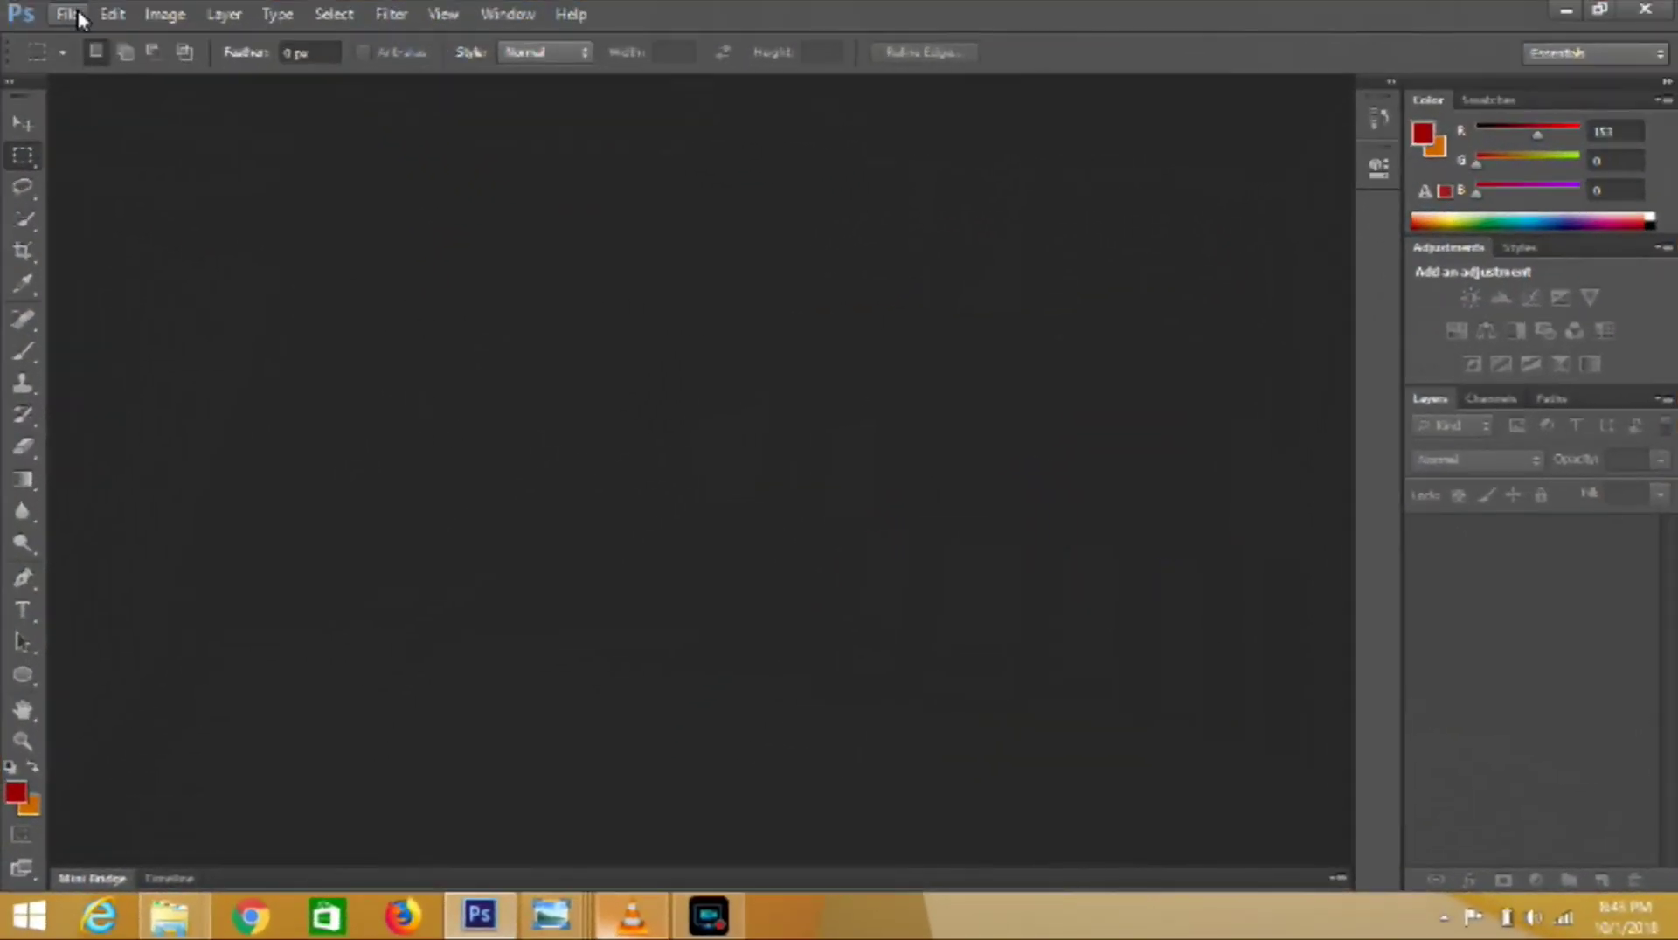
- Create a new document named 'Car Banner', 300 × 600 px at 300 pixels/inch
click(77, 16)
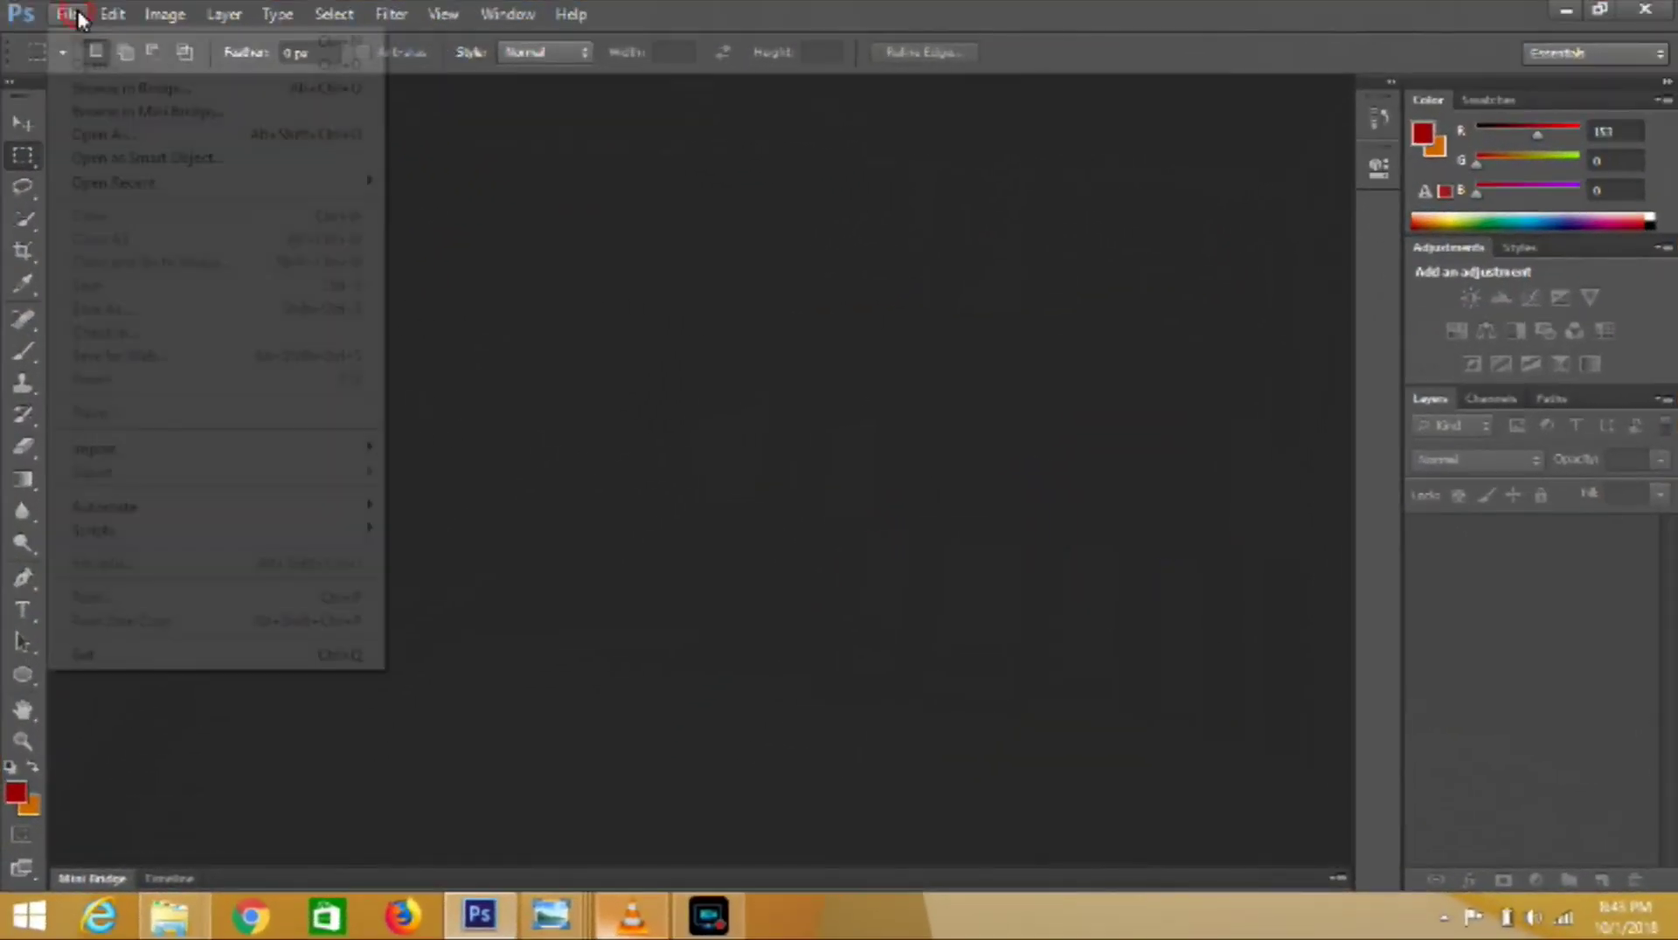
click(89, 51)
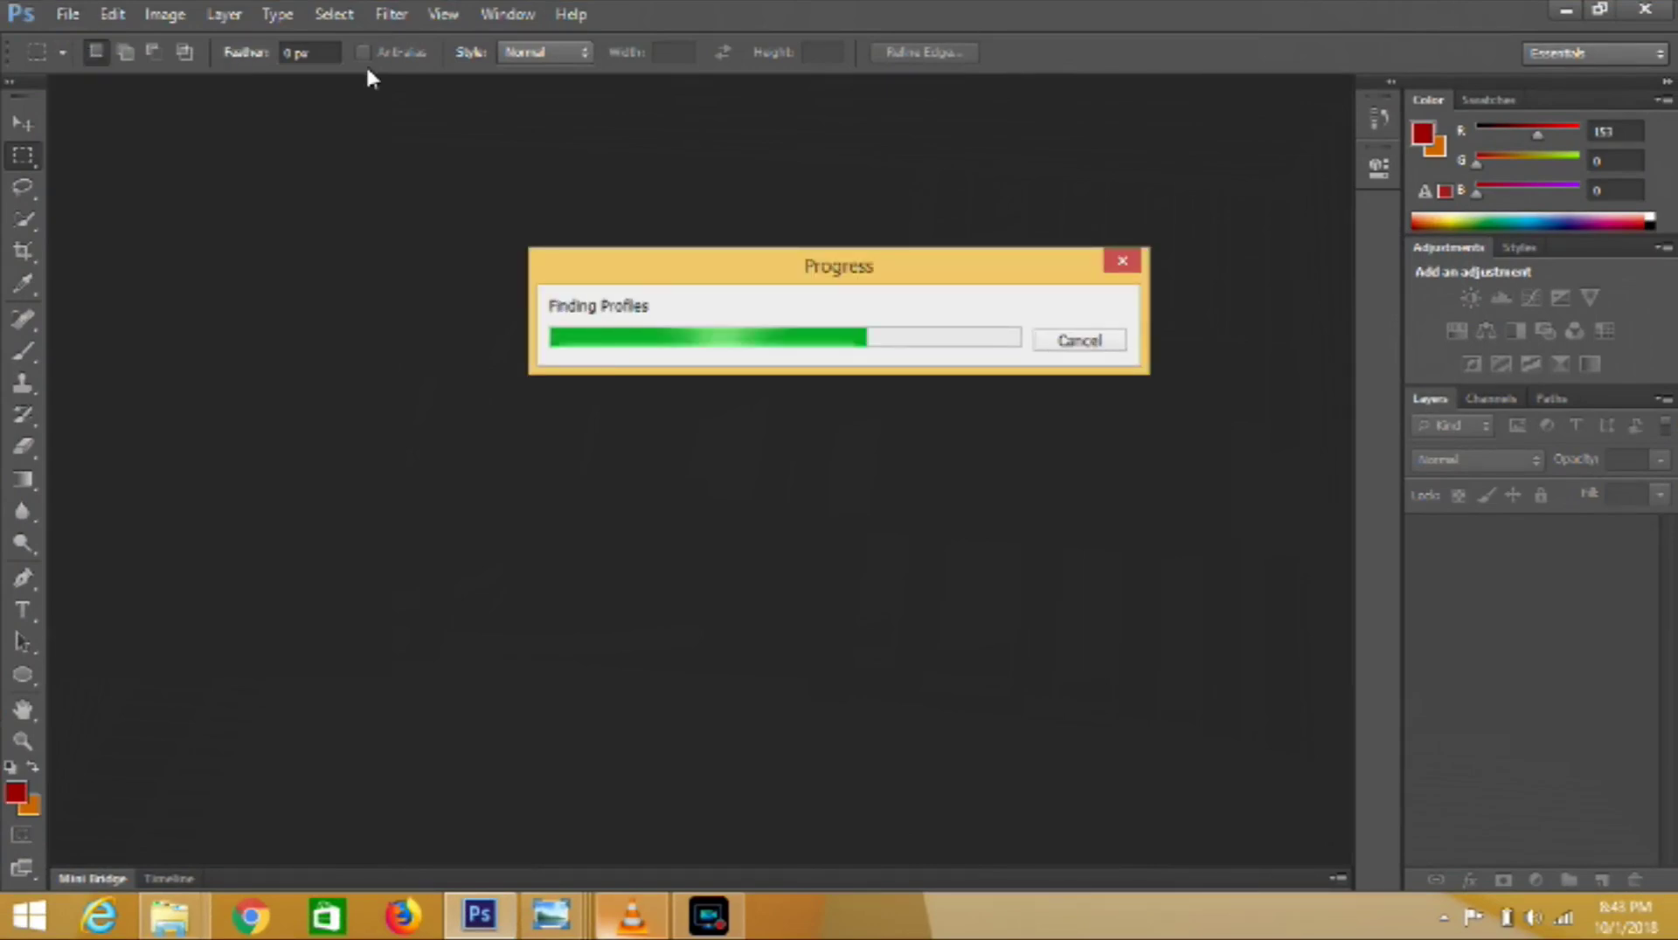
text(Car Banne)
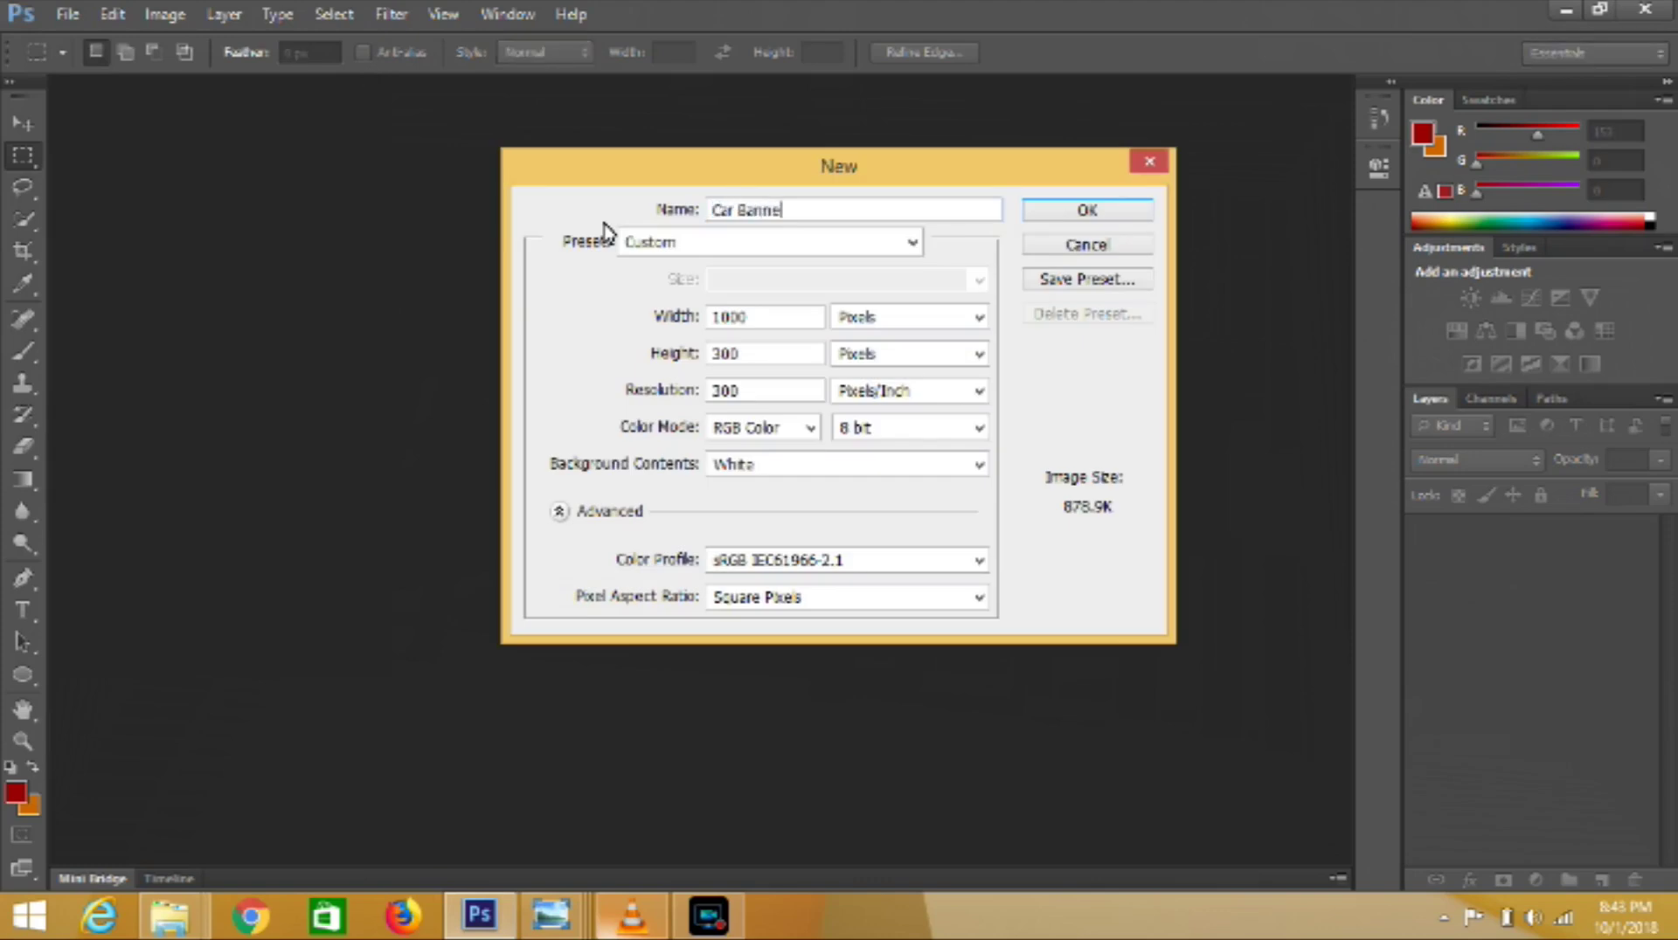
double_click(791, 319)
text(10)
key(BackSpace)
key(BackSpace)
text(300)
click(718, 354)
key(BackSpace)
text(6)
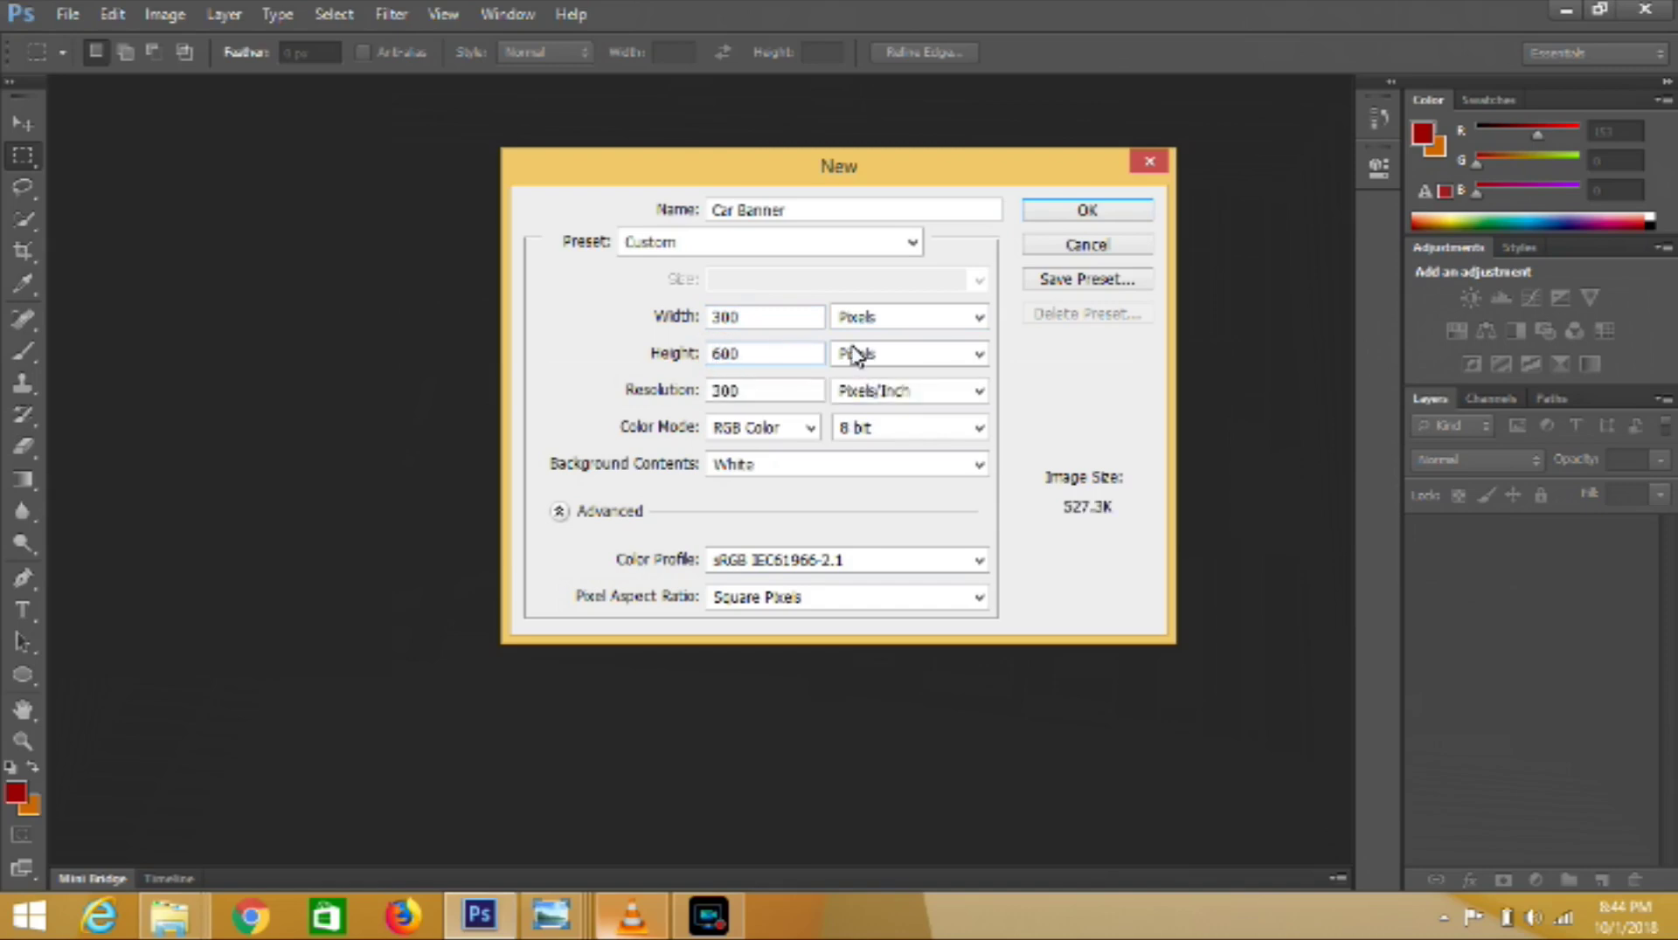
click(1048, 222)
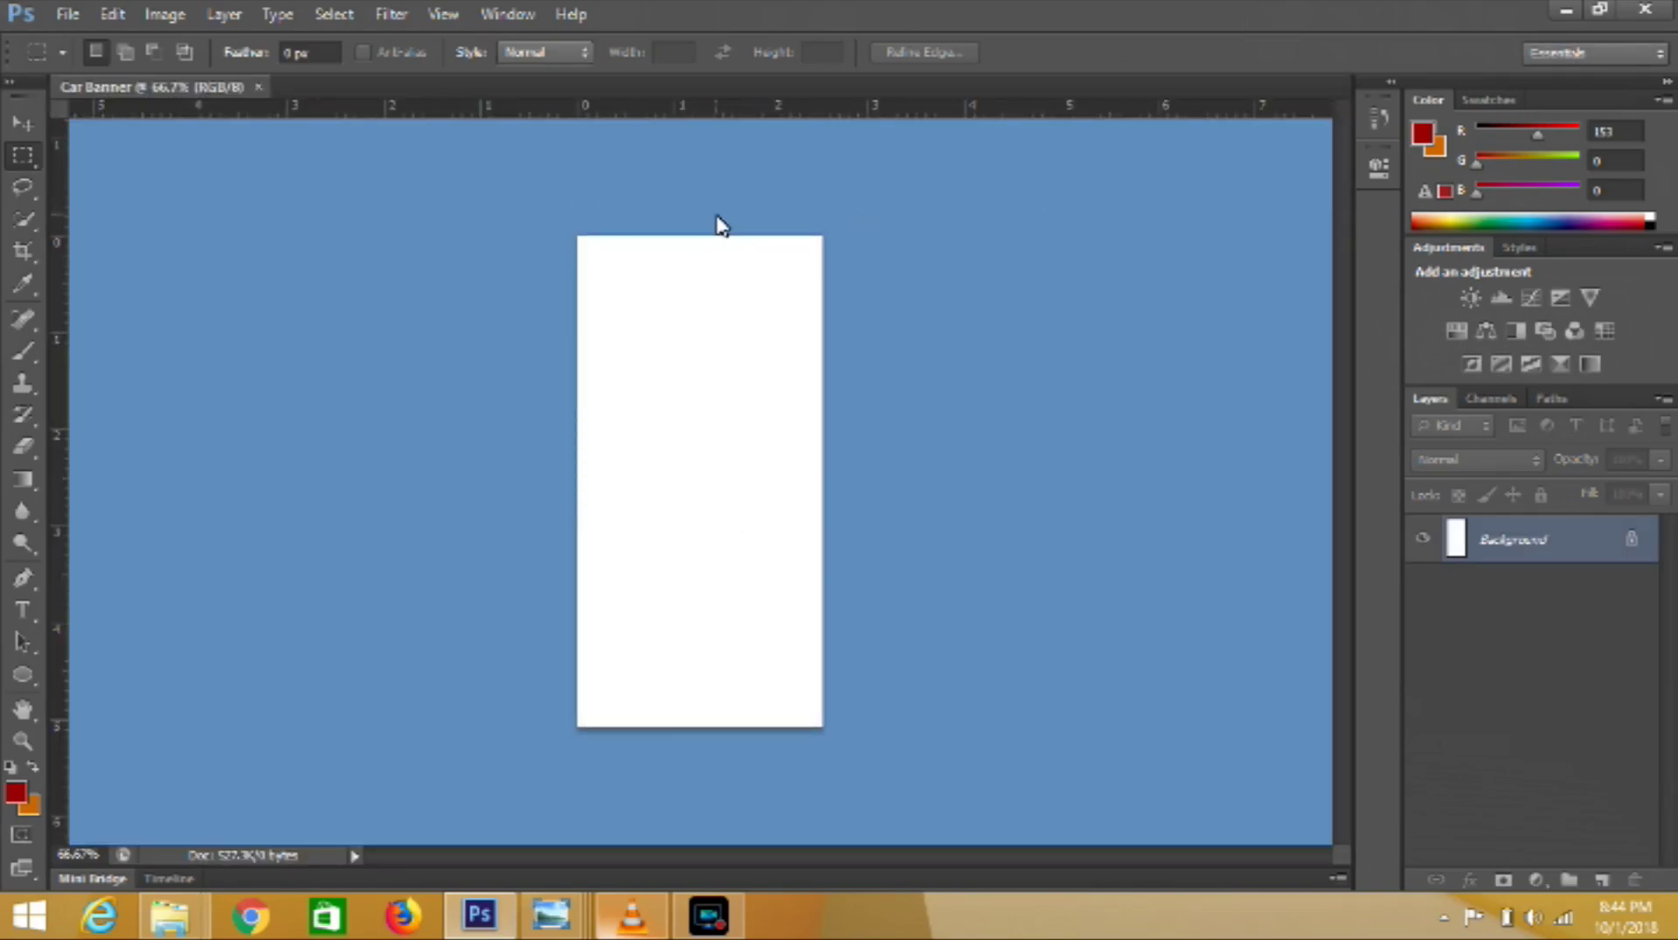
- Place the red car image Untitled-1.png from the Desktop into the banner
click(72, 21)
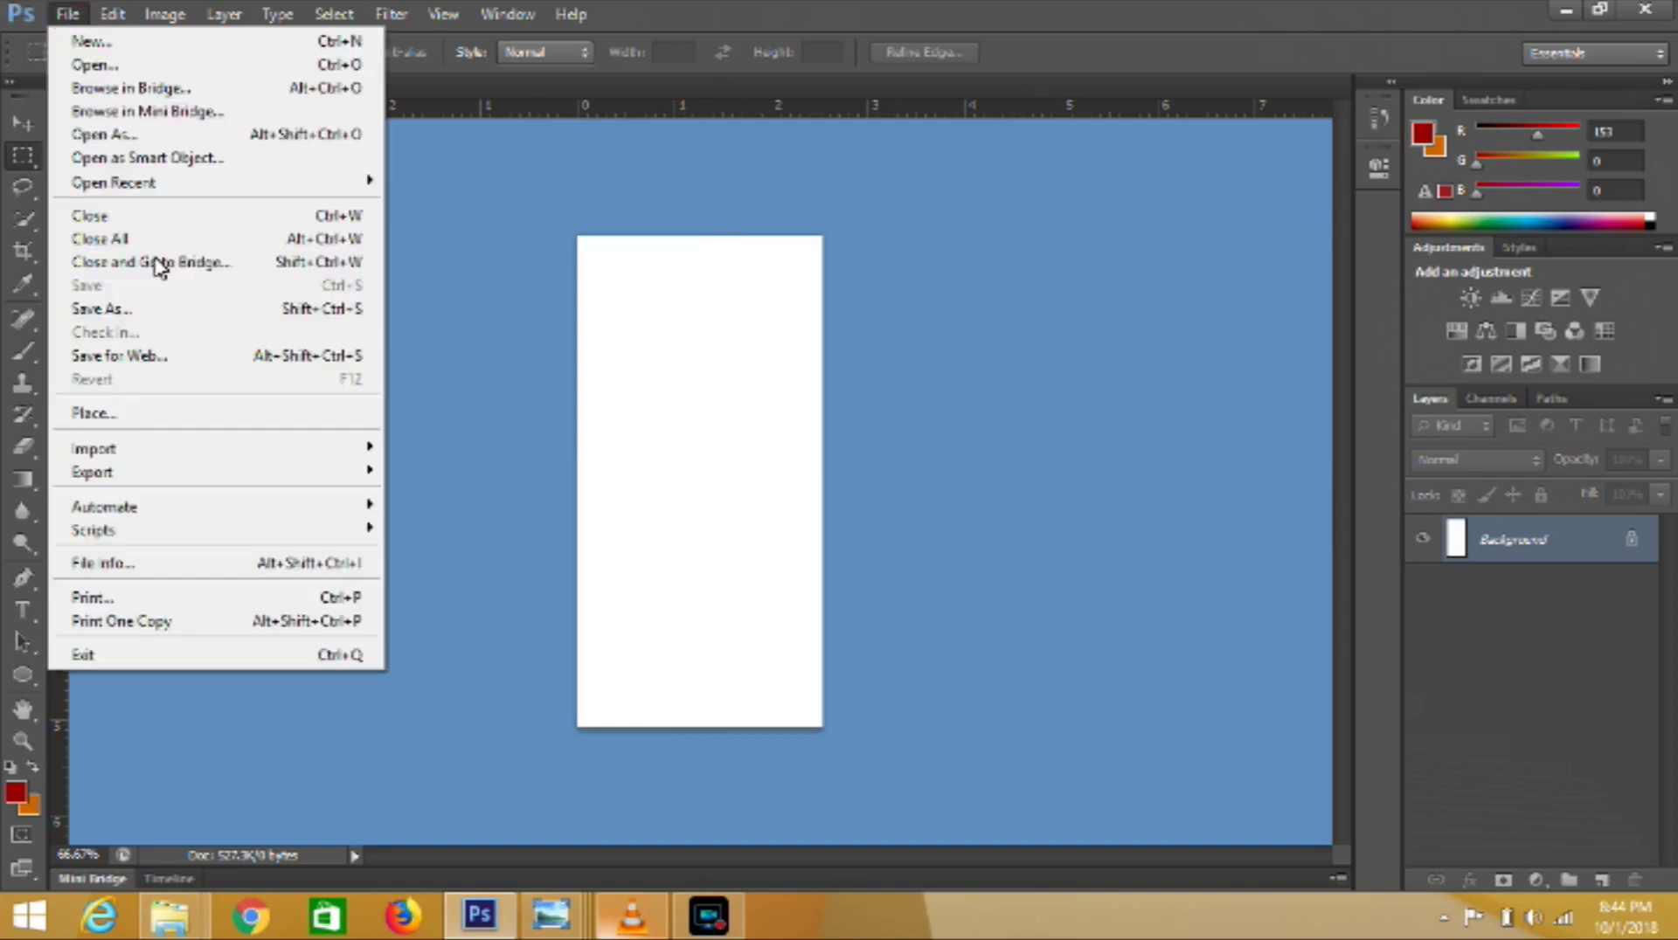
click(145, 414)
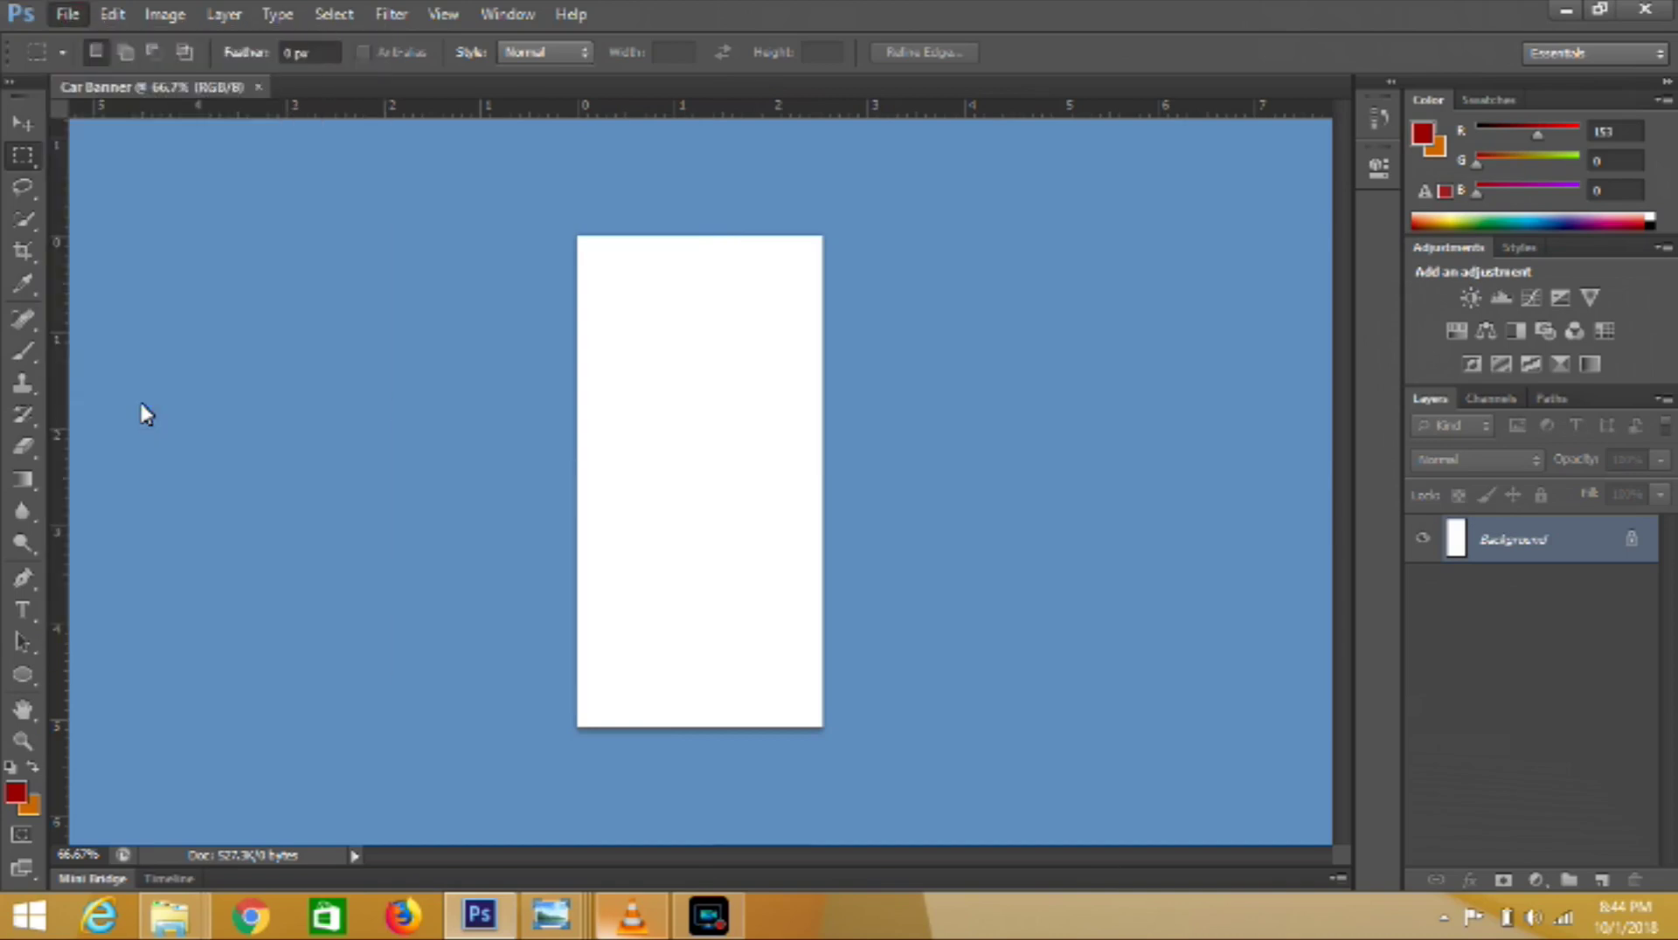
click(88, 218)
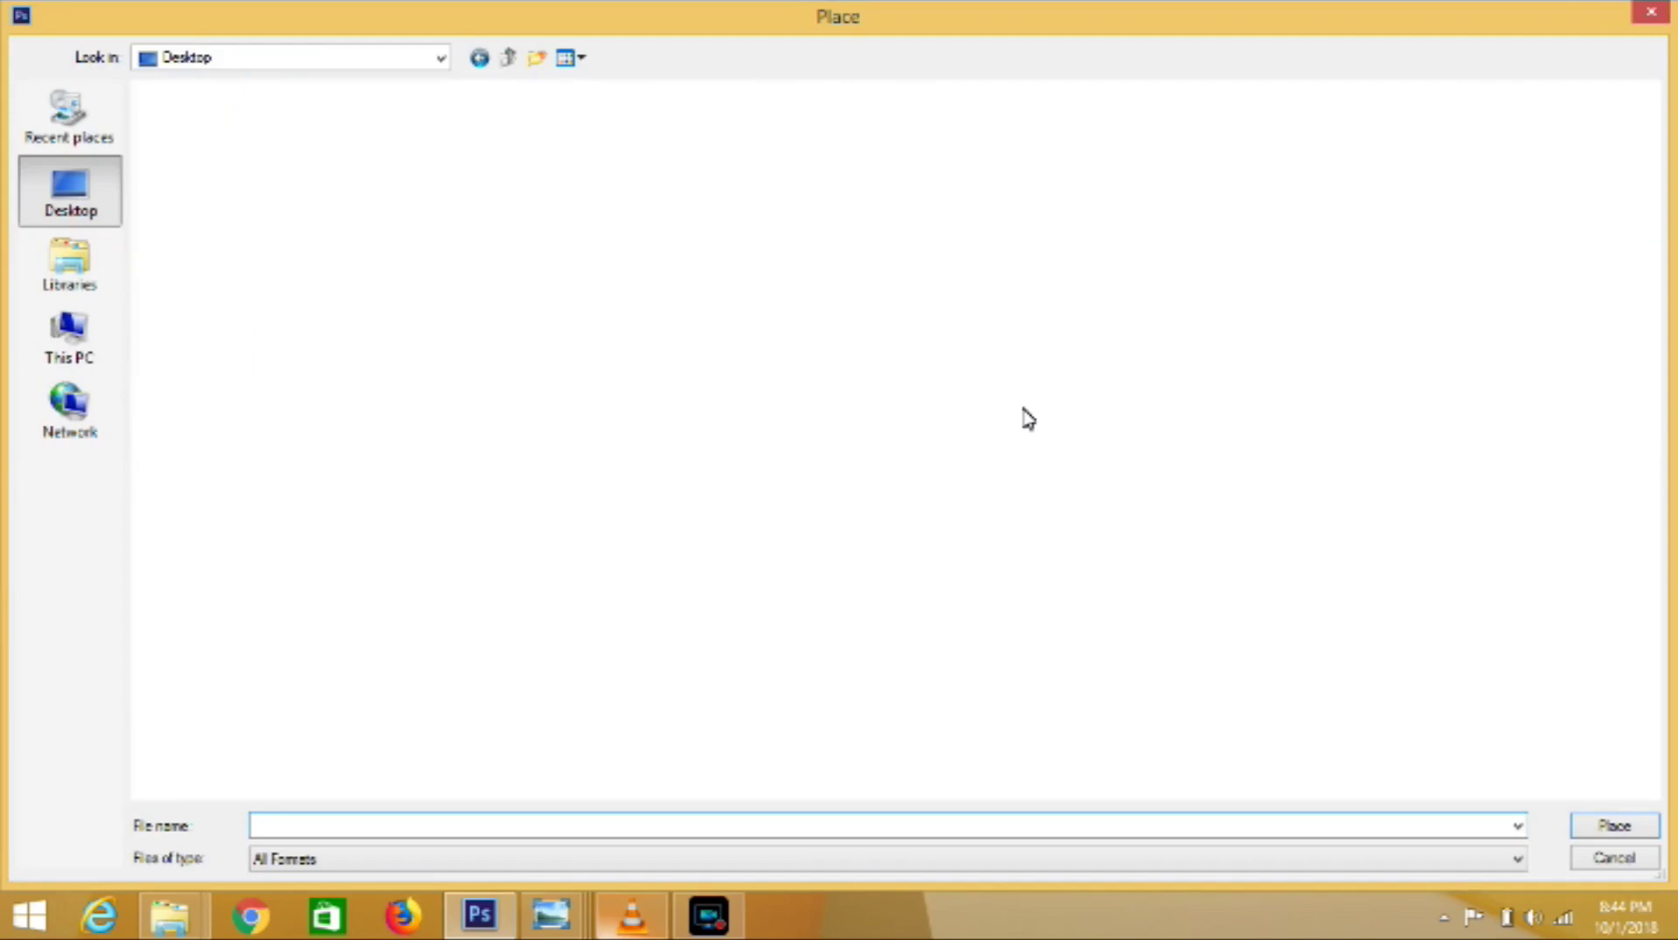
scroll(1661, 722, down, 3)
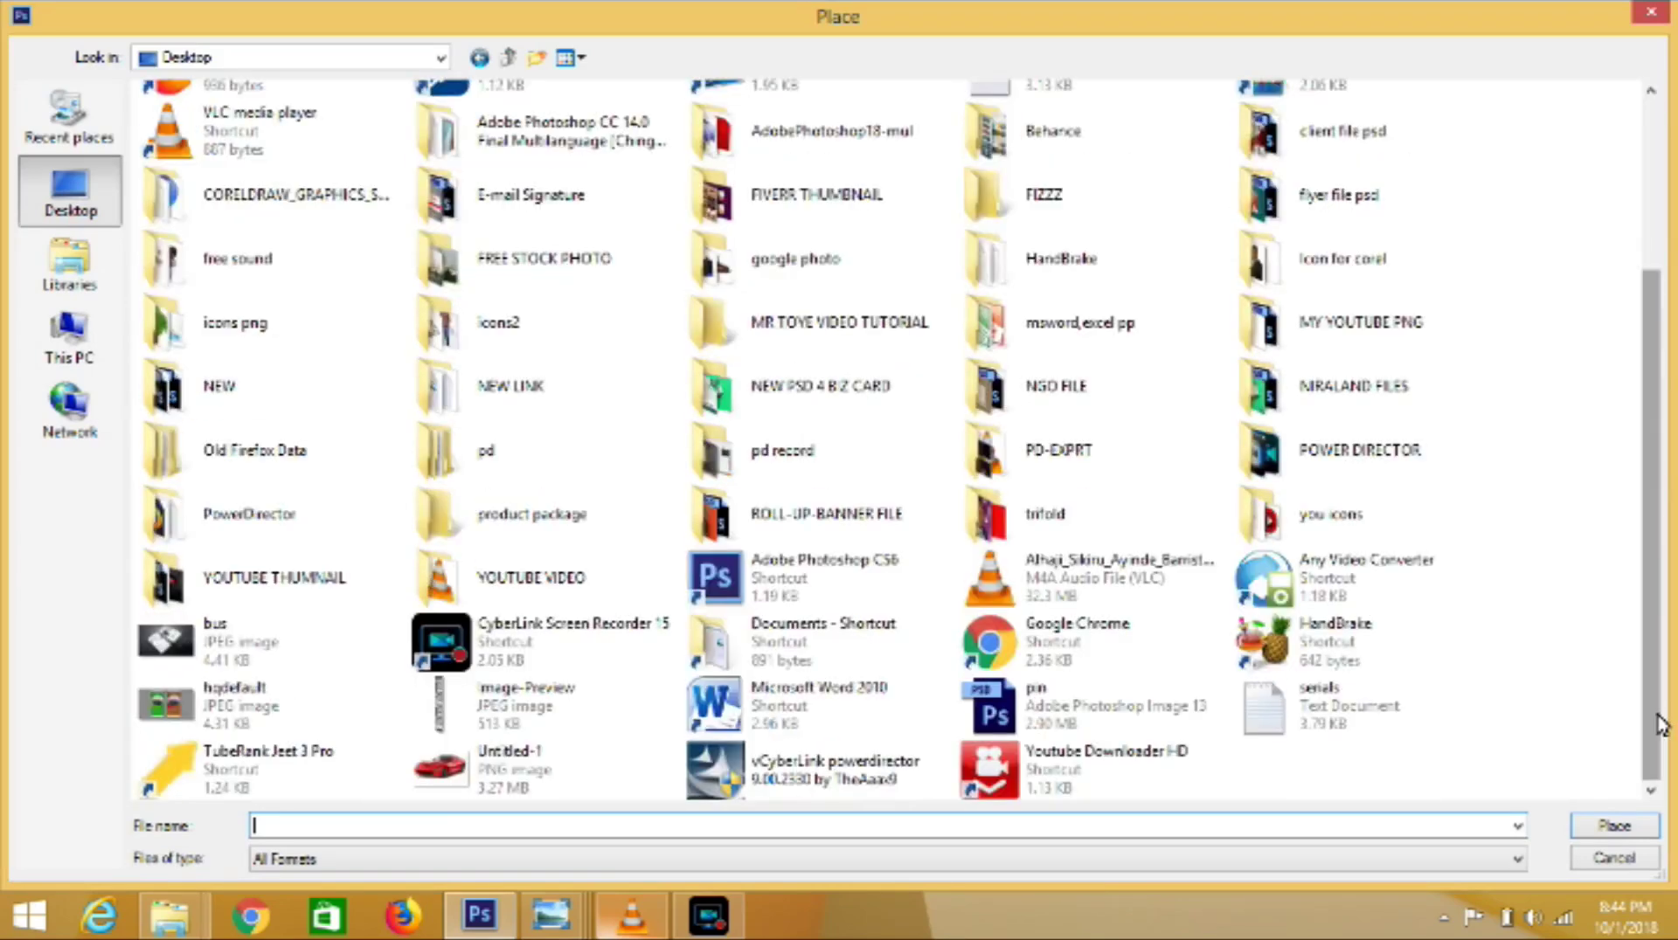
click(594, 774)
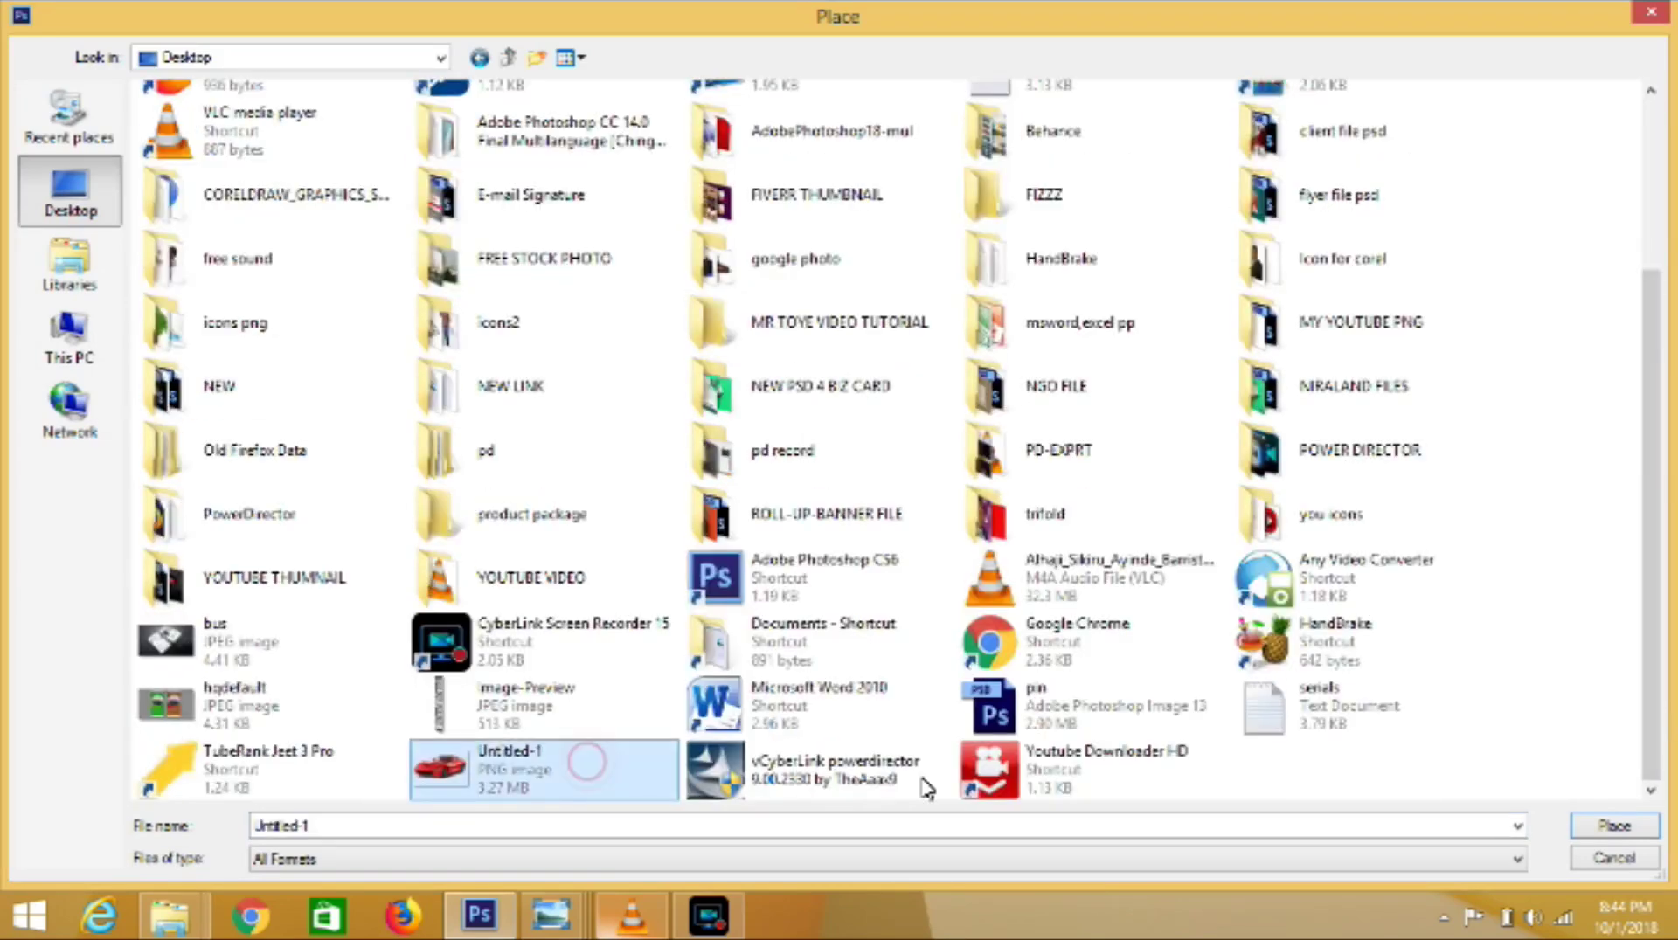
click(1633, 830)
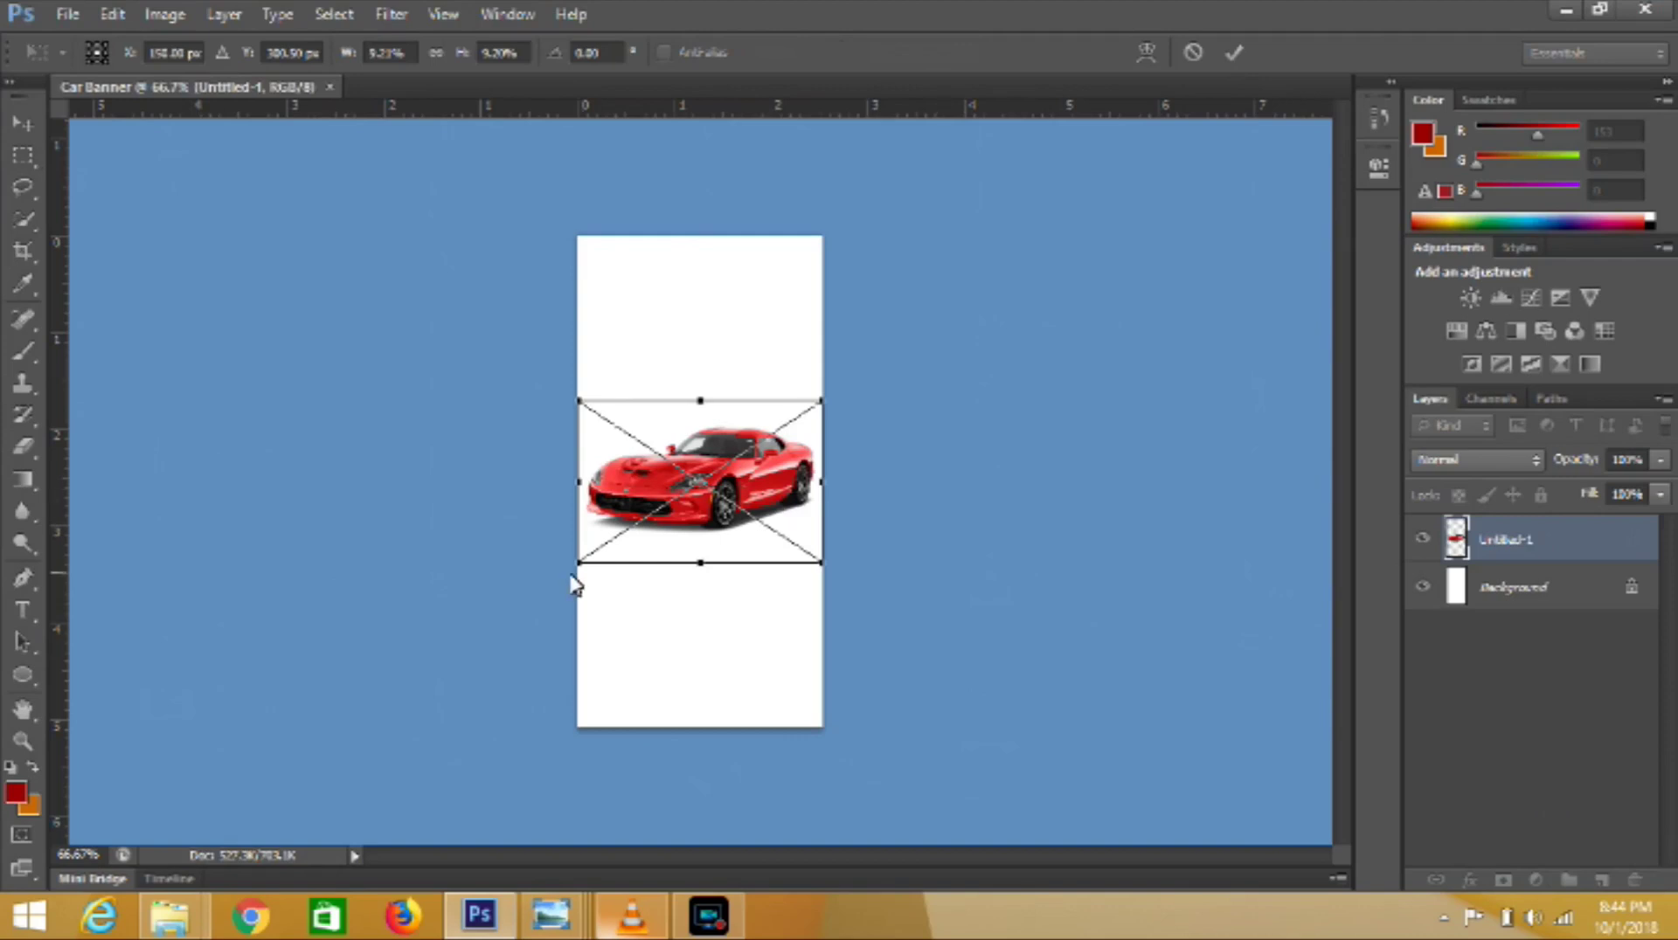
- Scale the red car down to fit the banner width and commit it
drag(573, 584, 595, 570)
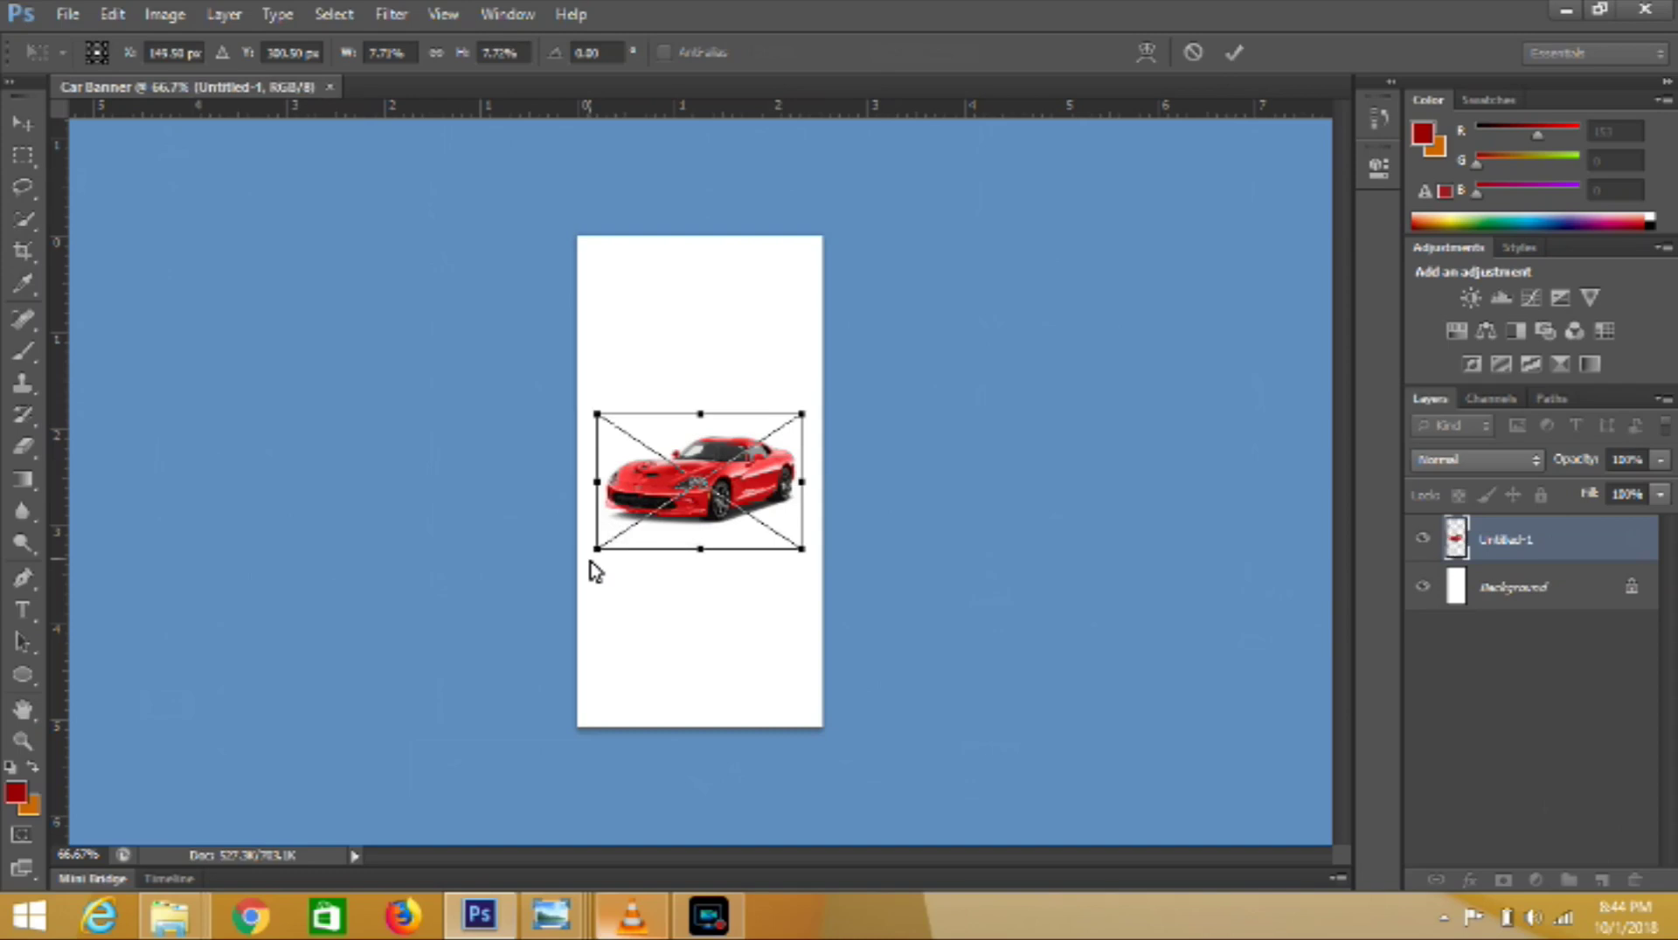
drag(593, 561, 596, 555)
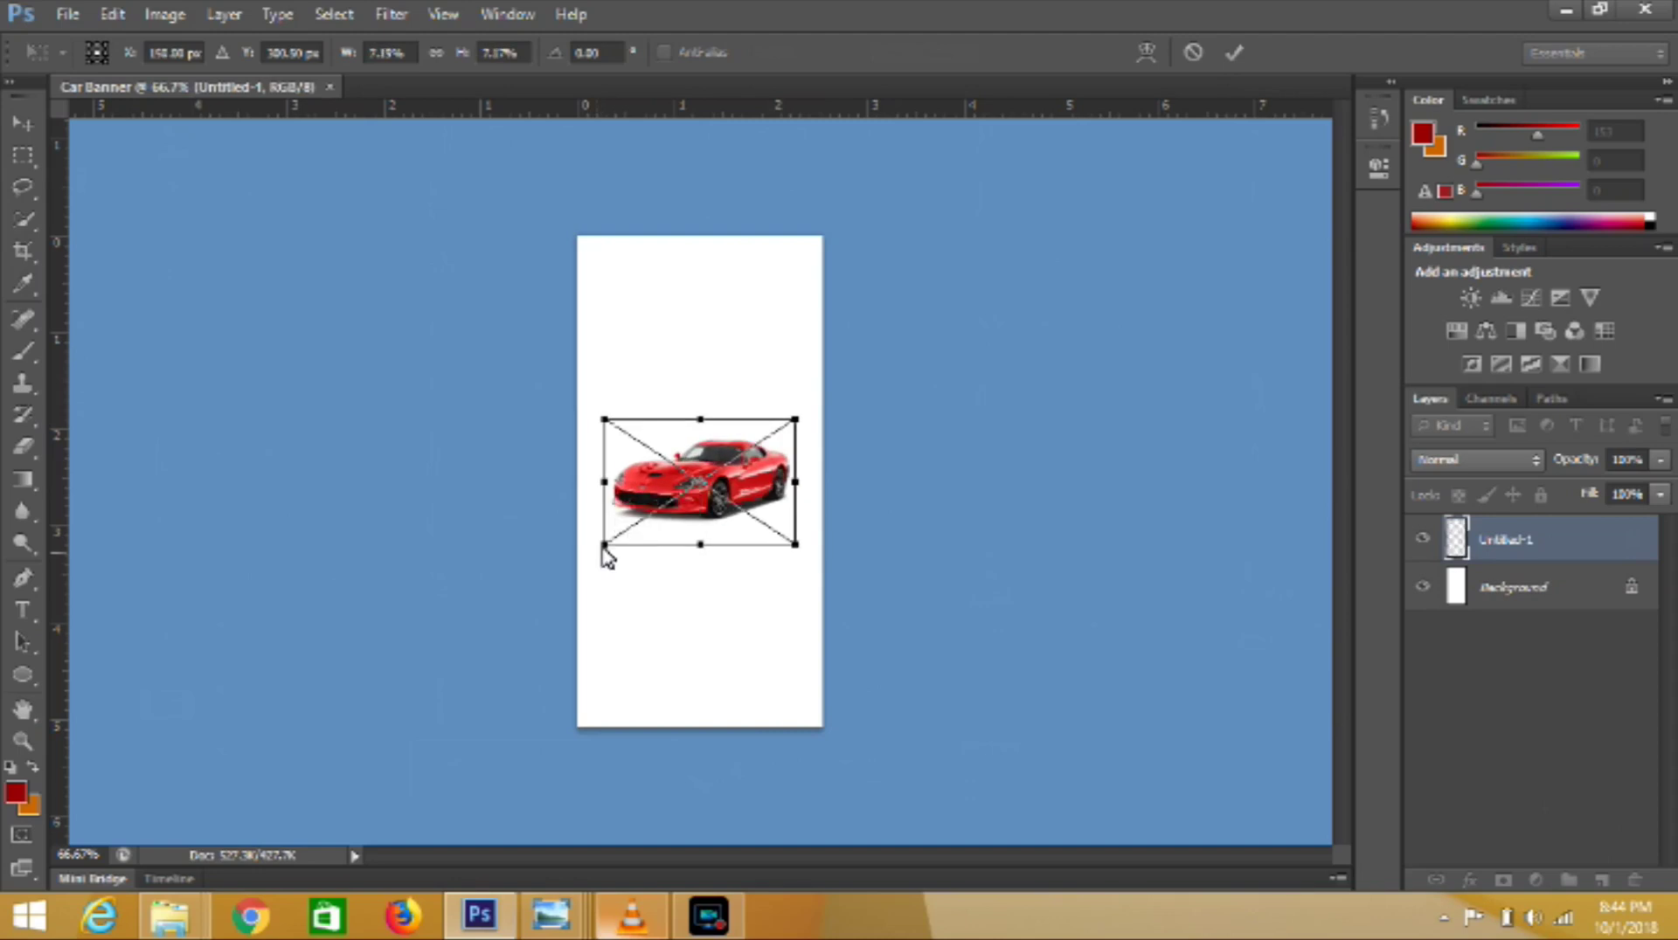
click(1241, 65)
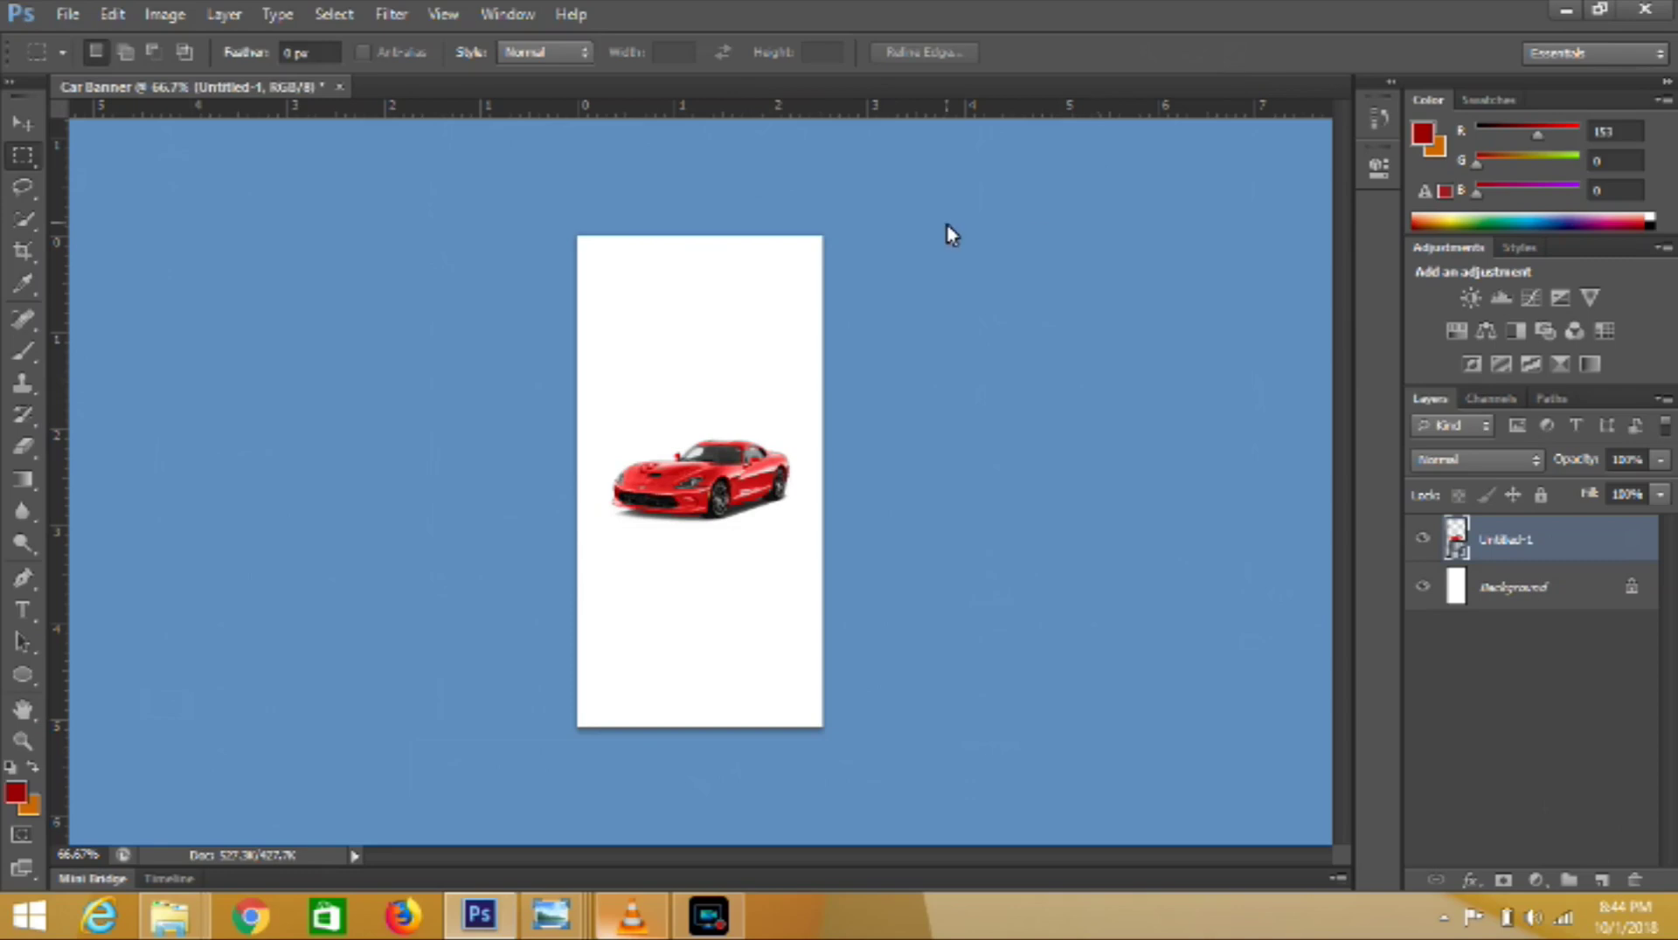
- Place car-49278_960_720 from the FREE STOCK PHOTO folder into the banner
click(72, 15)
click(127, 413)
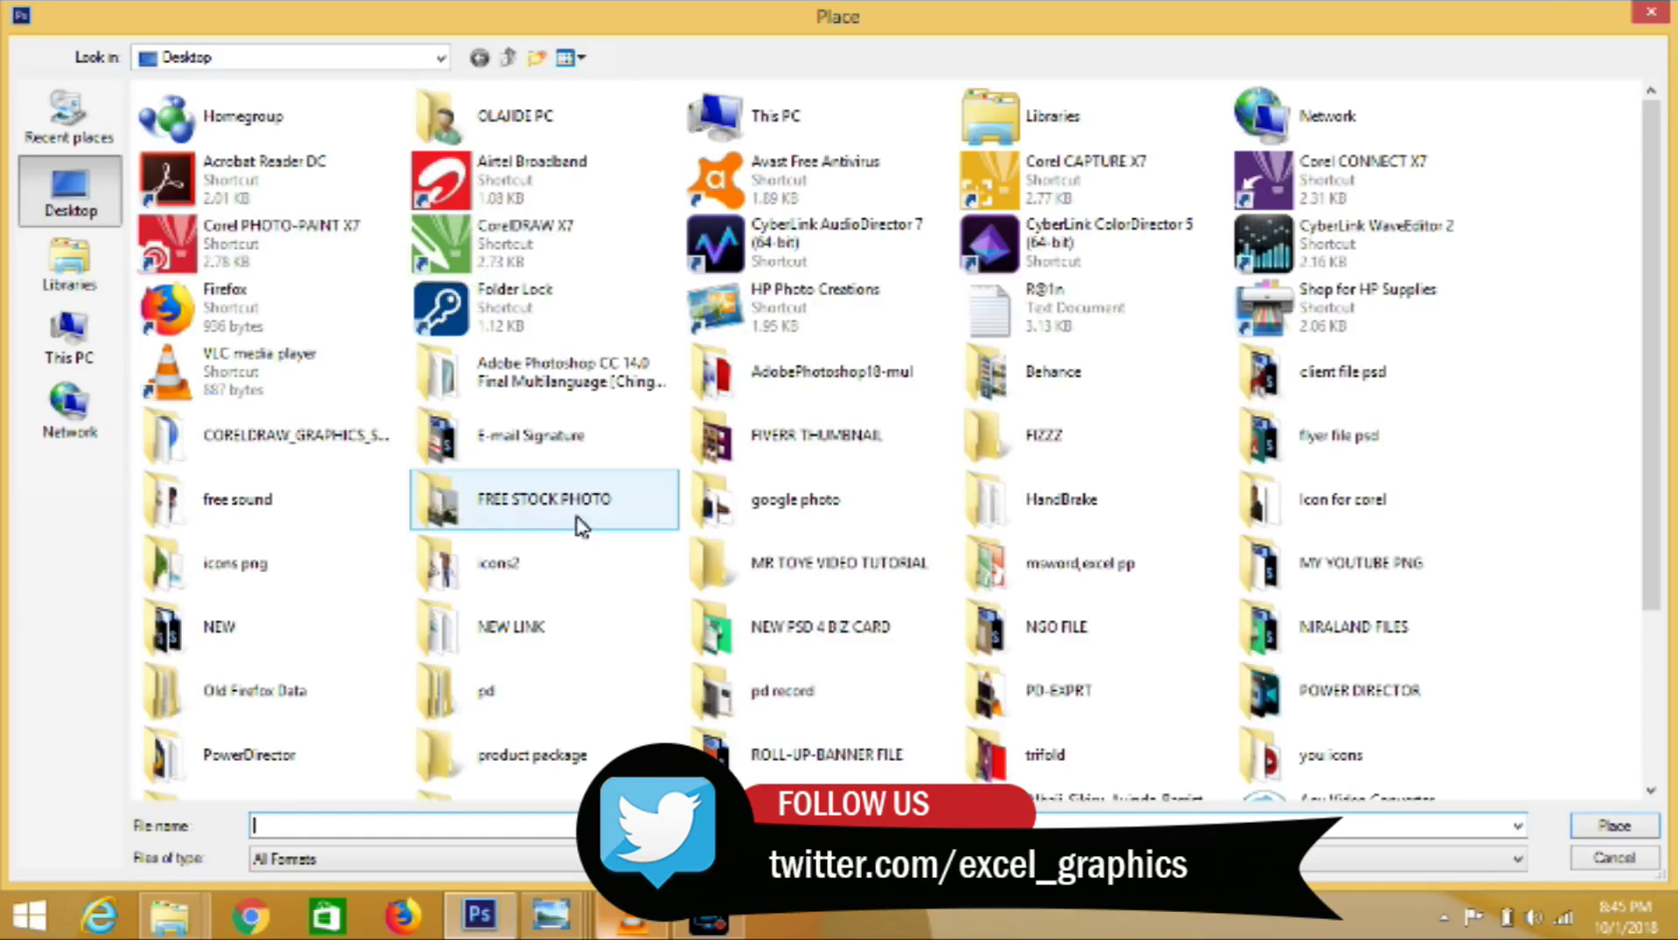
double_click(580, 519)
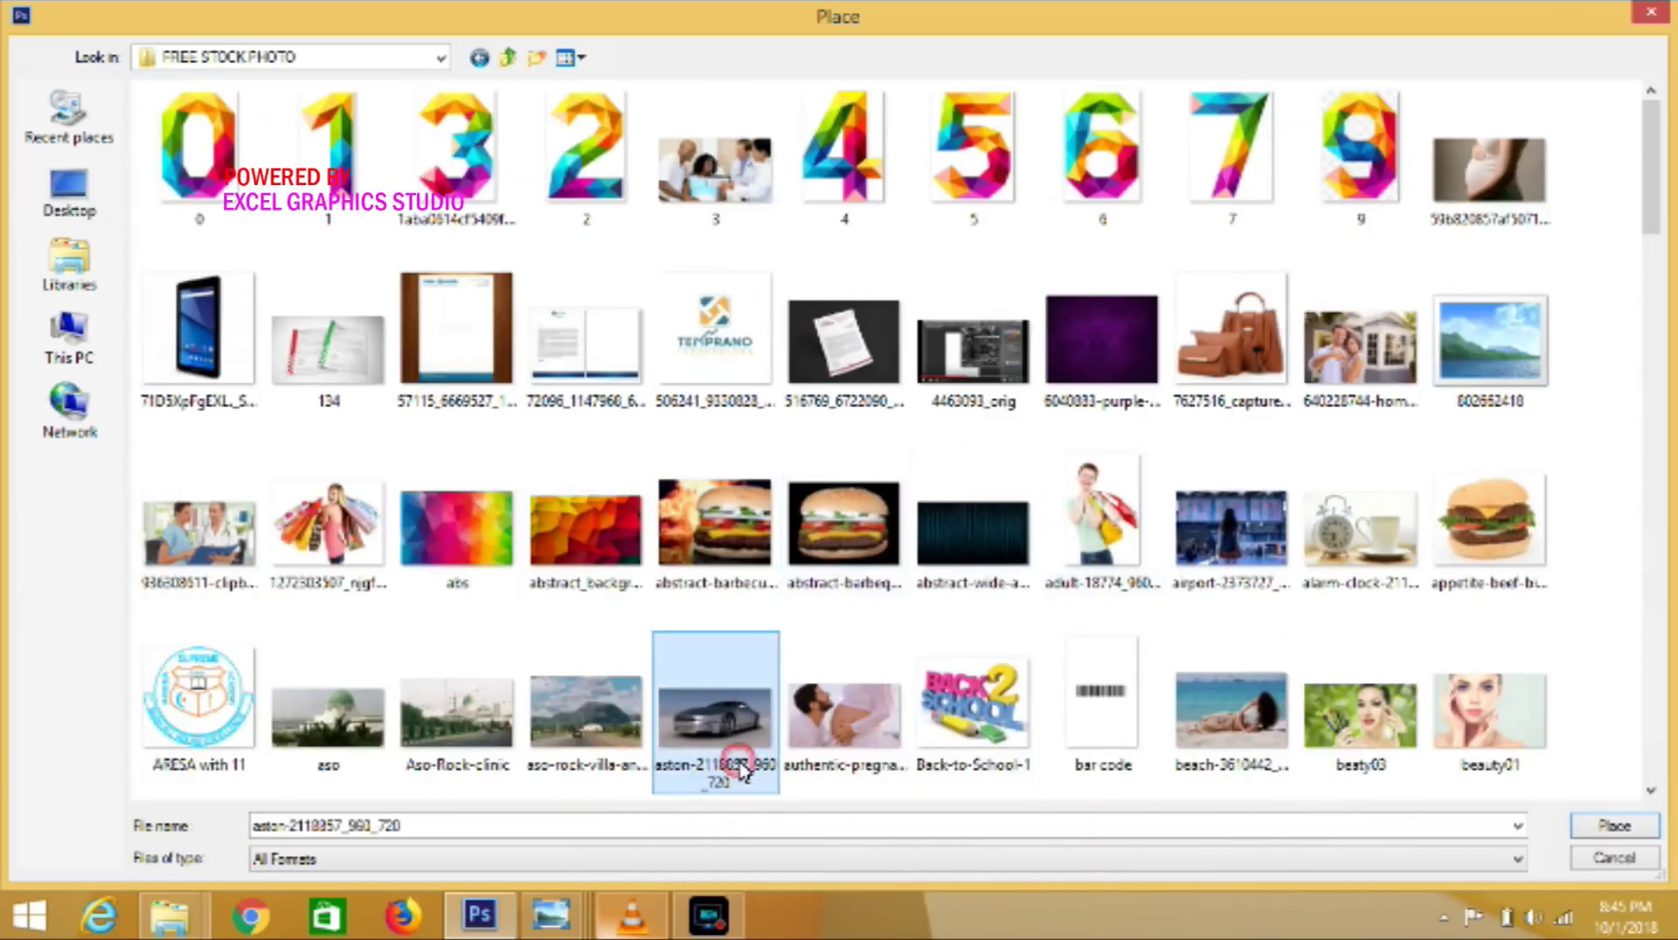
scroll(739, 769, down, 1)
scroll(741, 773, down, 2)
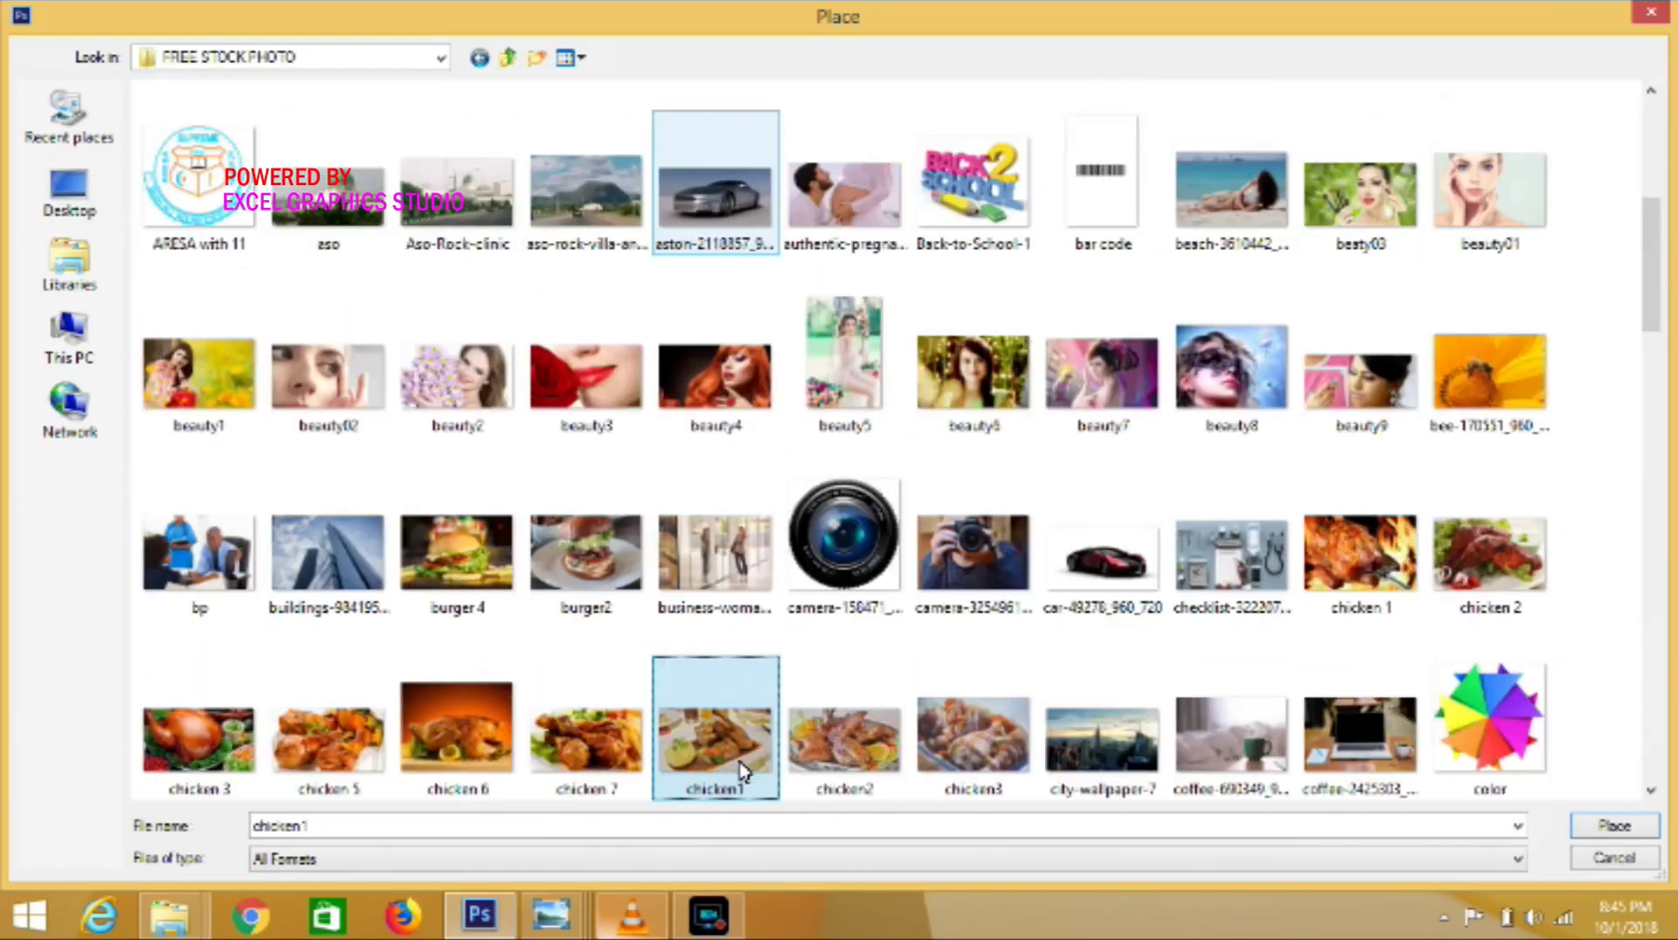
click(1140, 603)
click(1585, 830)
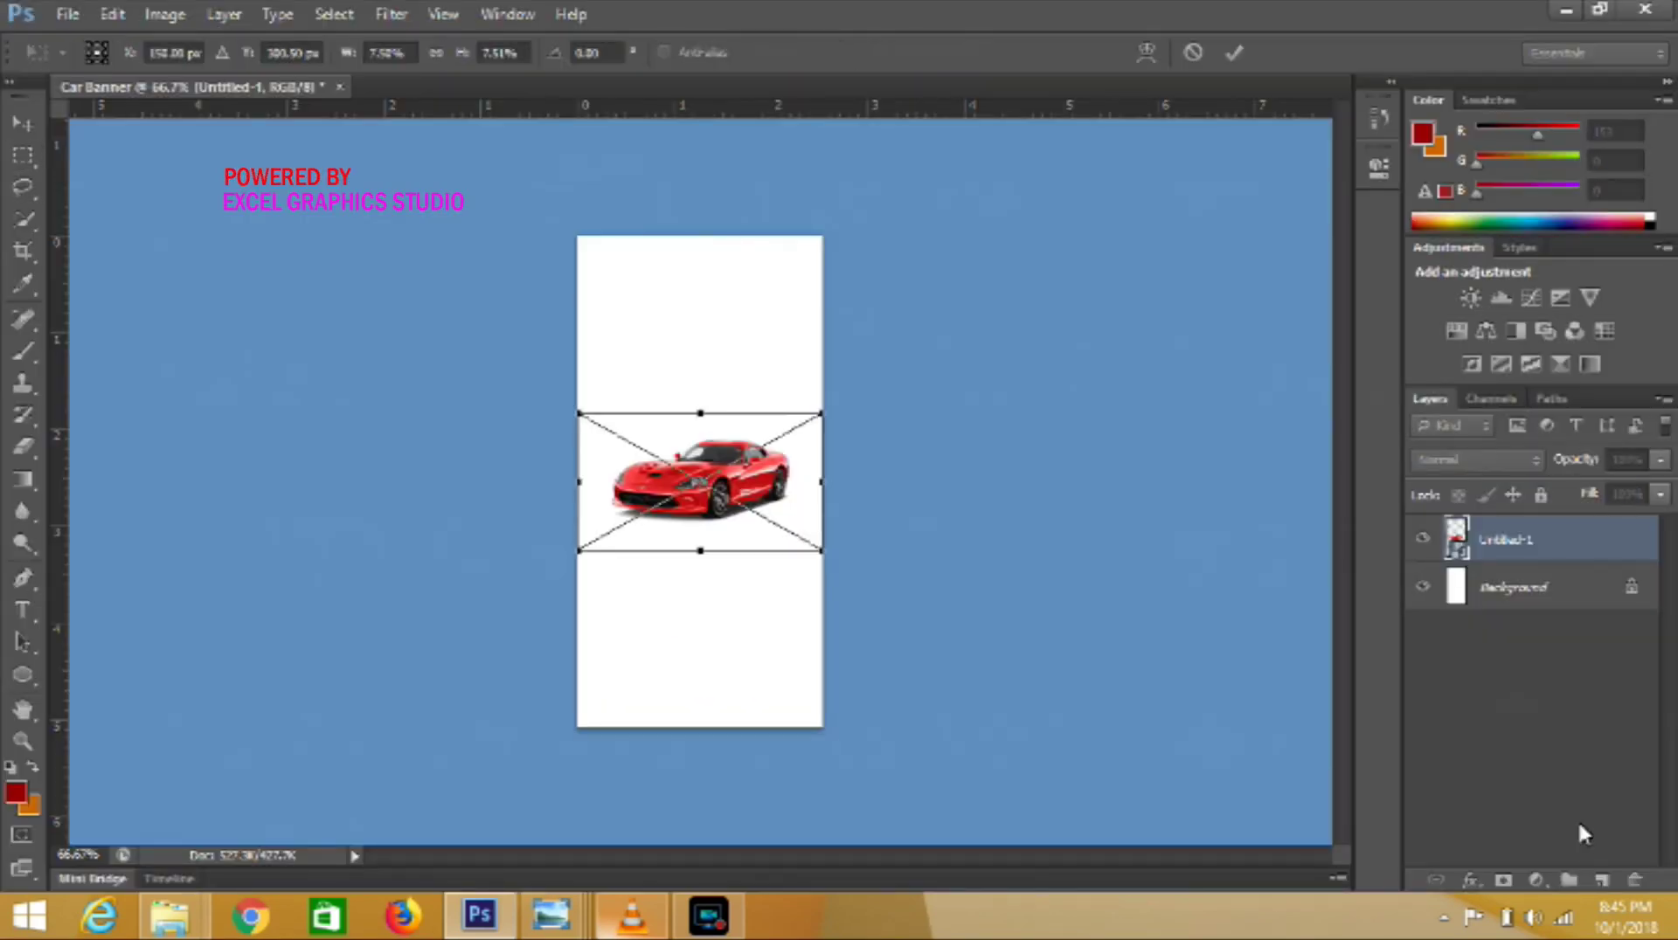
- Flip the dark car horizontally, shrink it, and stack the red car layer above it
right_click(758, 463)
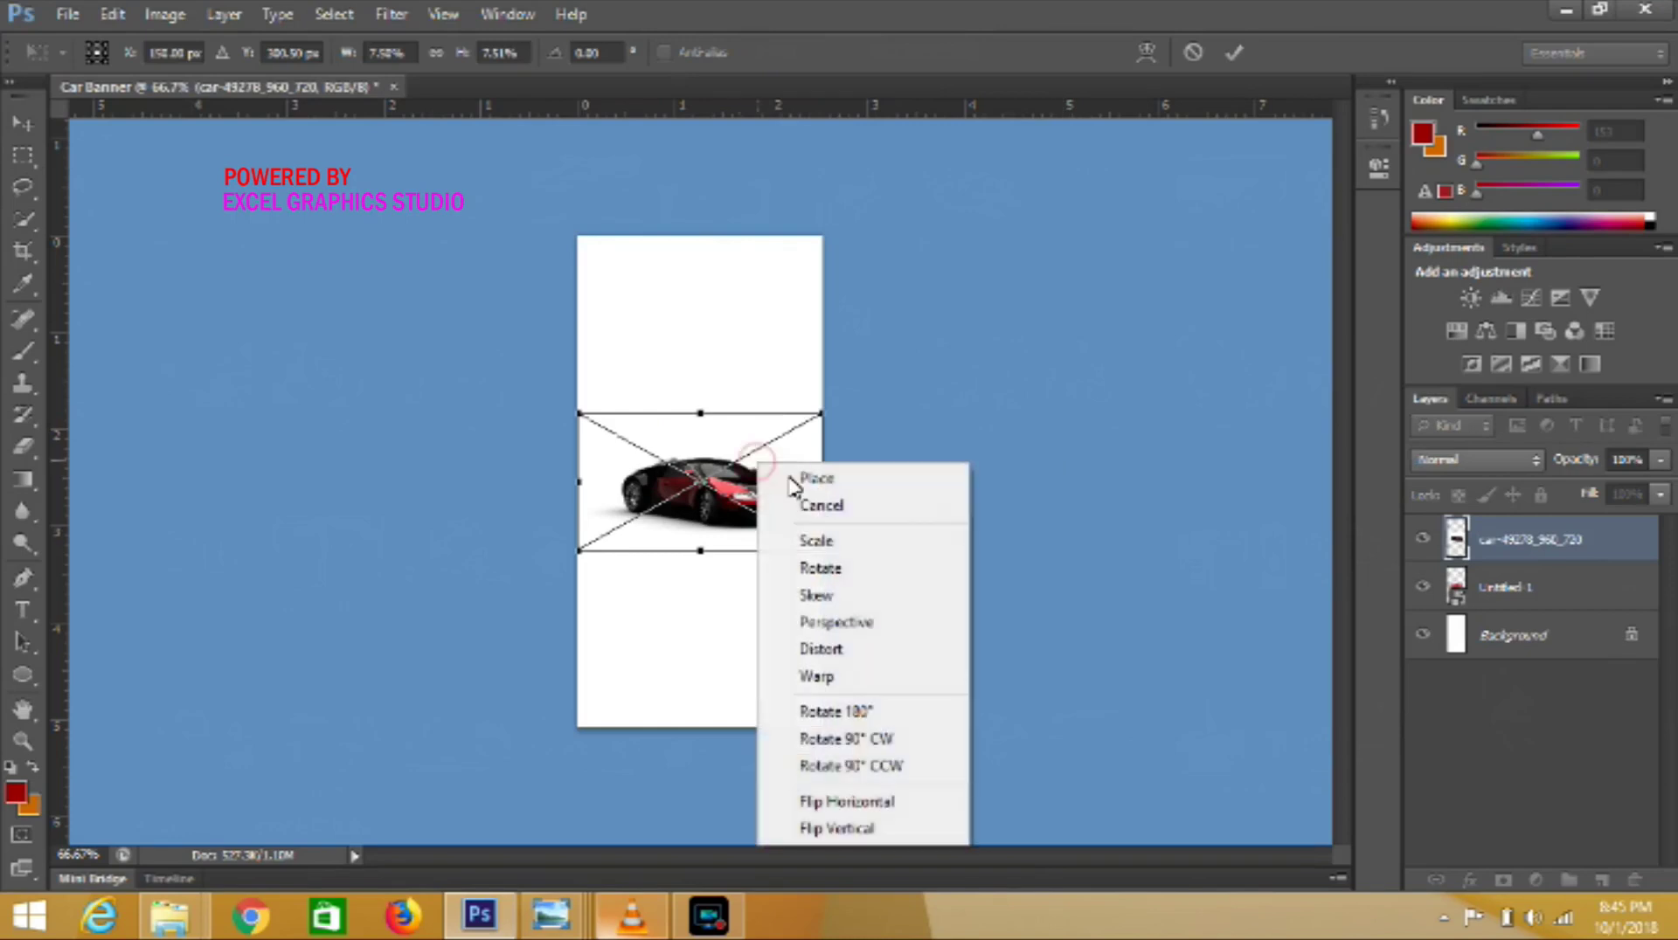
click(852, 801)
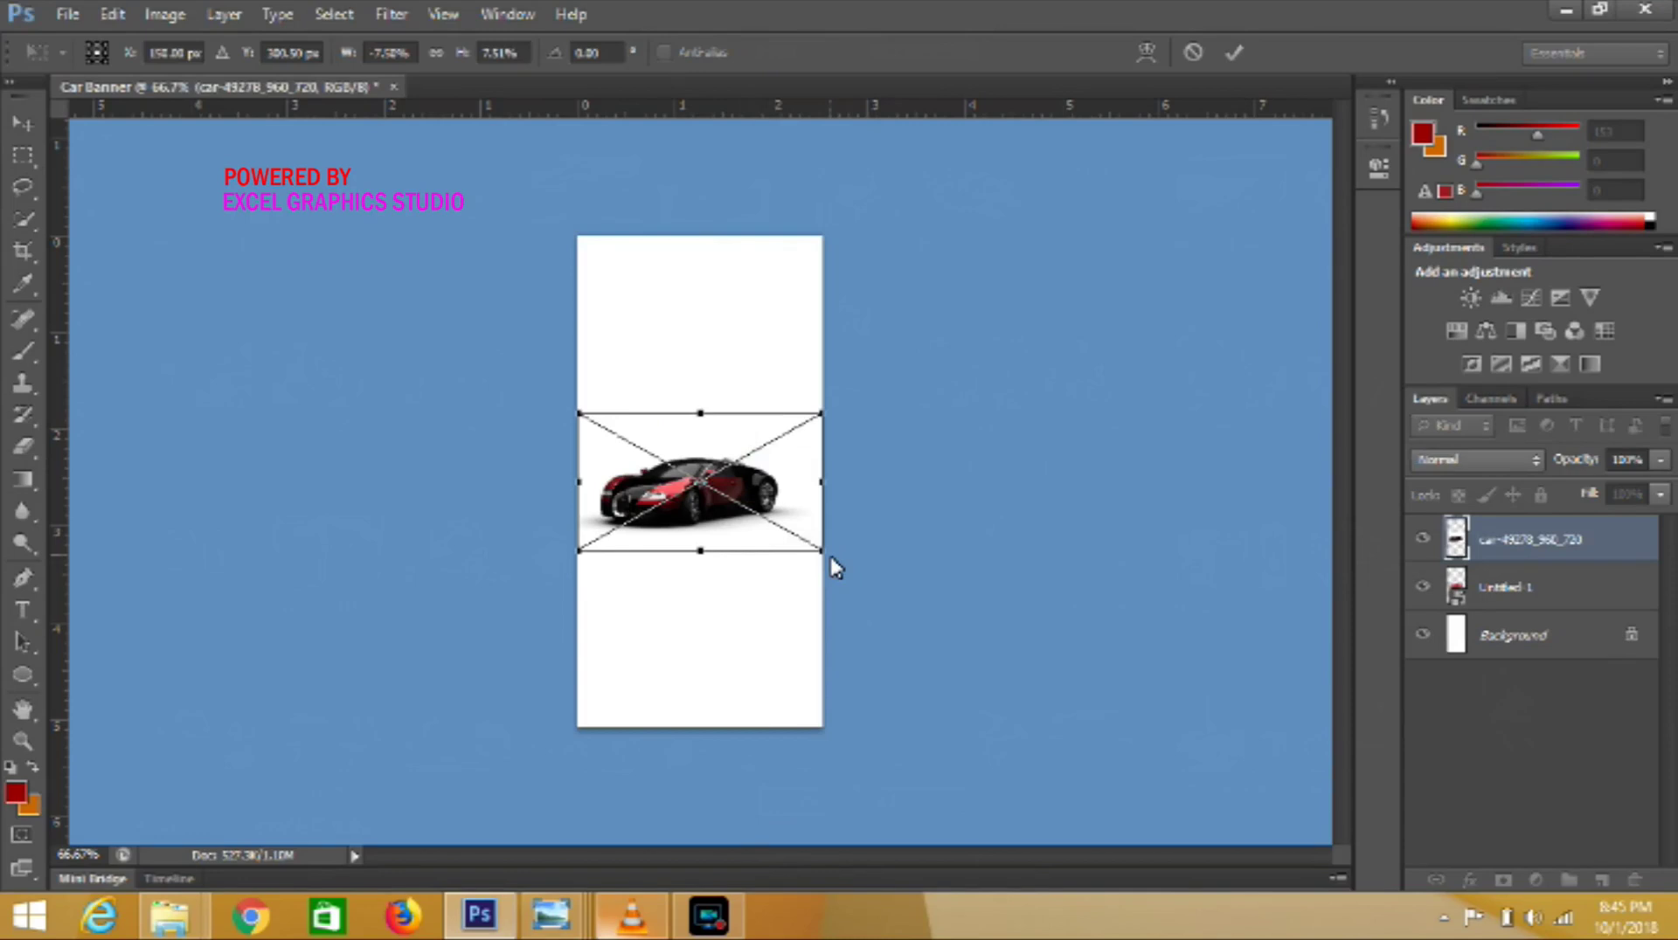
drag(830, 558, 795, 534)
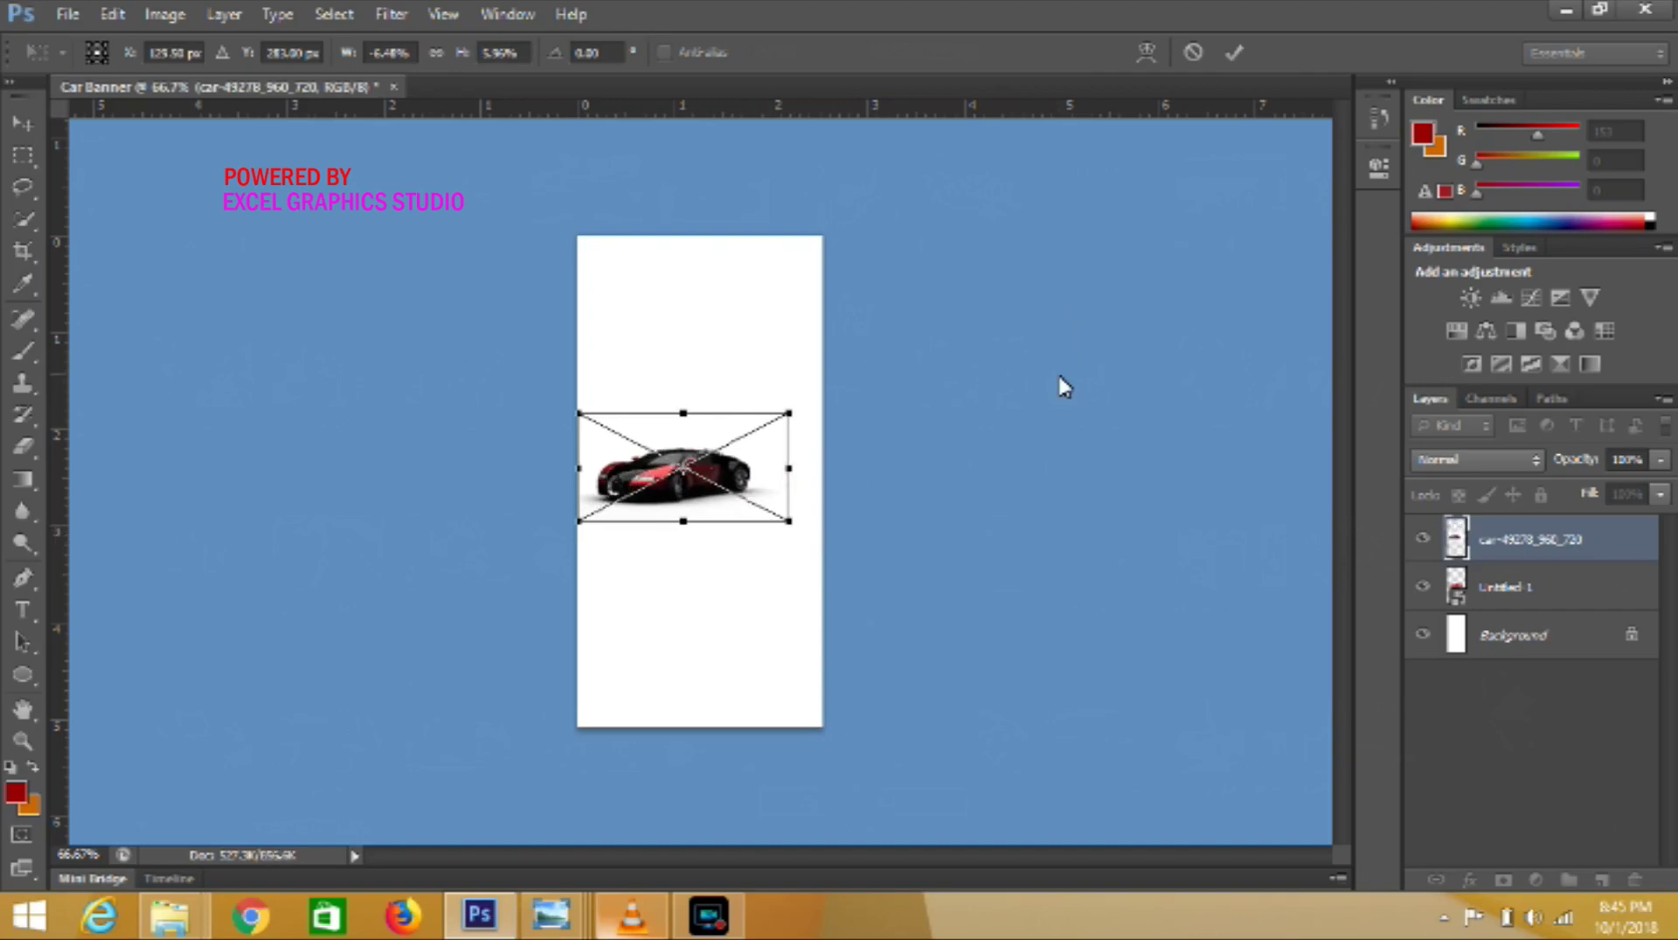
key(ctrl+z)
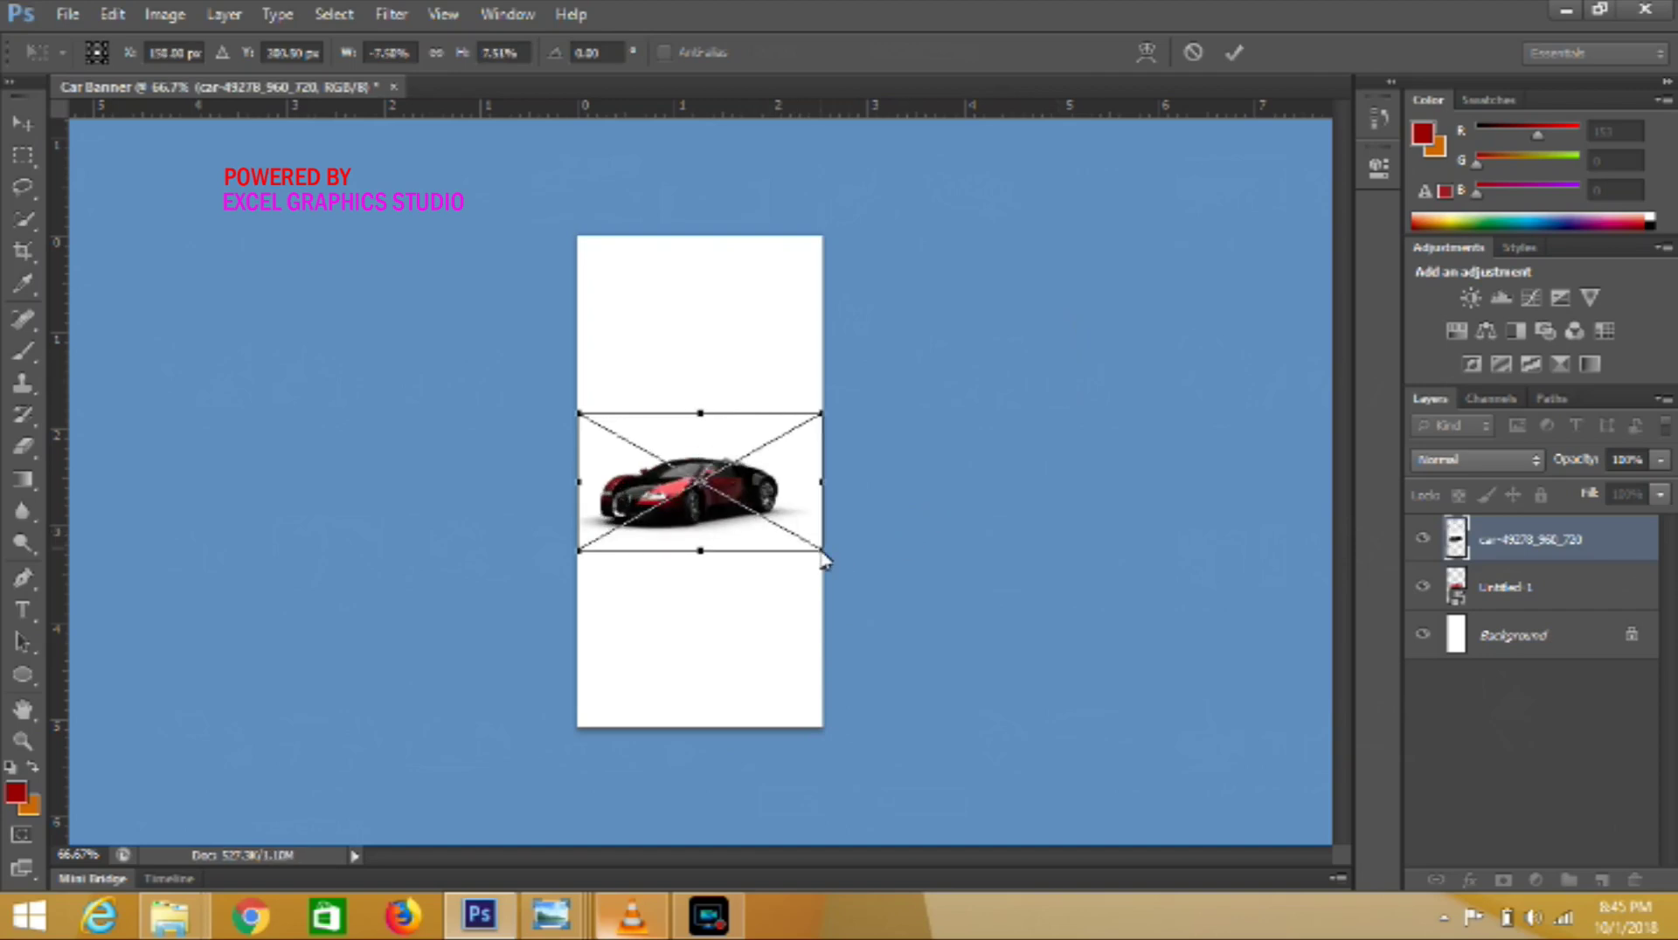
drag(822, 553, 805, 541)
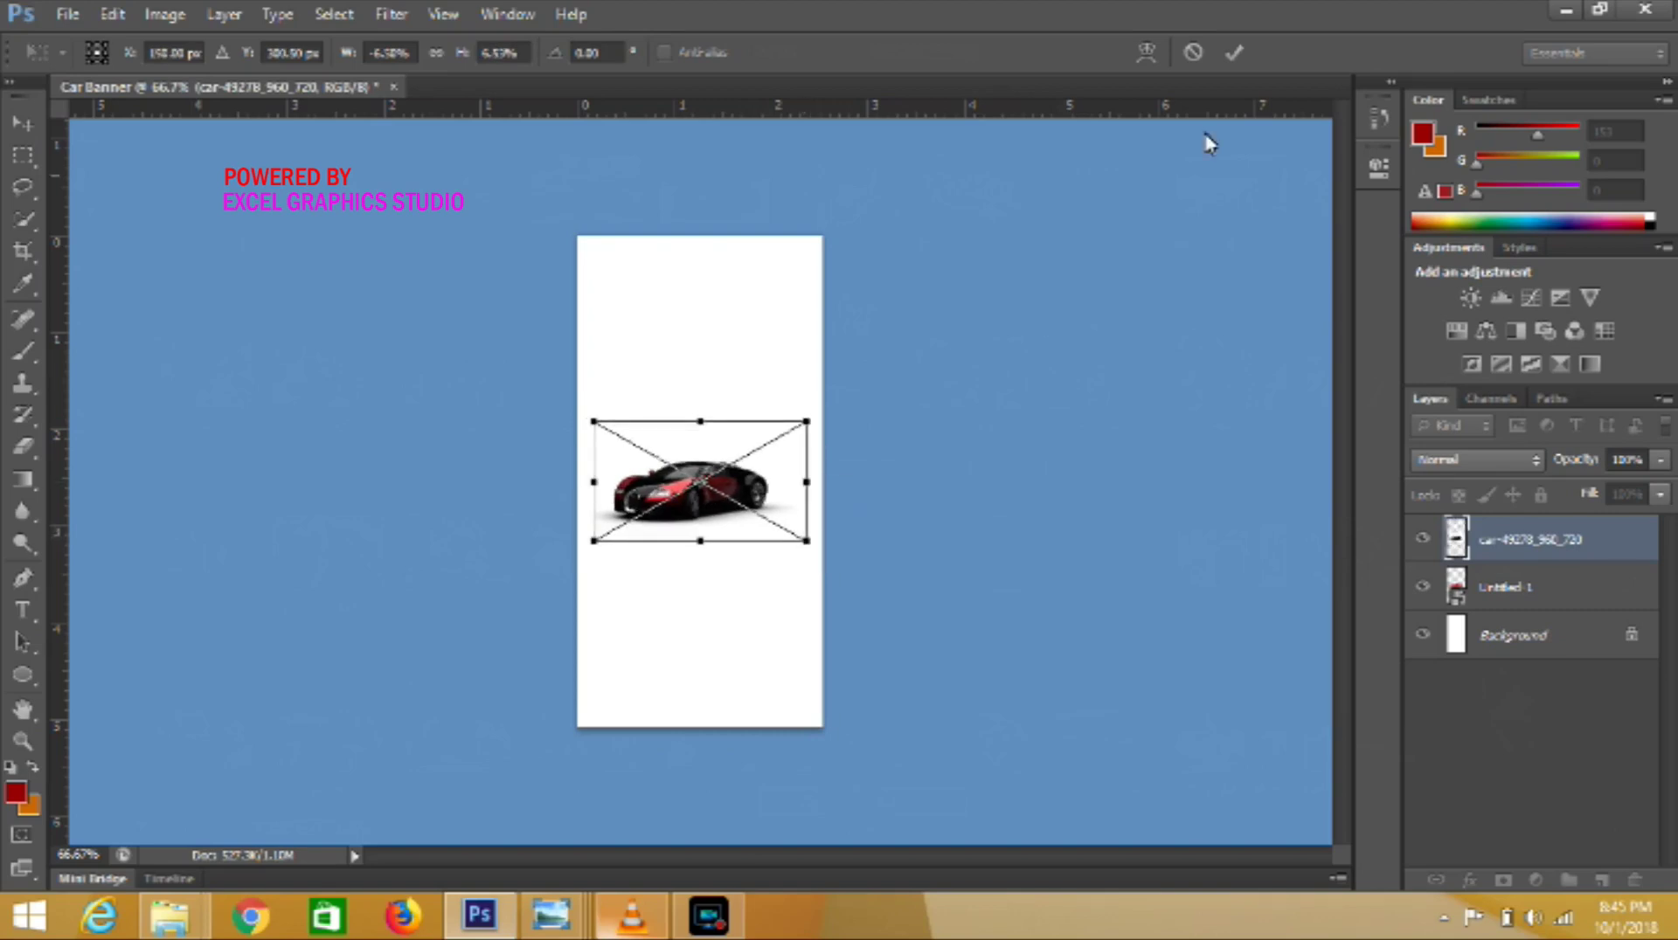
click(1233, 67)
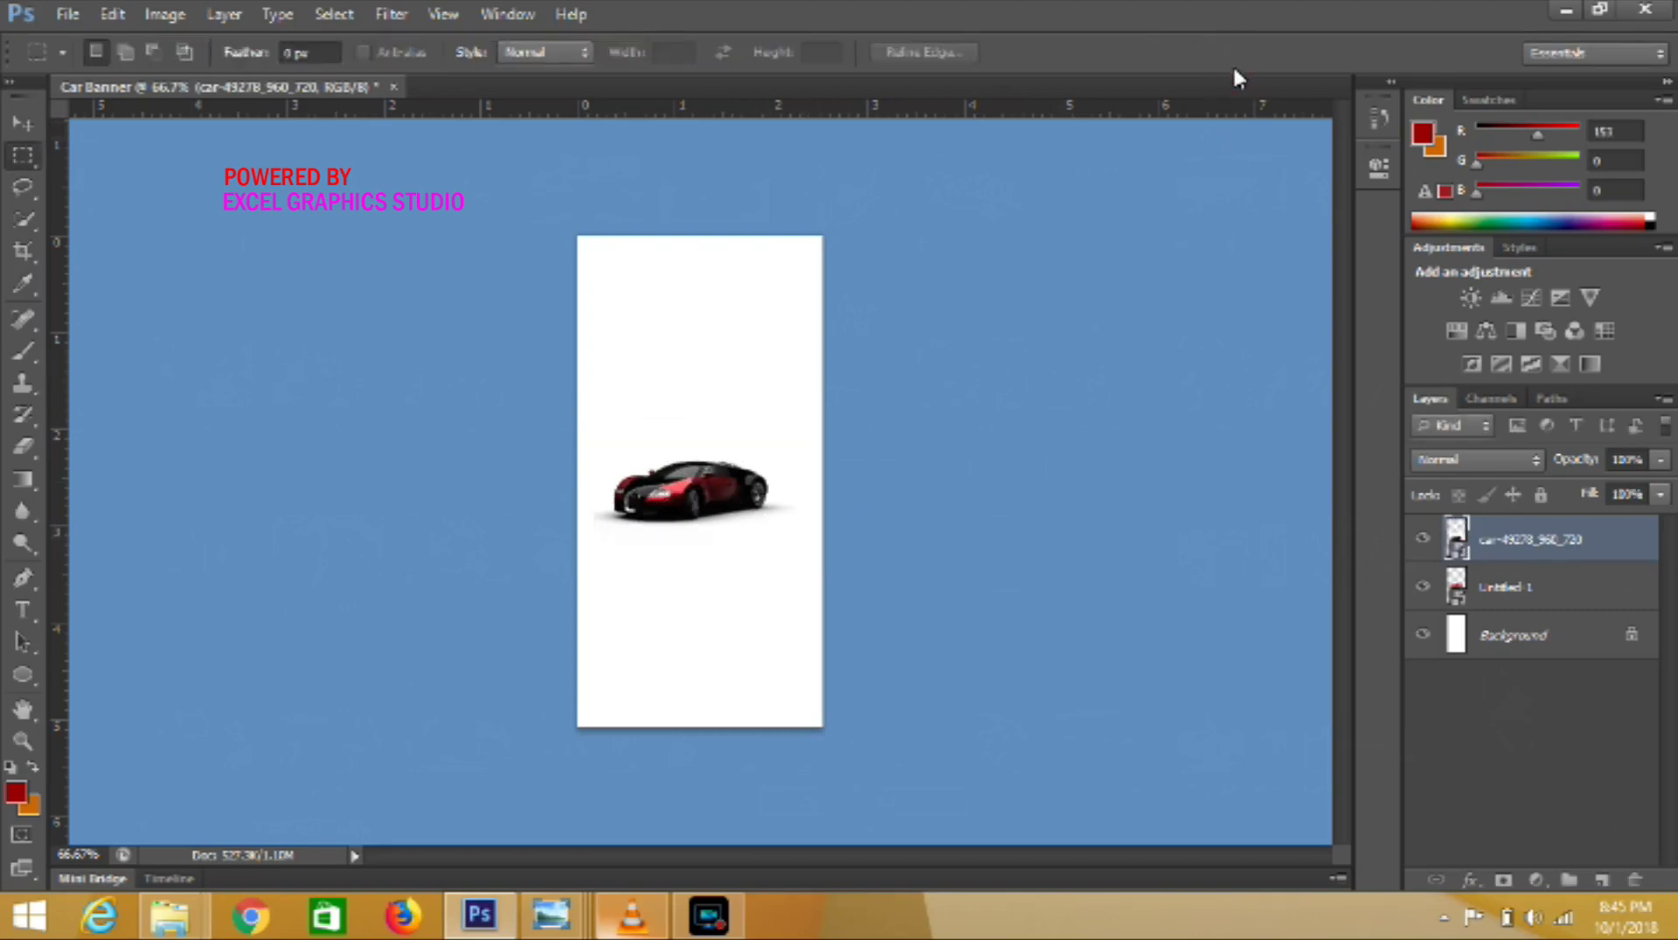
drag(1525, 571, 1527, 529)
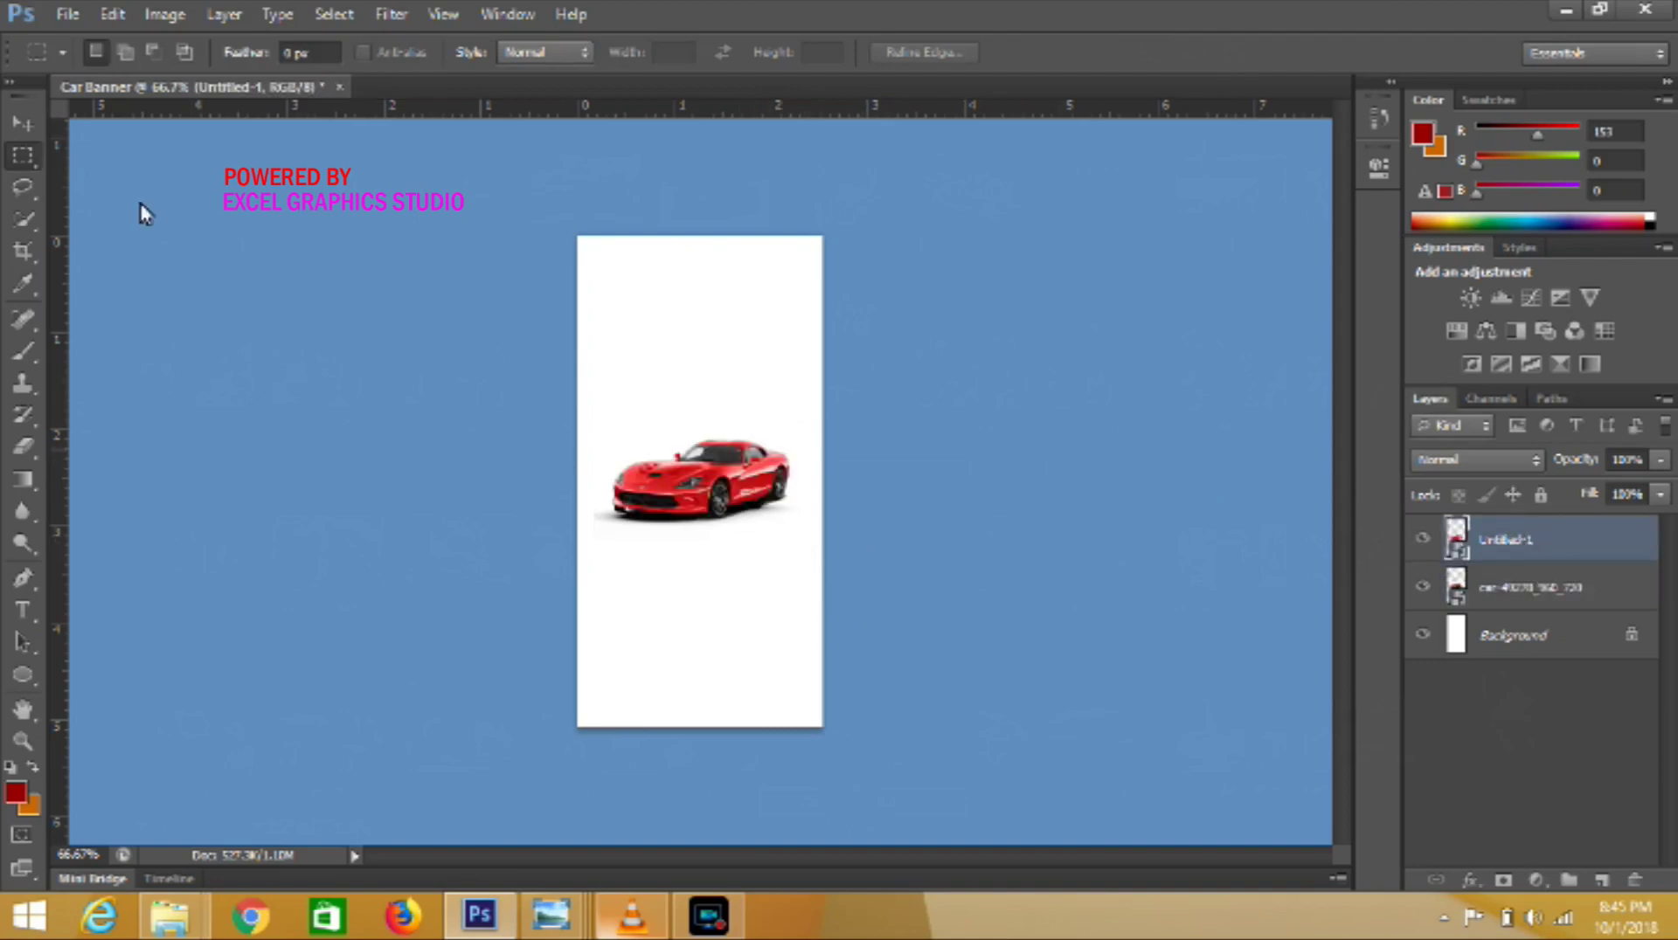
- Move the dark car up and left so it sits behind the red car
click(34, 127)
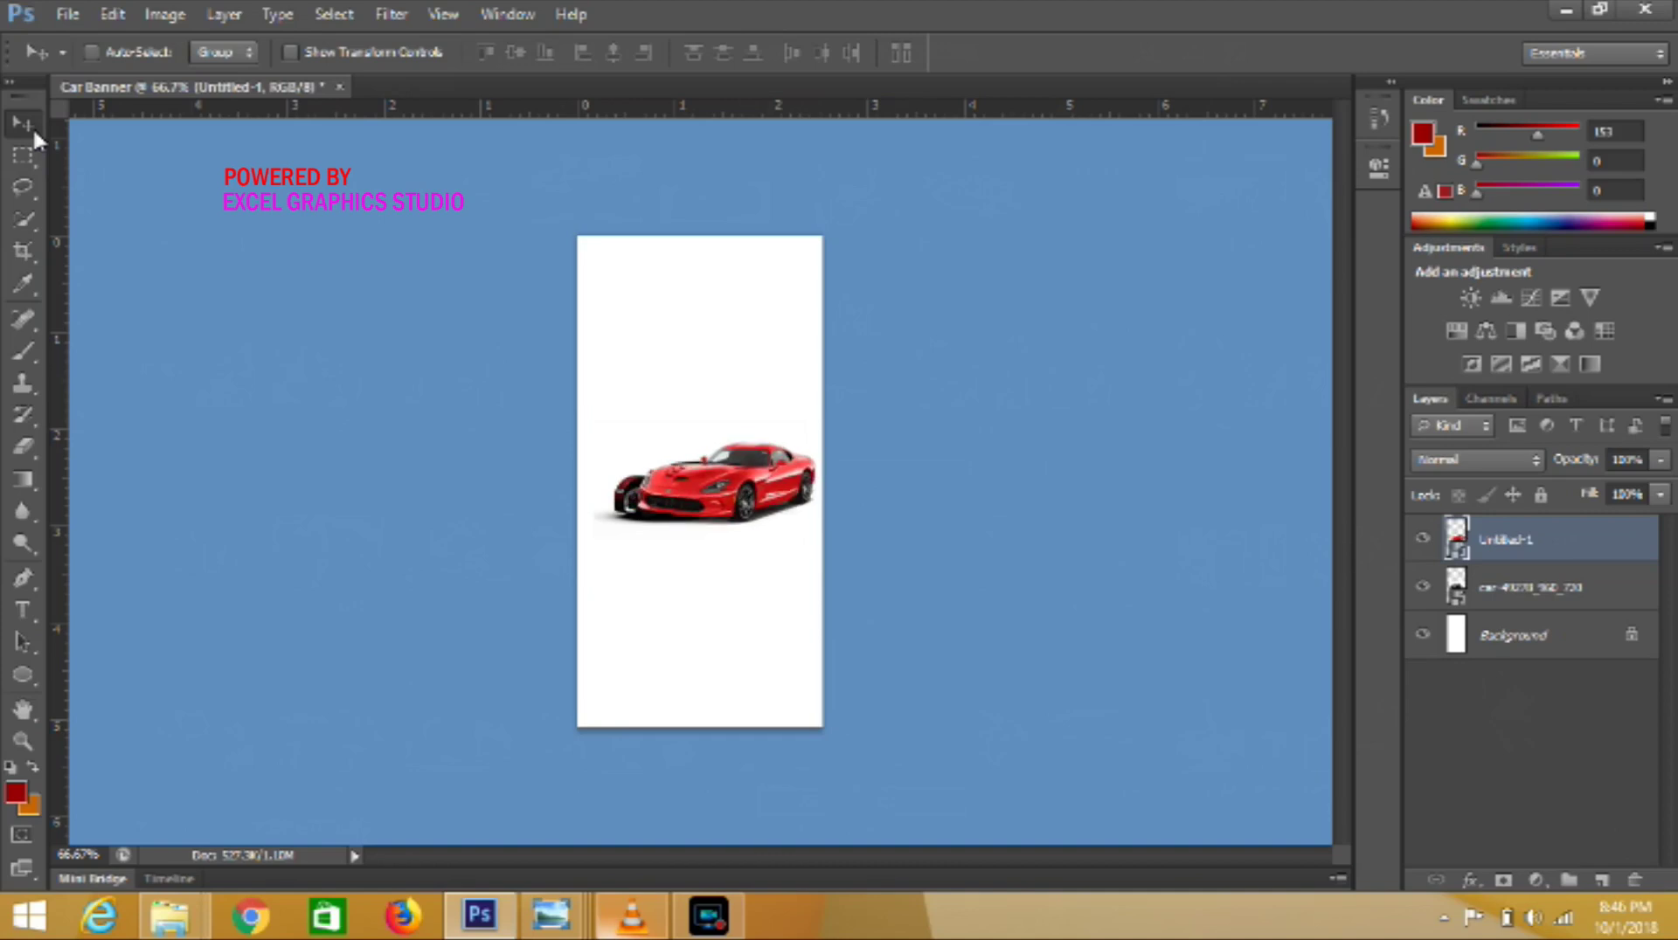
click(1577, 576)
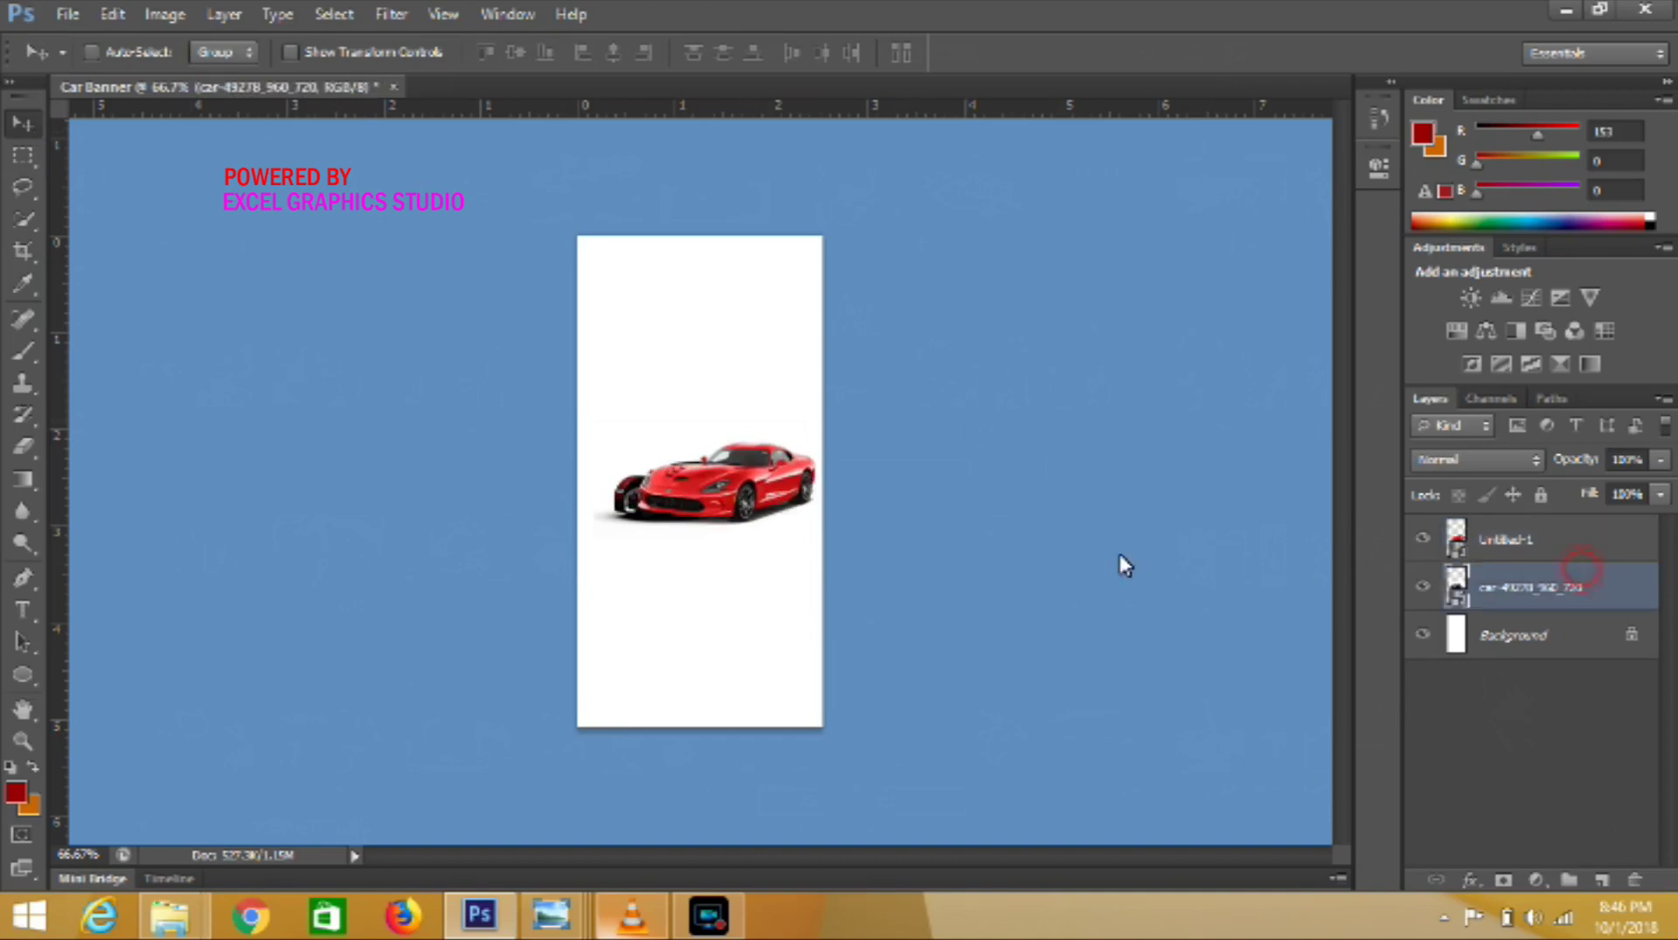
drag(685, 479, 662, 462)
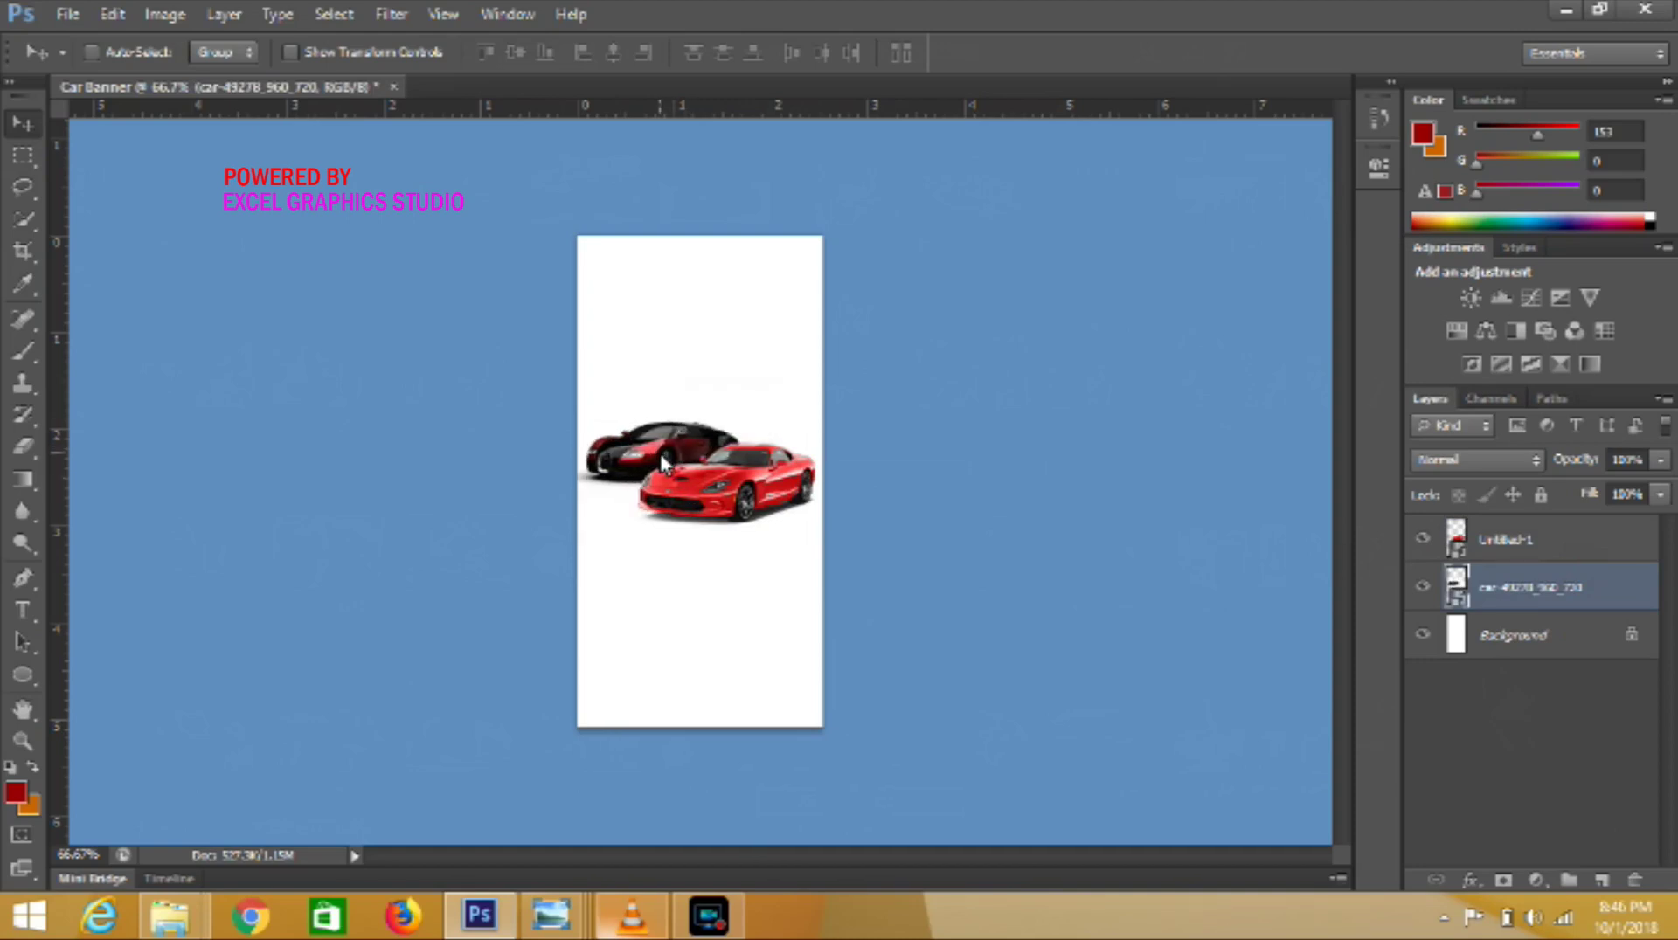
- Free Transform the dark car to shrink it slightly and rotate it about one degree
click(113, 15)
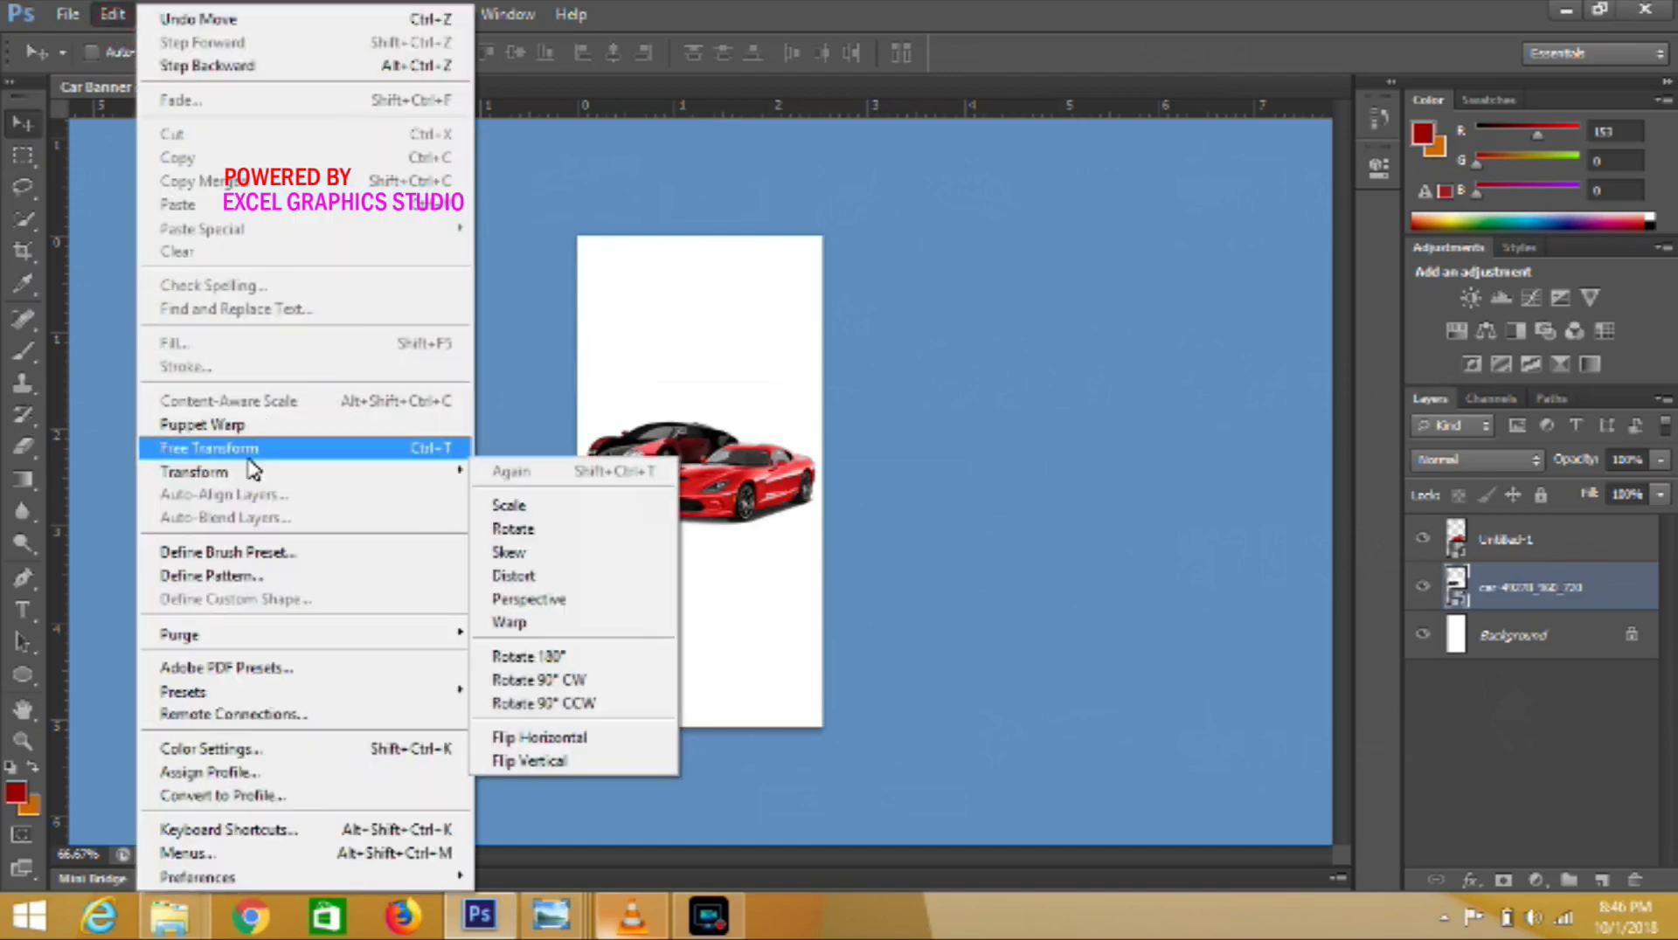
mouse_move(194, 470)
click(248, 453)
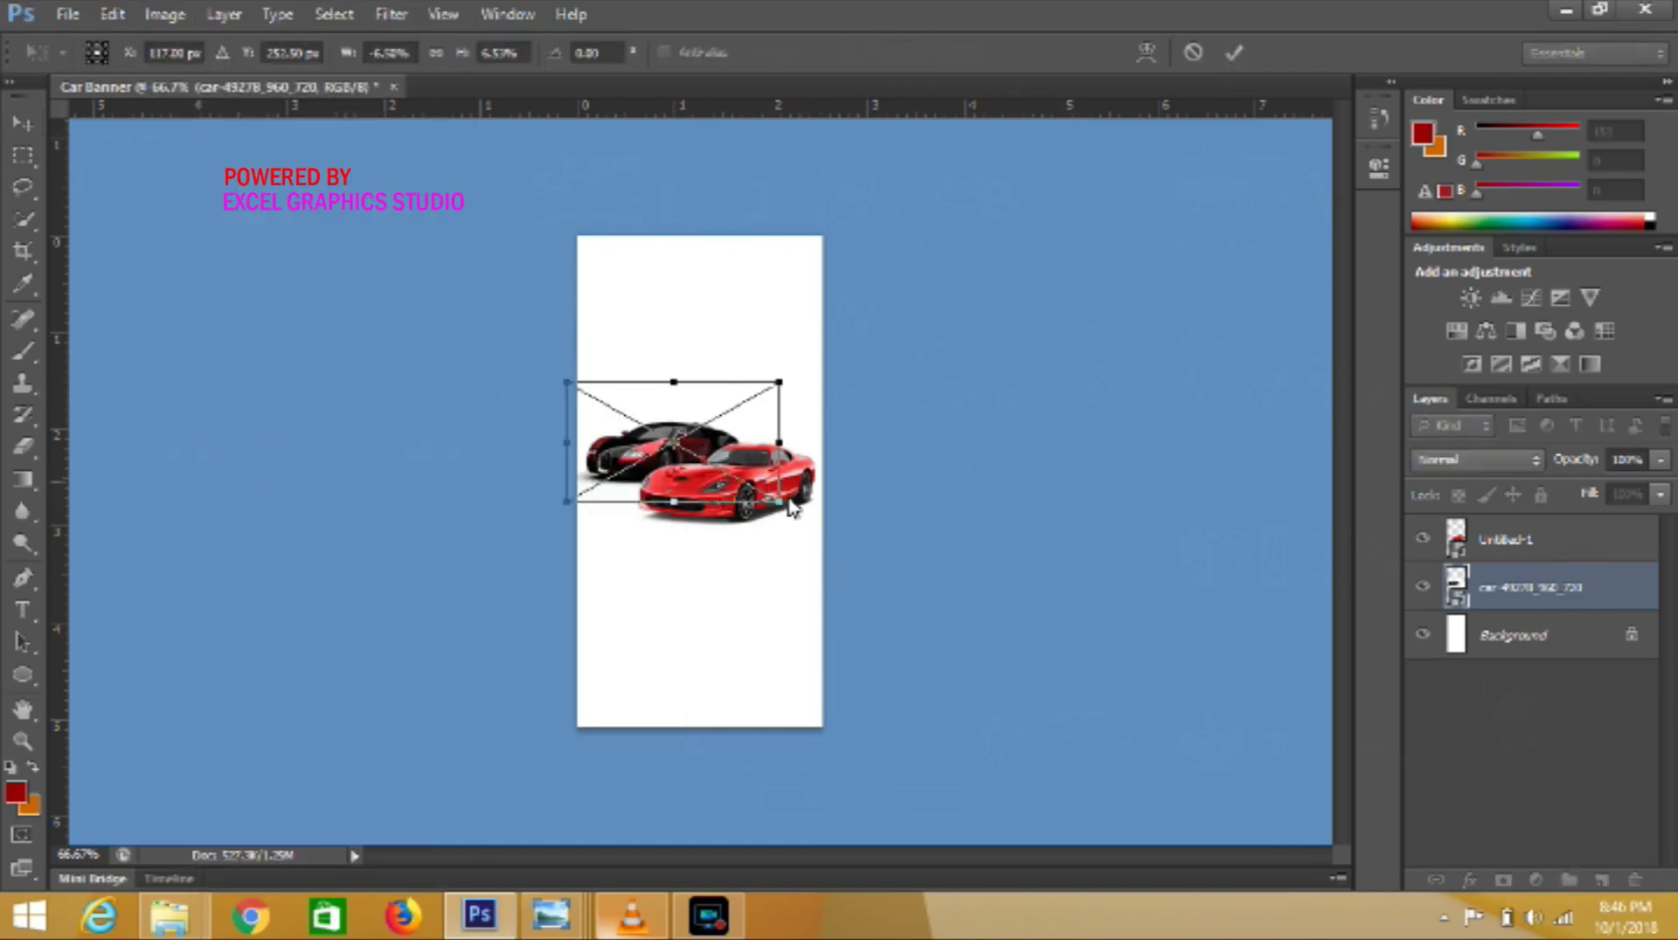
drag(783, 512, 772, 513)
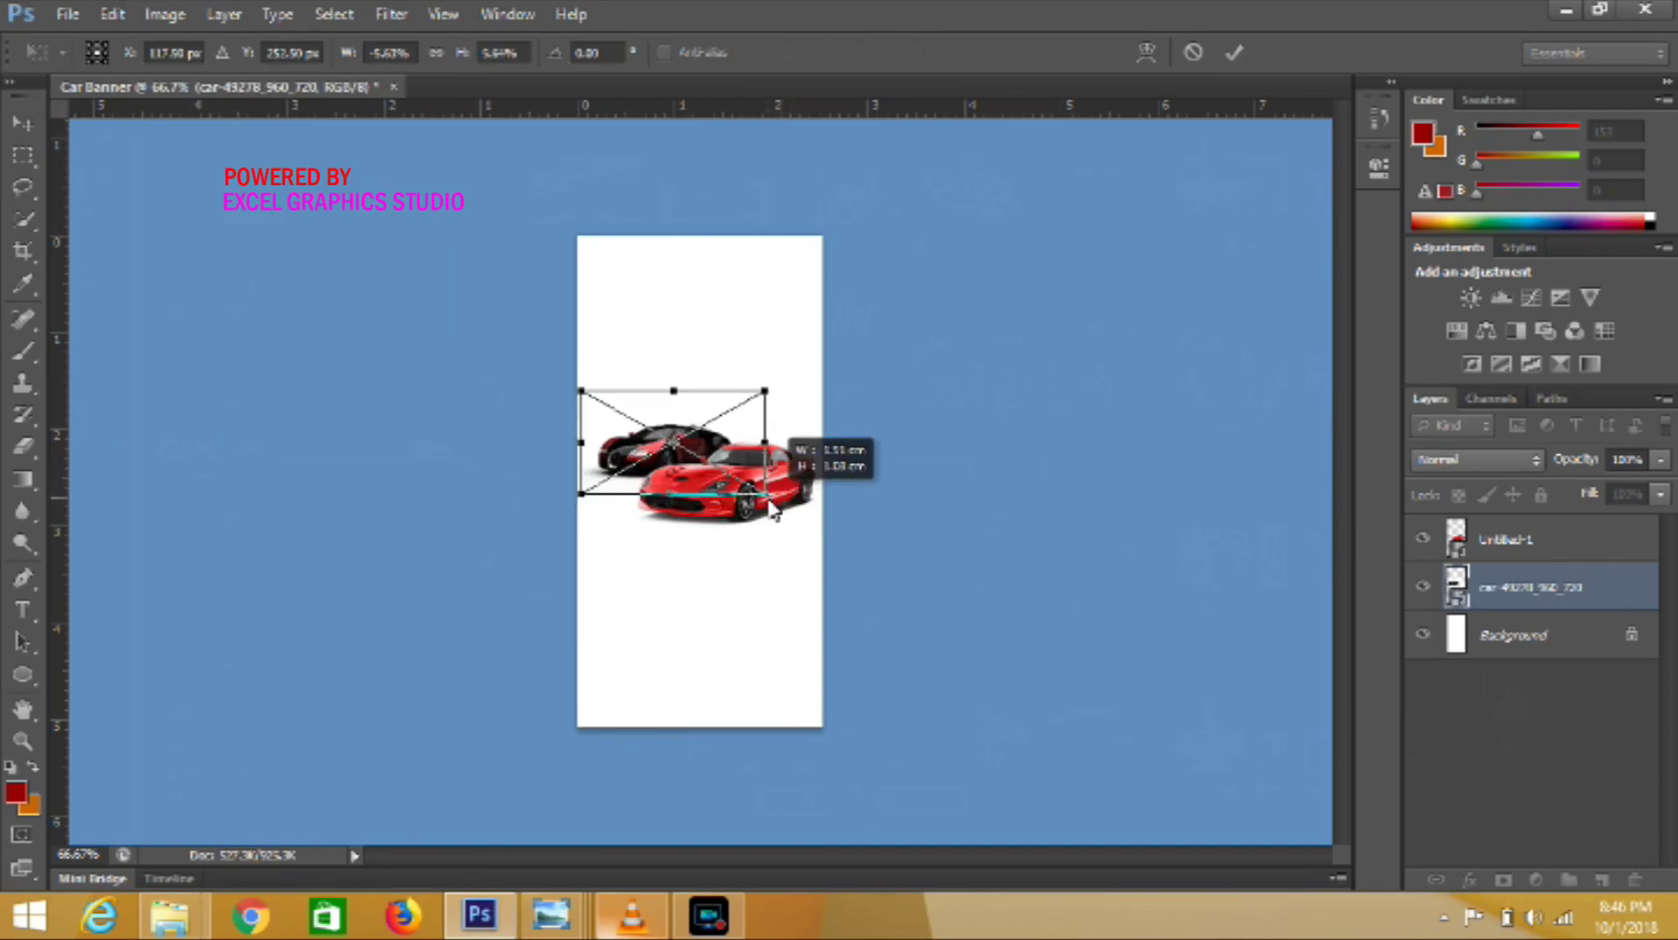
drag(819, 387, 830, 406)
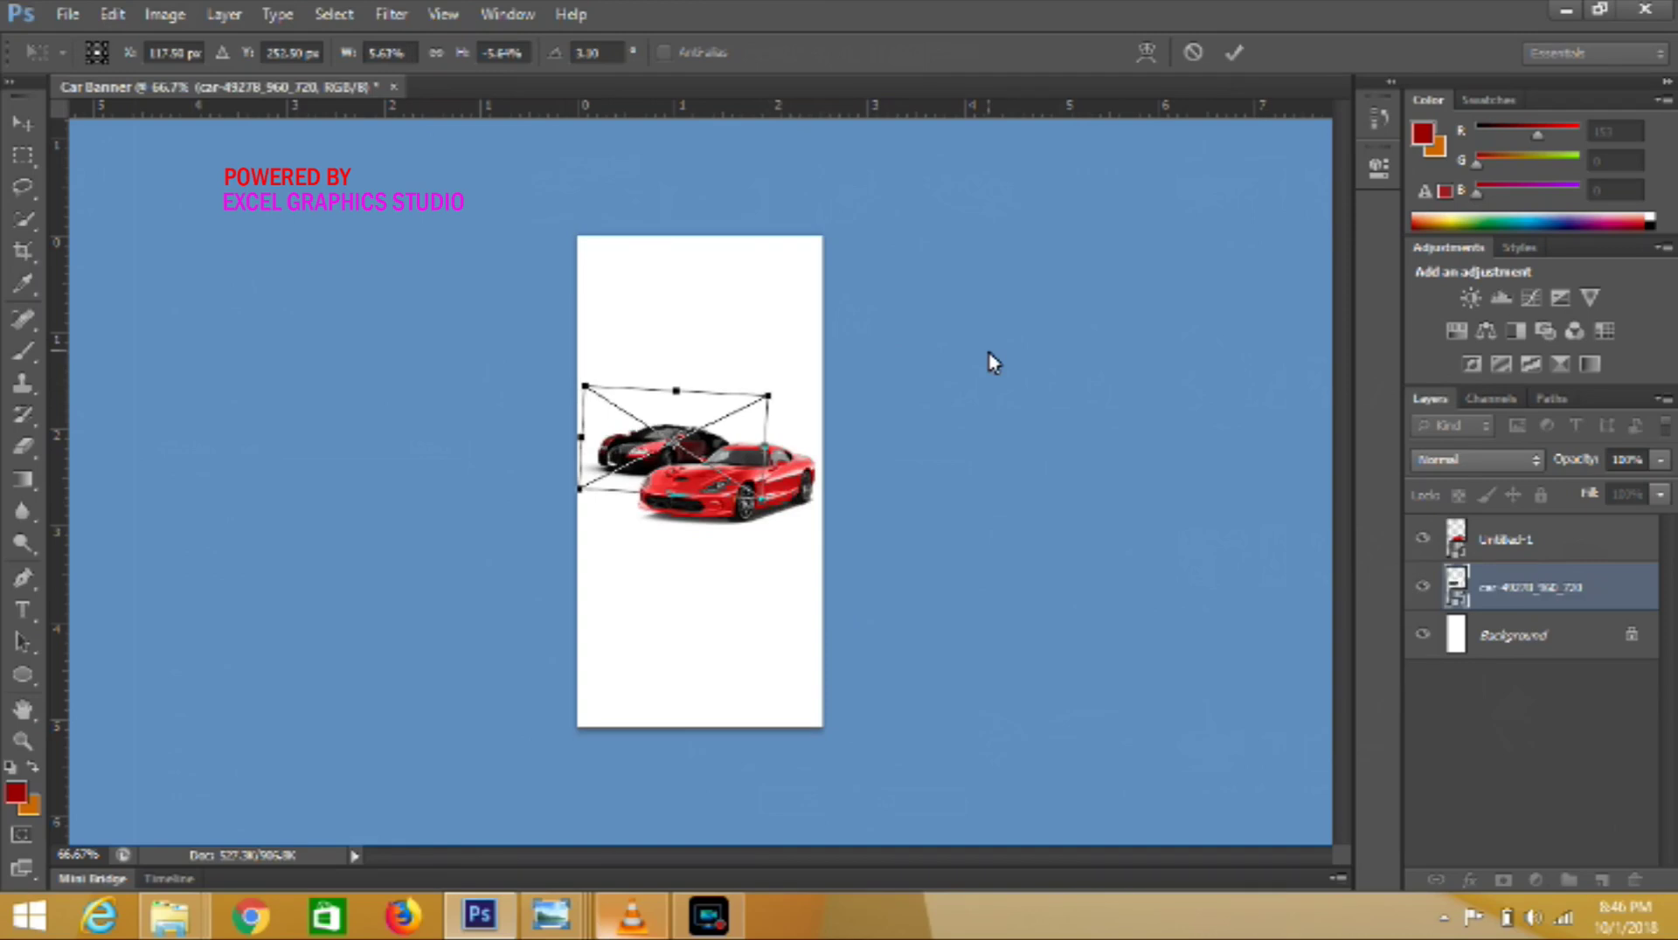
key(ctrl+plus)
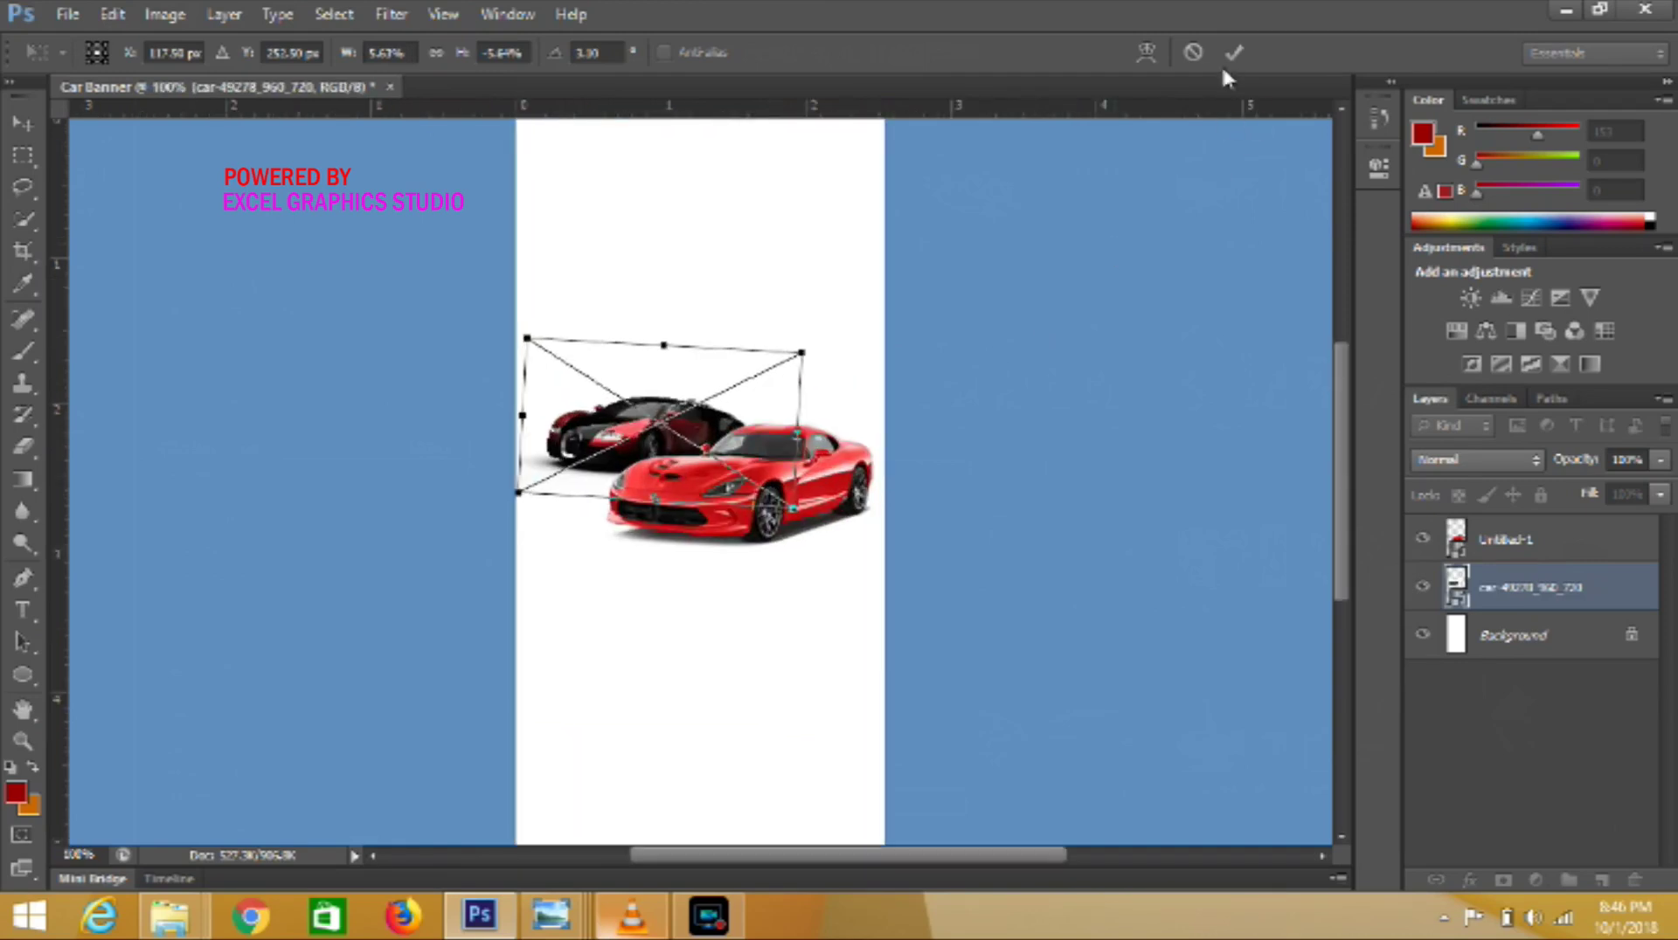
click(1240, 69)
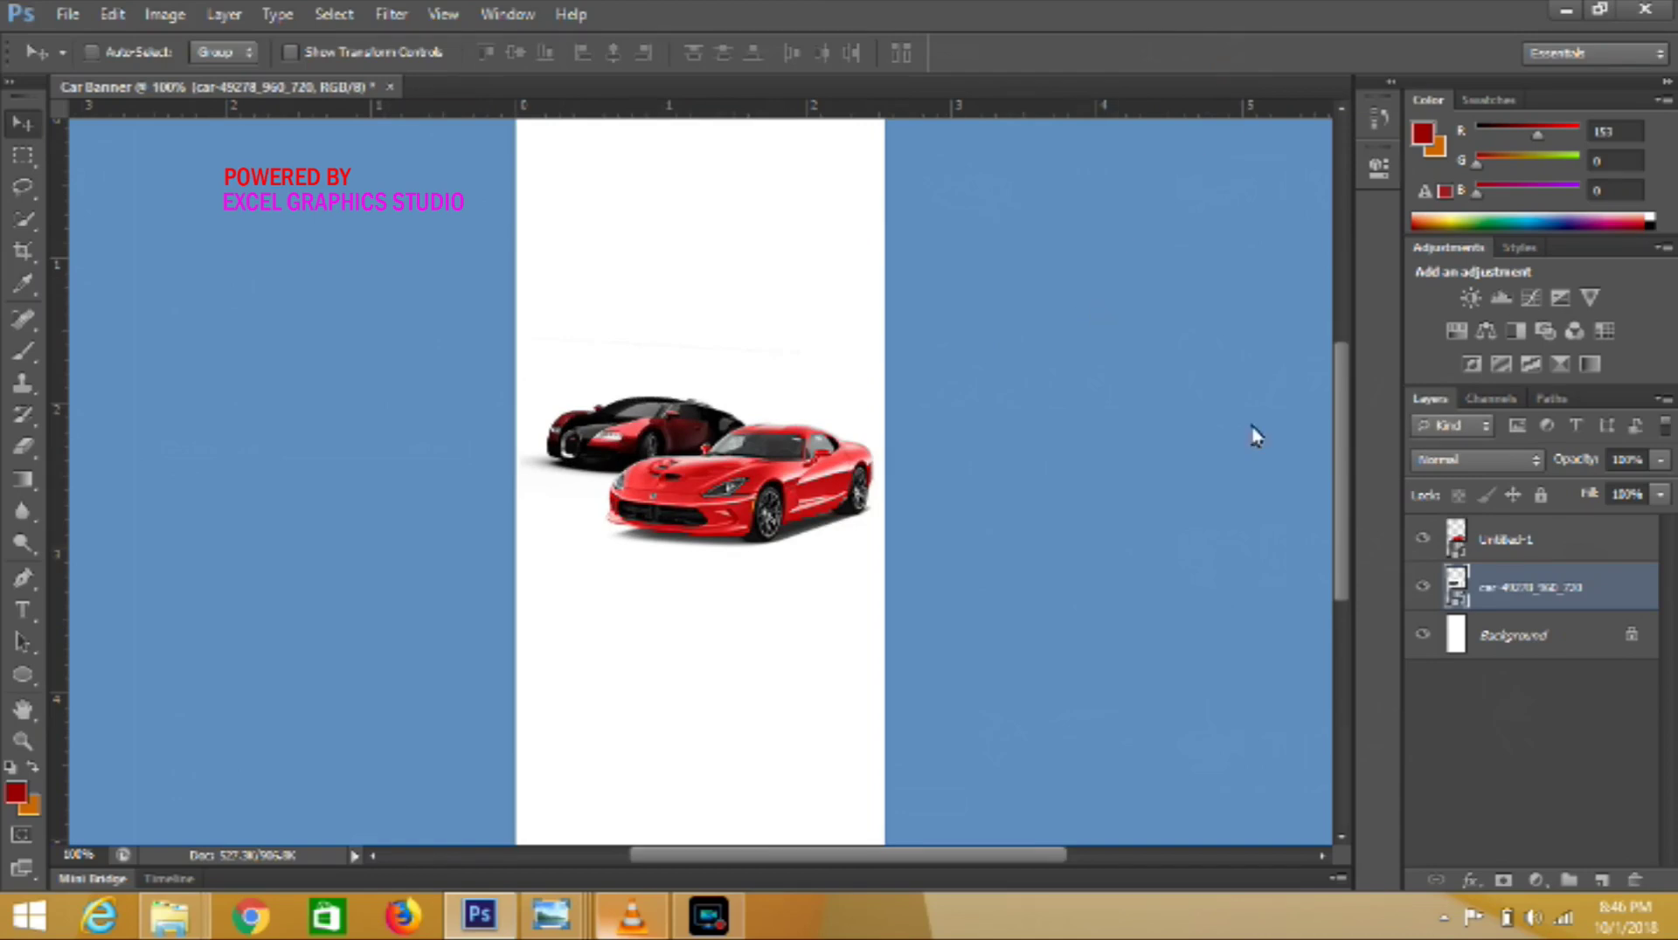
- Add a new layer above Background and outline the slanted shape with the Pen tool
click(1534, 636)
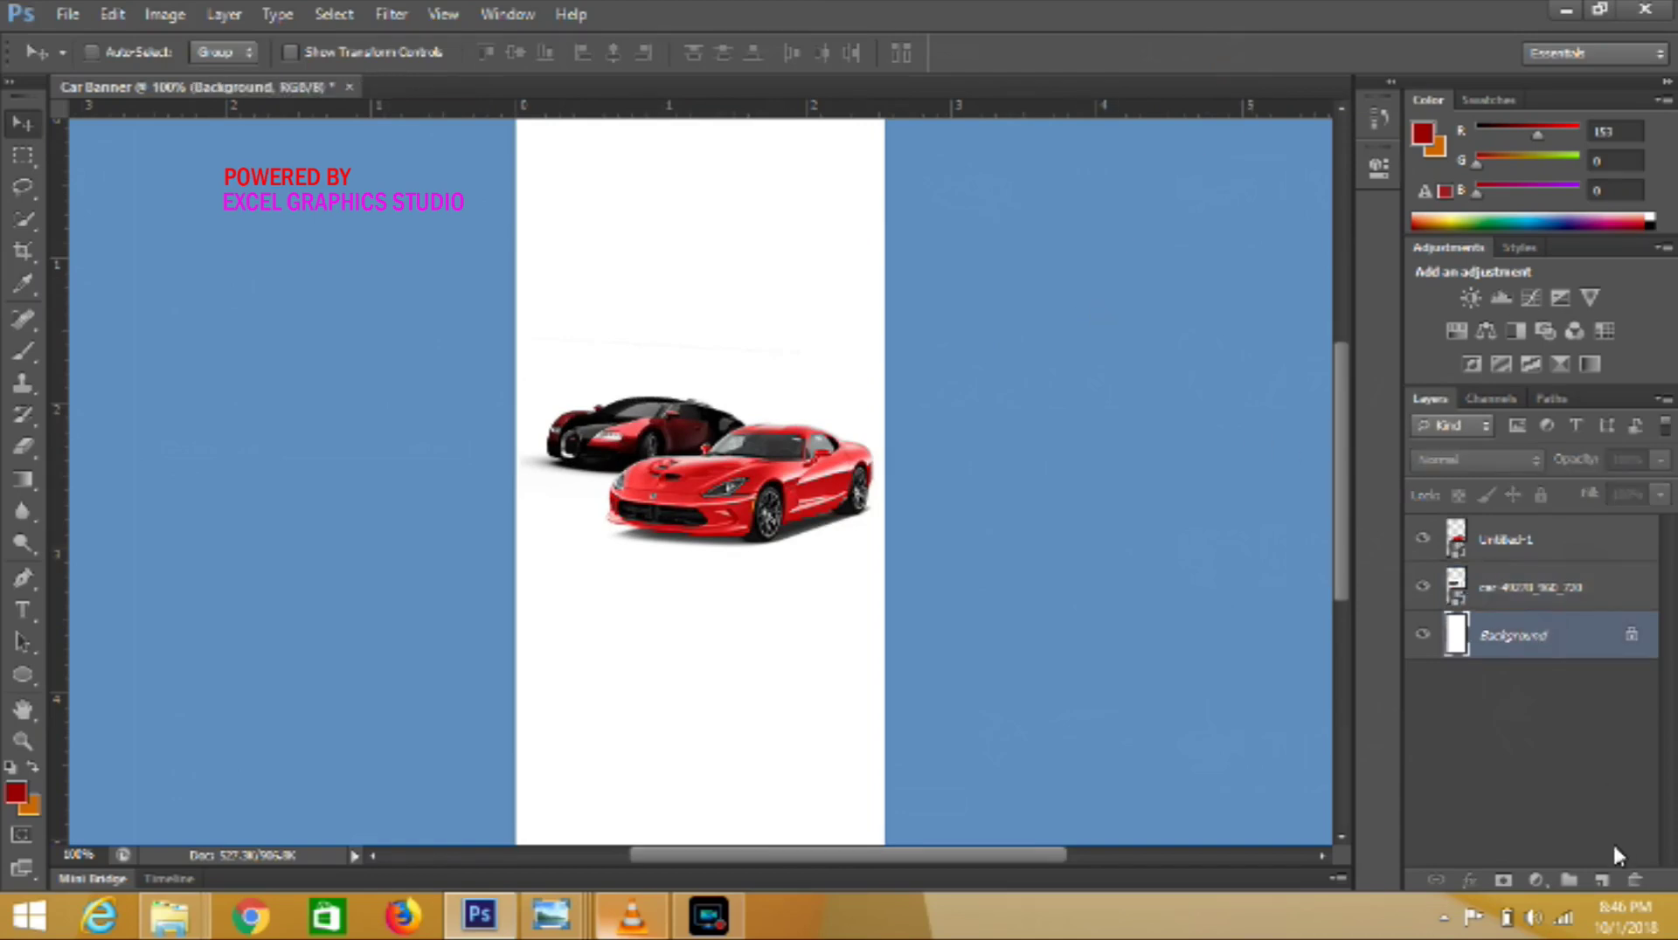
click(1604, 881)
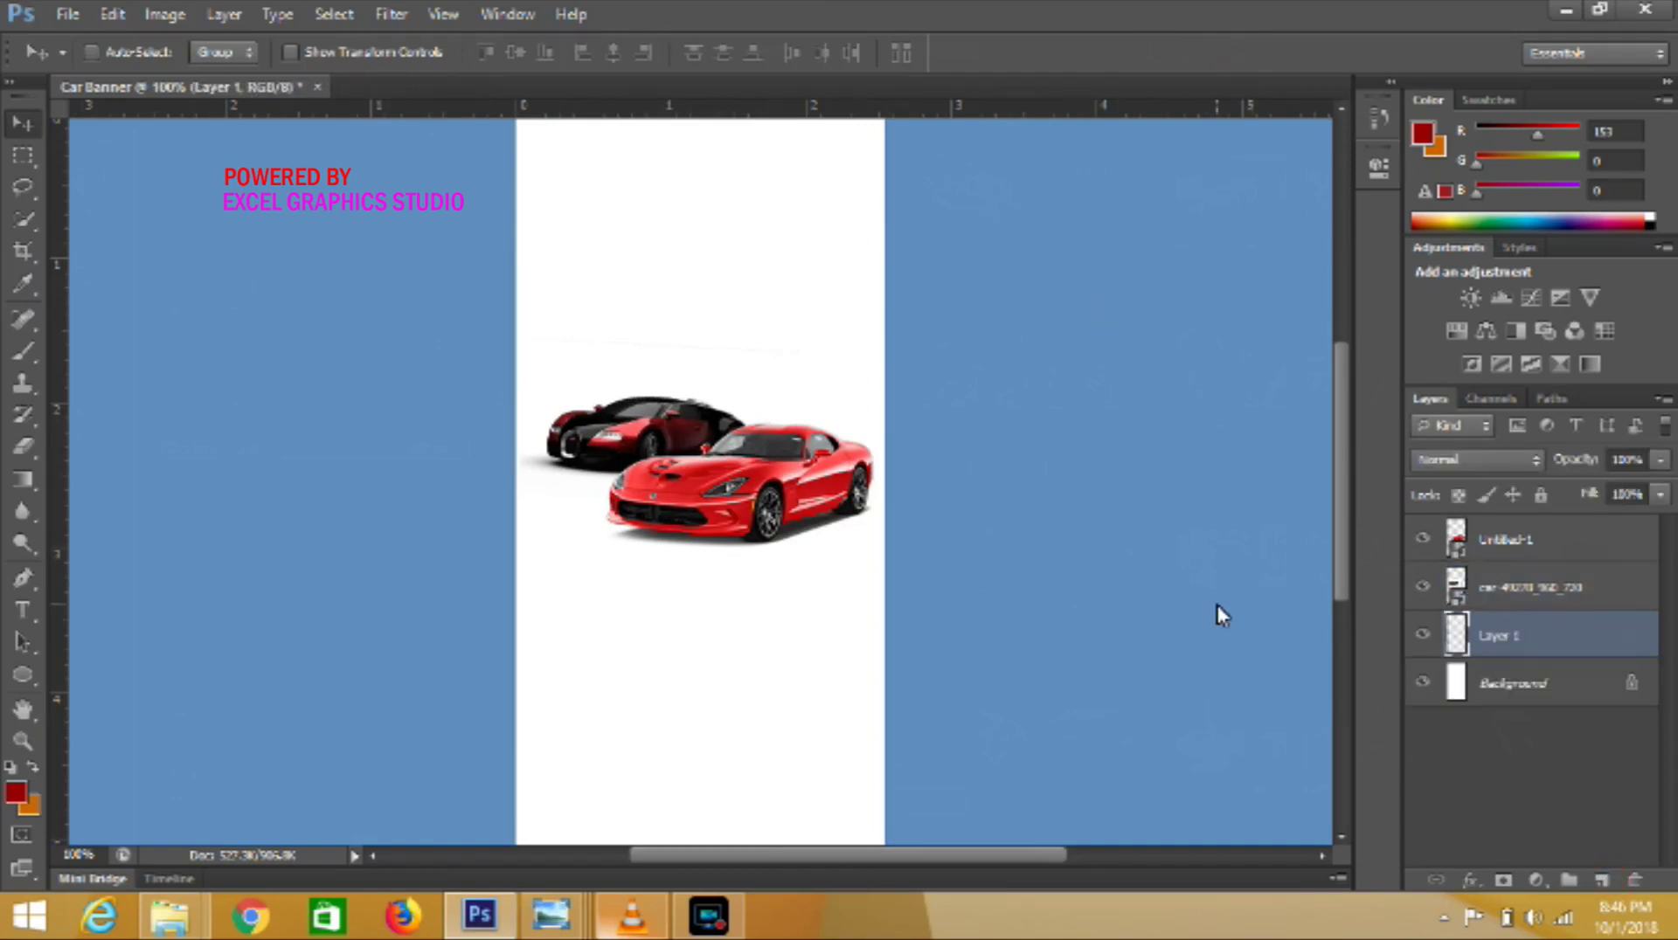
click(18, 583)
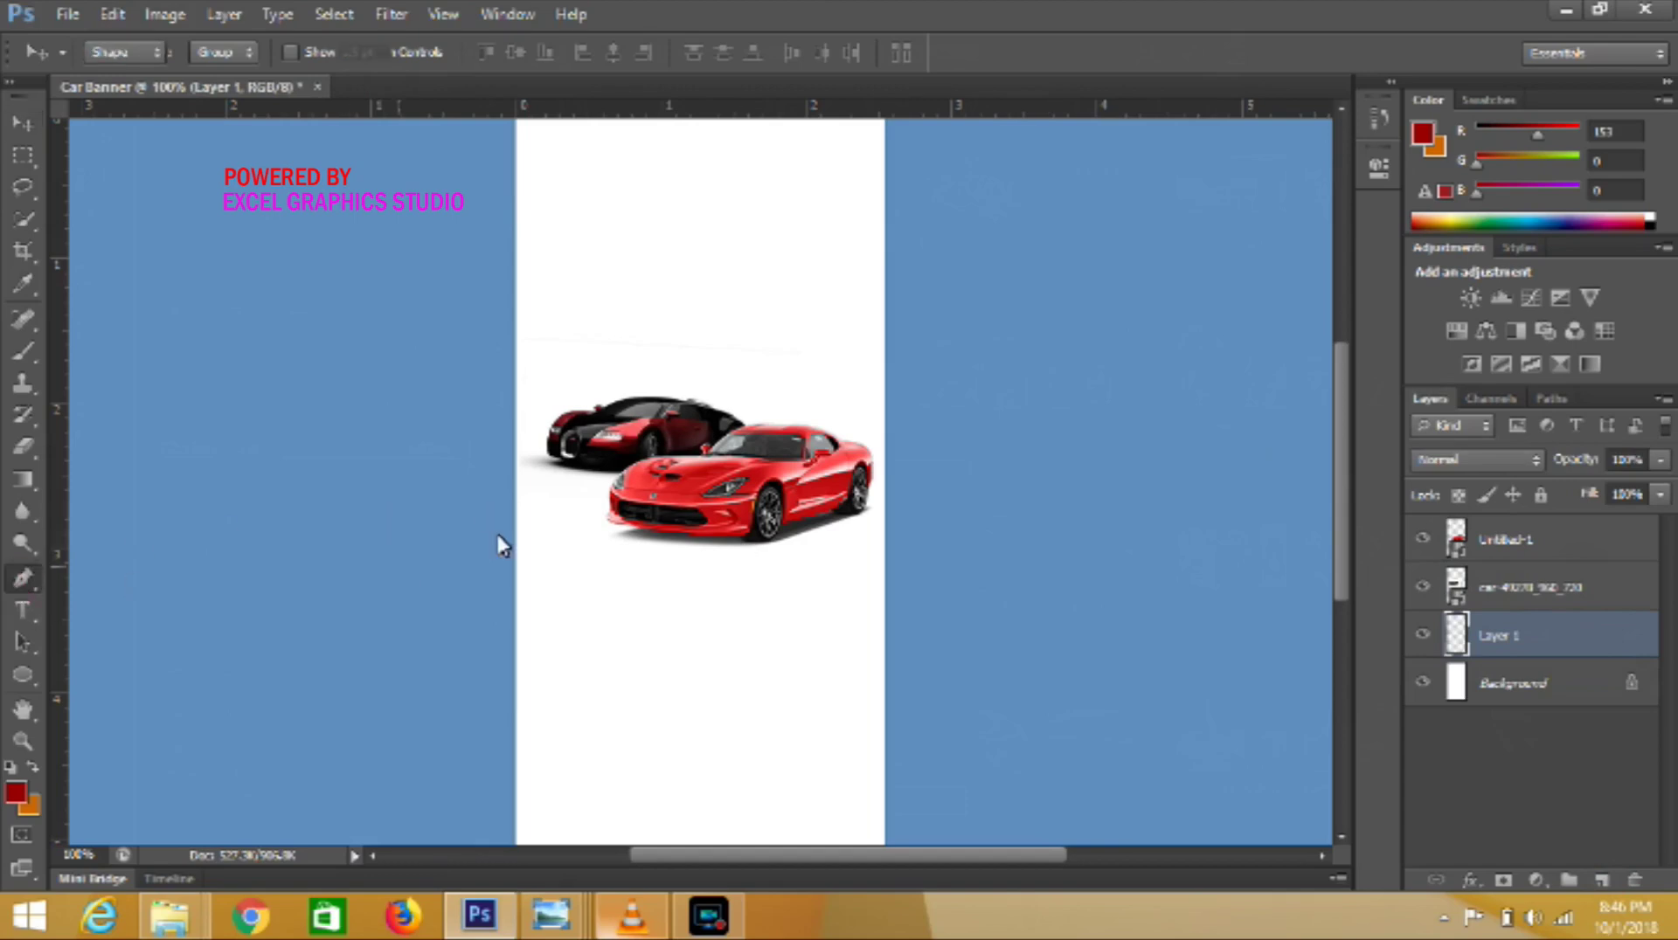
click(517, 466)
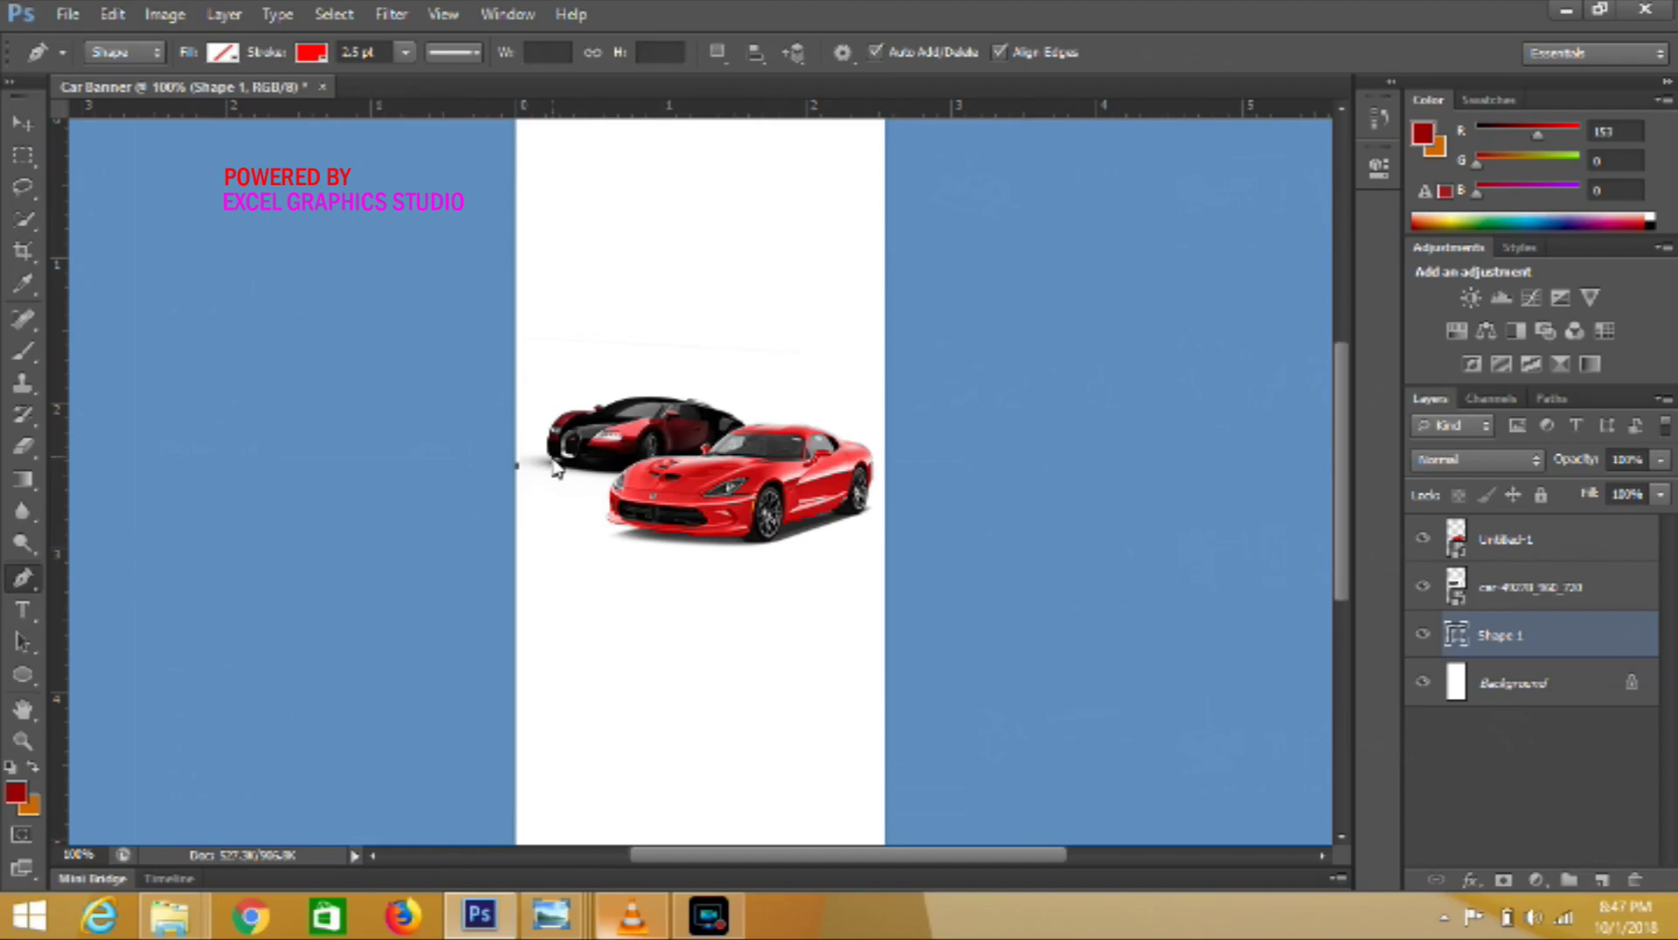
click(556, 469)
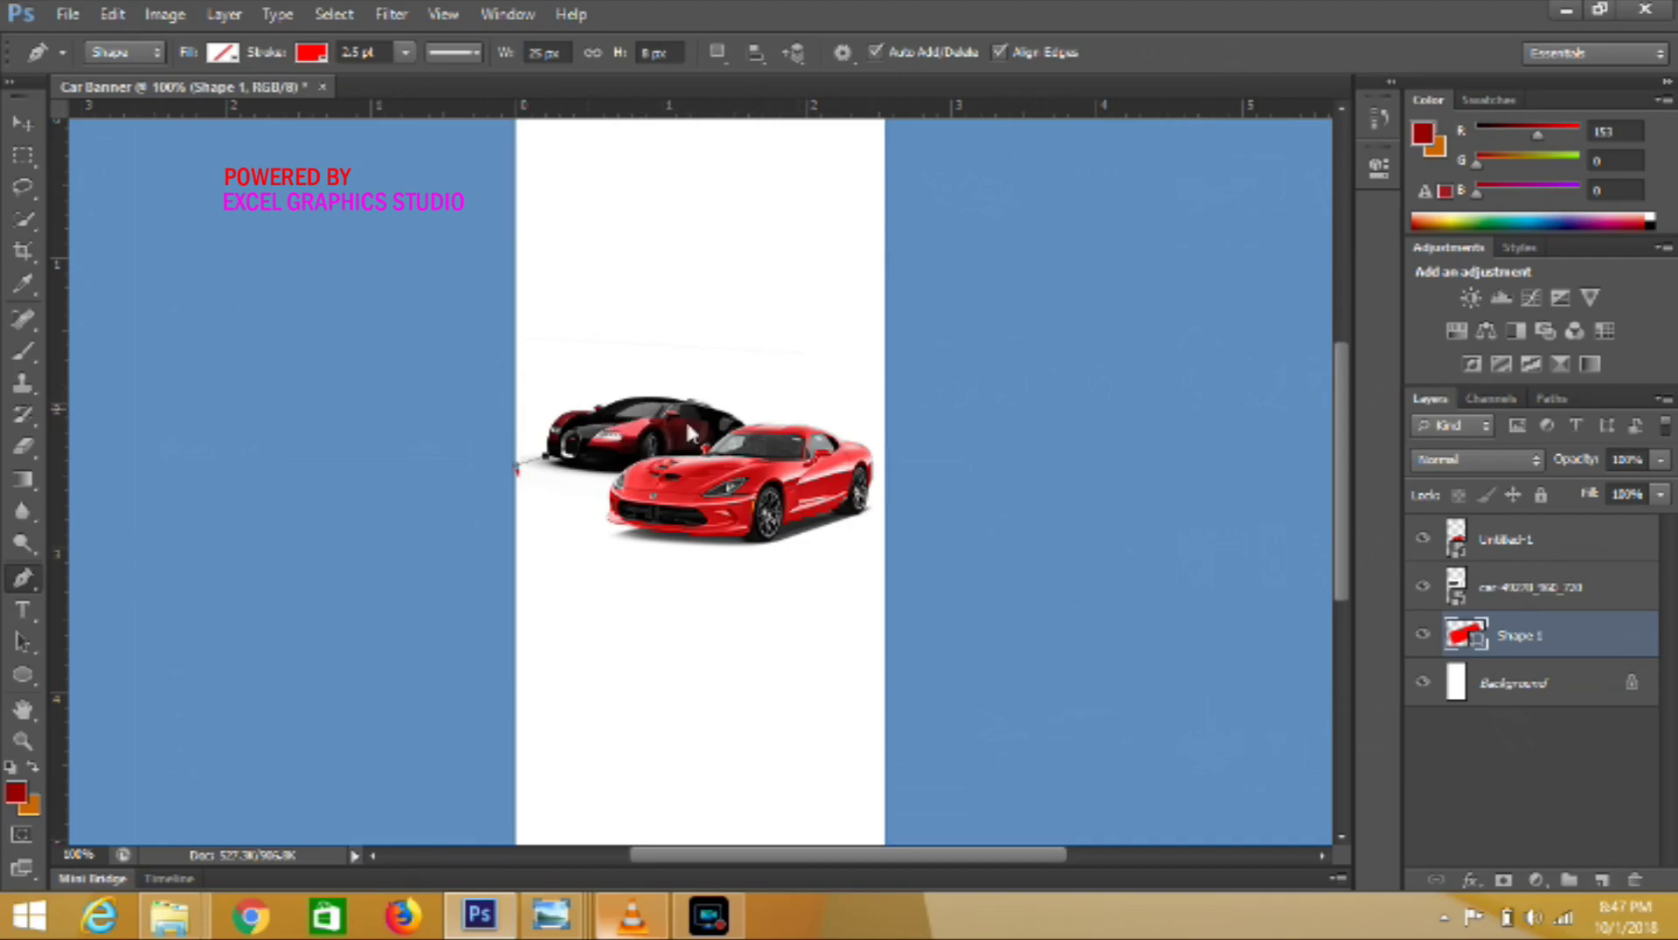
click(879, 482)
drag(915, 463, 981, 321)
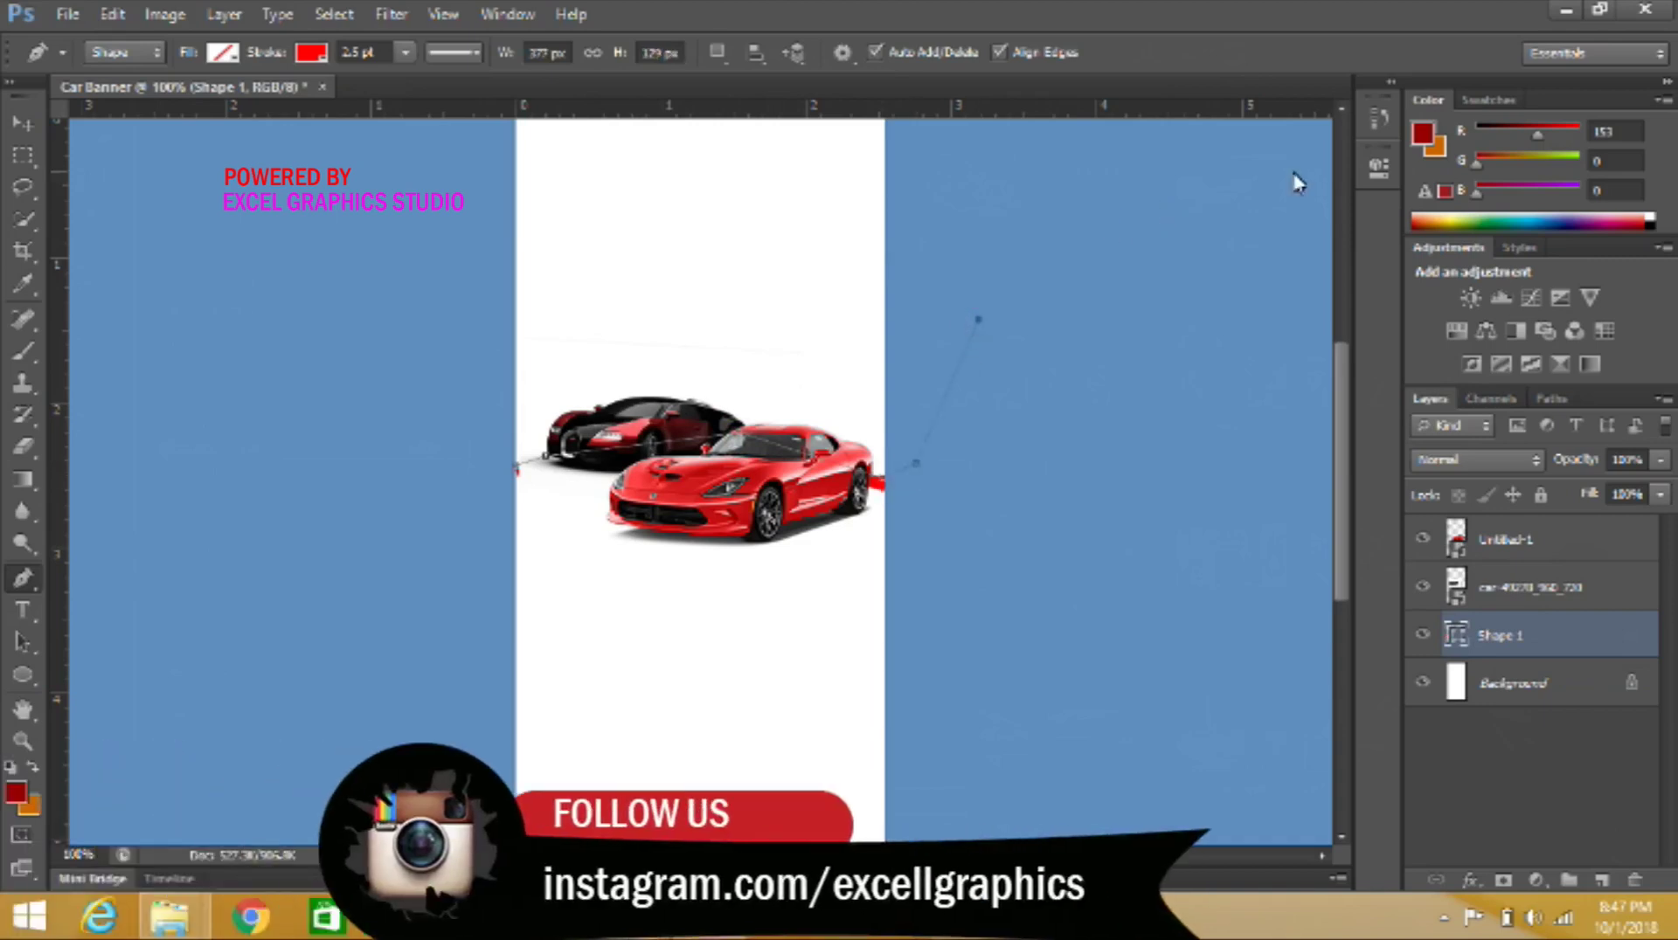
click(1342, 111)
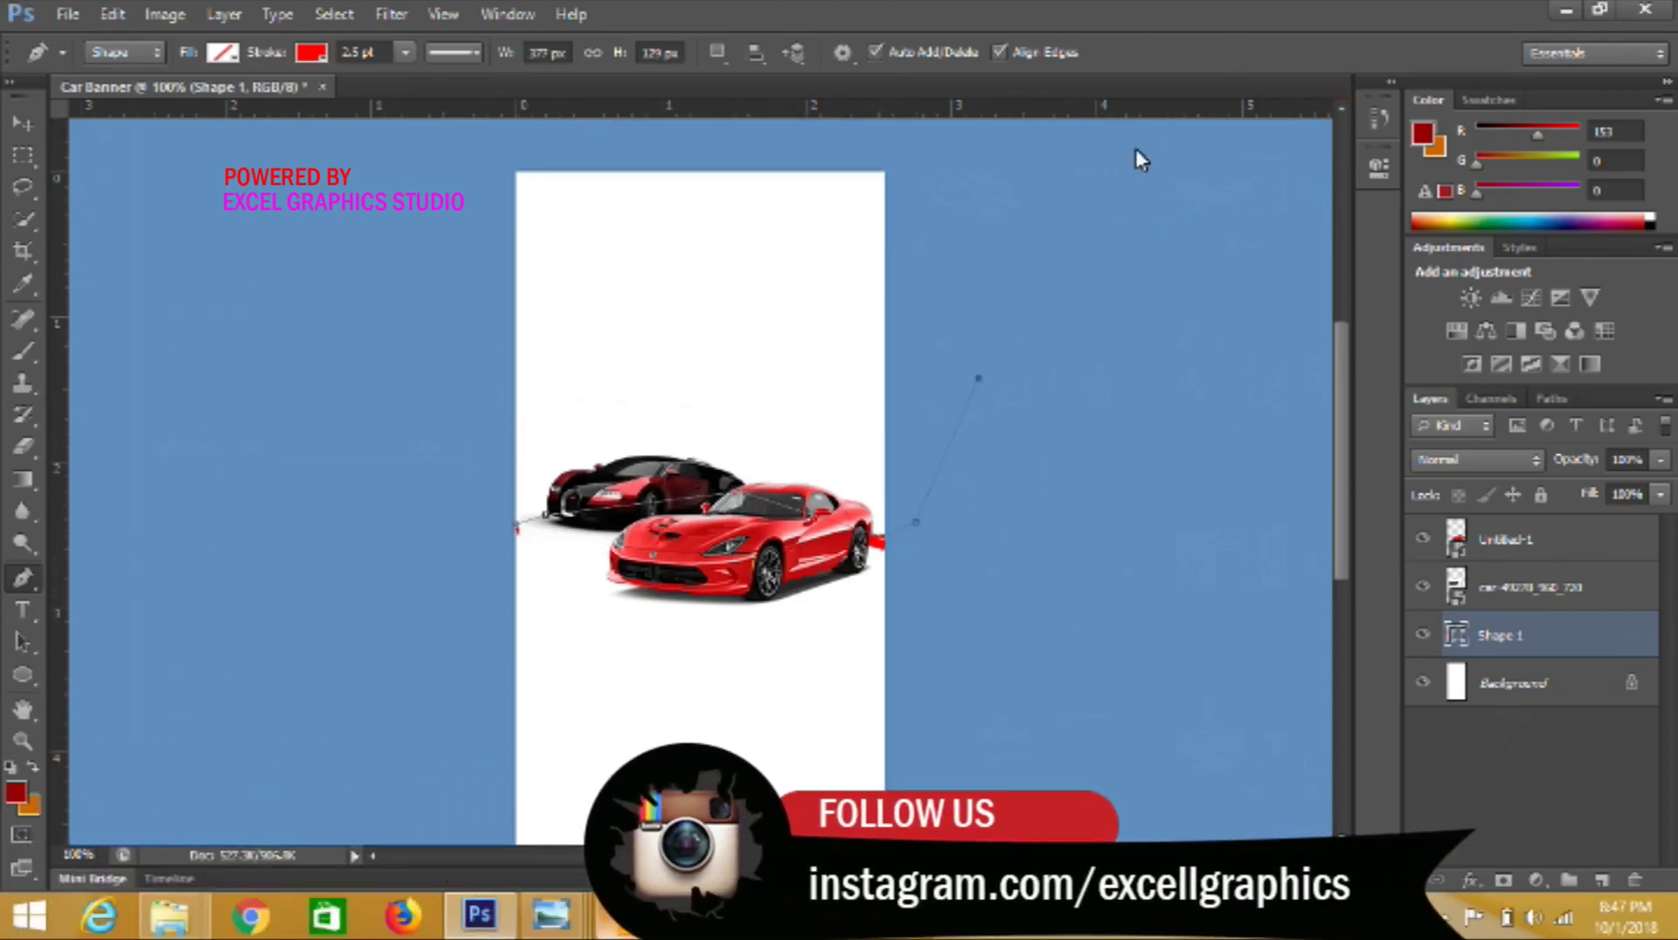
click(914, 236)
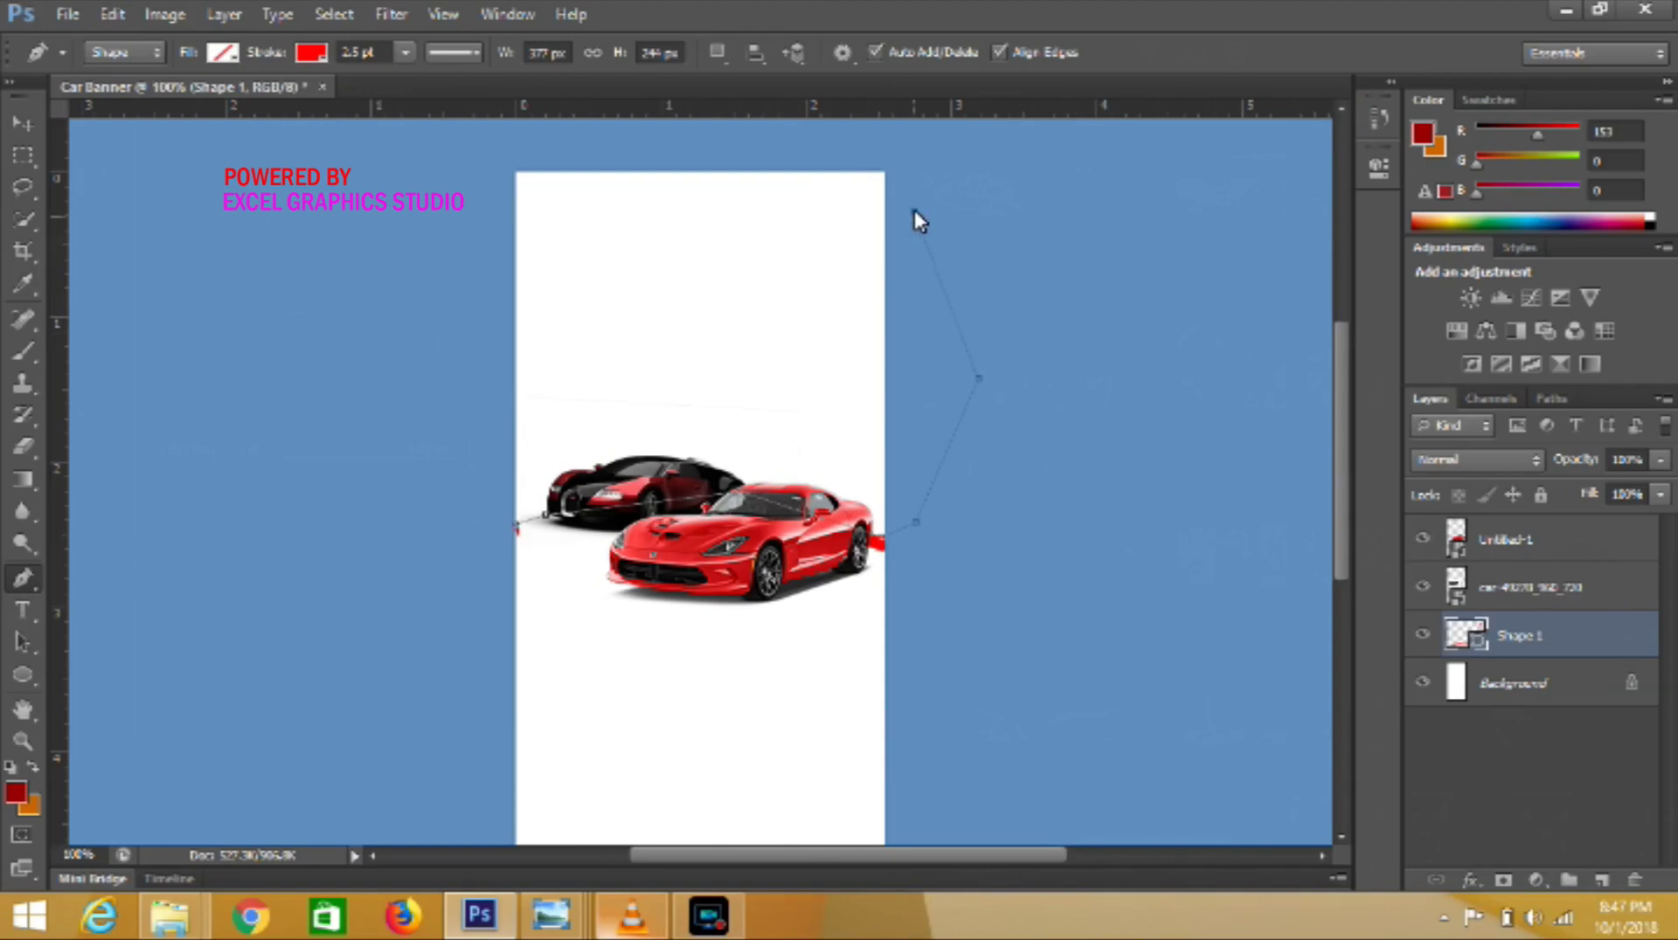
click(914, 205)
- Close the shape on the left and raise both ends of its slanted edge
click(453, 419)
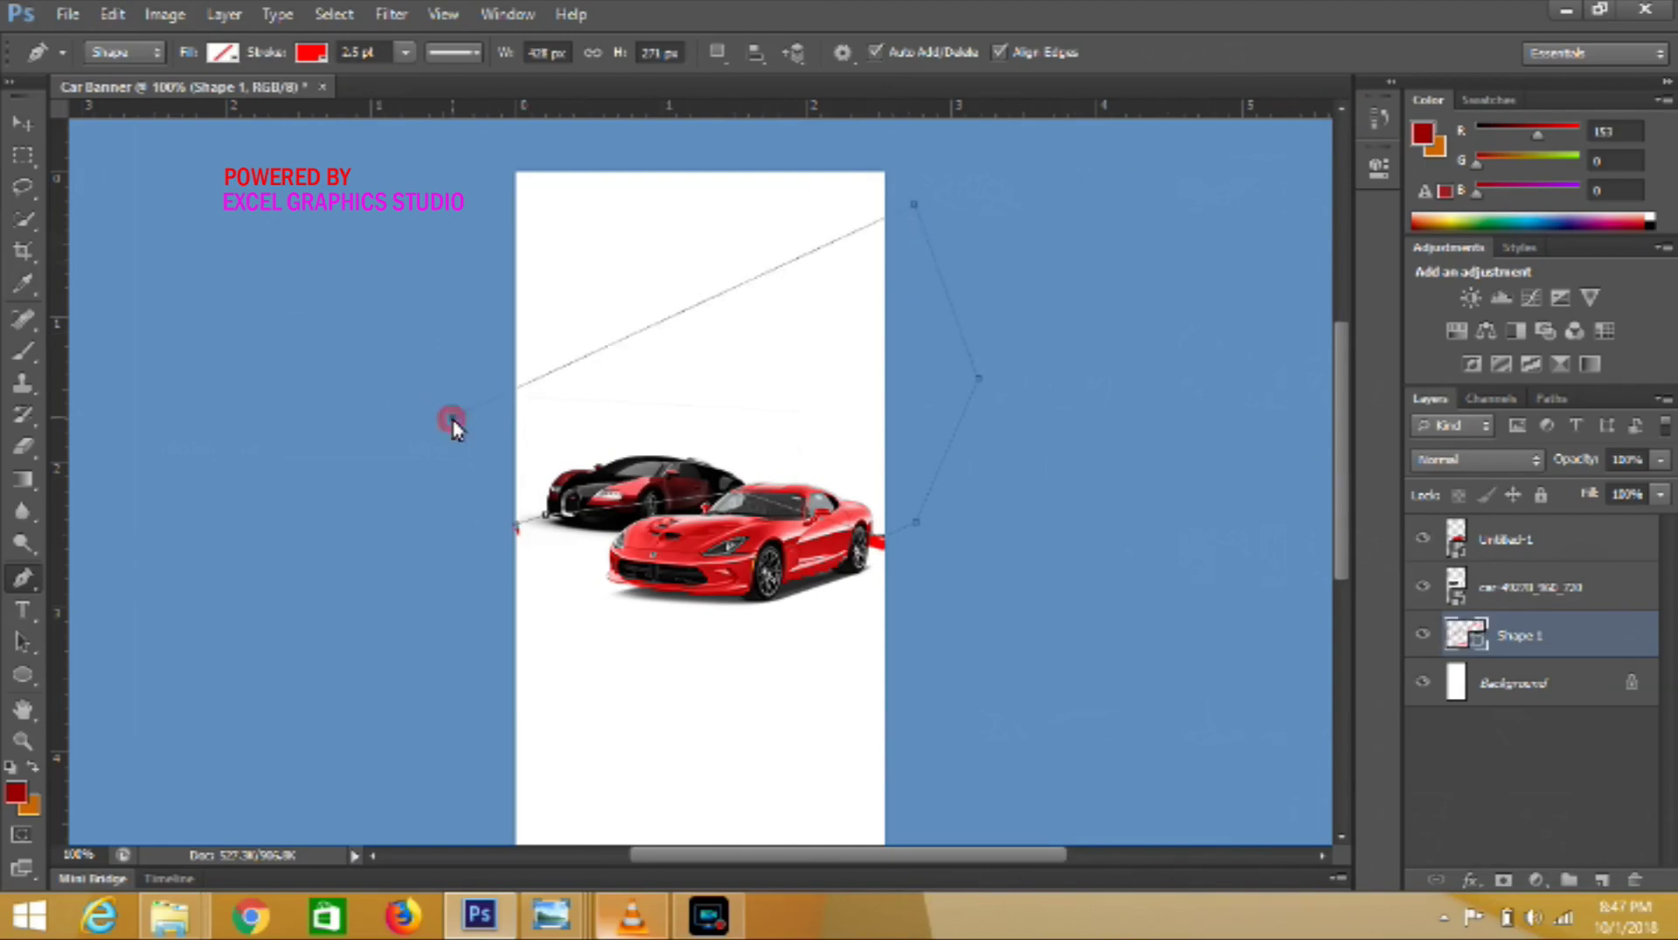
drag(434, 372, 434, 369)
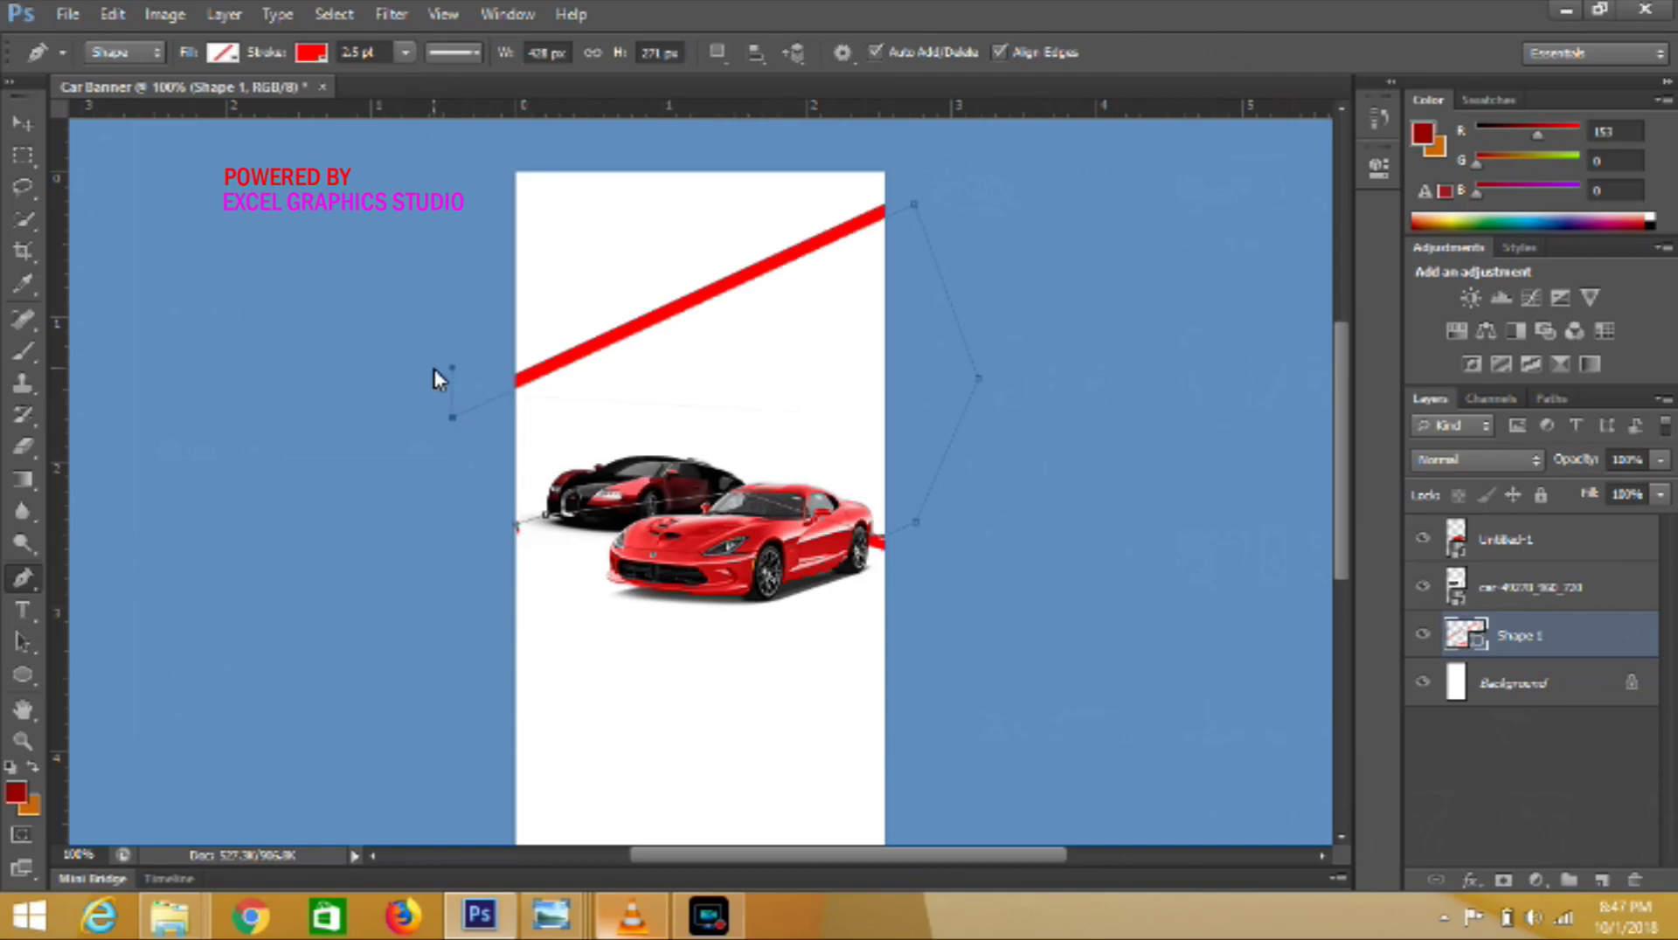
alt+click(451, 418)
drag(449, 404, 439, 352)
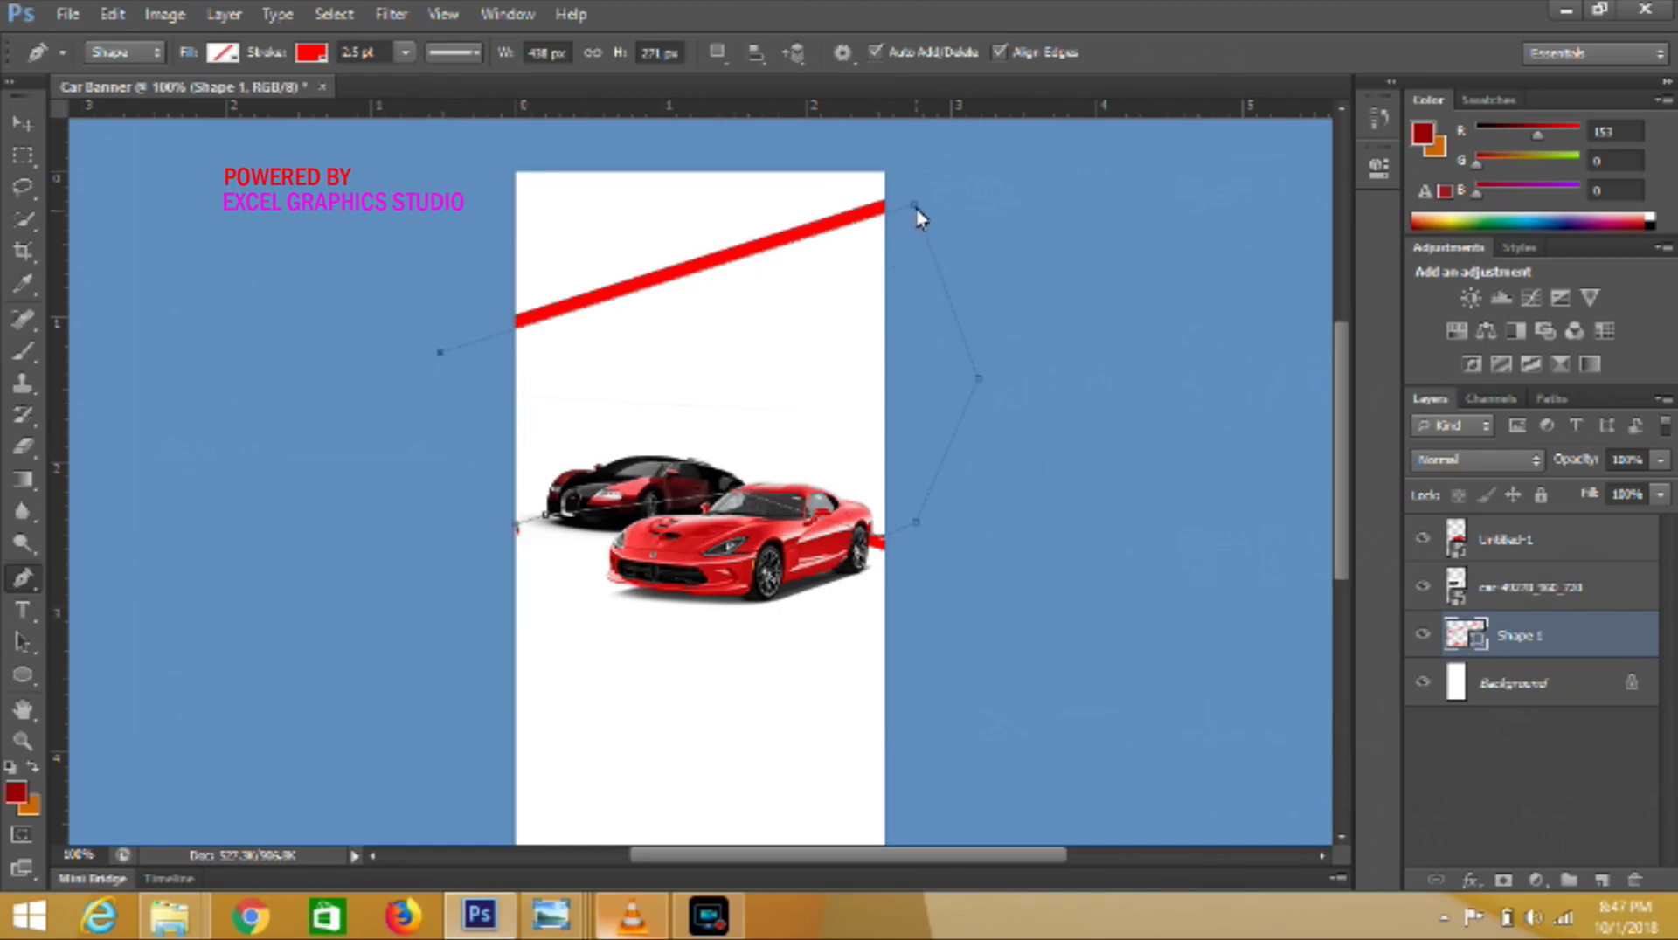
drag(913, 186, 911, 179)
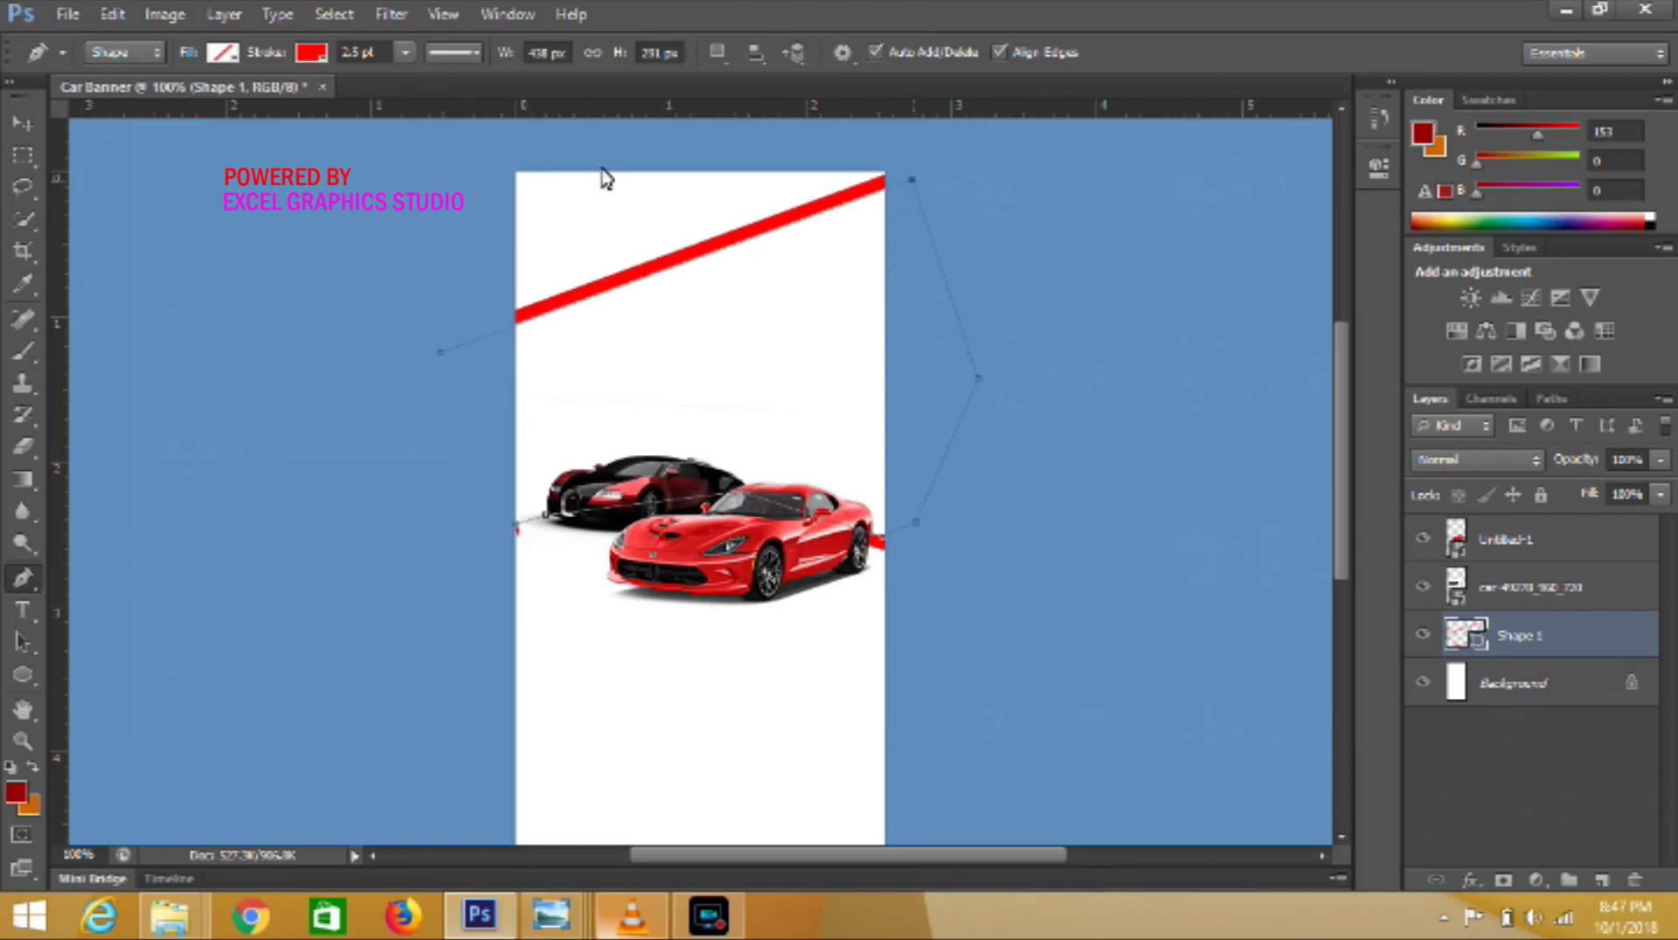
- Set the shape's stroke to none and its fill to solid black
click(320, 58)
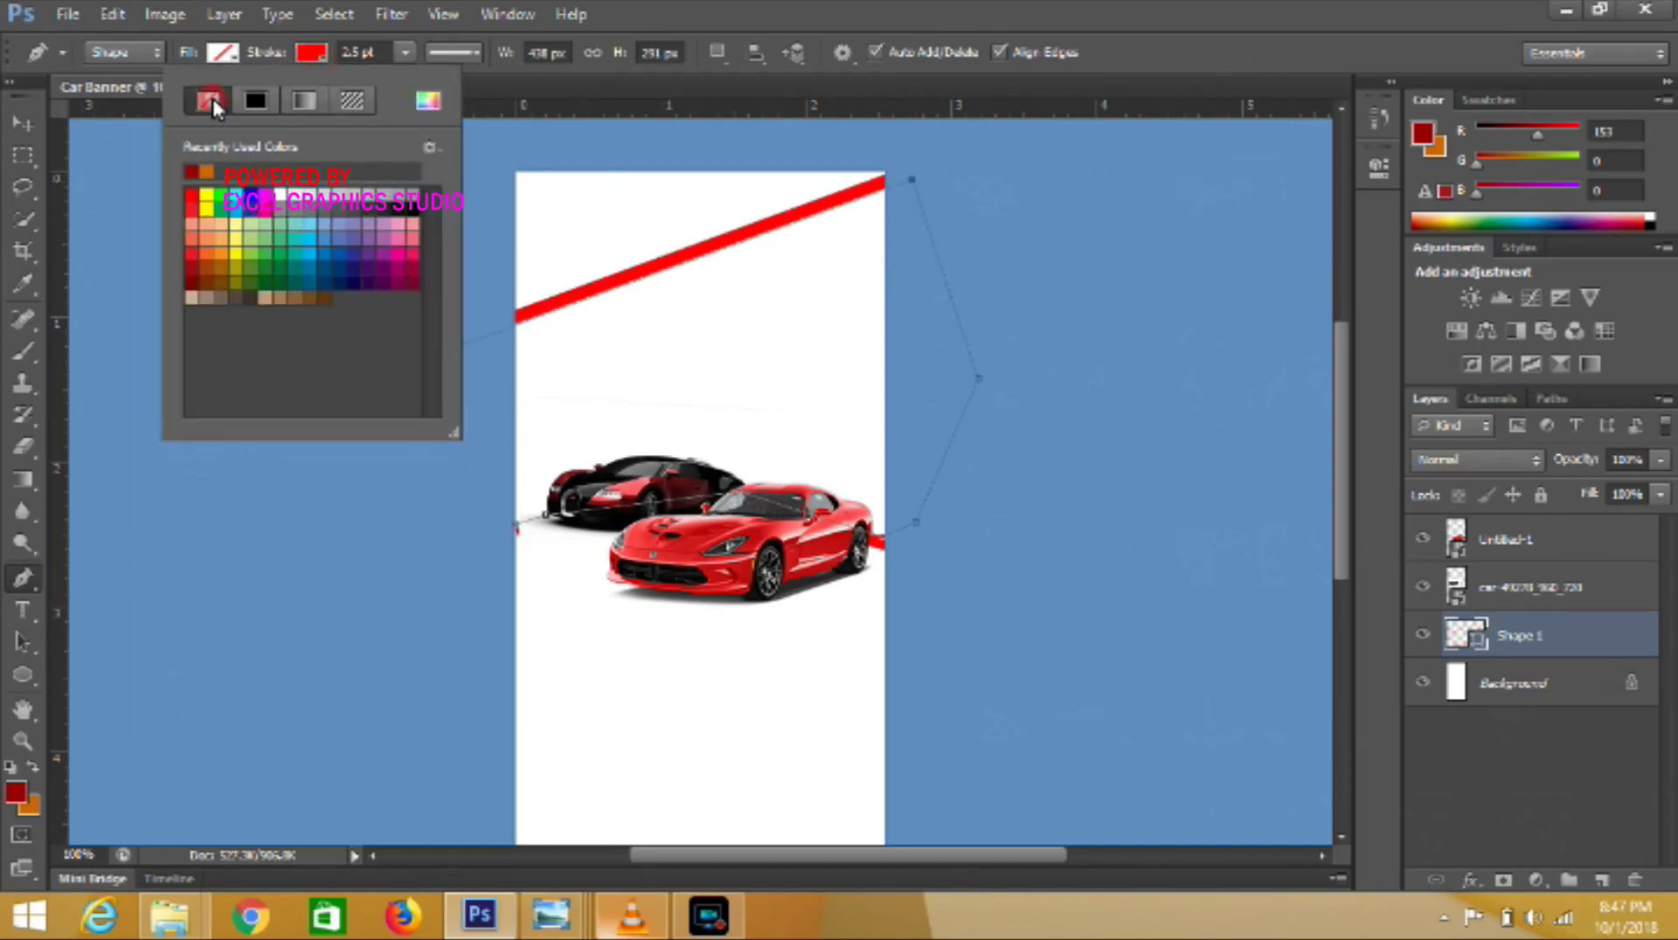
click(212, 99)
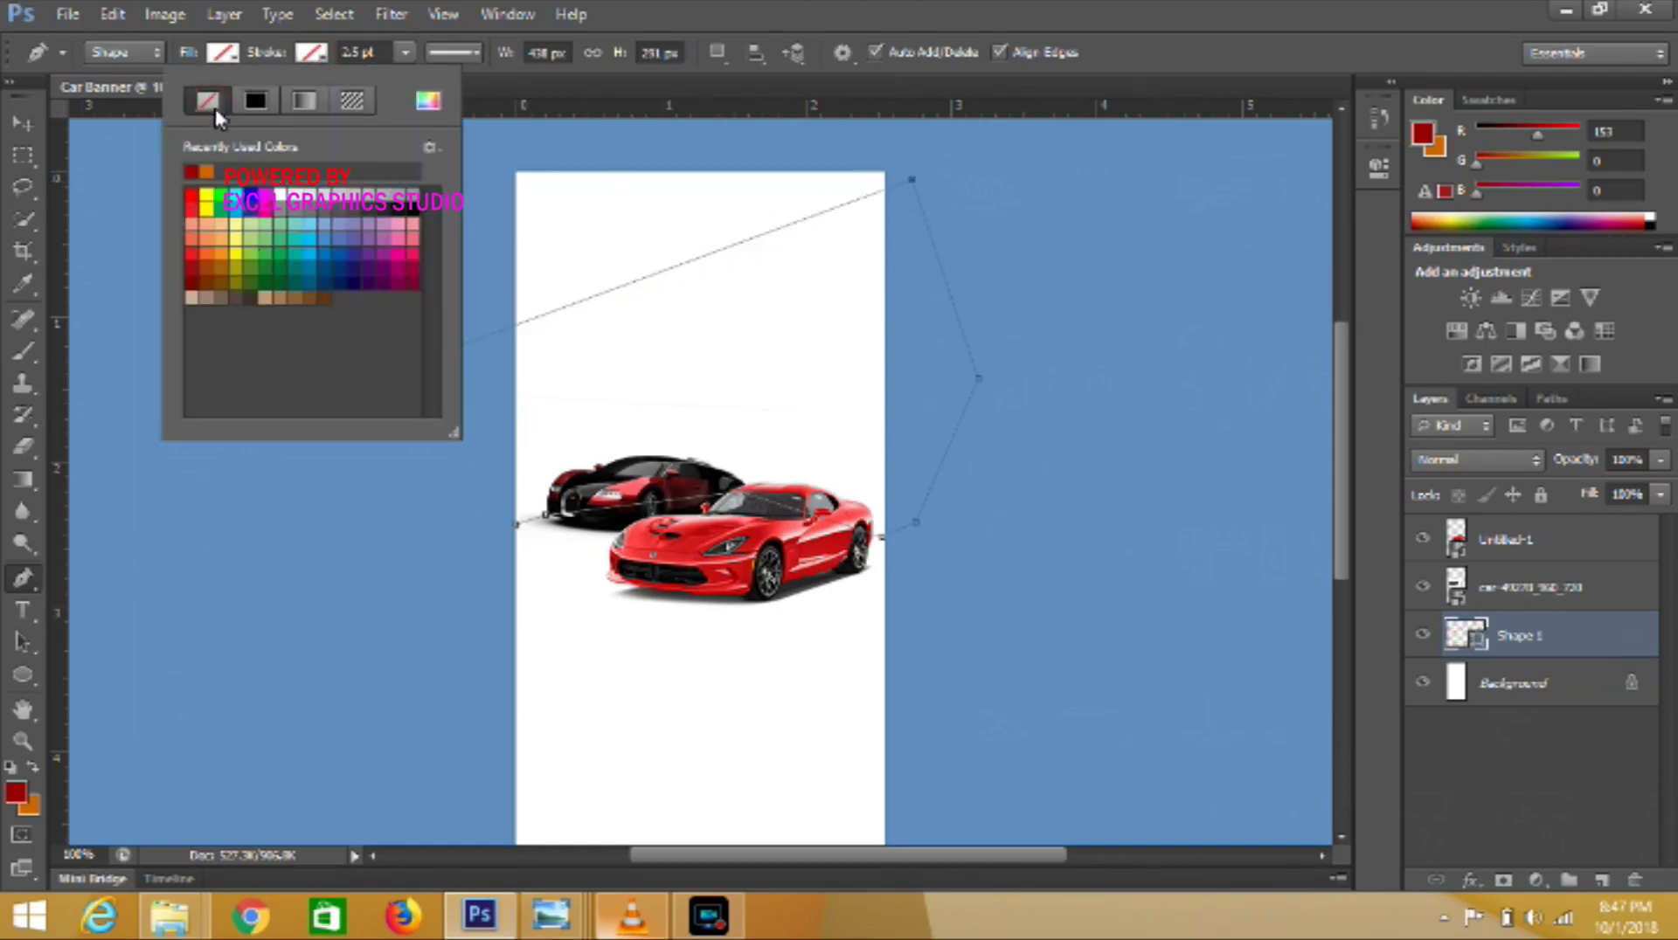
click(222, 52)
click(327, 227)
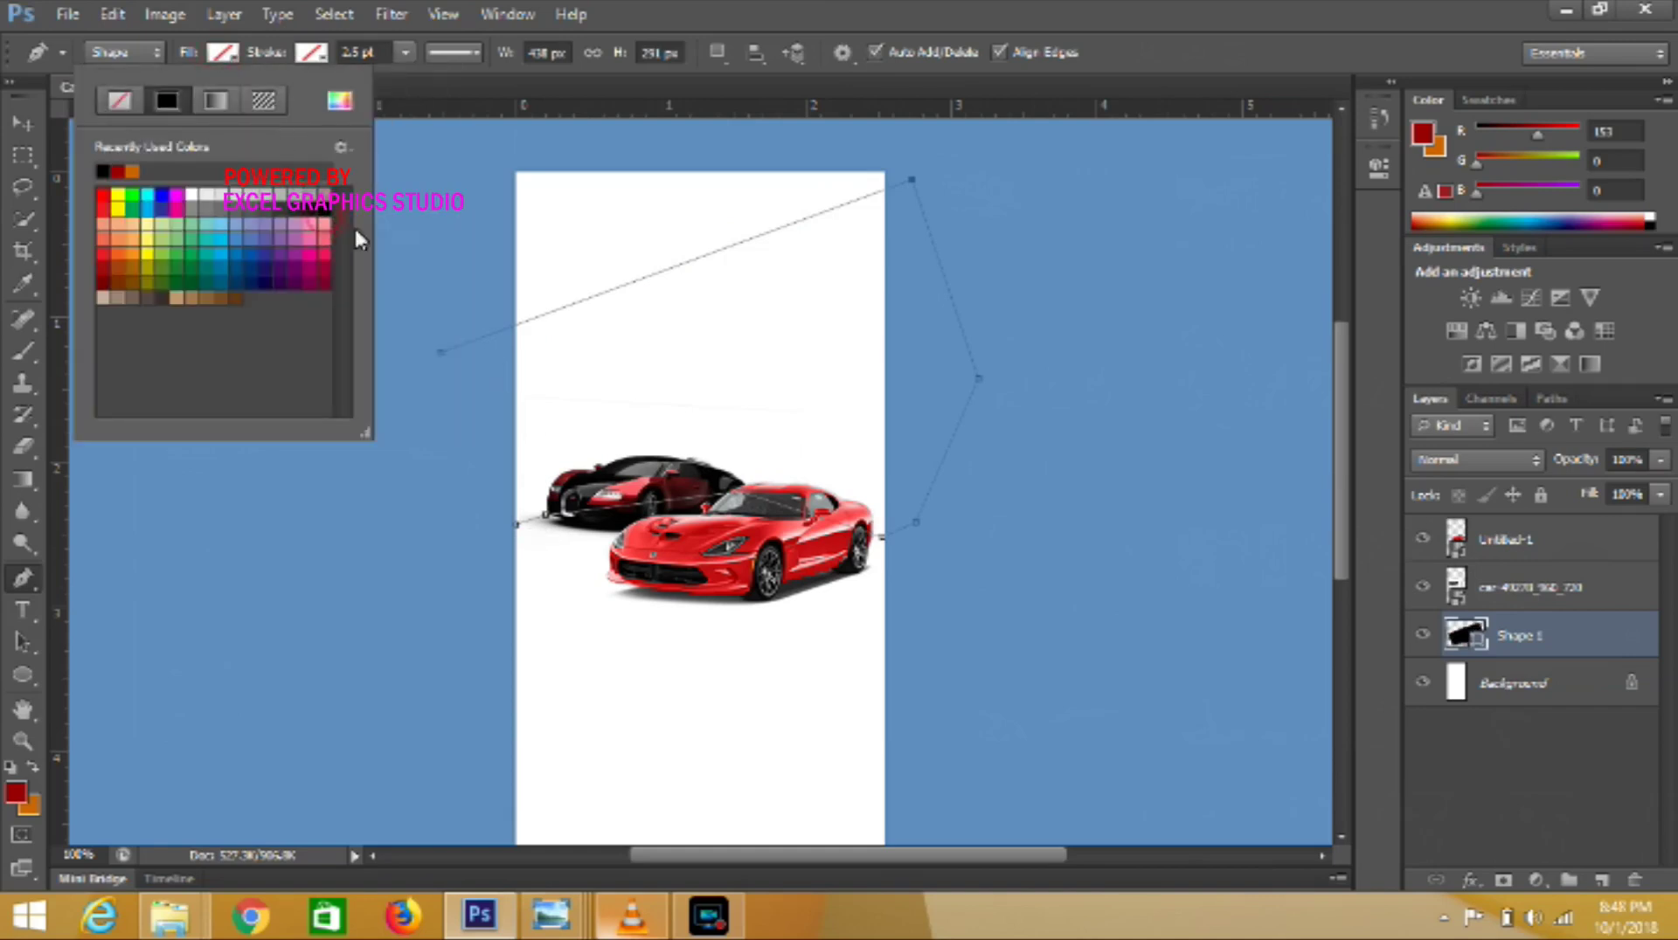
click(519, 533)
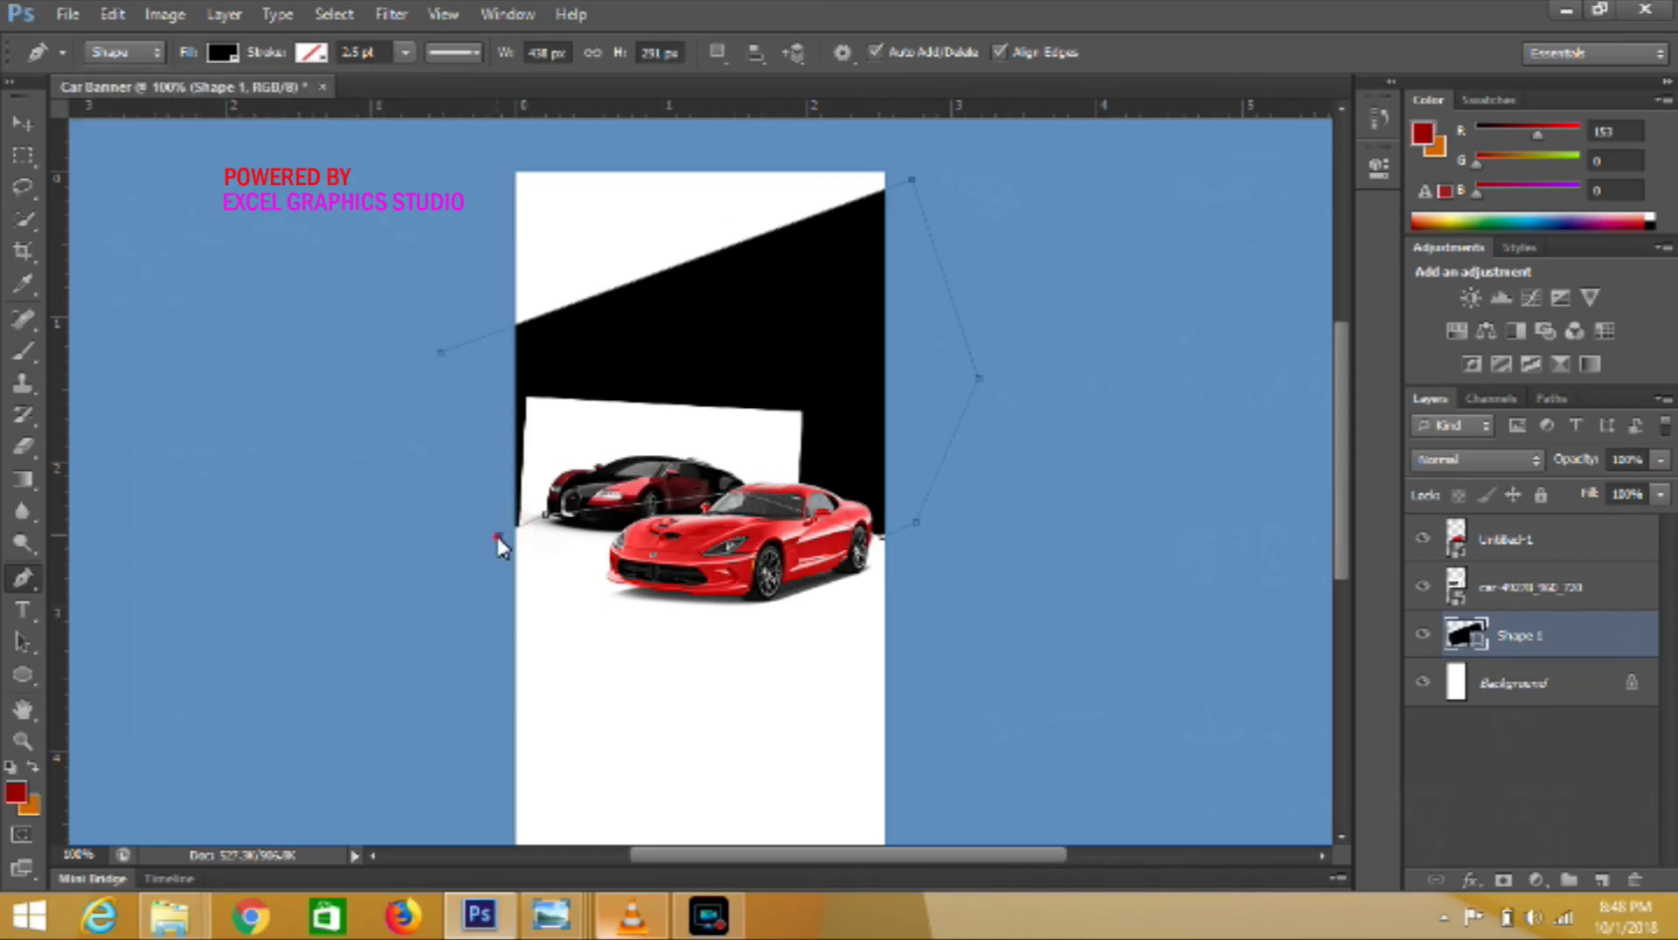
click(1559, 585)
- Rasterize the car-49278_960_720 layer
right_click(1564, 583)
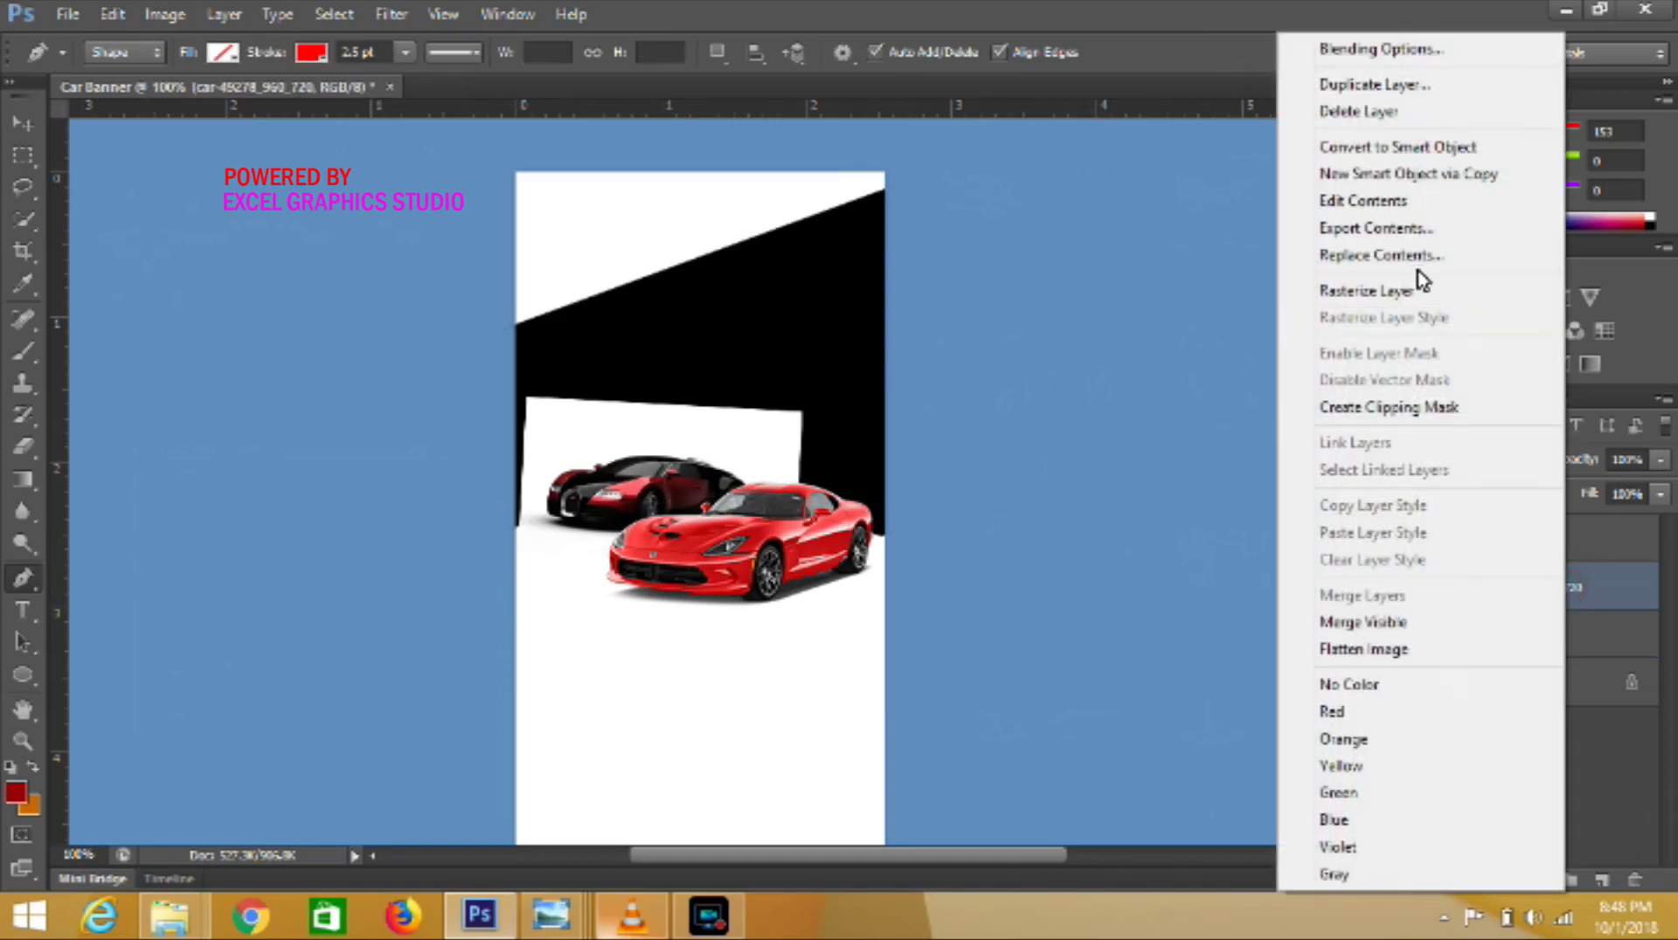
click(1380, 291)
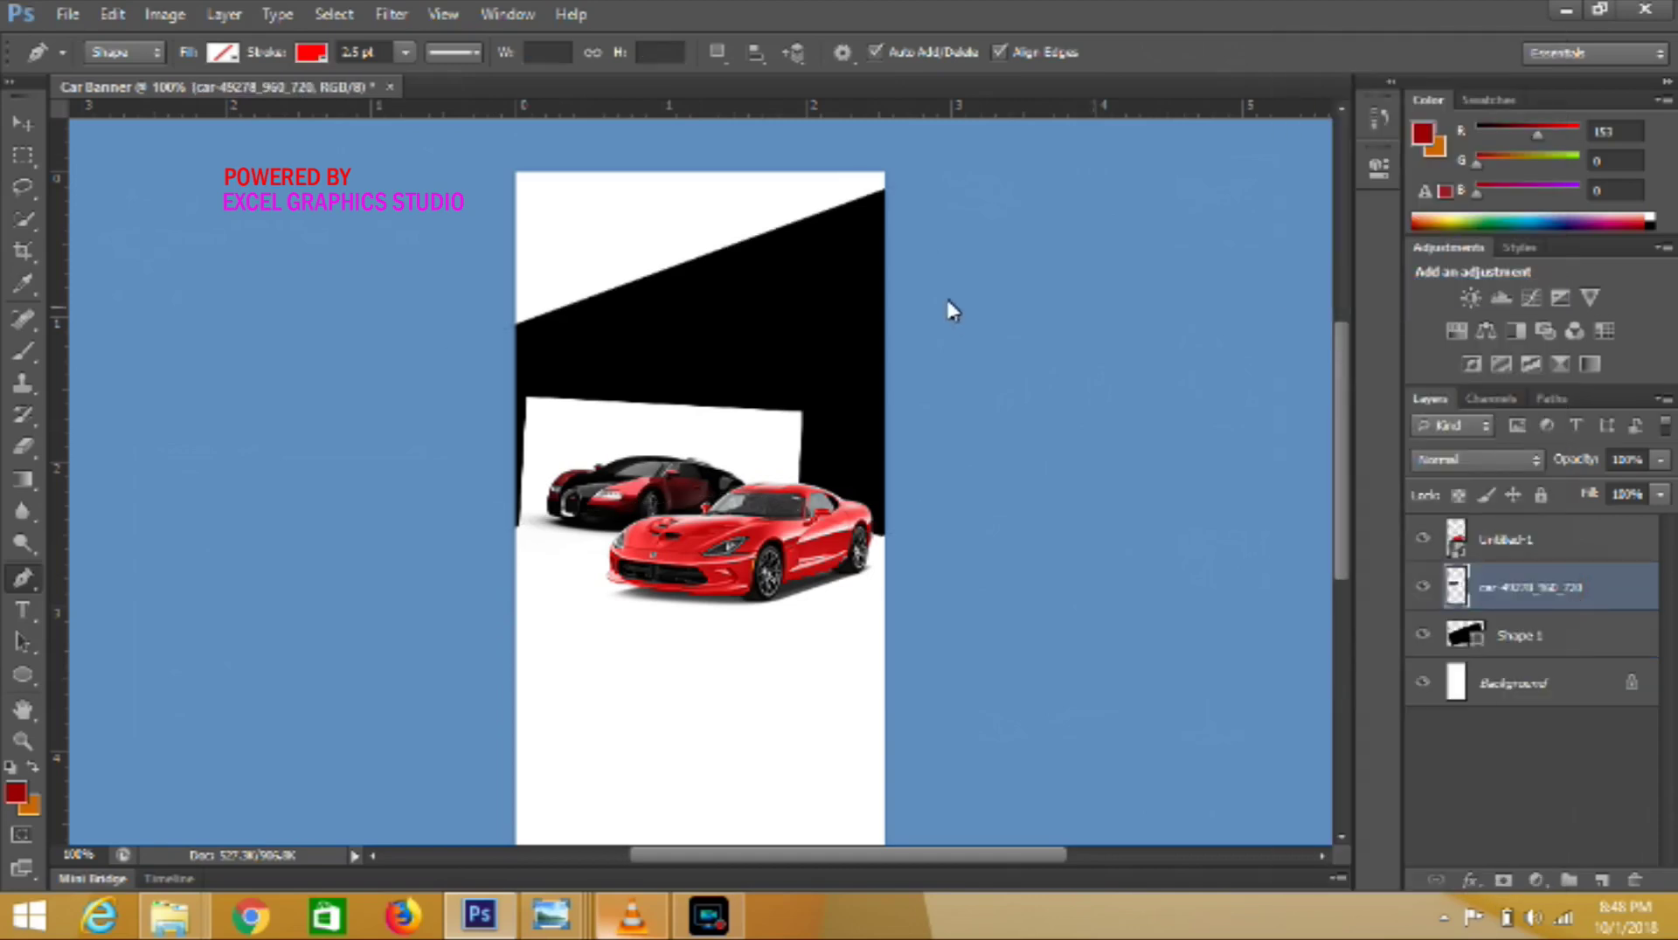
click(23, 124)
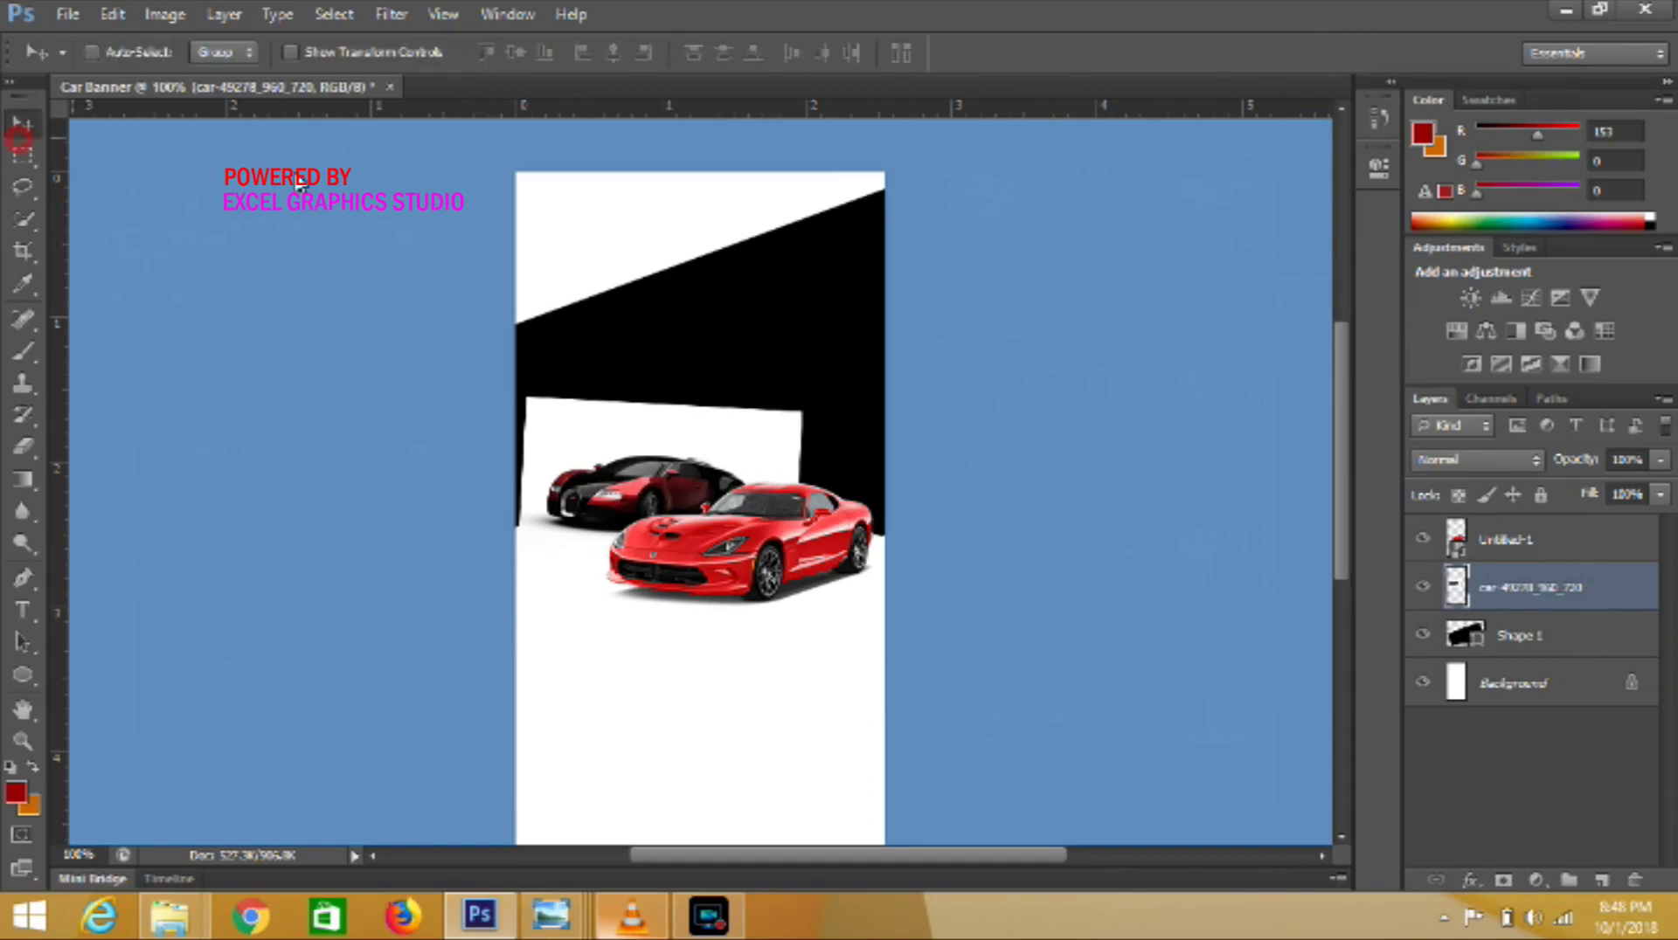
- Select the white area around the dark car with the Magic Wand and delete it
click(29, 229)
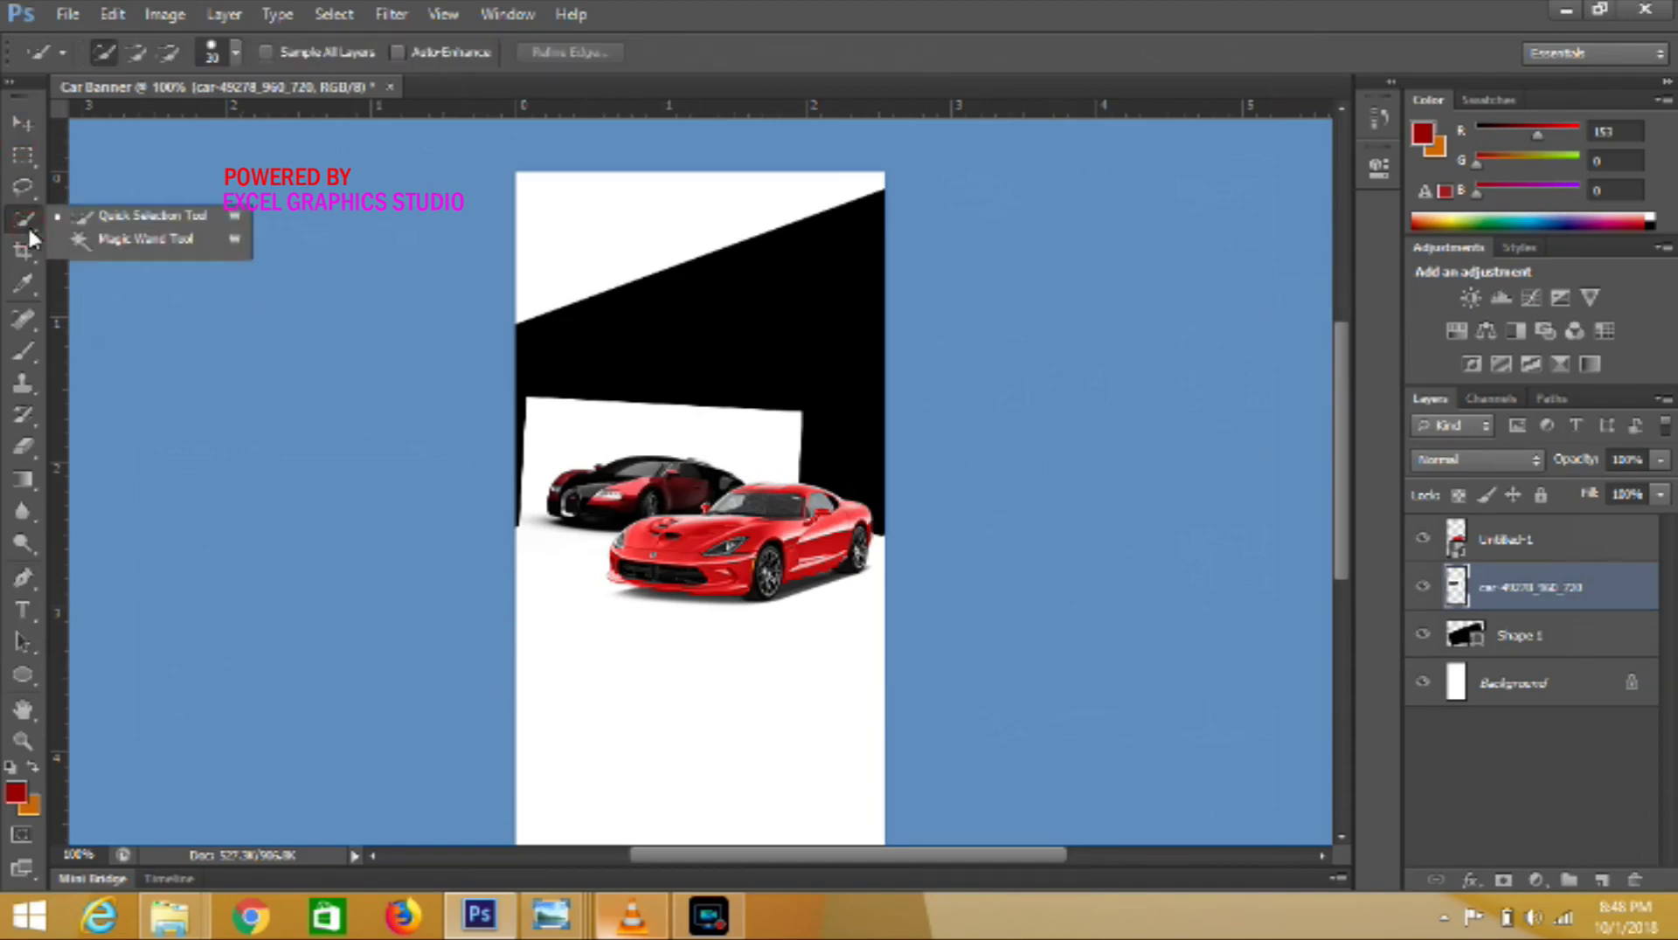
click(142, 241)
click(619, 449)
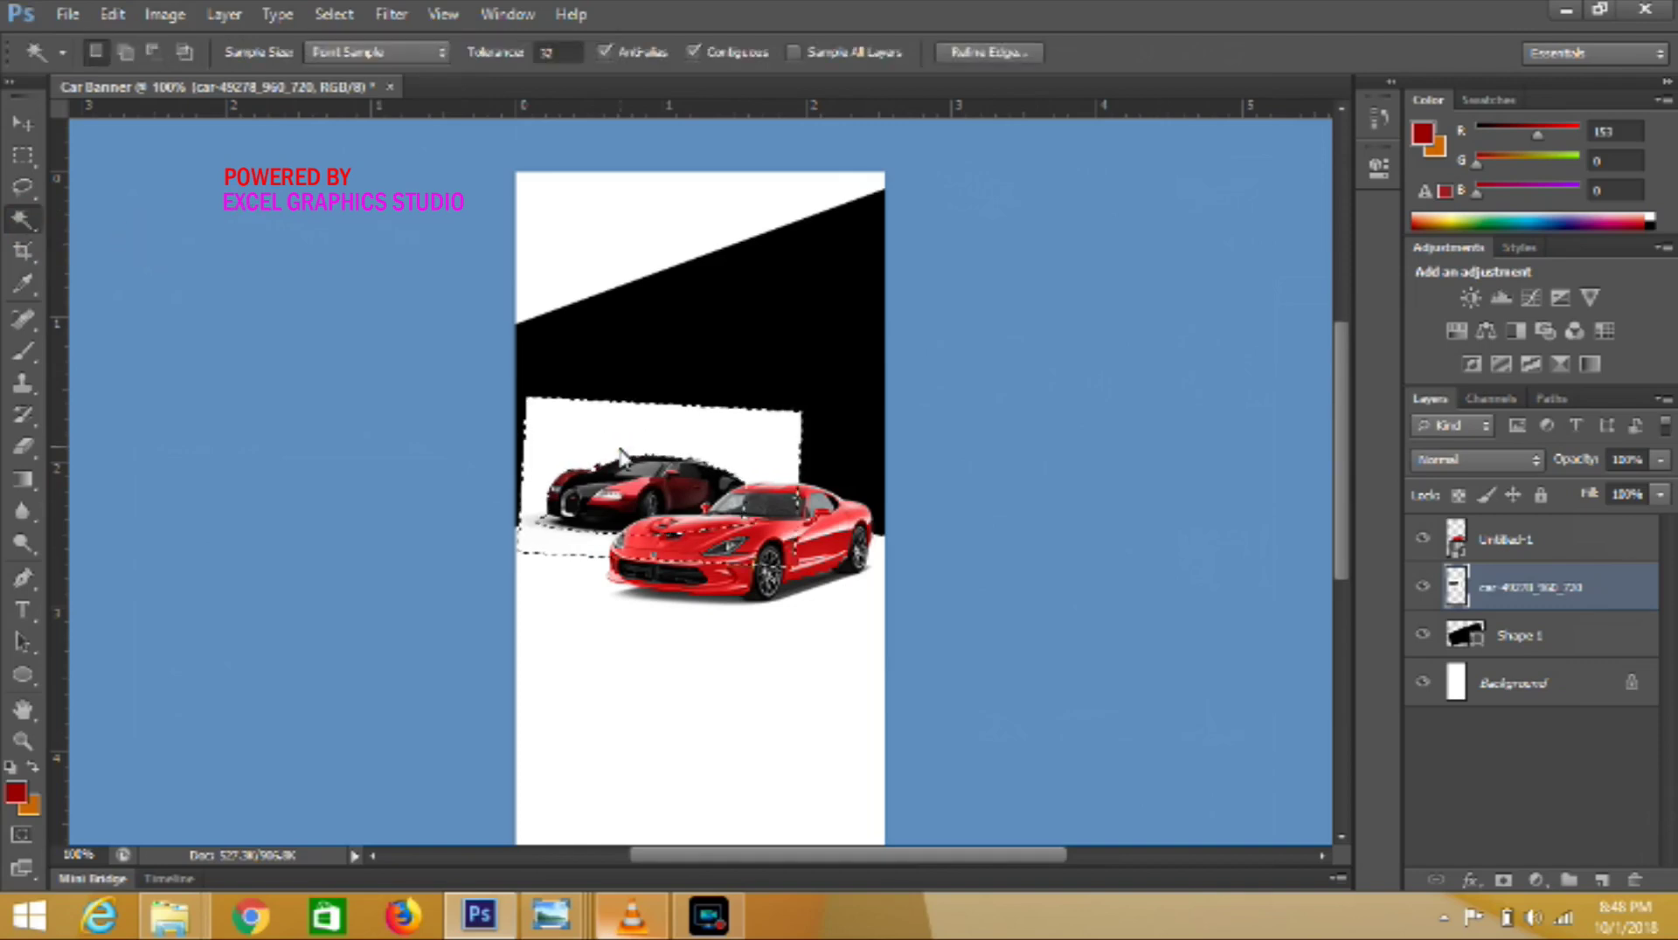
key(Delete)
key(ctrl+d)
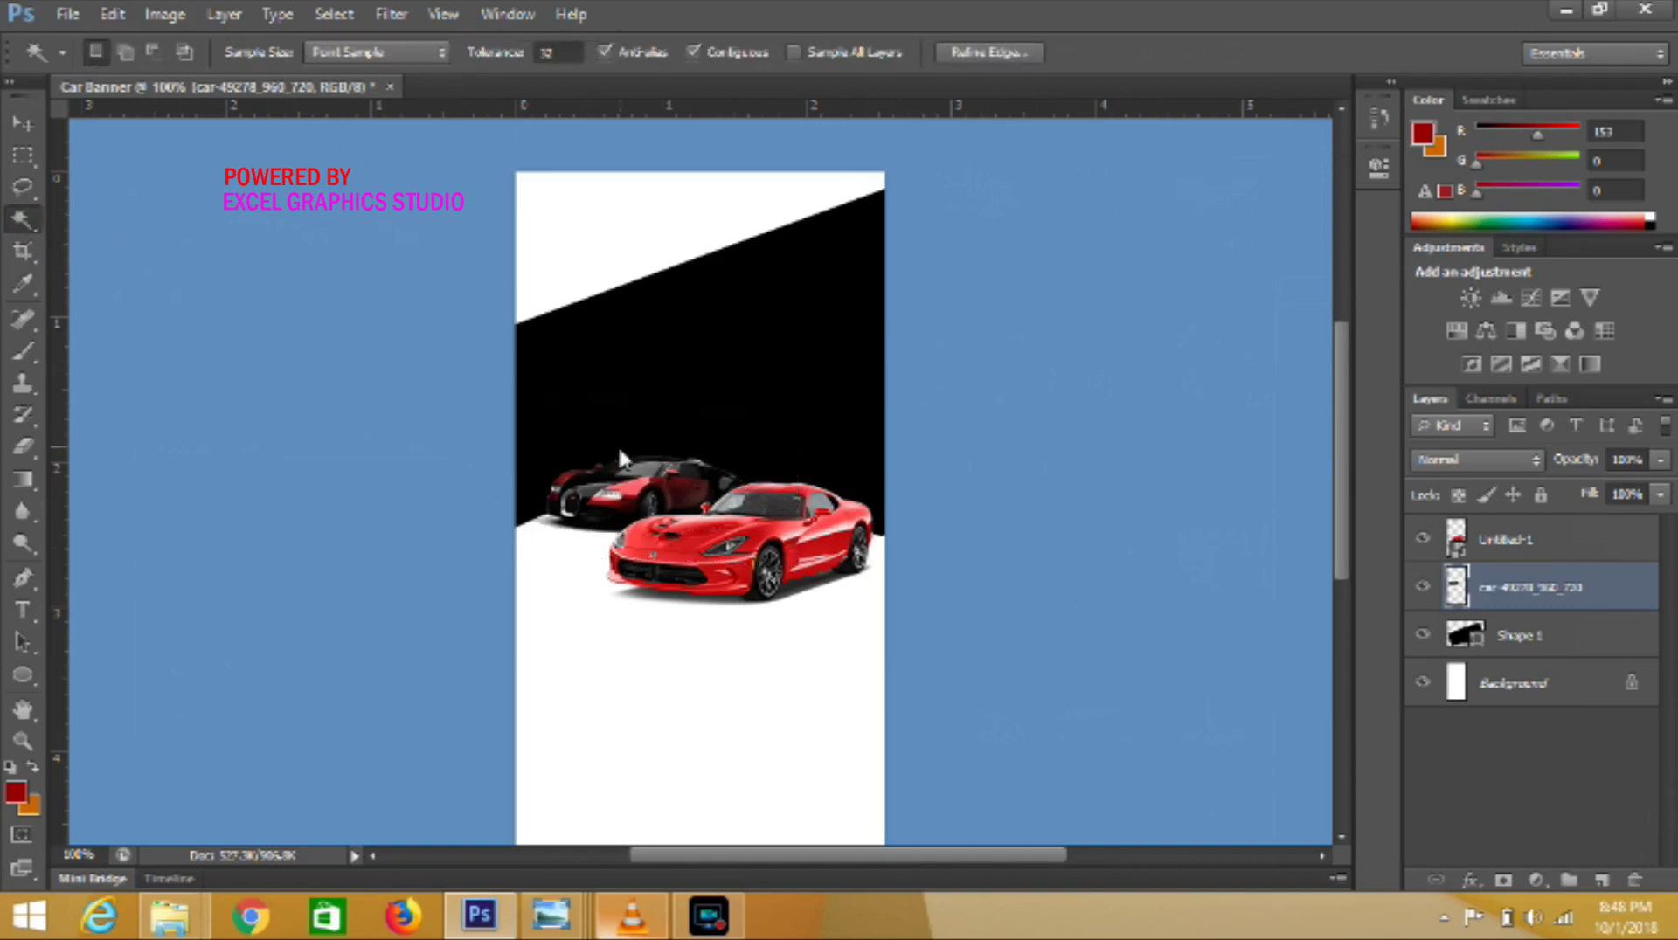
click(26, 122)
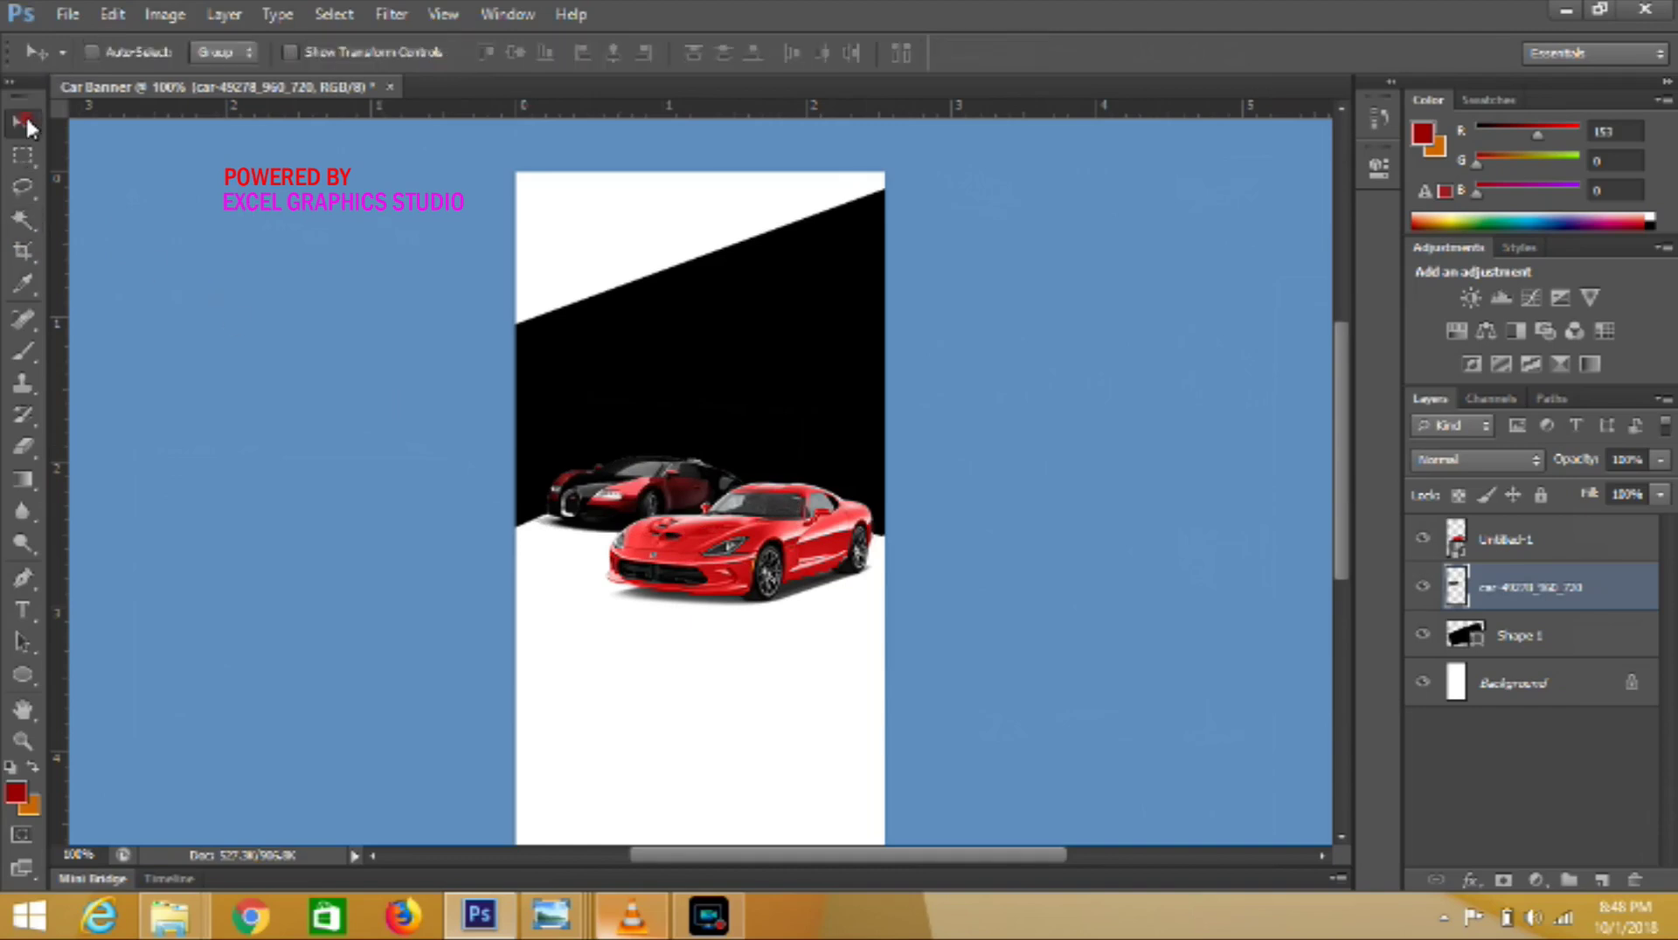
key(ctrl+minus)
key(ctrl+minus)
- Select Shape 1 and enlarge the black shape past the banner edges
key(ctrl+plus)
key(ctrl+plus)
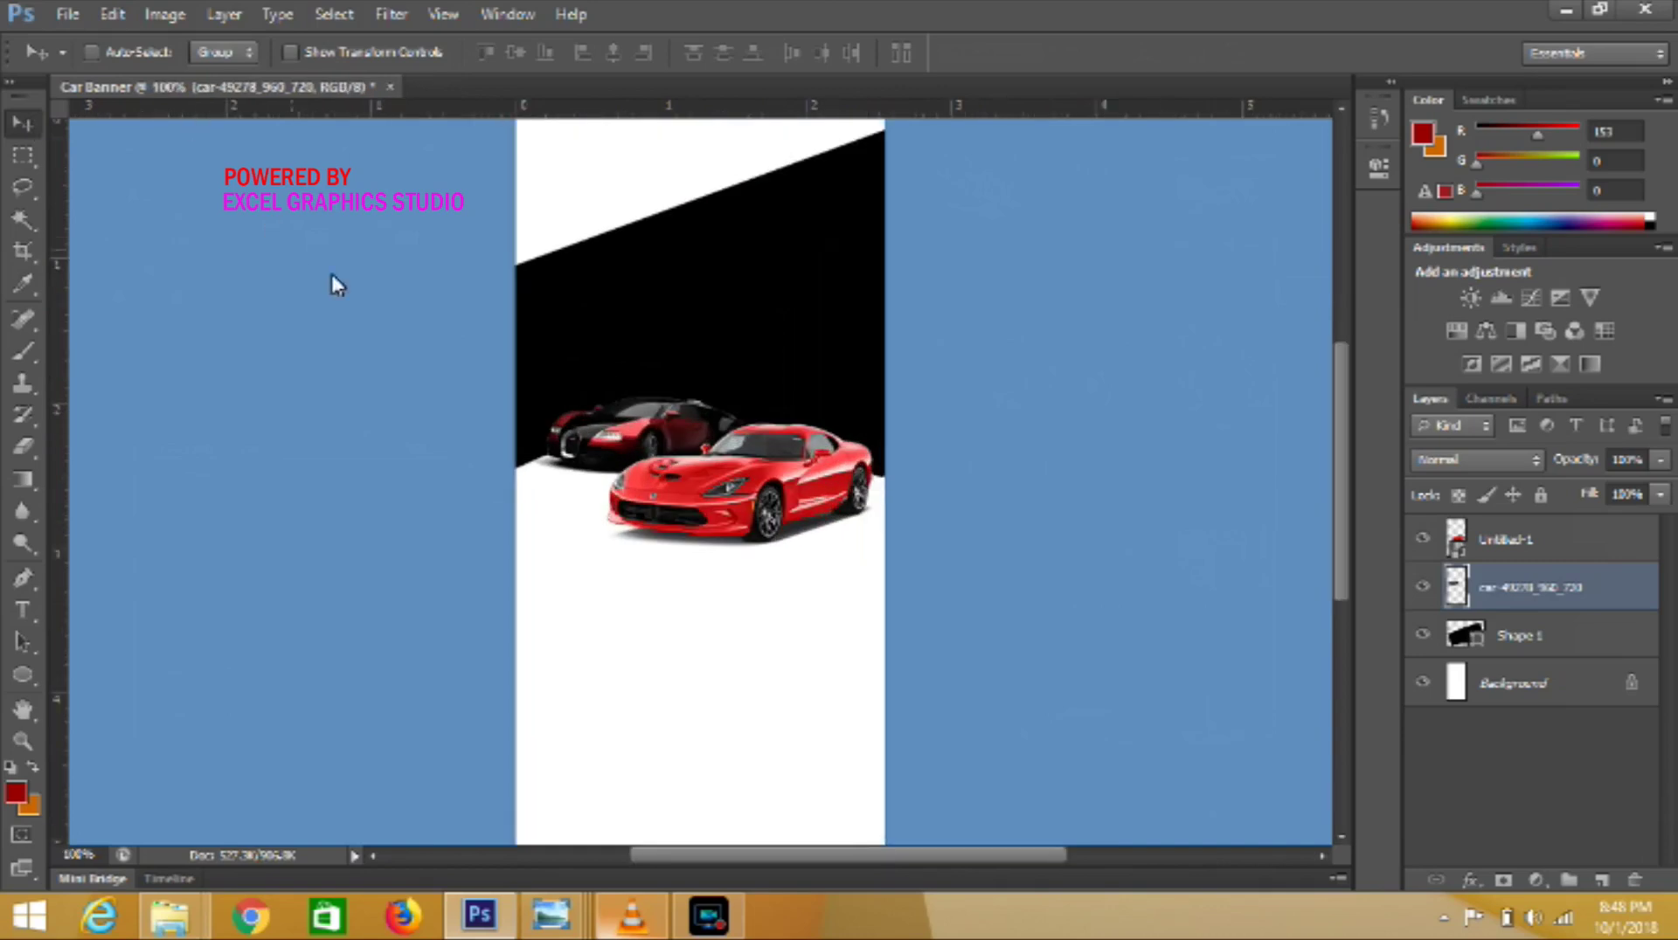
scroll(1334, 824, down, 1)
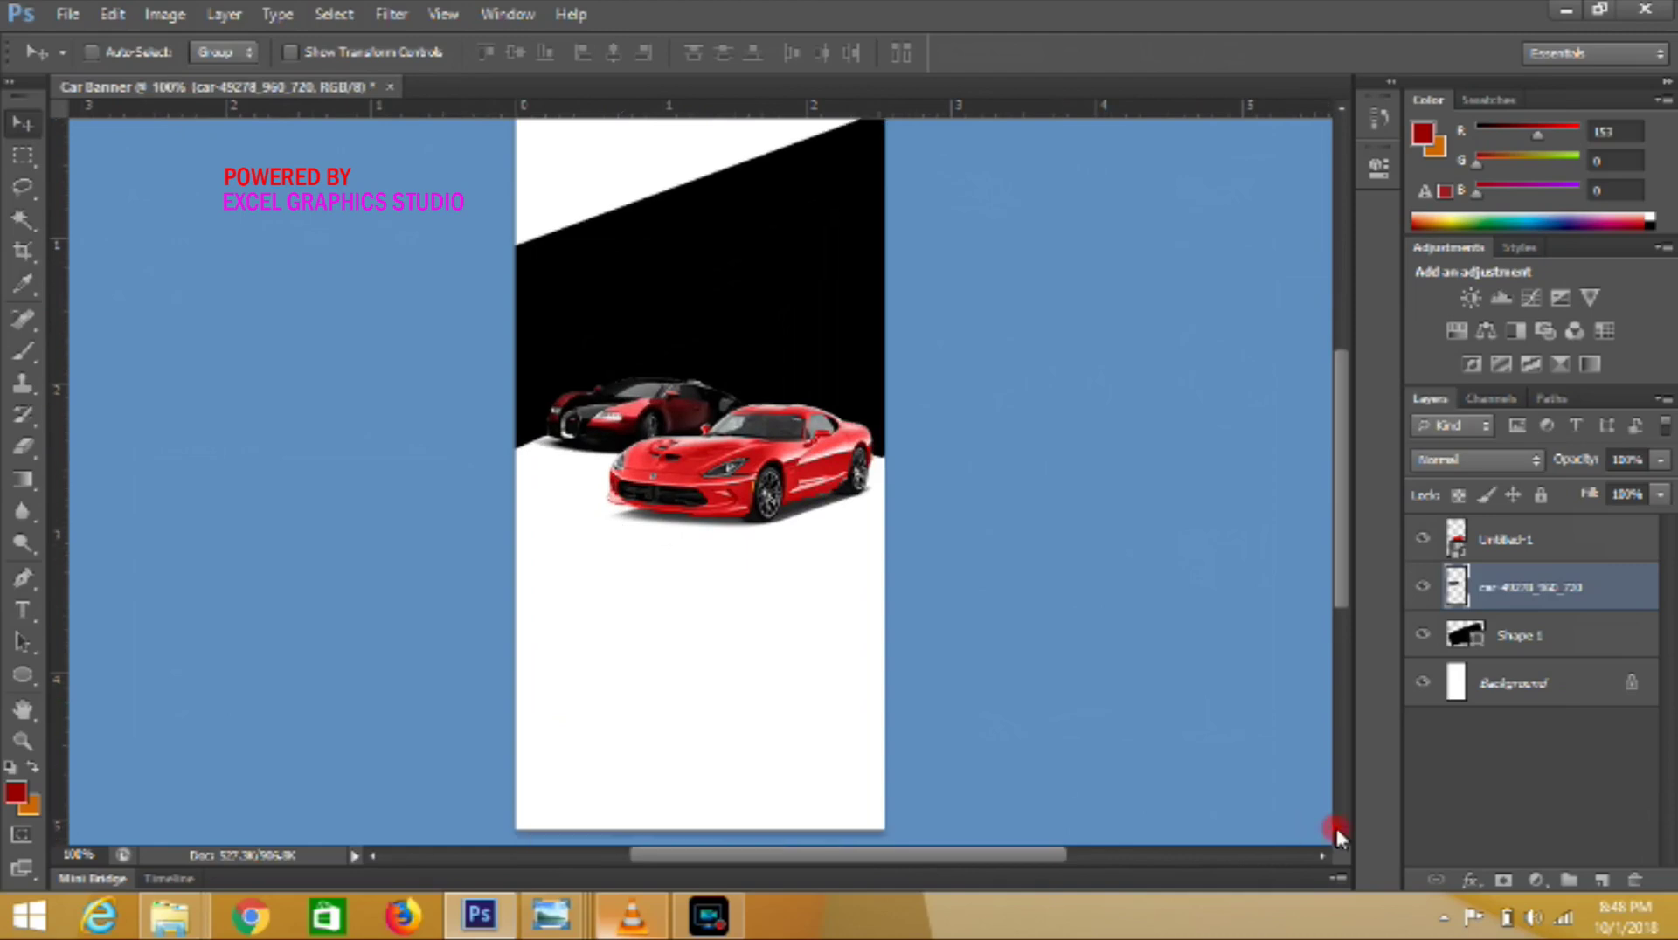
scroll(1335, 825, down, 2)
scroll(1335, 825, down, 1)
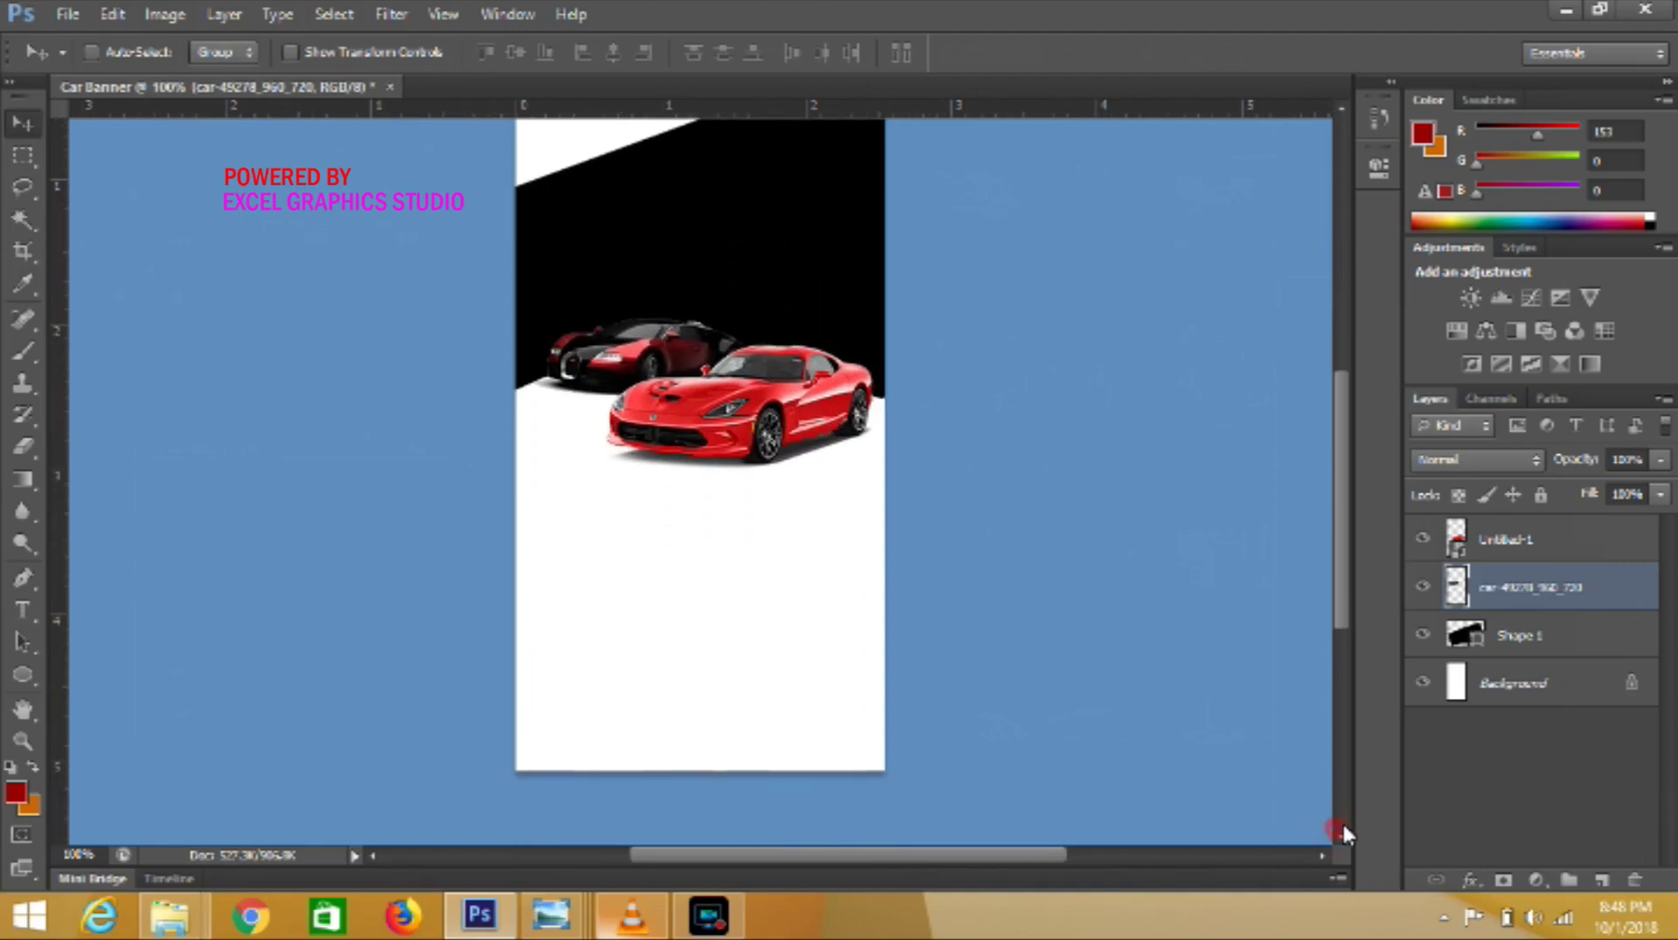
click(1583, 636)
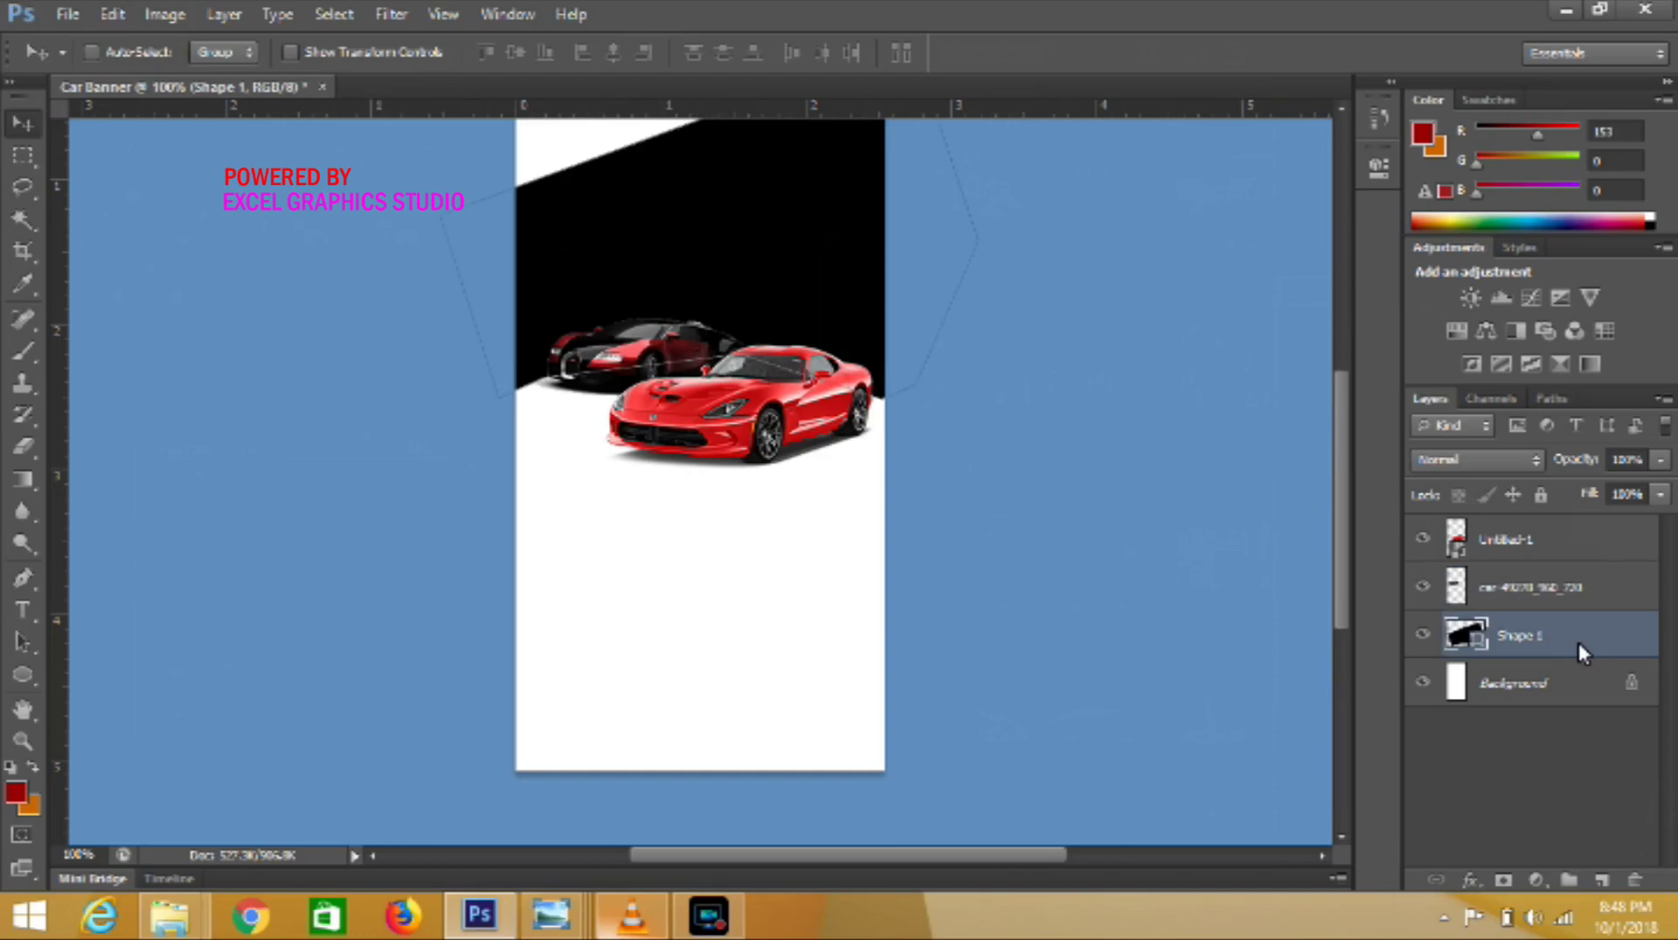
click(1337, 109)
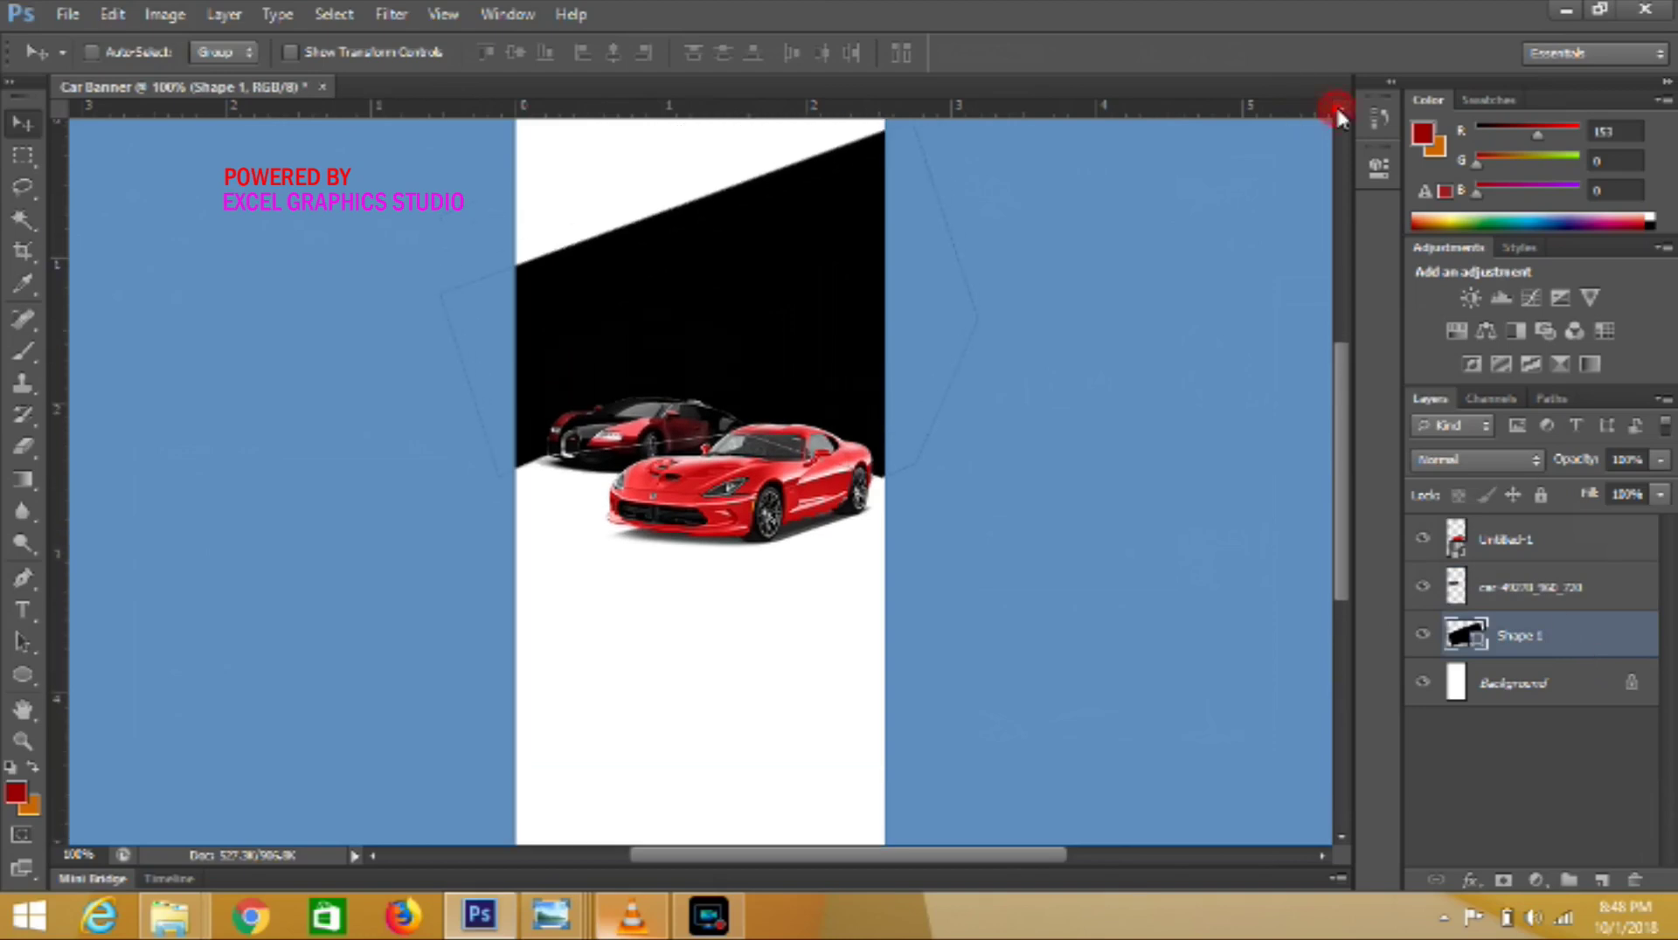
click(121, 24)
click(306, 446)
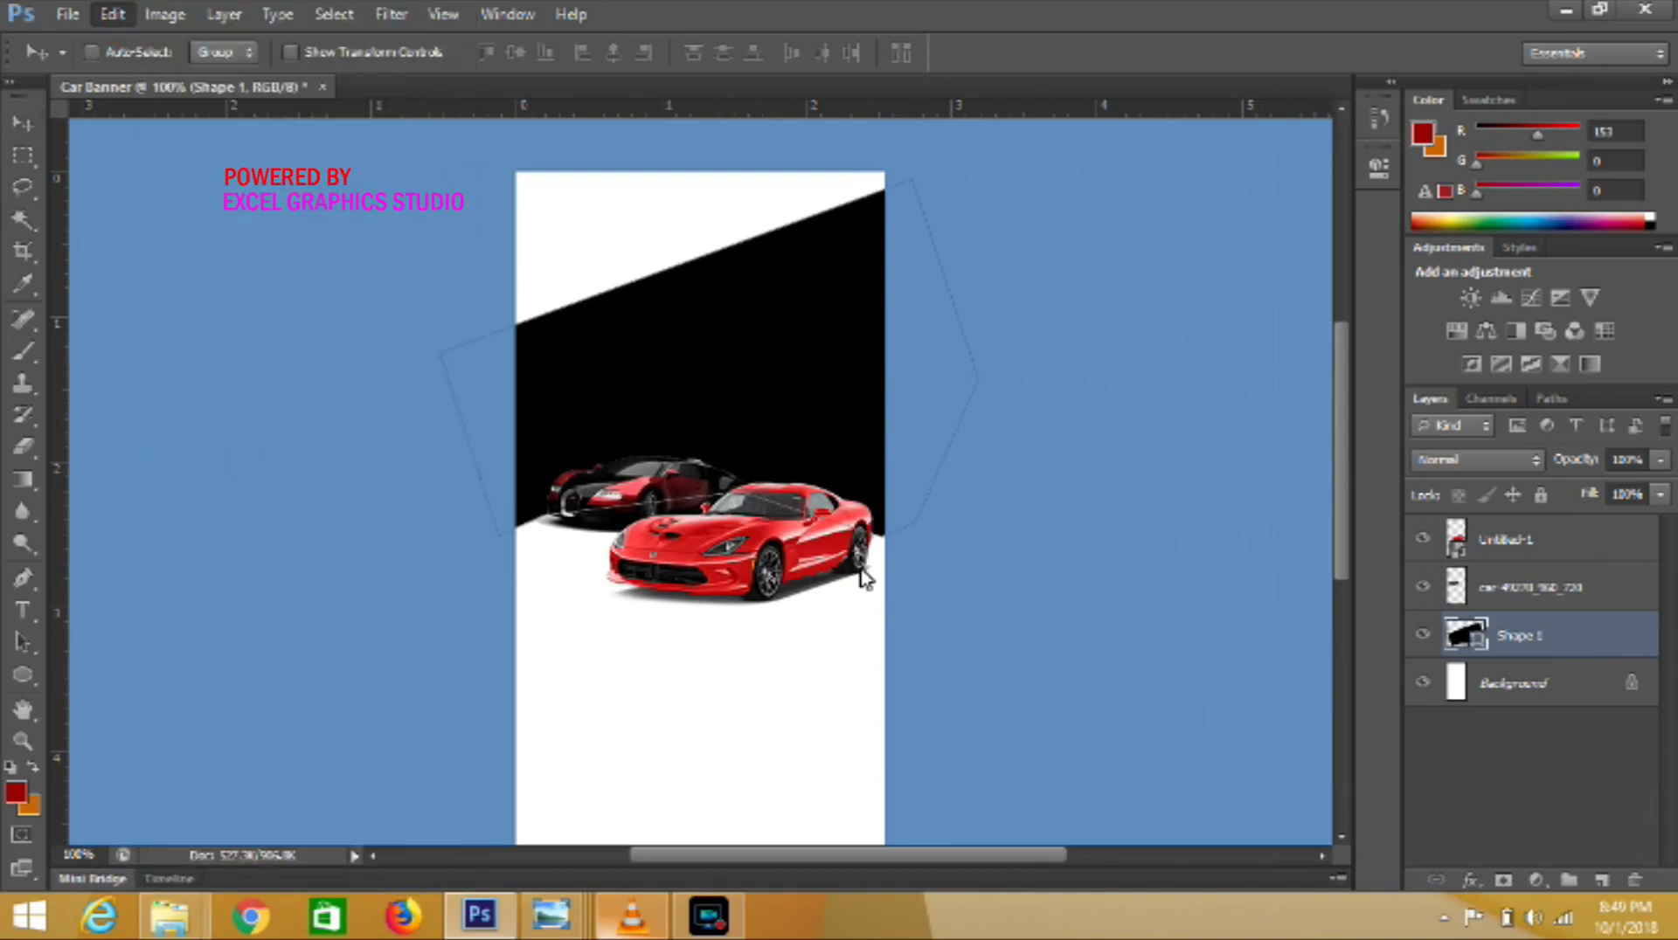
click(984, 546)
drag(996, 573, 1011, 592)
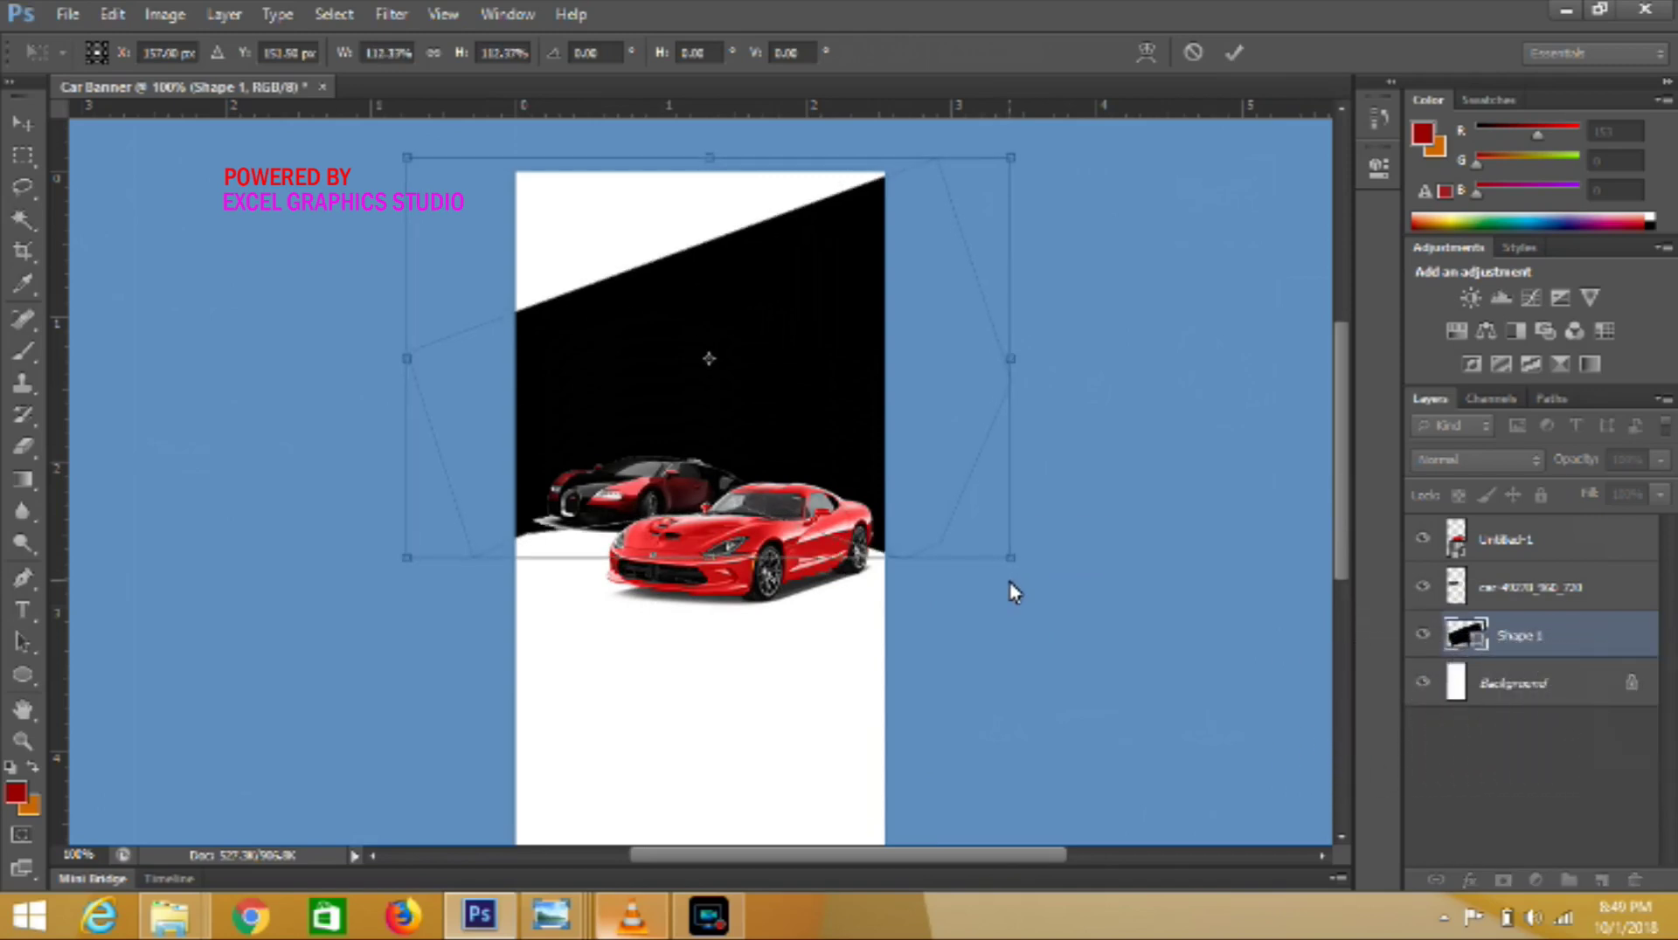
click(1234, 61)
- Nudge the black shape down and enlarge it again to about 110%
key(Down)
key(Down)
key(Down)
key(Down)
key(Down)
key(Down)
key(Down)
key(Down)
key(Down)
key(Down)
key(Down)
key(Down)
key(Down)
key(Down)
key(Down)
key(Down)
key(Down)
key(Down)
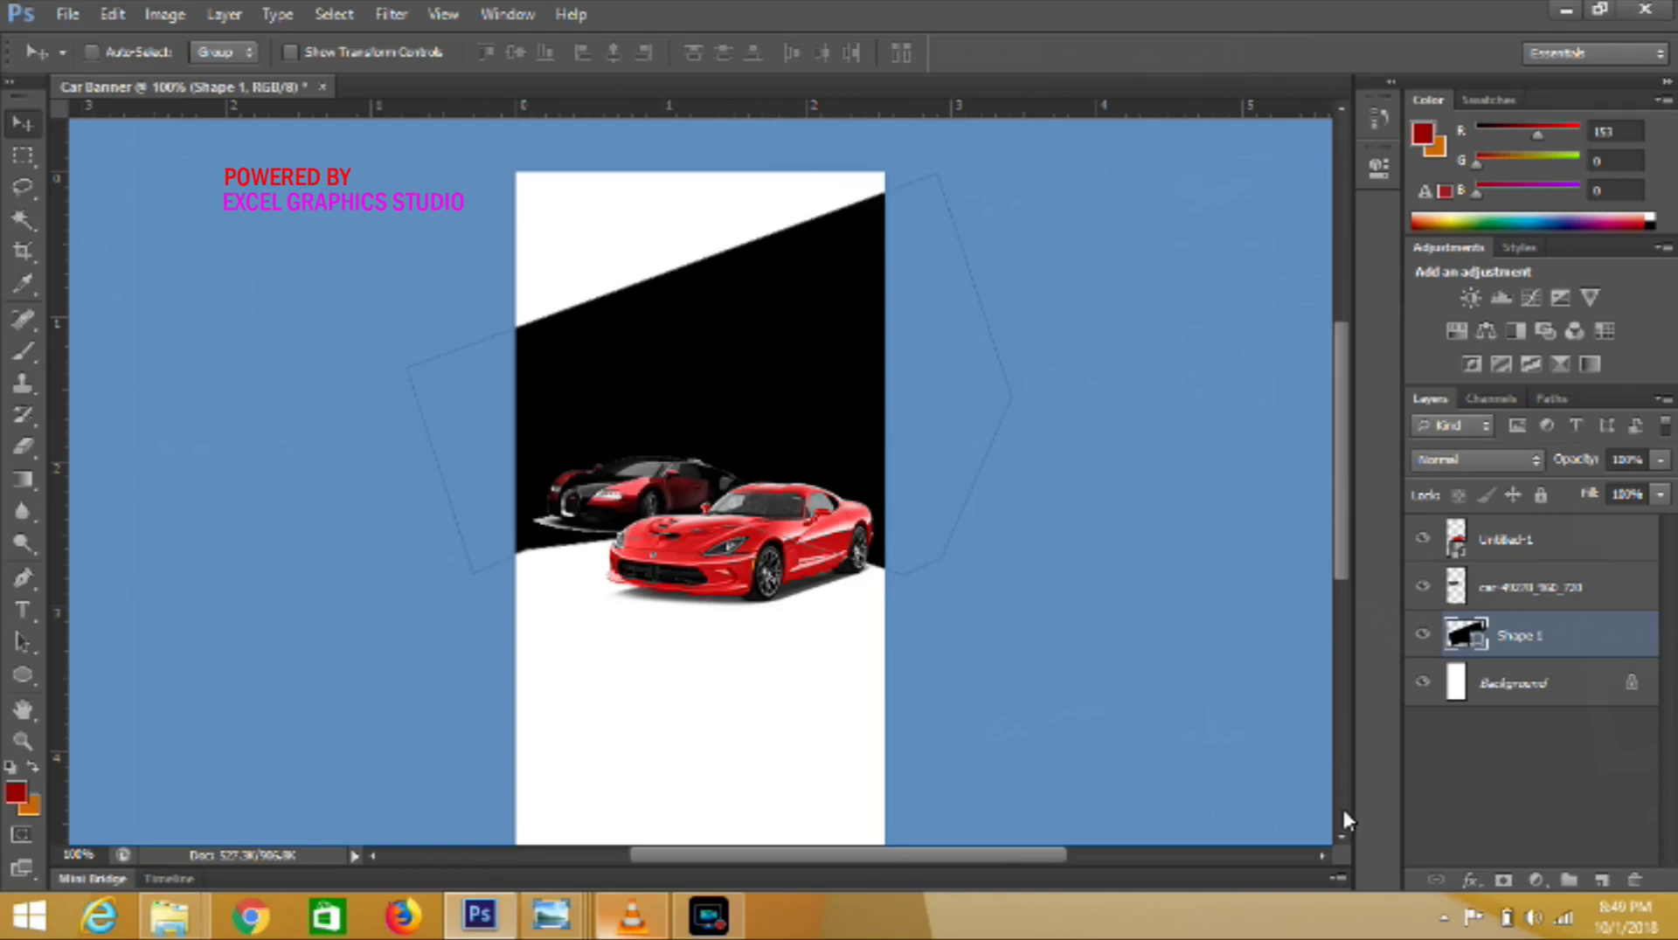
click(1343, 835)
key(Down)
key(Down)
key(Down)
key(Down)
key(Down)
key(Down)
key(Down)
key(Down)
key(Down)
key(Down)
key(Down)
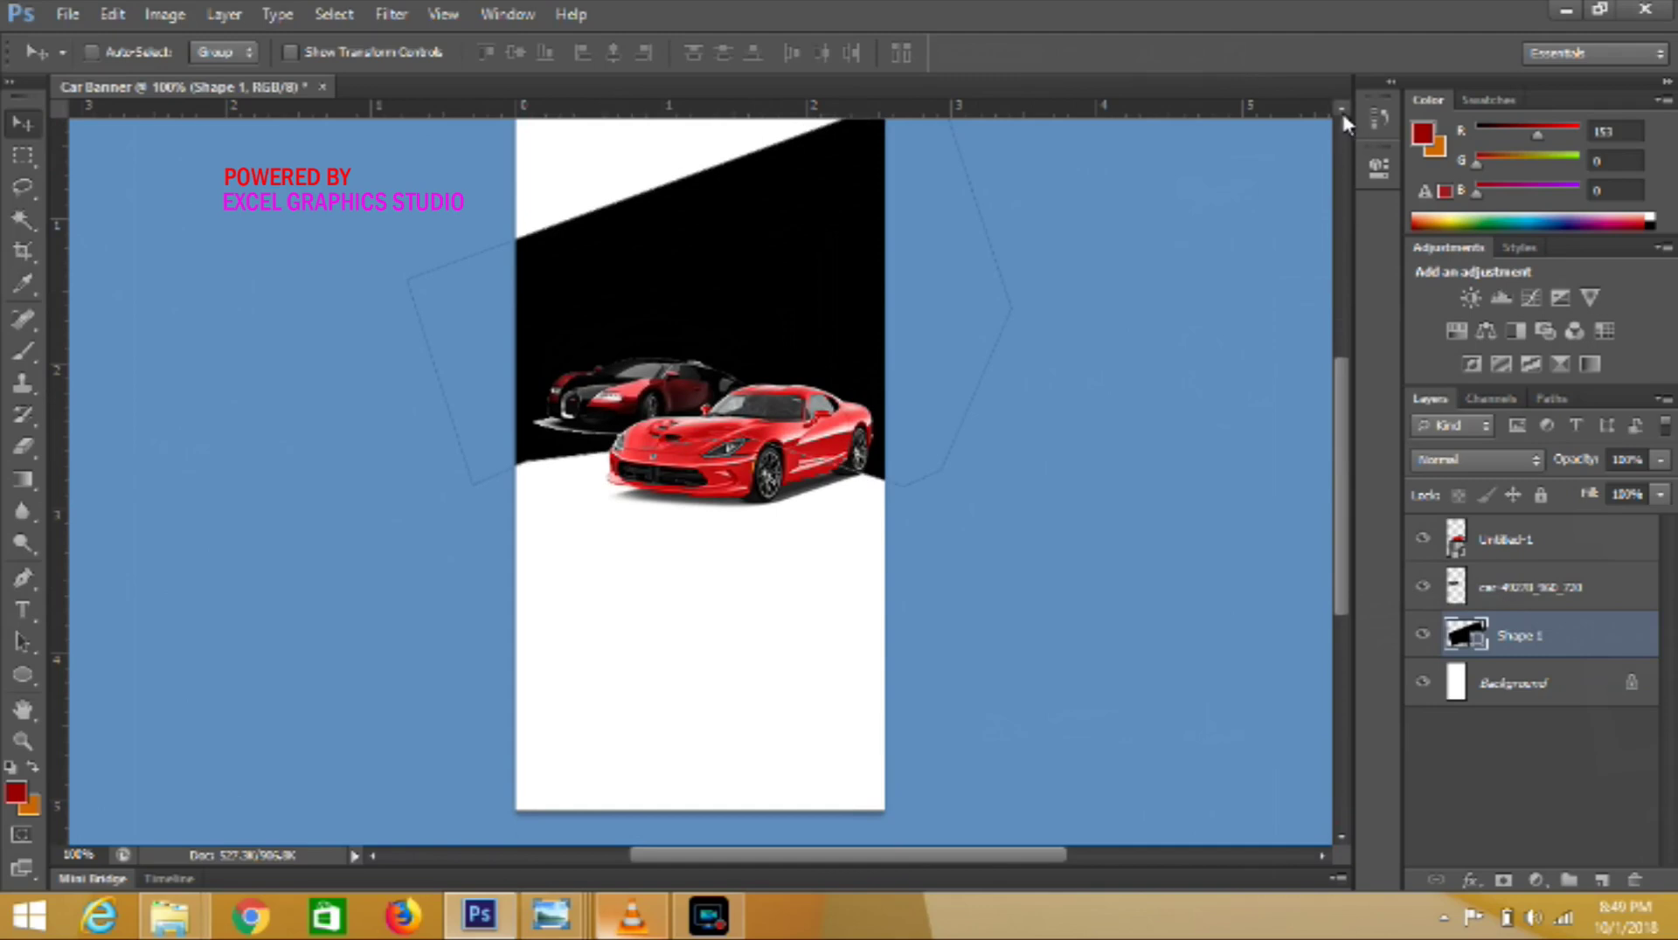
click(1341, 108)
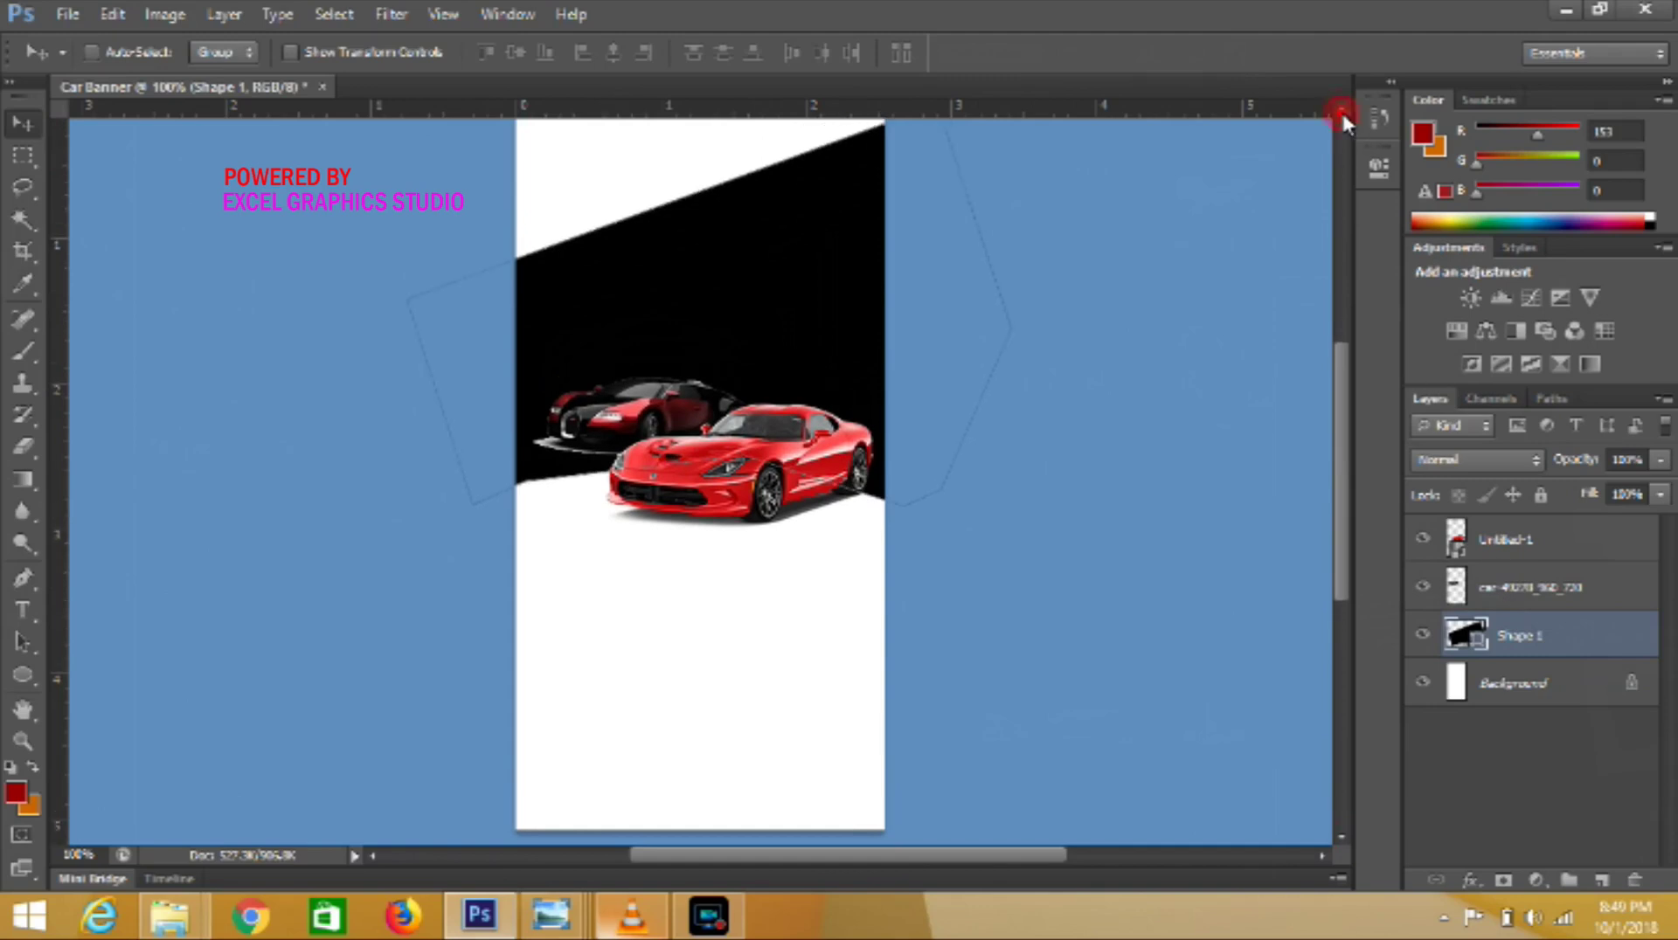
click(112, 14)
click(239, 449)
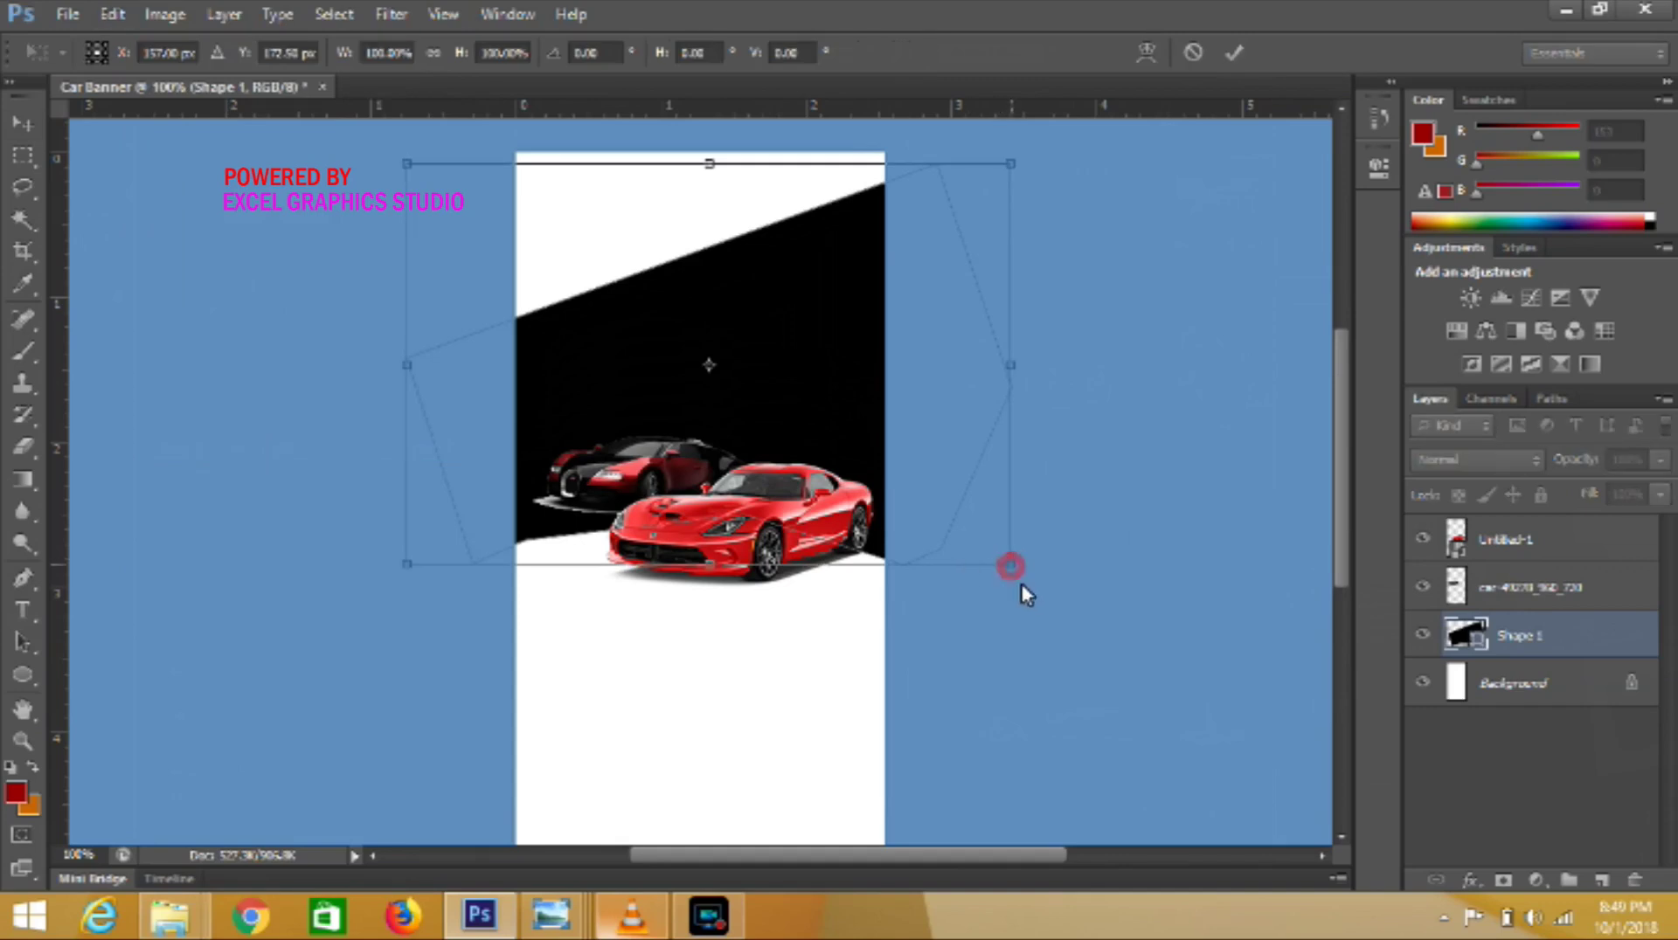
drag(1021, 585, 1036, 601)
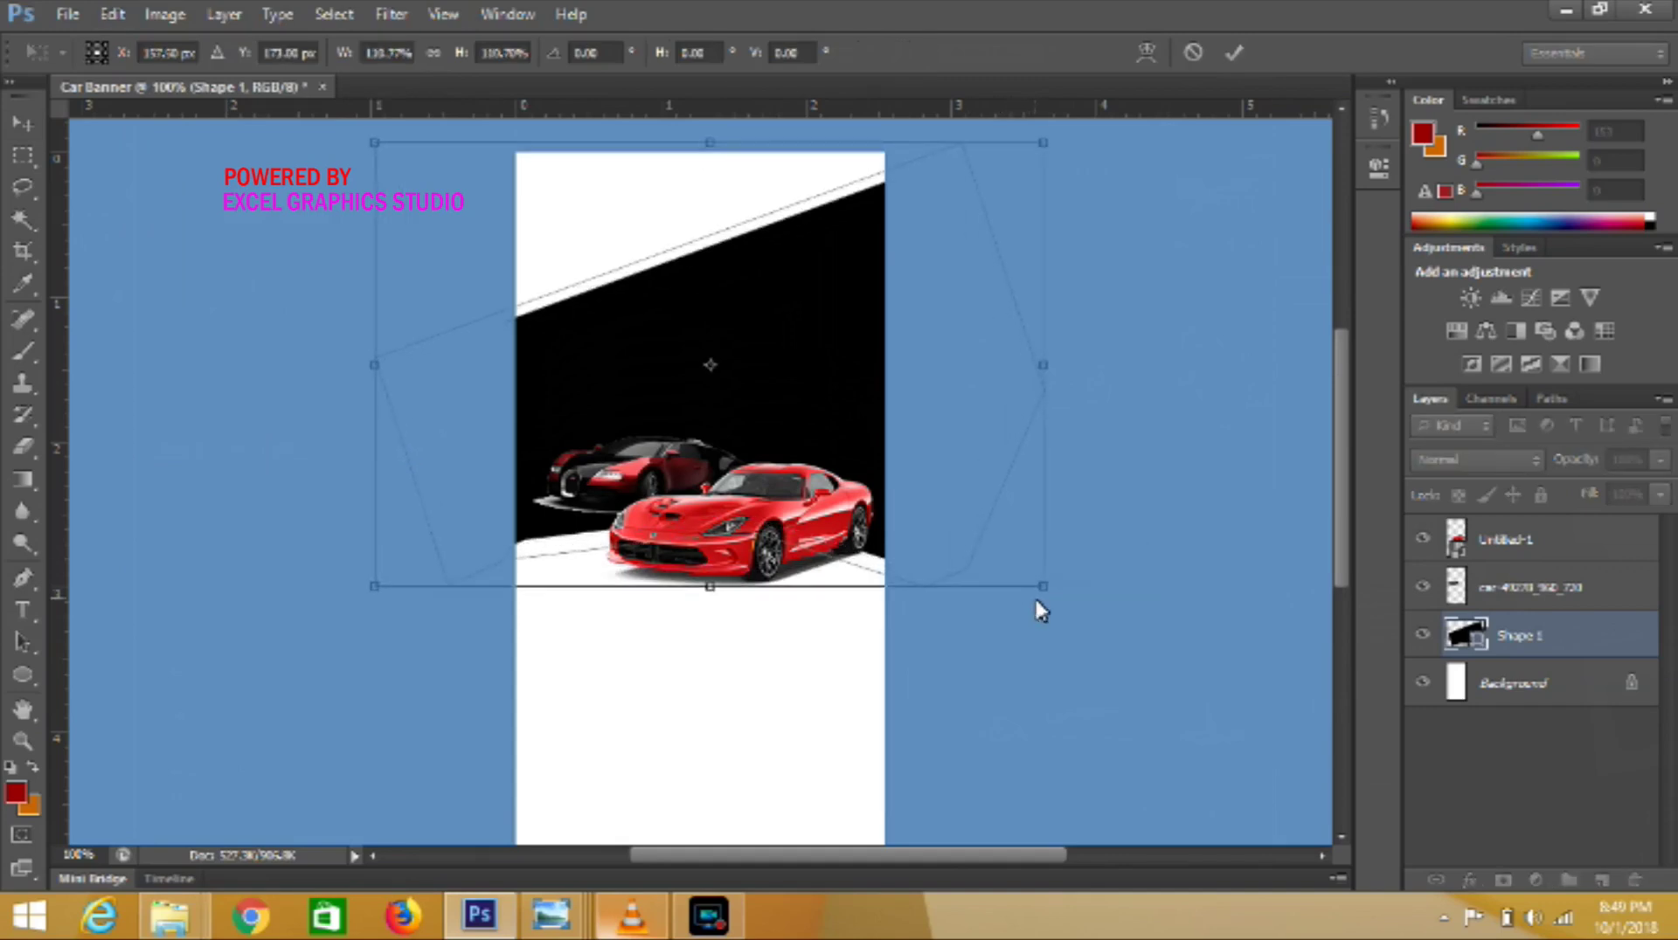
click(1230, 54)
- Select both car layers and move them down slightly
click(1585, 584)
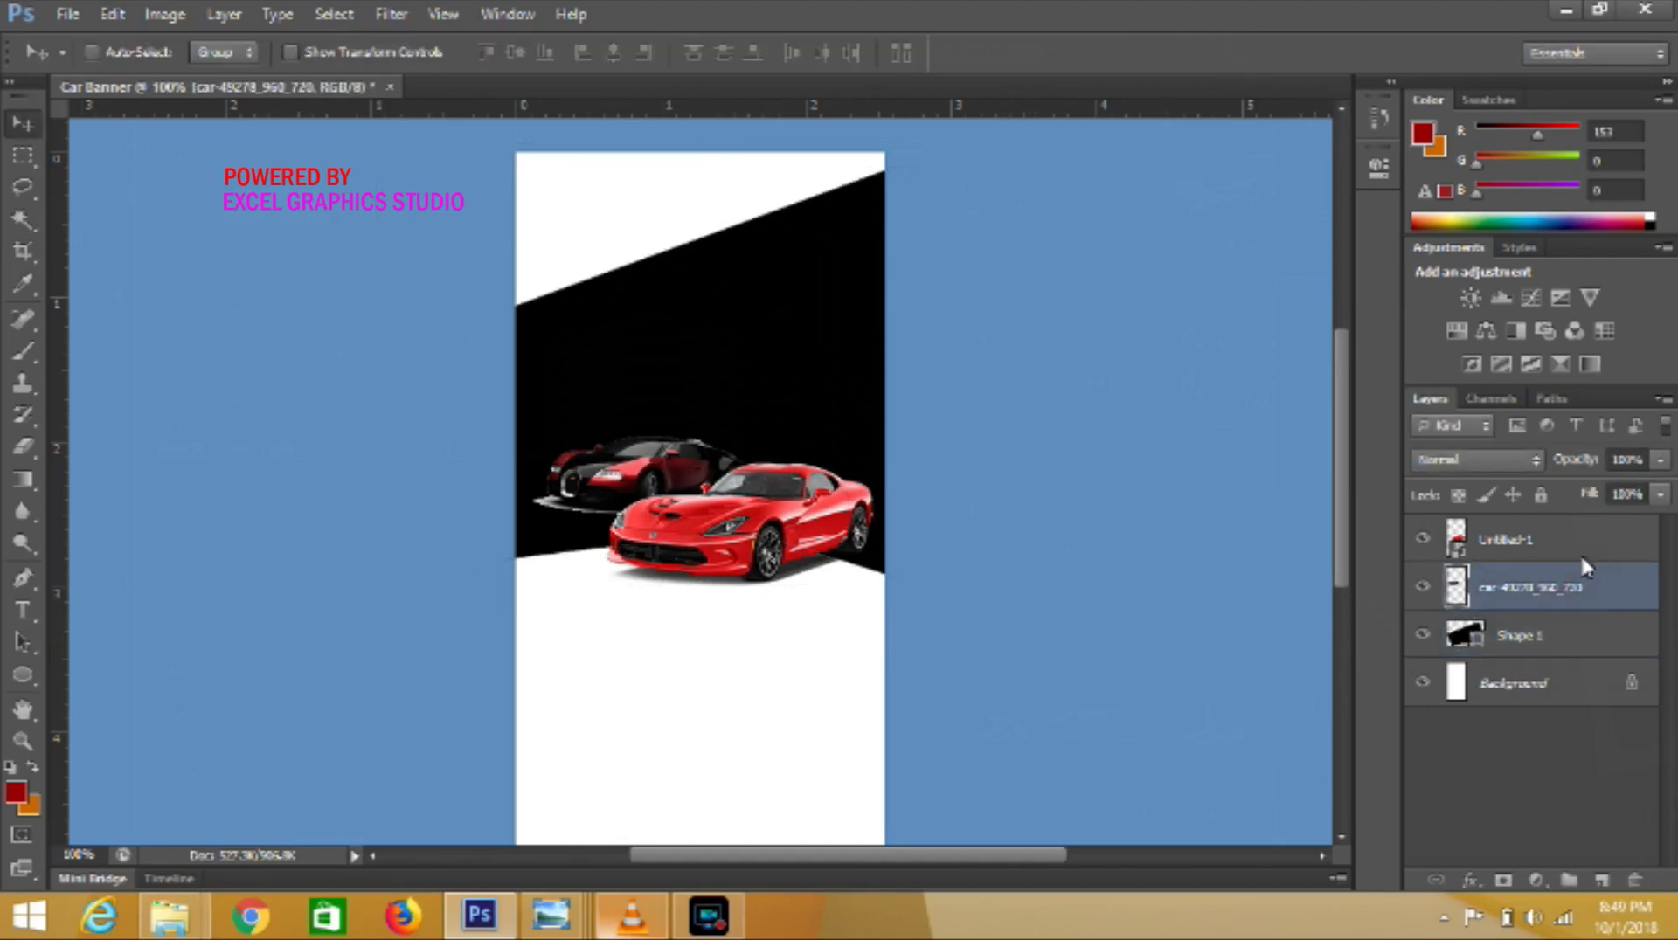
shift+click(1578, 557)
key(Down)
key(Down)
key(Down)
key(Down)
key(Down)
key(Down)
key(Down)
key(Down)
key(Down)
key(Down)
key(Down)
key(Down)
key(Down)
key(Down)
key(Down)
key(Down)
key(Down)
key(Down)
key(Down)
key(Down)
key(Down)
key(Down)
key(Down)
key(Down)
key(Down)
key(Down)
key(Down)
key(Down)
key(Down)
key(Down)
key(Down)
key(Down)
key(Down)
key(Down)
key(Down)
key(Down)
key(Down)
key(Down)
key(Down)
key(Down)
key(Down)
key(Down)
key(Down)
key(Down)
key(Down)
key(Down)
key(Down)
key(Down)
key(Down)
key(Down)
key(Down)
key(Down)
key(Down)
key(Down)
key(Down)
key(Down)
key(Down)
key(Down)
key(Down)
key(Down)
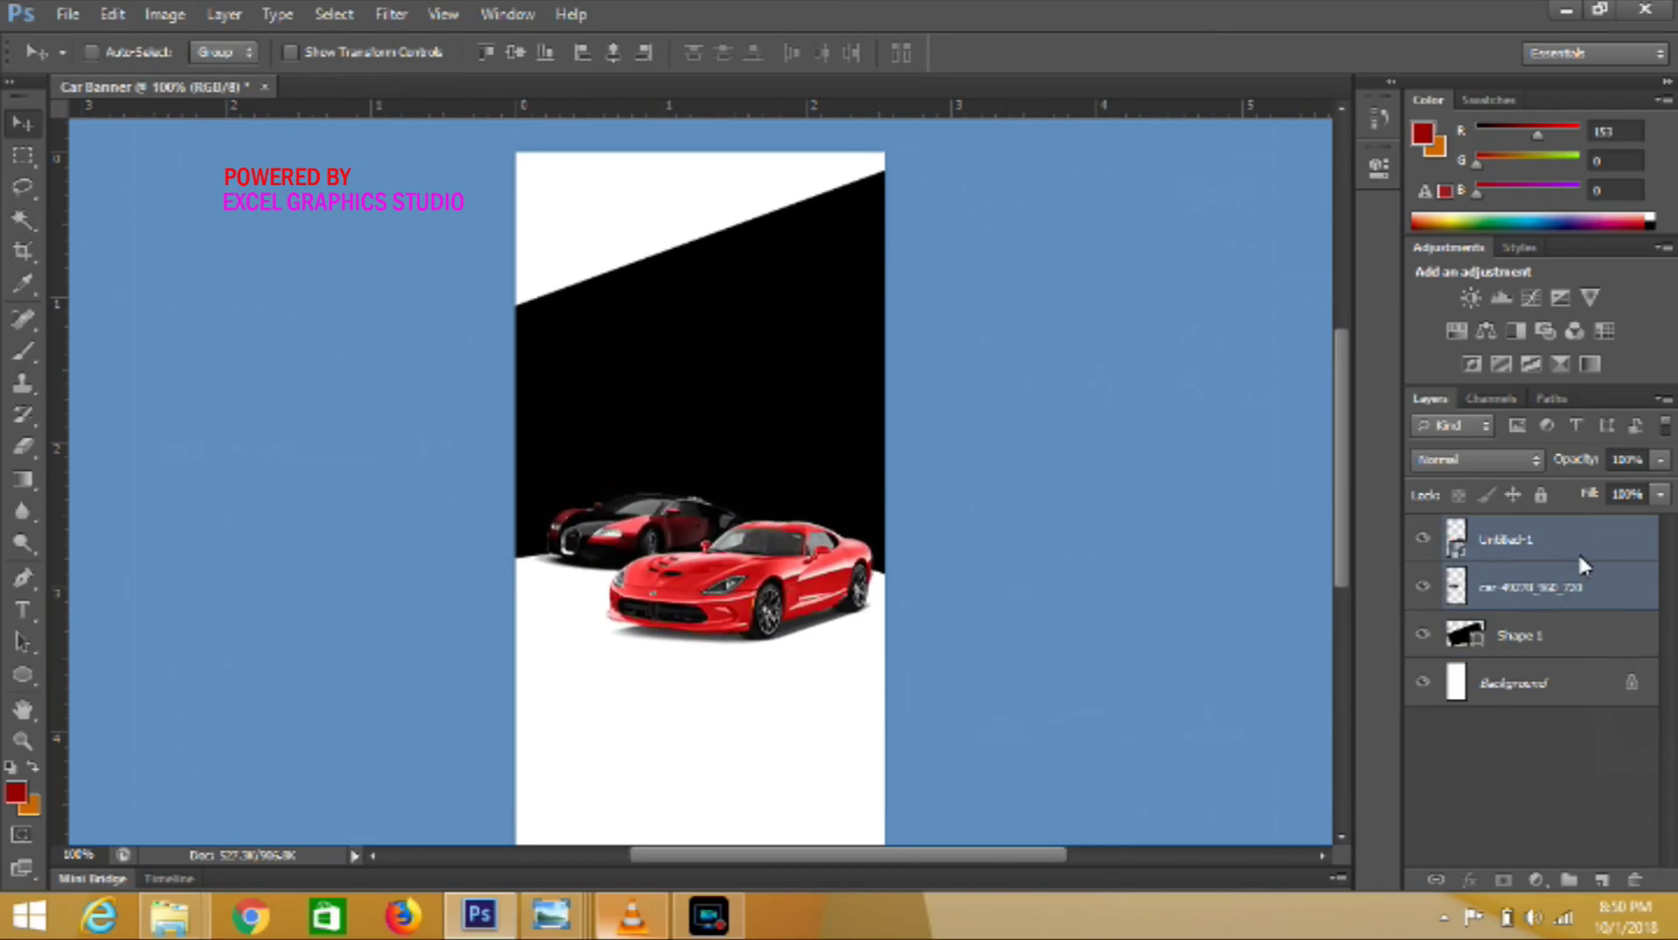
- Nudge both cars slightly right and add a new empty layer on top
key(Right)
key(Right)
key(Right)
key(Right)
key(Right)
key(Right)
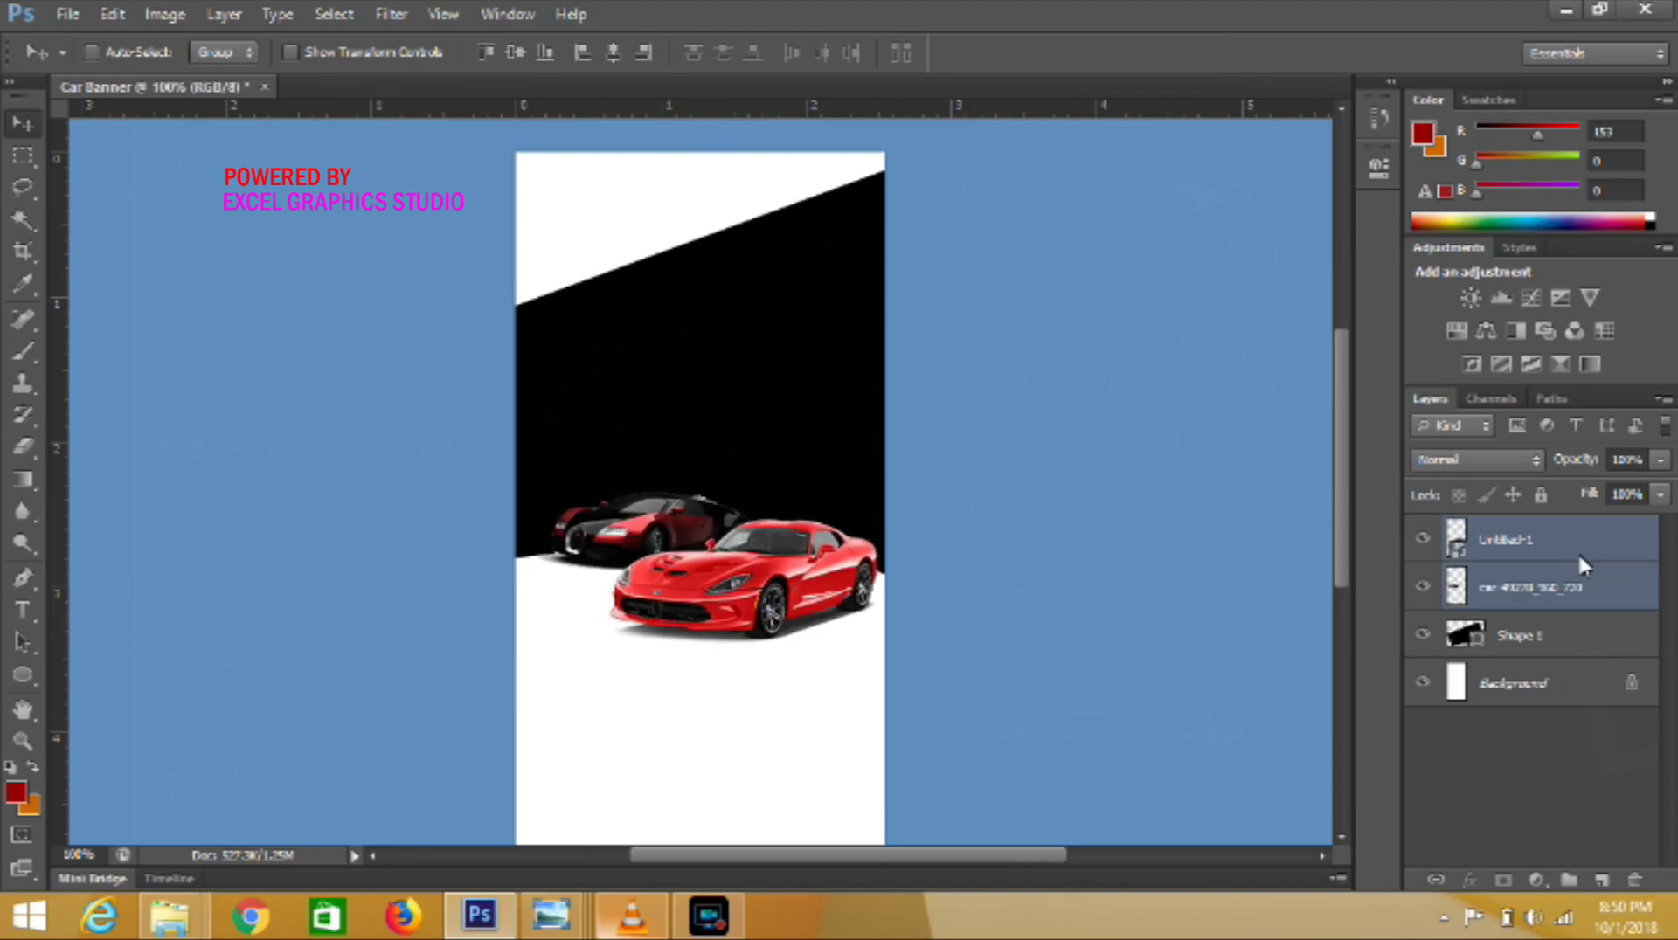
key(Right)
key(Right)
key(Right)
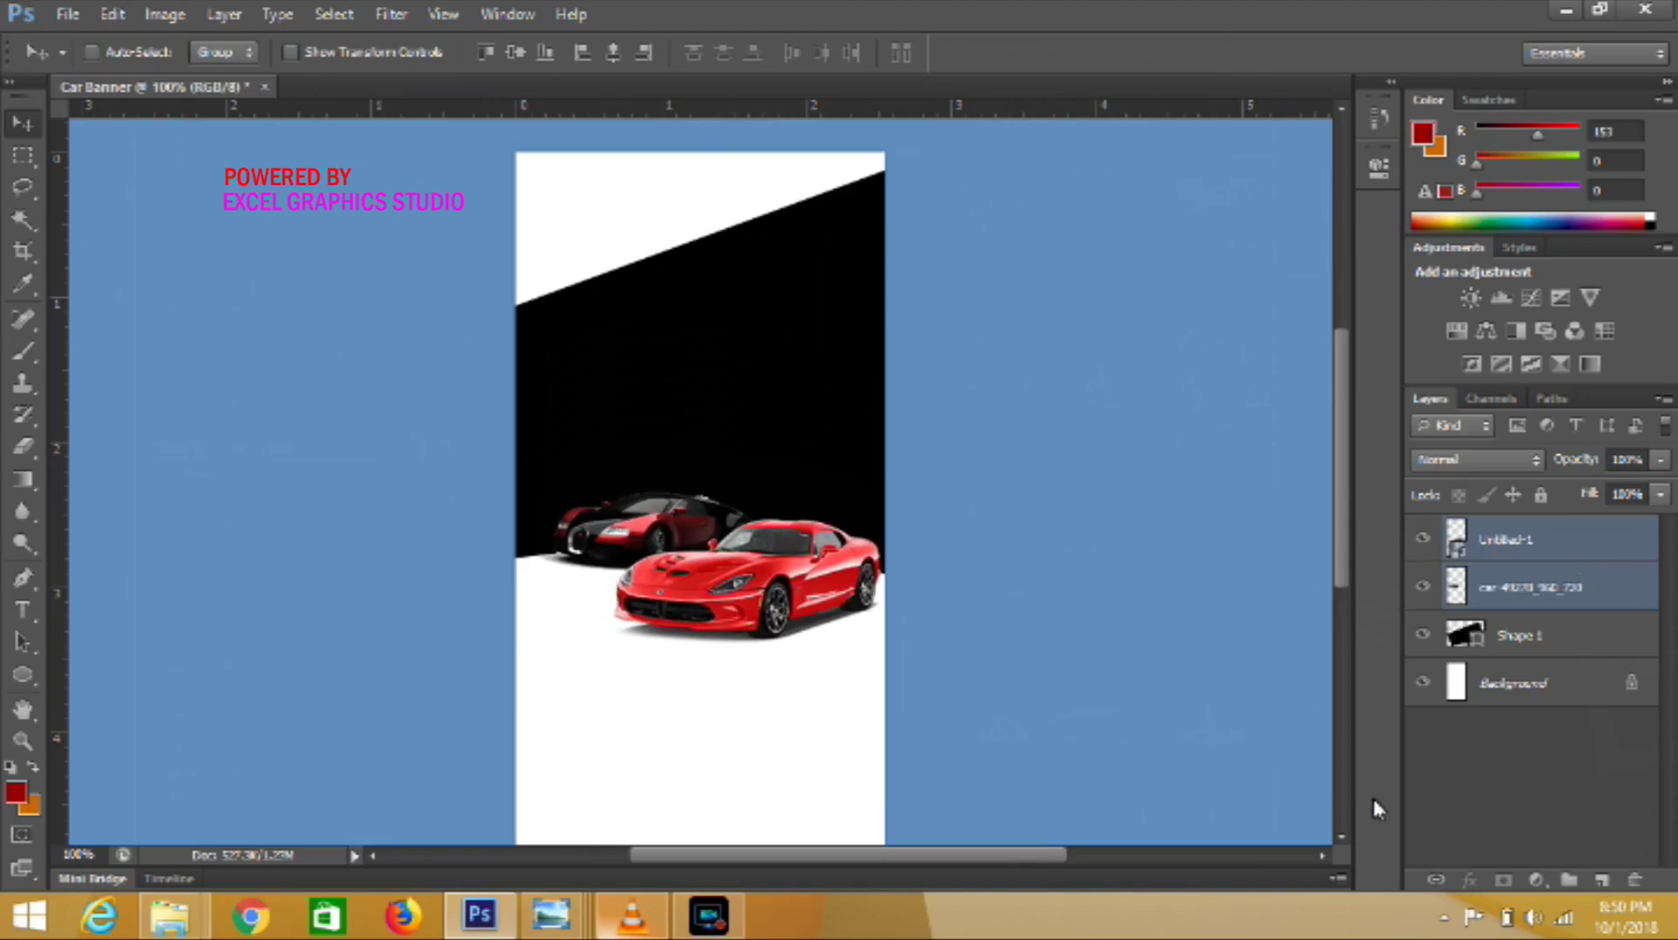
click(1602, 881)
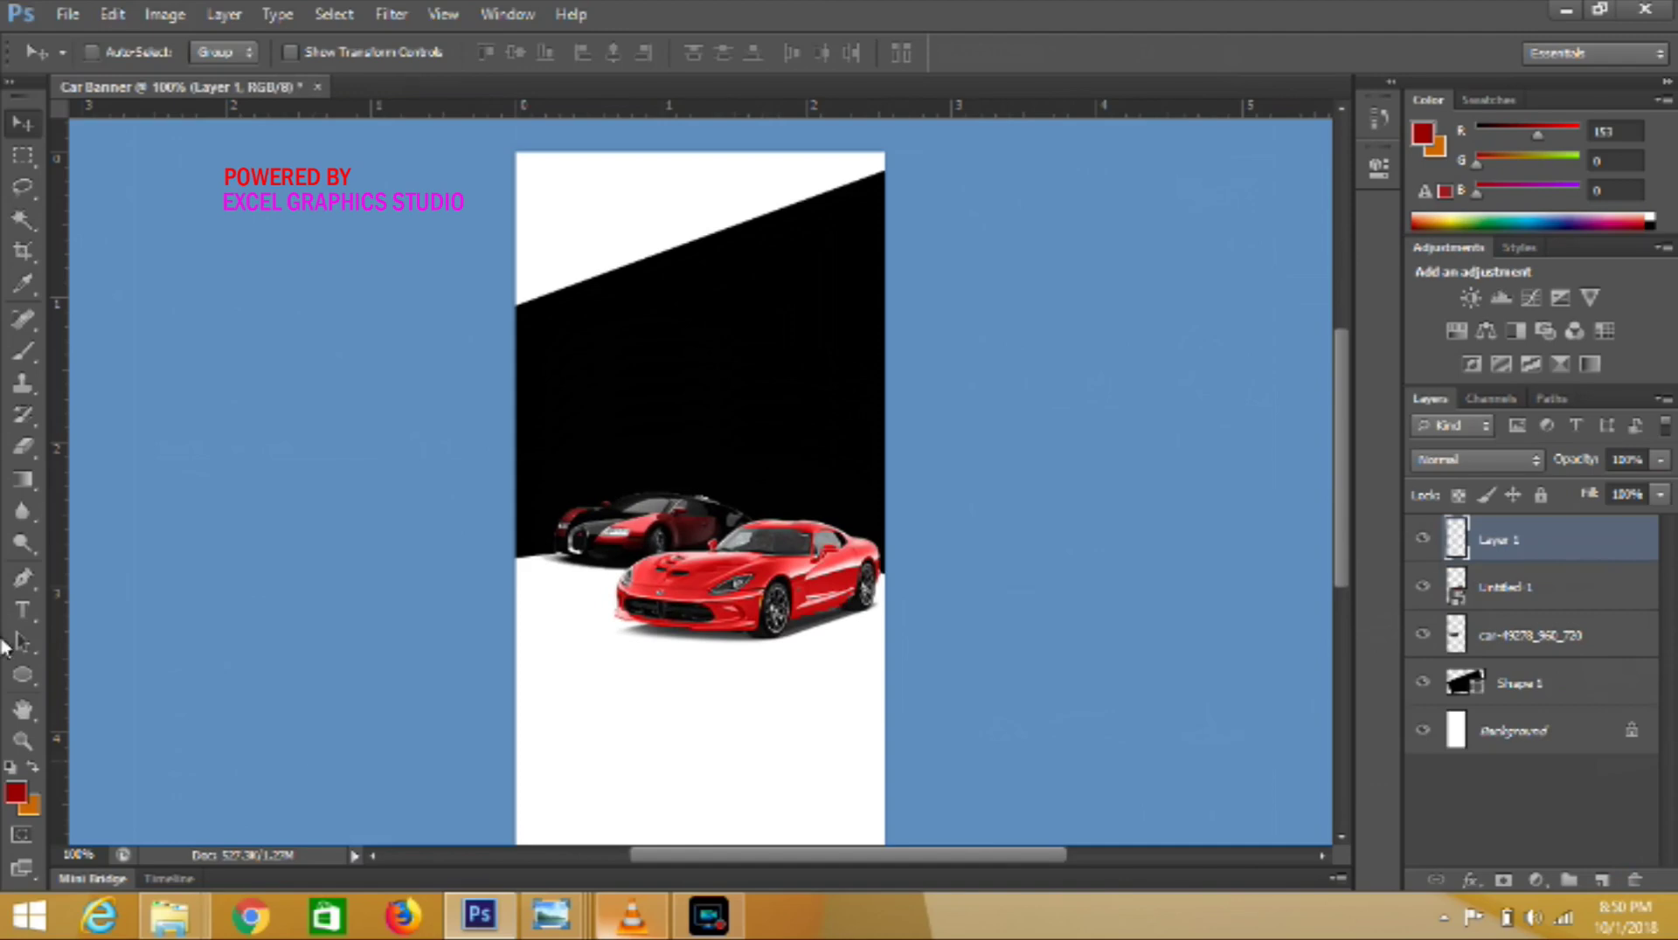
click(22, 622)
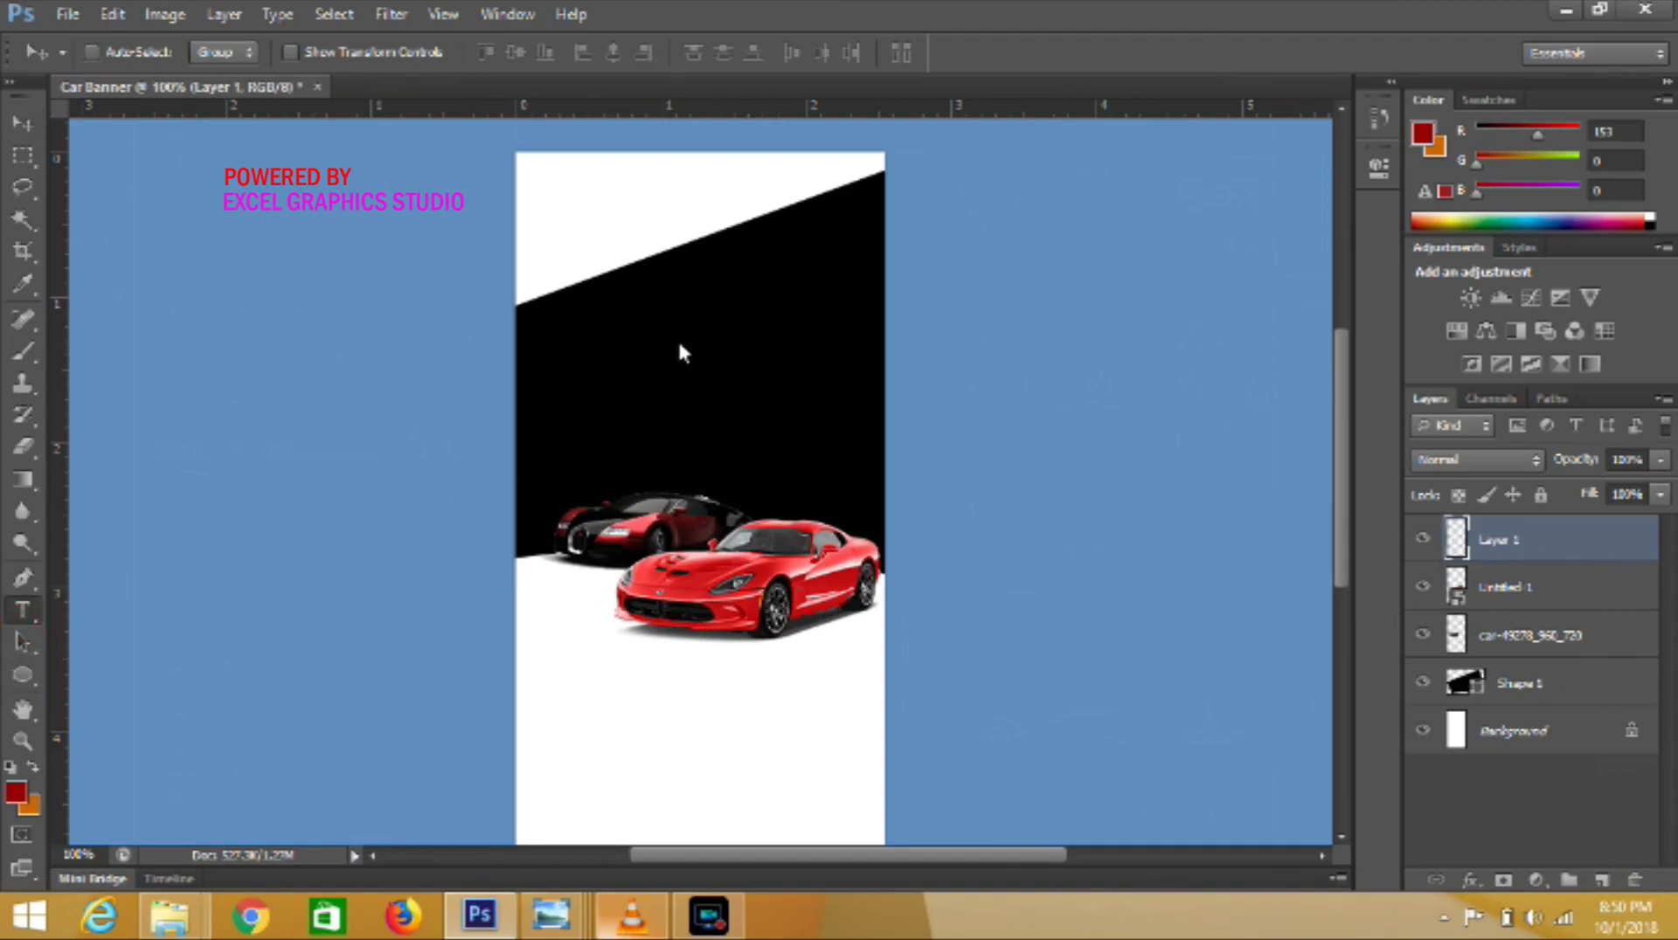
- Start a text insertion point on the black shape with text colour ffff00 yellow
click(638, 344)
click(786, 53)
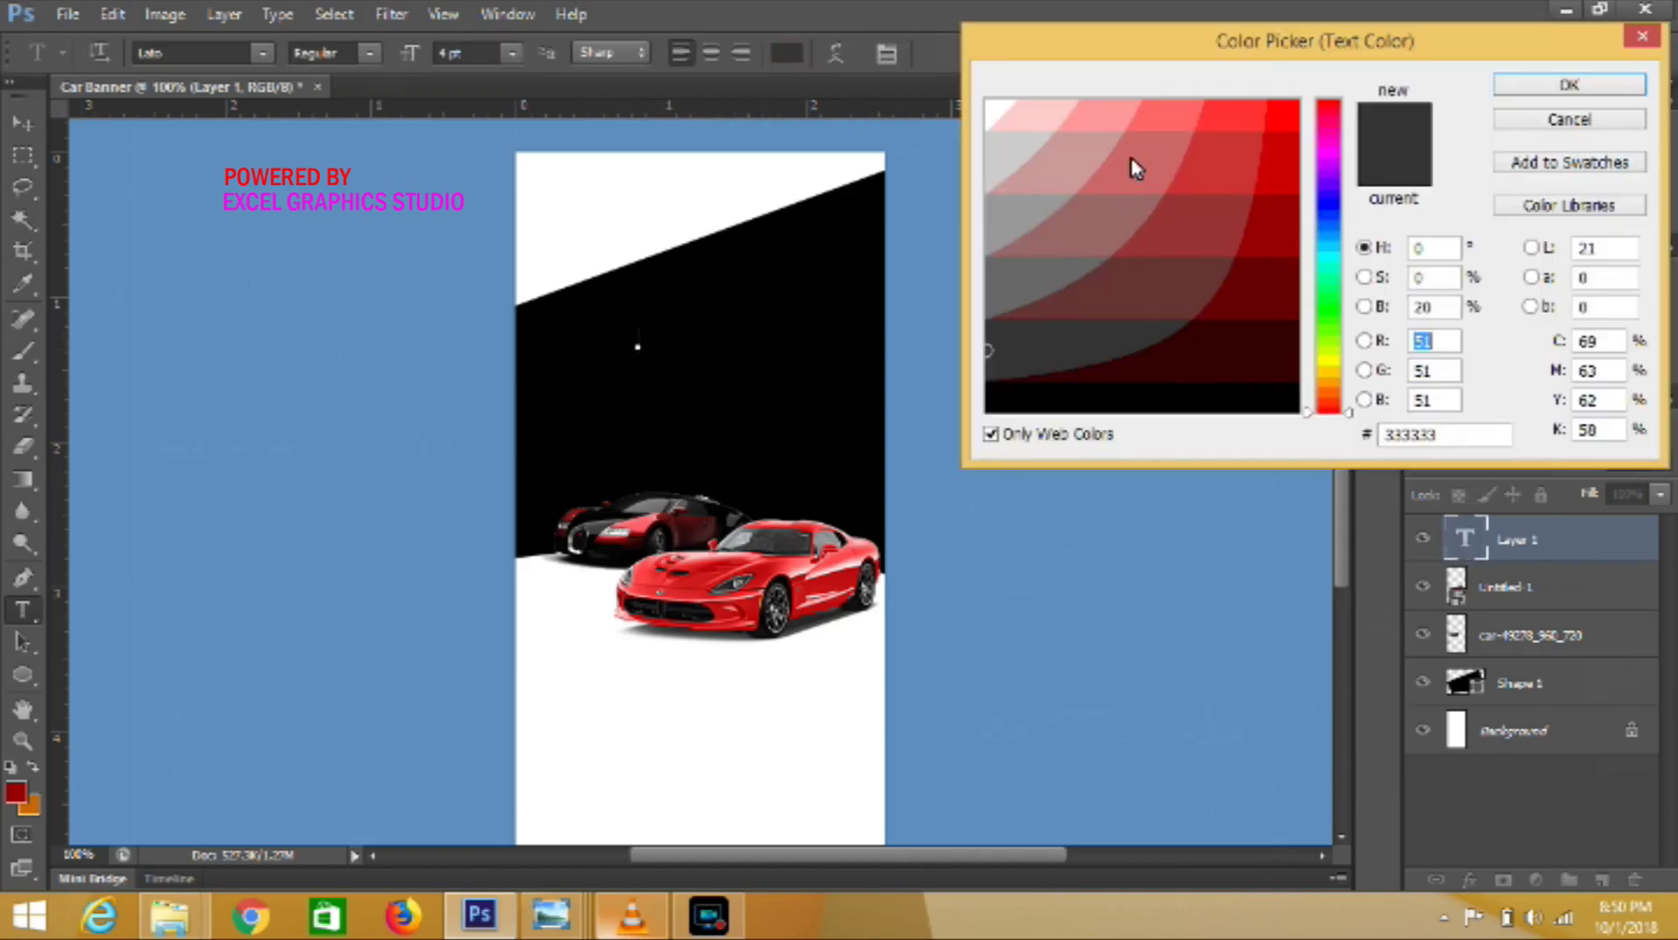
click(1331, 366)
click(1294, 104)
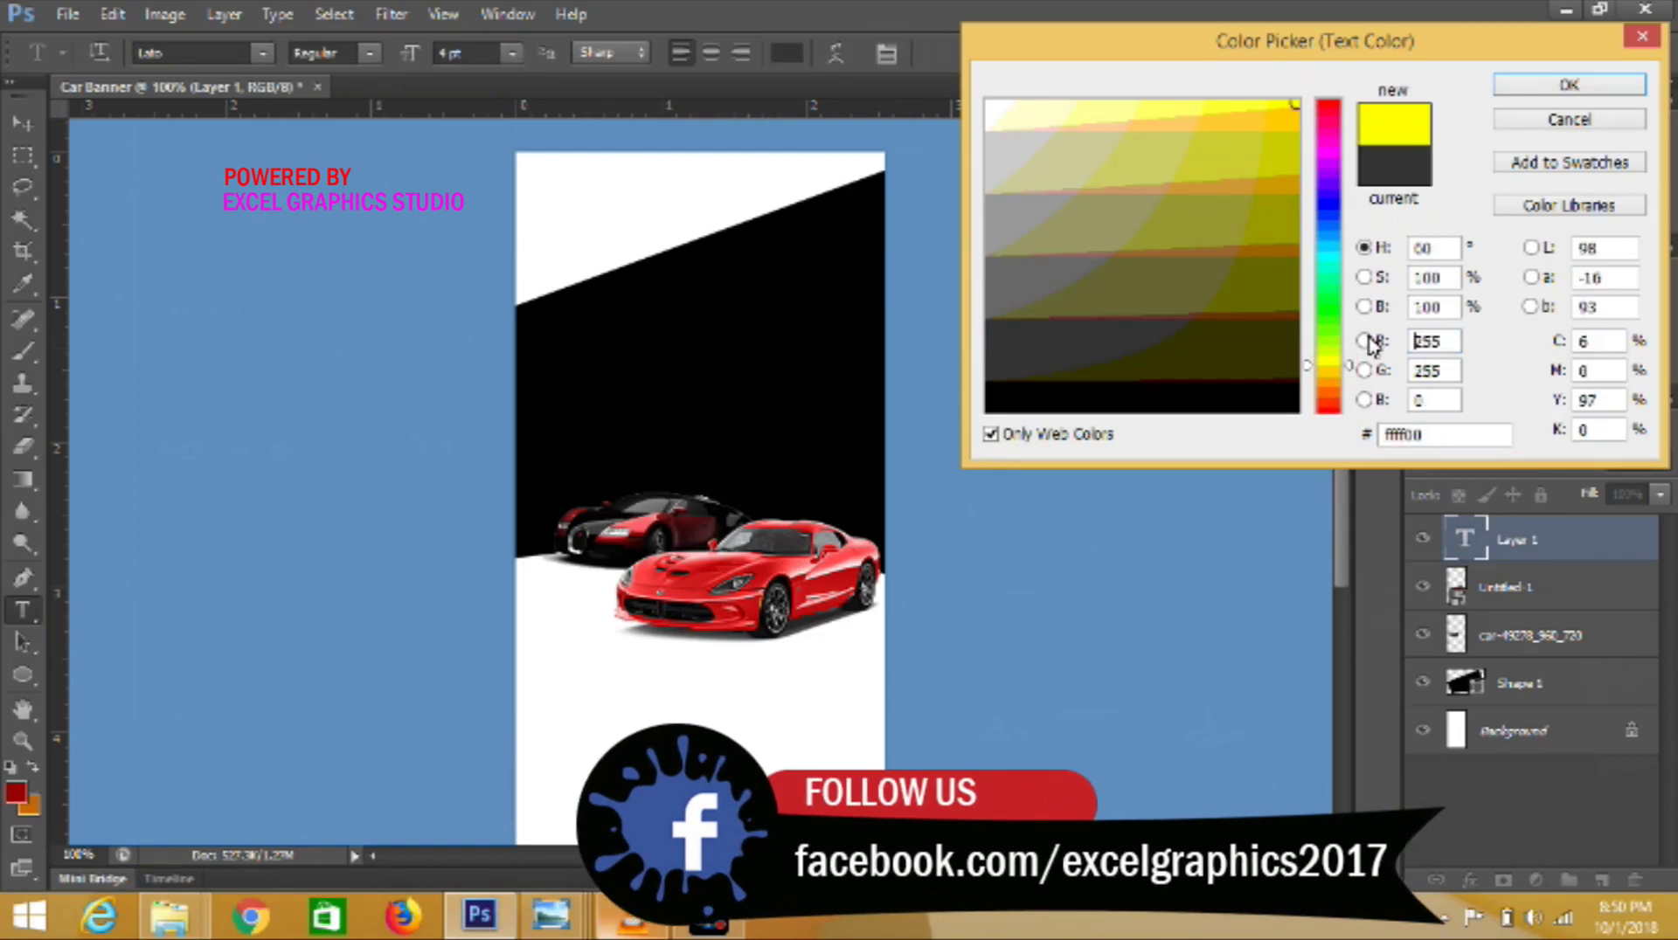
click(1350, 360)
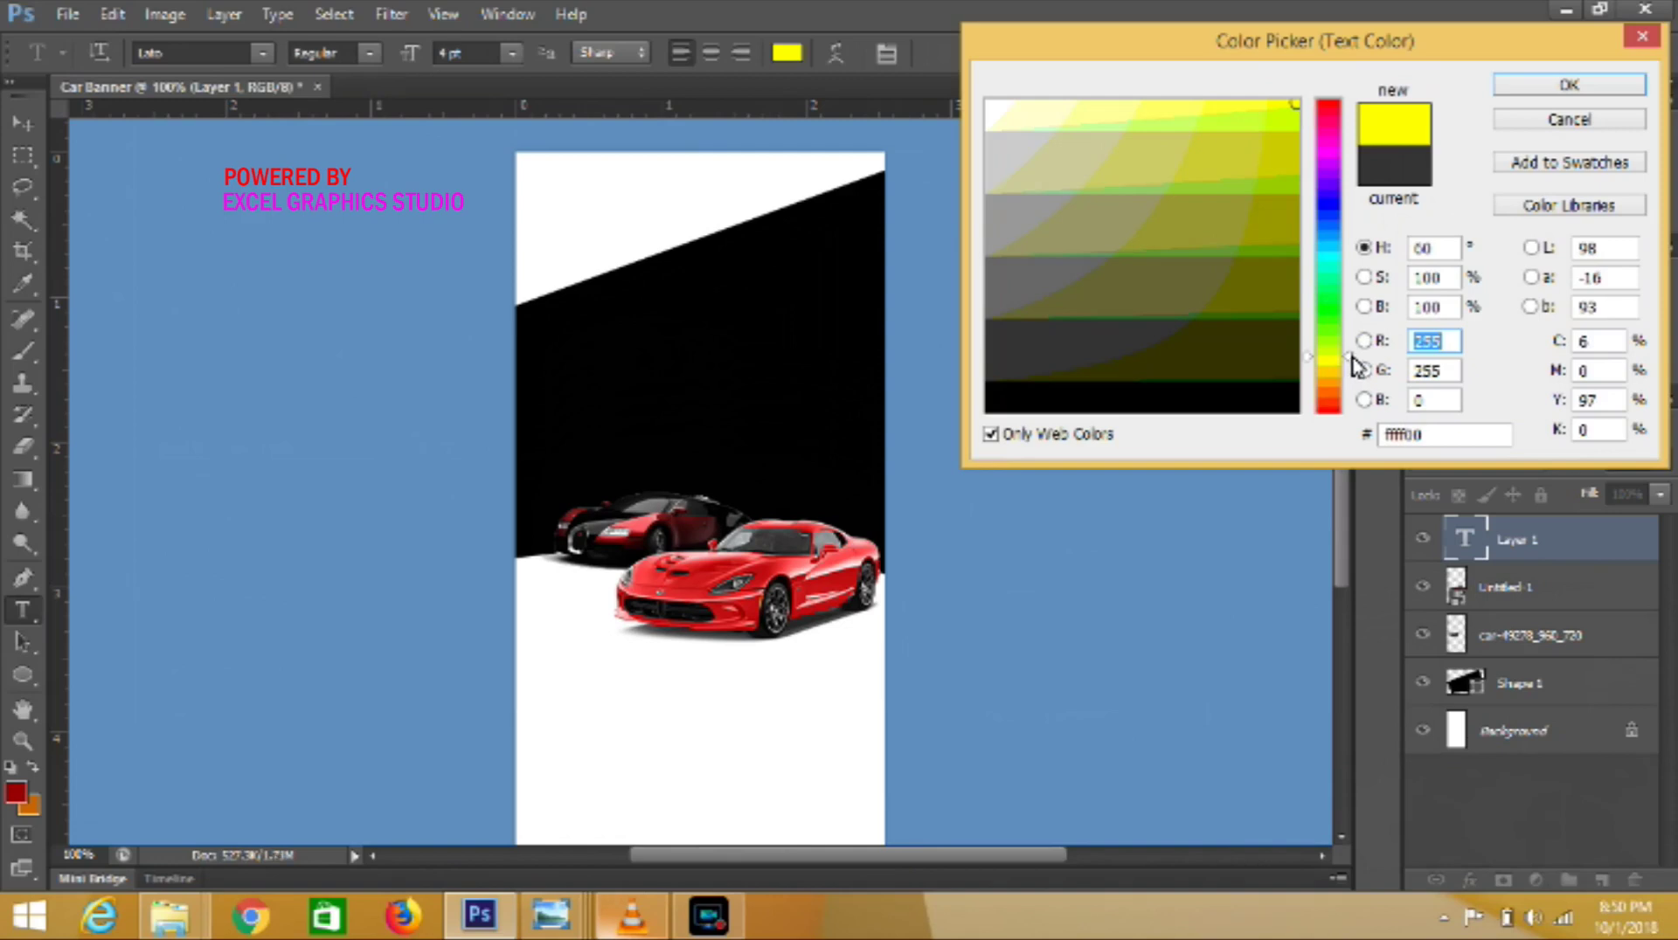
click(1516, 85)
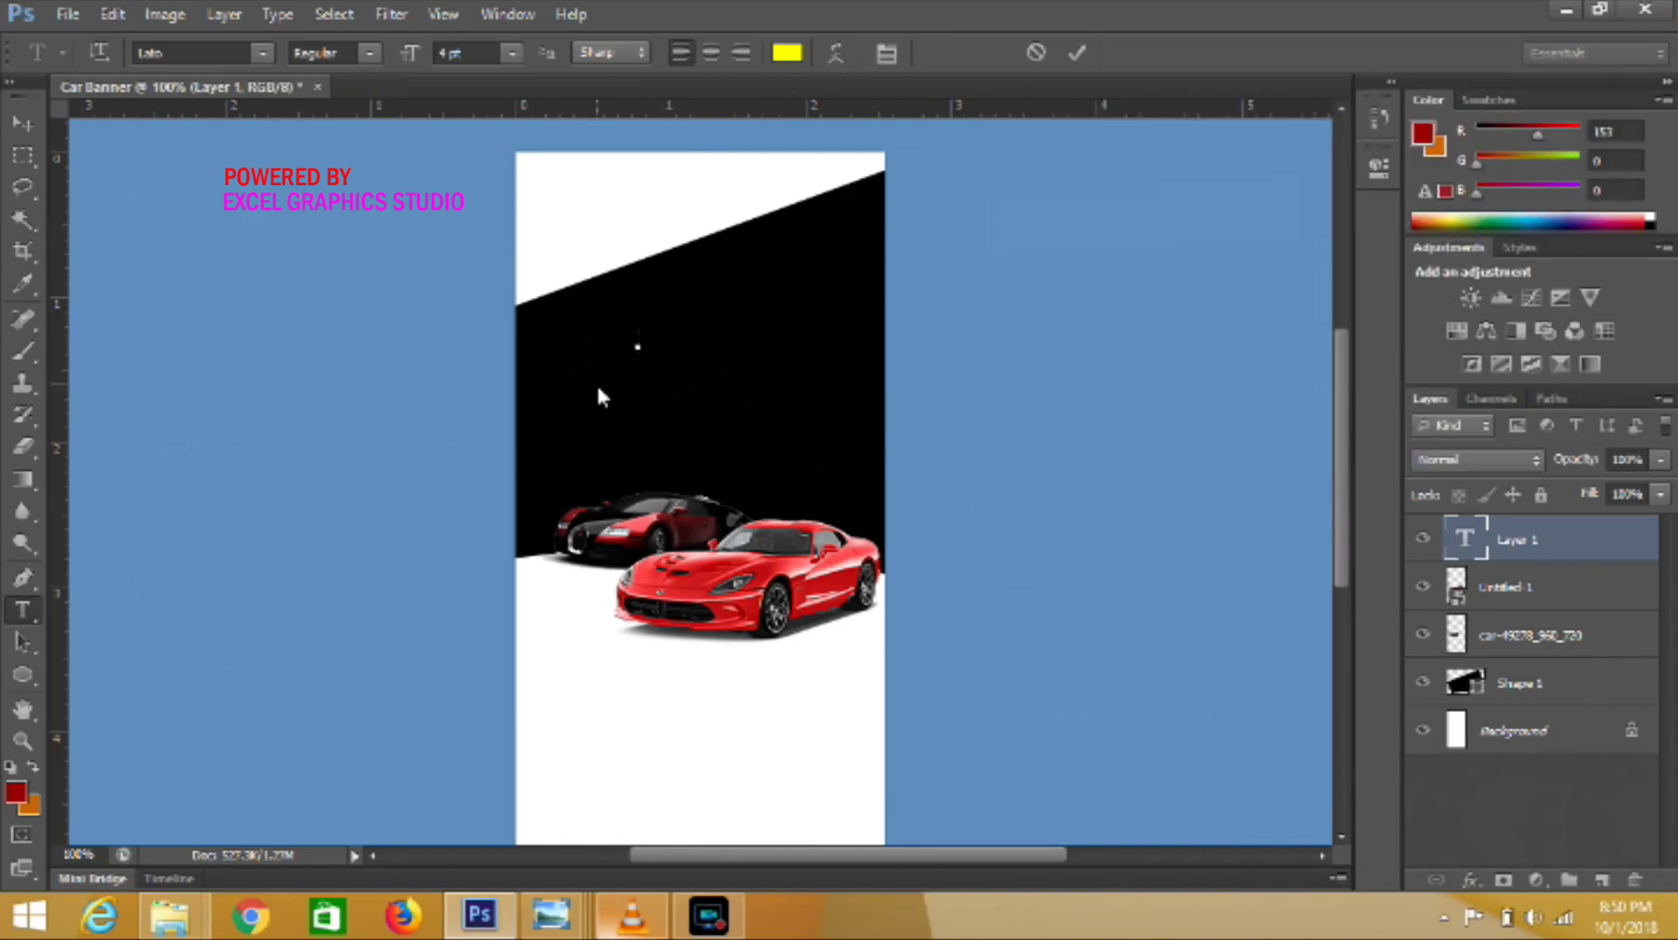
- Type the headline 'NEED A CAR'
text(NEDD)
key(BackSpace)
key(BackSpace)
text(ED)
text(A CAR)
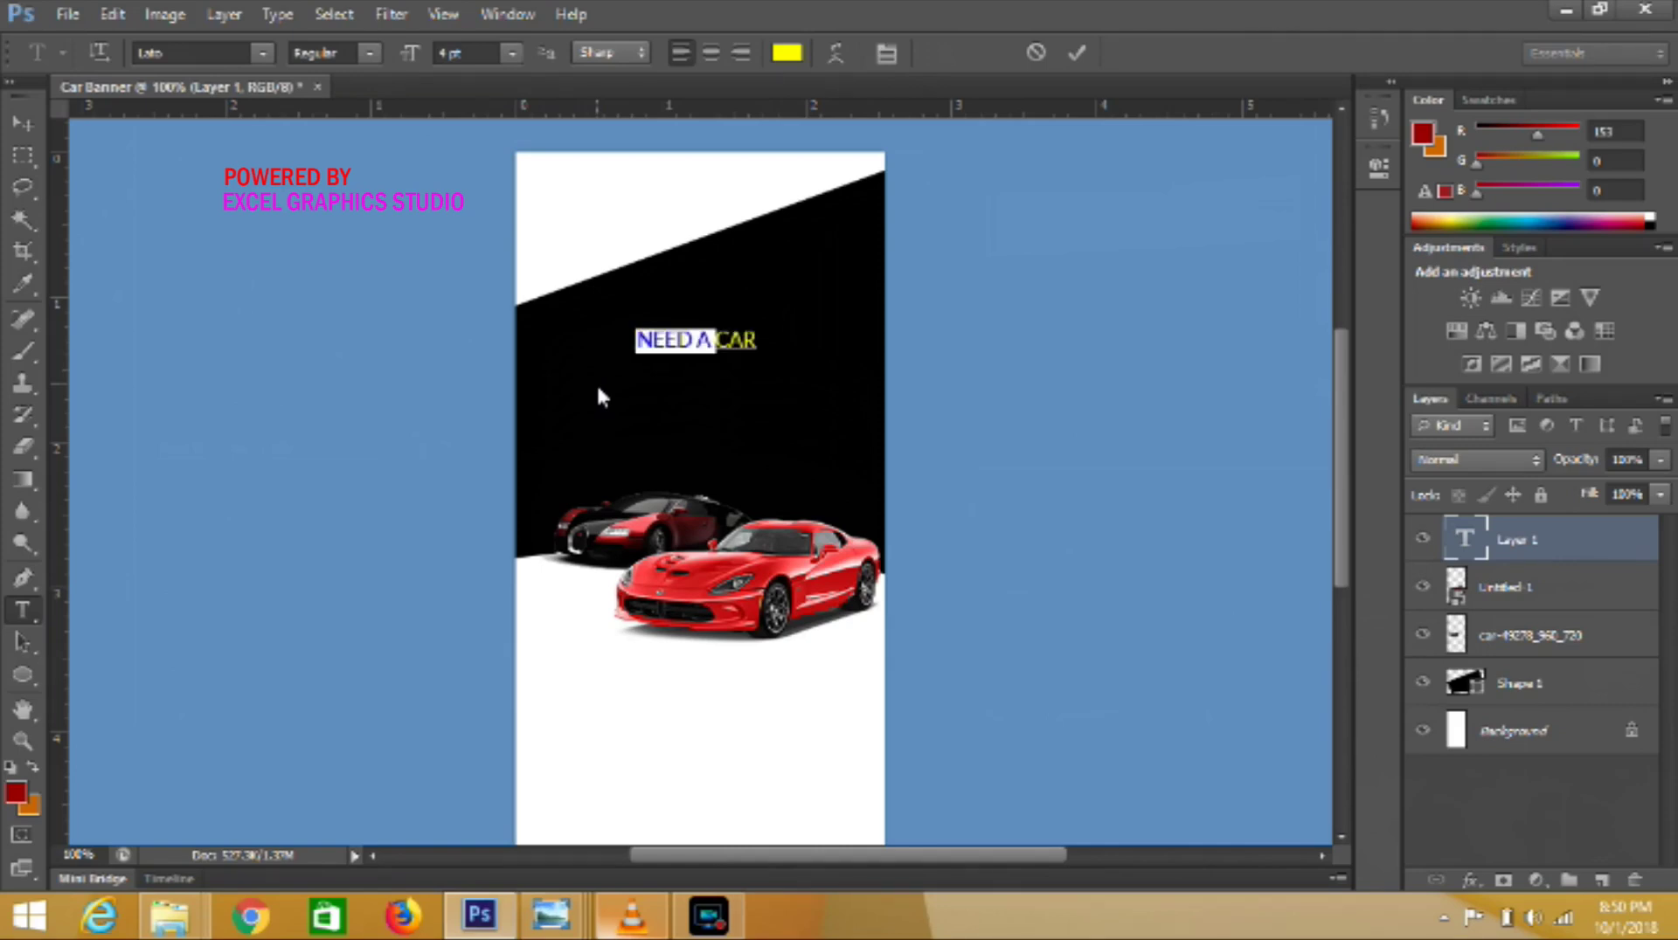
click(263, 53)
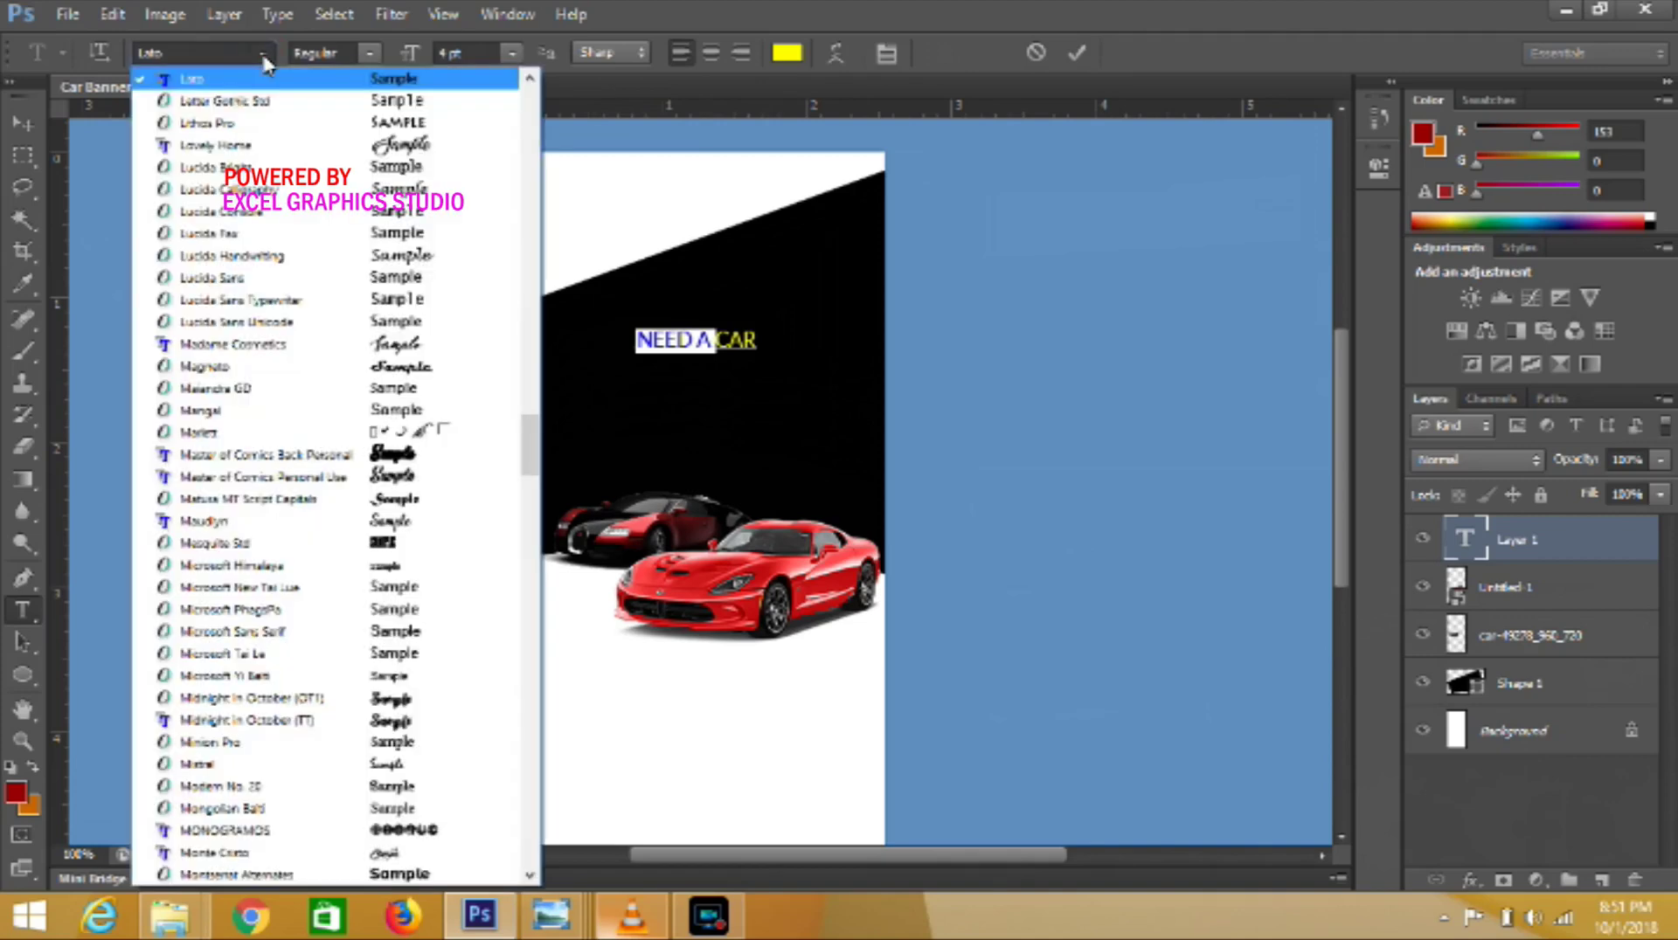
- Set the whole NEED A CAR headline to the Bebas Kai font
click(529, 134)
click(531, 137)
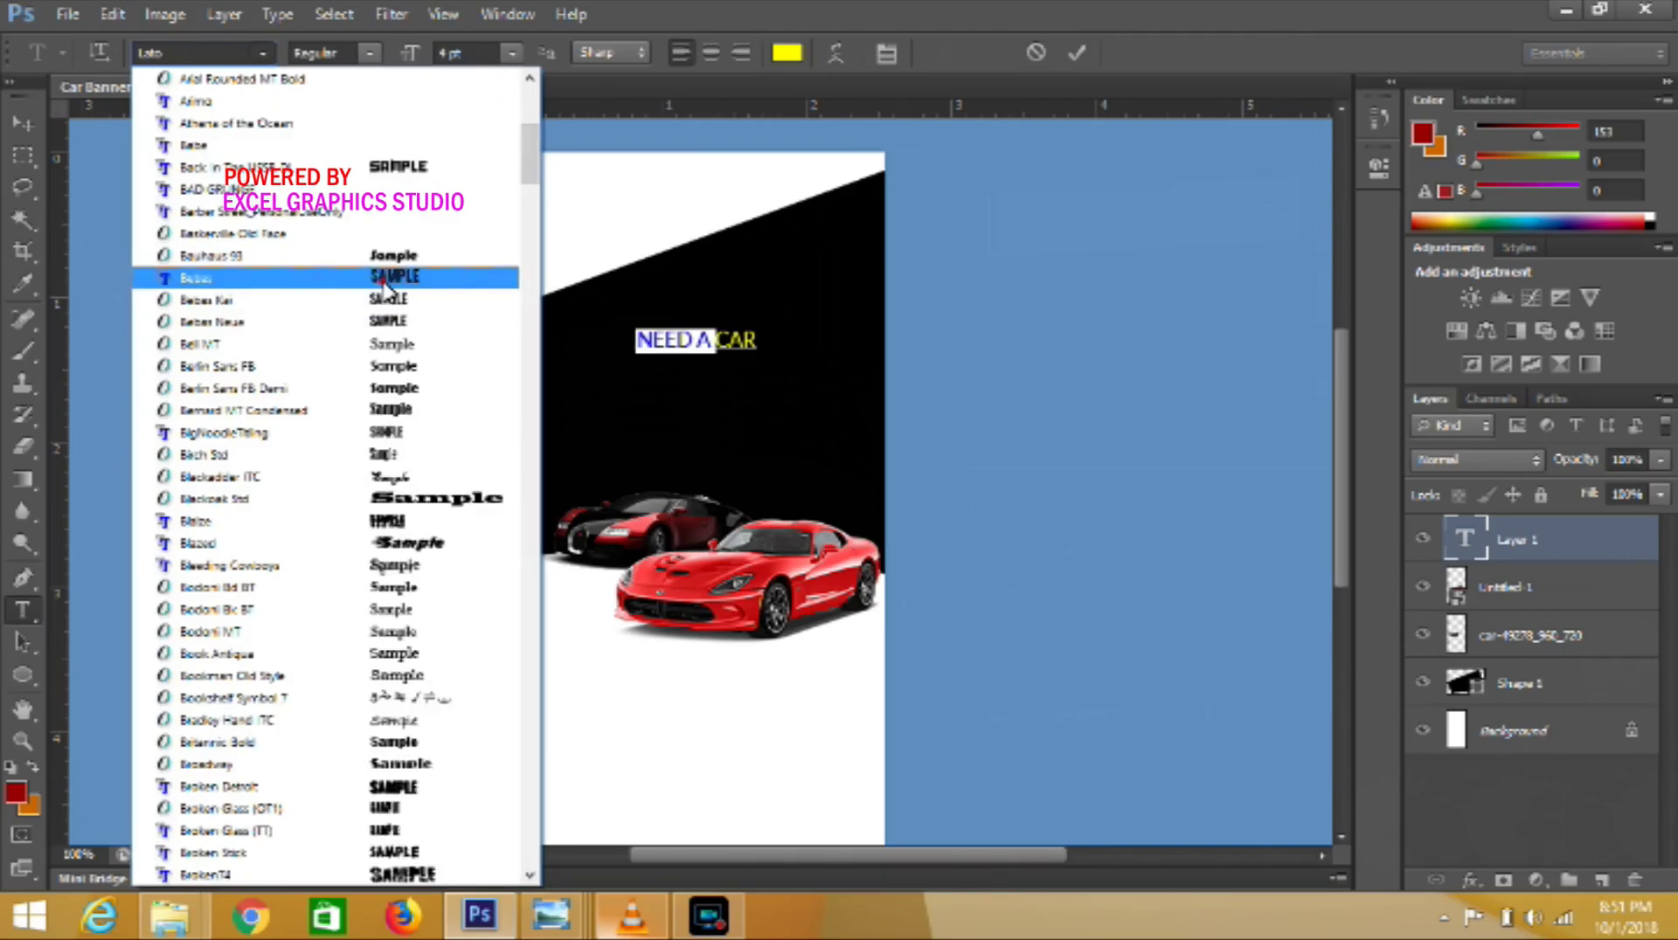
click(383, 281)
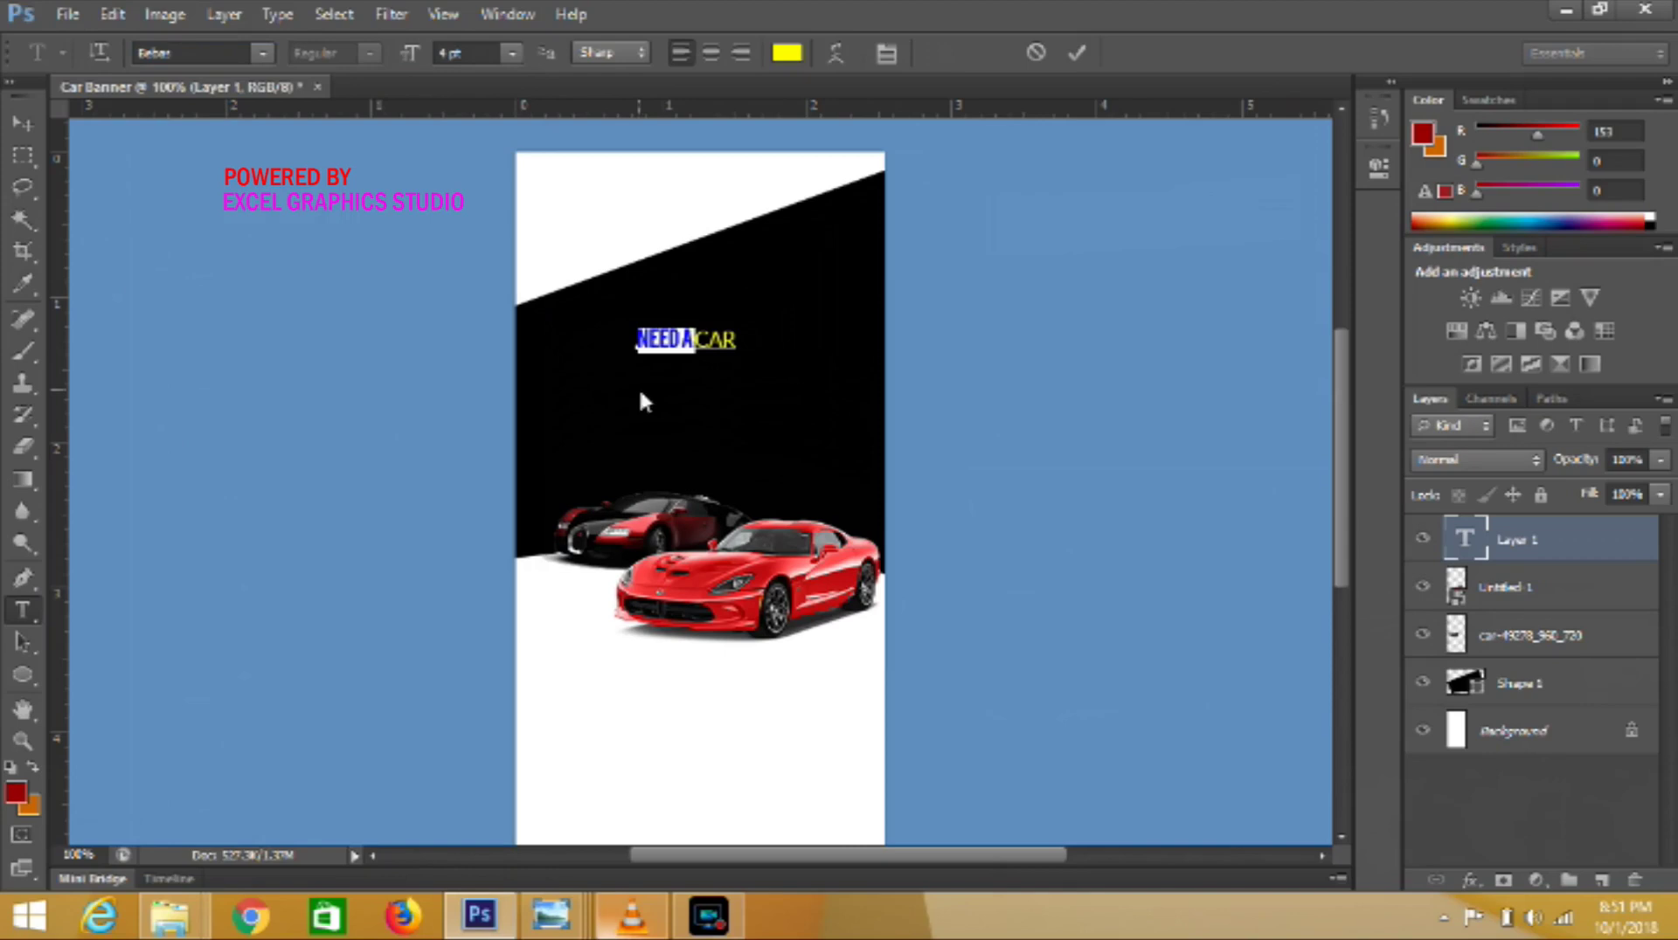
click(699, 343)
key(ctrl+a)
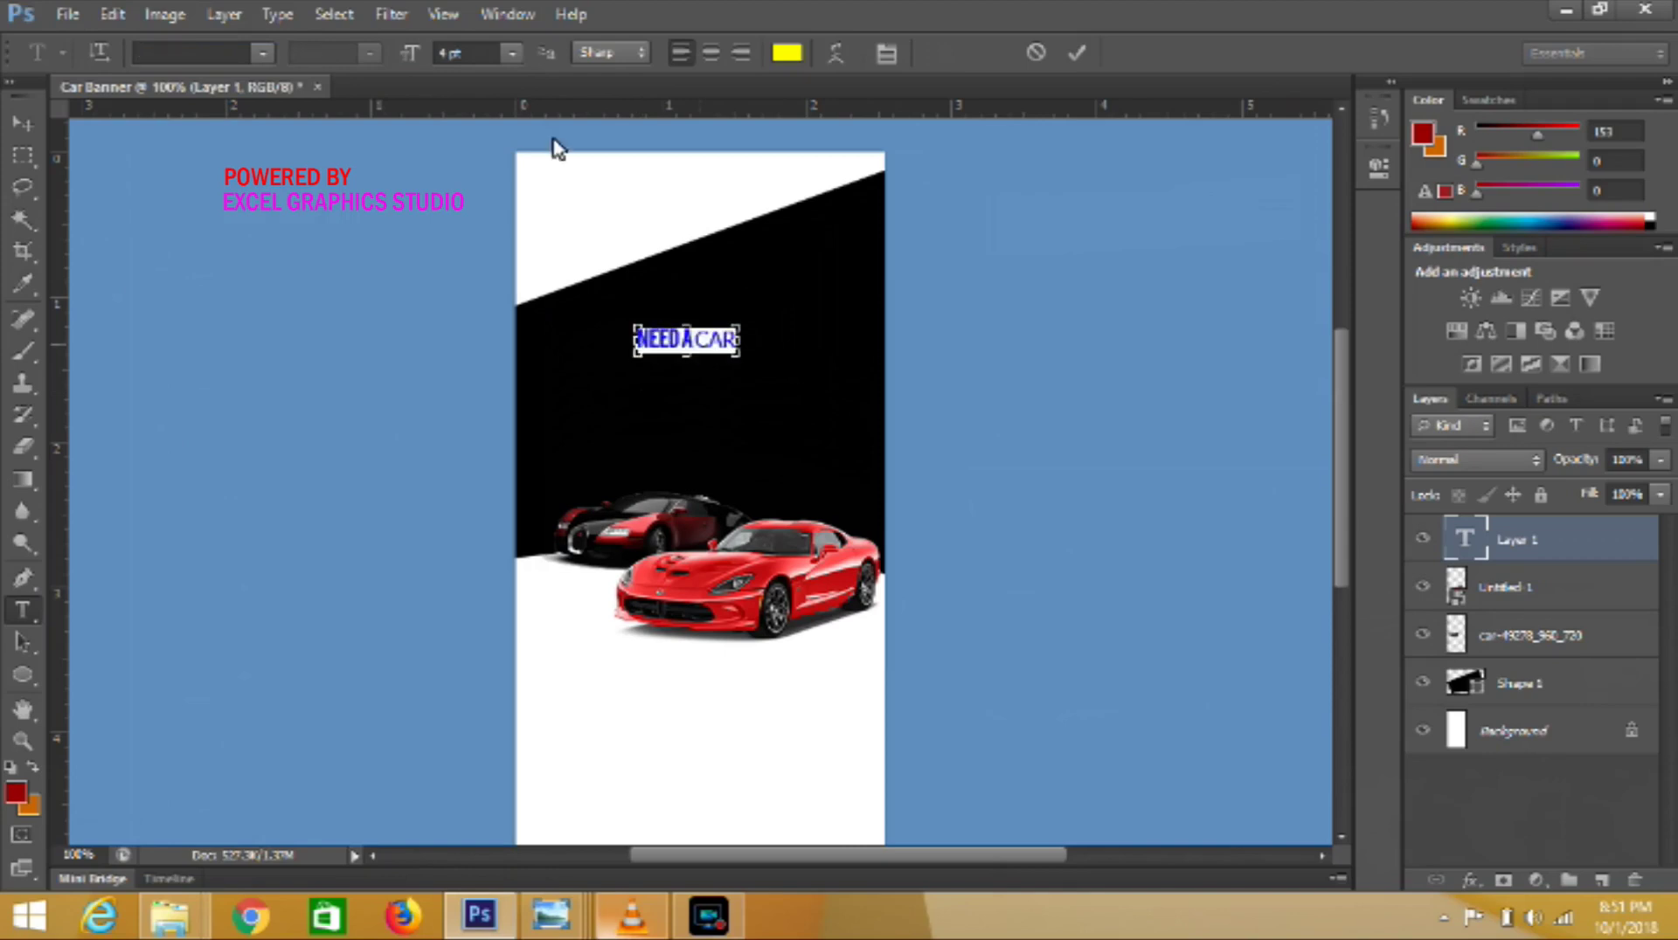
click(263, 54)
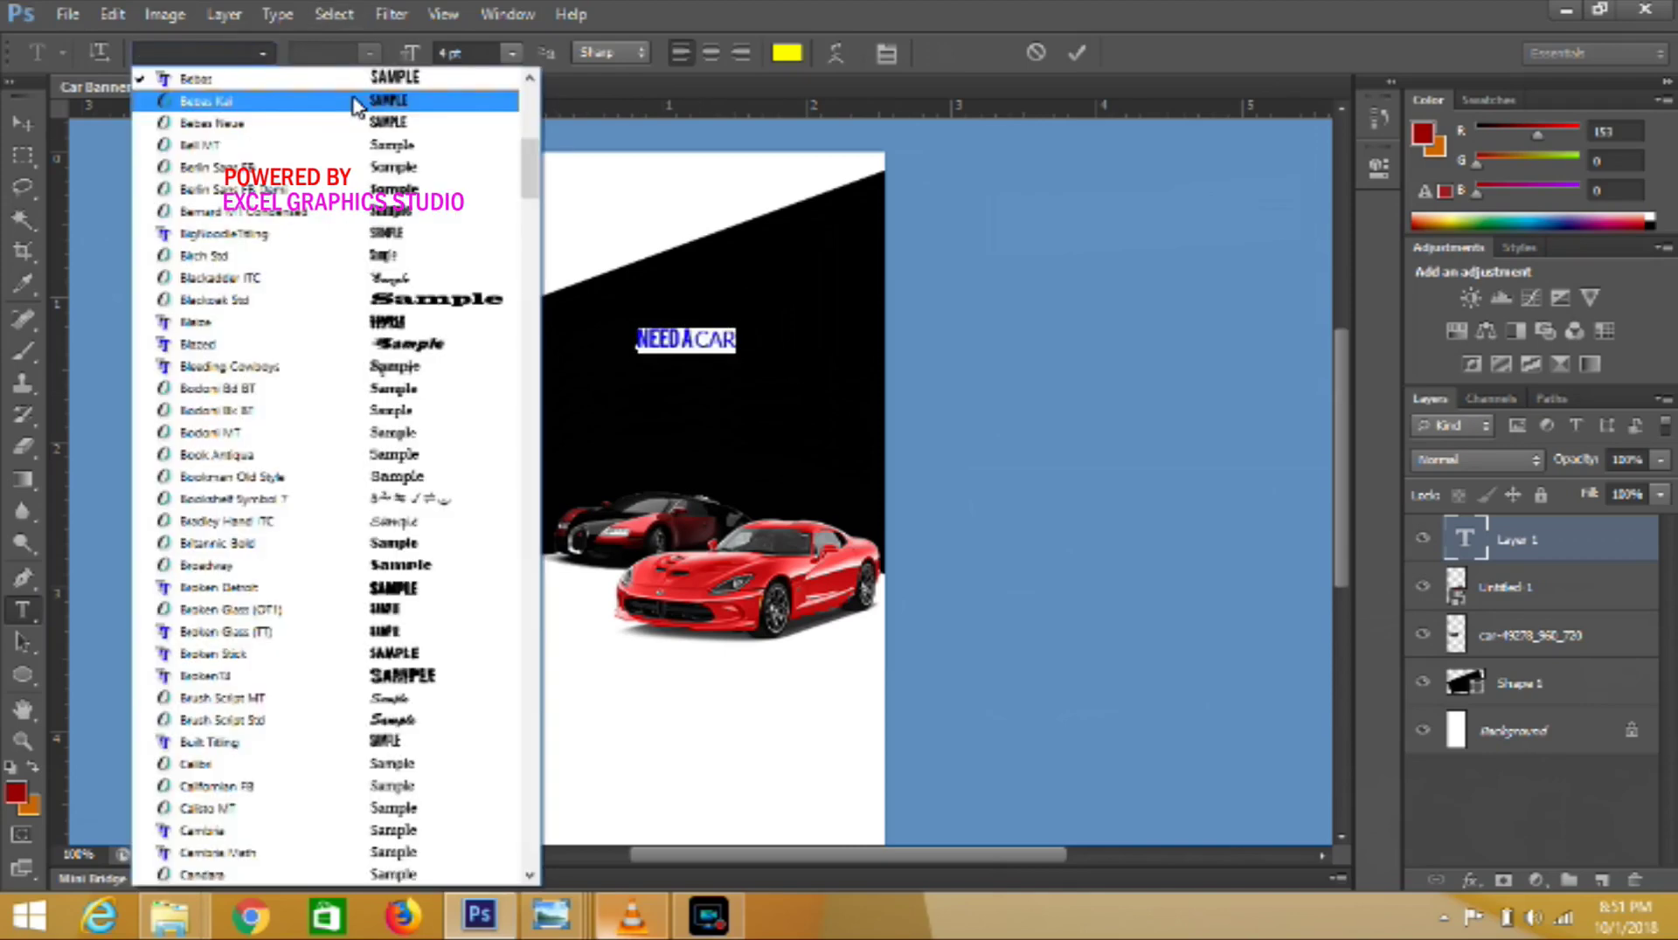
click(352, 101)
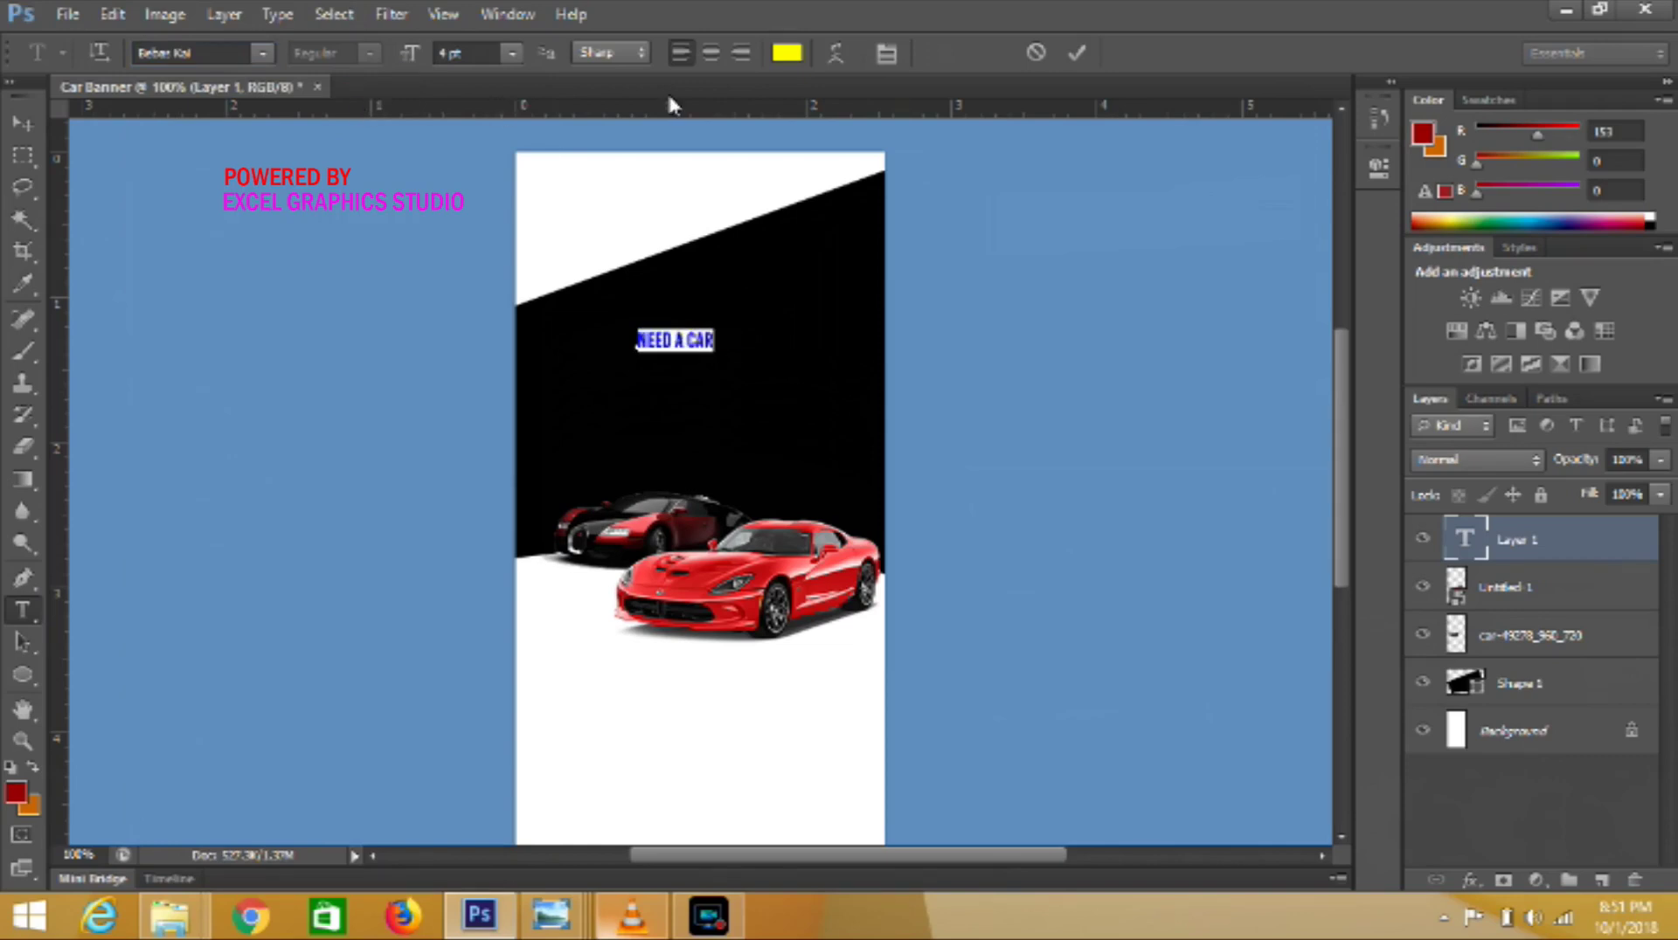
- Set the headline size to 11 pt, remove a stray '?', and commit the text
drag(406, 56, 411, 56)
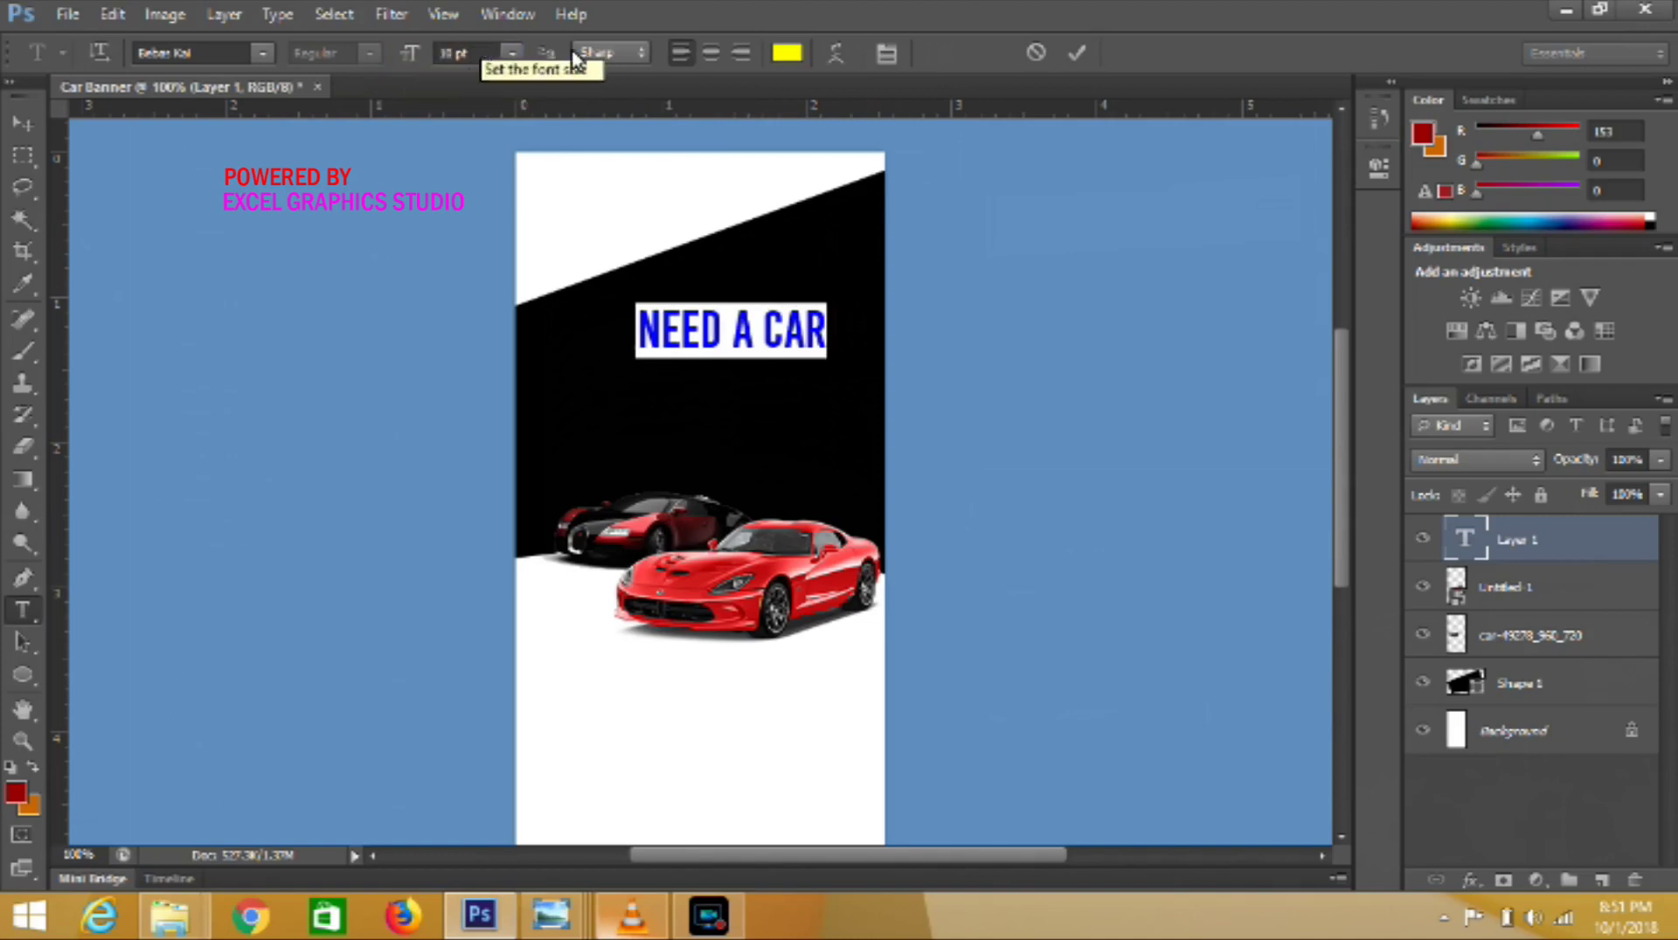
drag(404, 63, 407, 66)
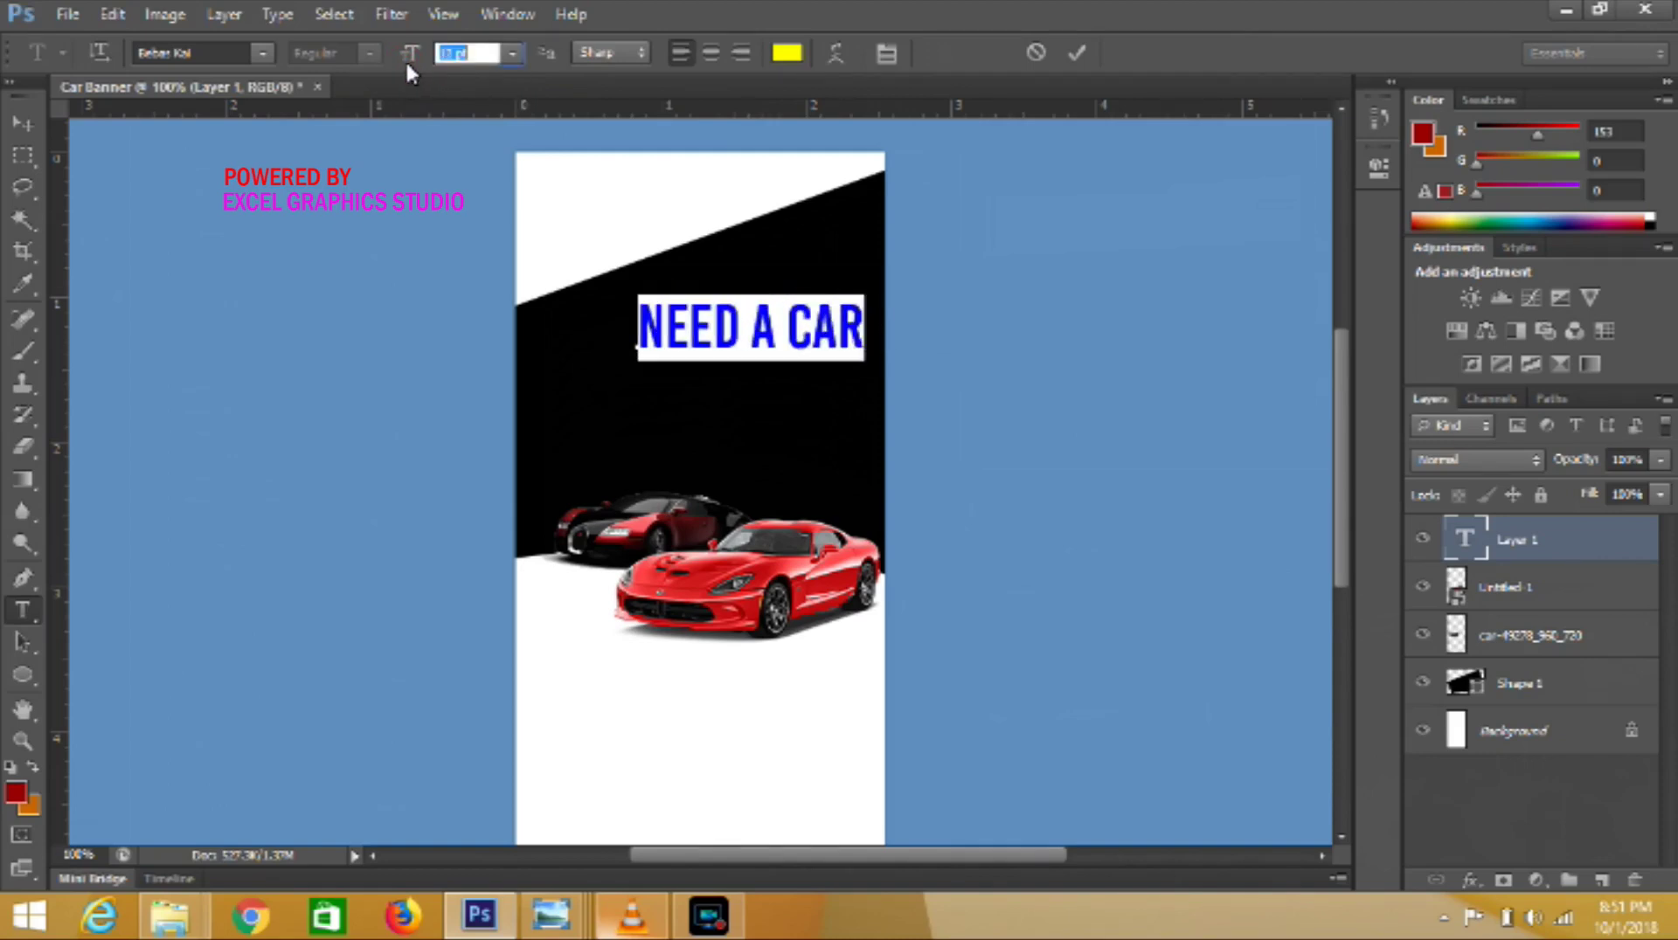
text(11)
key(Return)
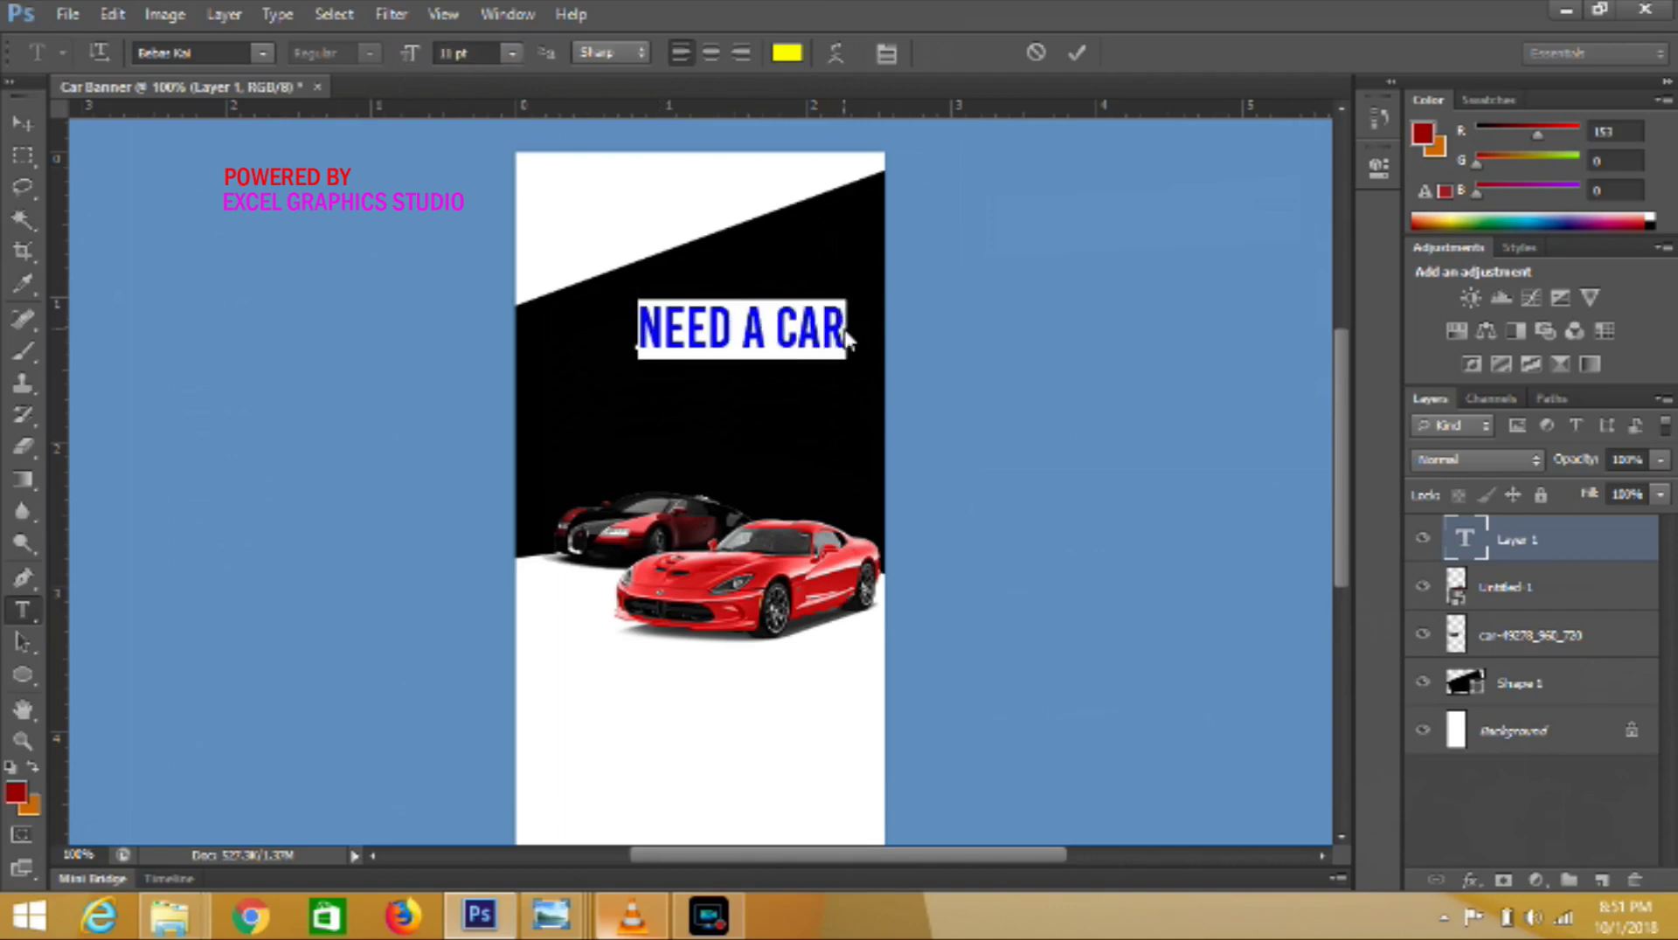
click(844, 332)
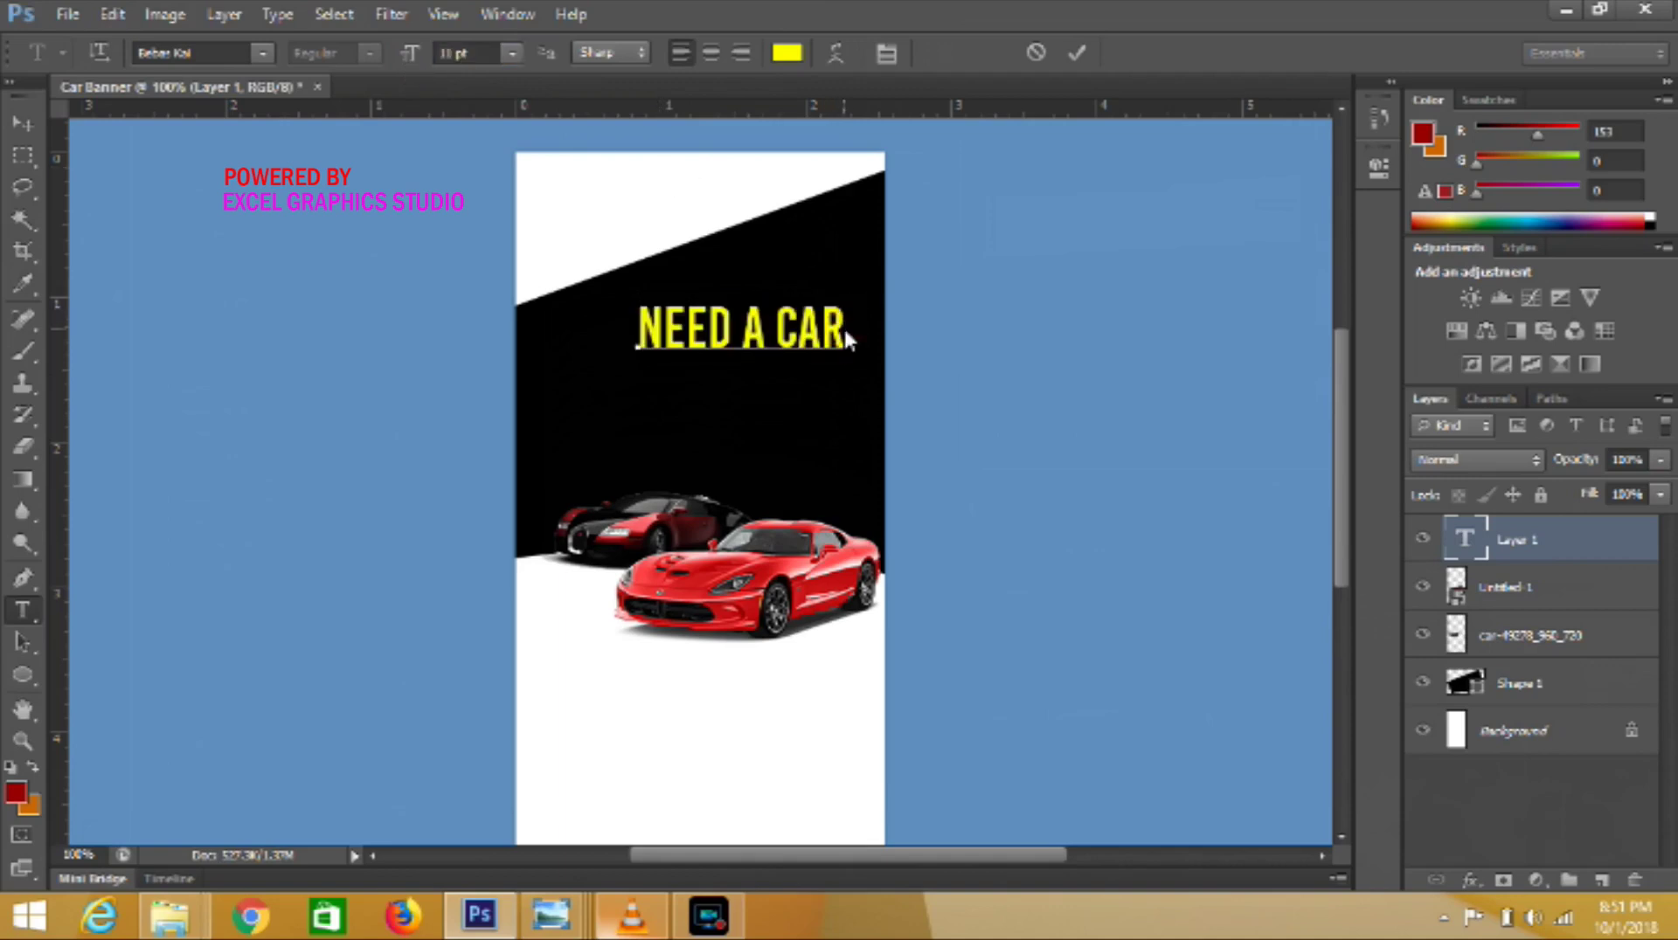
key(Home)
text(?)
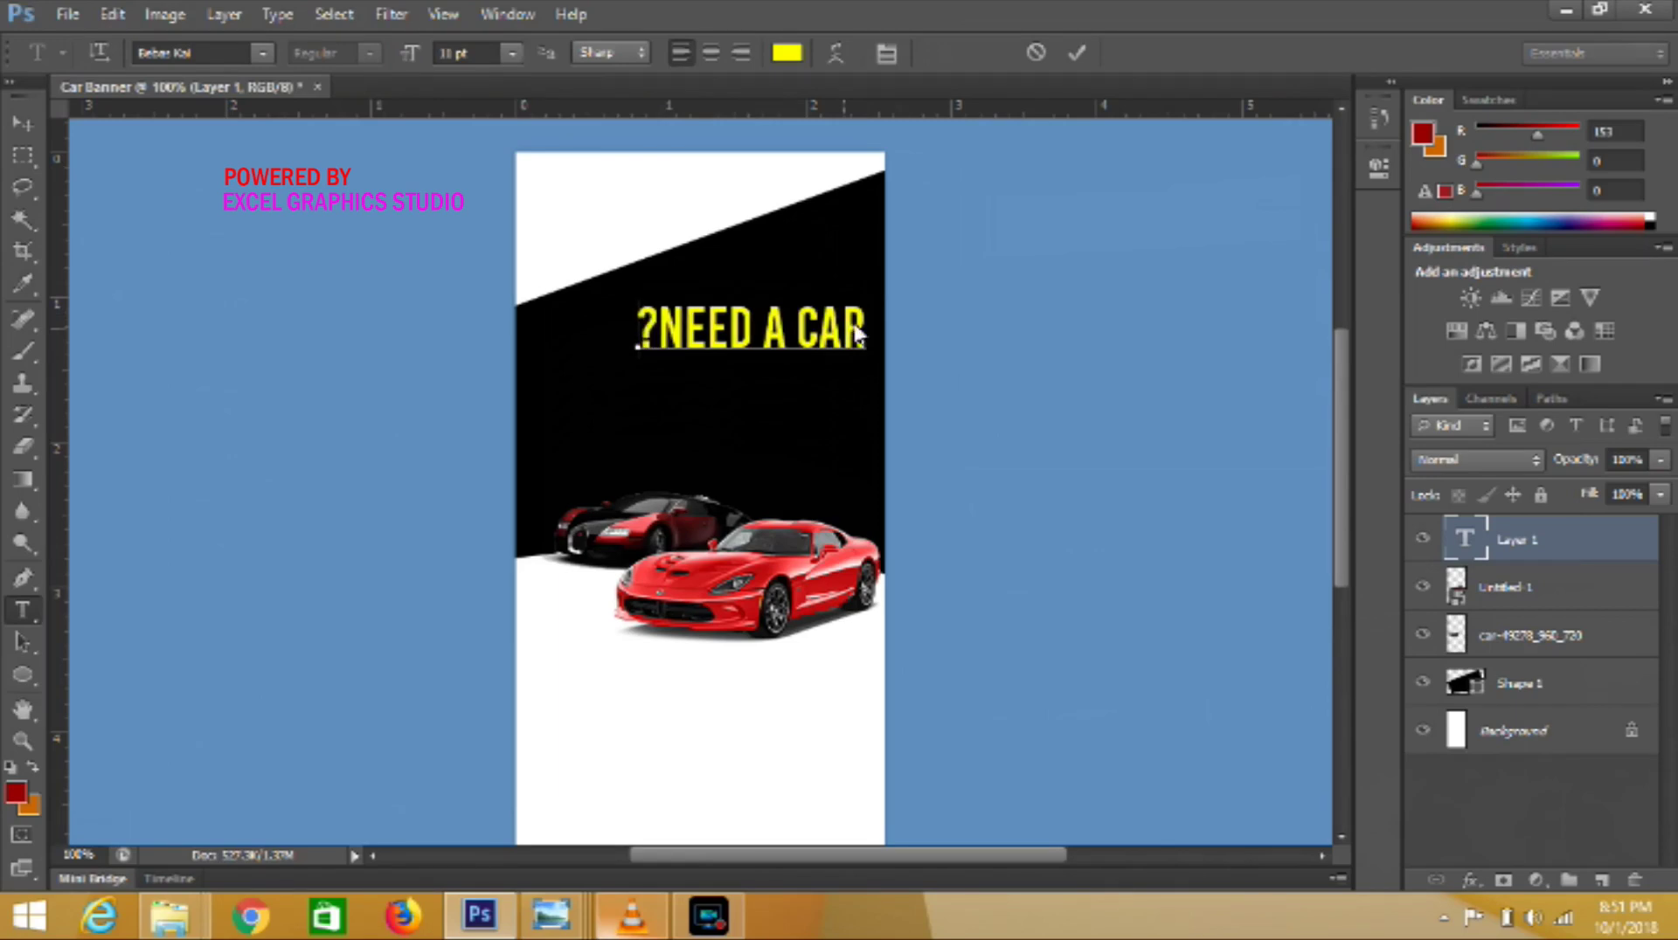
key(BackSpace)
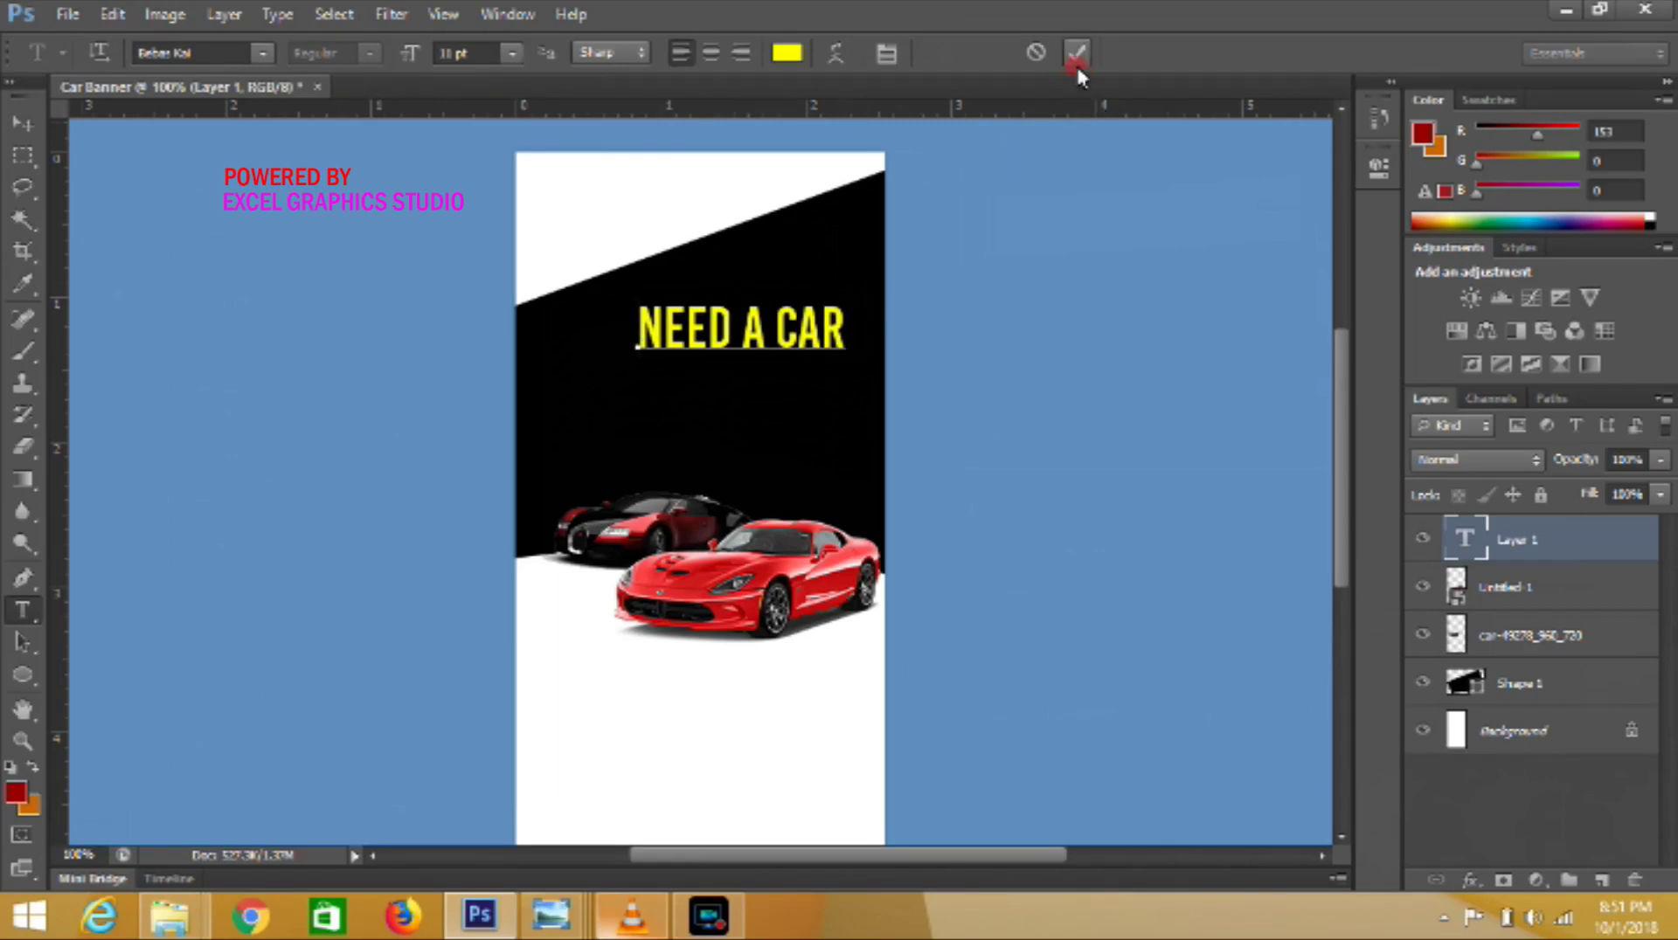
click(1075, 59)
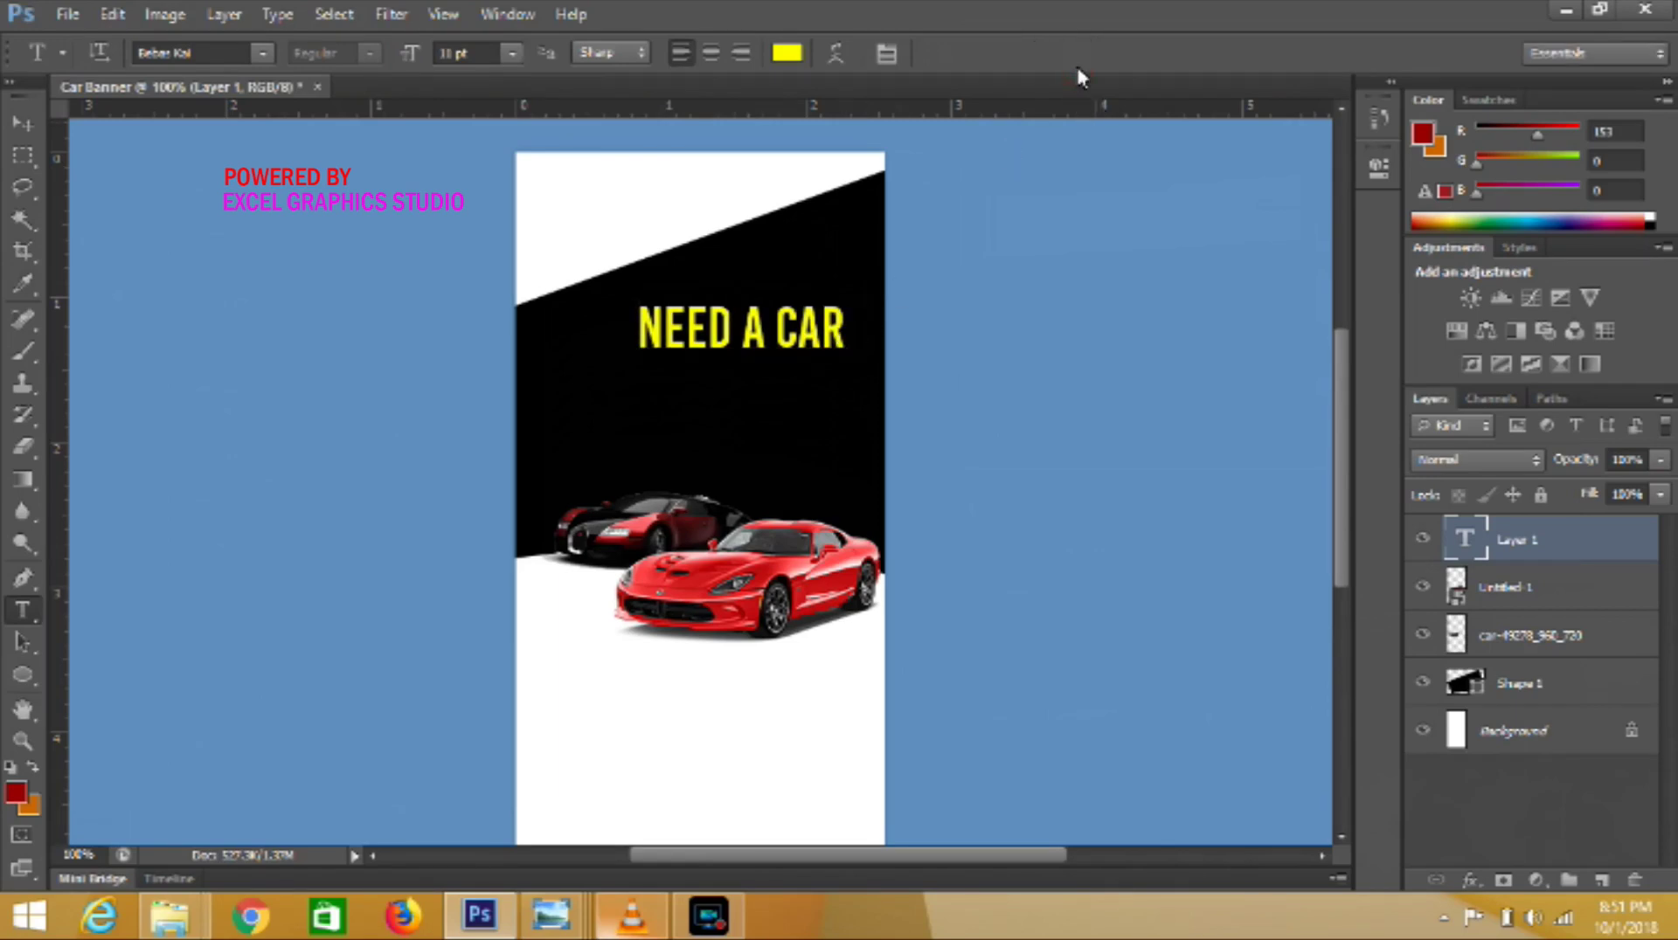
- Add a '?' text layer below the headline, coloured pure red ff0000
click(1605, 881)
click(802, 421)
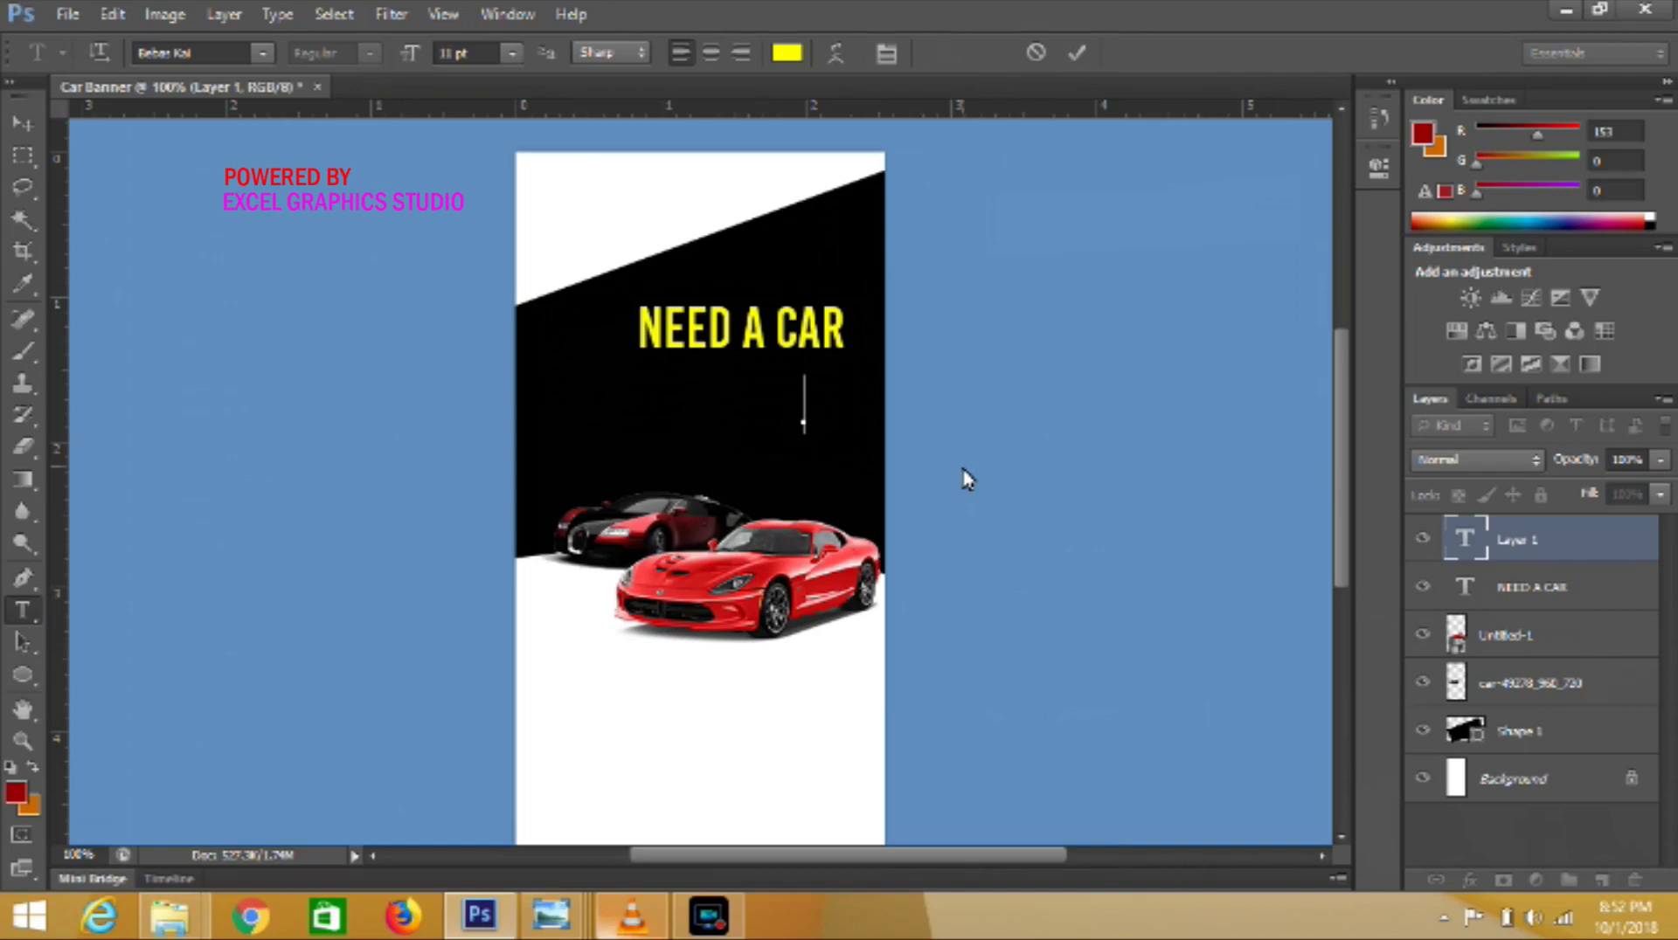
text(?)
key(ctrl+a)
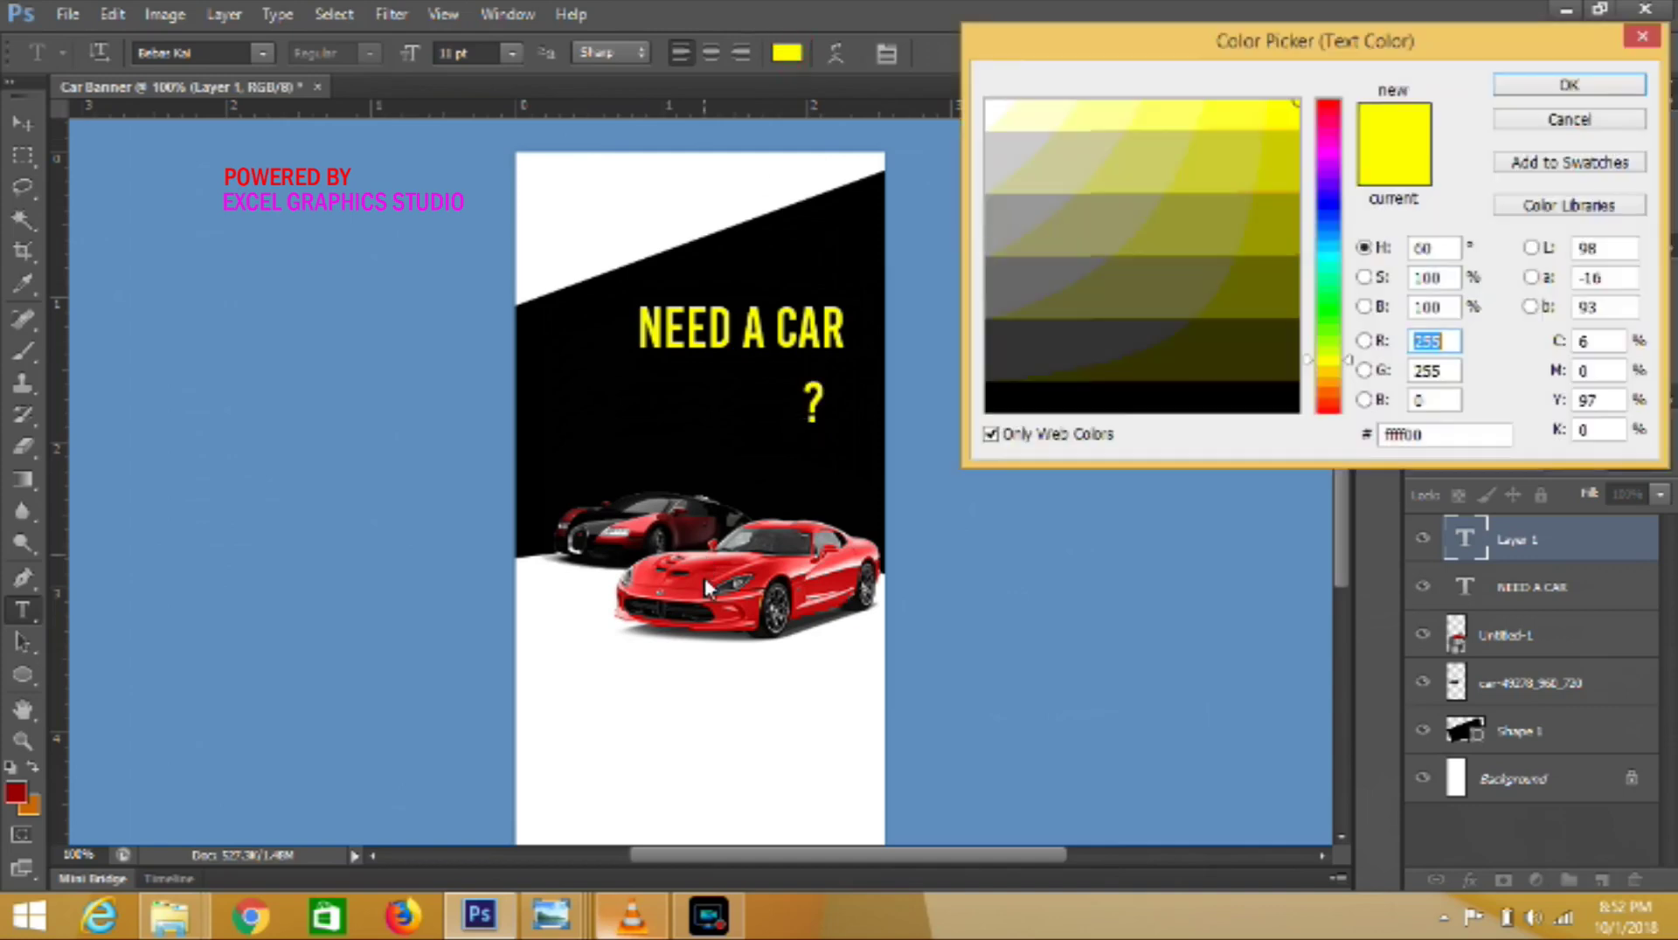
click(1258, 162)
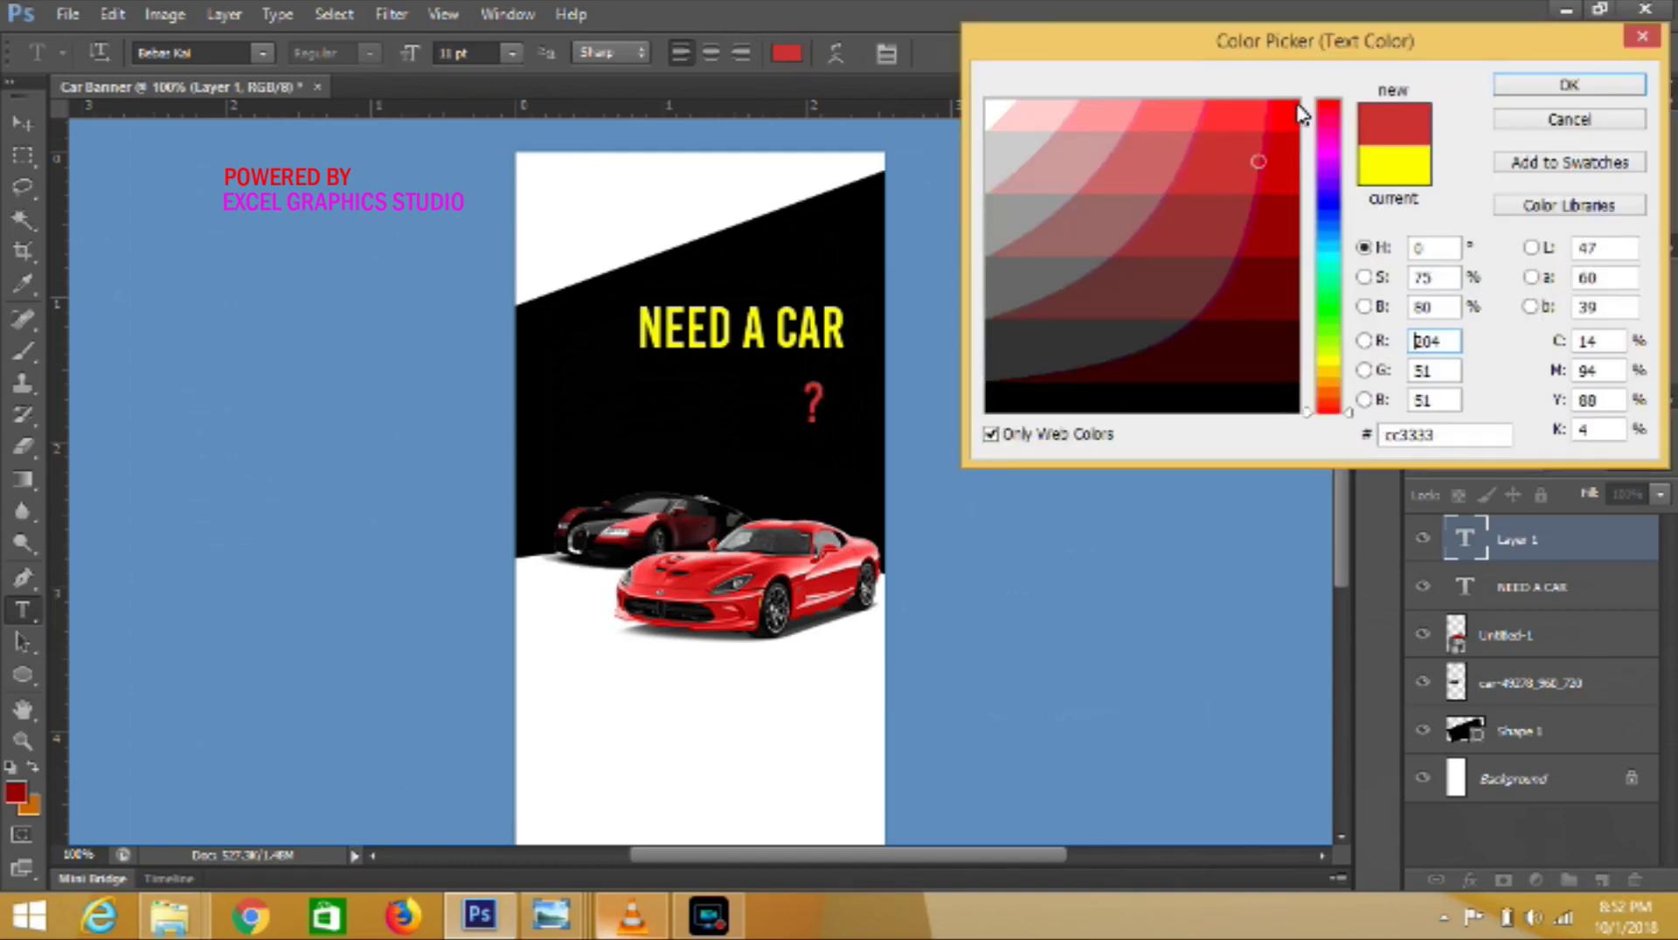
click(1295, 104)
click(1553, 87)
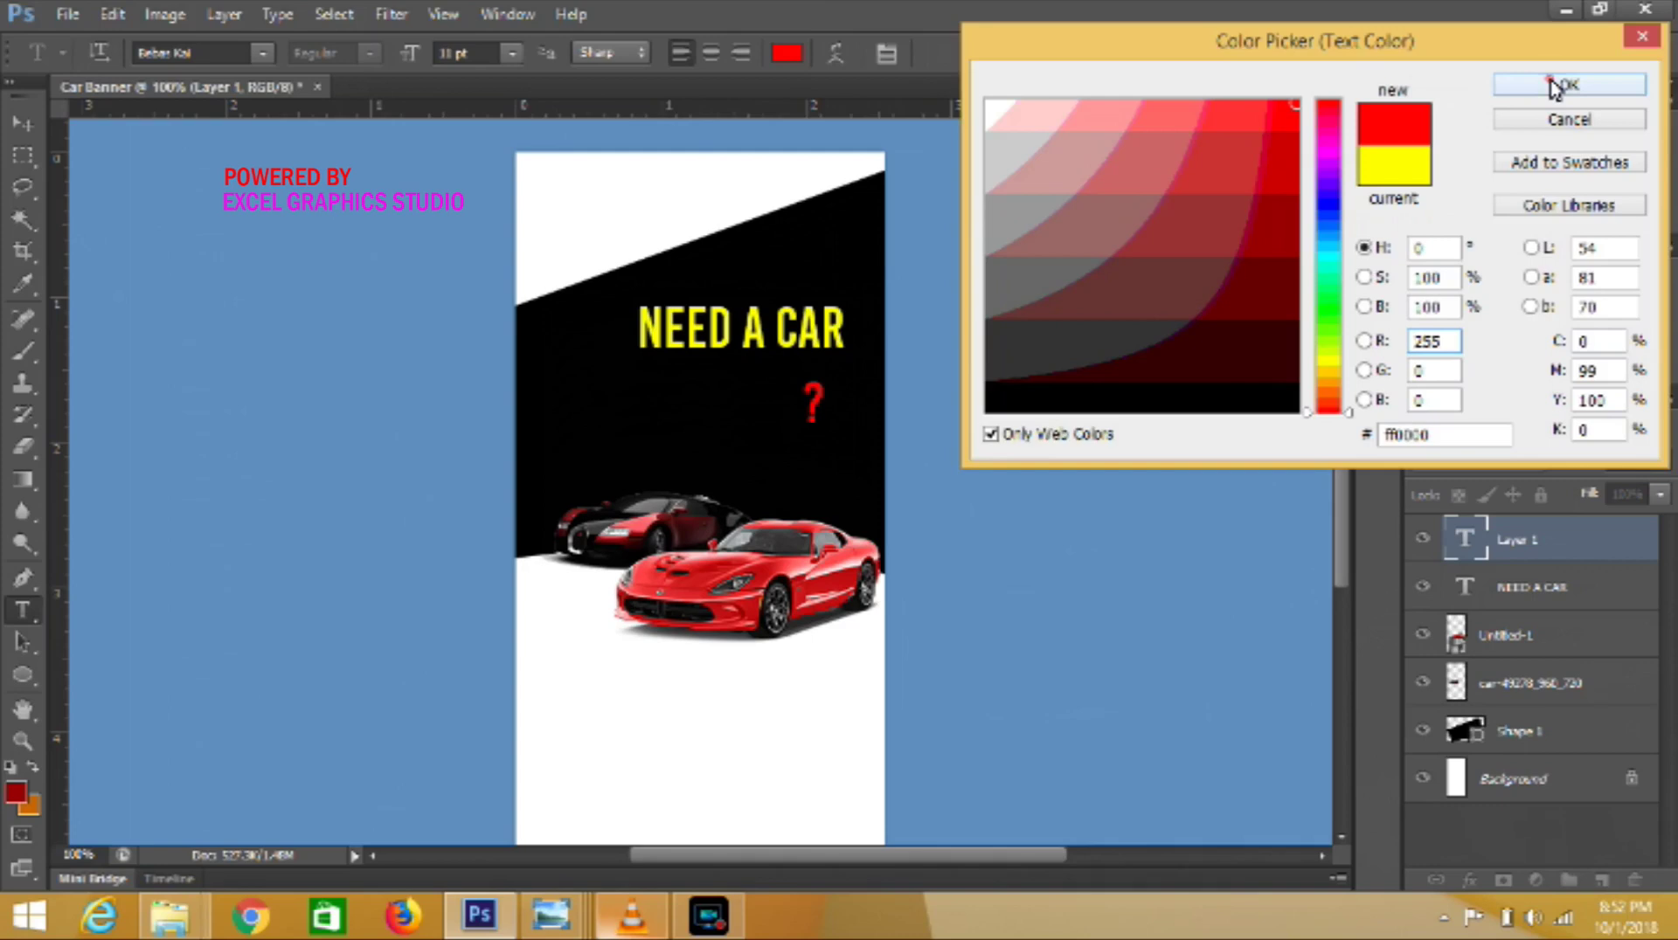
click(1080, 52)
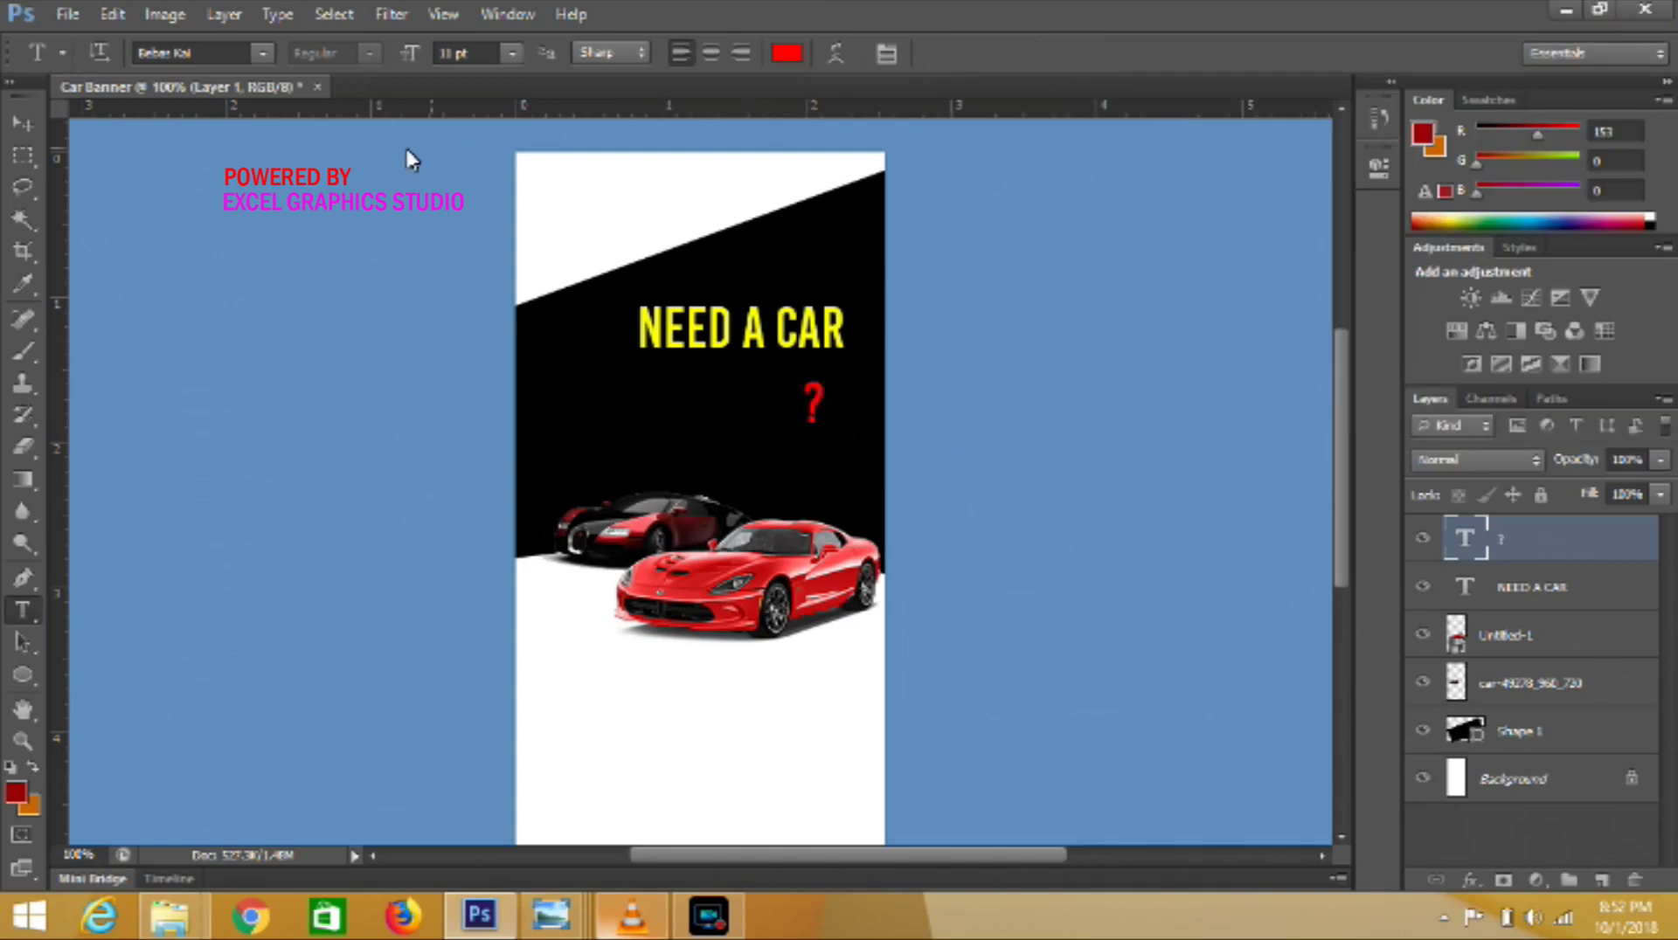
click(23, 124)
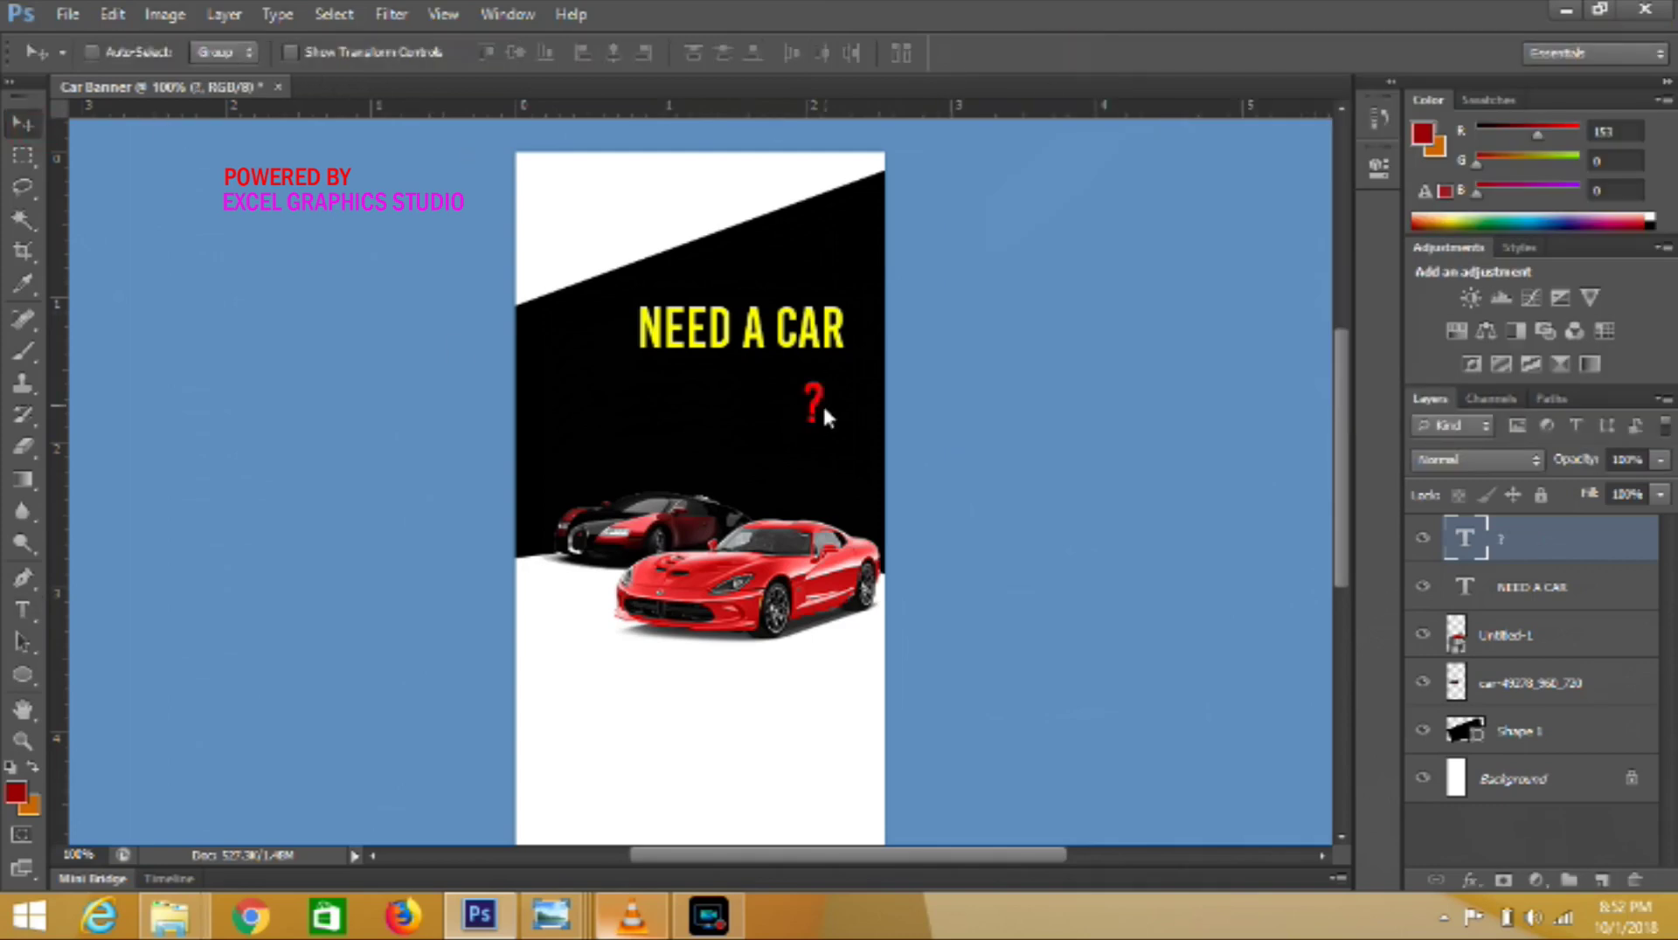
- Place the red '?' right after NEED A CAR and nudge both text layers left and up
drag(820, 393, 862, 327)
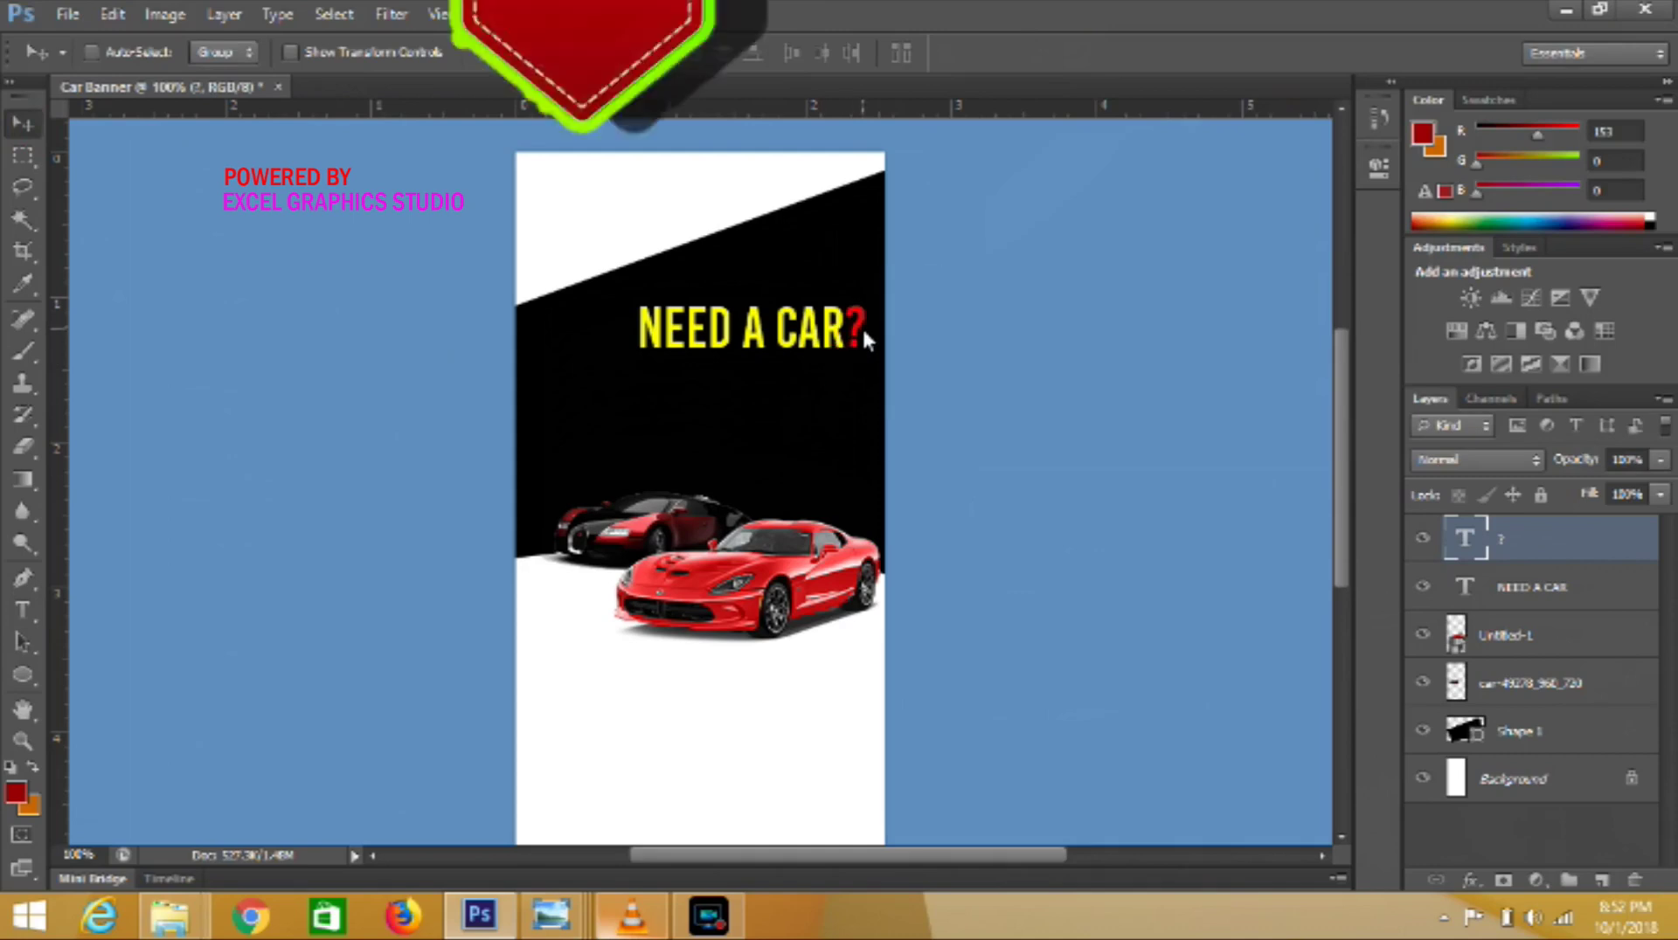
shift+click(1534, 579)
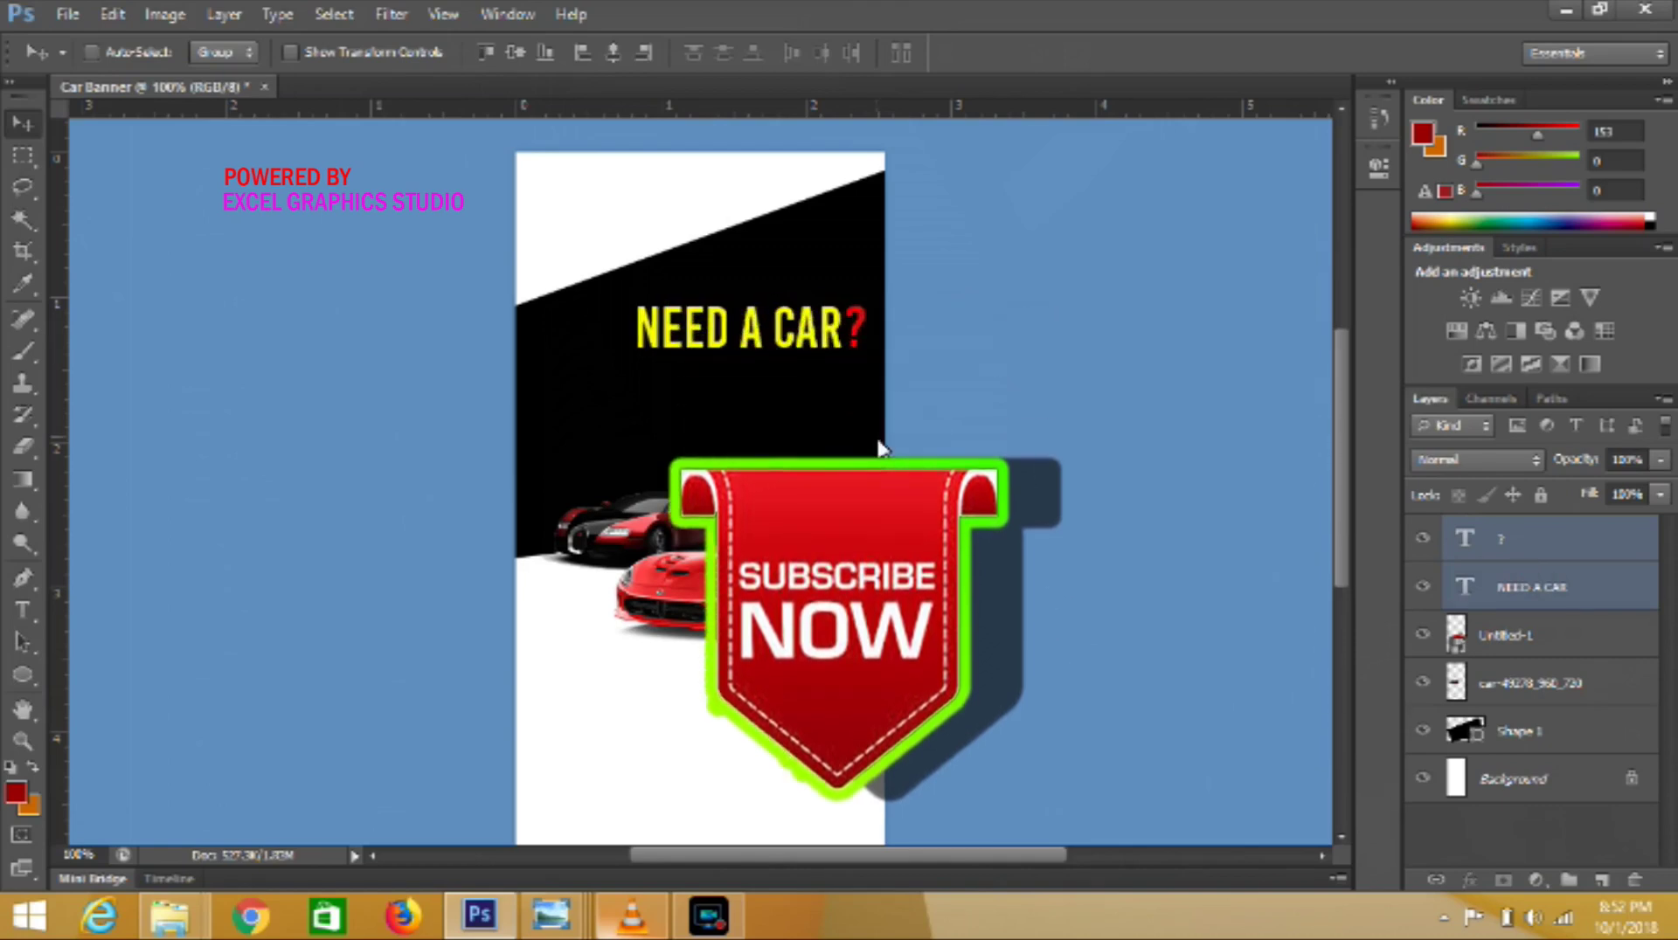
key(Left)
key(Left)
key(Left)
key(Left)
key(Left)
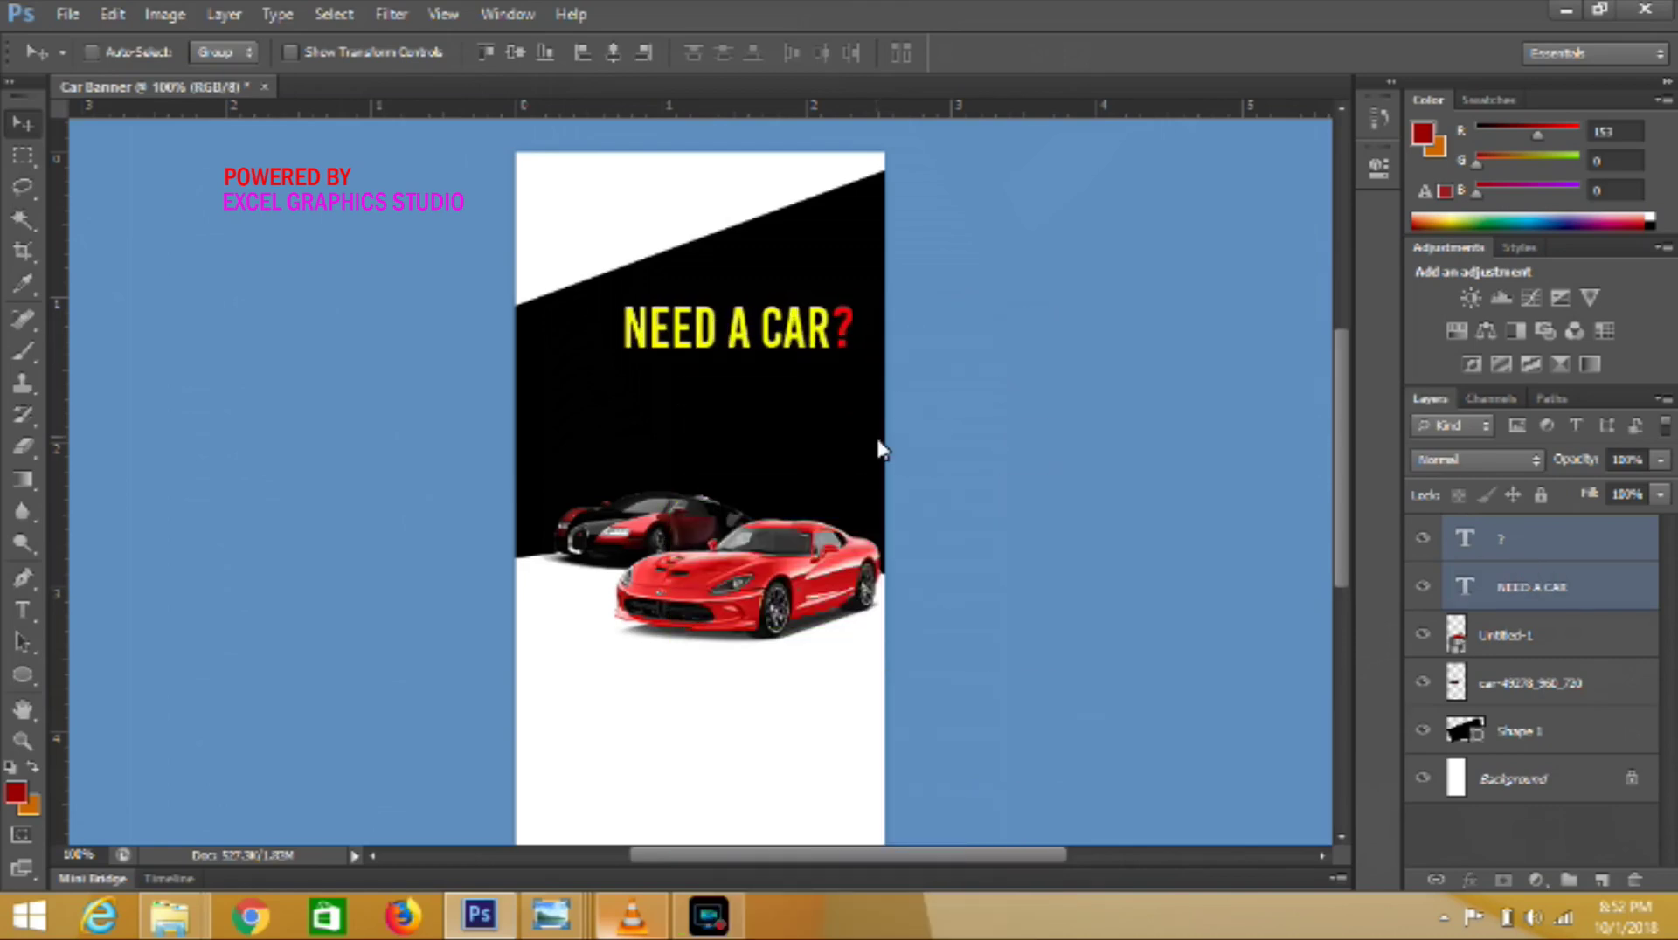
key(Left)
key(Left)
key(Left)
key(Left)
key(Left)
key(Left)
key(Left)
key(Left)
key(Left)
key(Left)
key(Left)
key(Left)
key(Up)
key(Up)
key(Up)
key(Up)
key(Up)
key(Up)
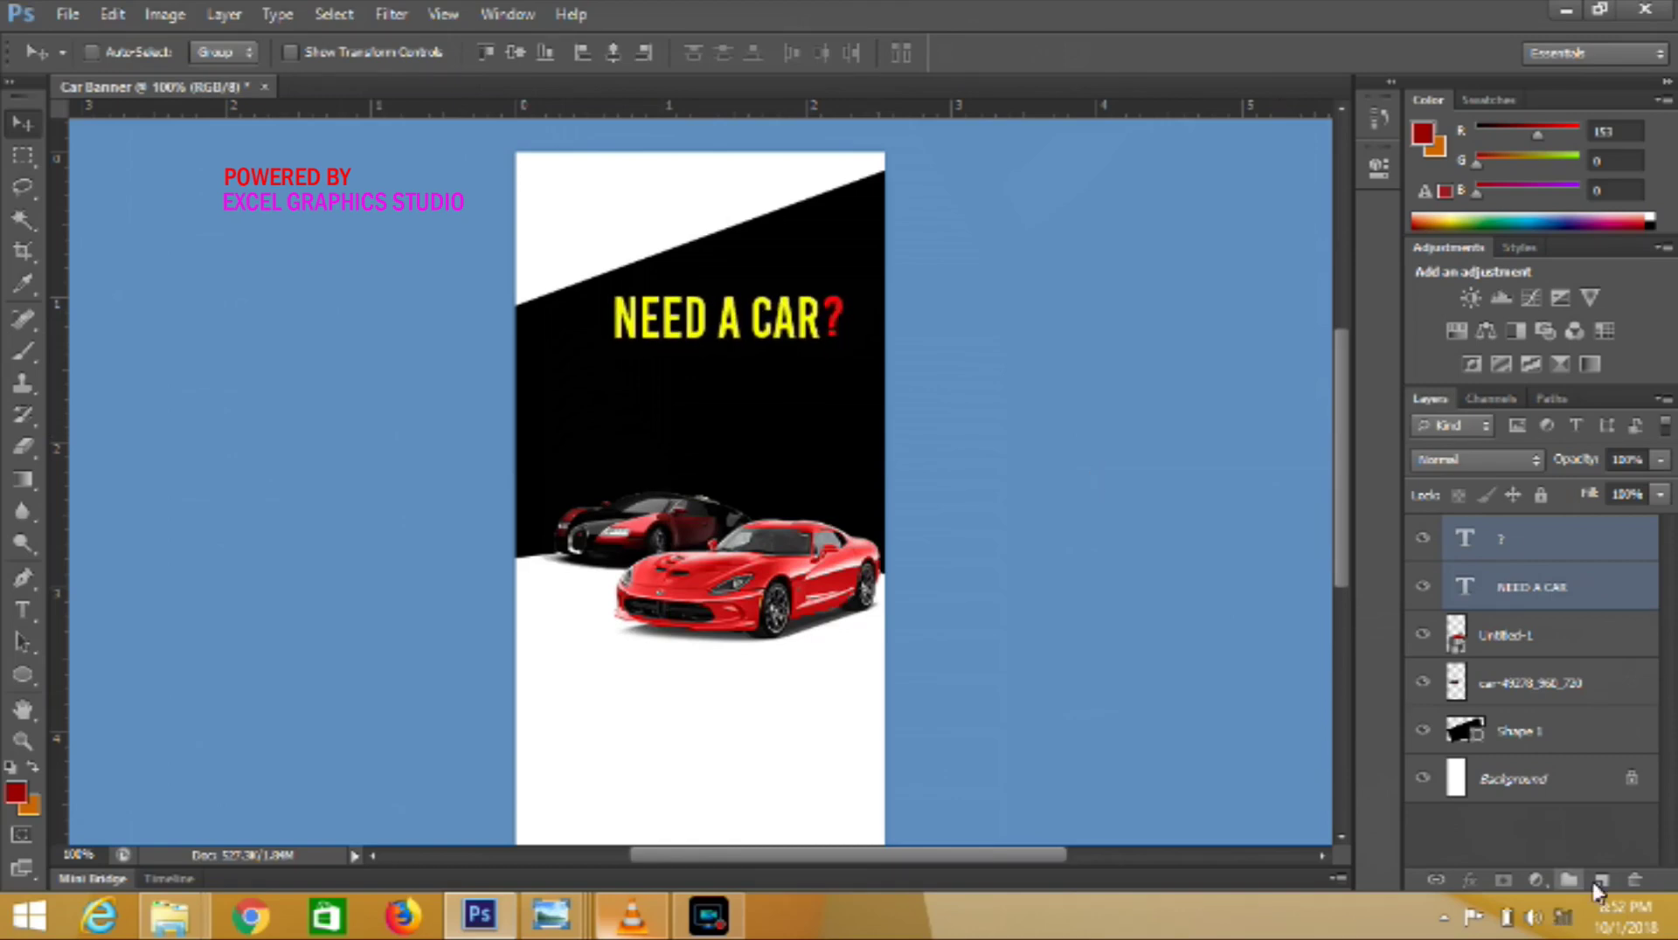
- On a new layer, type 'BIG OR SMALL' below the NEED A CAR? headline
click(1598, 881)
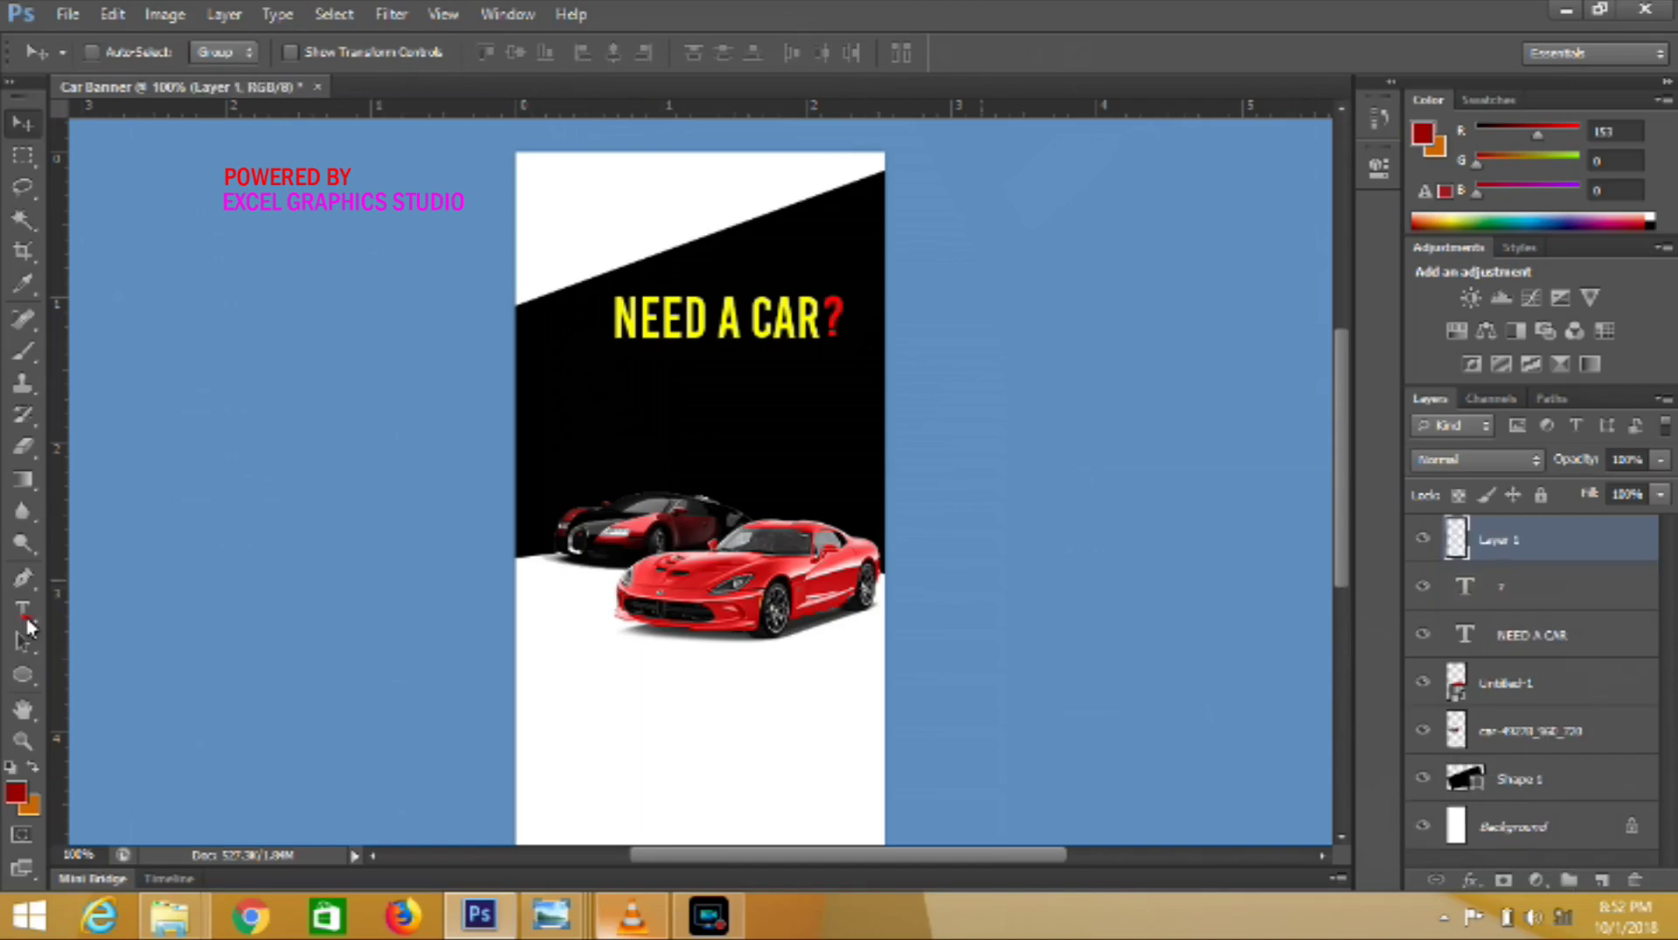
click(24, 614)
click(624, 426)
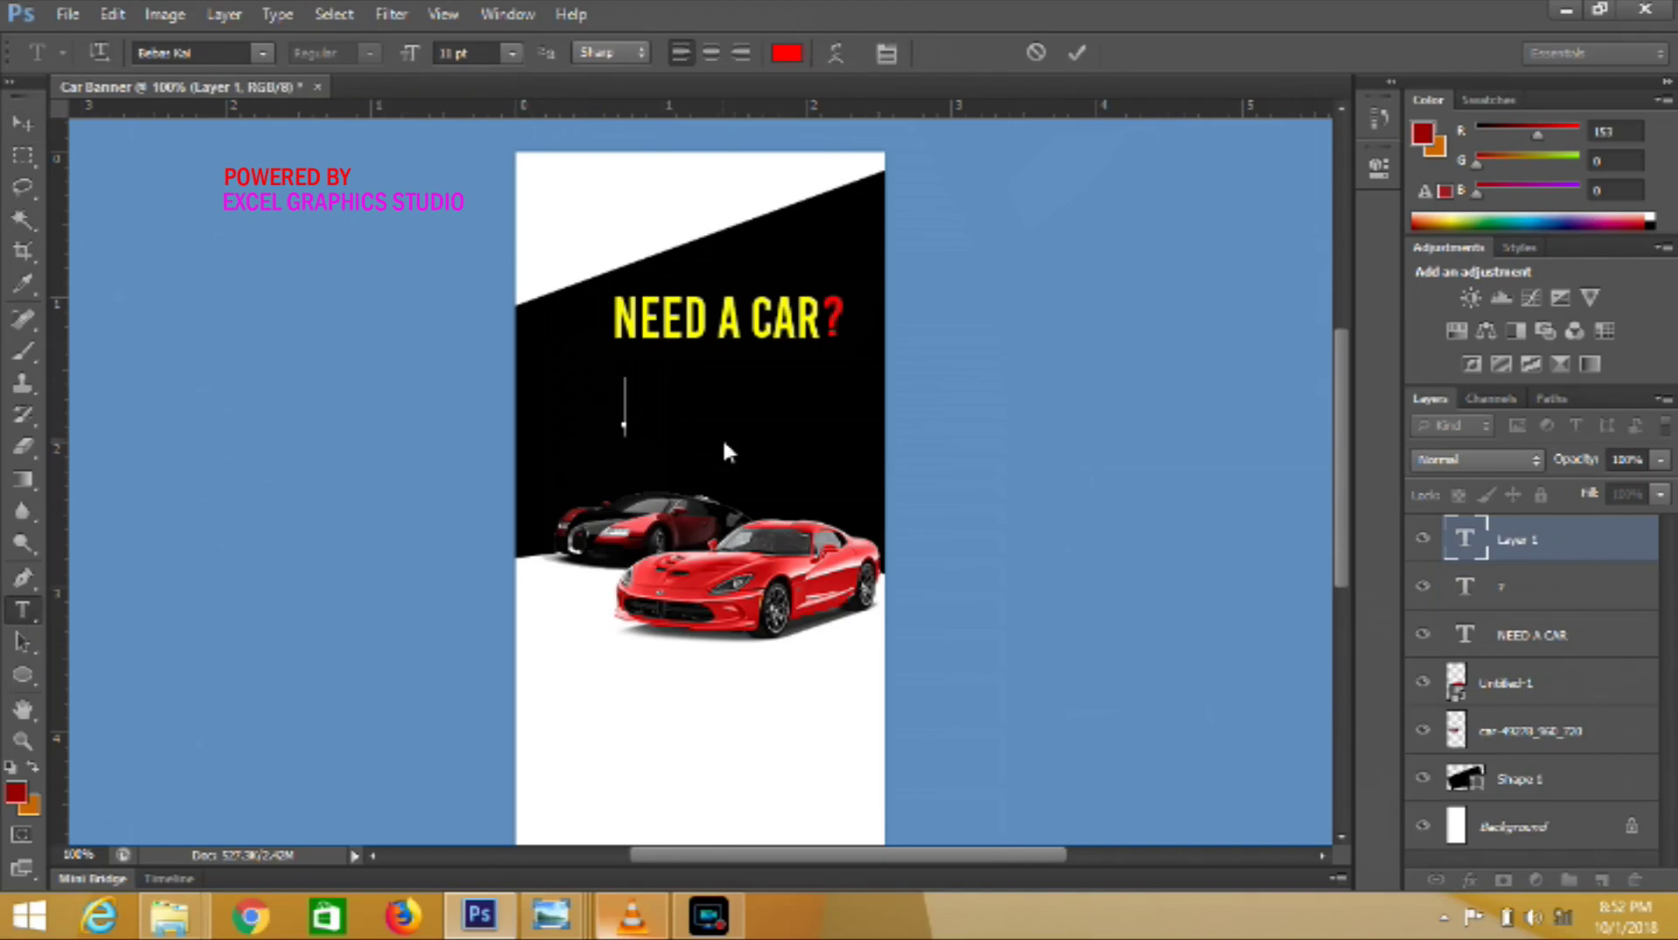
text(BI)
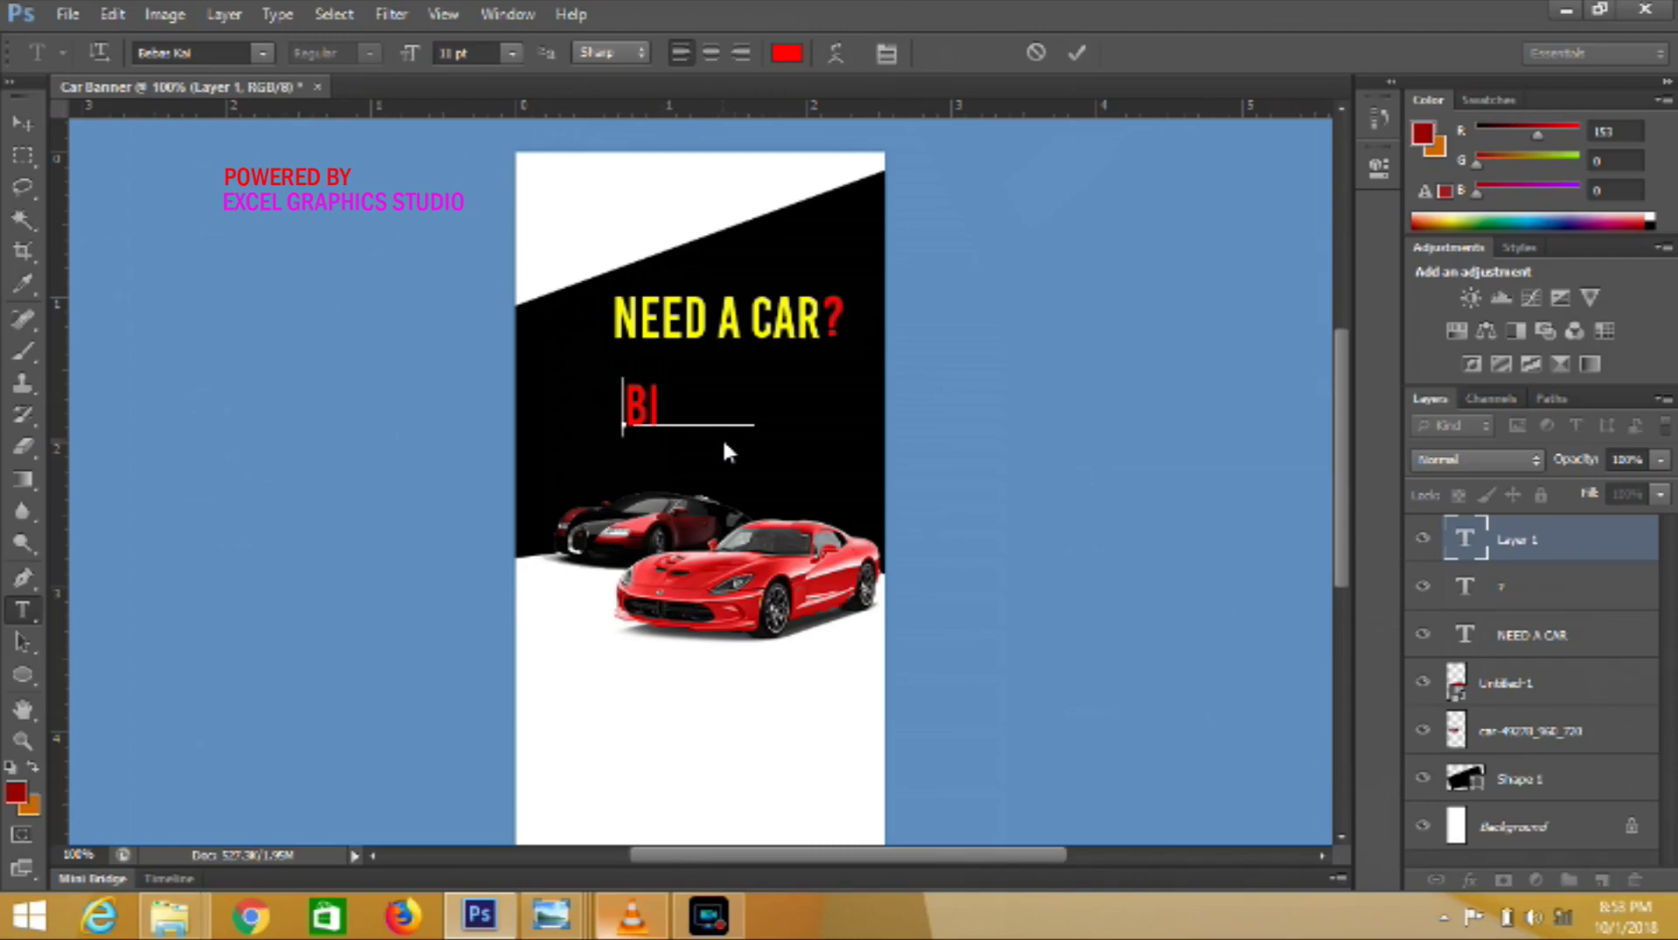
text(G OR SMALL)
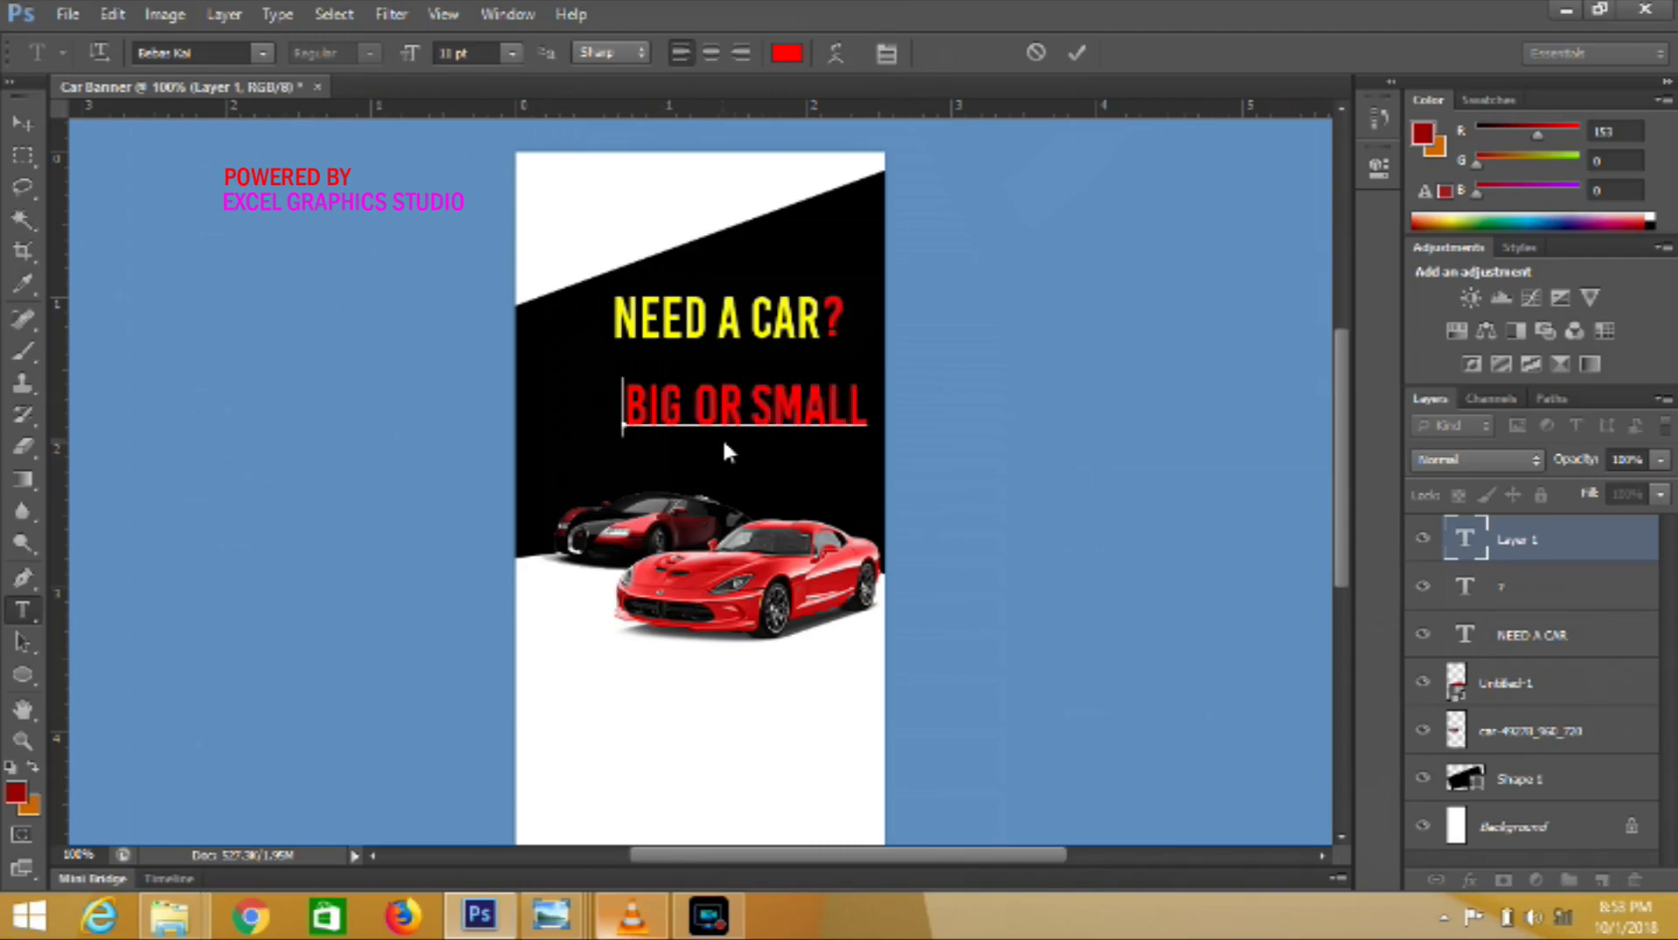
- Set BIG OR SMALL to the Wanted M54 font and shrink it from 8 pt to 5 pt
click(262, 53)
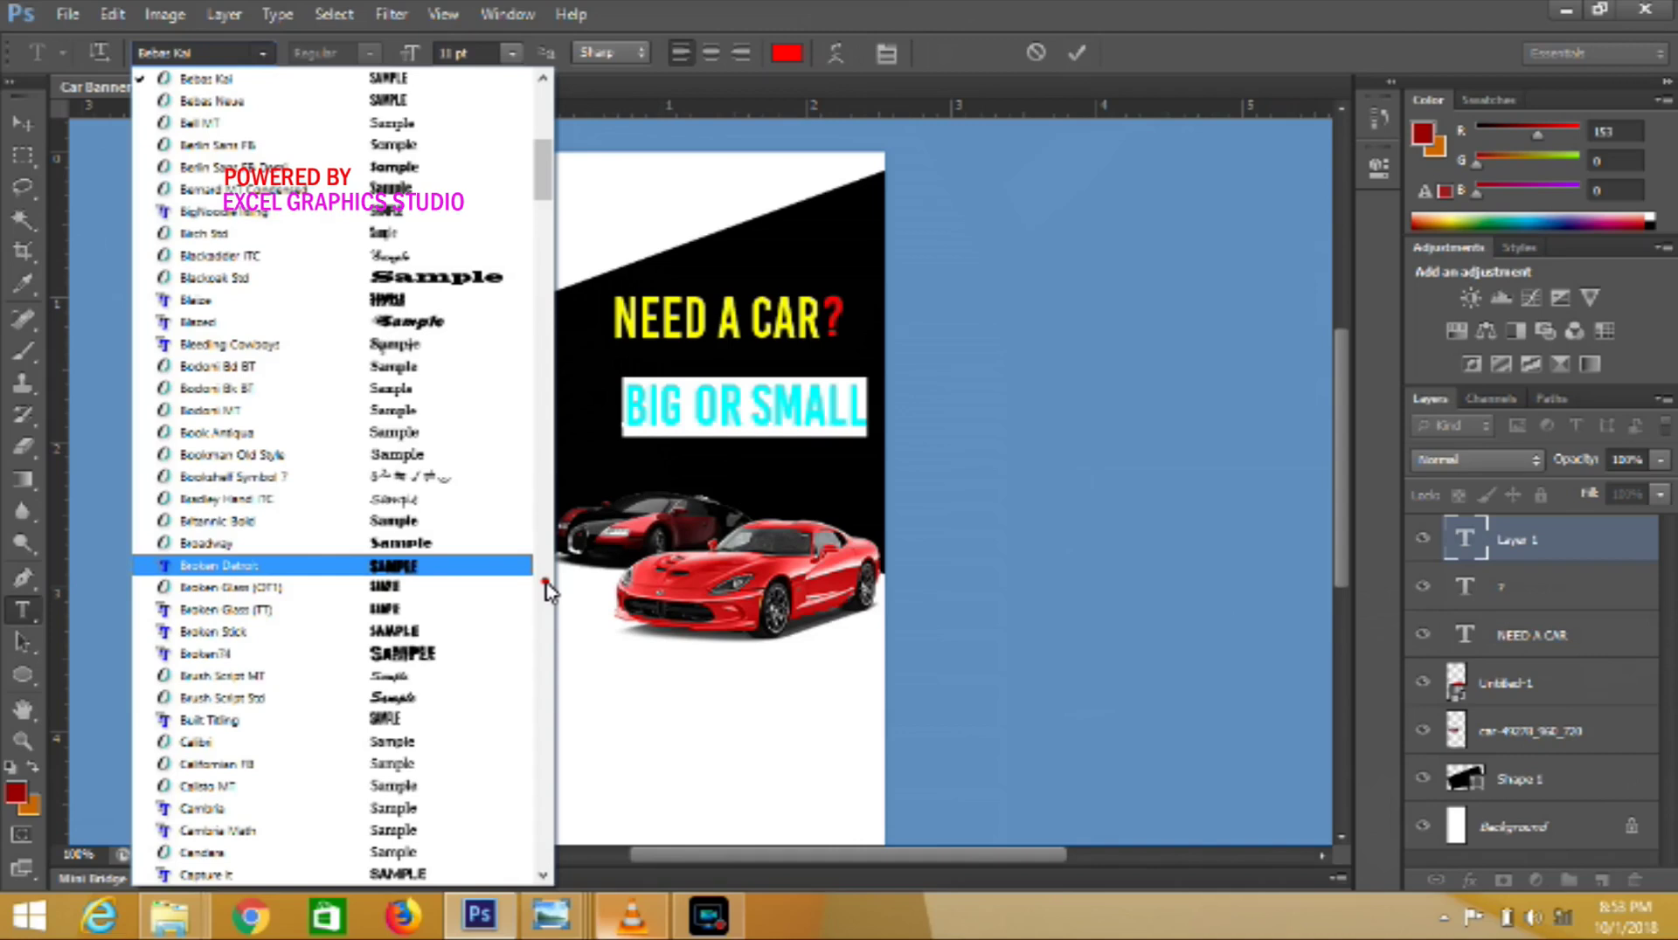
click(545, 591)
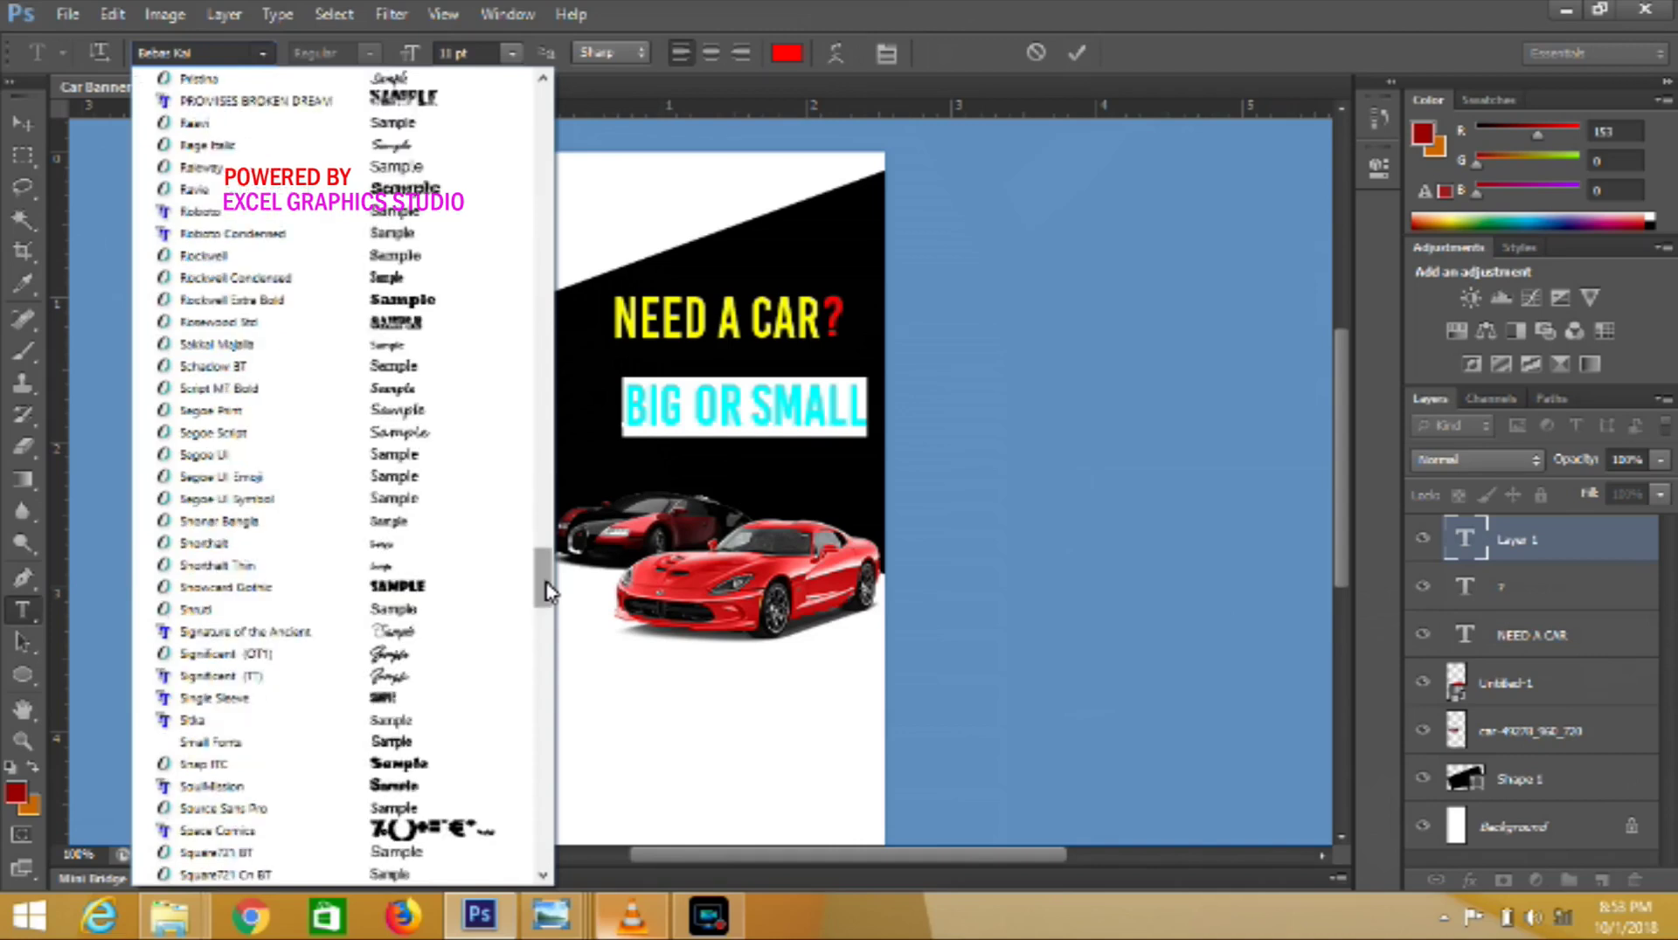
scroll(464, 592, down, 10)
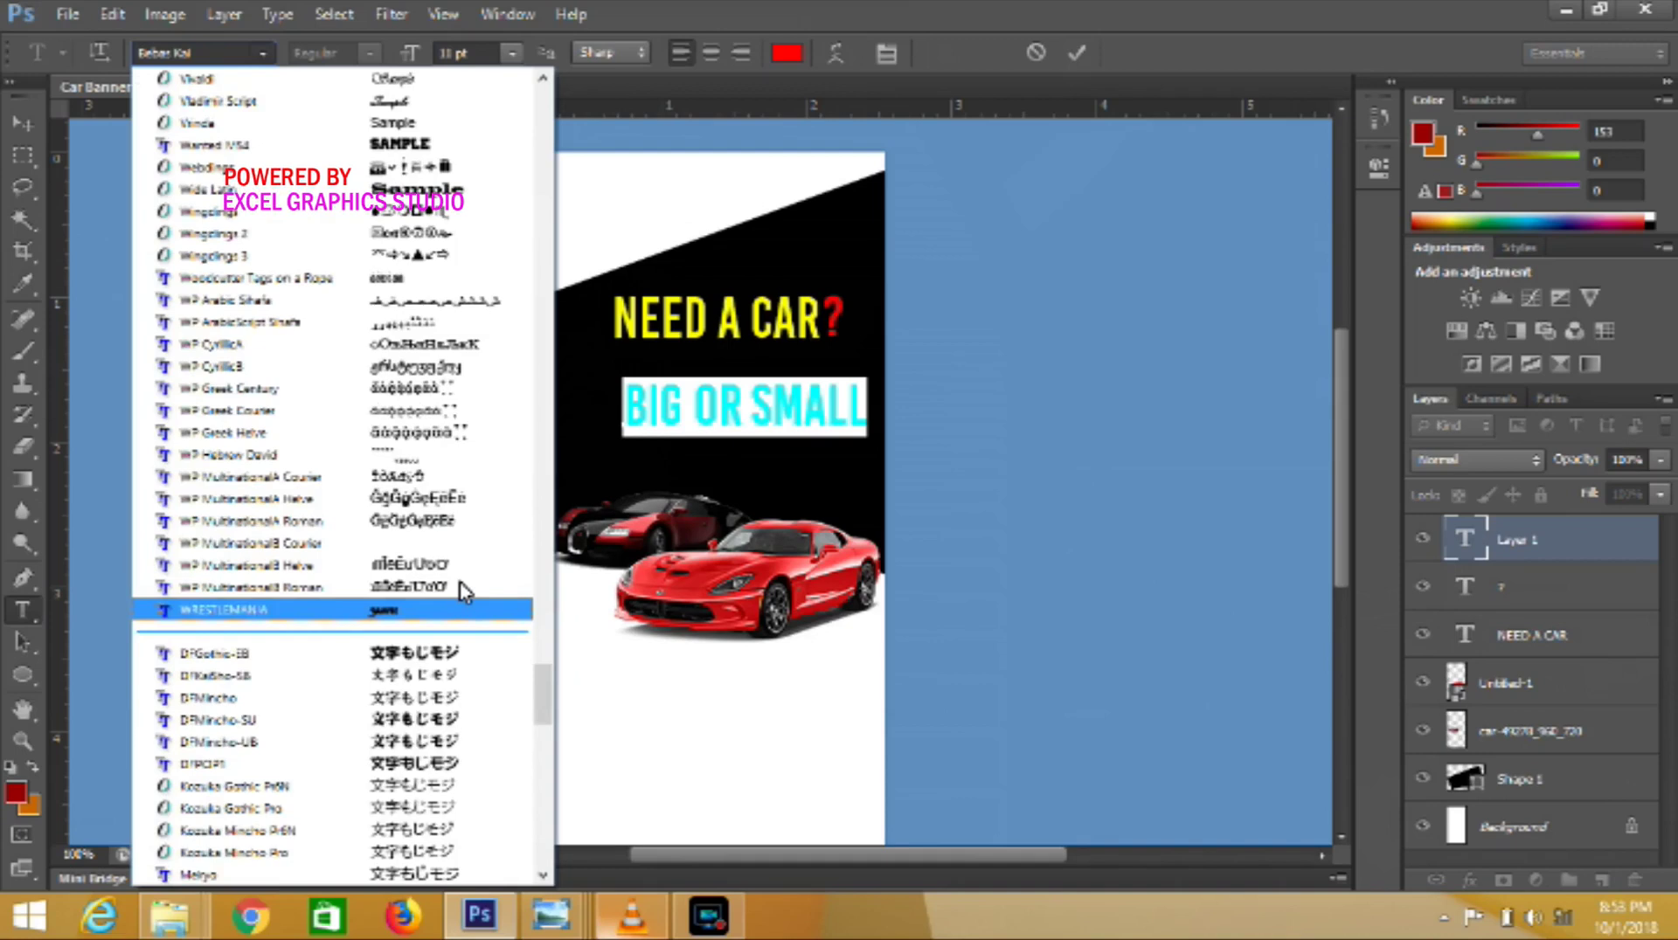
click(420, 153)
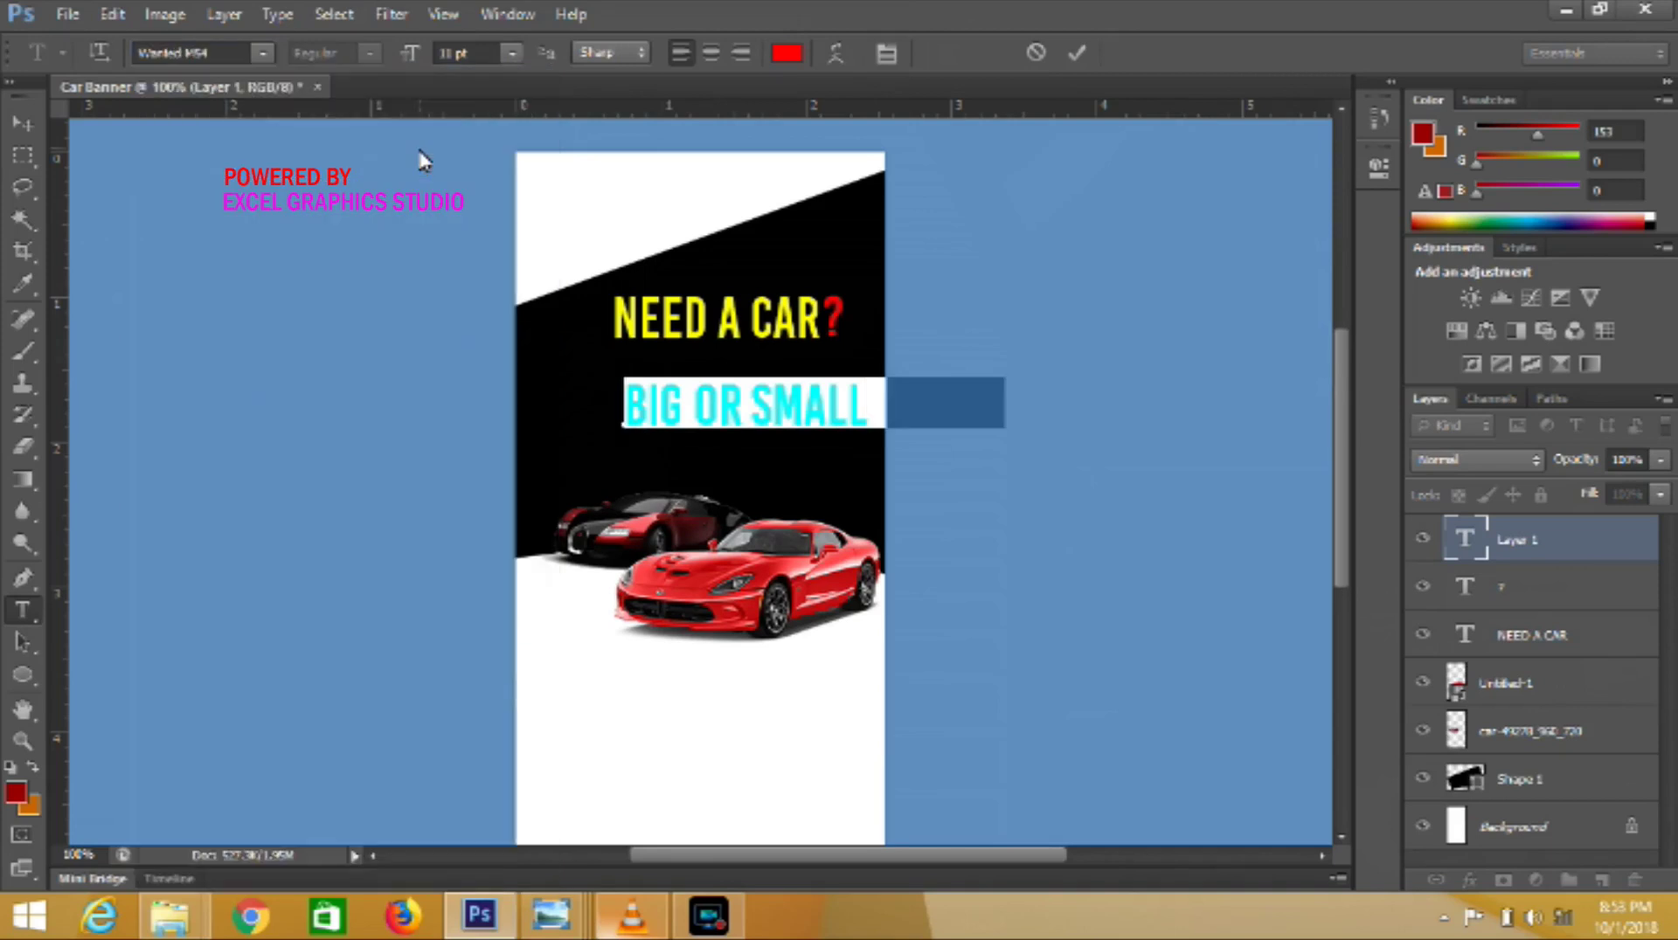
click(510, 54)
click(512, 144)
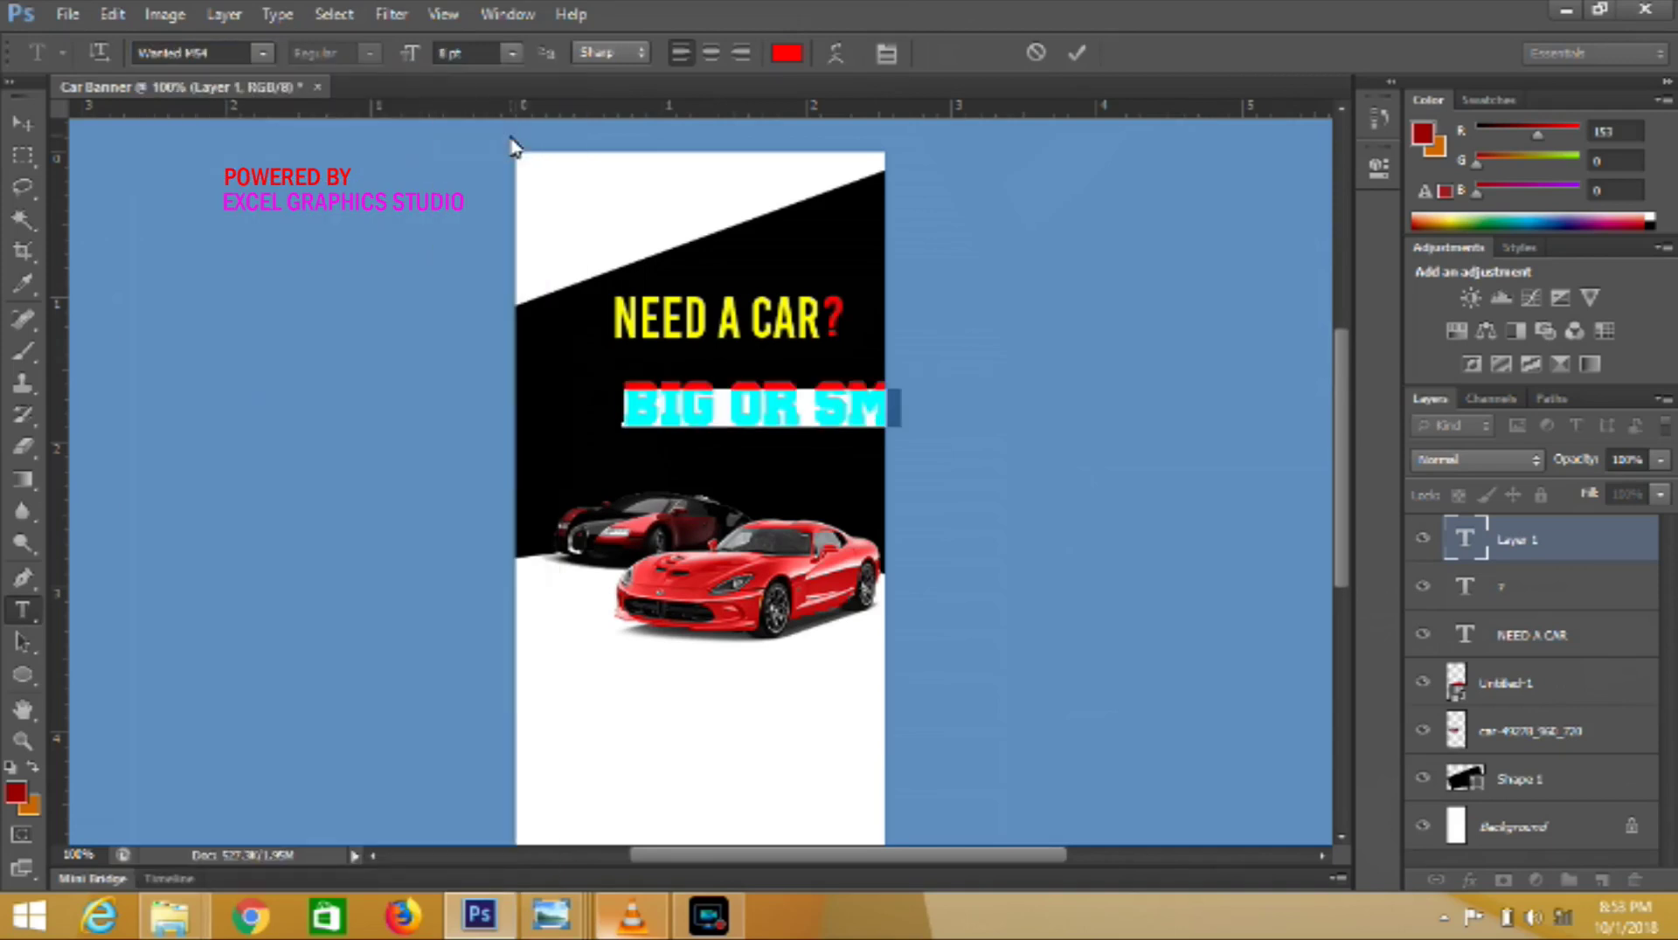
drag(410, 52, 405, 55)
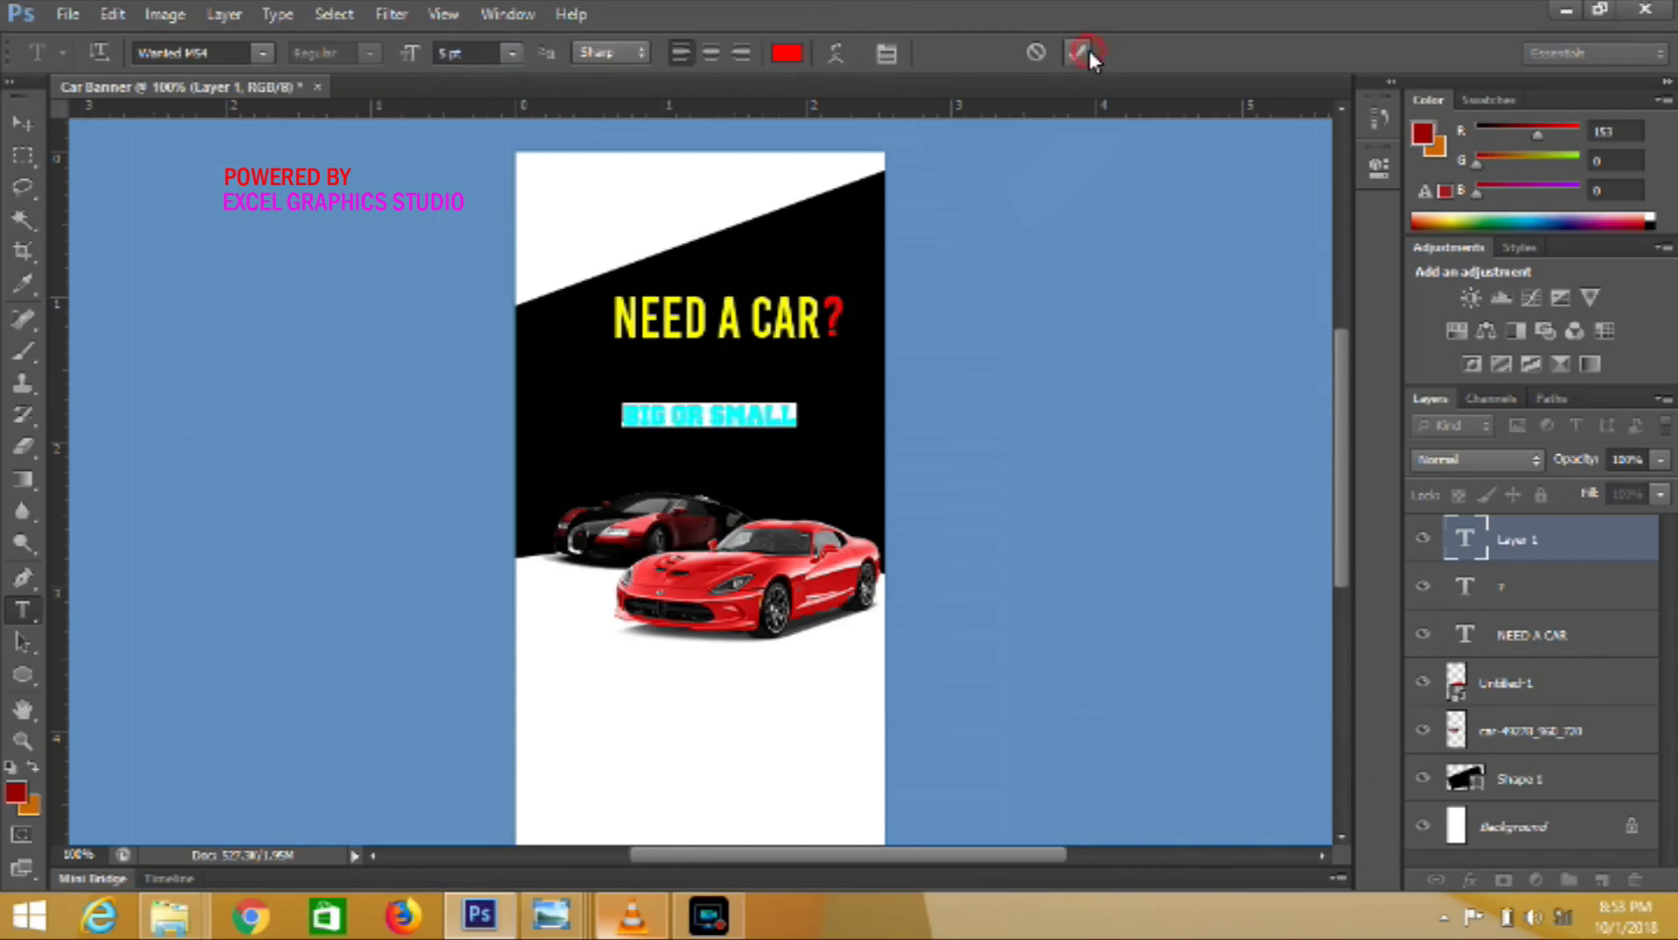
click(1088, 53)
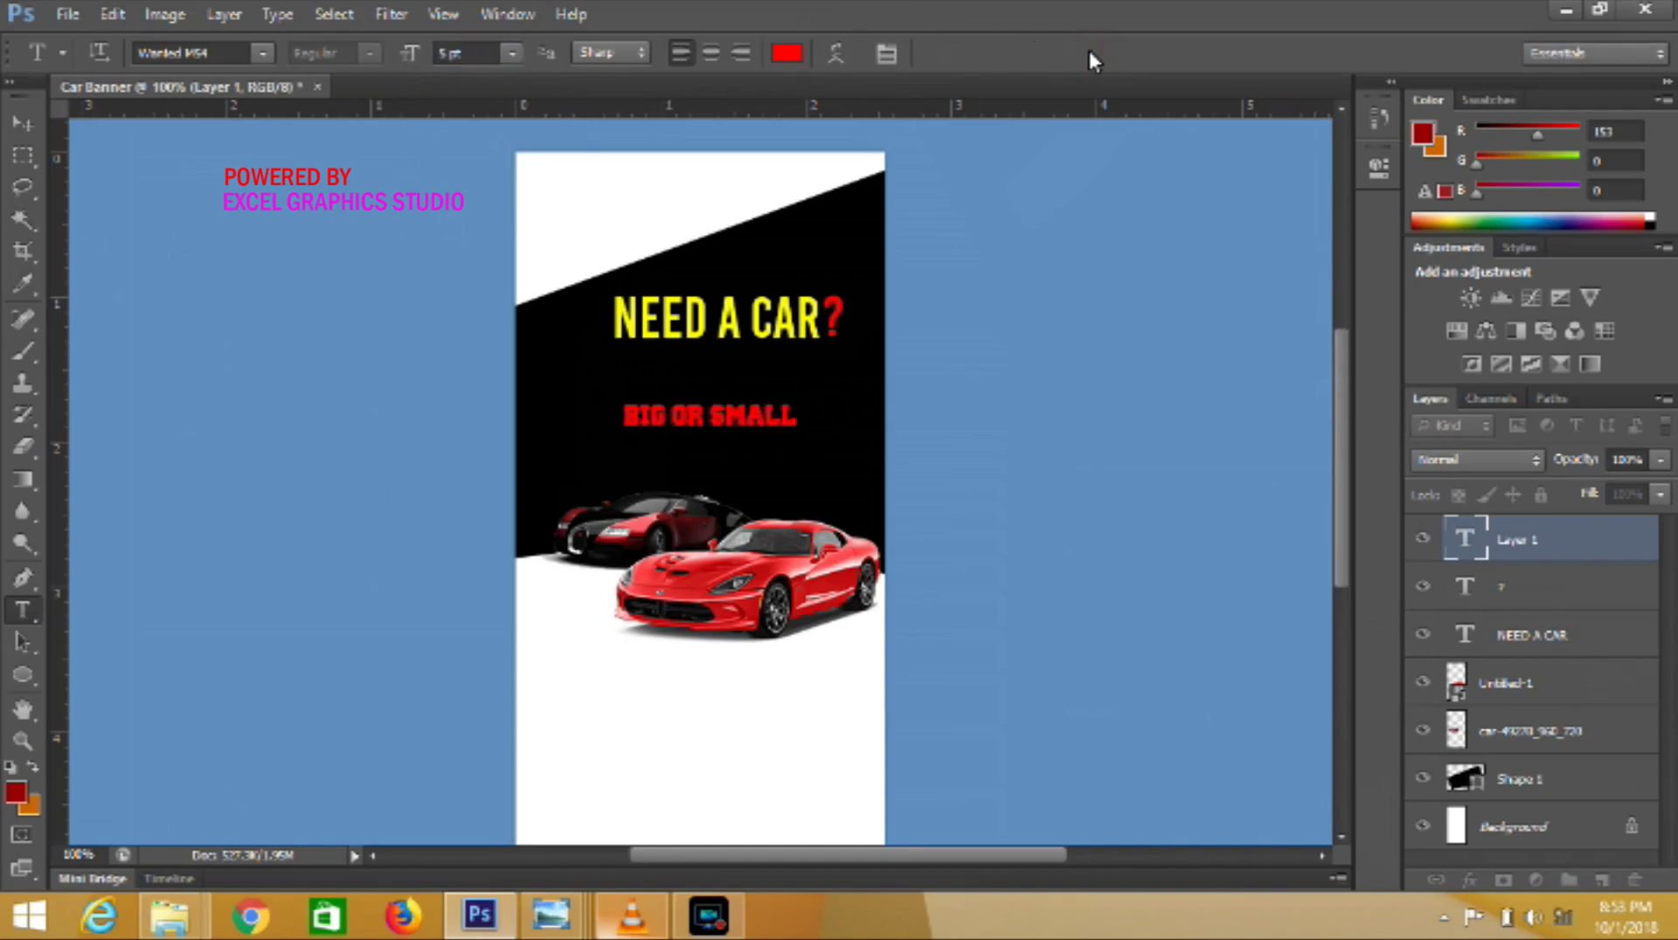
- Move BIG OR SMALL up just beneath the headline and add a new empty layer on top
click(26, 124)
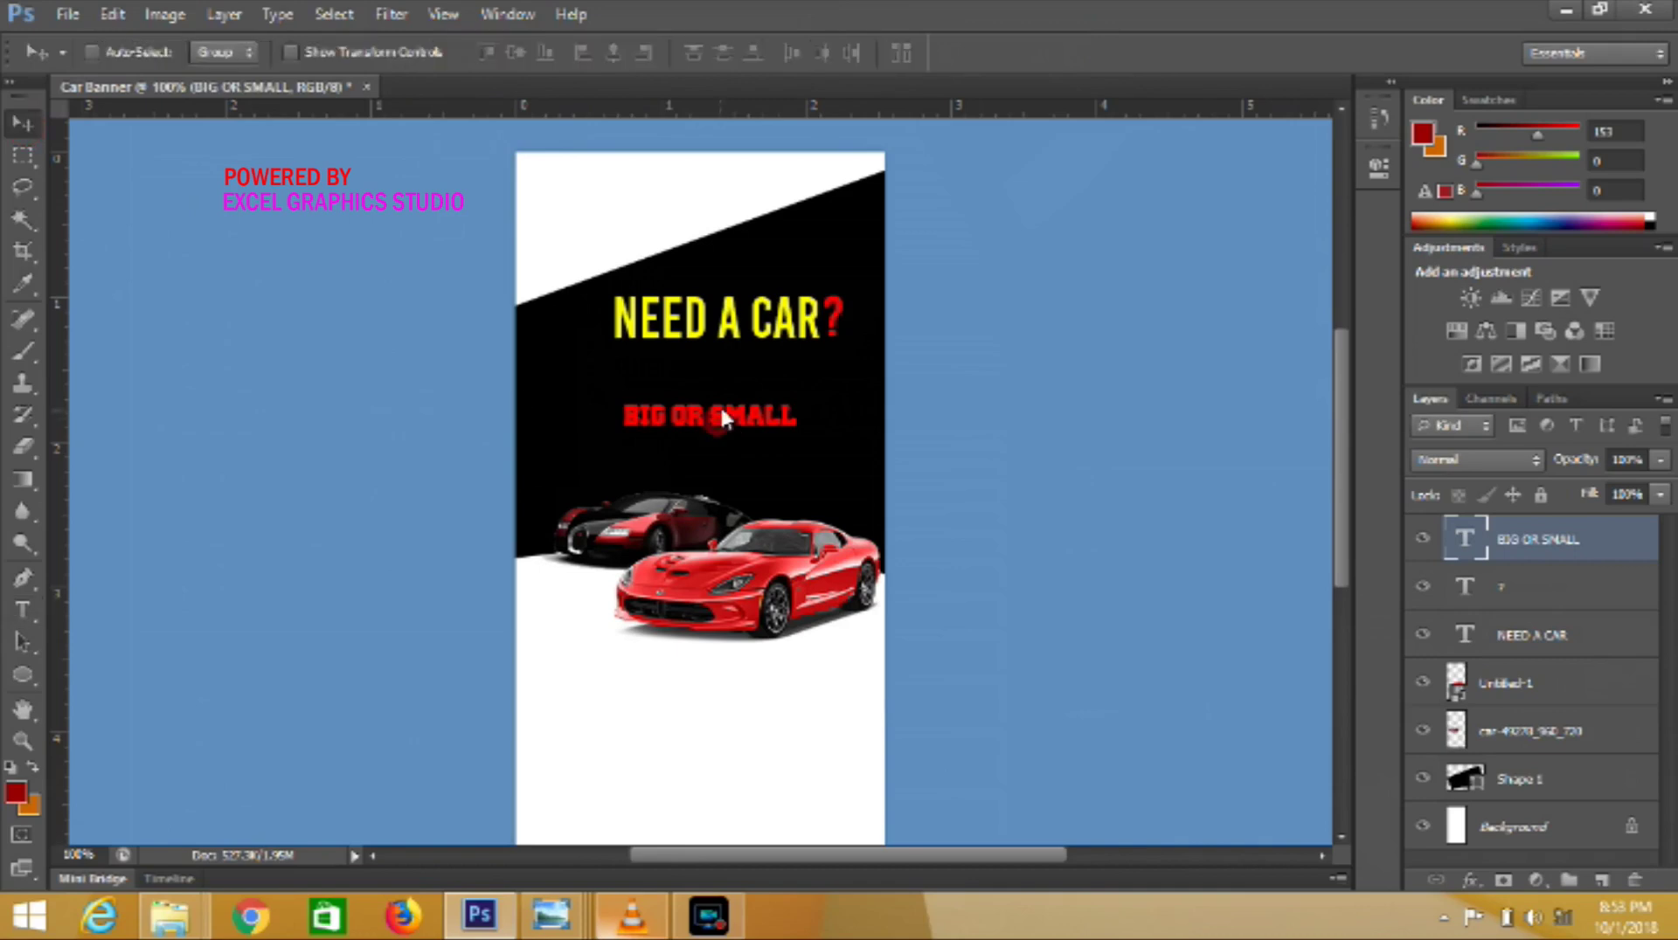
drag(722, 413, 724, 392)
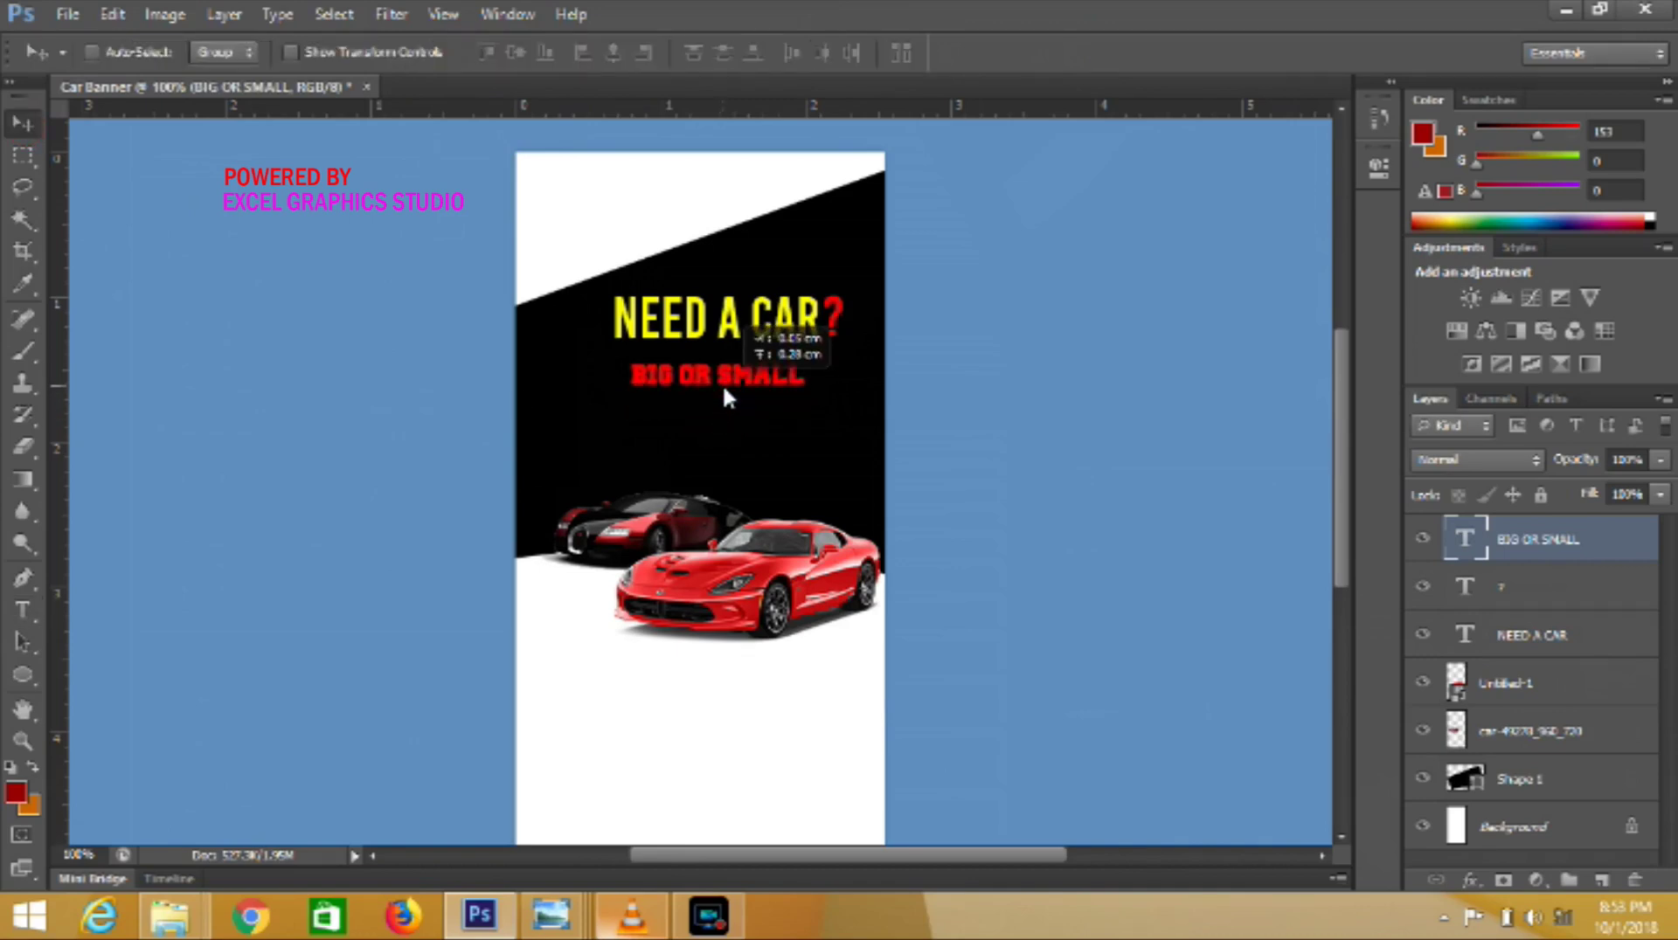
key(Up)
key(Up)
key(Up)
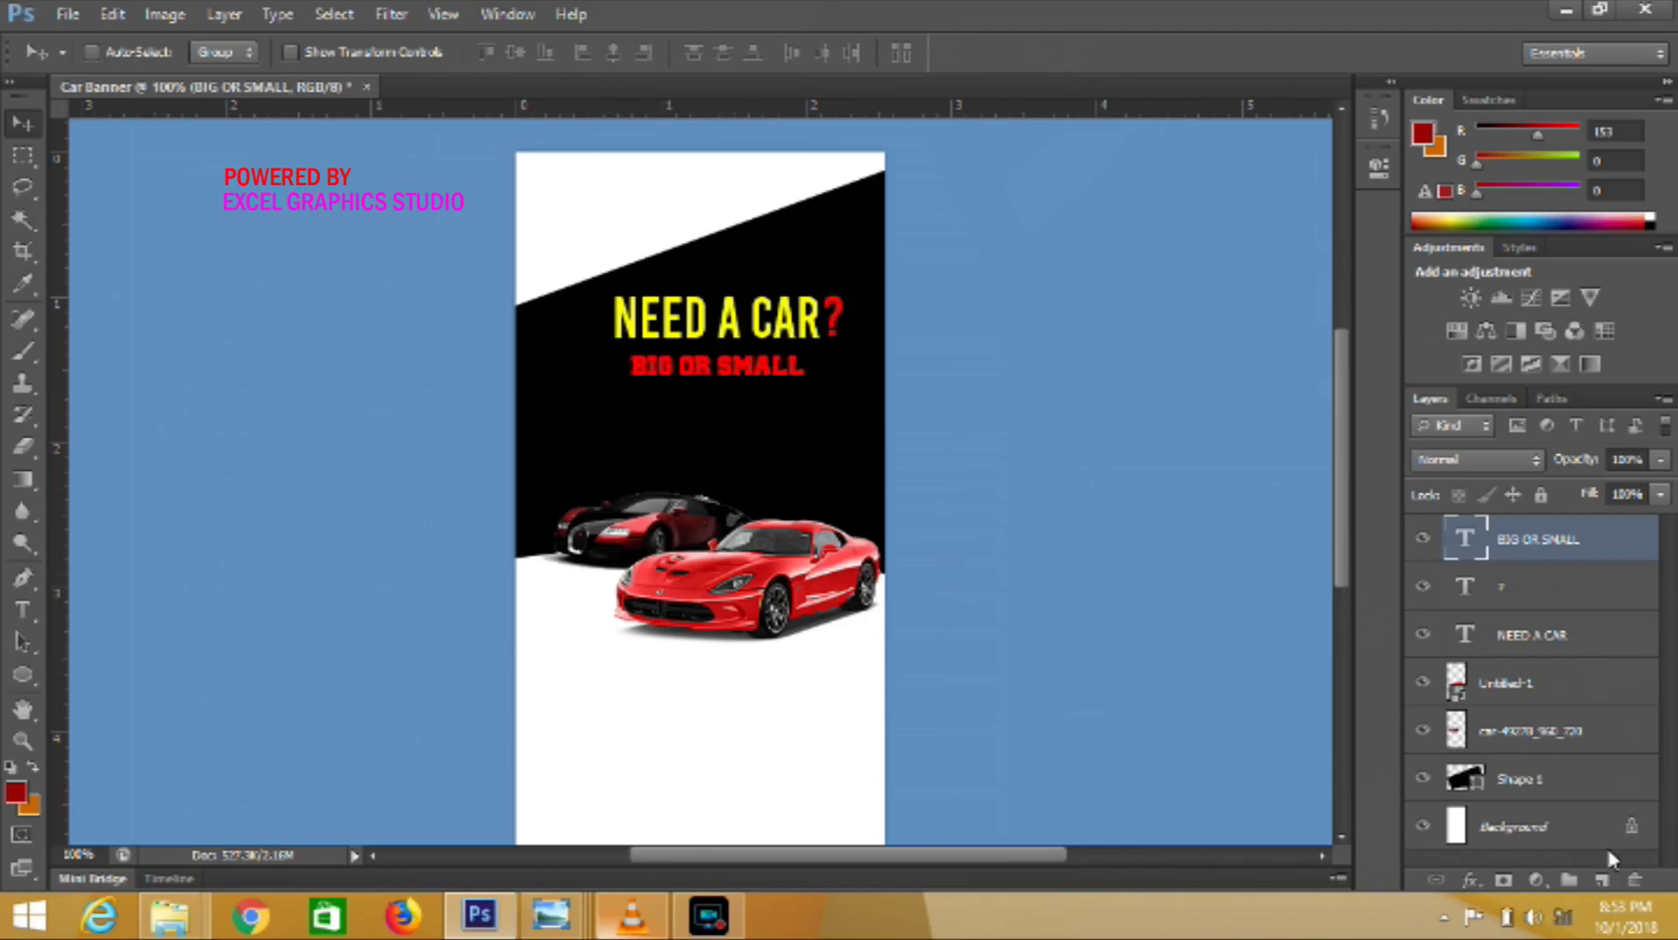
click(1604, 884)
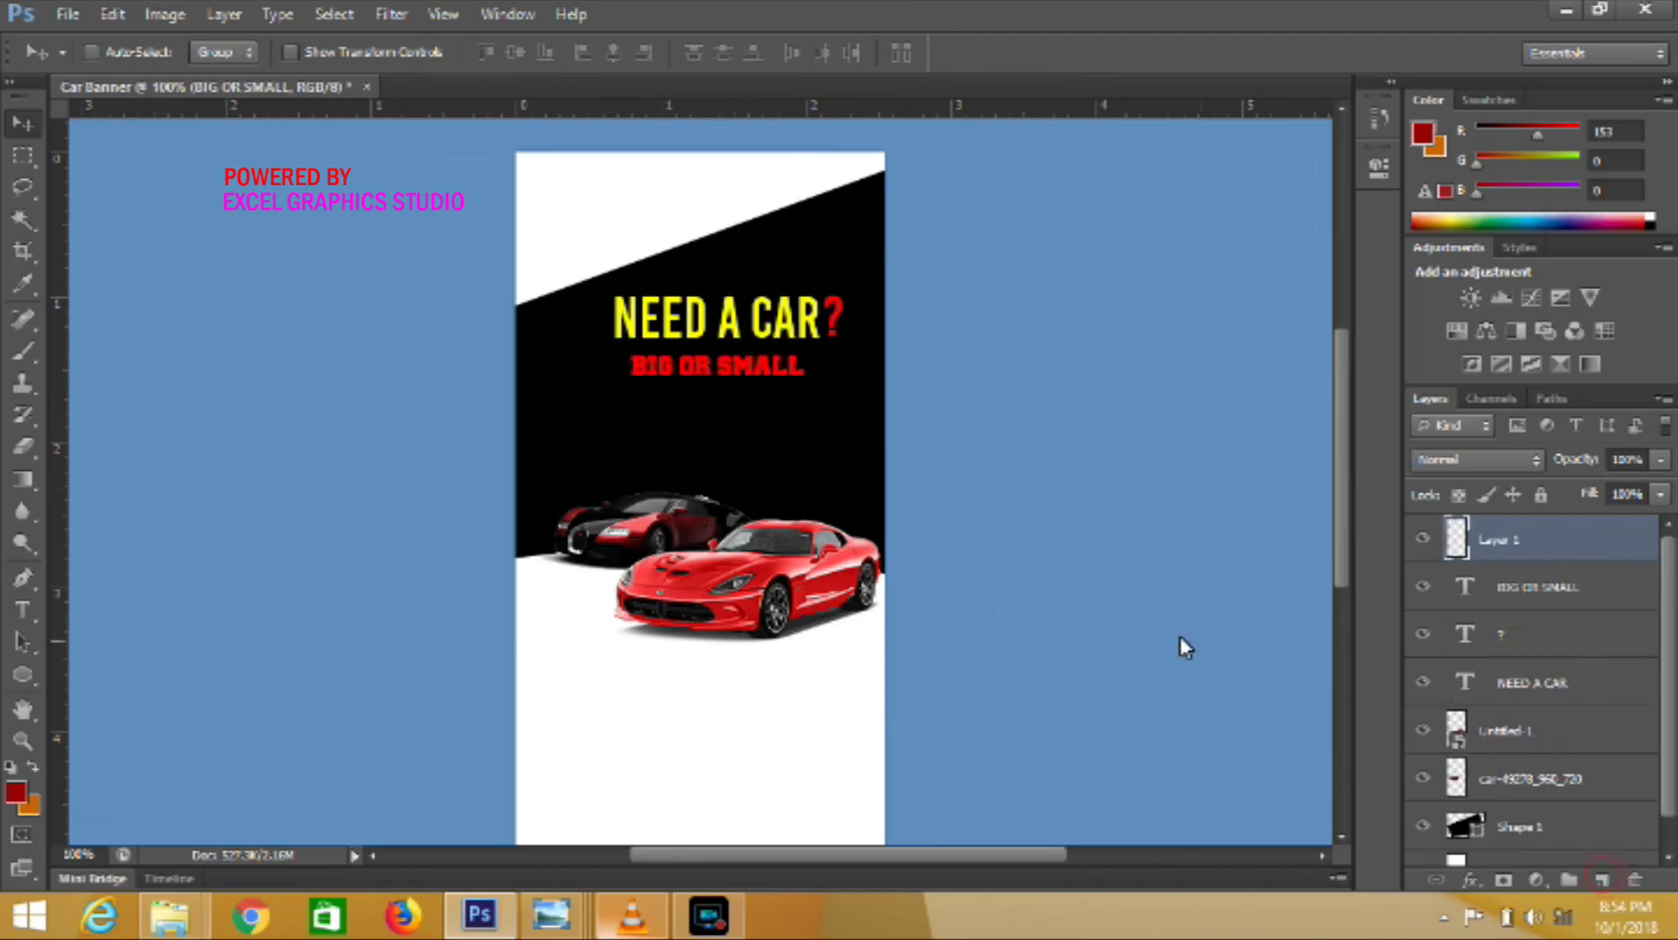
click(23, 610)
click(584, 443)
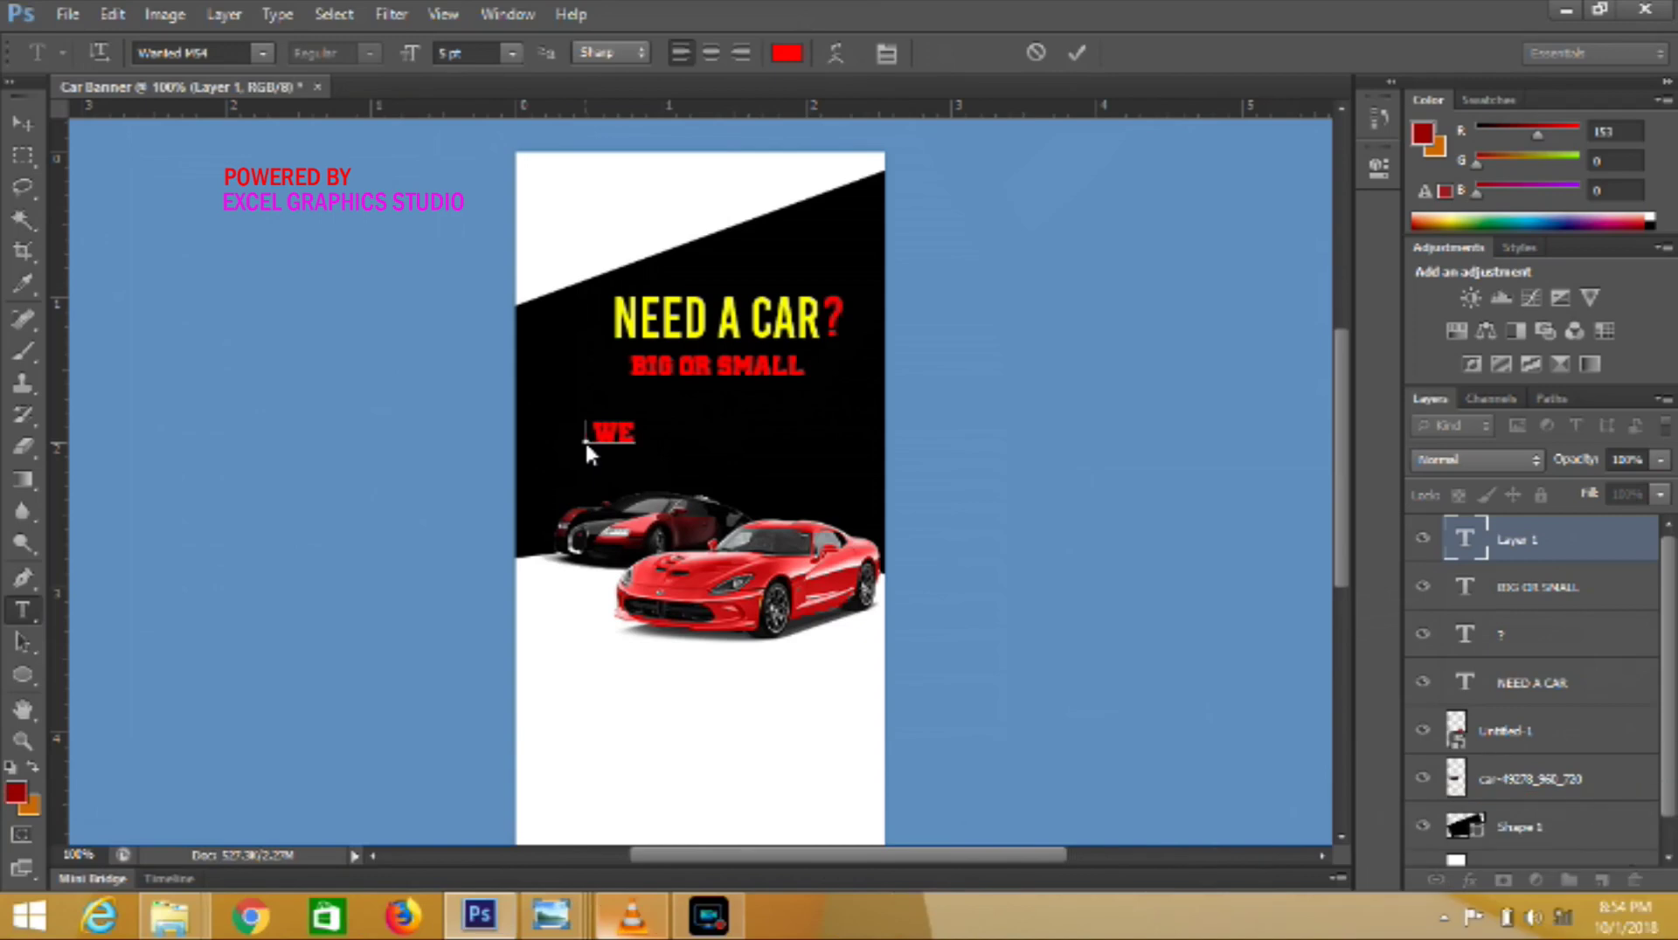
text(VE)
key(BackSpace)
key(BackSpace)
key(BackSpace)
key(BackSpace)
key(ctrl+a)
click(261, 54)
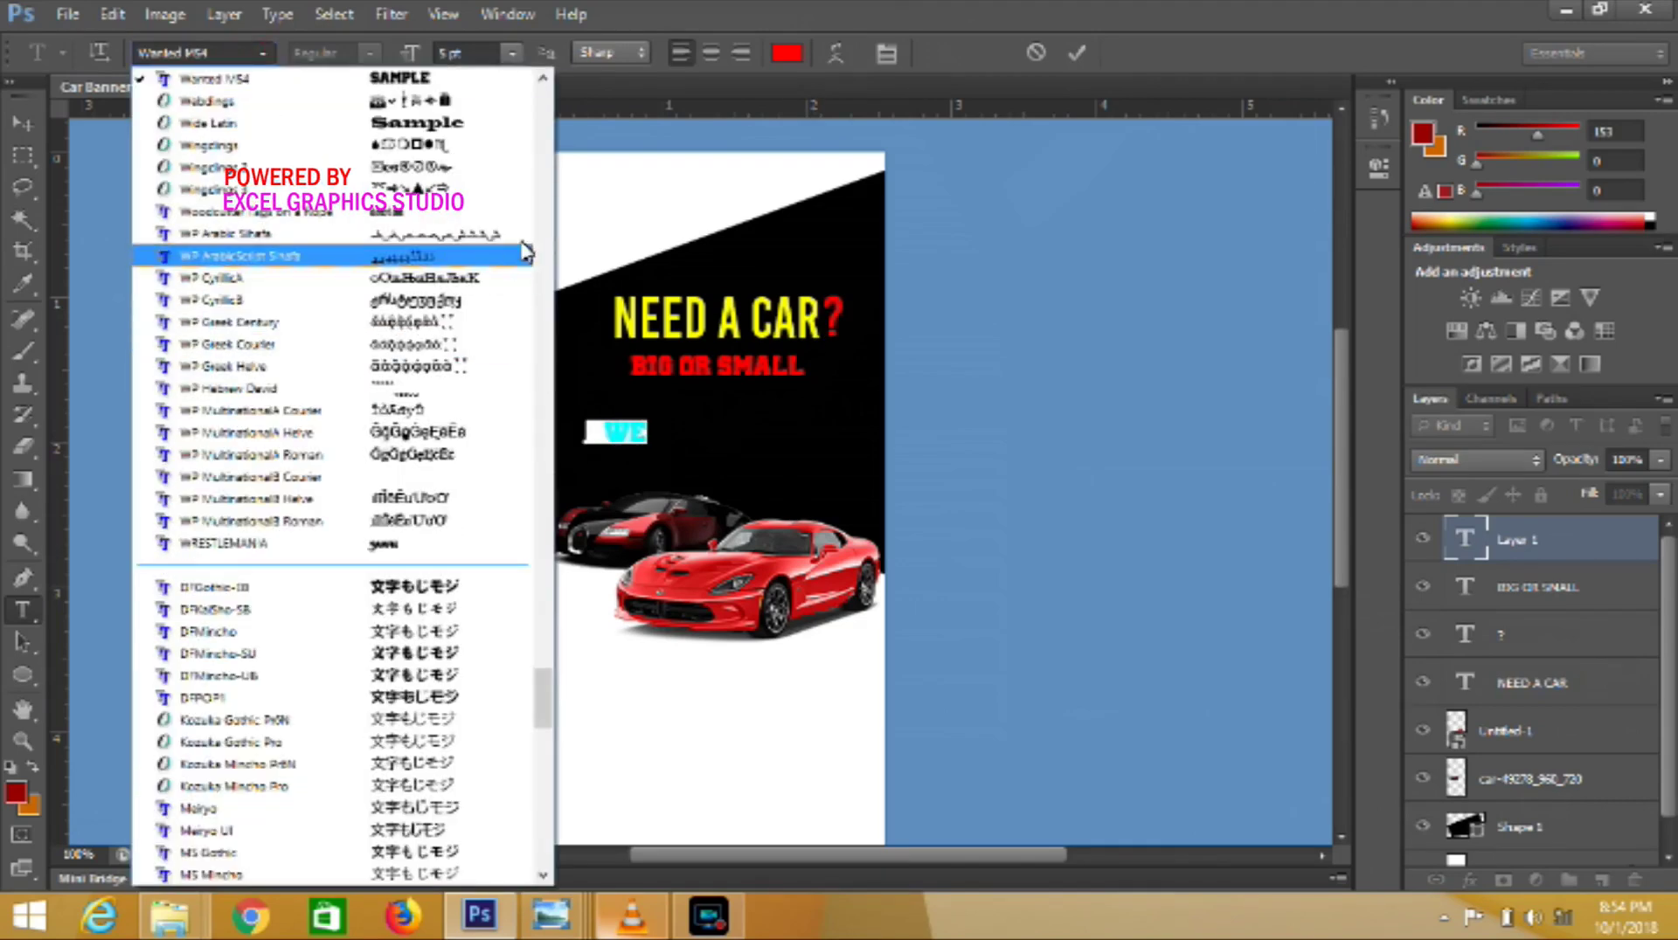
scroll(544, 246, up, 15)
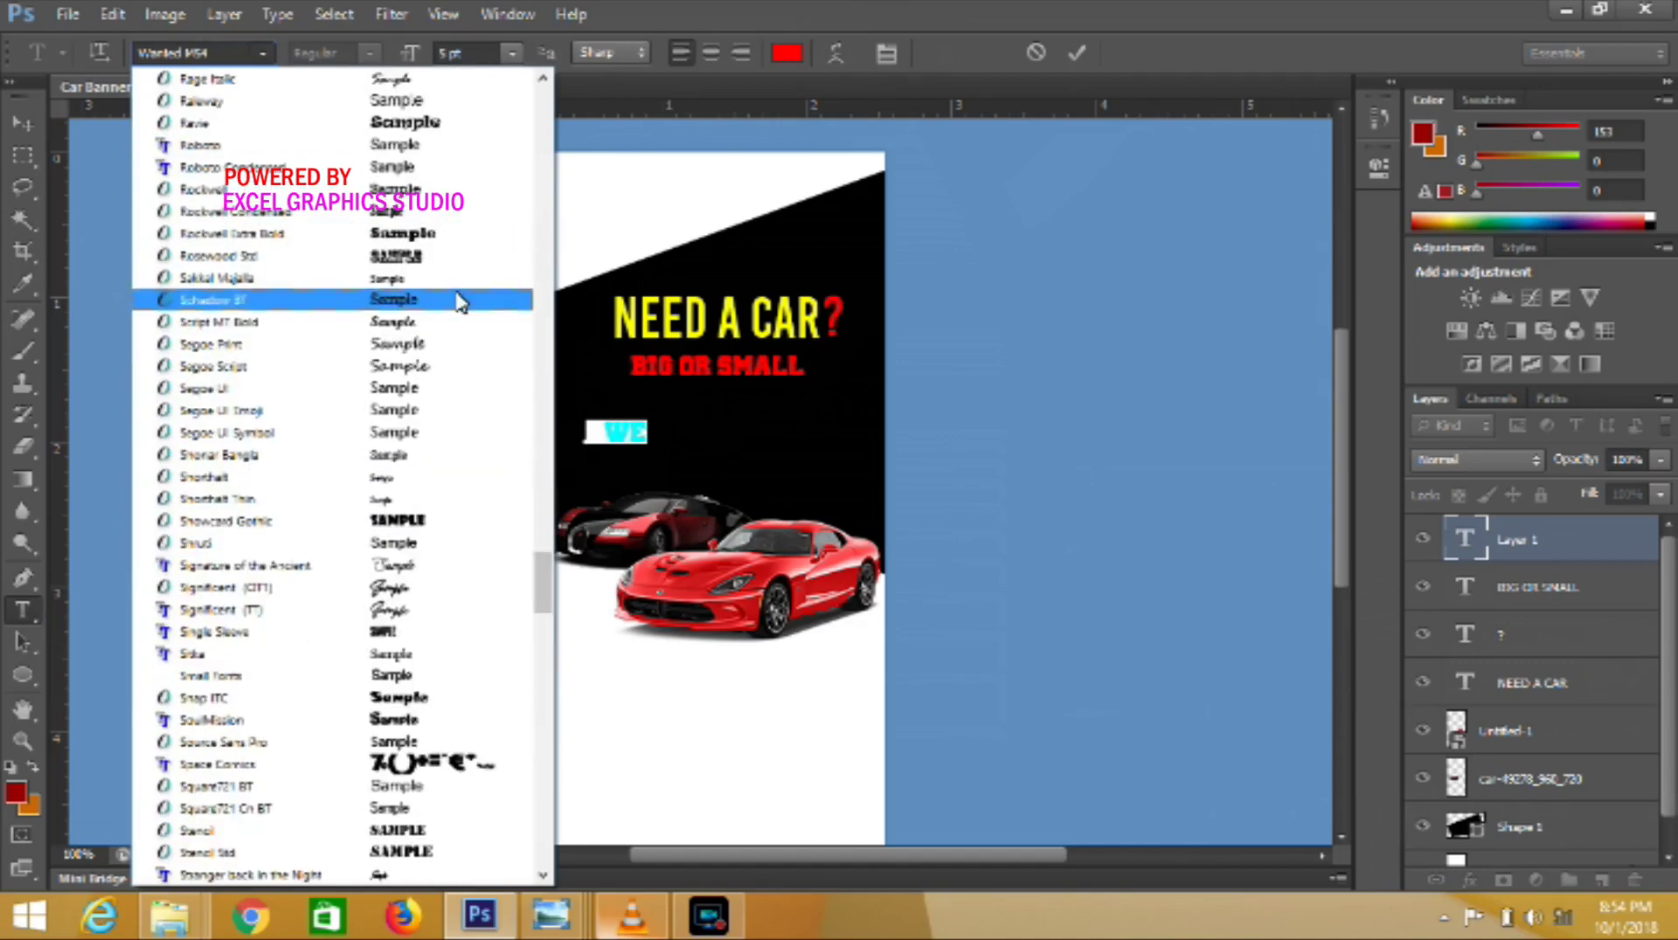
click(432, 103)
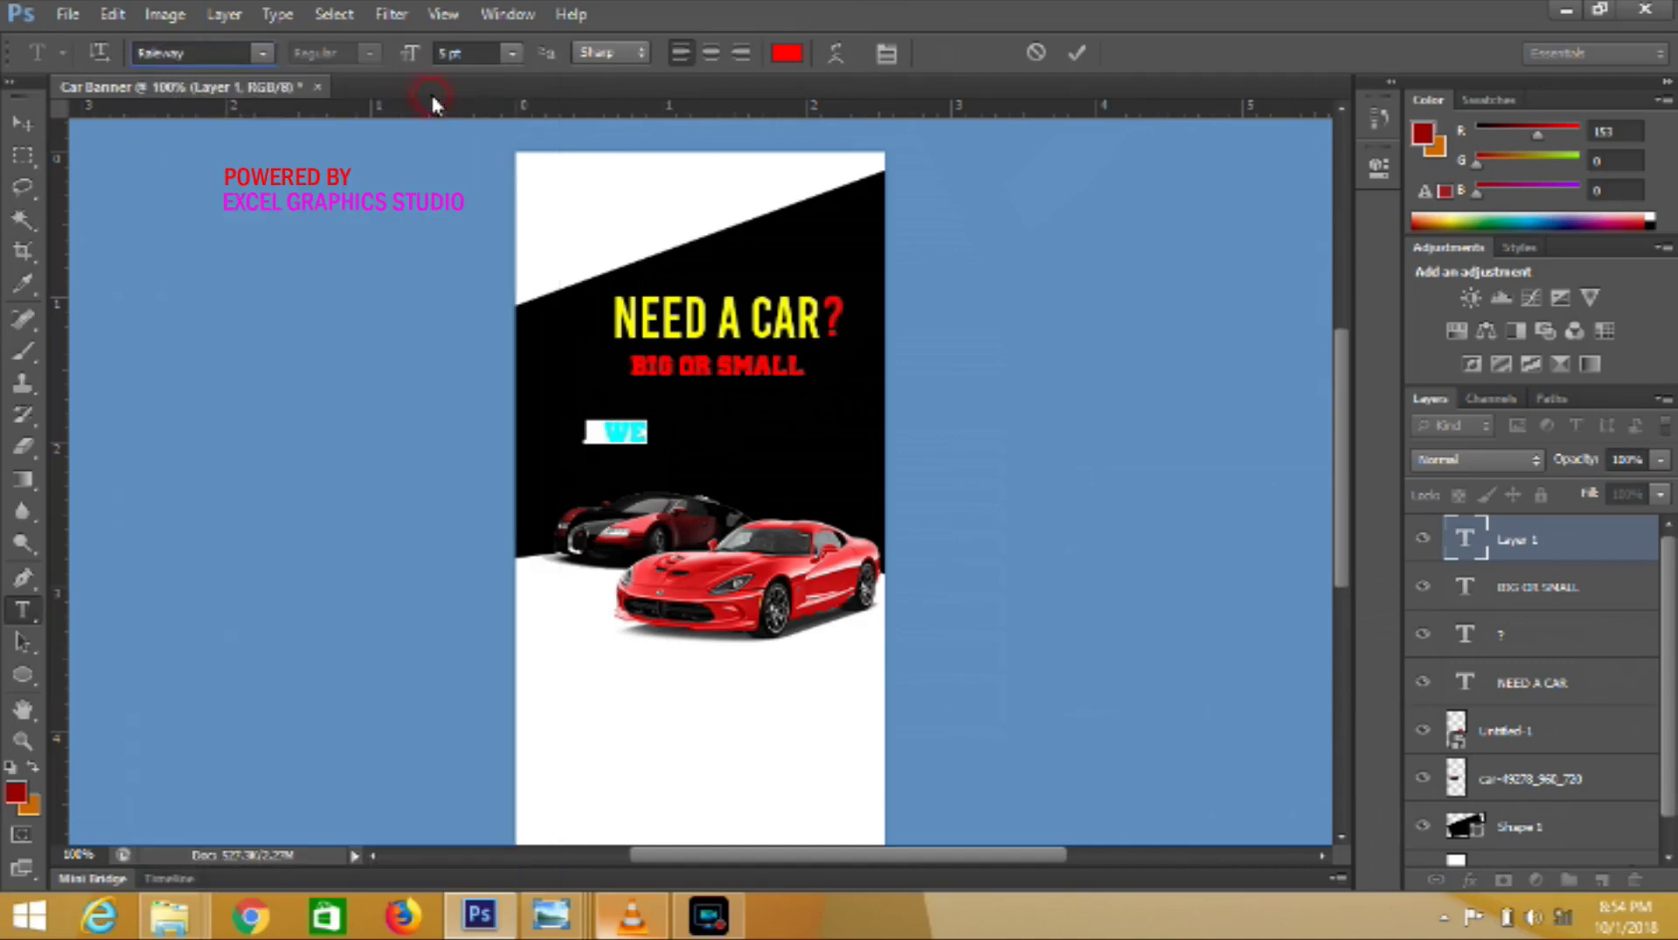
click(639, 441)
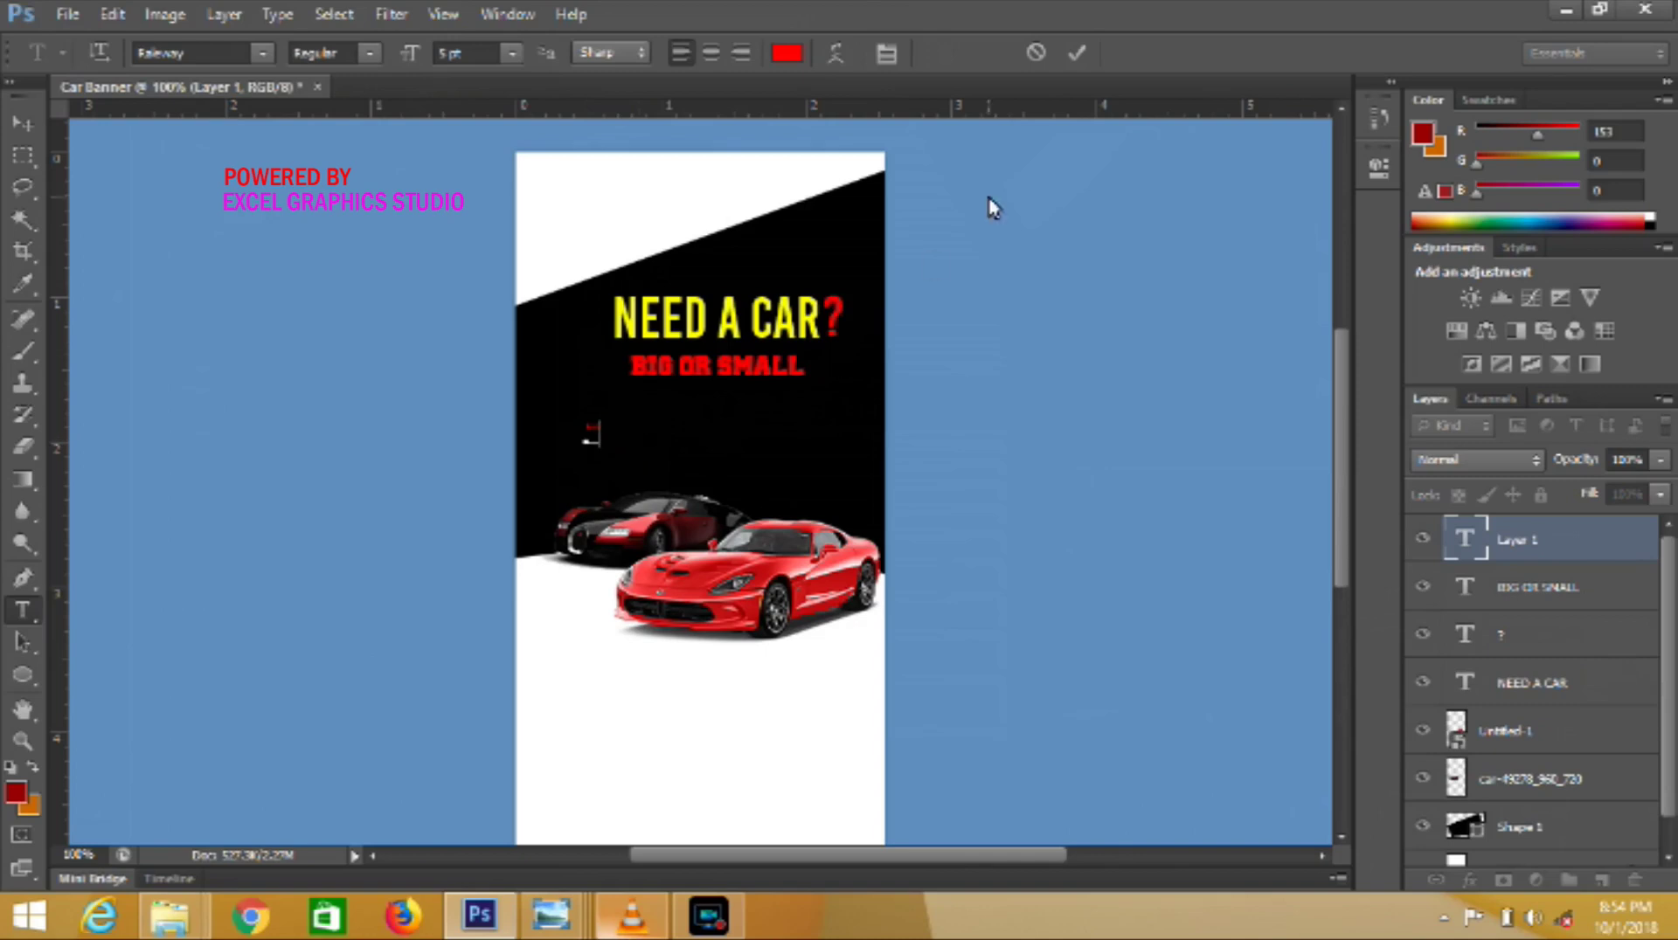
click(1037, 53)
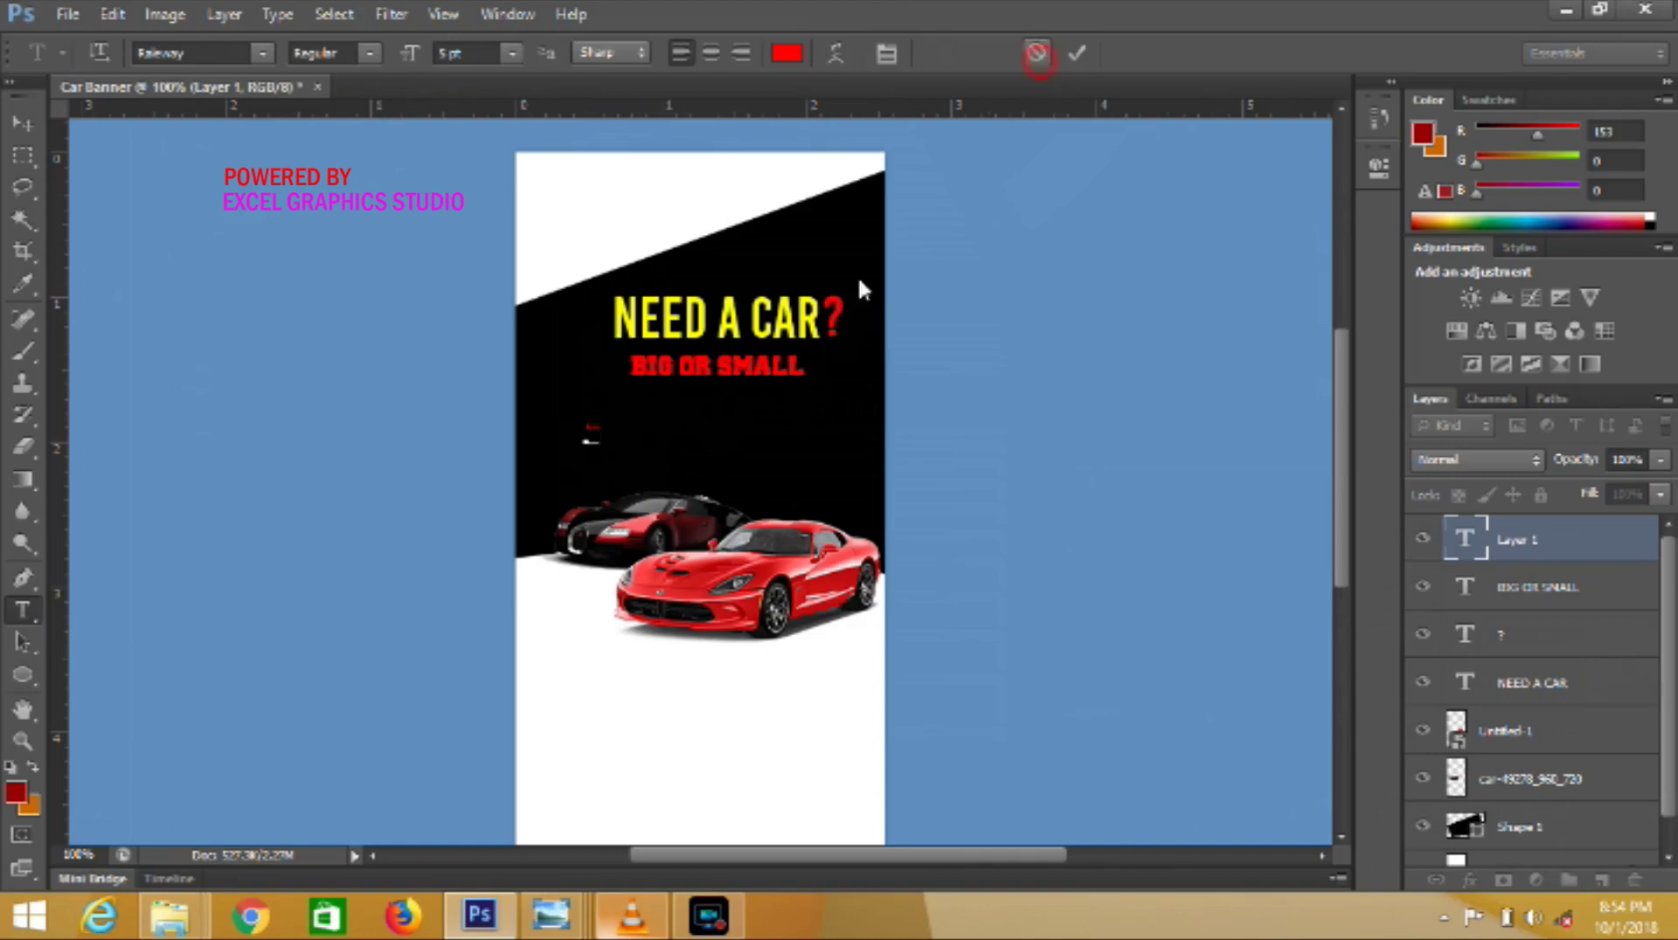
- Start a text line on the black area using the Raleway font
click(594, 452)
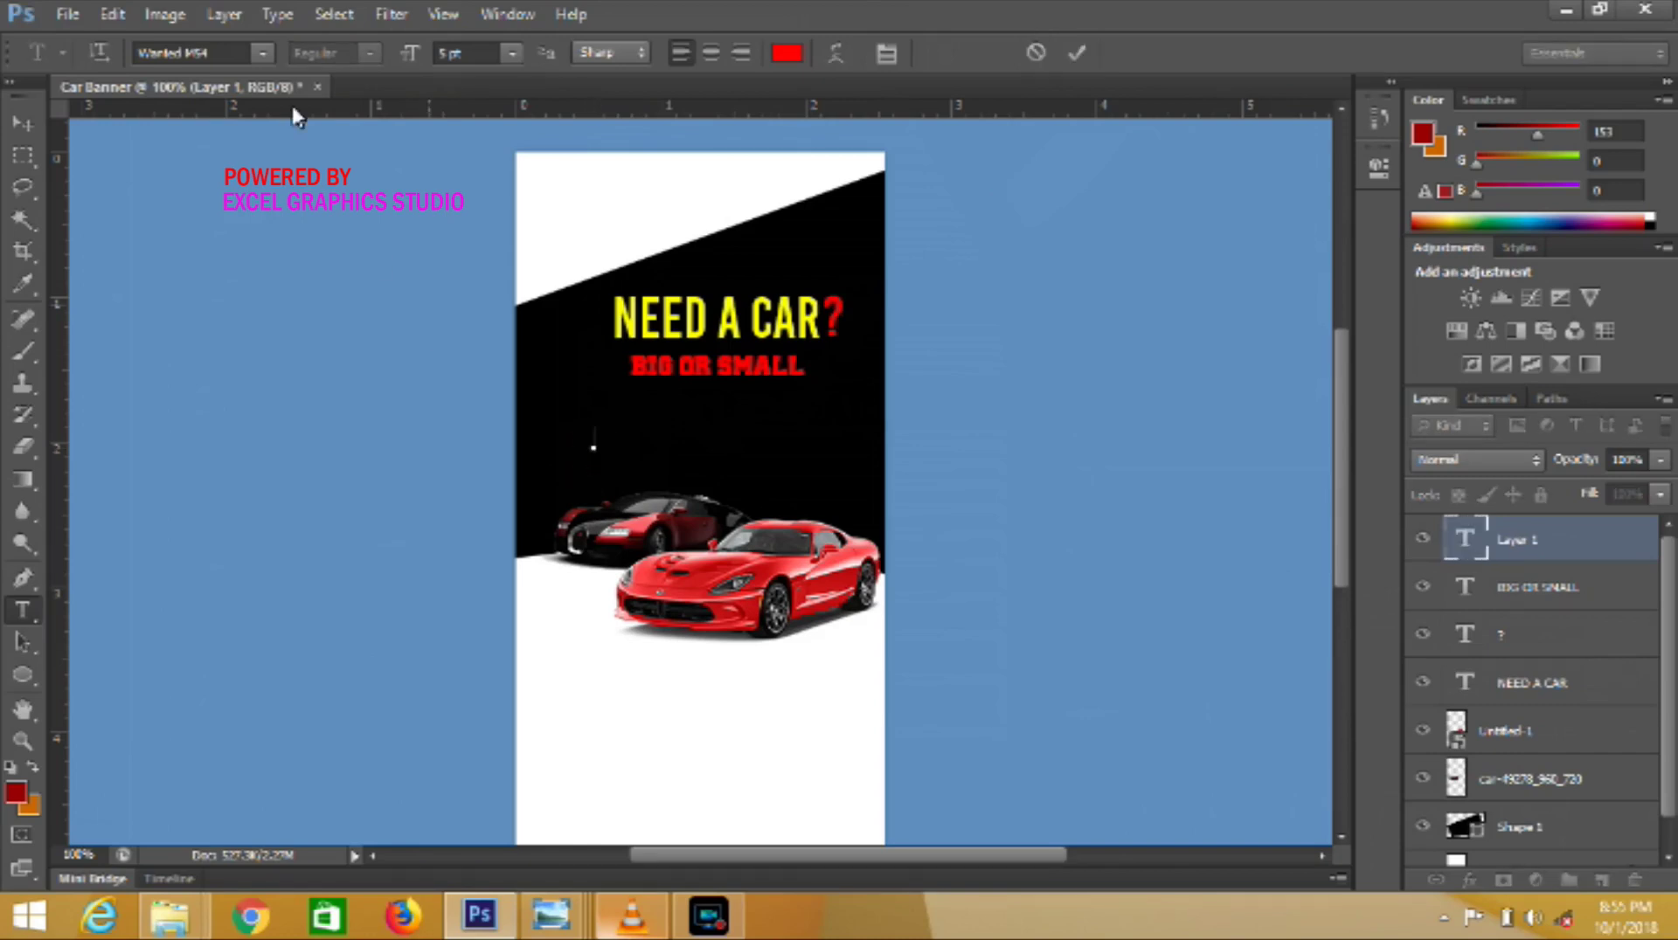
click(262, 54)
click(541, 224)
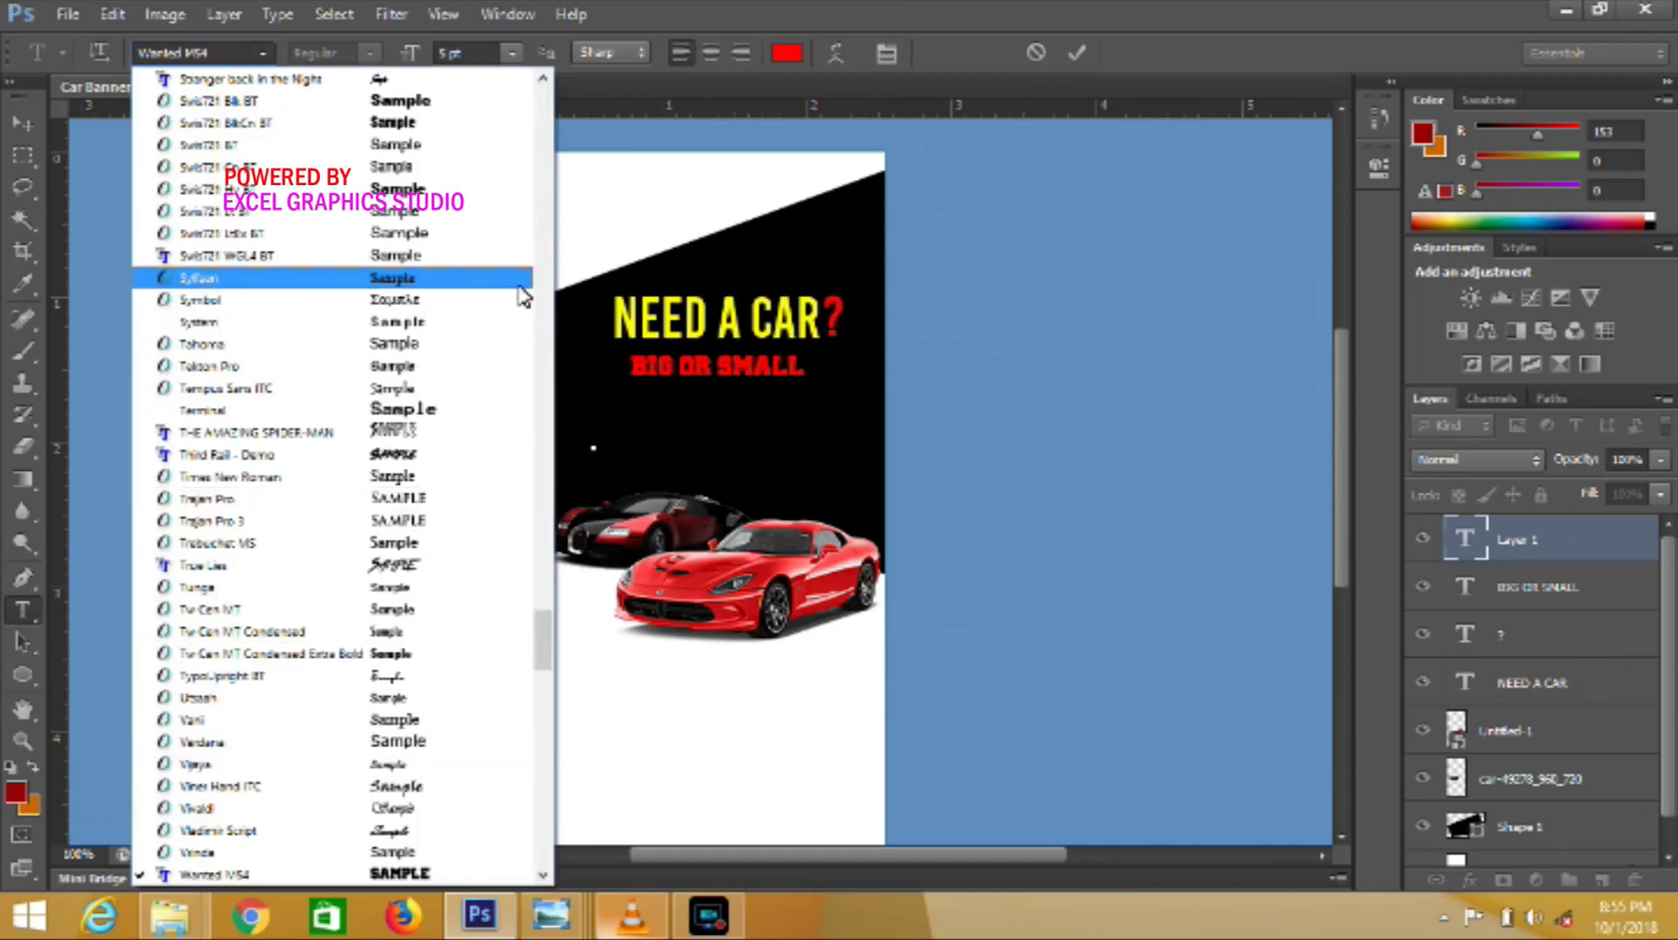
click(542, 290)
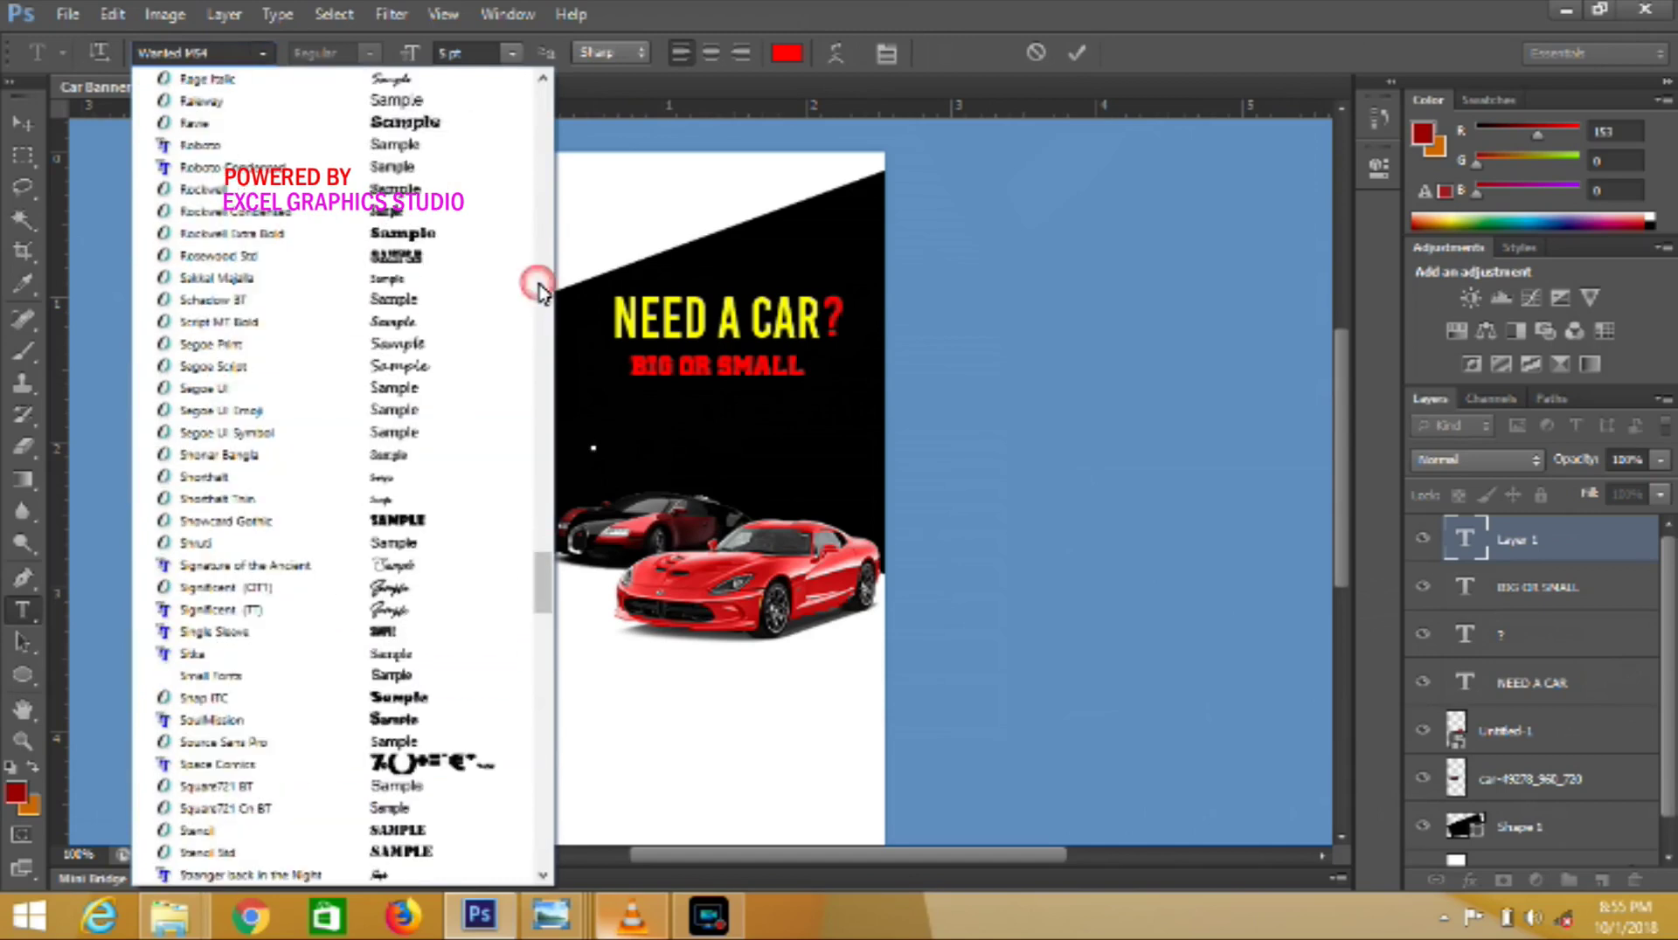
click(360, 108)
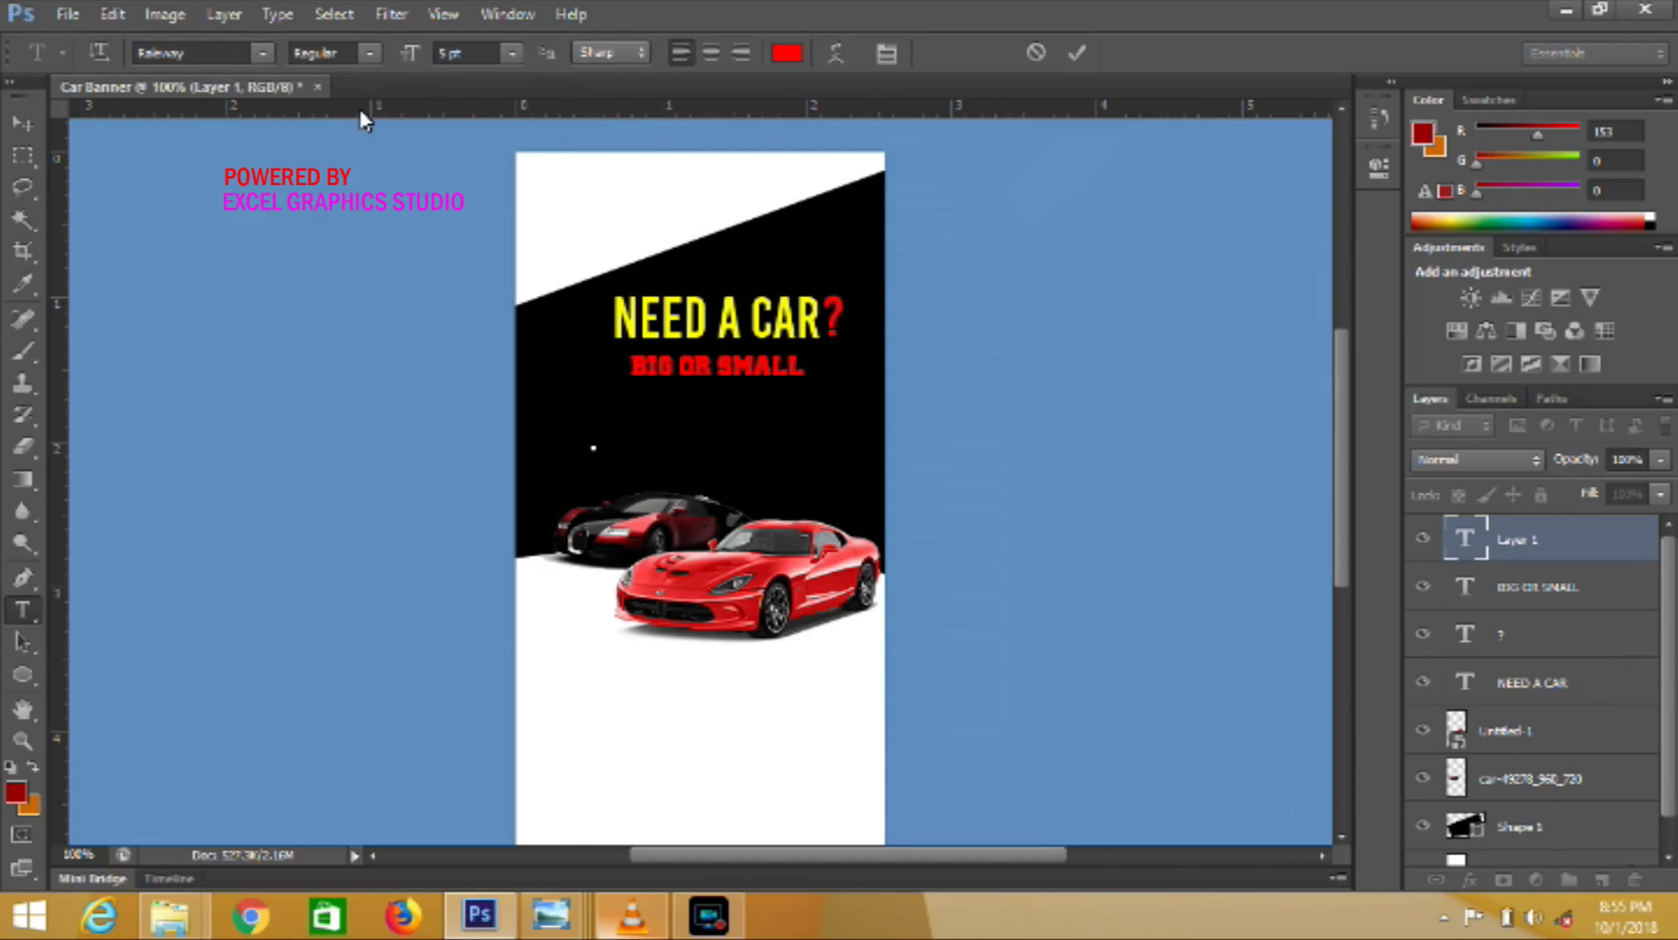
- Type the tagline WE'HV THEM ALL, fixing a stray space and apostrophe
text(WE)
key(Delete)
text('H)
text(V)
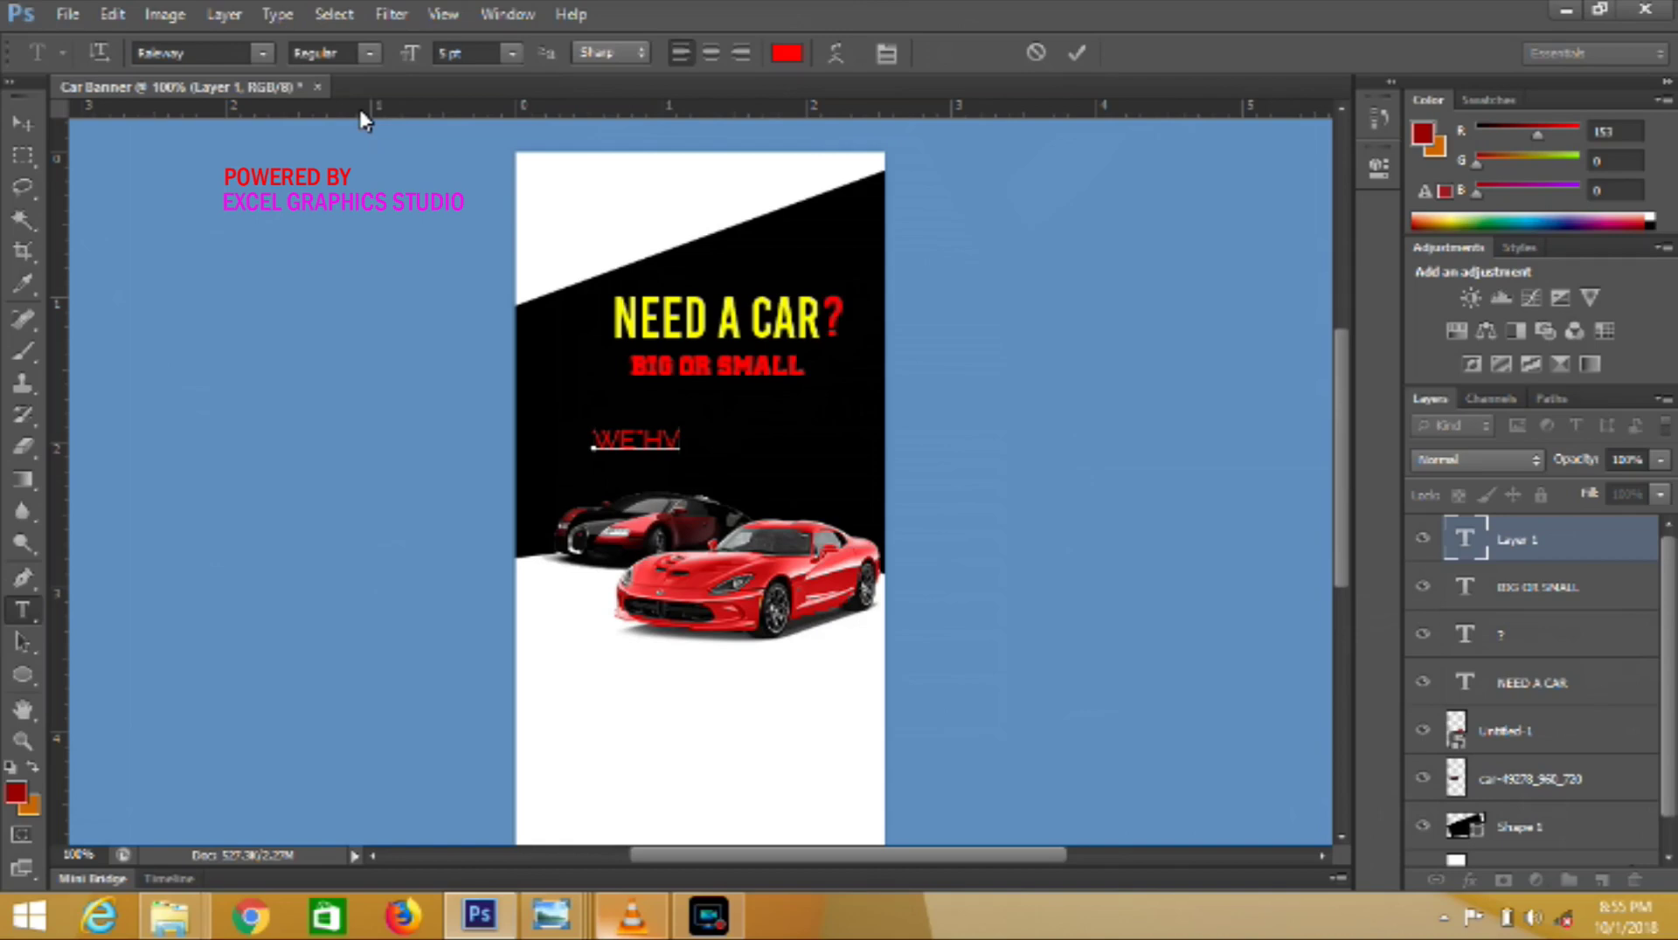
key(Left)
key(BackSpace)
key(BackSpace)
text('    )
text(  THEM  ALL)
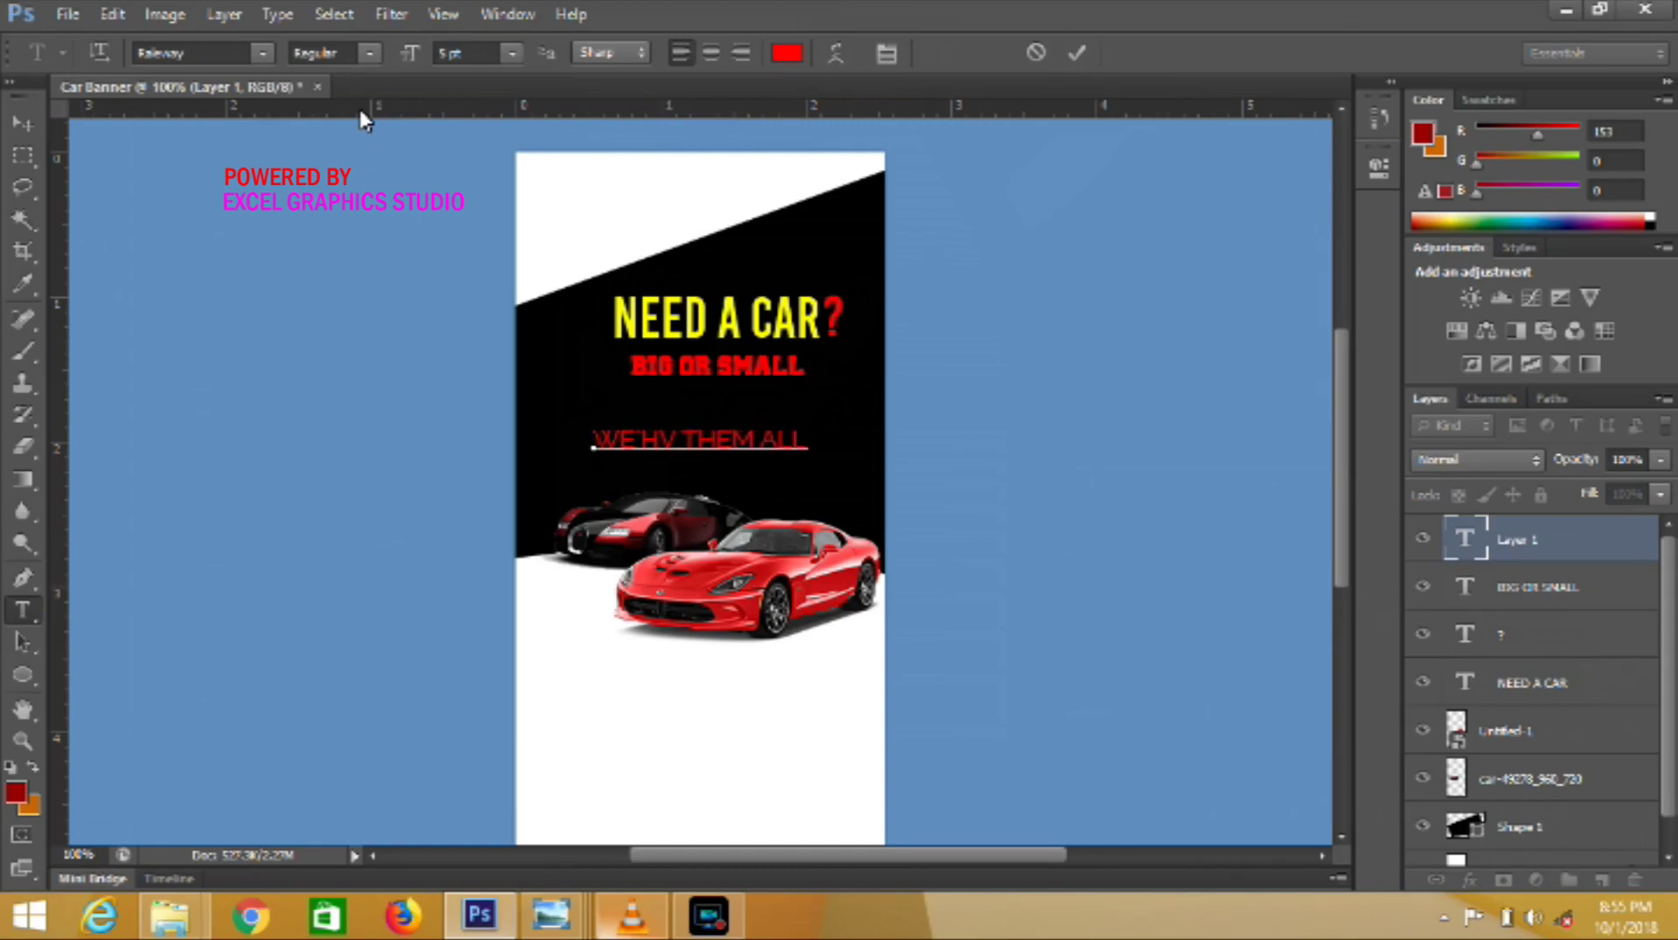
- Make the tagline white and move it up just under BIG OR SMALL
key(ctrl+a)
key(ctrl+a)
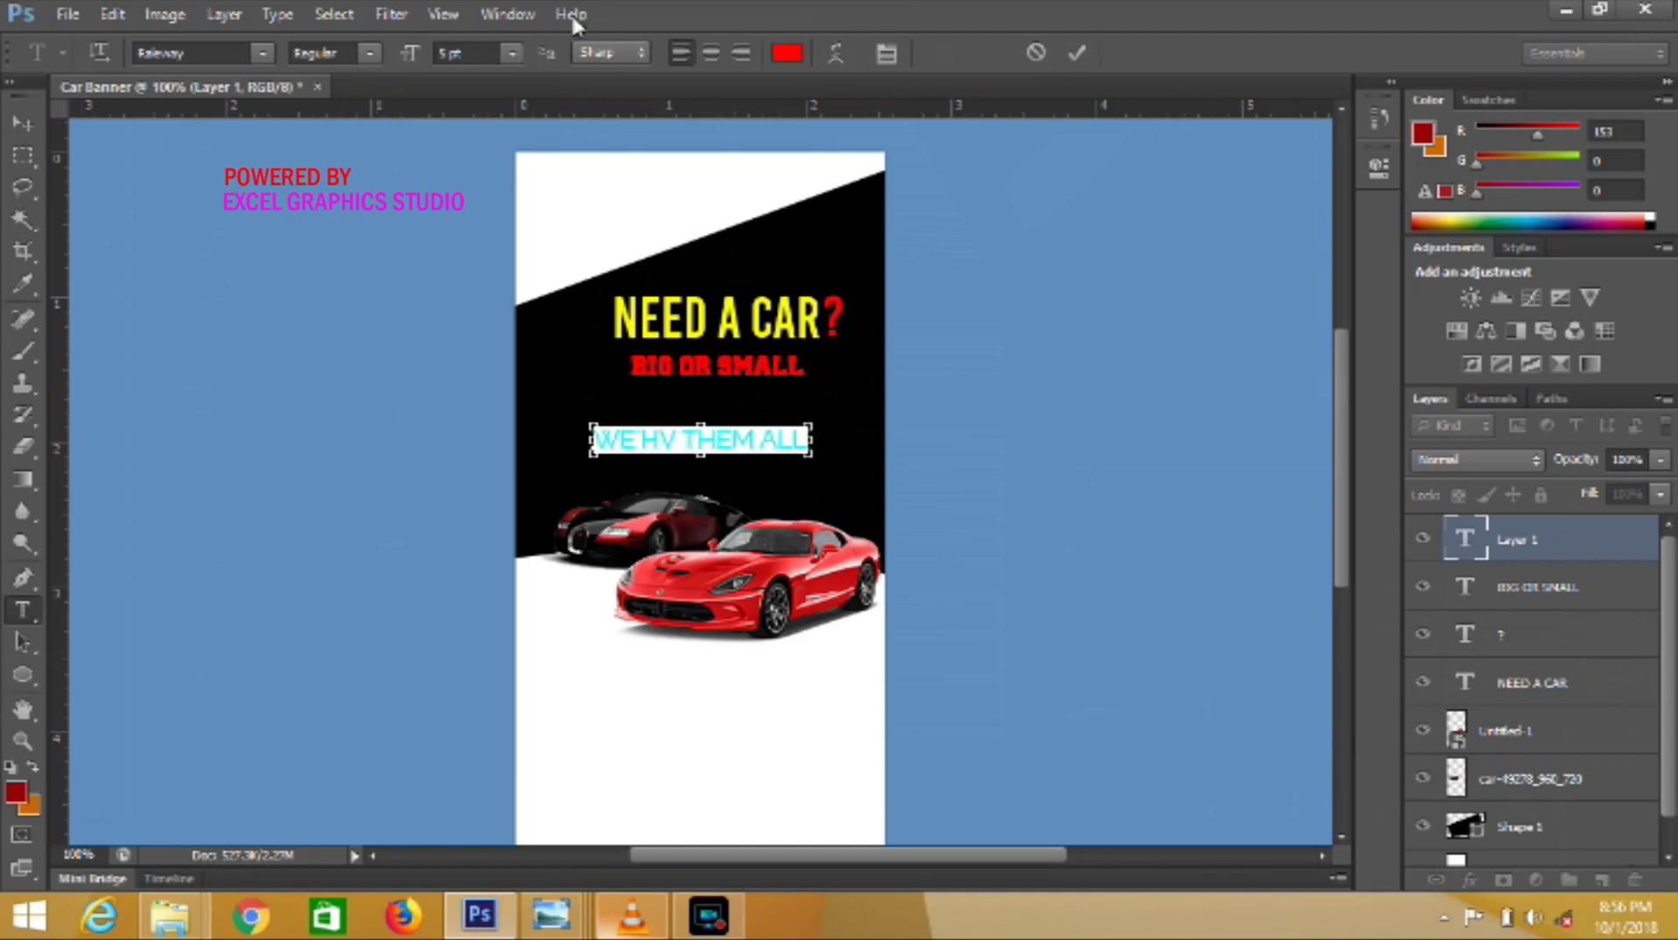
click(785, 54)
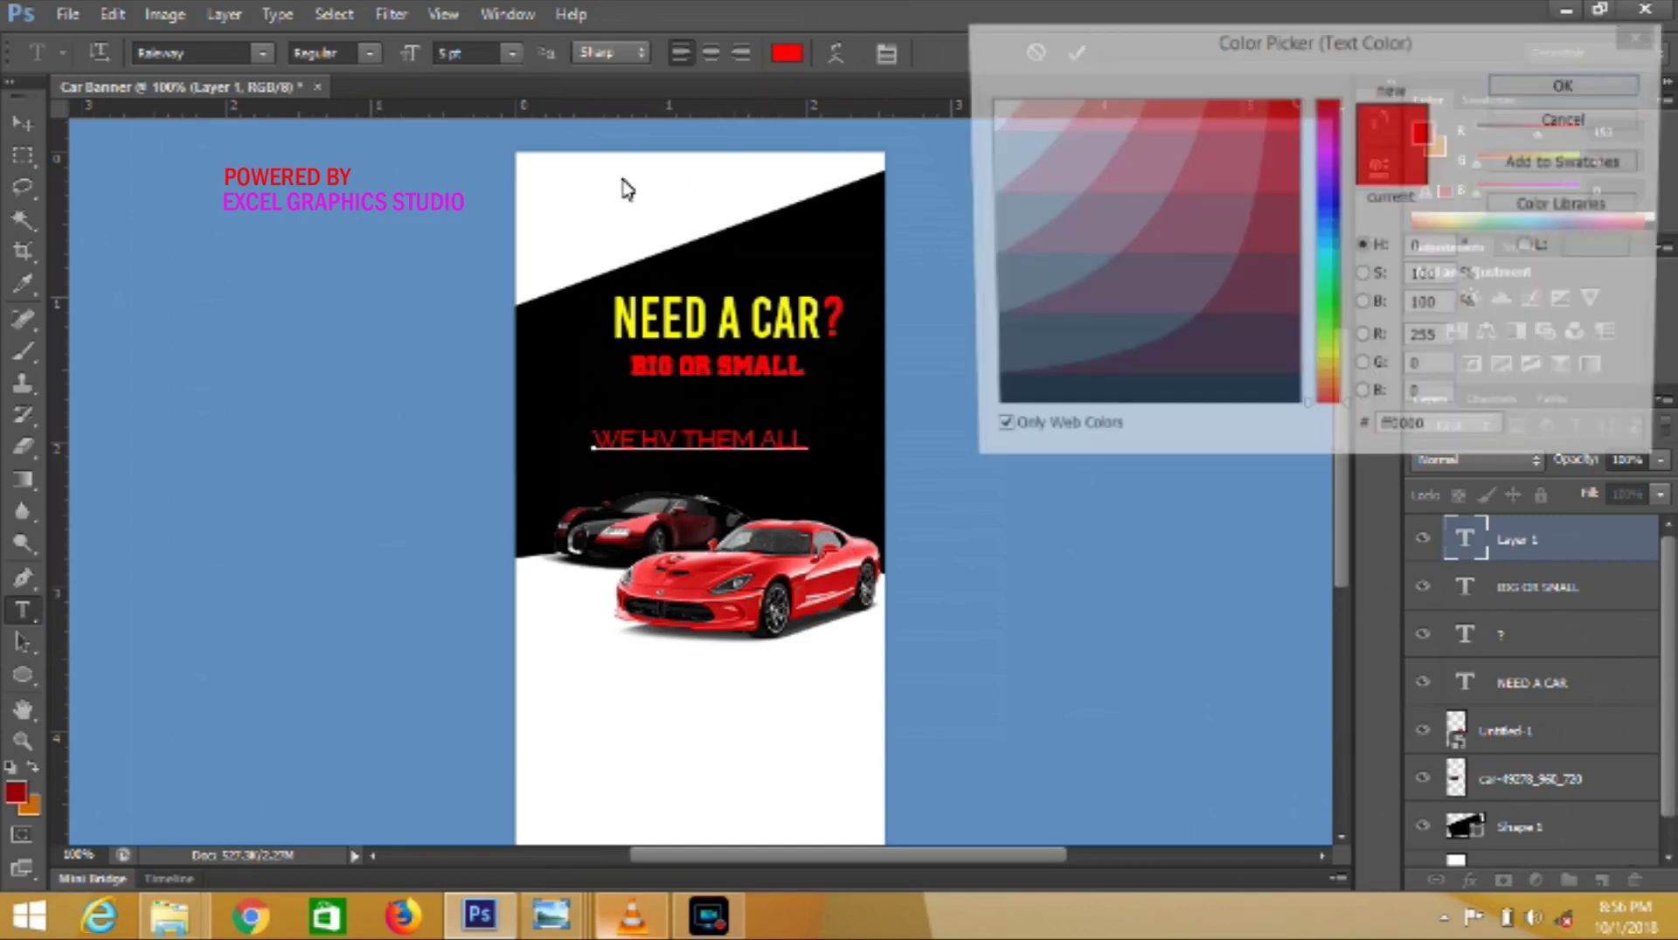
click(621, 177)
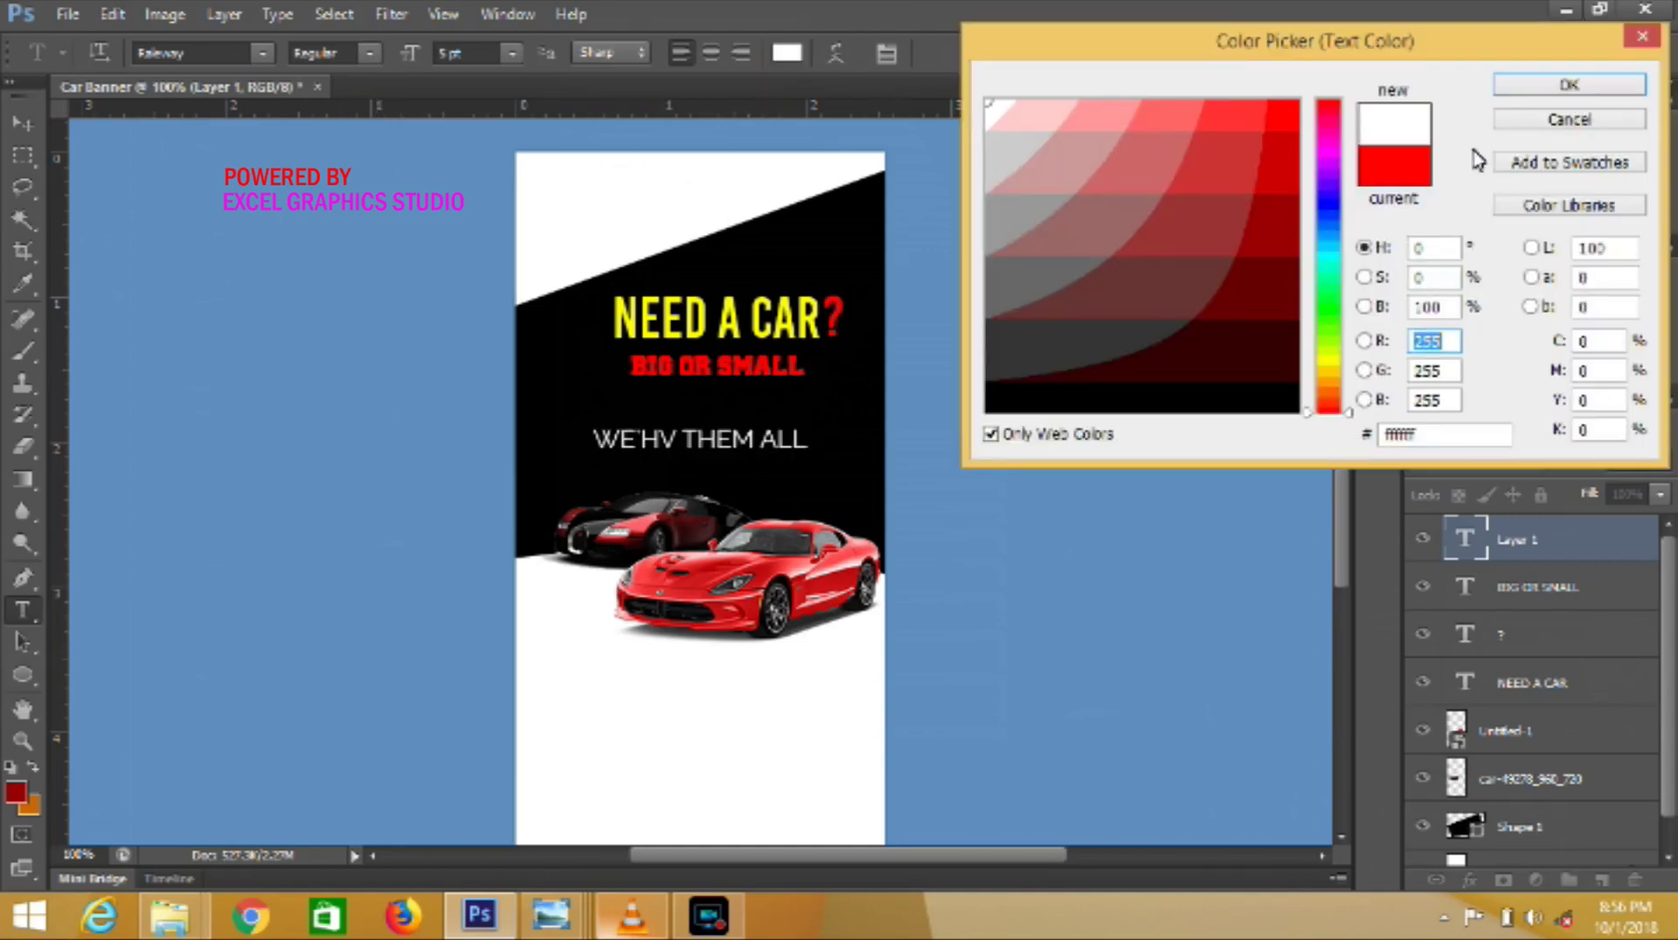
click(1564, 84)
click(1078, 46)
click(22, 123)
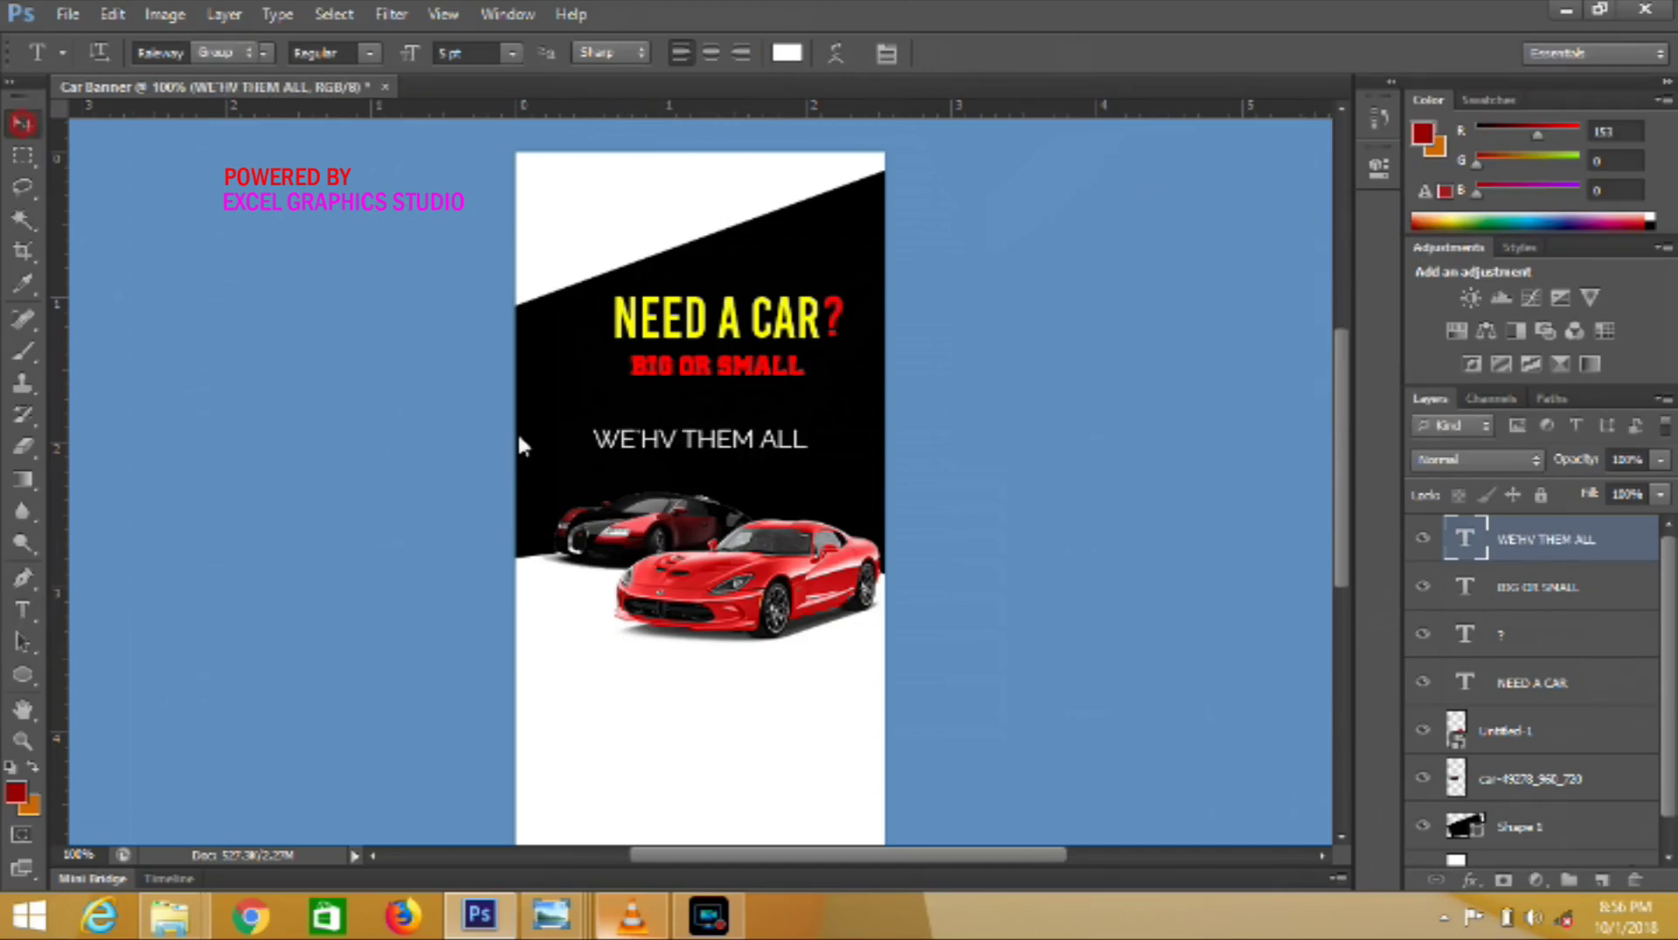
drag(753, 433, 753, 404)
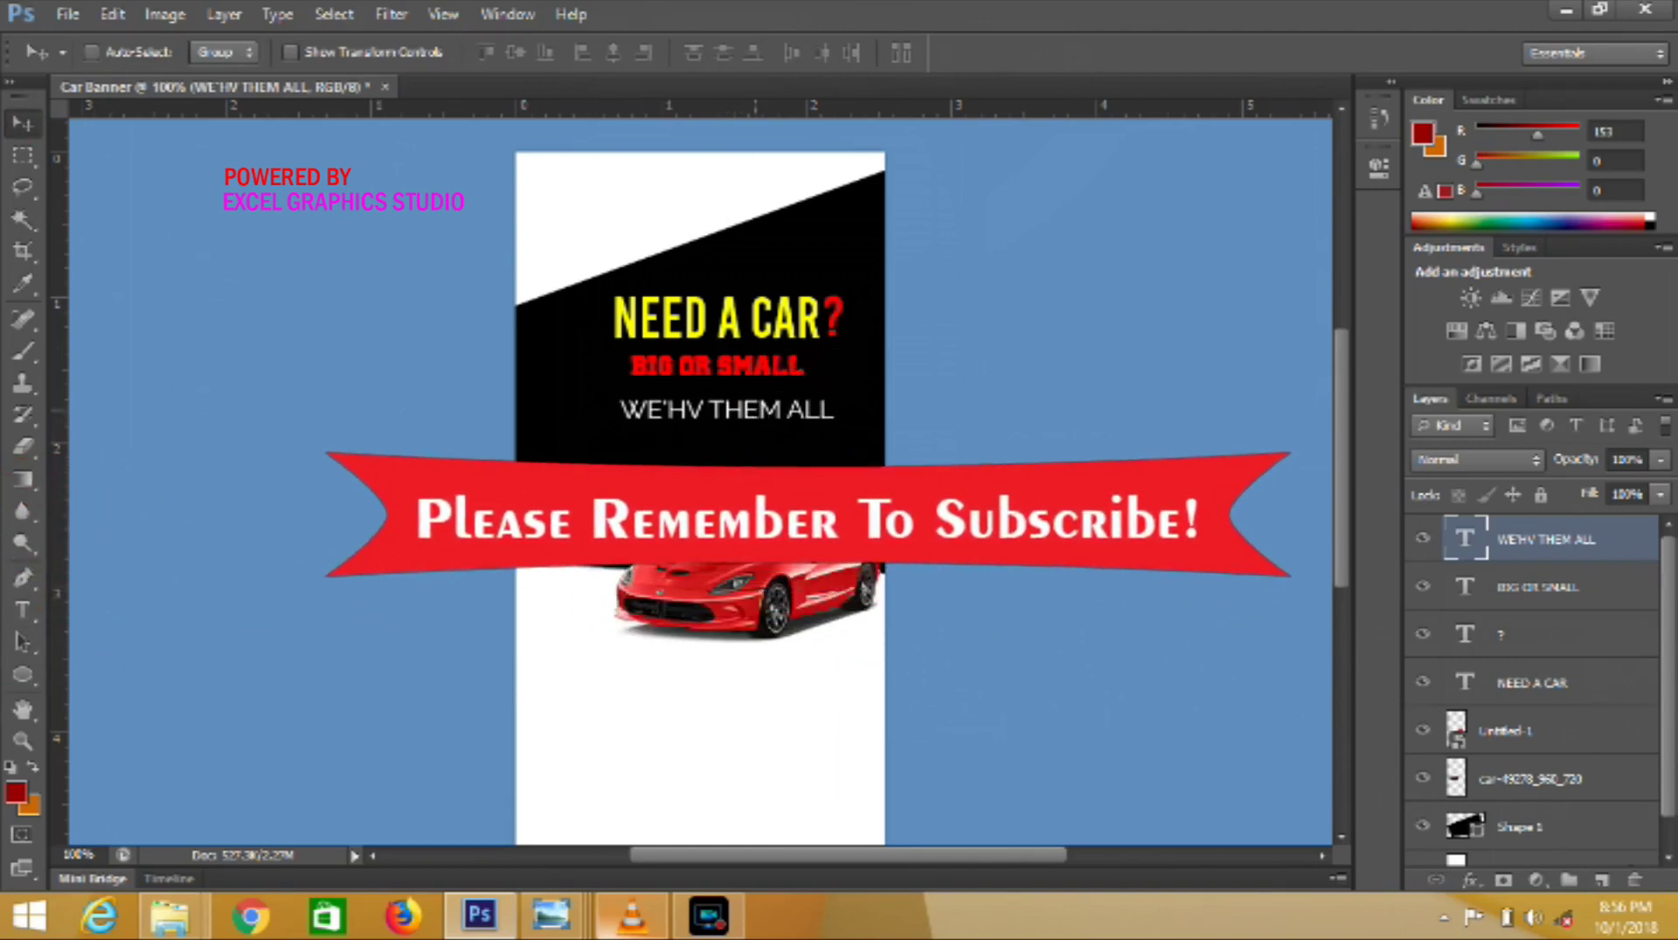
- Nudge the four text layers down slightly and group them into one folder
shift+click(1556, 682)
key(Down)
key(Down)
key(Down)
key(Down)
key(Down)
key(Down)
key(Down)
key(Down)
key(Down)
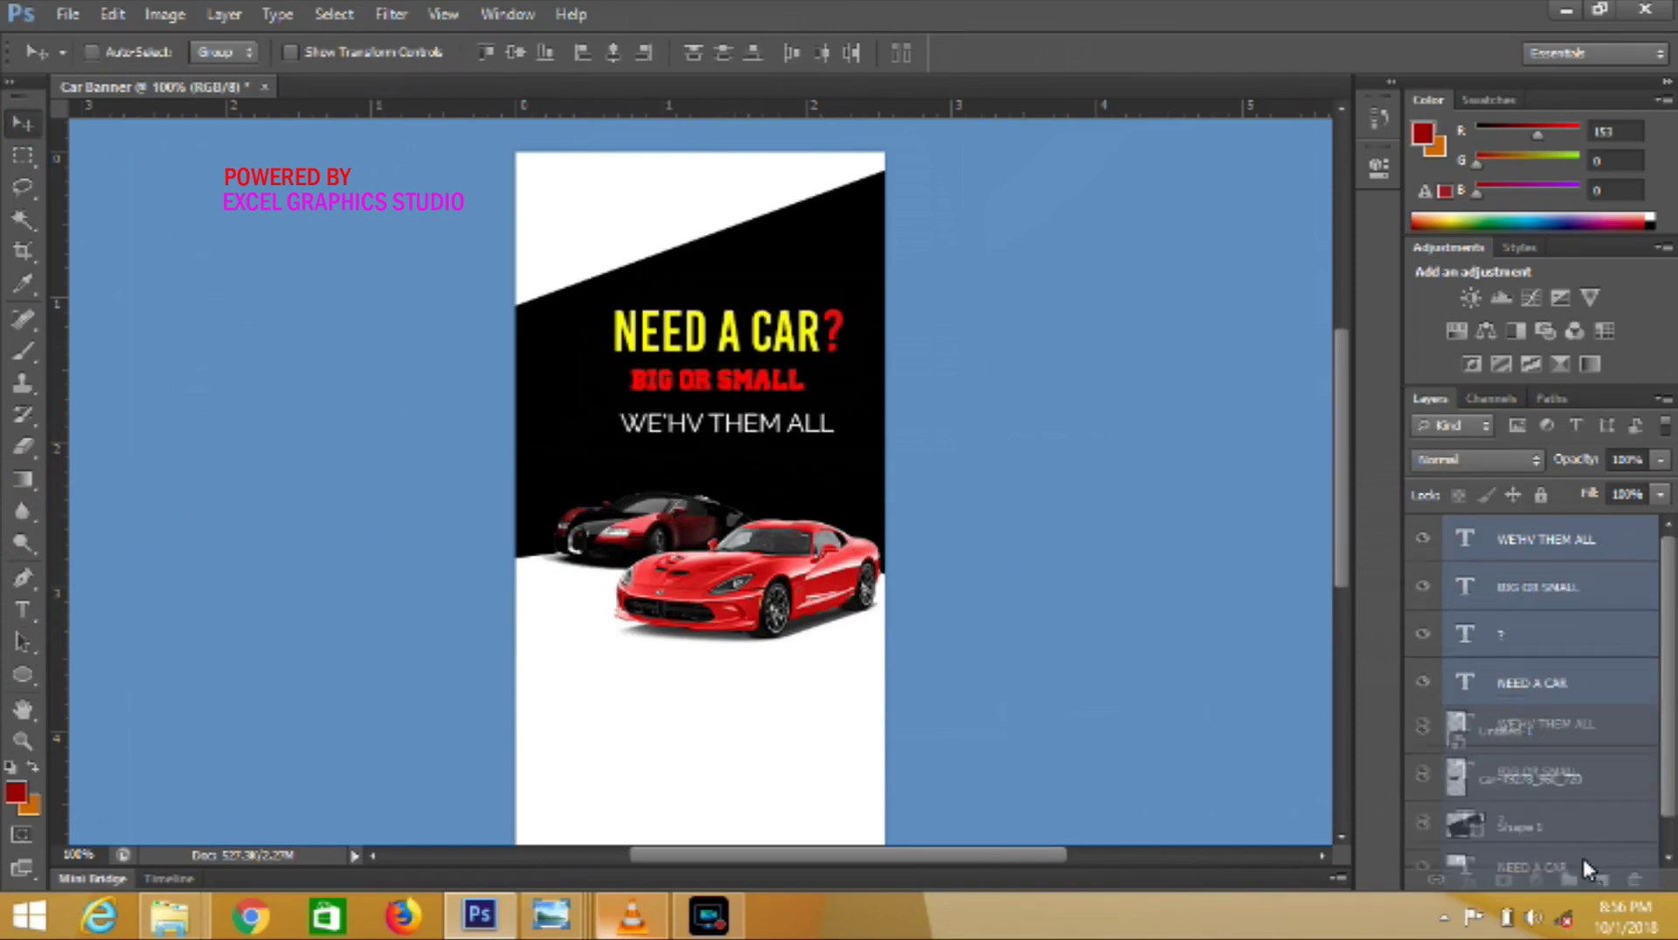
drag(1554, 654, 1580, 882)
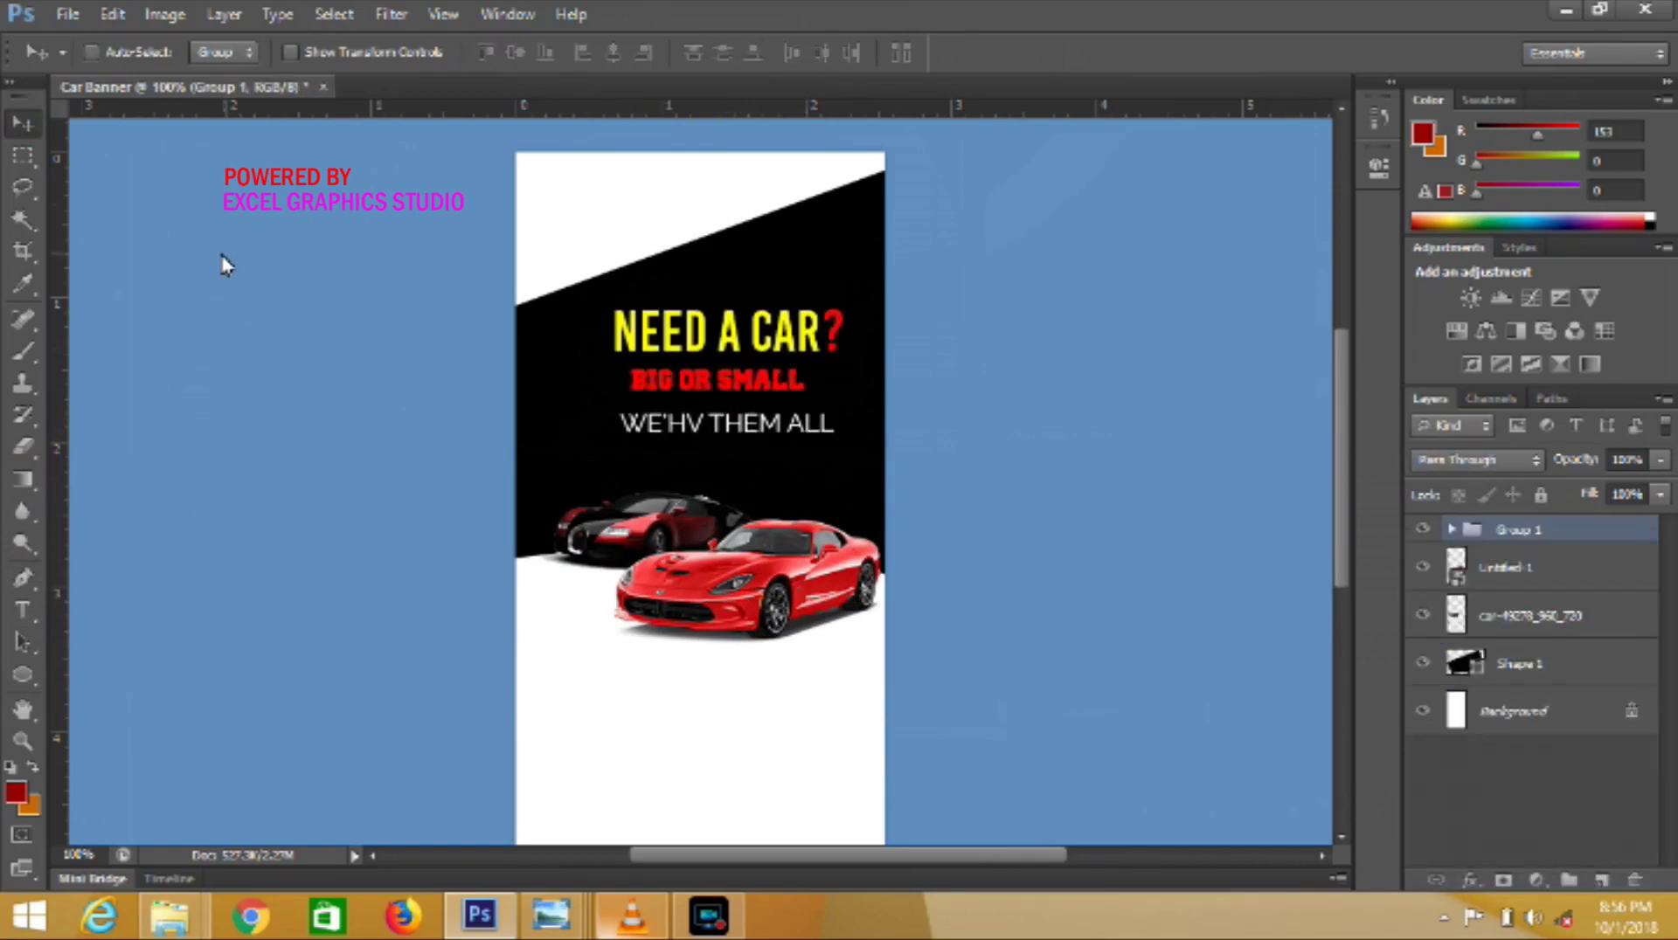
- Centre the text group horizontally on the canvas, undoing a vertical centring
click(323, 18)
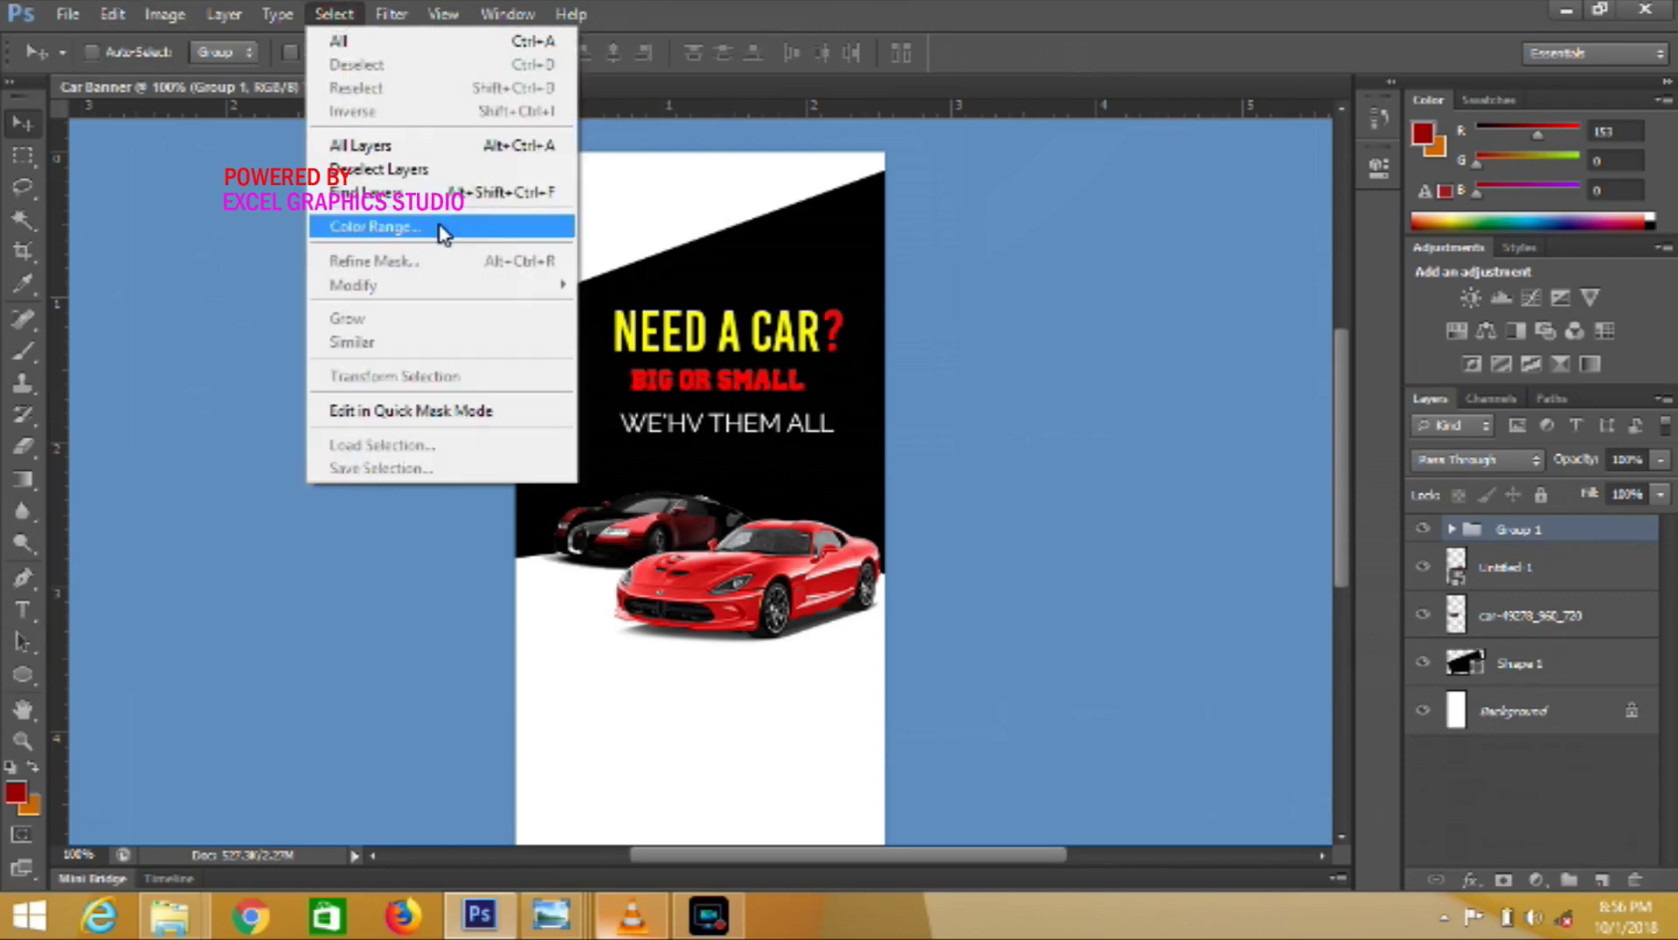
click(406, 49)
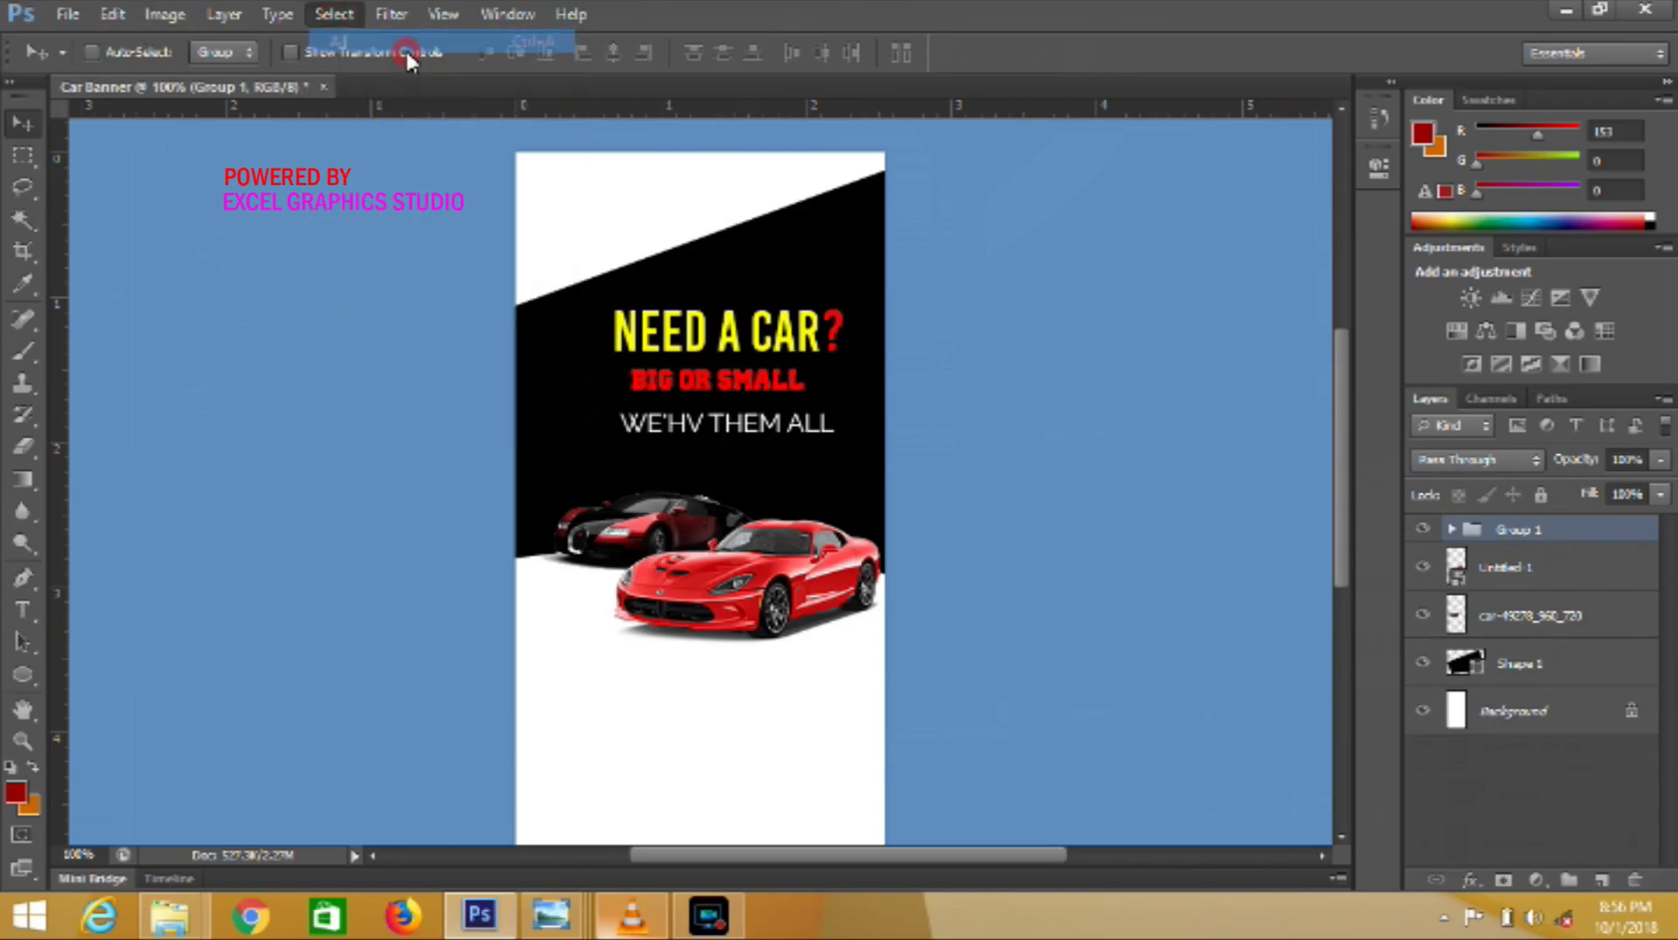
click(610, 53)
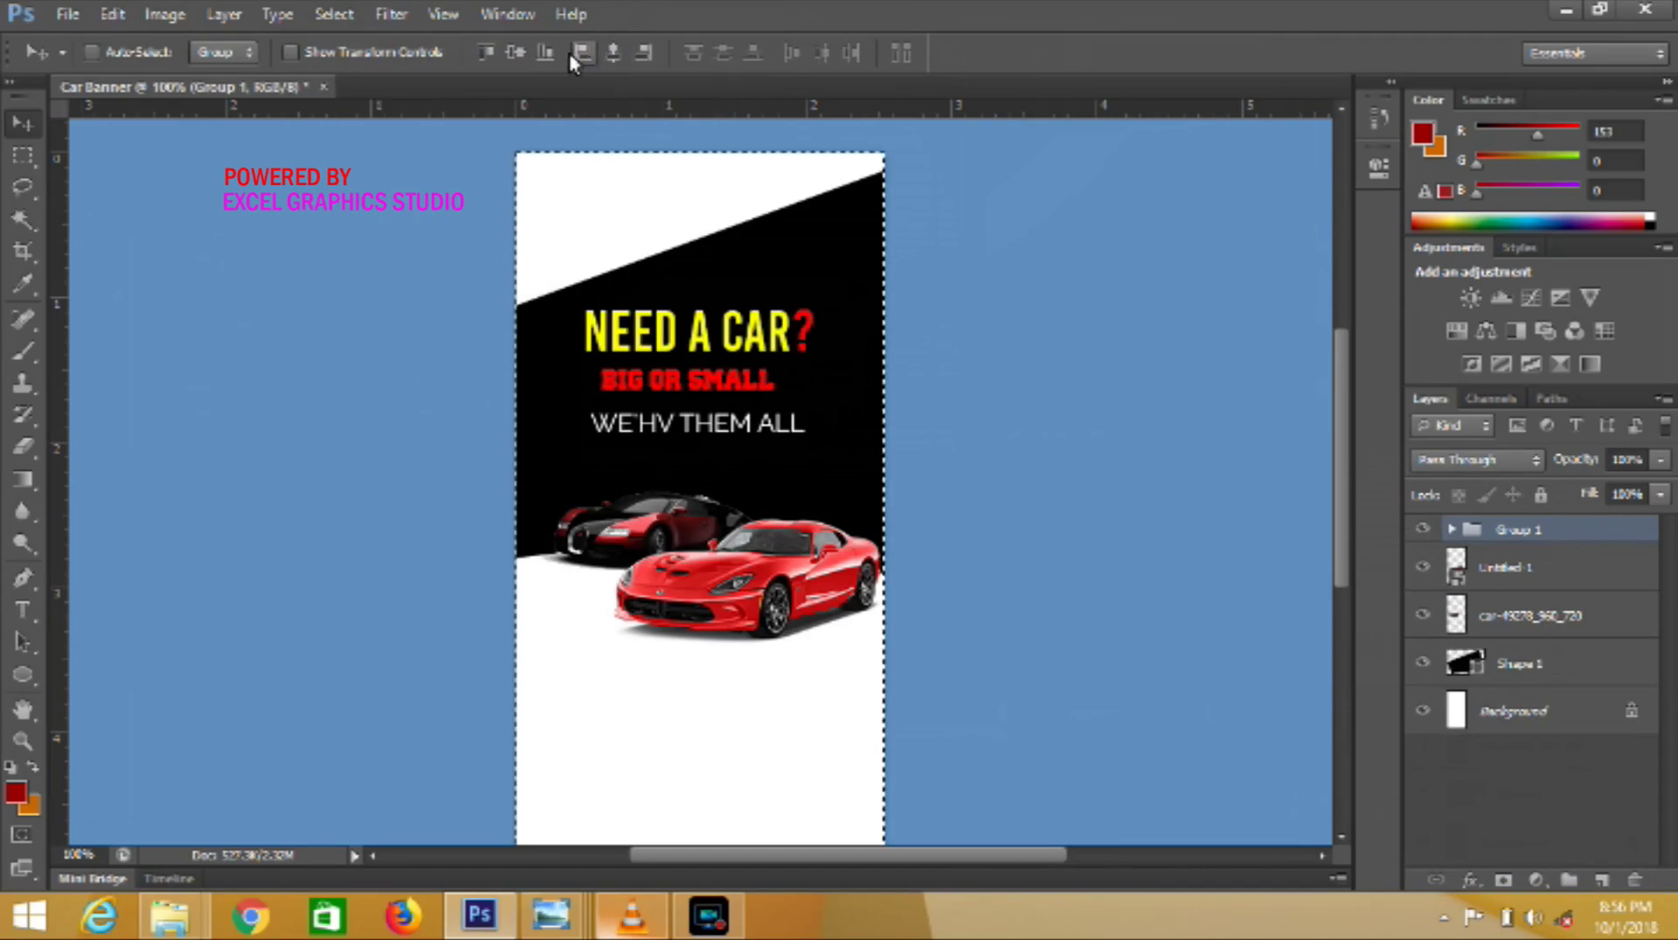
click(517, 52)
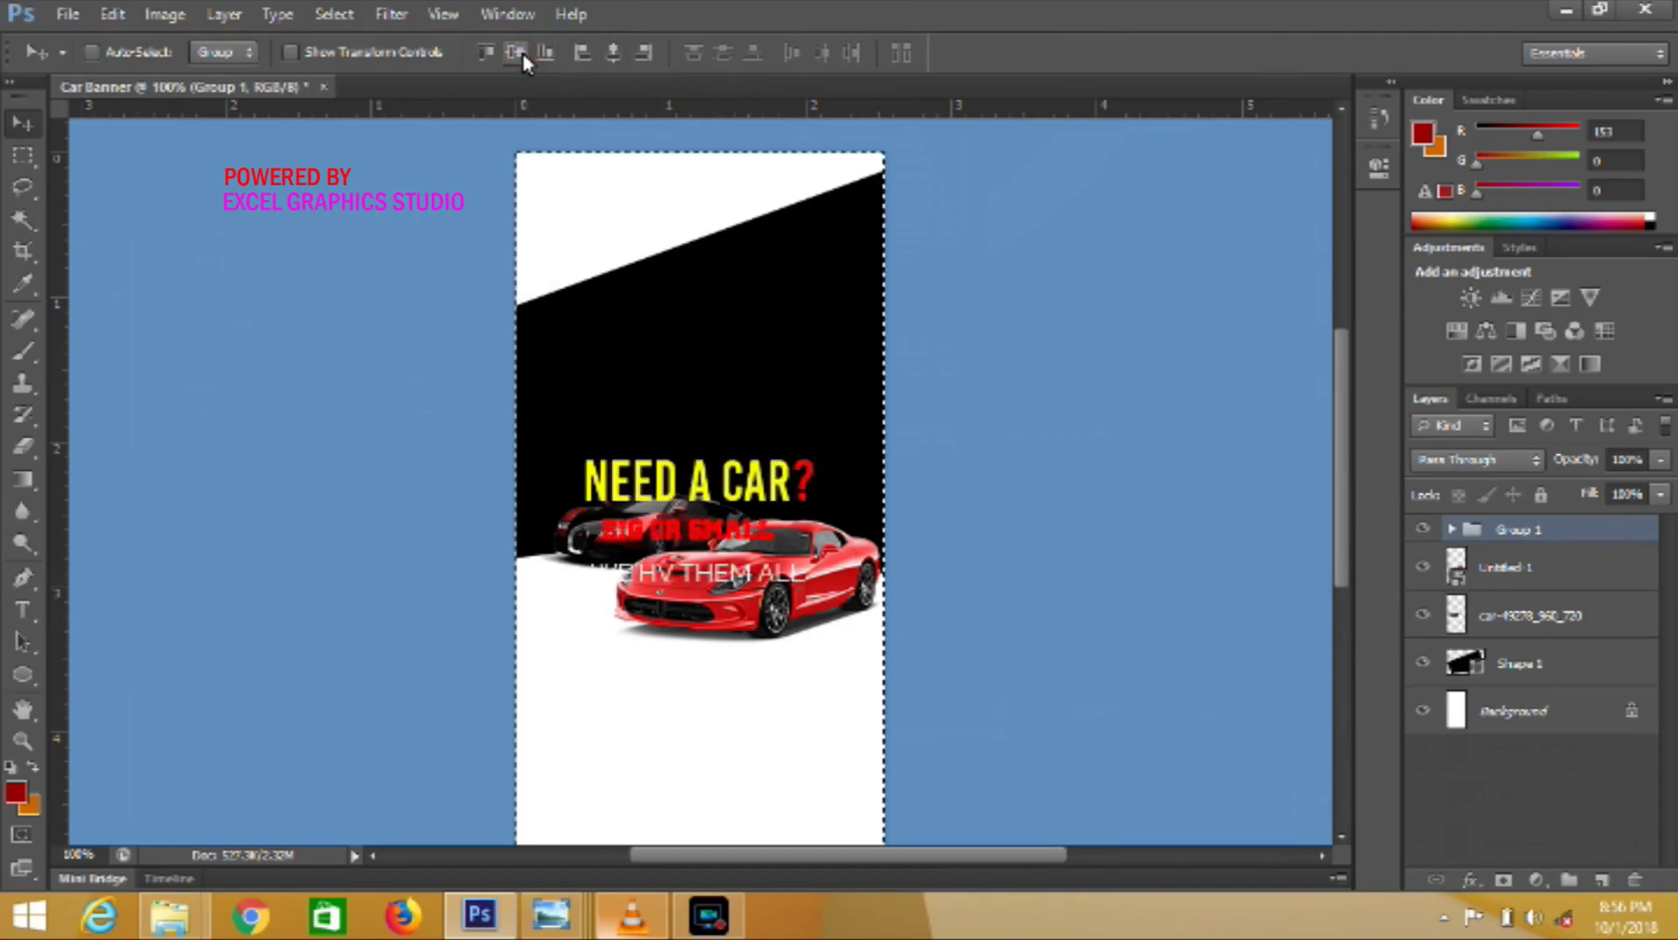
key(ctrl+z)
click(341, 19)
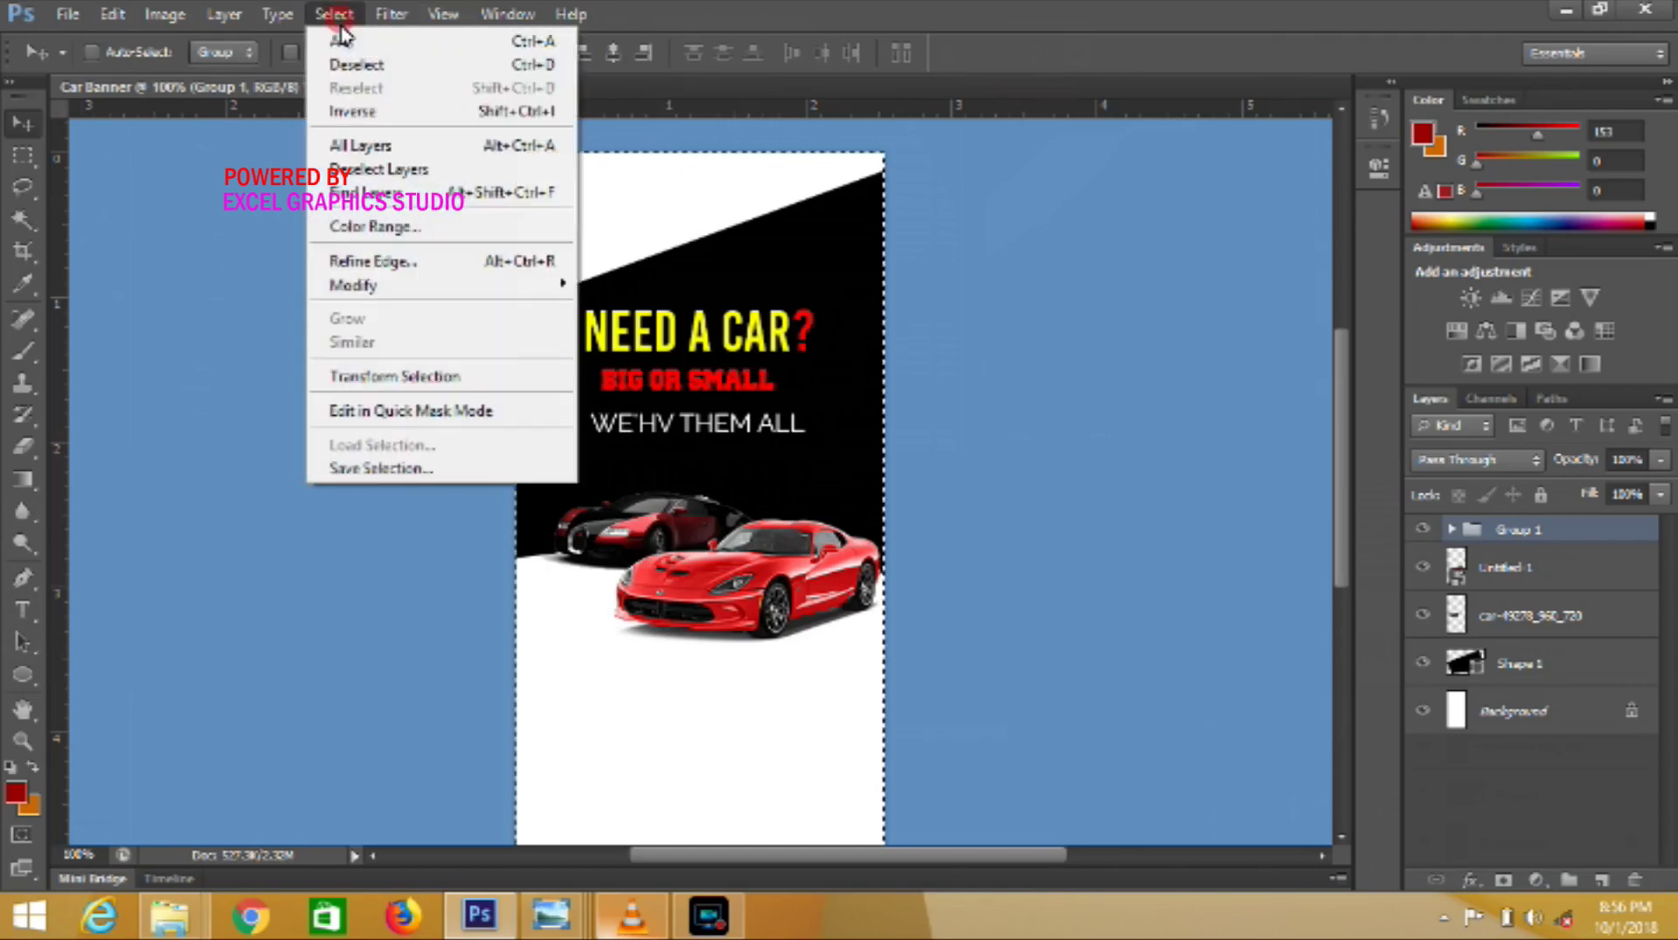
click(377, 68)
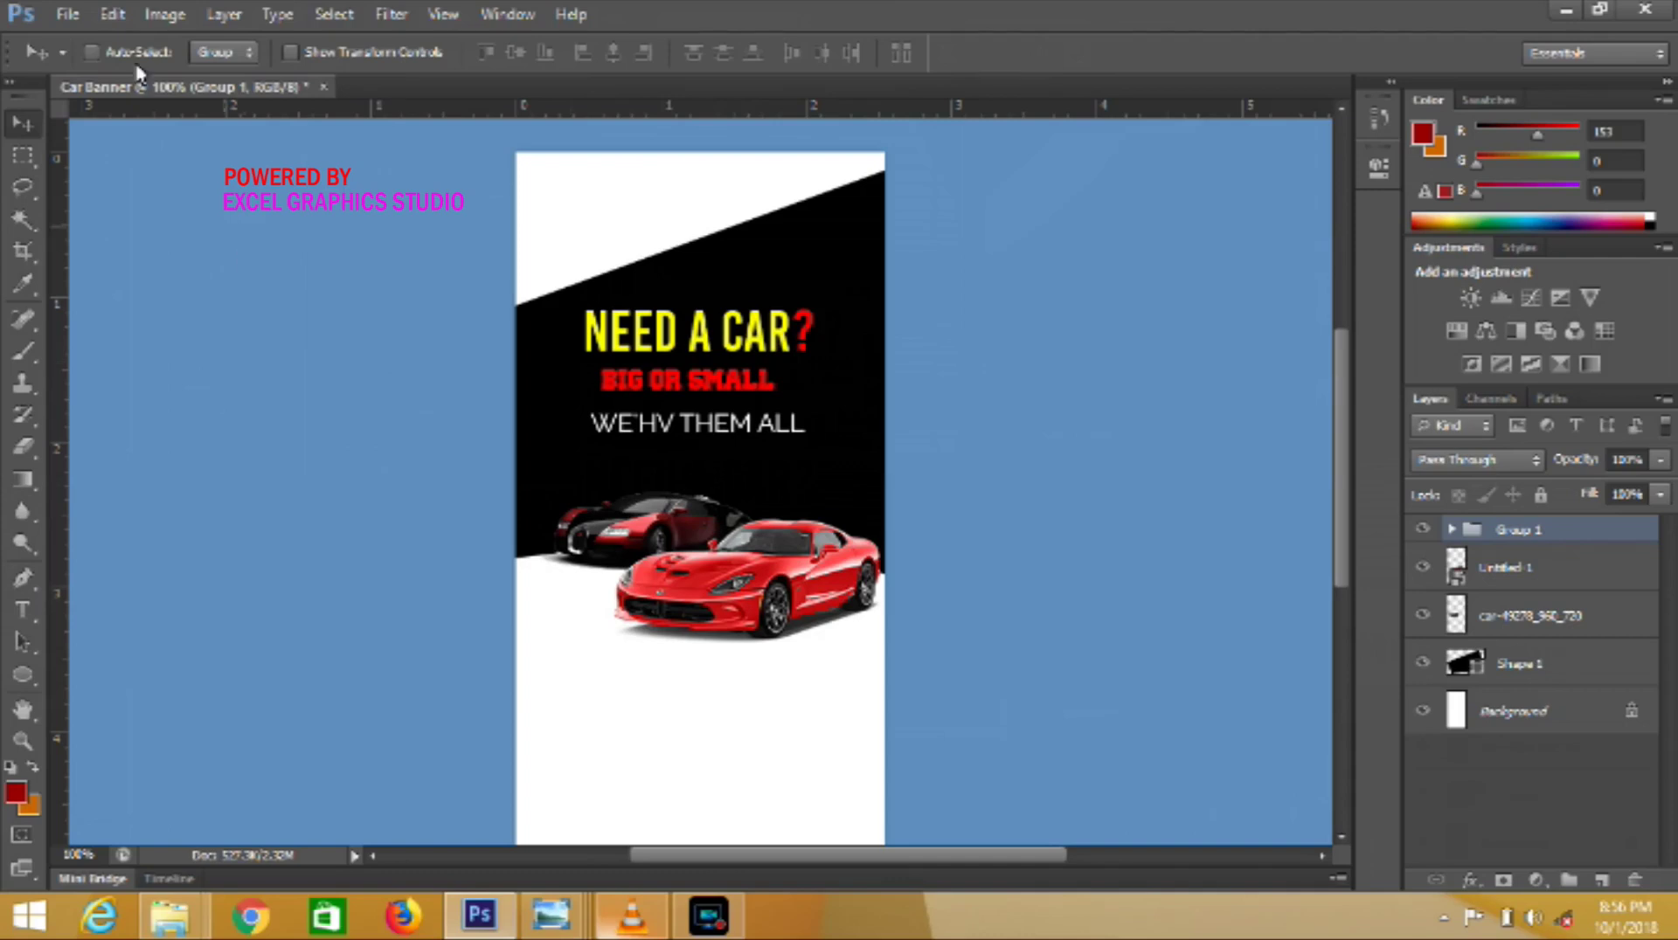
- Scale the headline text group up to about 106% and nudge it slightly down
click(117, 13)
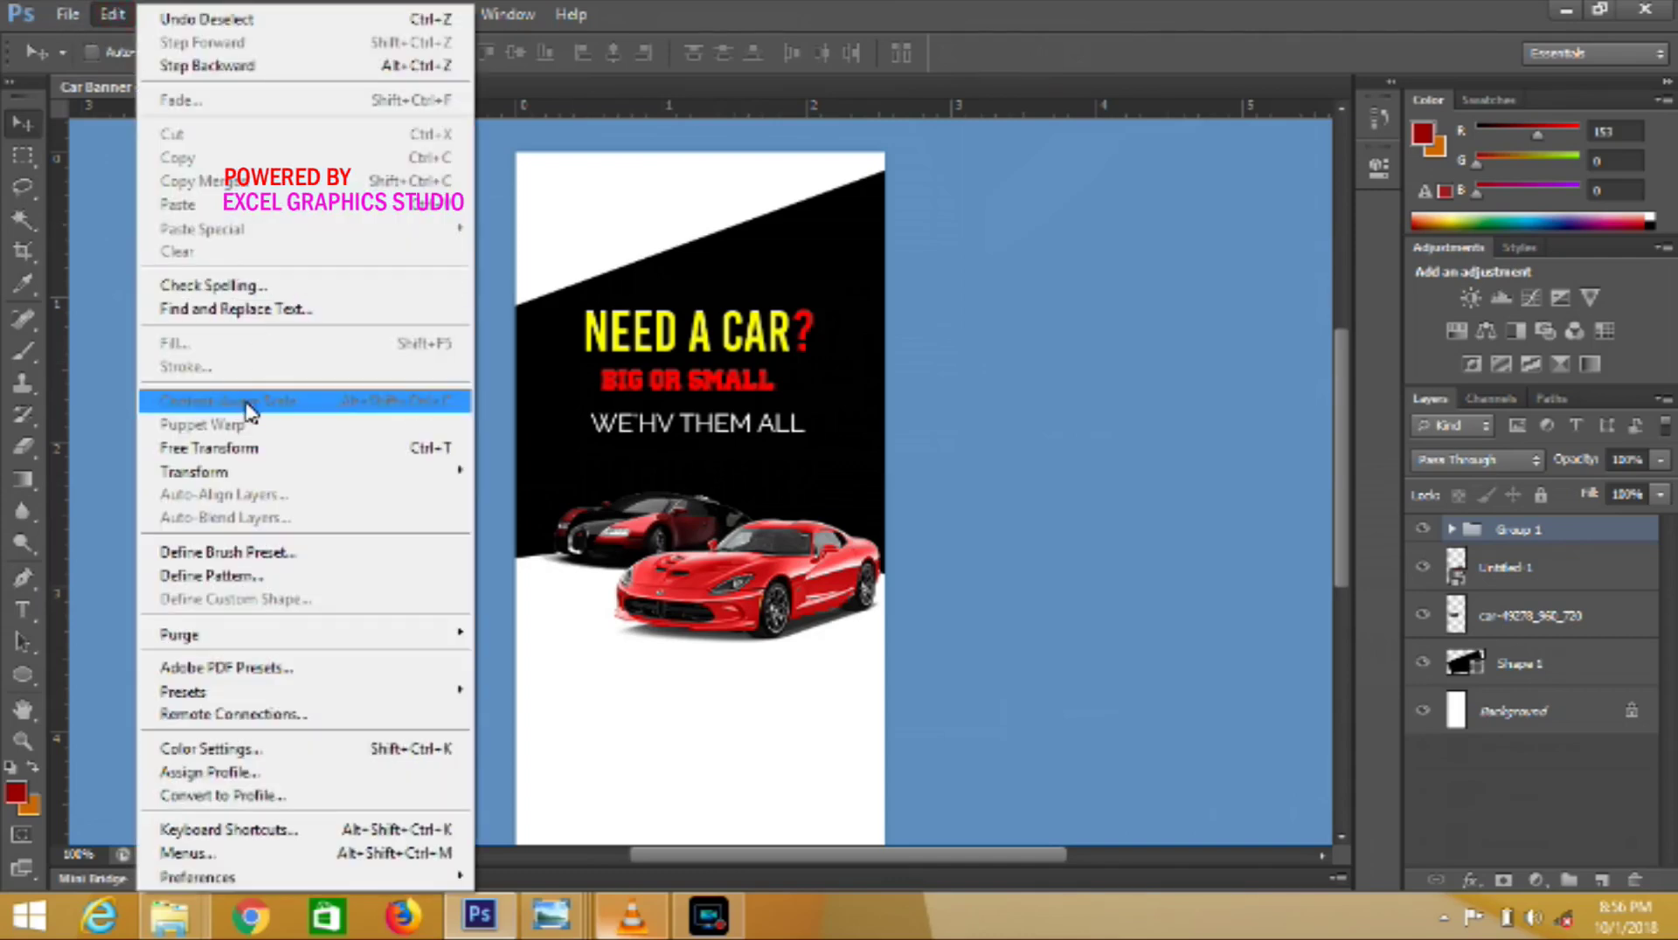
click(251, 449)
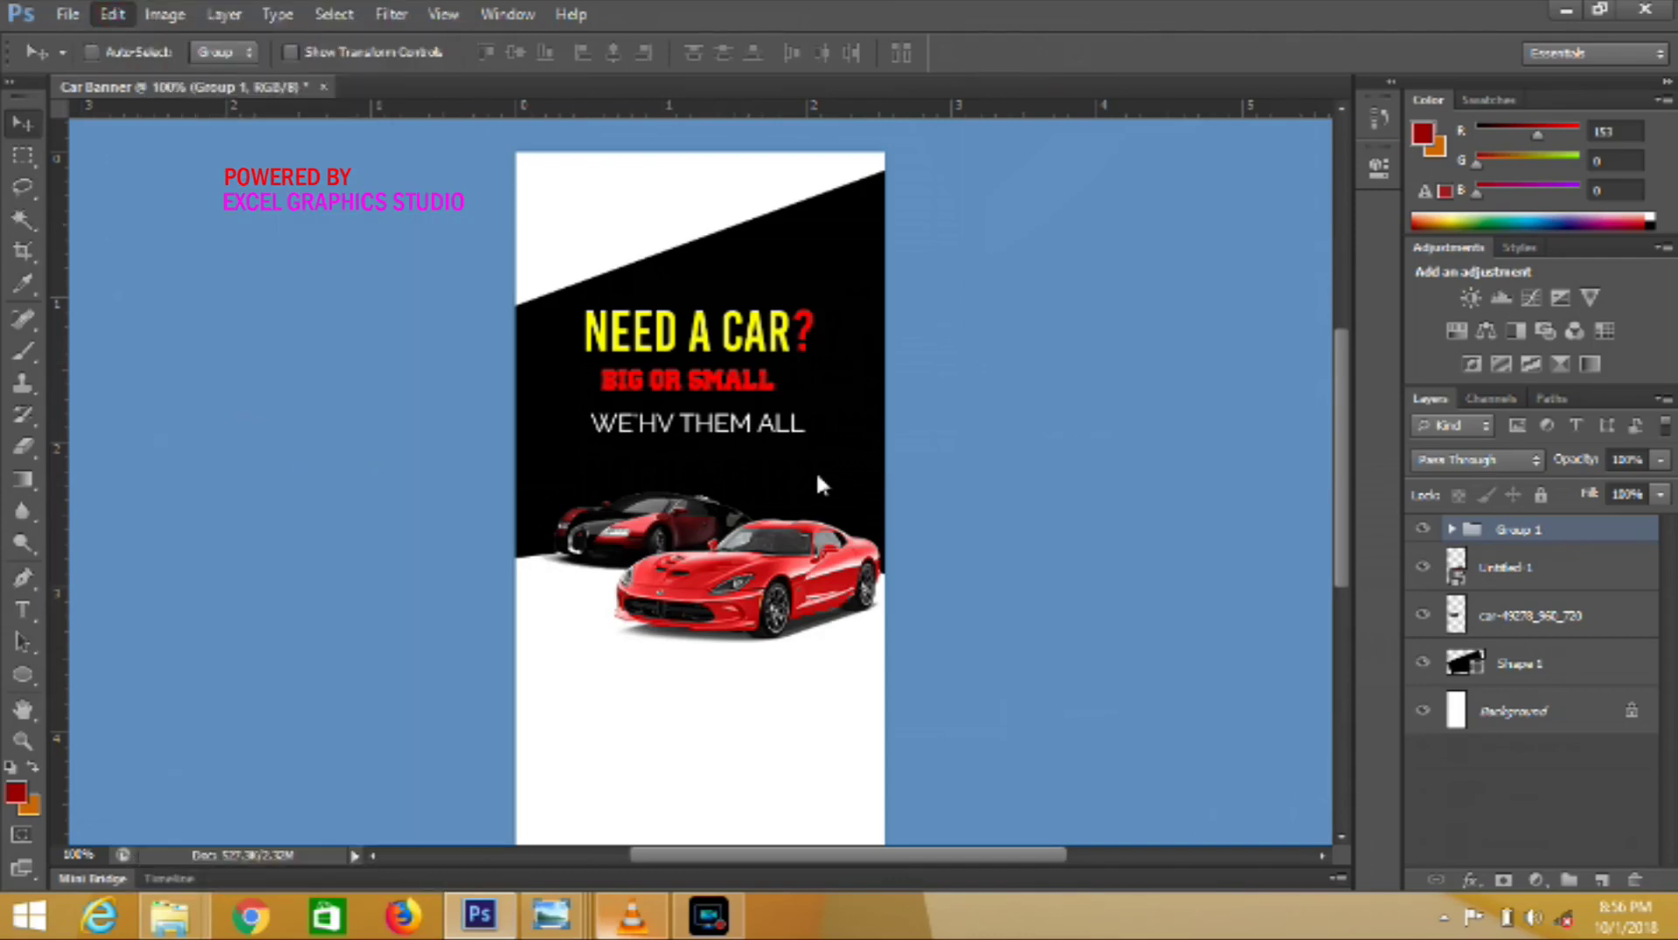
drag(815, 436, 820, 445)
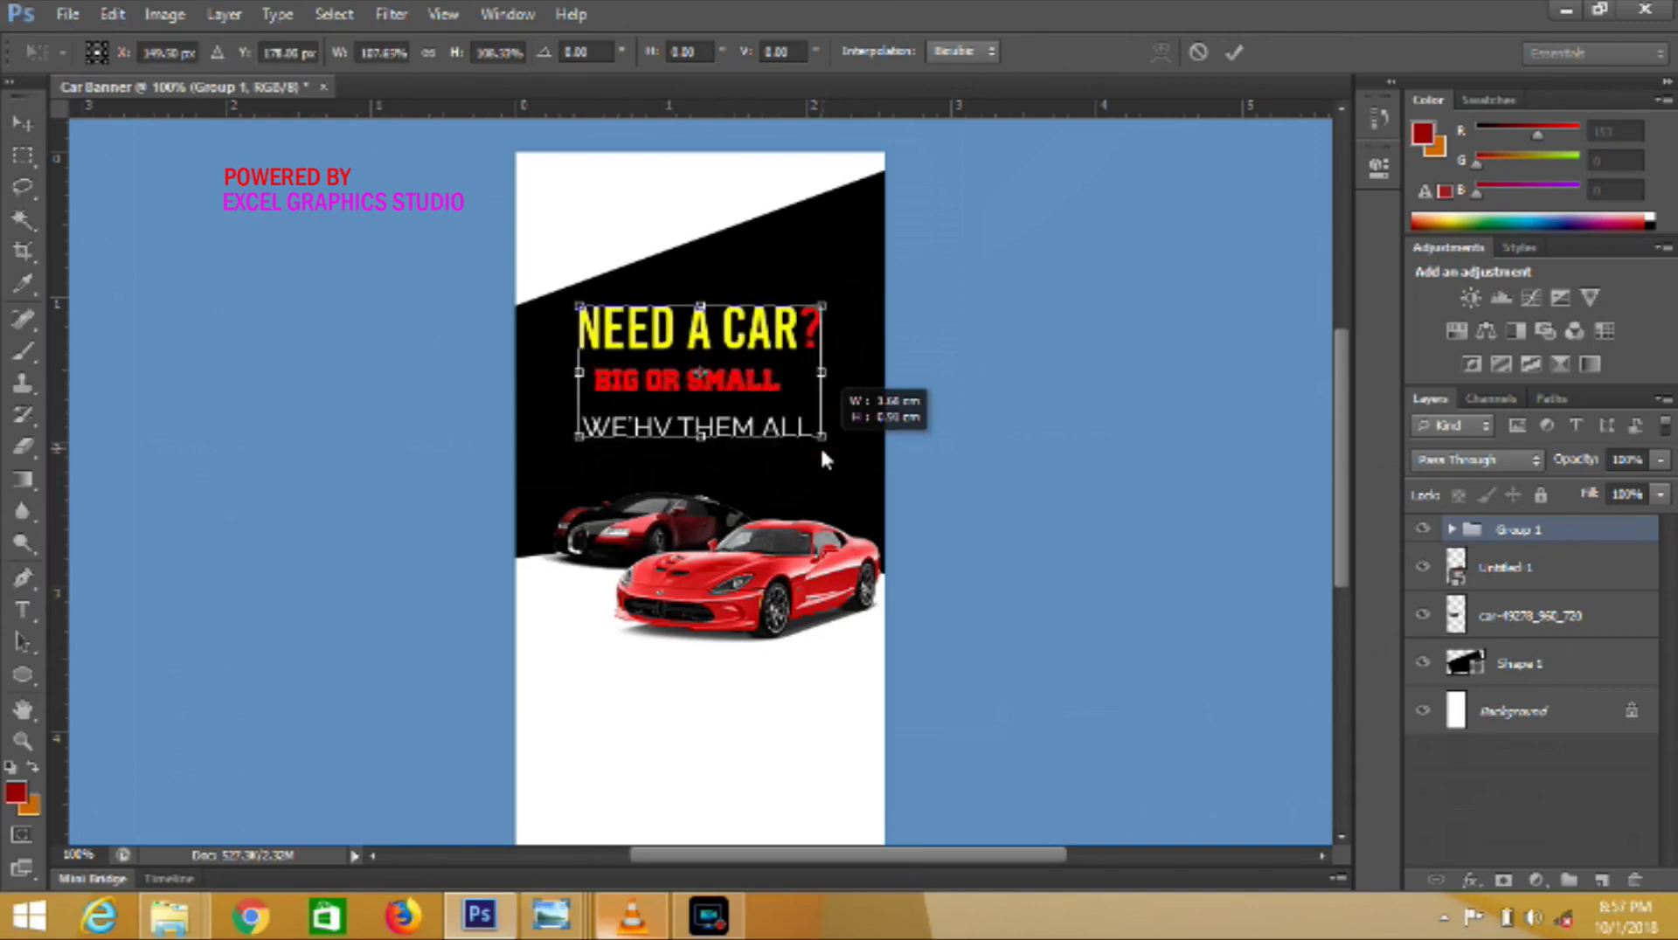
drag(821, 446, 827, 437)
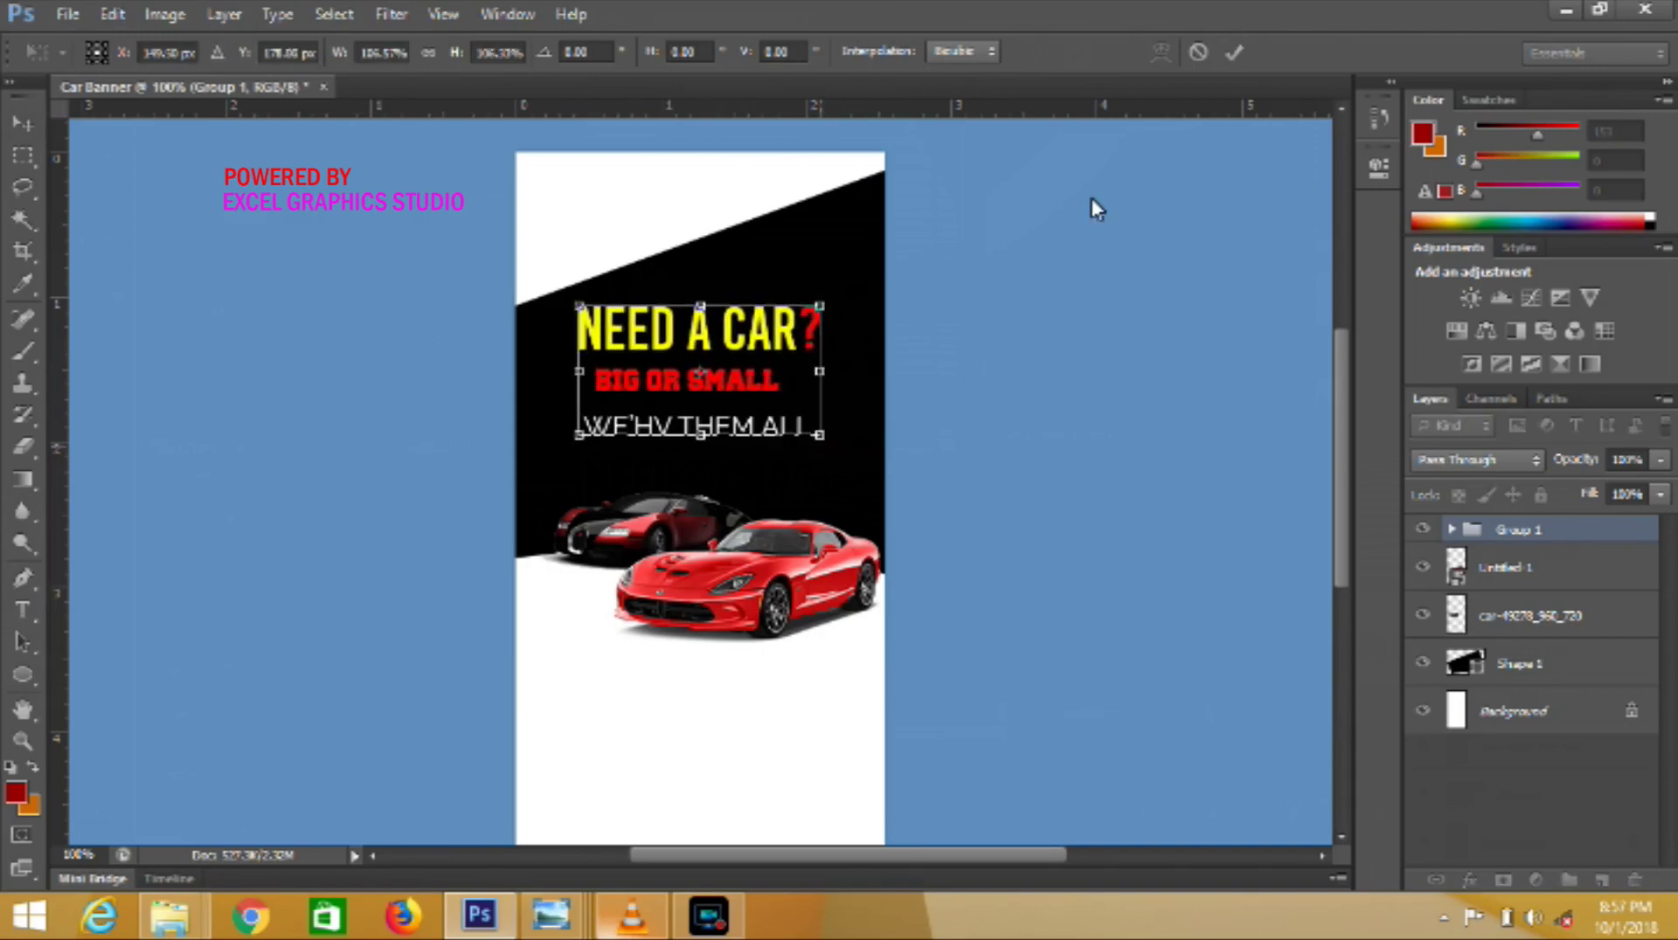
click(1242, 63)
key(Down)
key(Down)
key(Down)
key(Down)
key(Down)
key(Down)
key(Down)
key(Down)
key(Down)
key(Down)
key(Down)
key(Down)
key(Down)
key(Down)
key(Down)
key(Down)
key(Down)
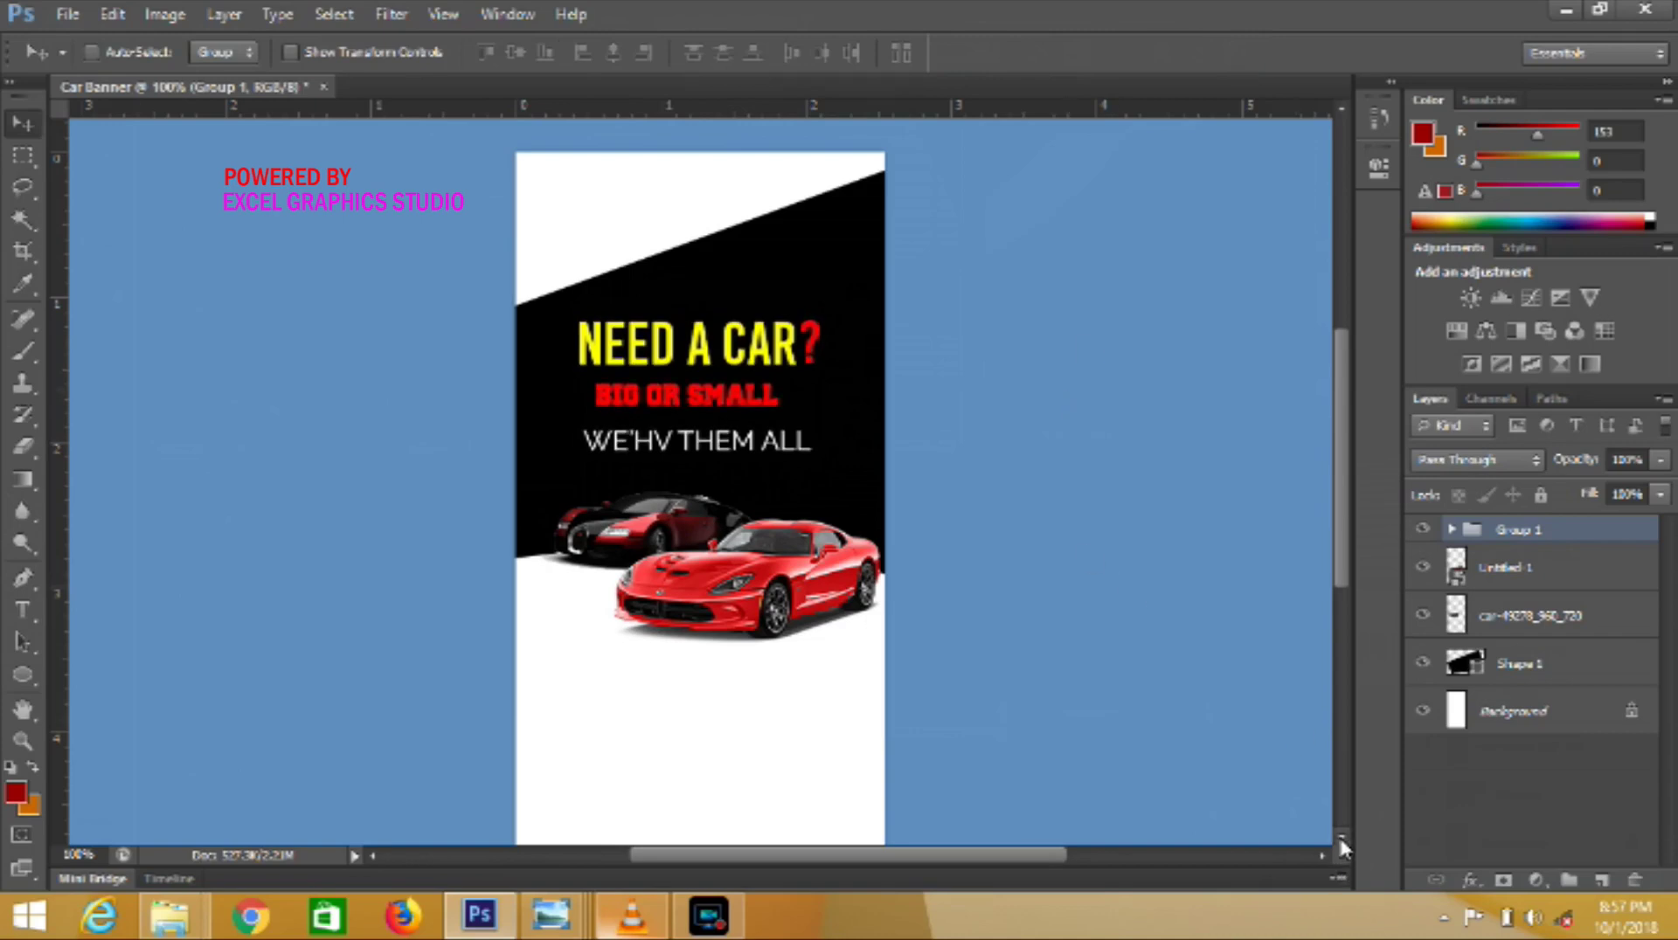
- Add a new empty layer above the group, then discard a trial underscore text line
click(1339, 835)
click(1339, 835)
click(1338, 835)
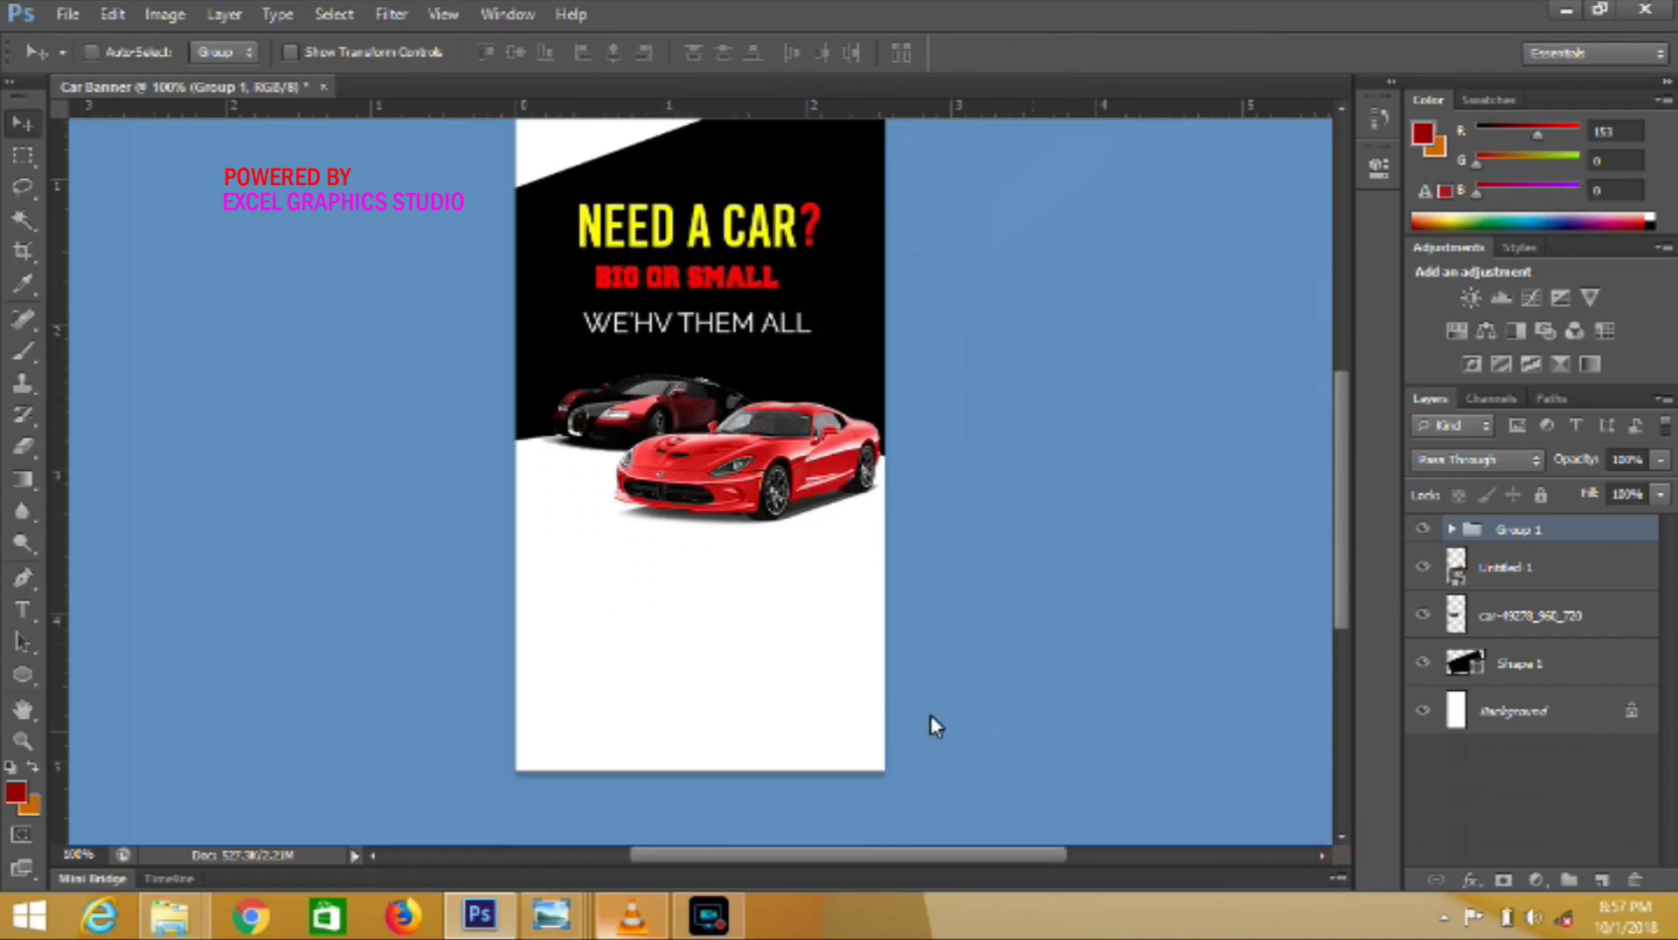
click(1601, 879)
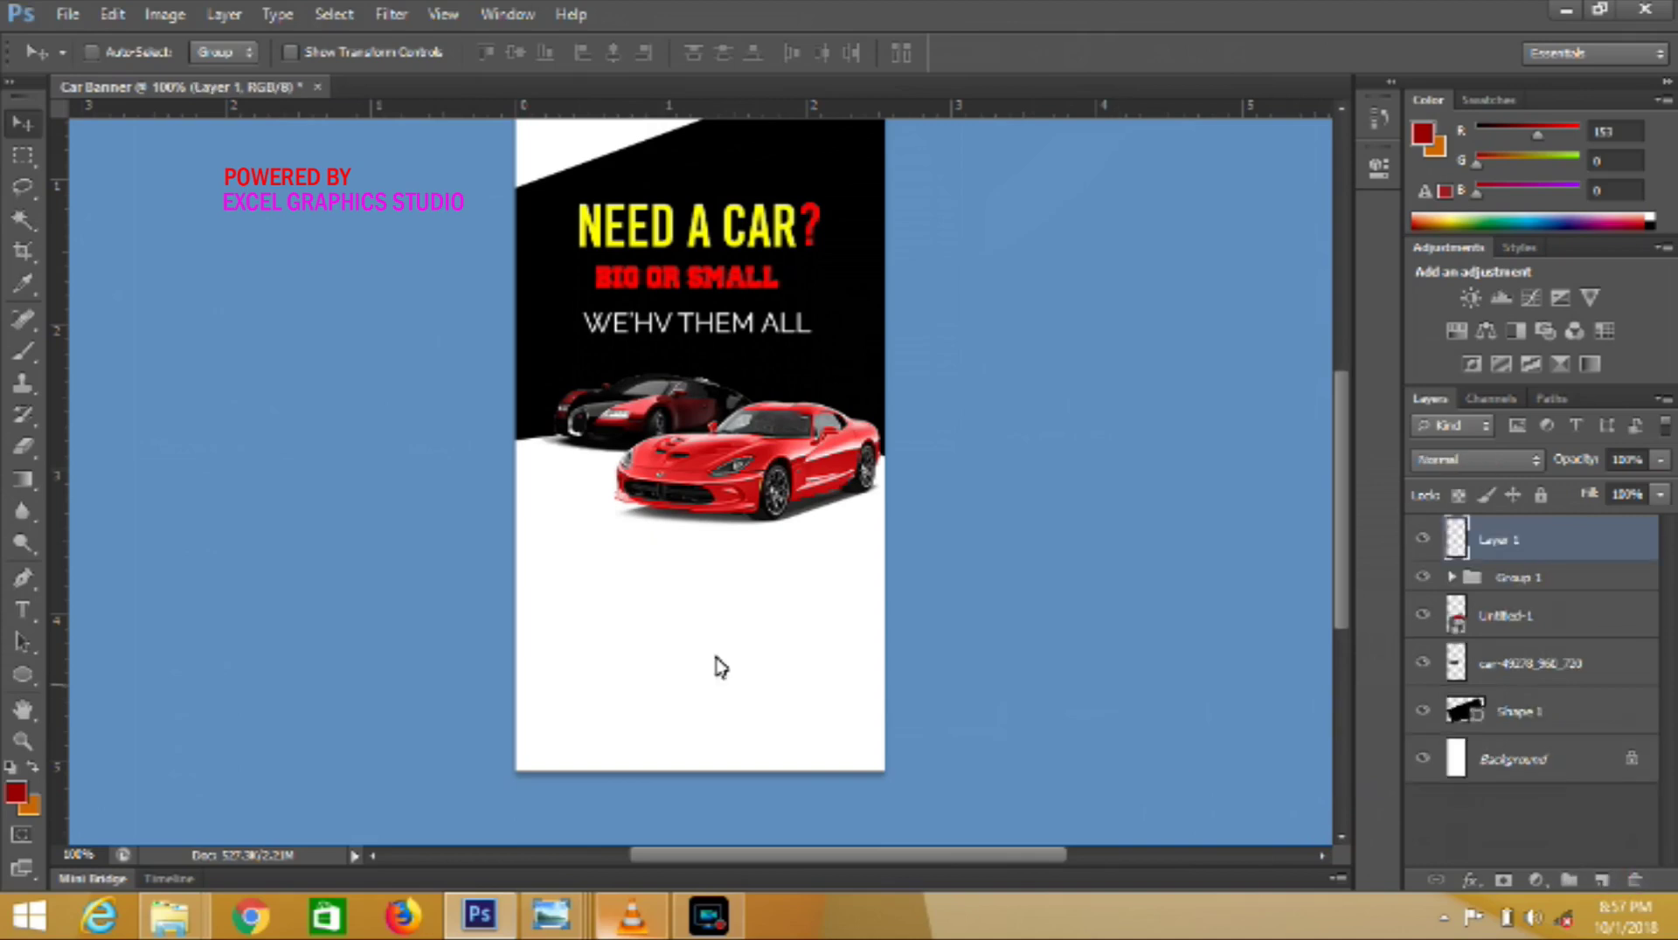
click(19, 612)
click(571, 627)
text(____________)
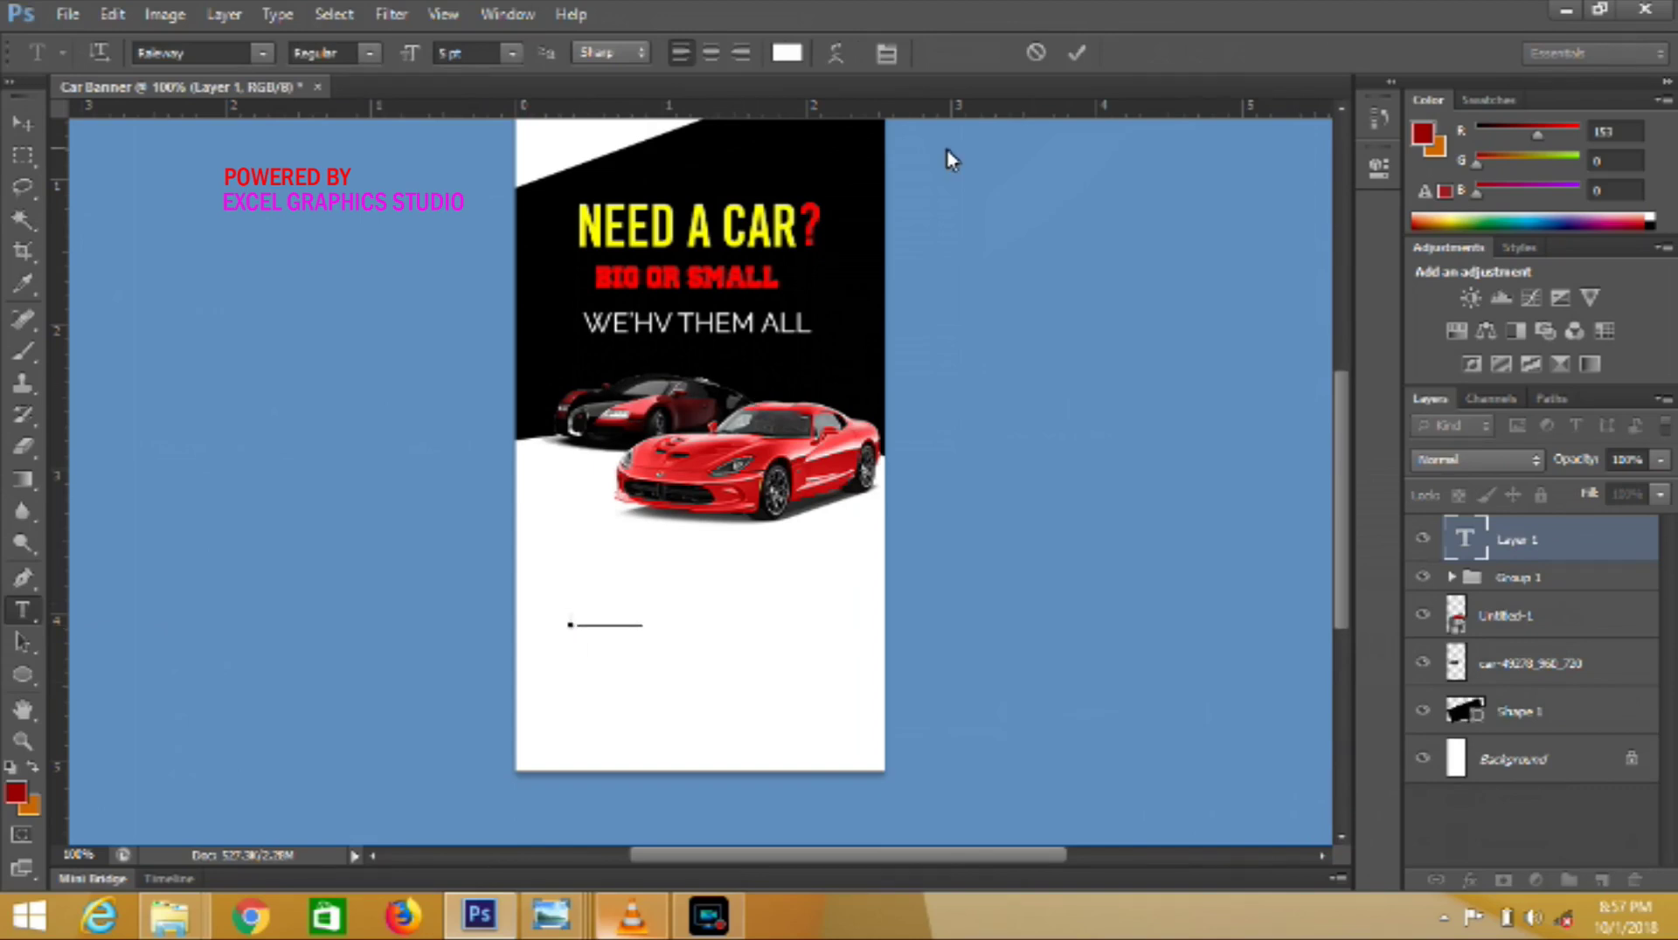
click(1034, 55)
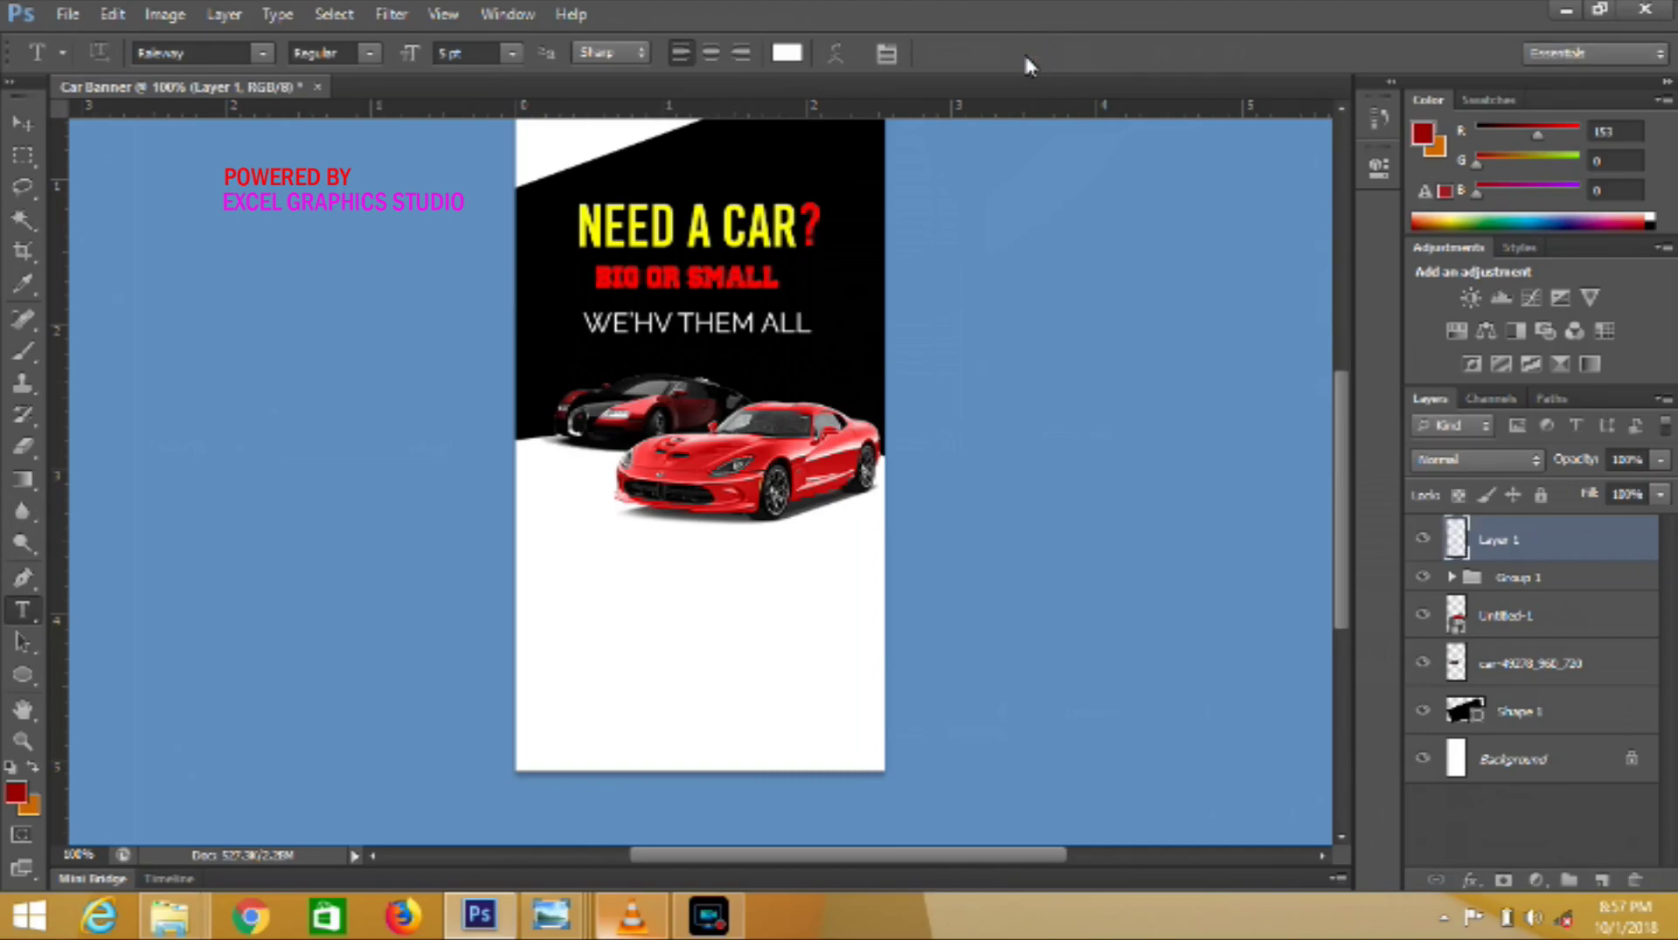
- Set the text colour to pure red ff0000 and start a text line below the red car
click(787, 54)
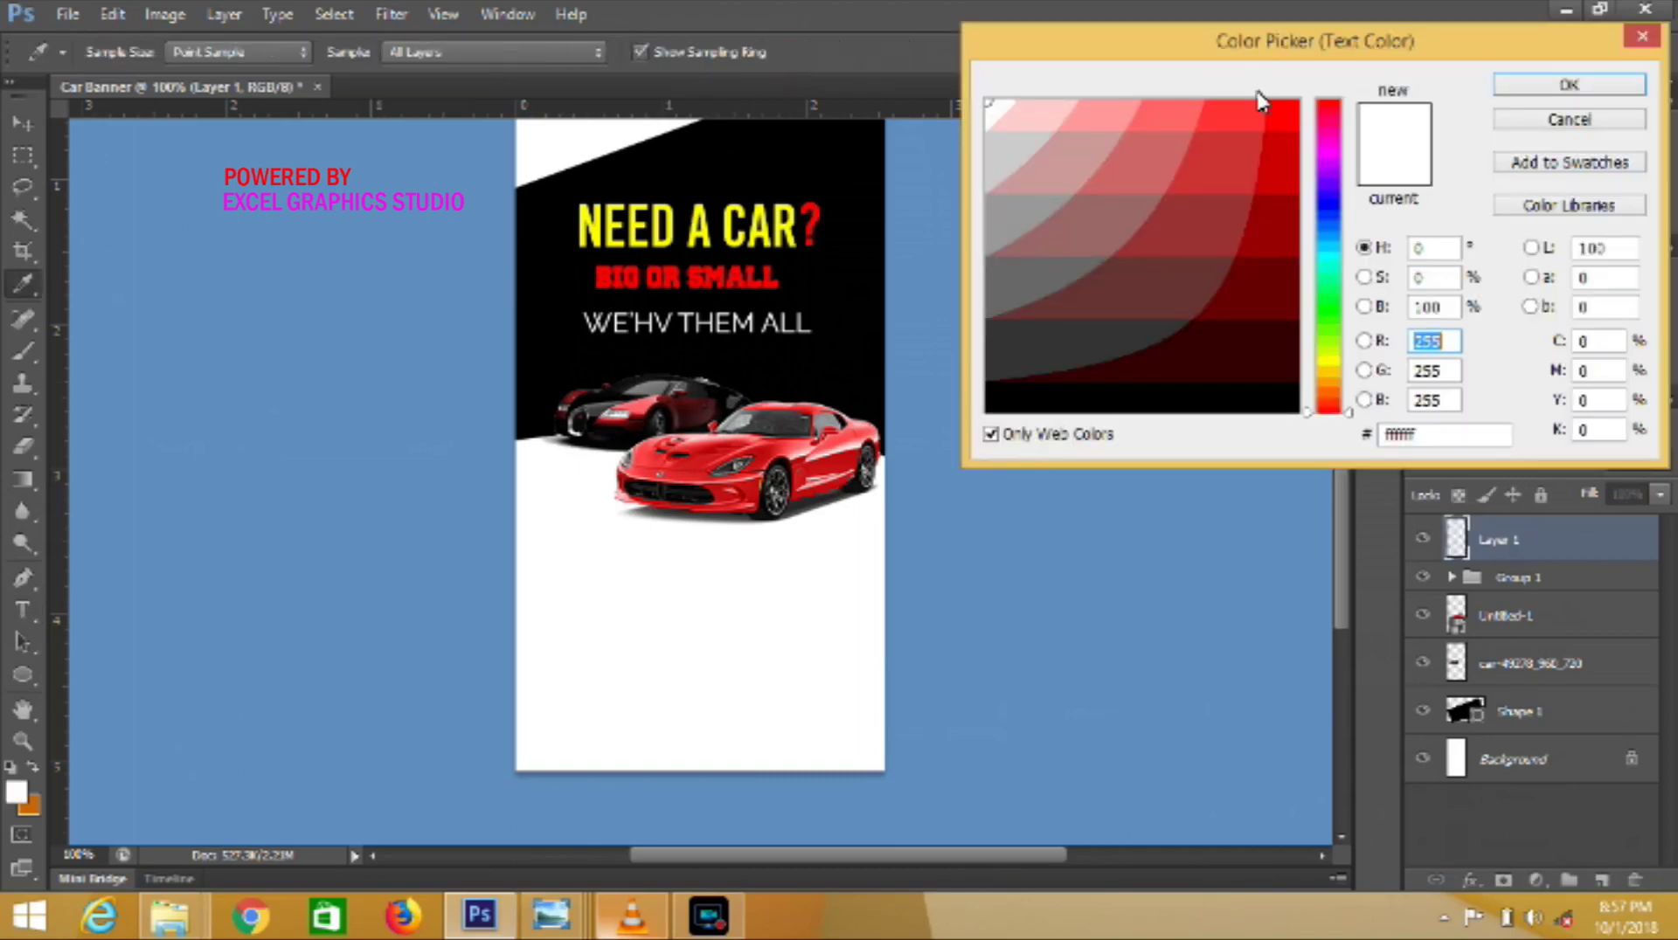
click(1297, 110)
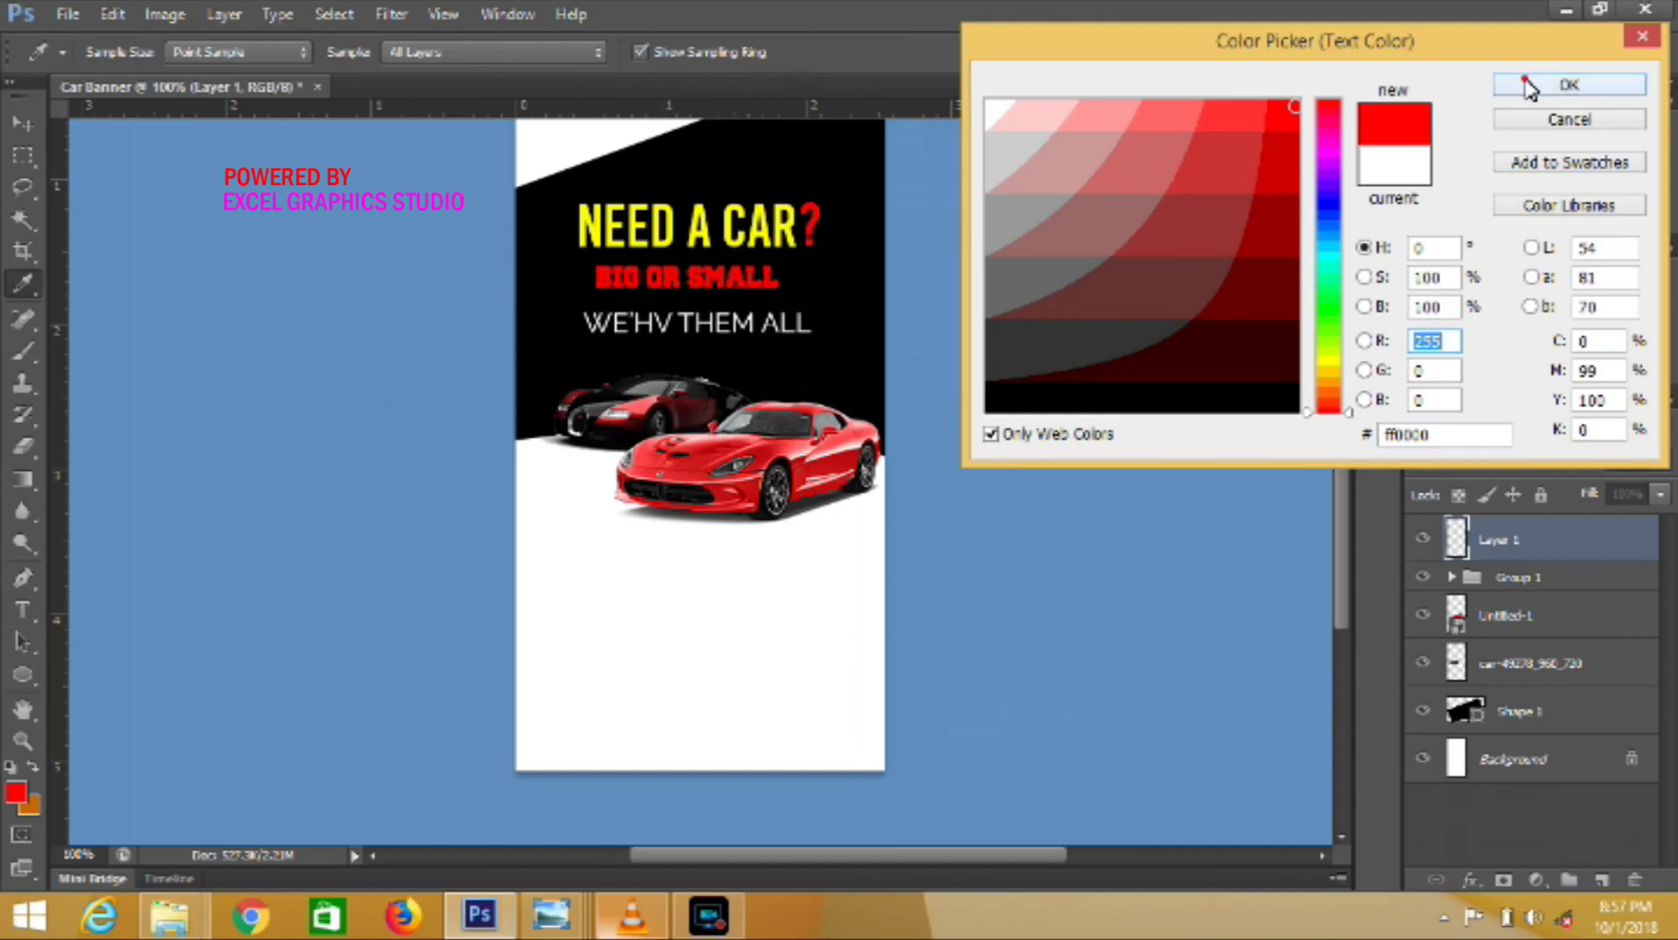
click(1524, 84)
click(633, 553)
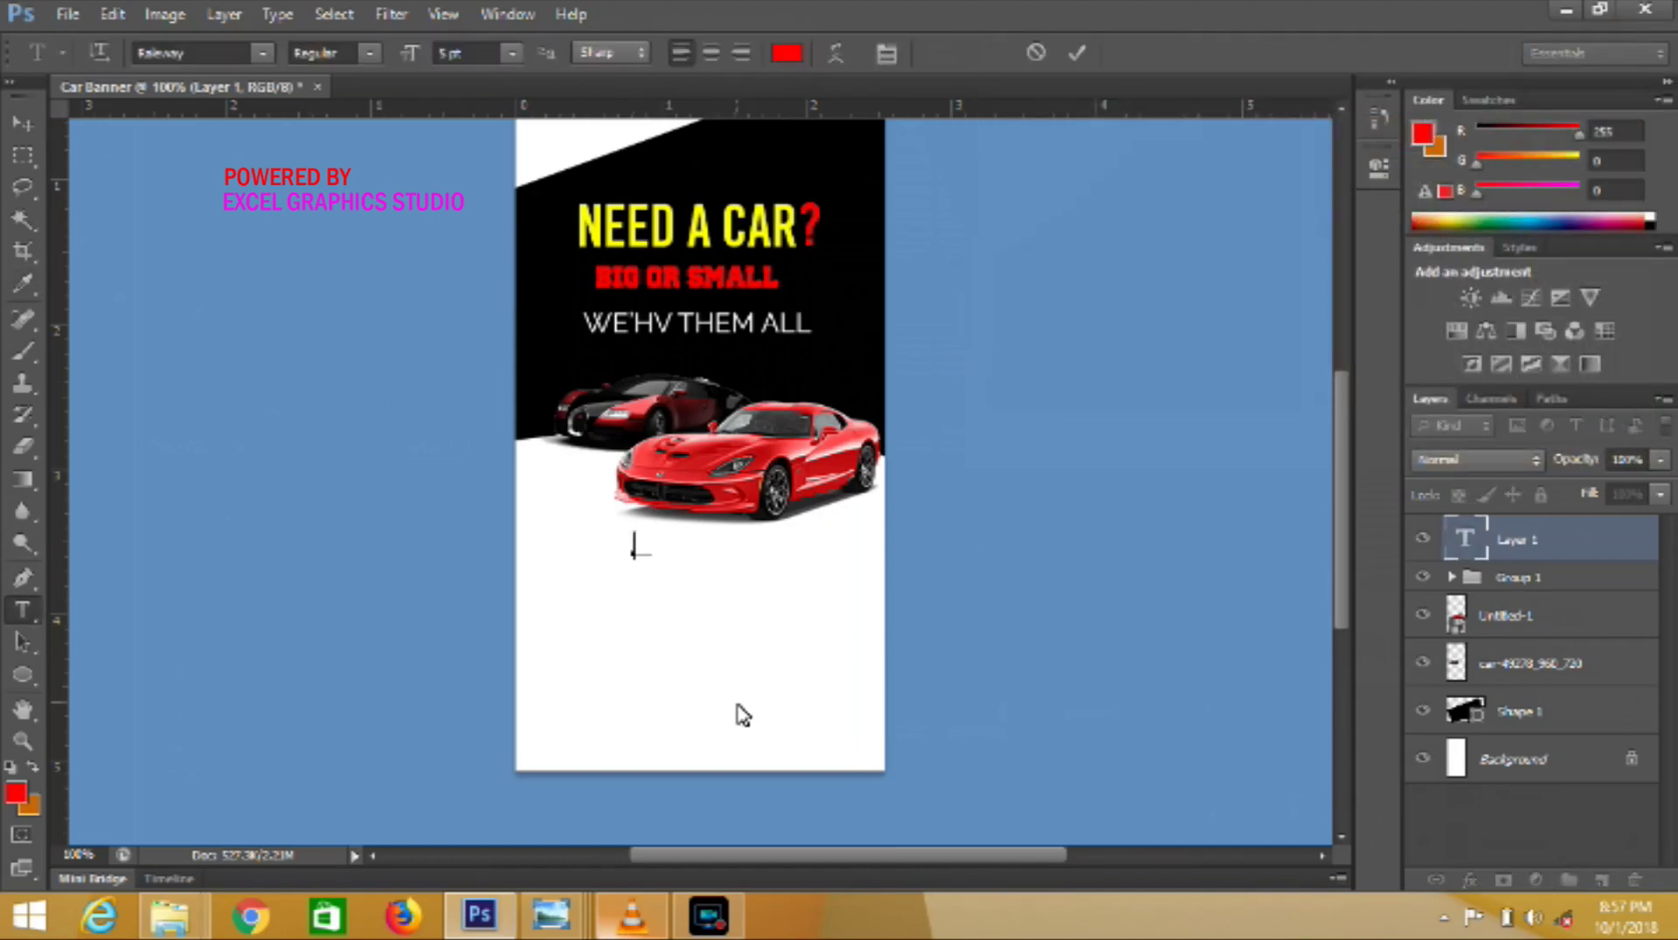
- Type 'Call Now' with the phone number on the next line, then select the number
text(Call)
text( Now)
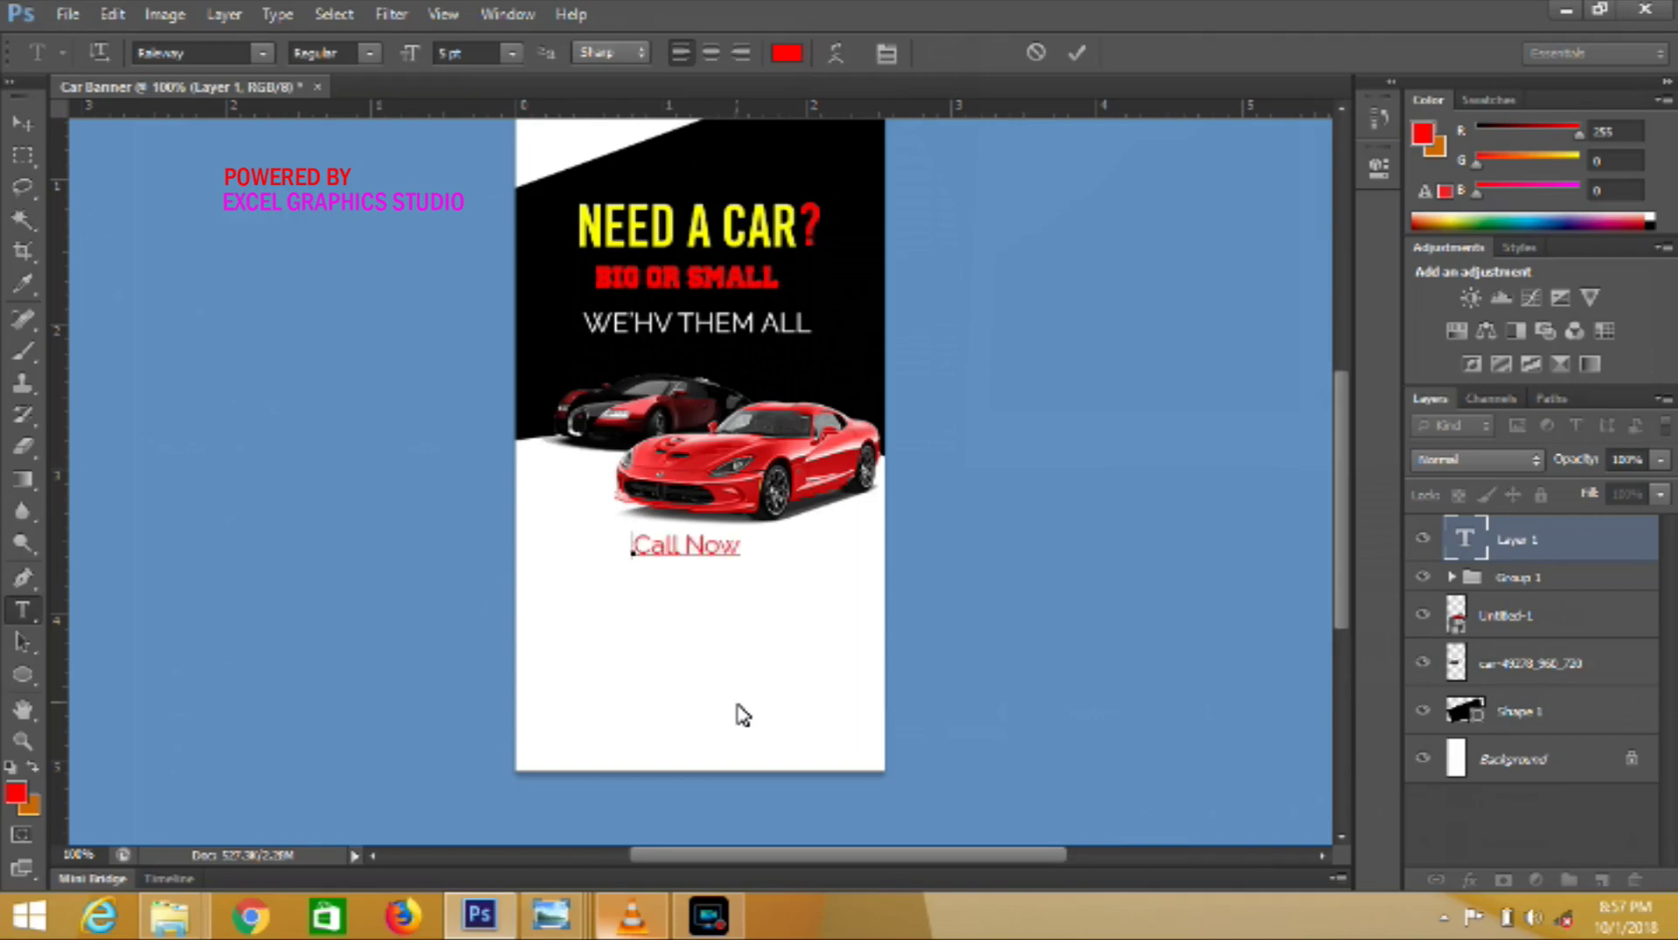
key(Return)
text(234-)
text(890)
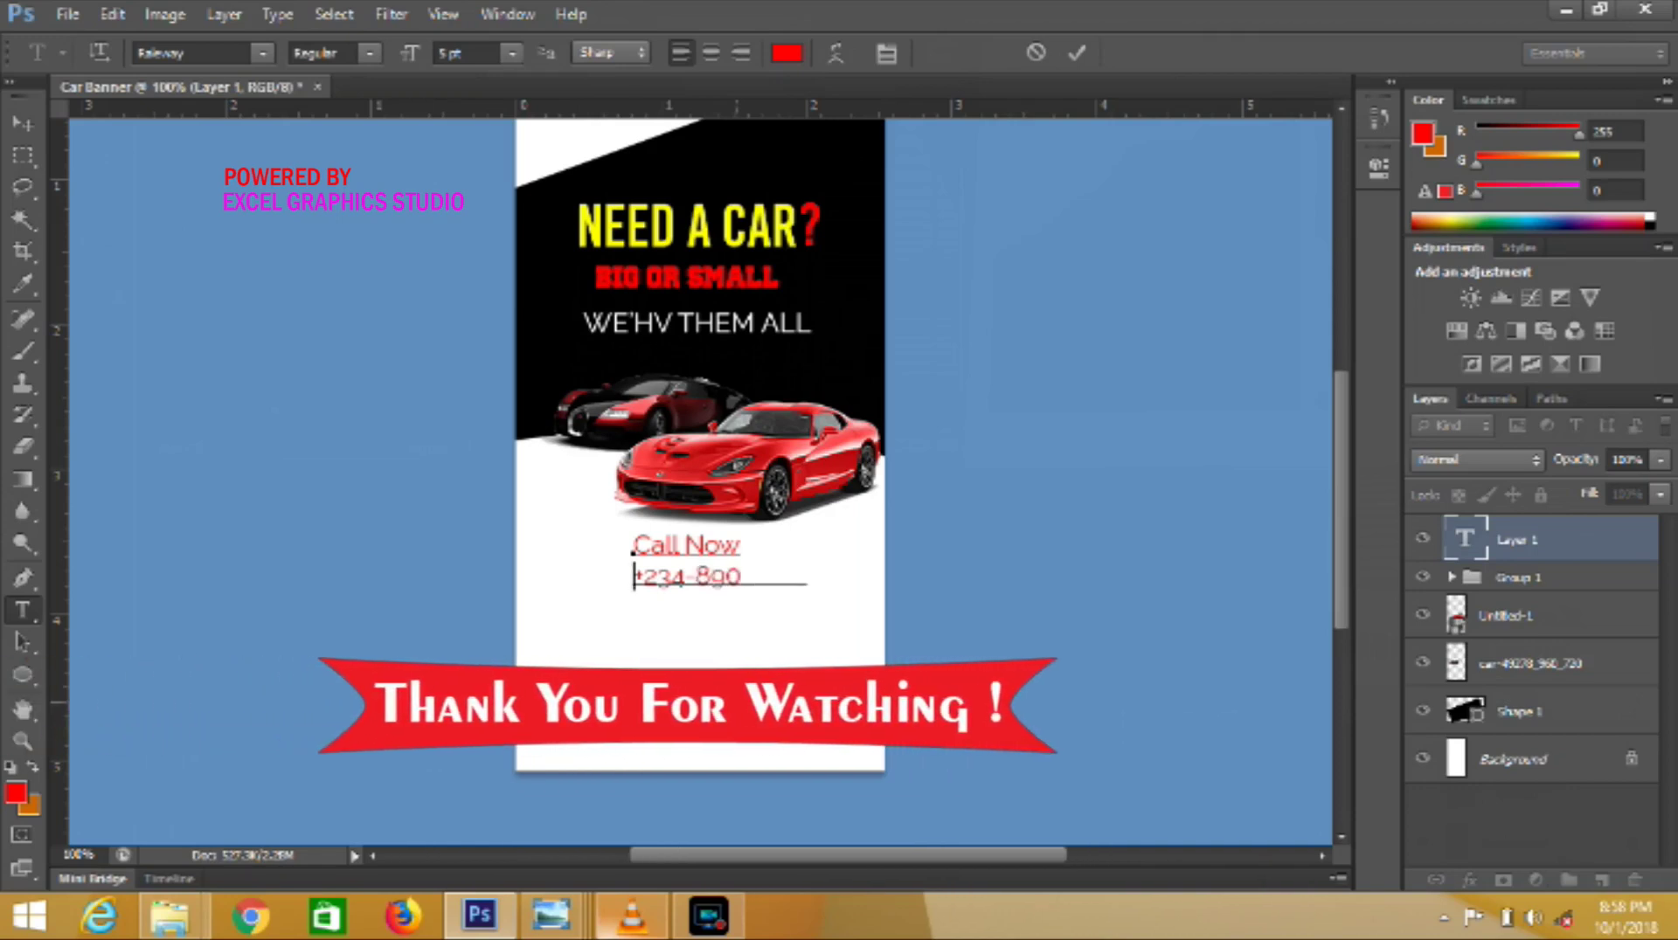
text(-2345-7689)
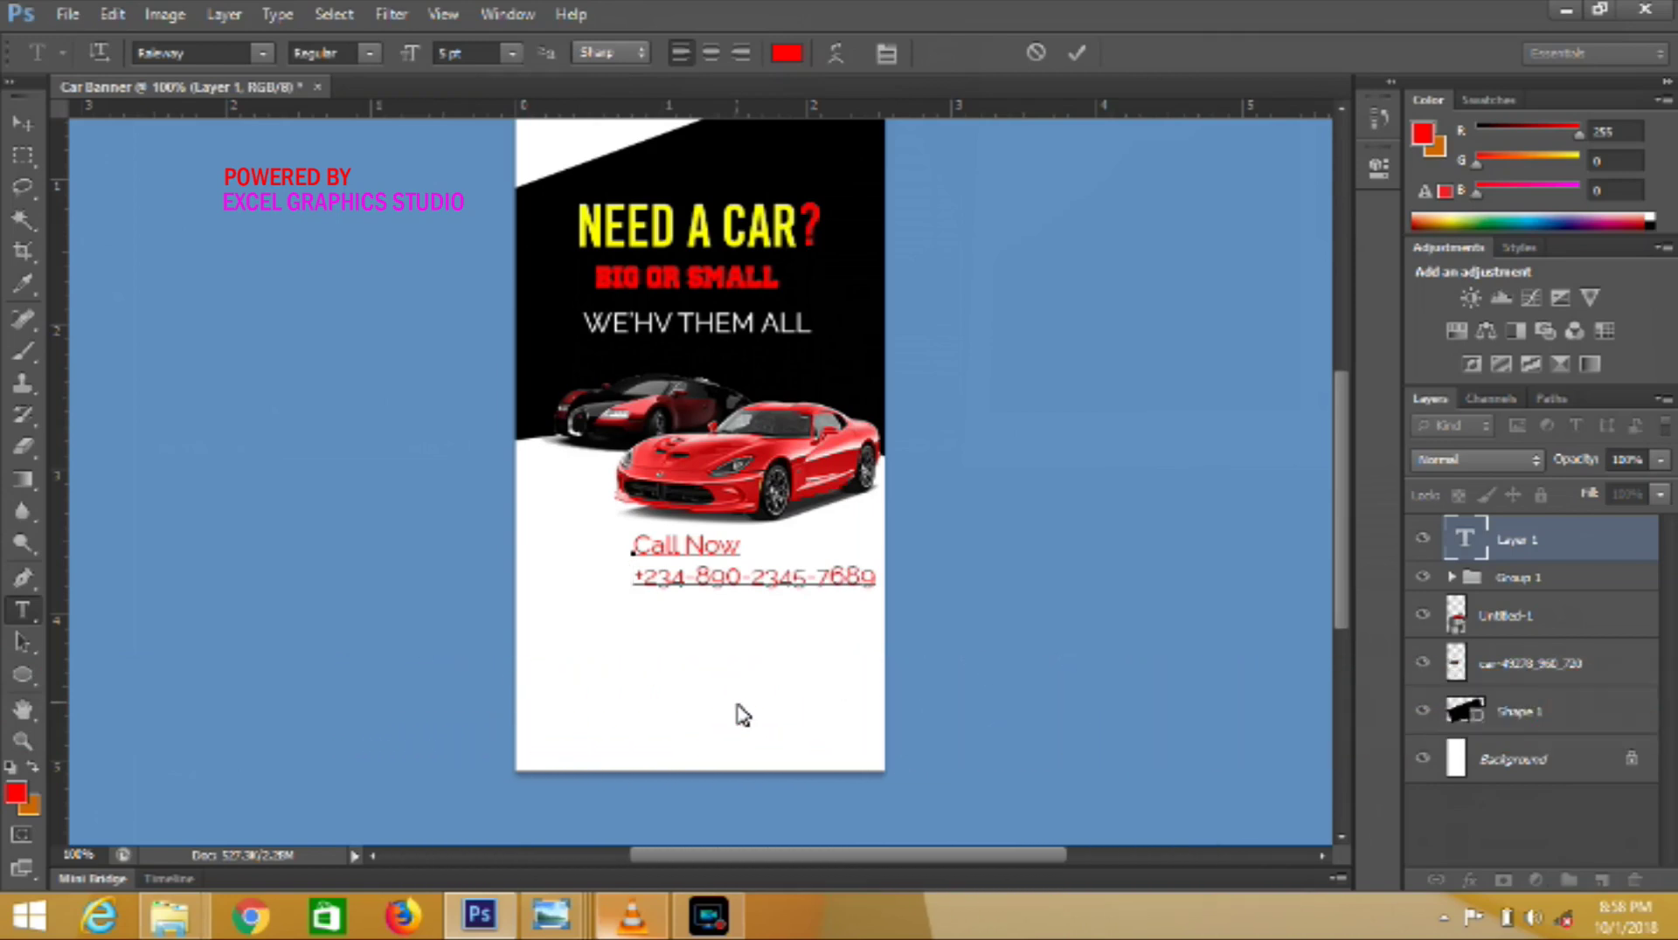
key(shift+Left)
key(shift+Left)
key(shift+Left)
key(shift+Left)
key(shift+Left)
key(shift+Left)
key(shift+Left)
key(shift+Left)
key(shift+Left)
key(shift+Left)
key(shift+Left)
key(shift+Left)
key(shift+Left)
key(shift+Left)
key(shift+Left)
key(shift+Left)
key(shift+Left)
key(shift+Left)
key(shift+Up)
key(shift+Left)
key(shift+Left)
key(shift+Left)
key(shift+Left)
key(shift+Right)
key(shift+Right)
key(shift+Right)
key(shift+Right)
key(shift+Right)
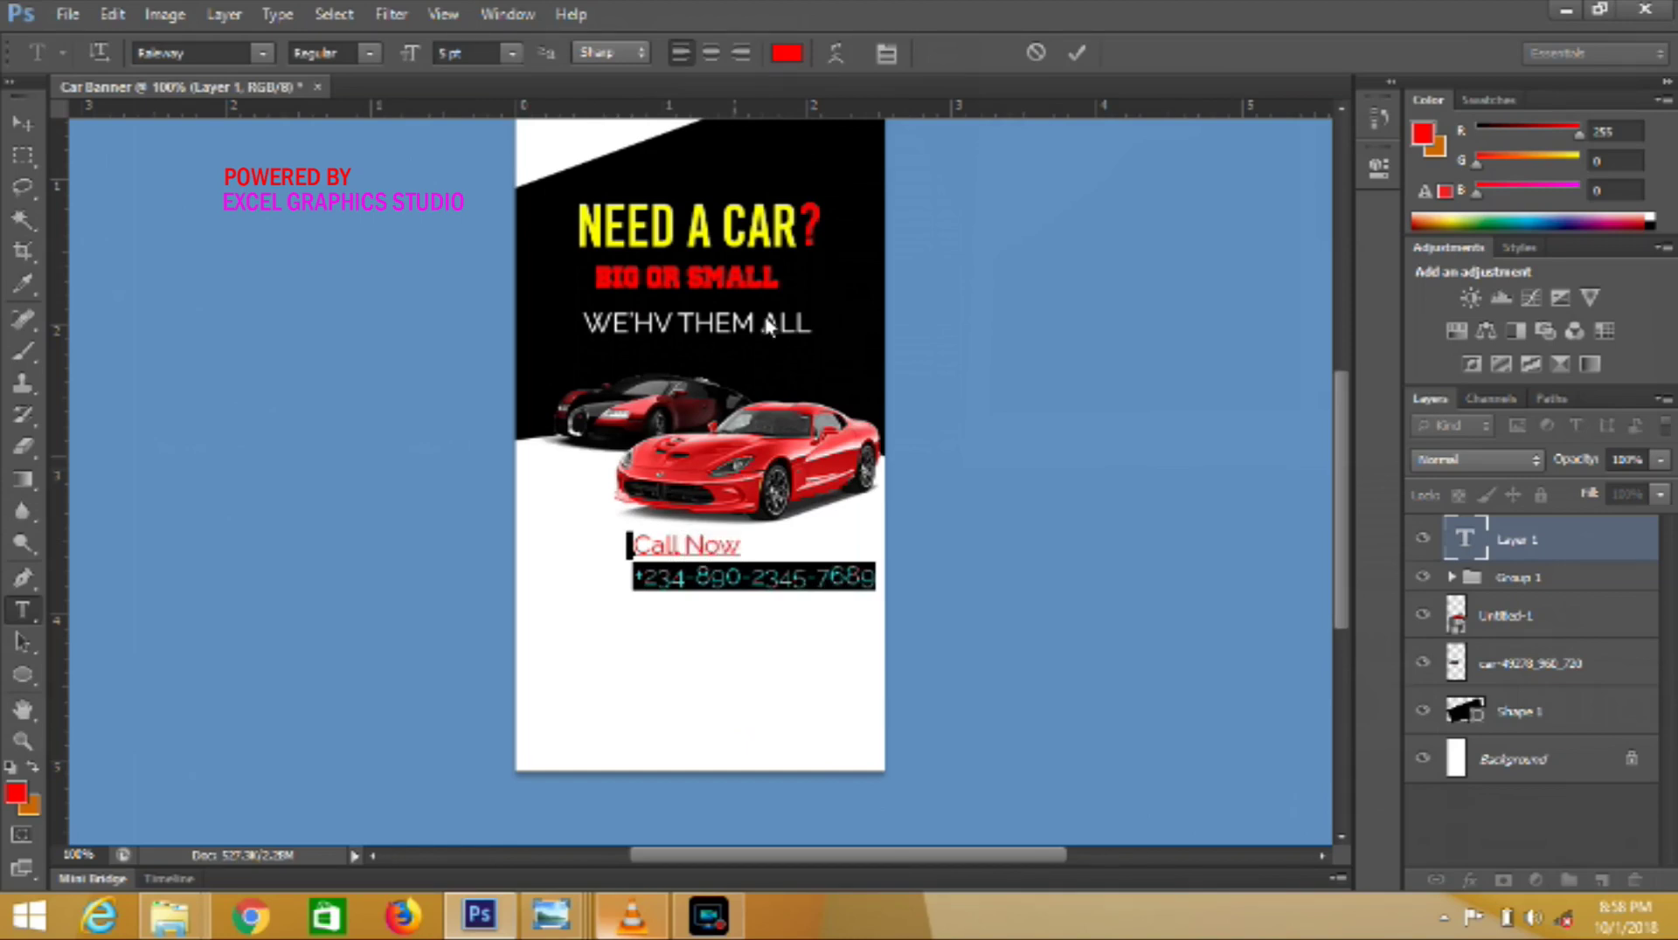
- Change the phone number's colour to black 000000
click(789, 54)
text(0)
click(1568, 85)
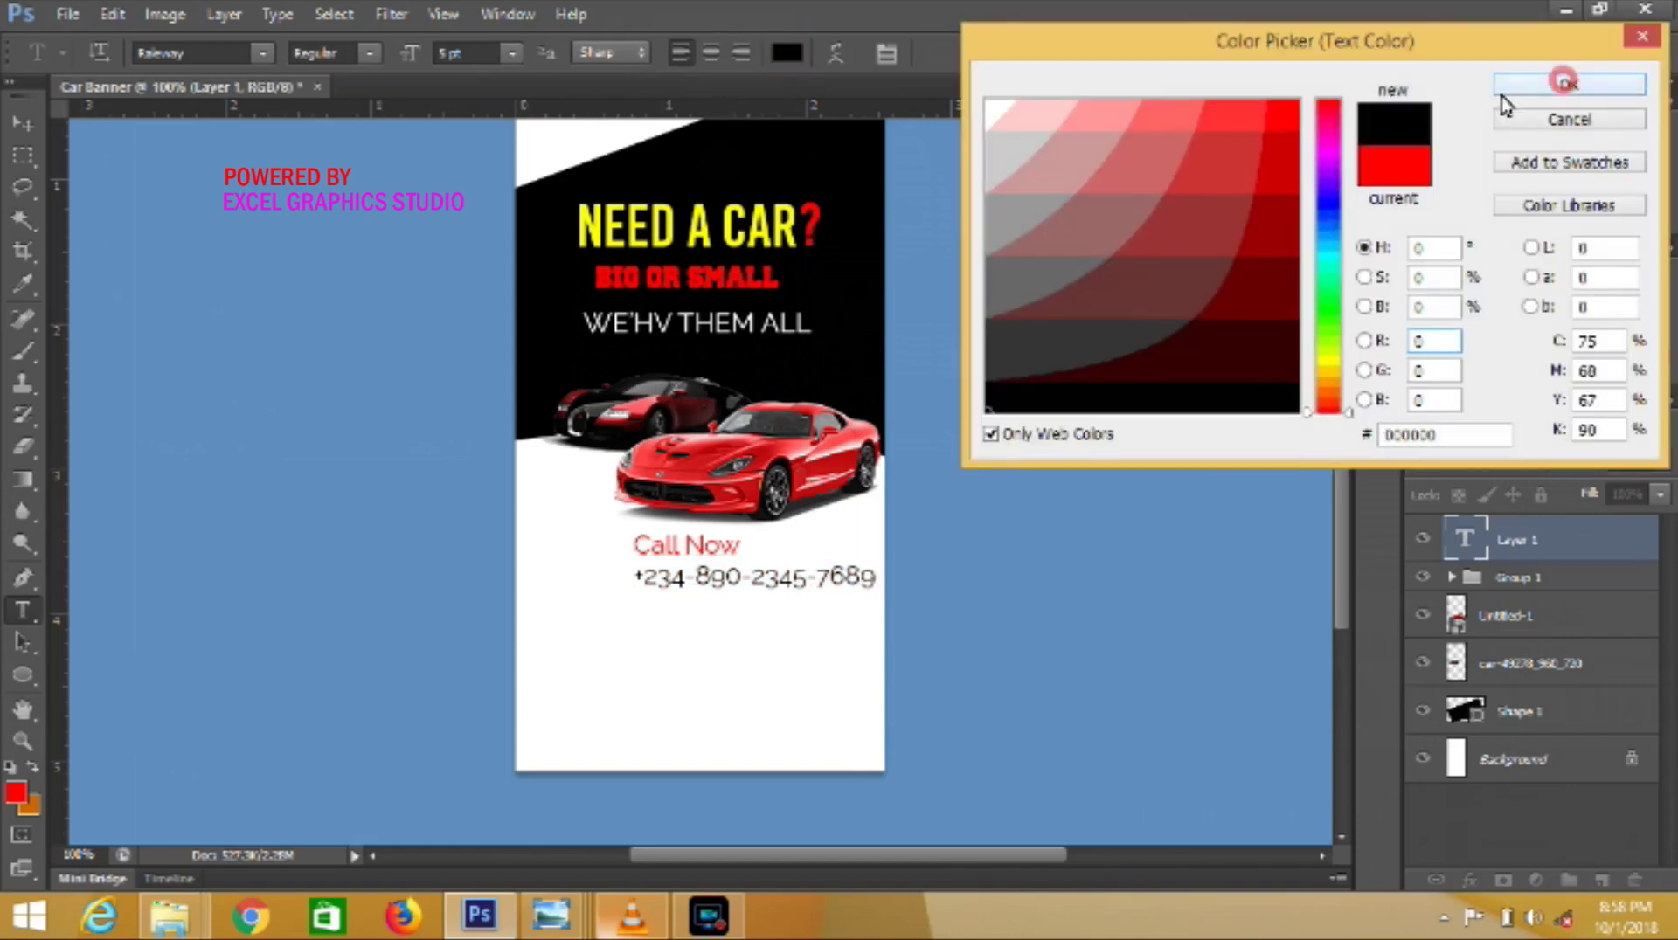
click(696, 564)
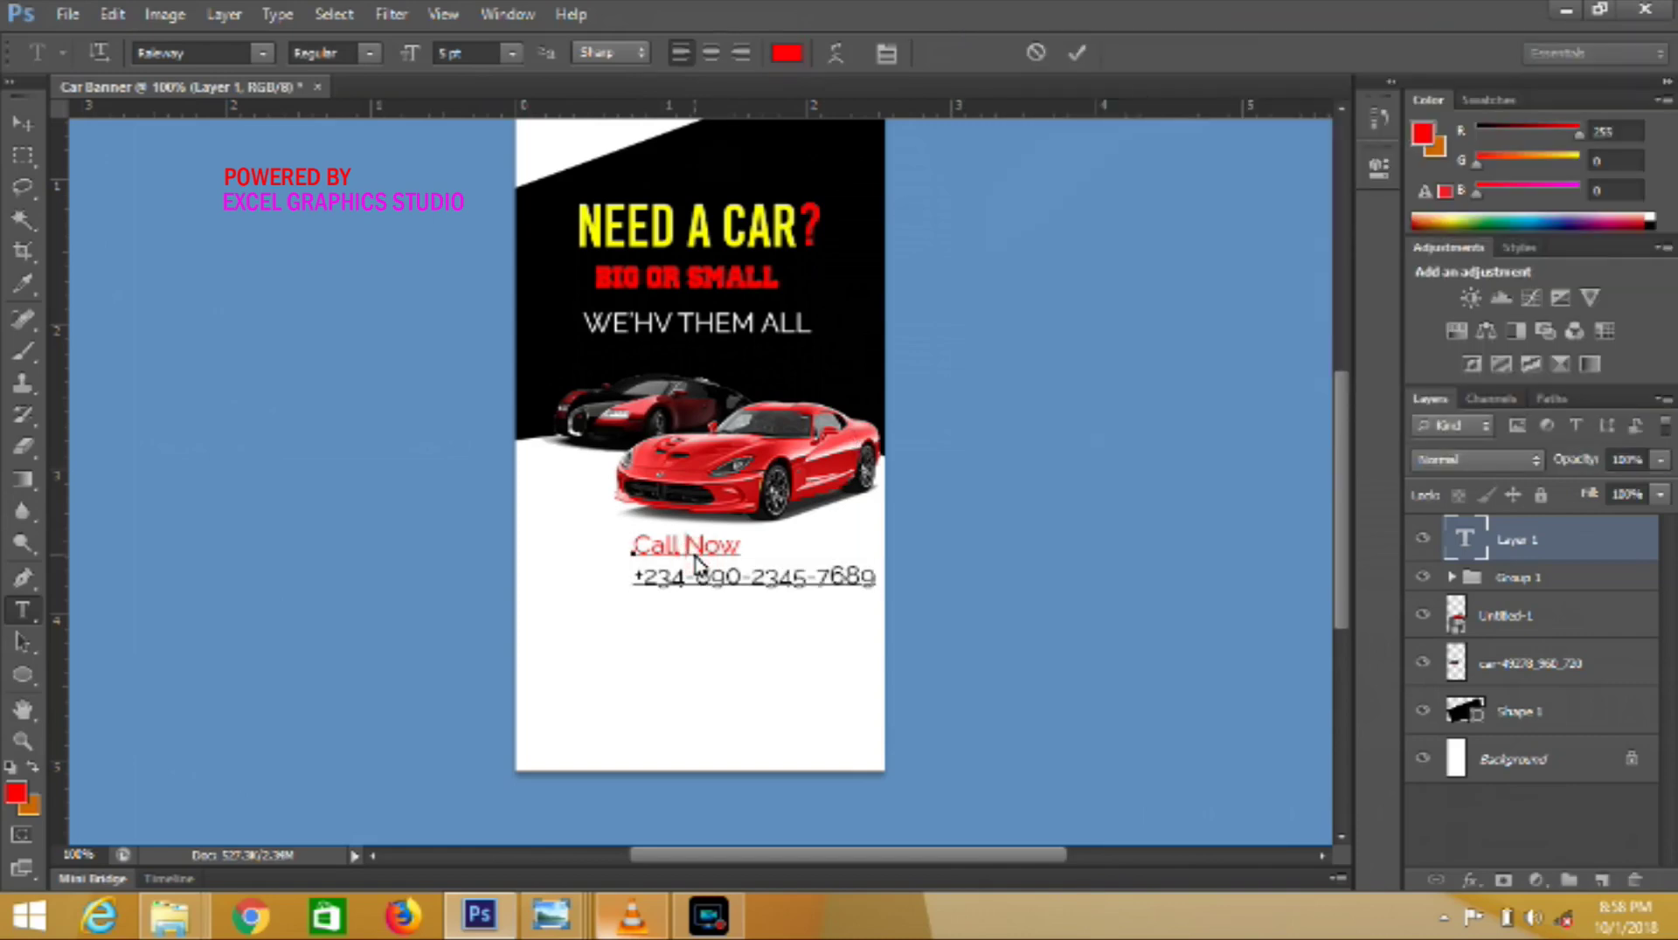
- Centre-align both call lines and reduce them to 4 pt
drag(697, 559, 572, 559)
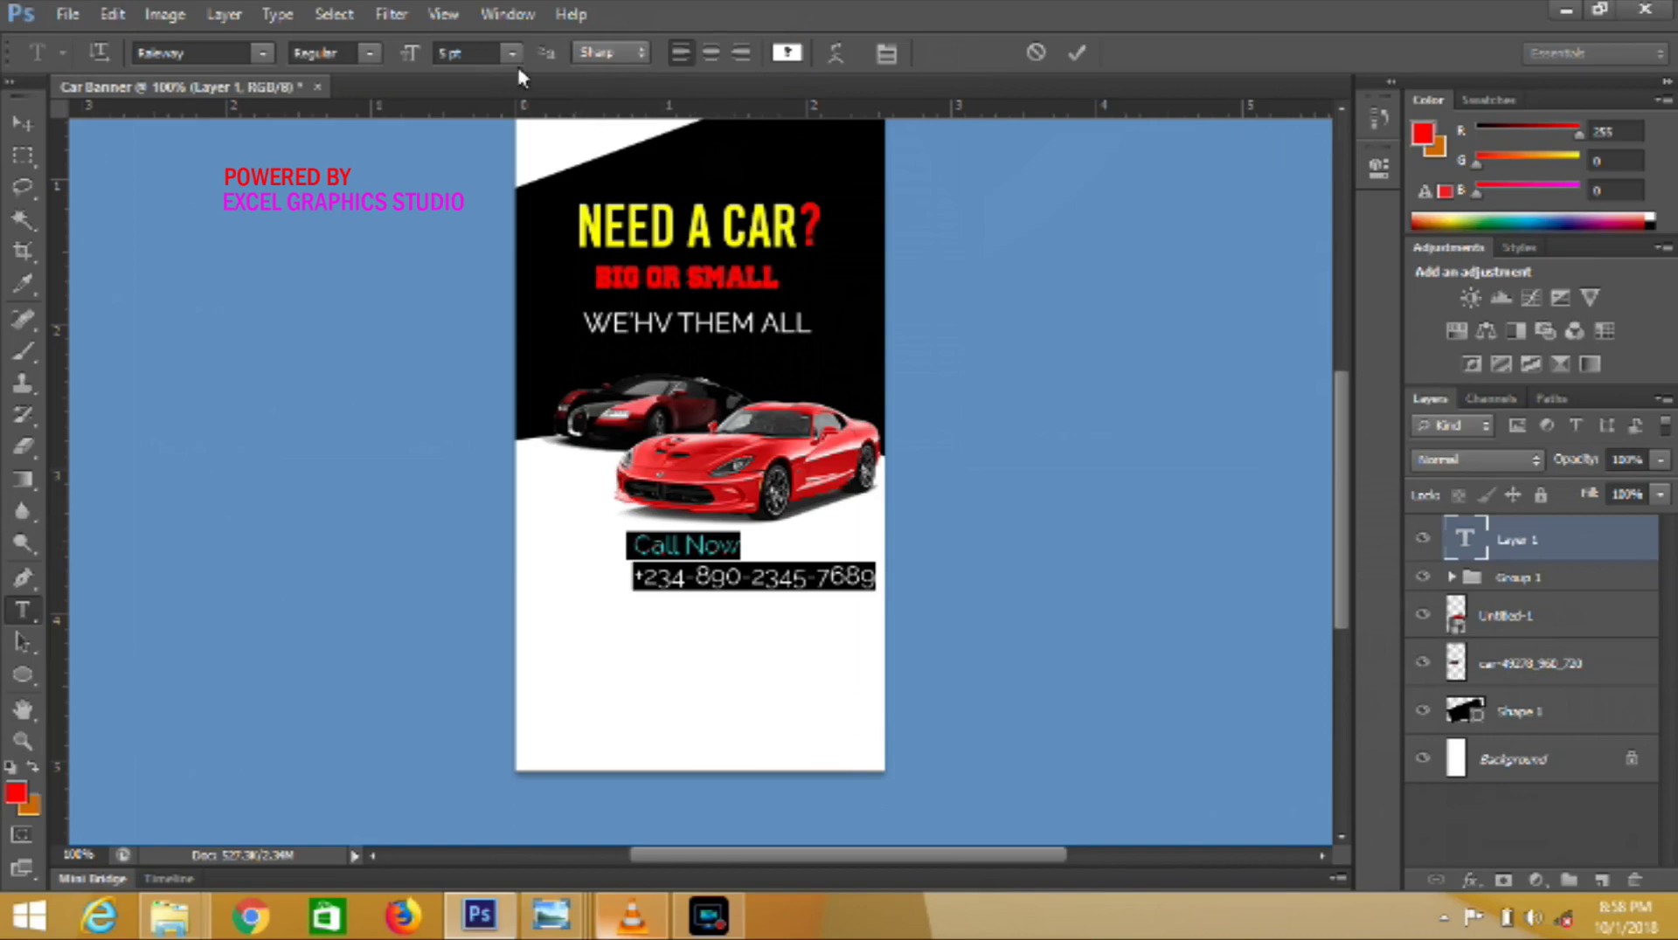
click(709, 53)
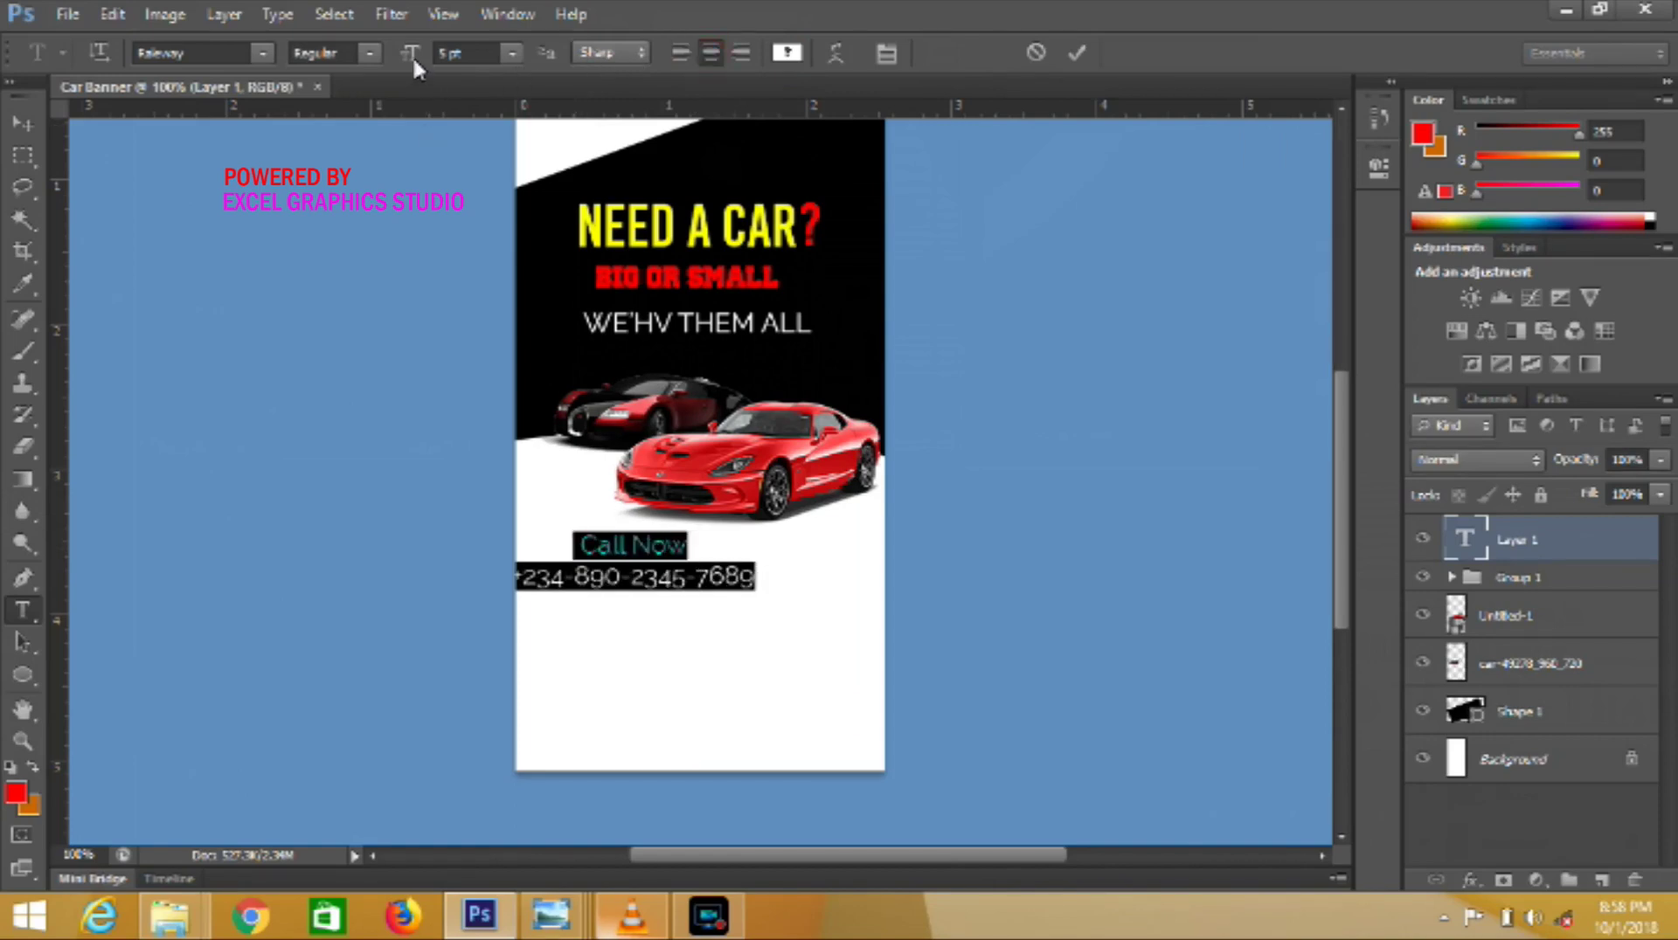
drag(412, 60, 406, 59)
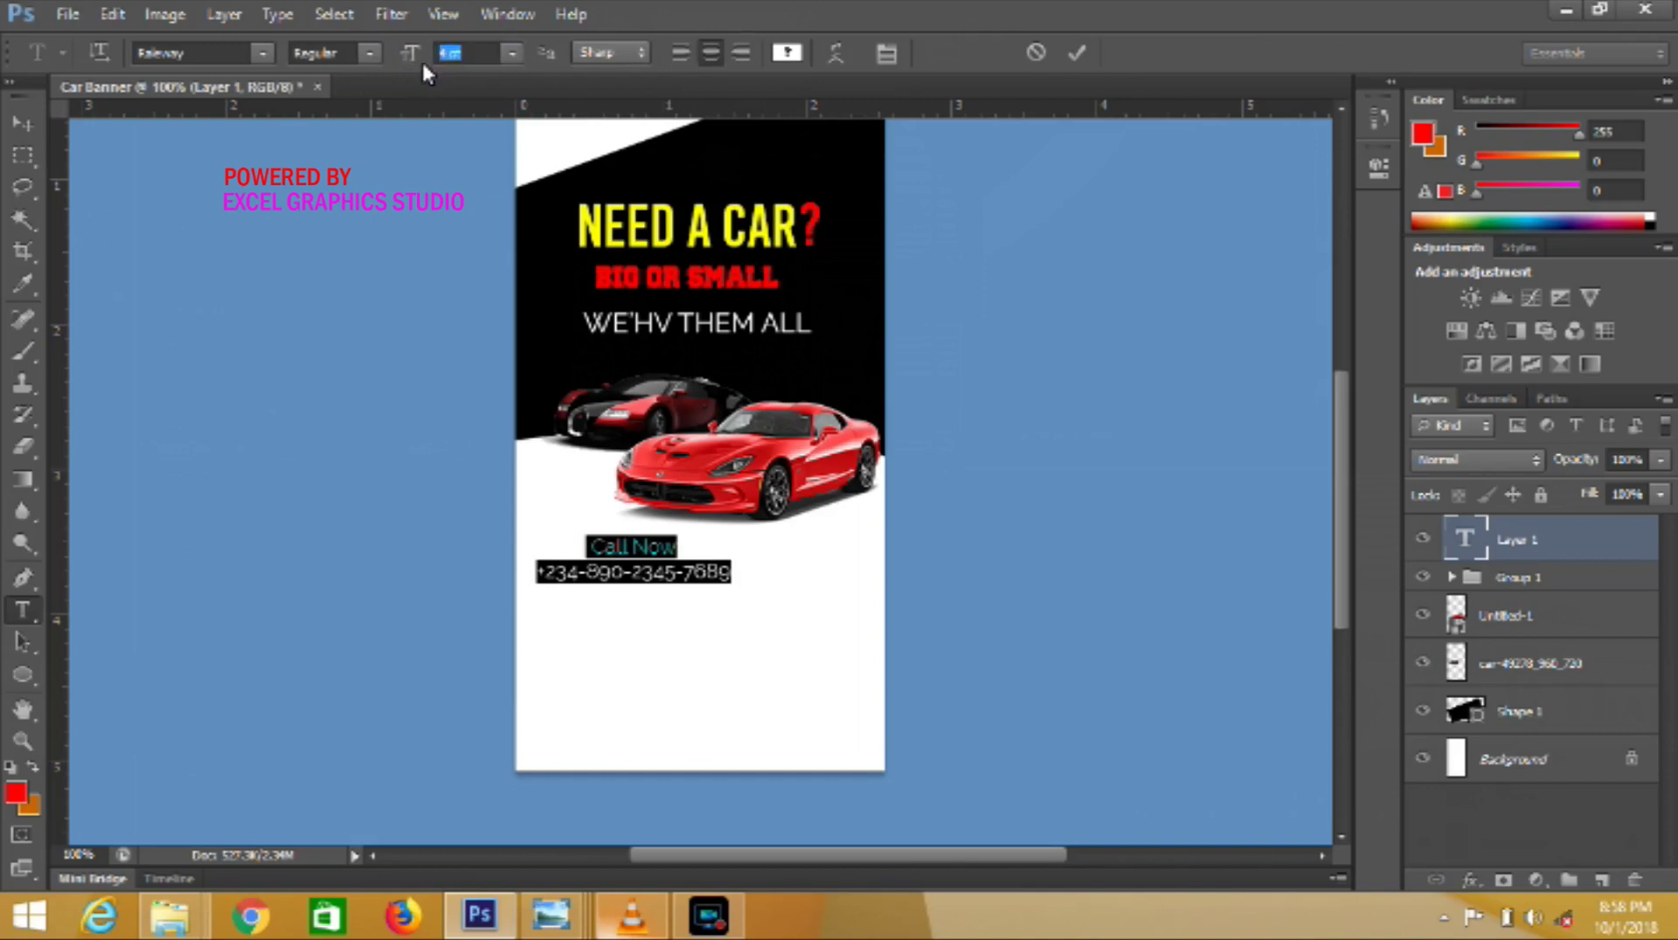
click(1077, 52)
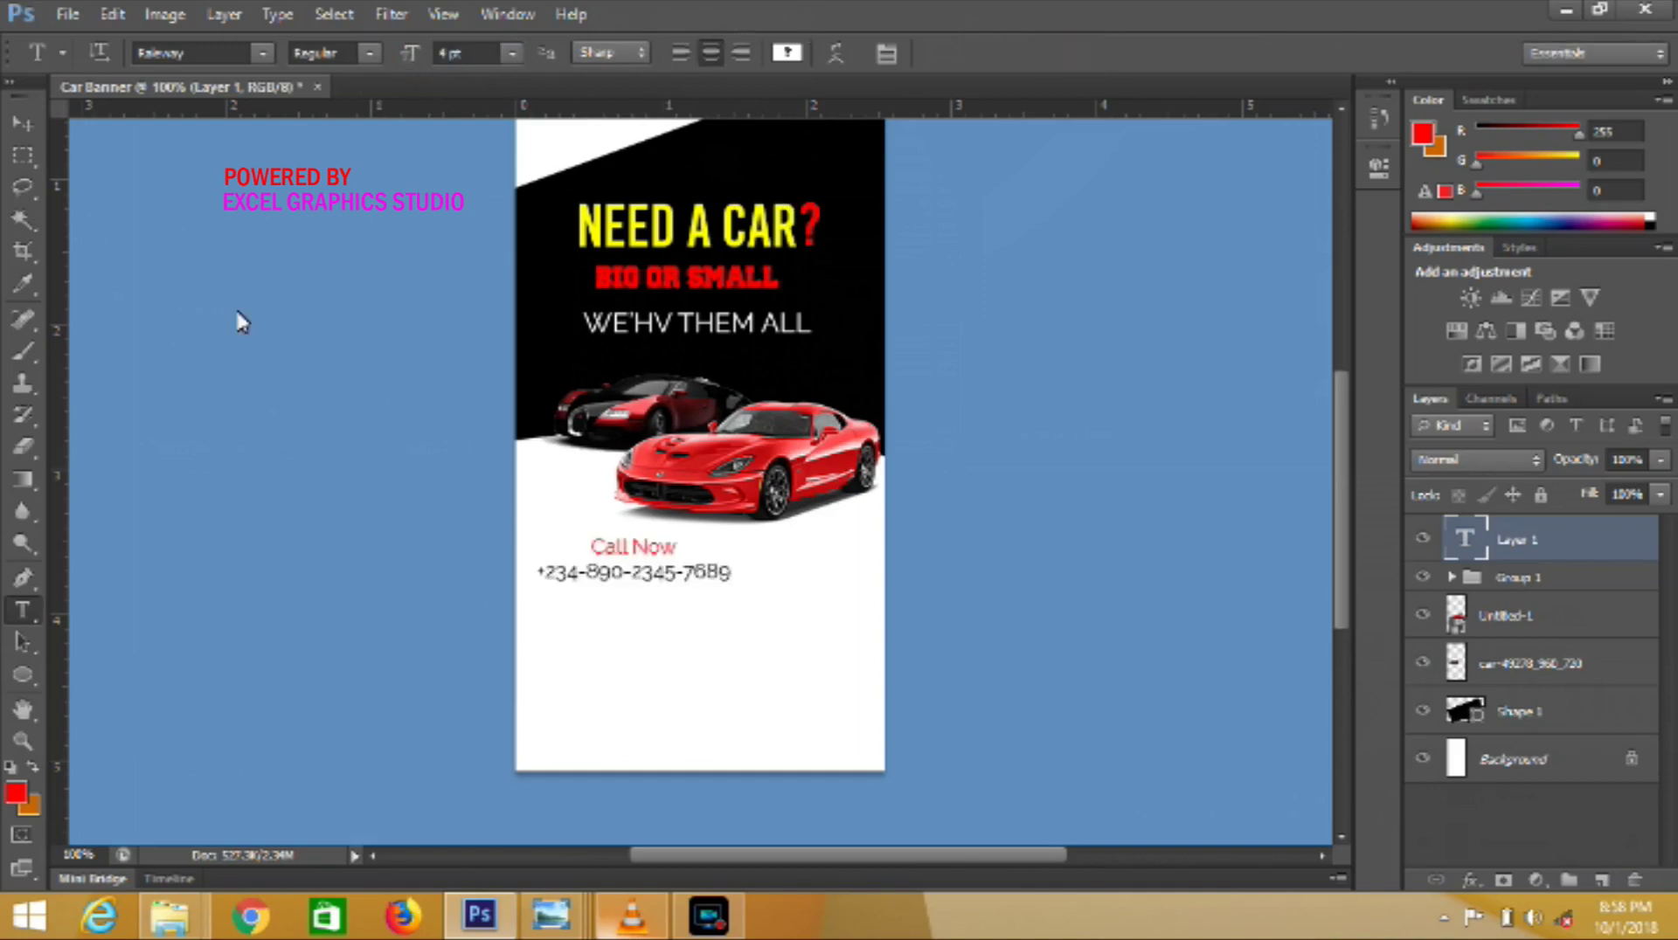
click(19, 129)
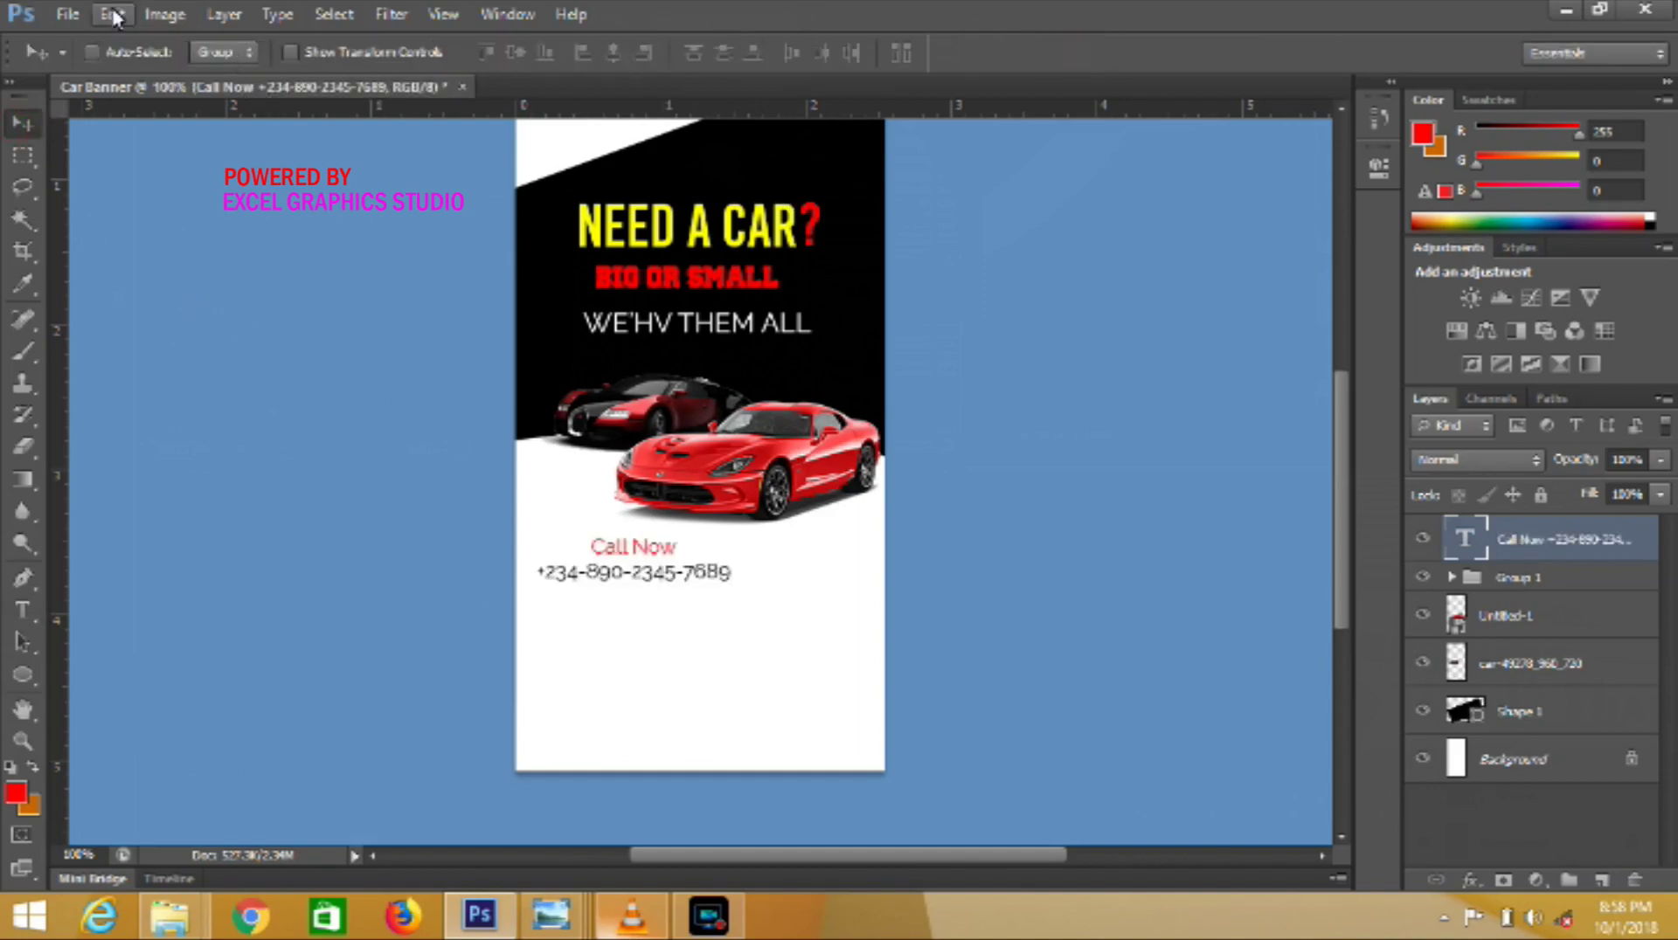
- Centre the call text horizontally on the canvas, then deselect
click(346, 14)
click(359, 41)
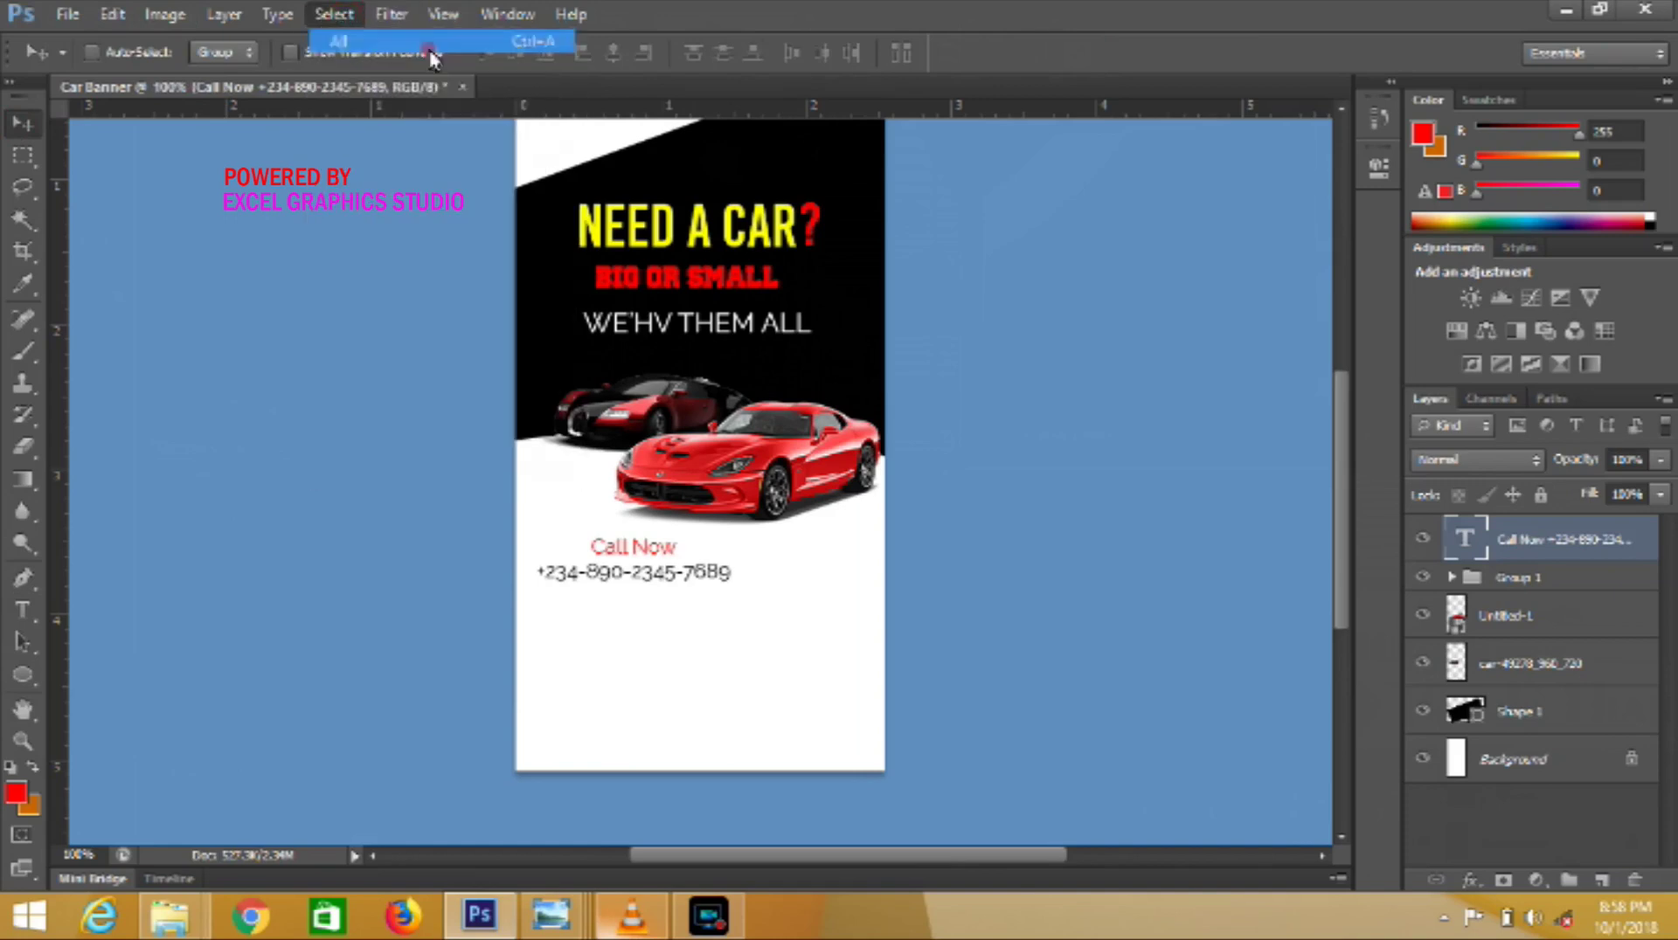
click(552, 59)
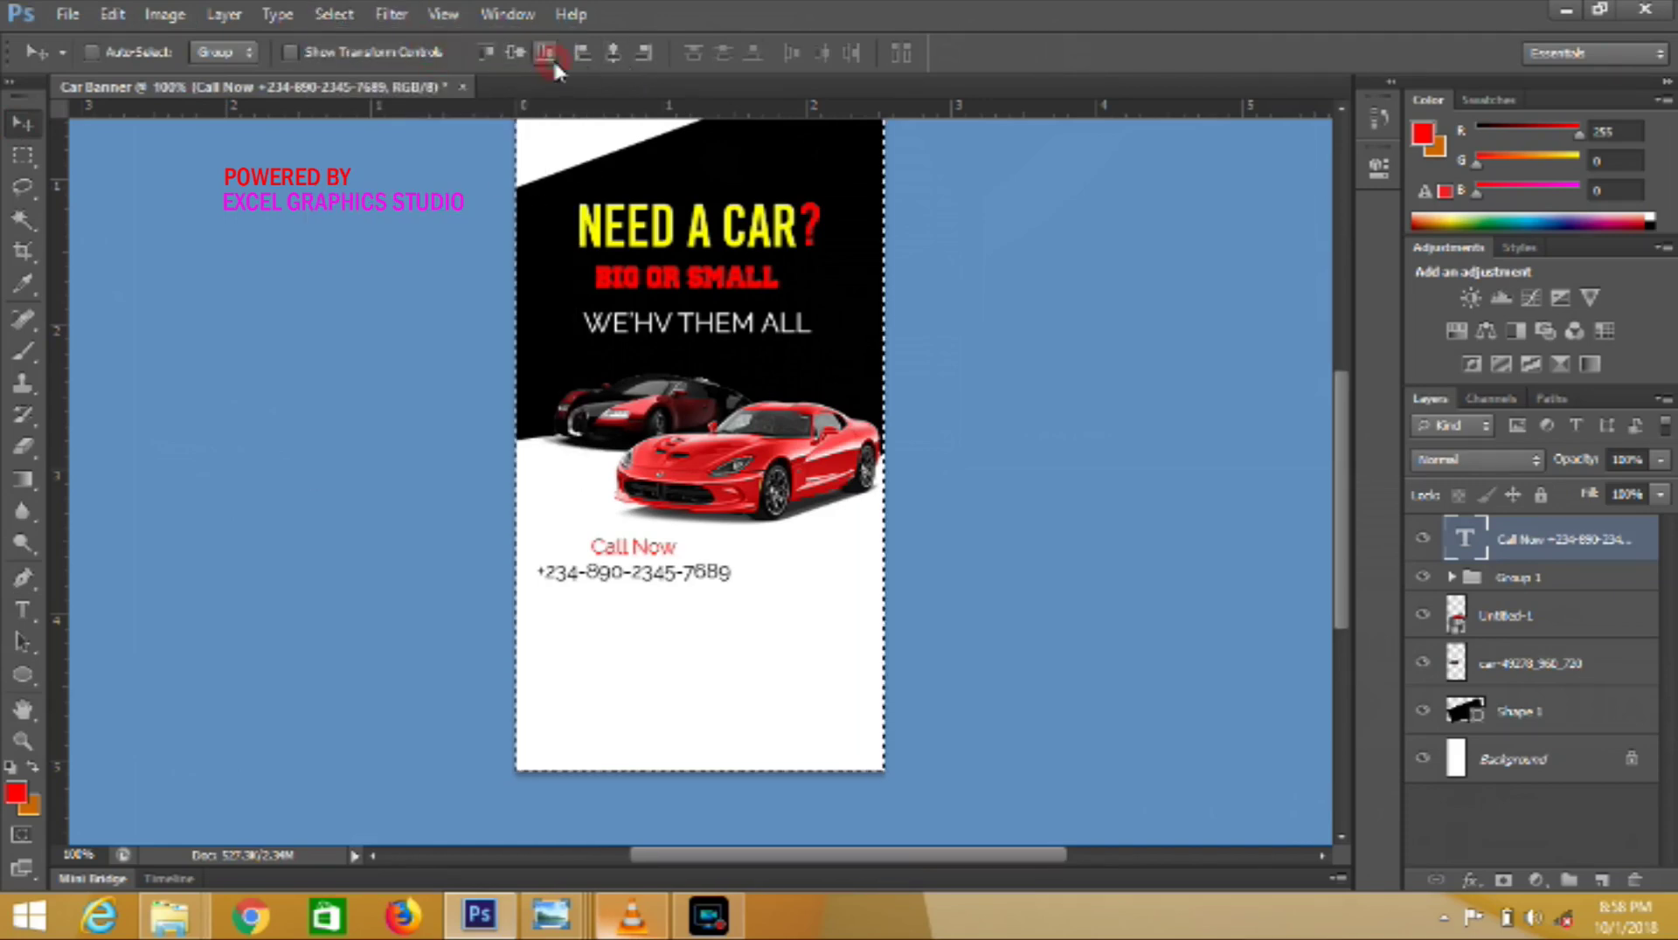
click(607, 61)
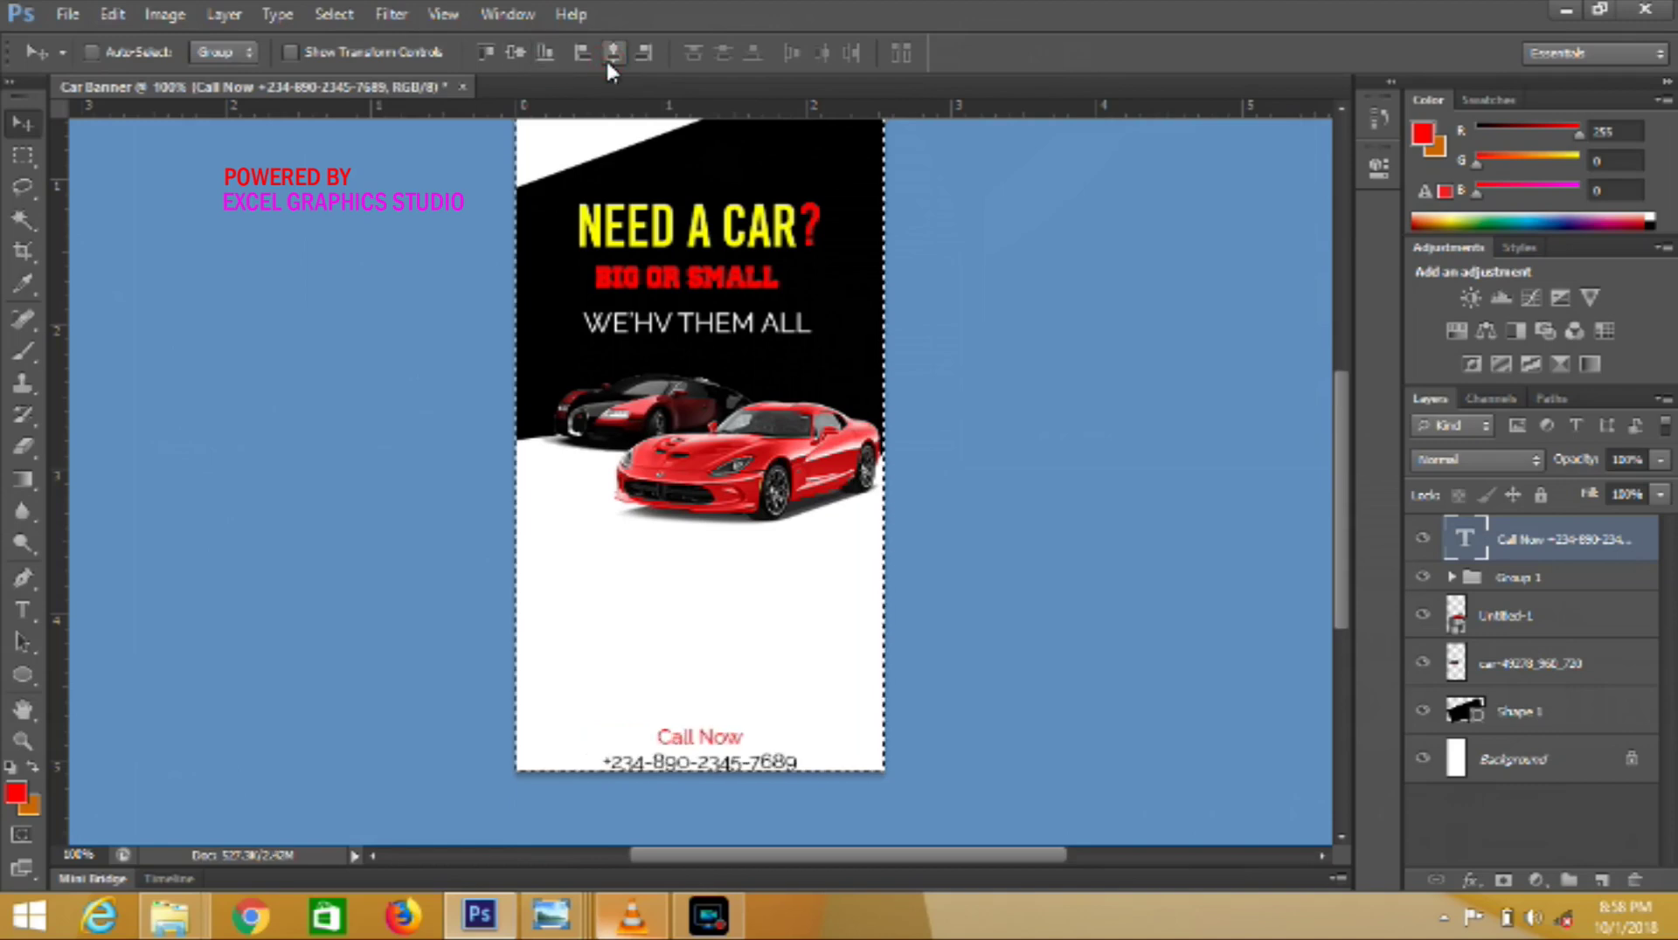
click(335, 16)
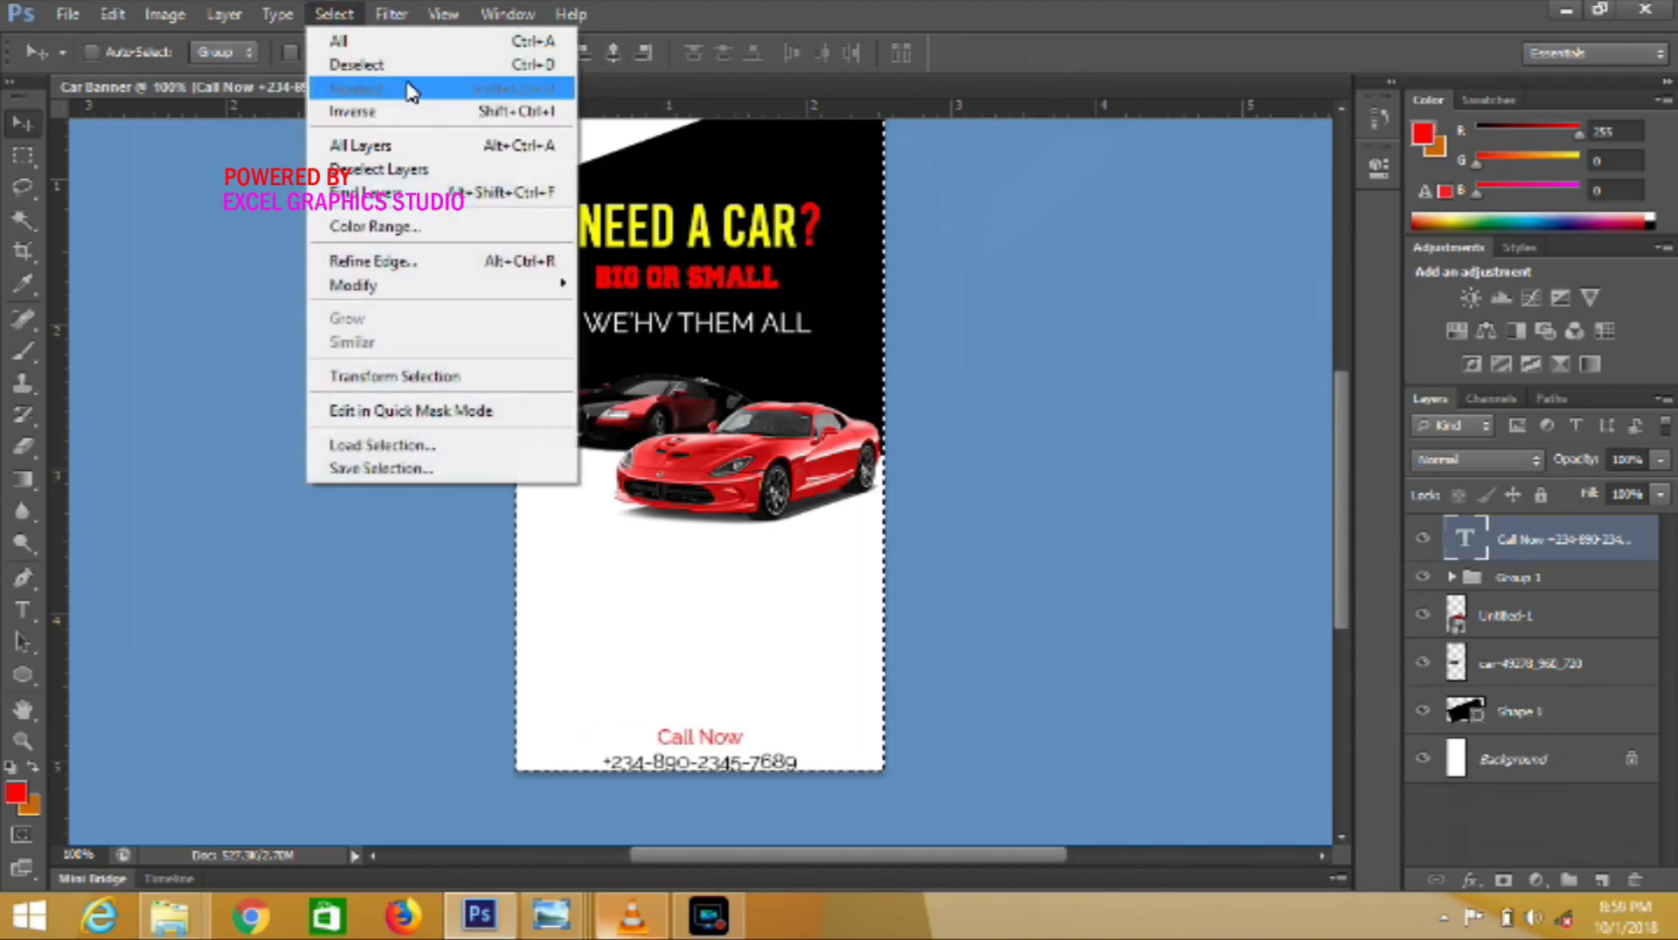
click(405, 70)
- Move the call text up to sit just below the cars
key(Up)
key(Up)
key(Up)
key(Up)
key(Up)
key(Up)
key(Up)
key(Up)
key(Up)
key(Up)
key(Up)
key(Up)
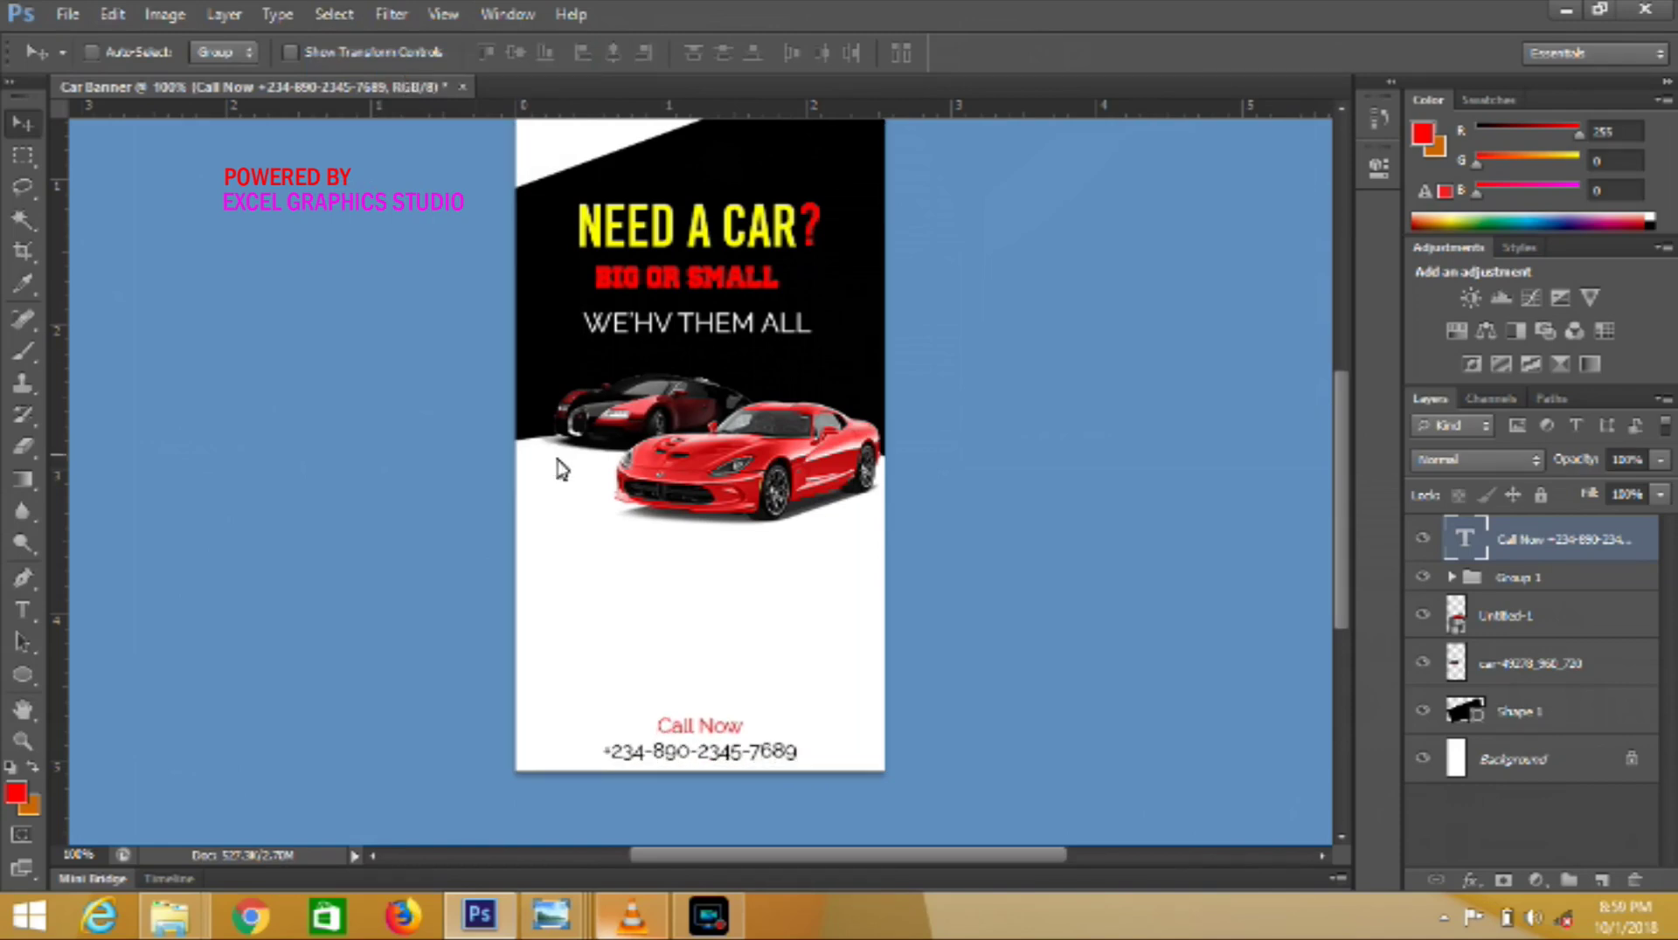
drag(696, 725, 696, 622)
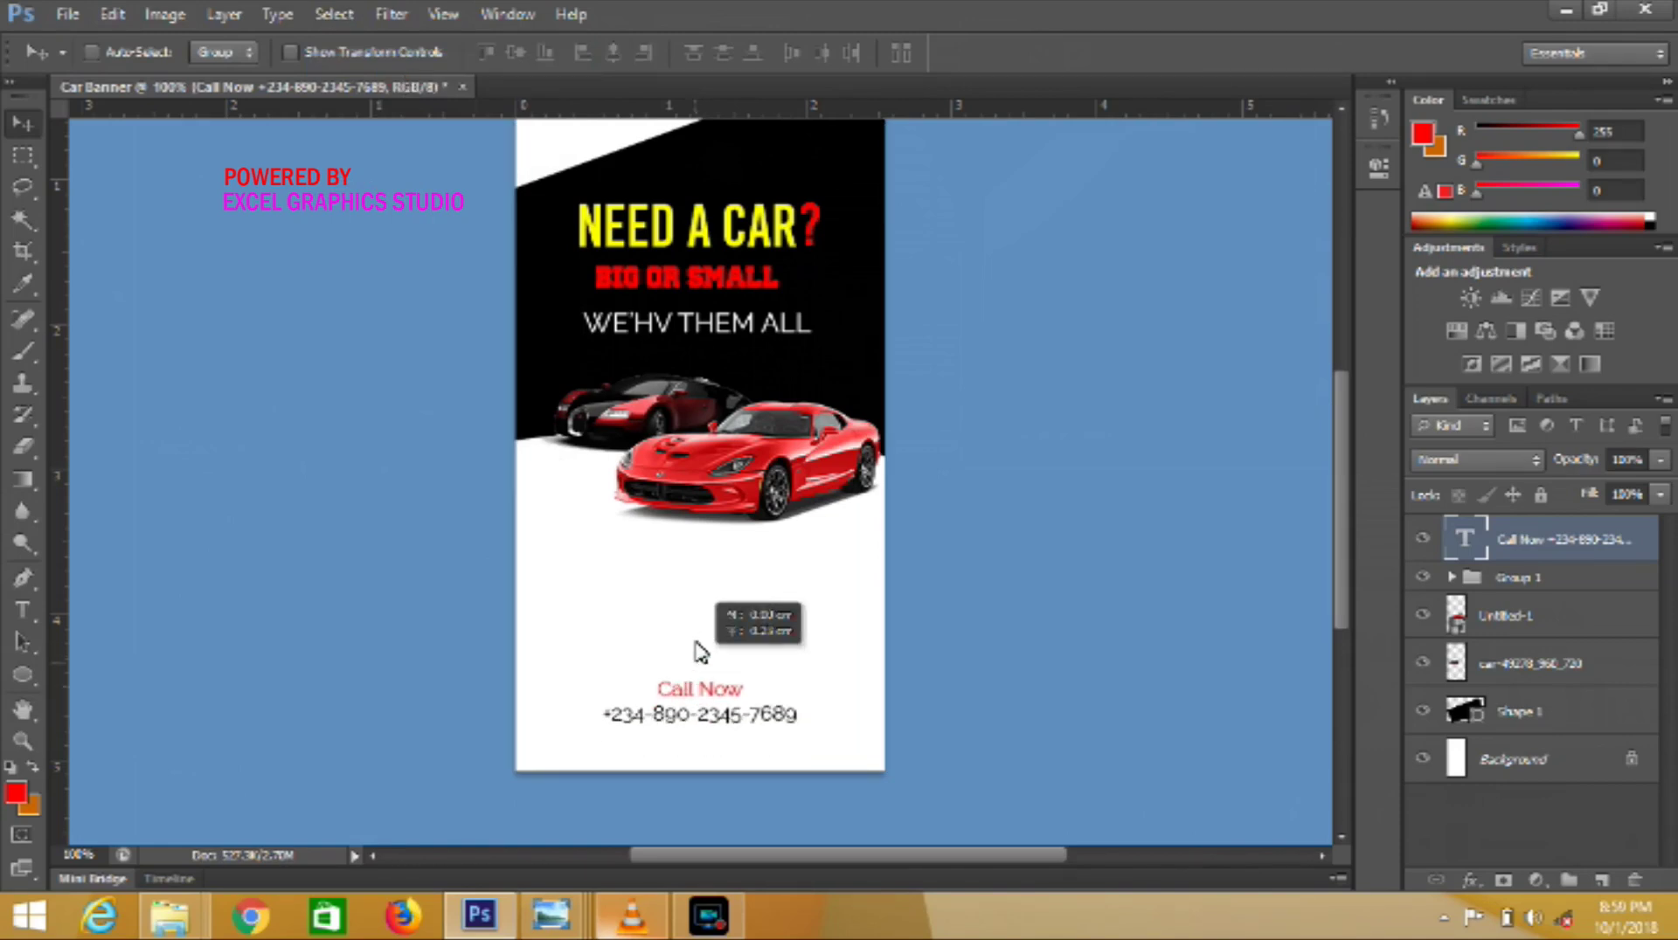
drag(696, 622, 699, 598)
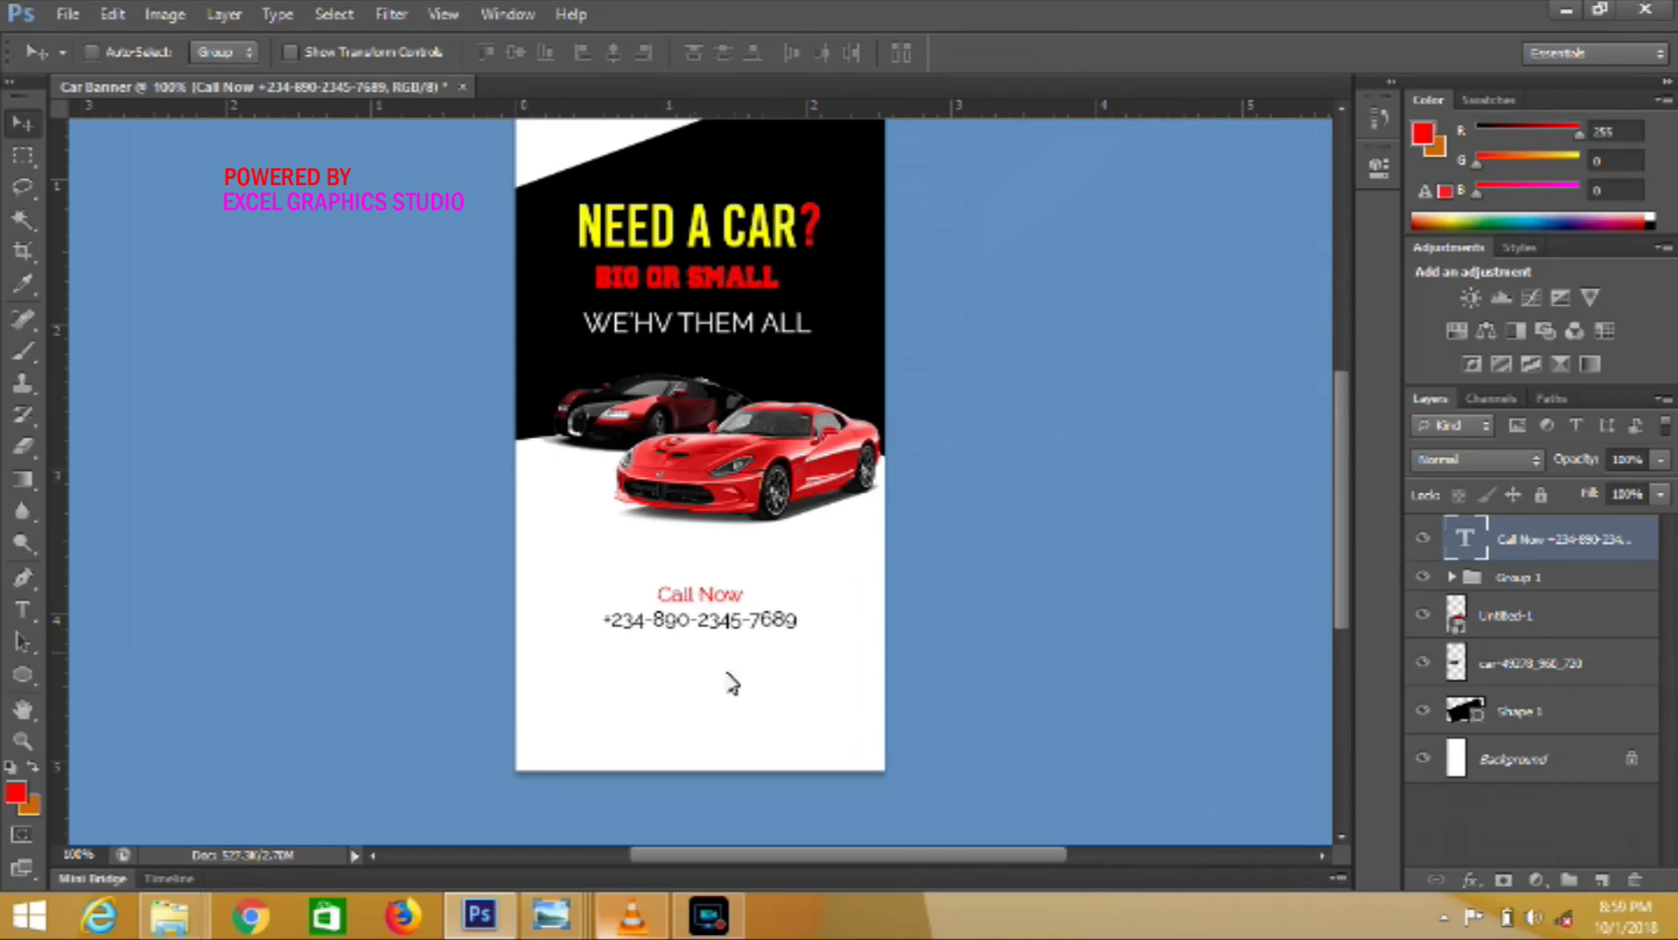
- Draw a black-filled rectangle with no stroke near the banner's bottom, narrowed to button size
click(38, 684)
click(107, 682)
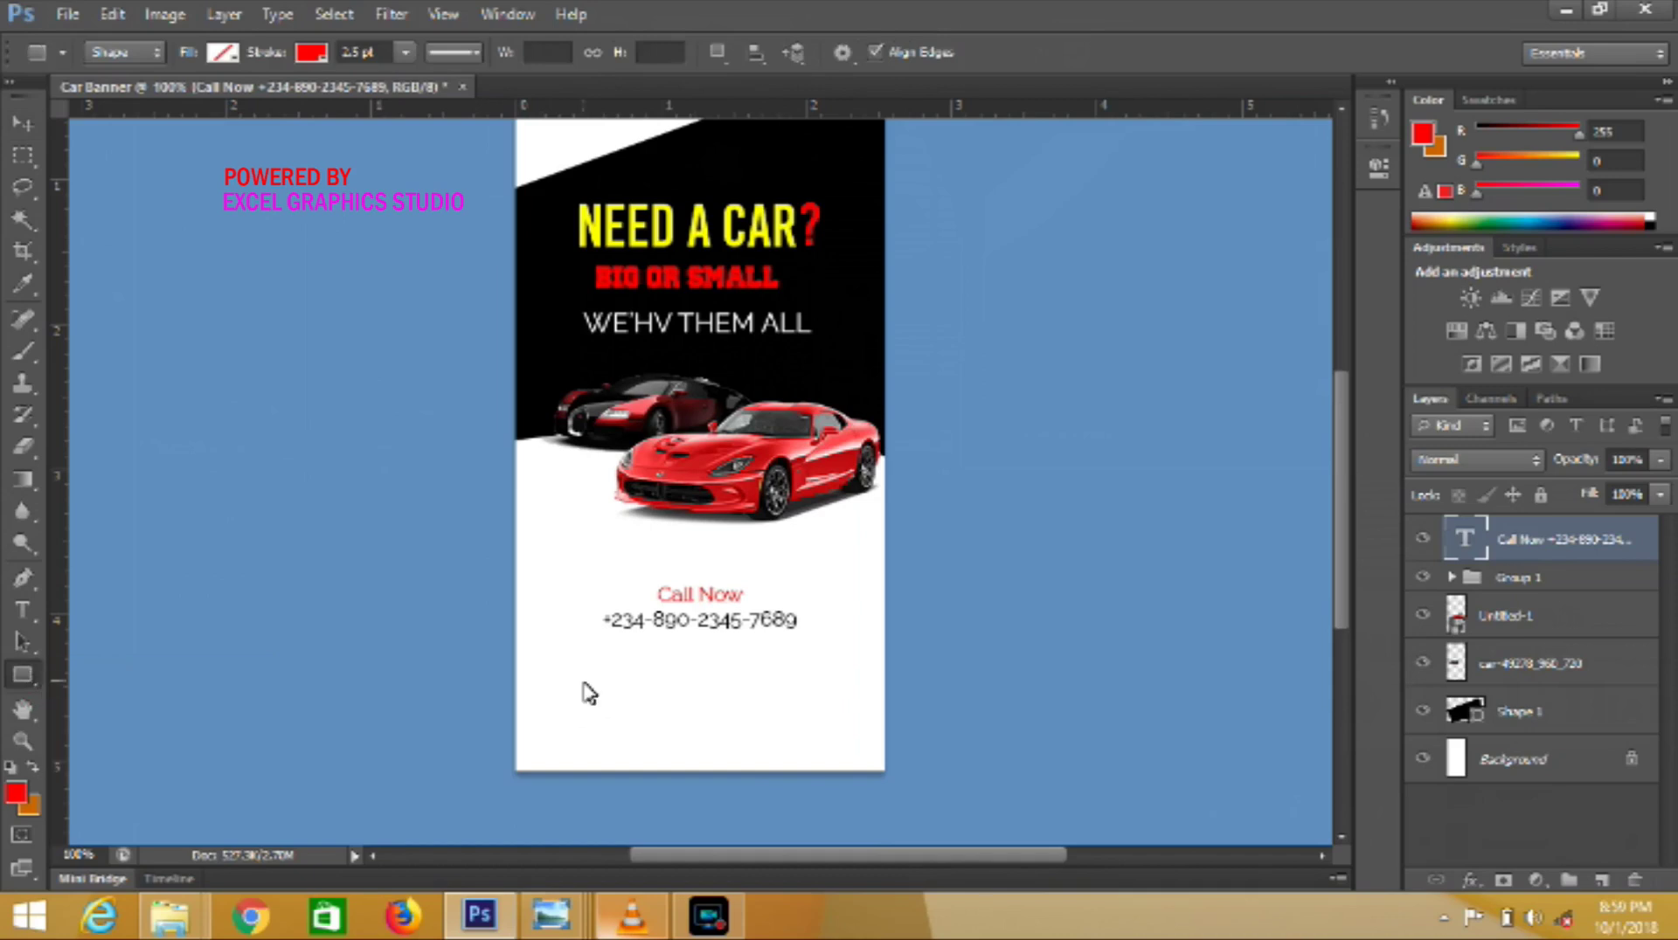
click(315, 51)
click(210, 101)
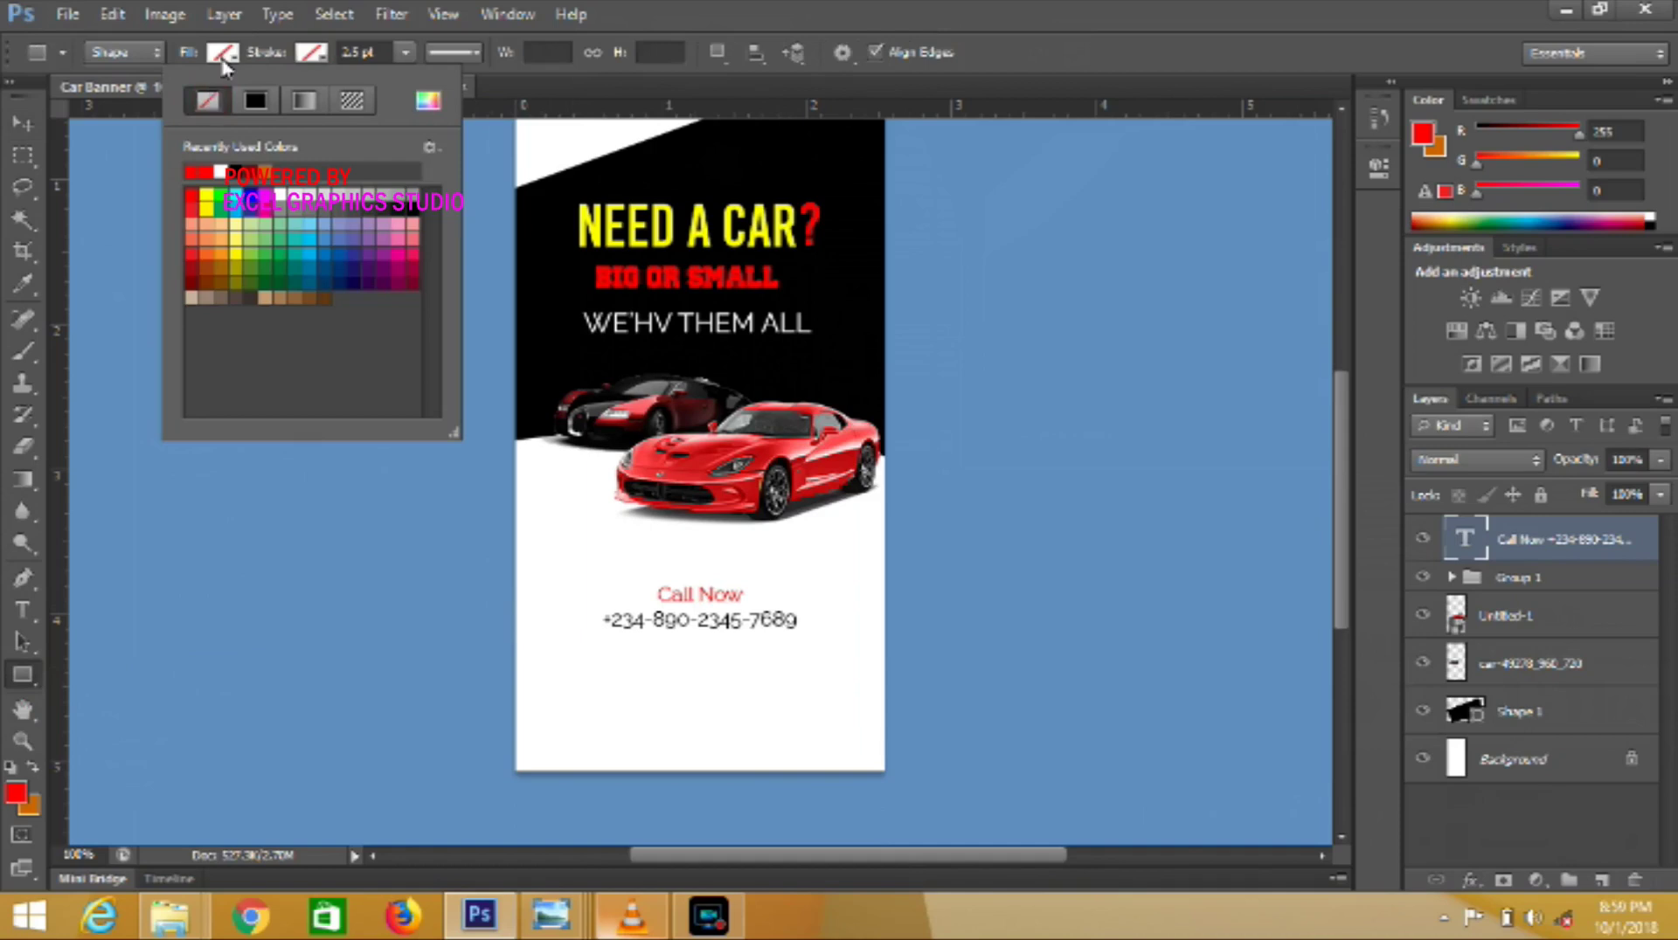
click(223, 52)
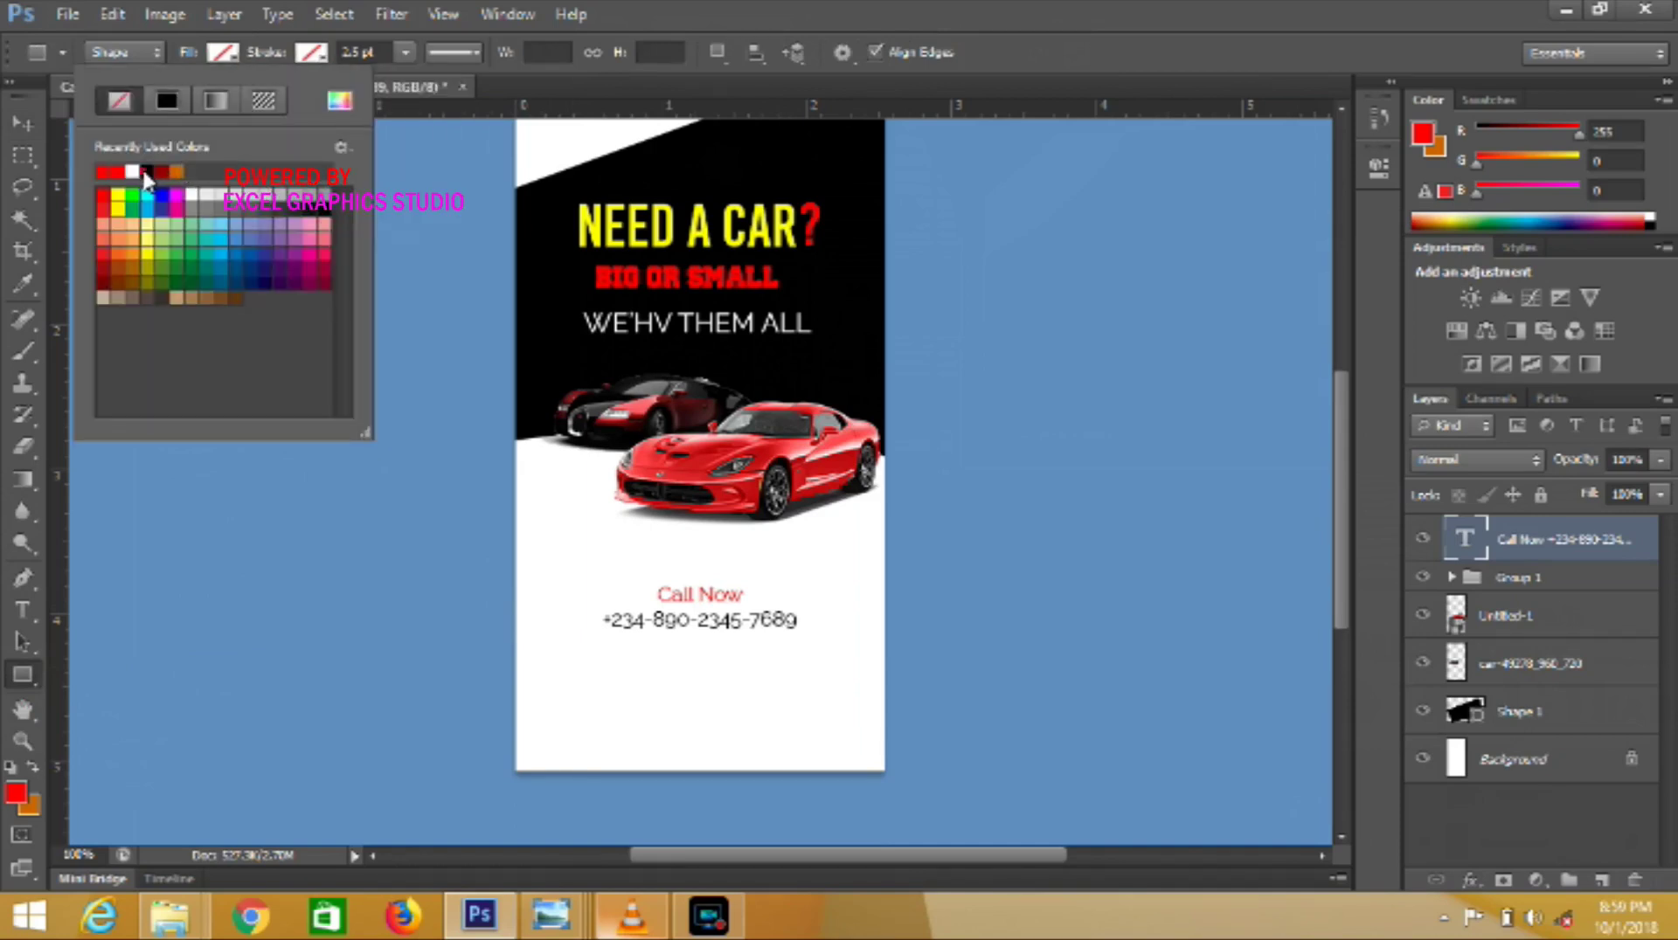
click(147, 173)
drag(569, 681, 839, 743)
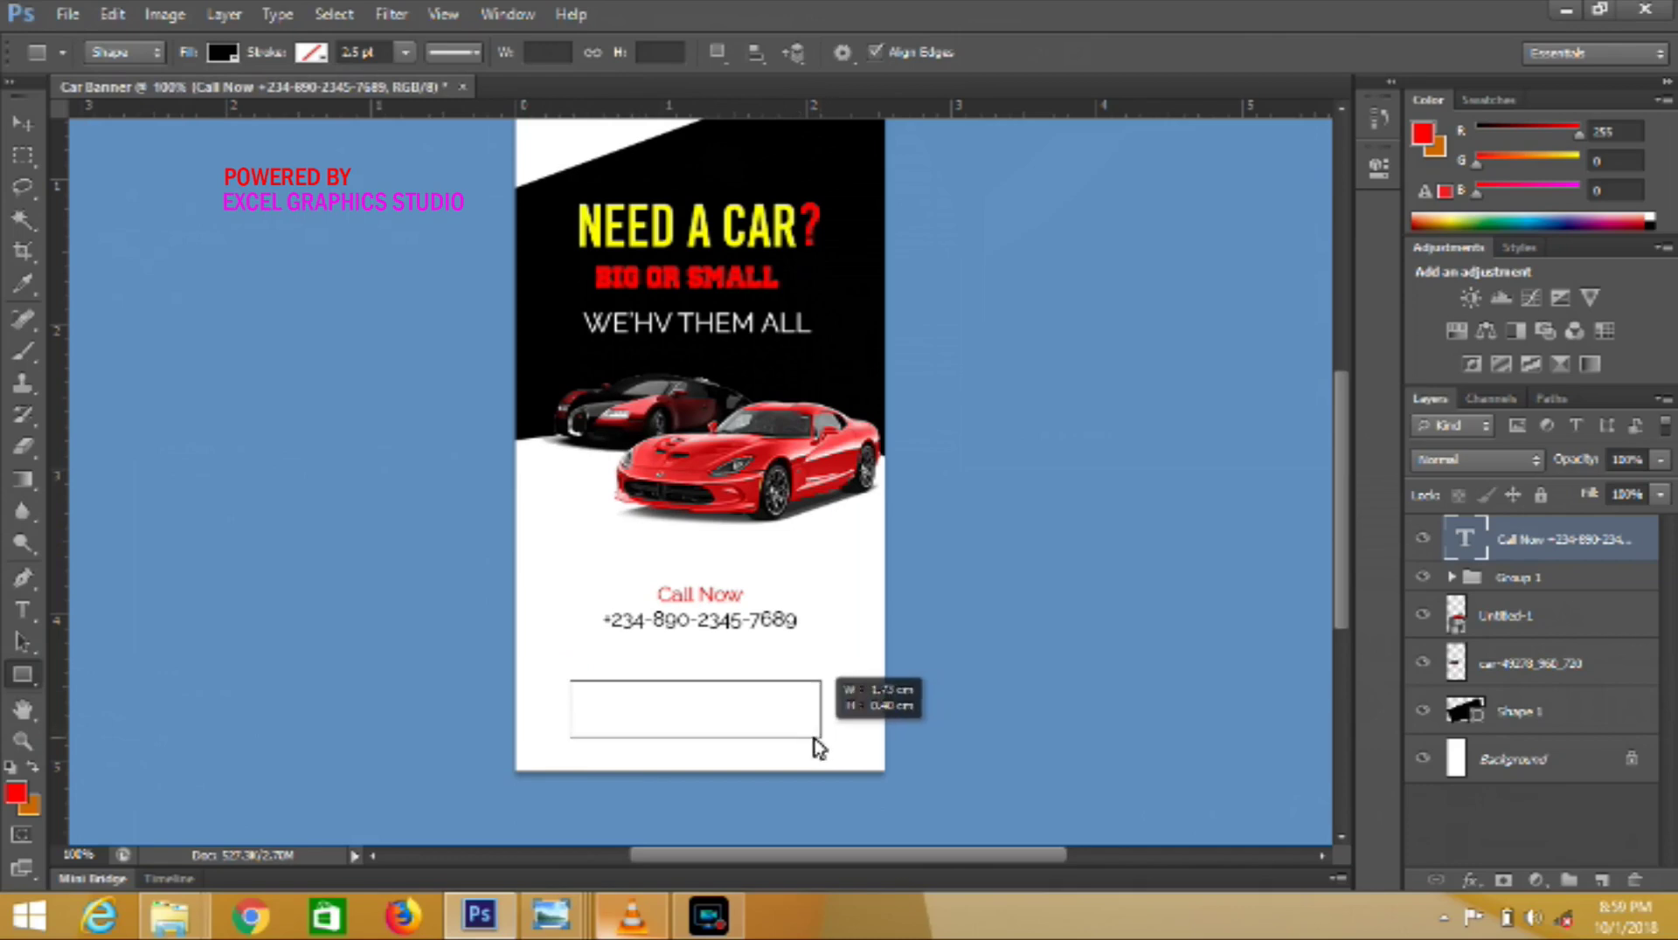
drag(838, 743, 811, 733)
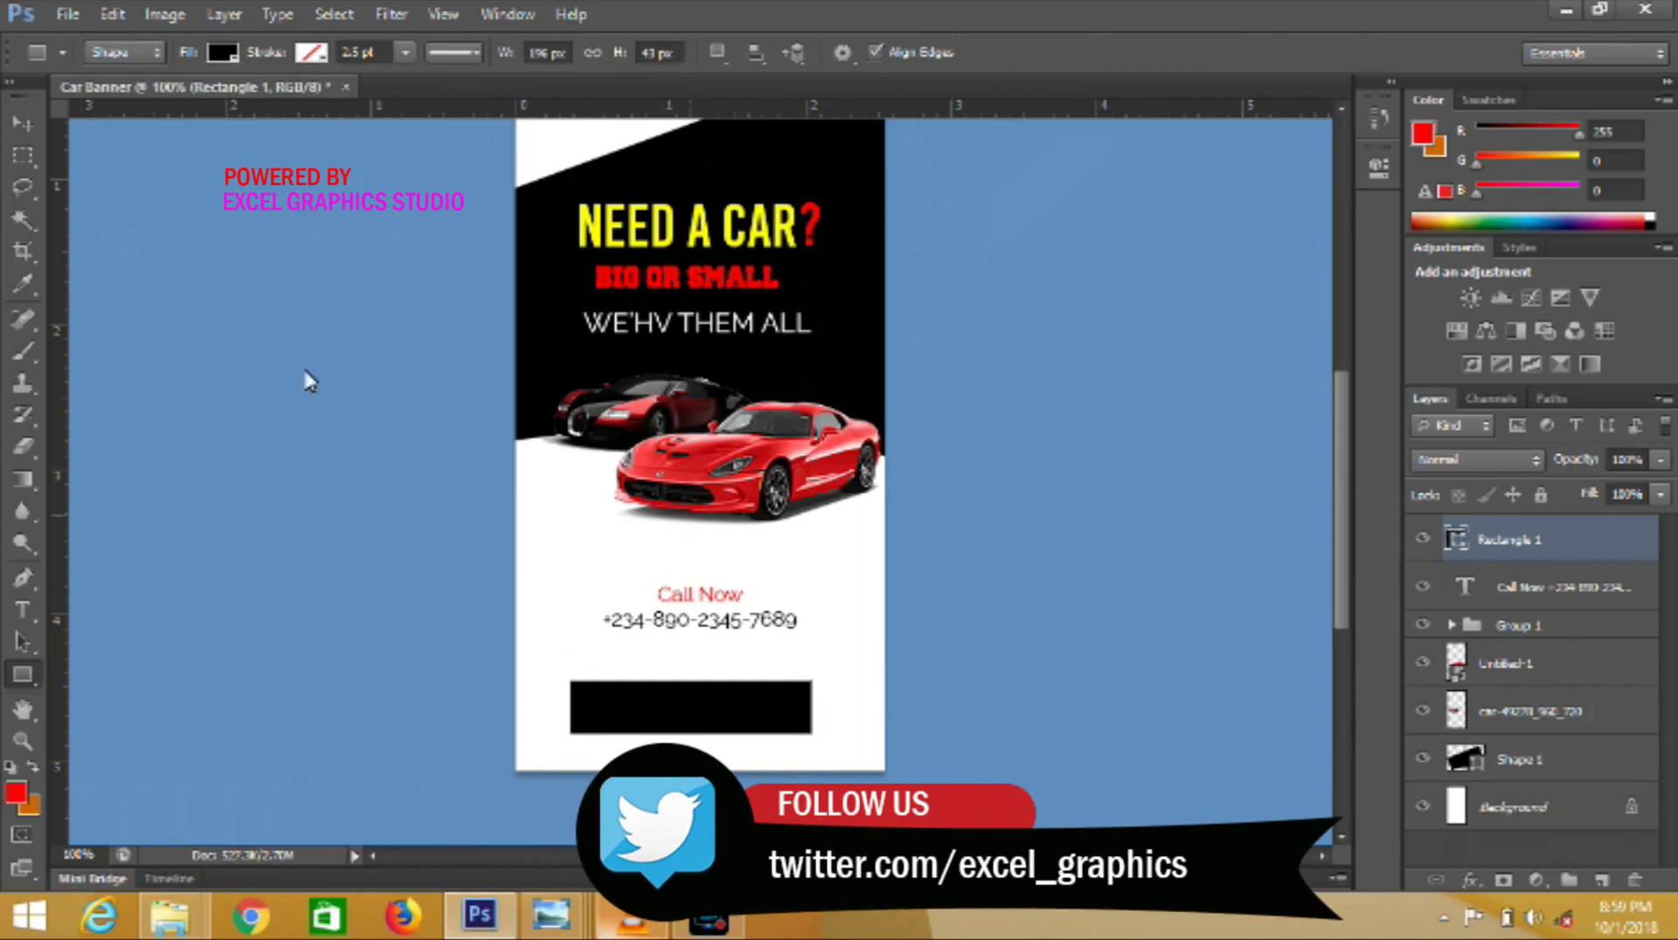
- Align the bar to the canvas bottom and horizontal centre, deselect, and nudge it up
click(333, 14)
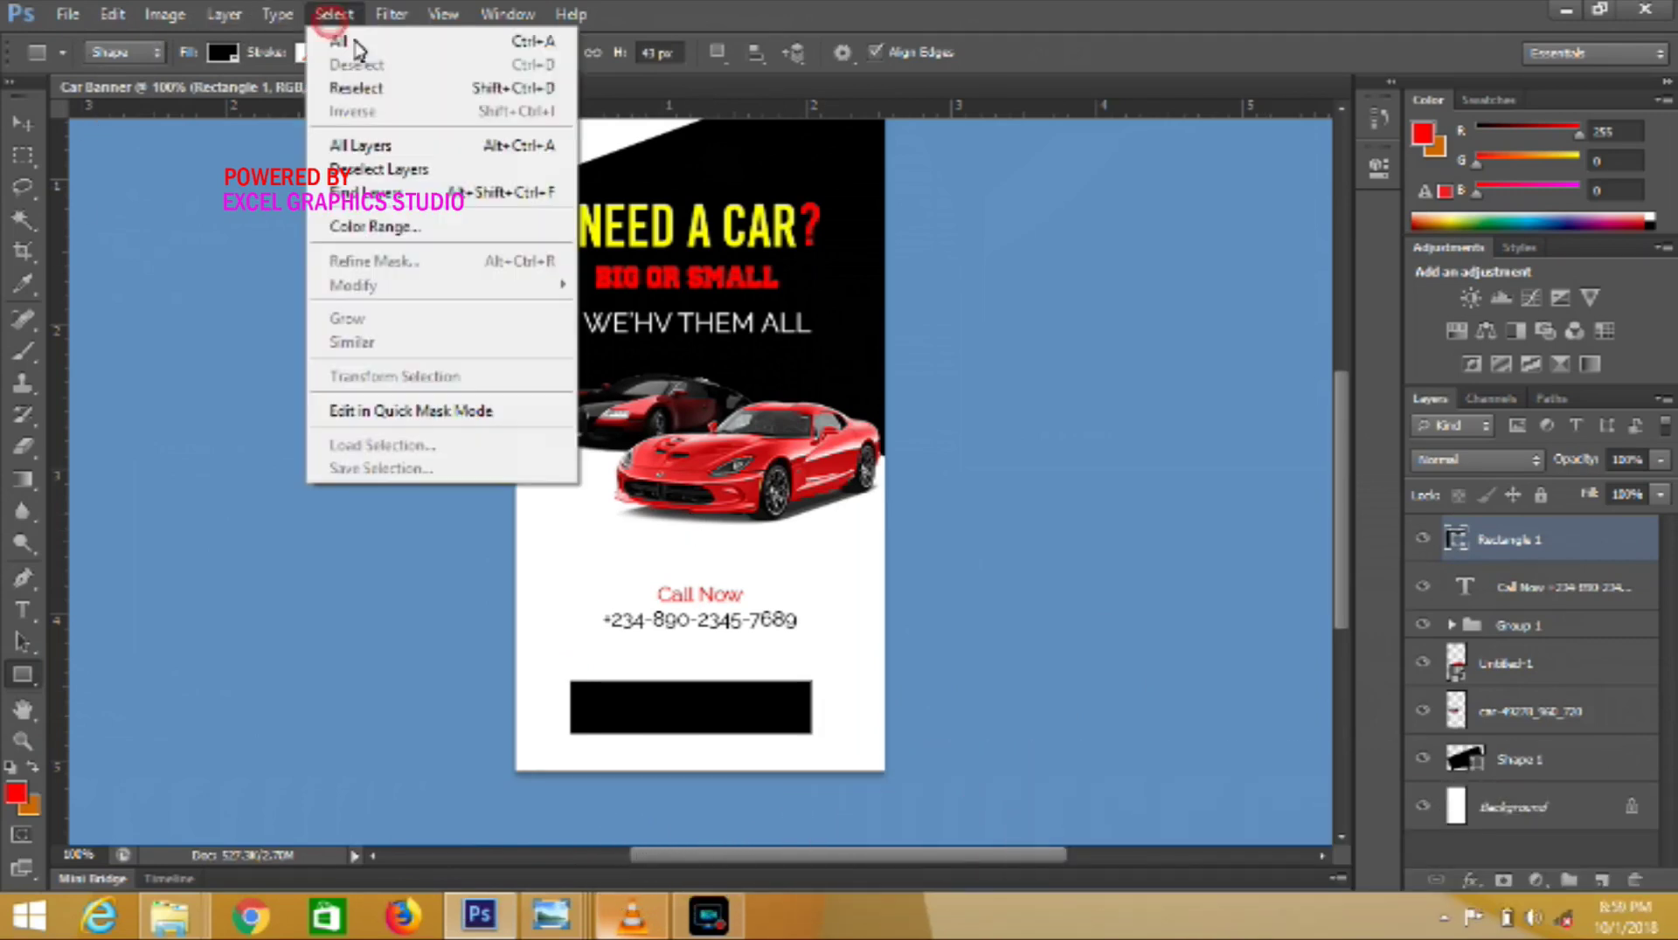
click(374, 50)
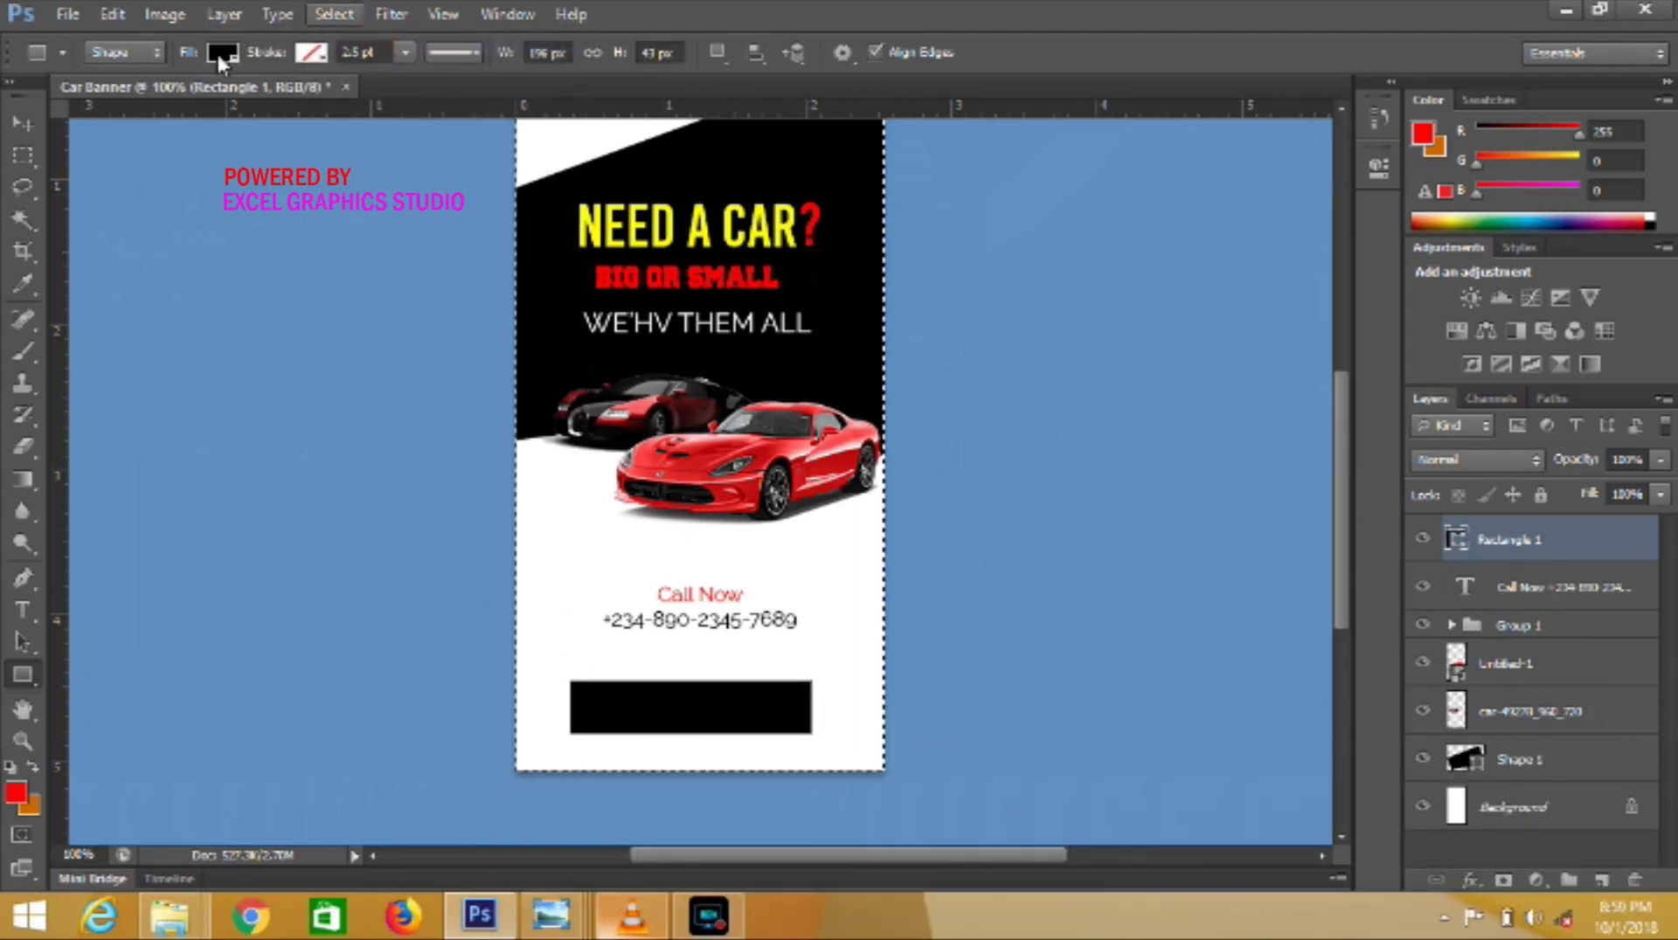
click(26, 124)
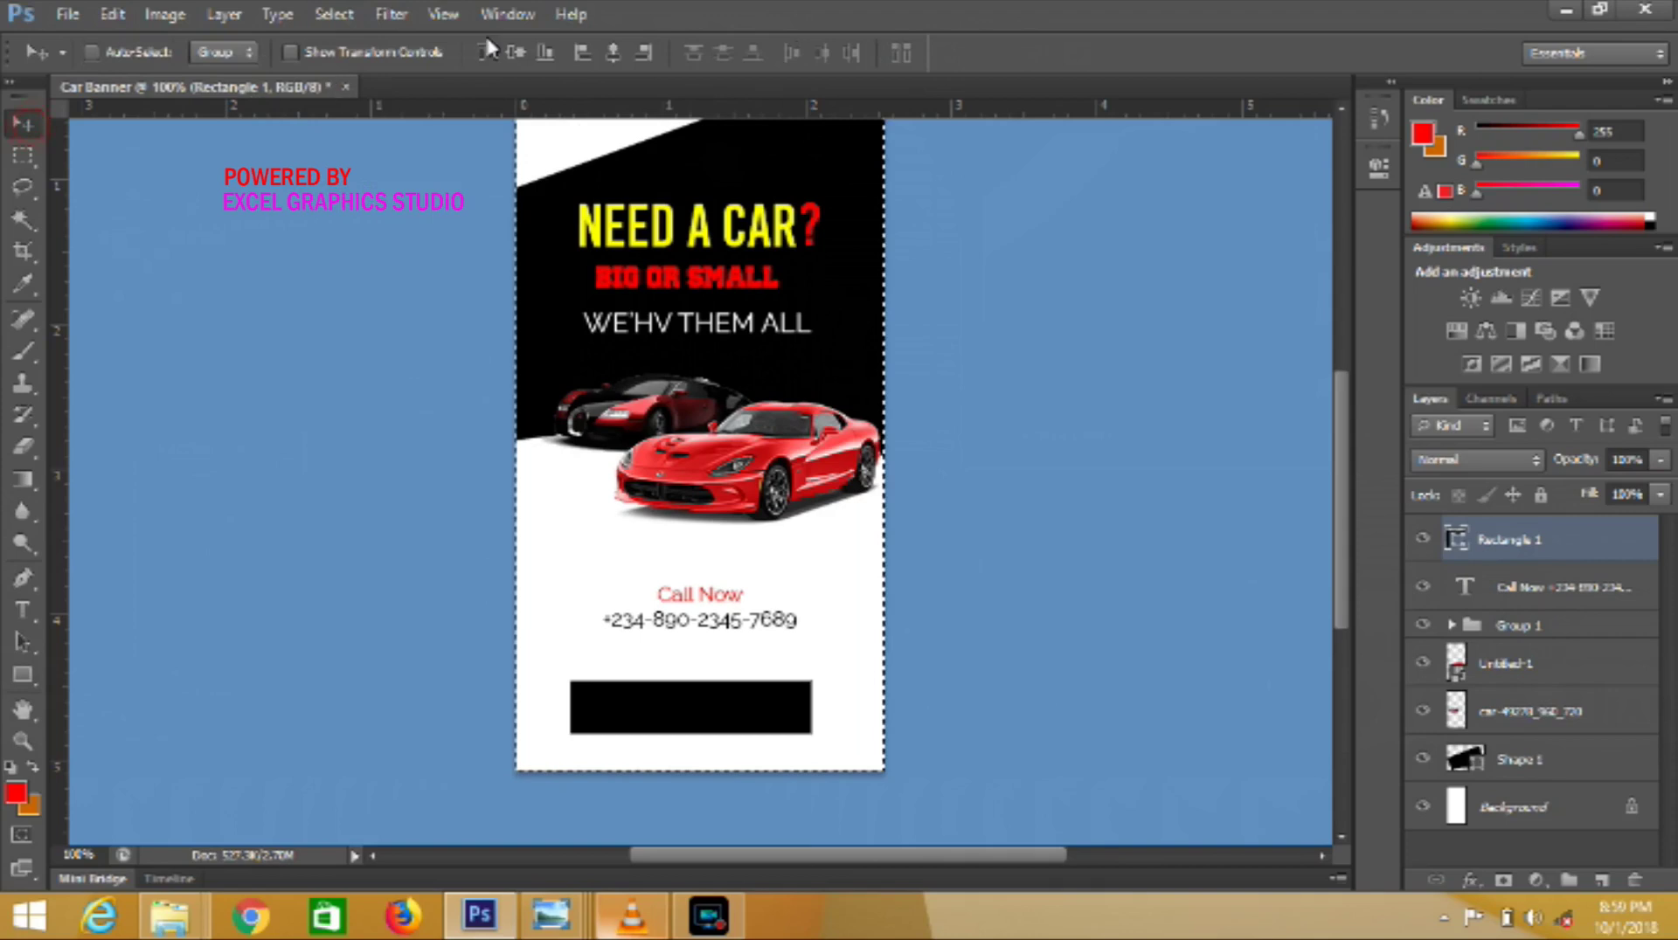
click(541, 52)
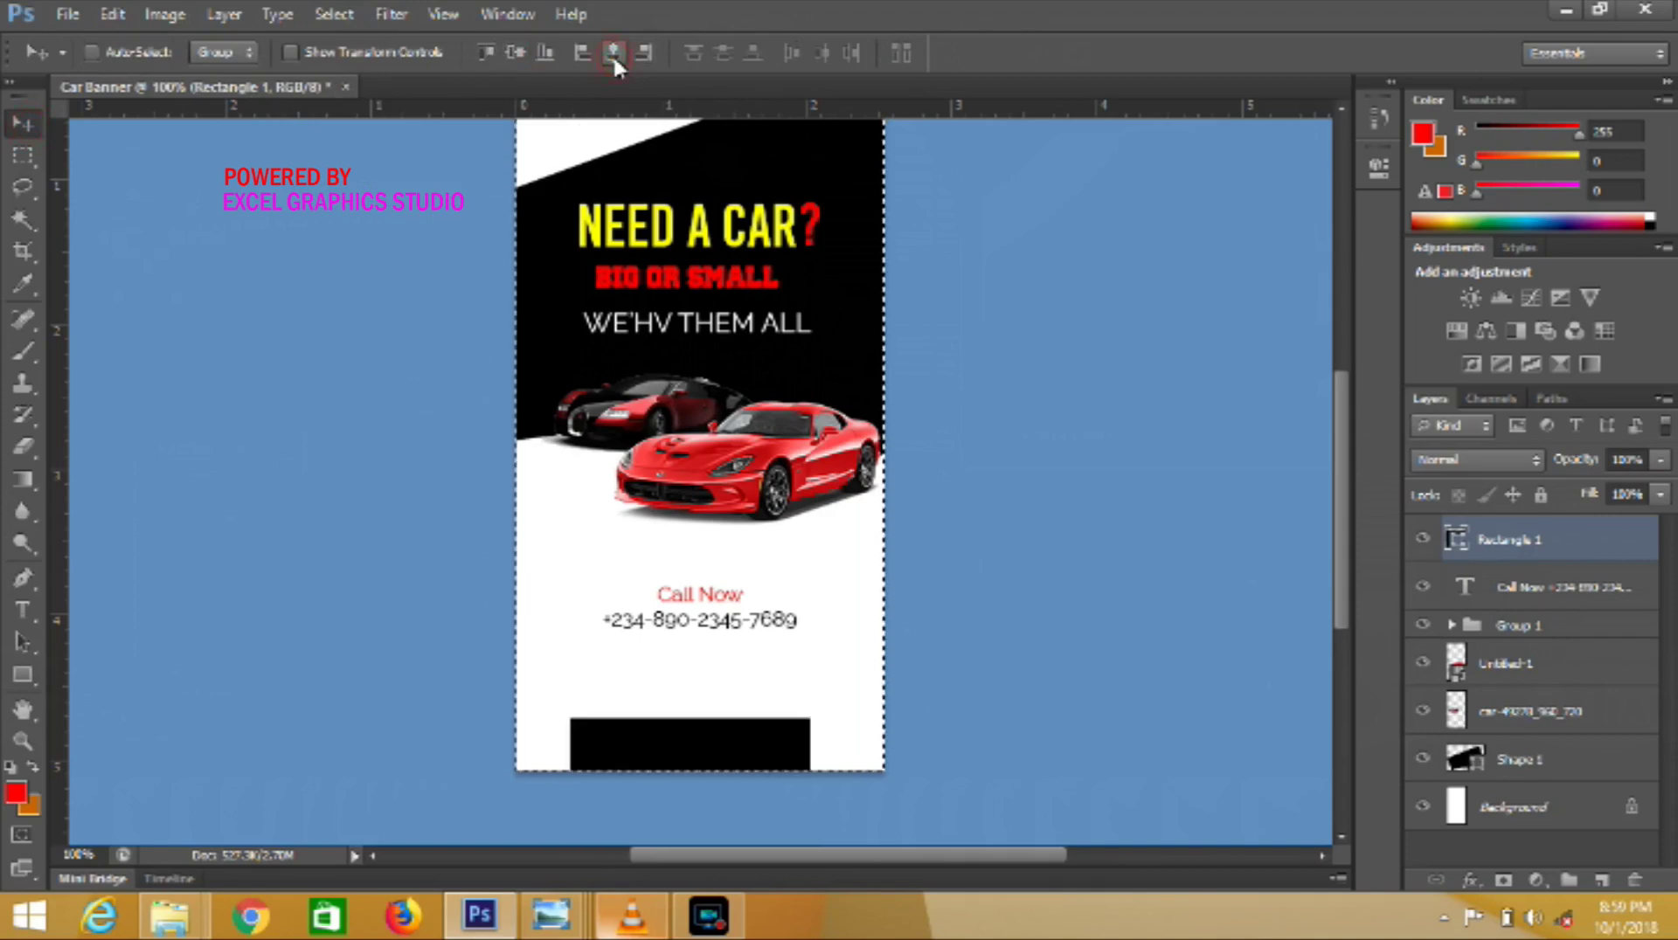
click(612, 54)
click(334, 14)
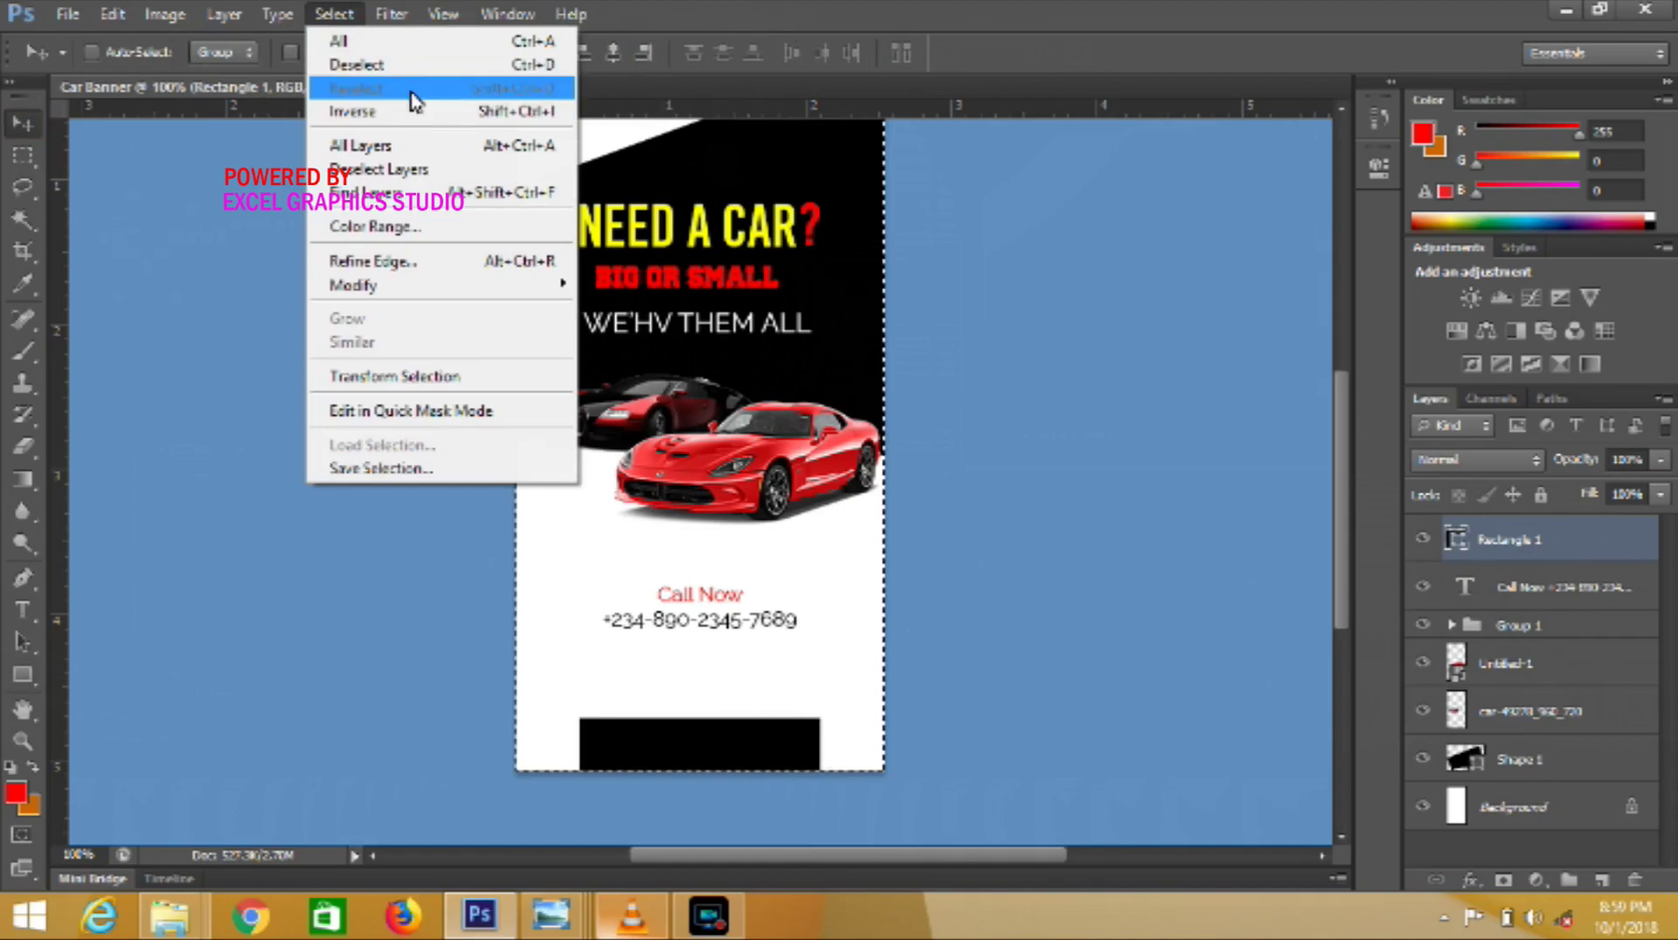
click(411, 65)
key(Up)
key(Up)
key(Up)
key(Up)
key(Up)
key(Up)
key(Up)
key(Up)
key(Up)
key(Up)
key(Up)
key(Up)
key(Up)
key(Up)
key(Up)
key(Up)
key(Up)
key(Up)
key(Up)
key(Up)
key(Up)
key(Up)
key(Up)
key(Up)
key(Up)
key(Up)
key(Up)
key(Up)
key(Up)
key(Up)
key(Up)
key(Up)
key(Up)
key(Up)
key(Up)
key(Up)
key(Up)
key(Up)
key(Up)
key(Up)
key(Up)
key(Up)
key(Up)
key(Up)
key(Up)
key(Up)
key(Up)
key(Up)
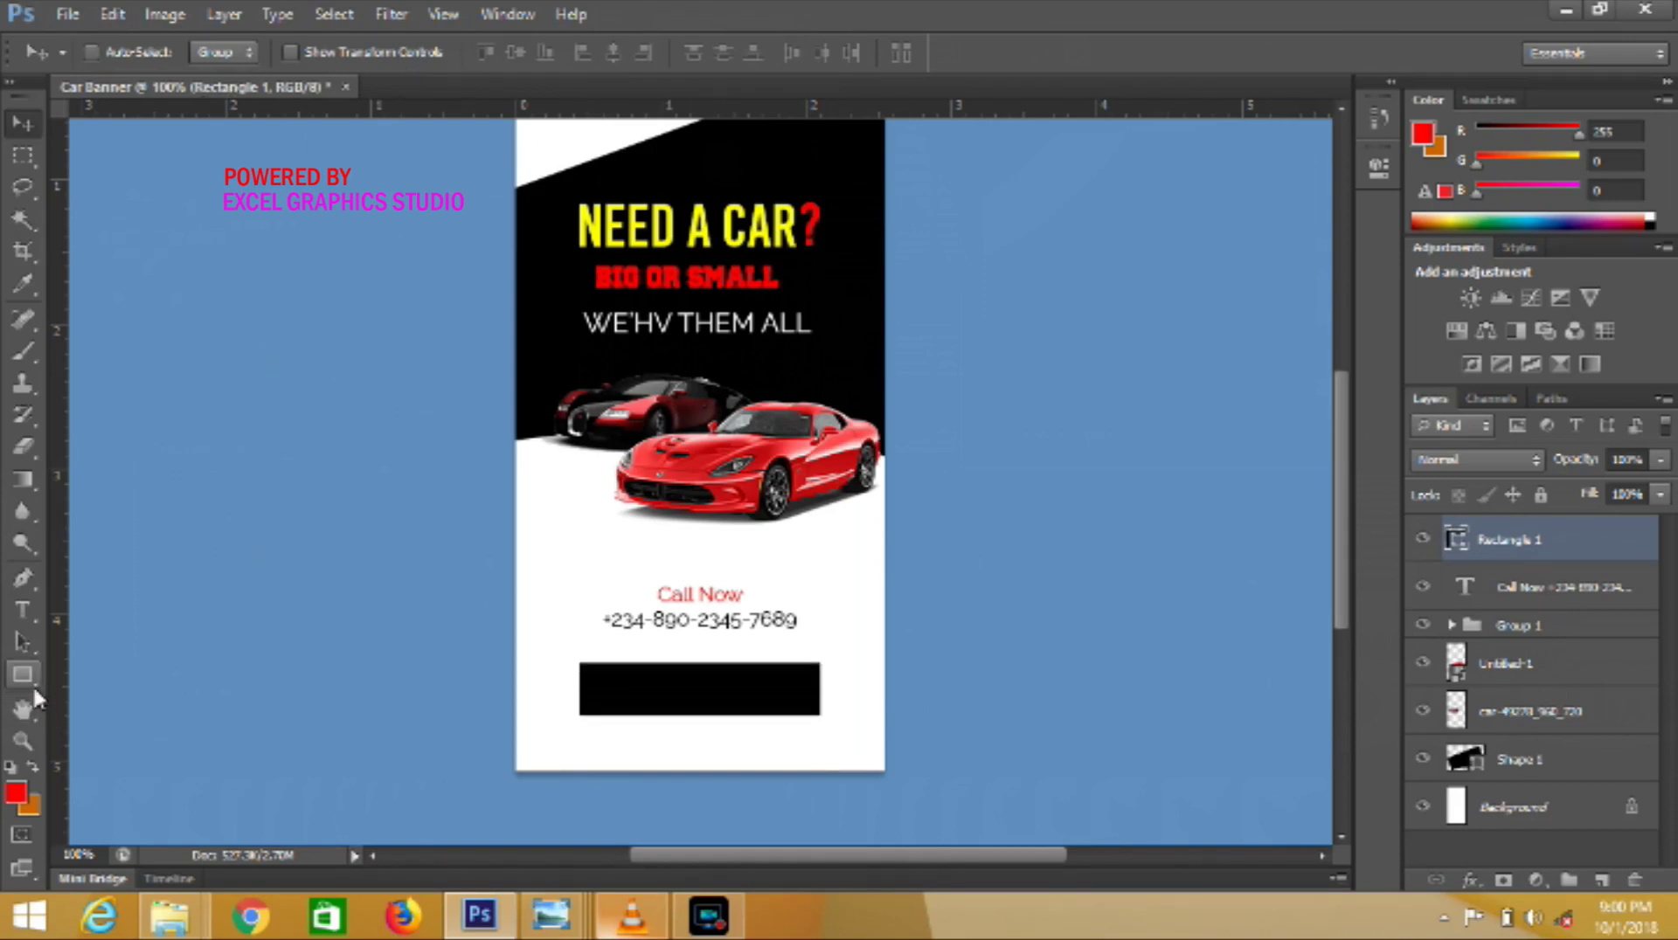
- Choose the Custom Shape tool and pick the triangle shape from the shape library
drag(33, 684, 133, 795)
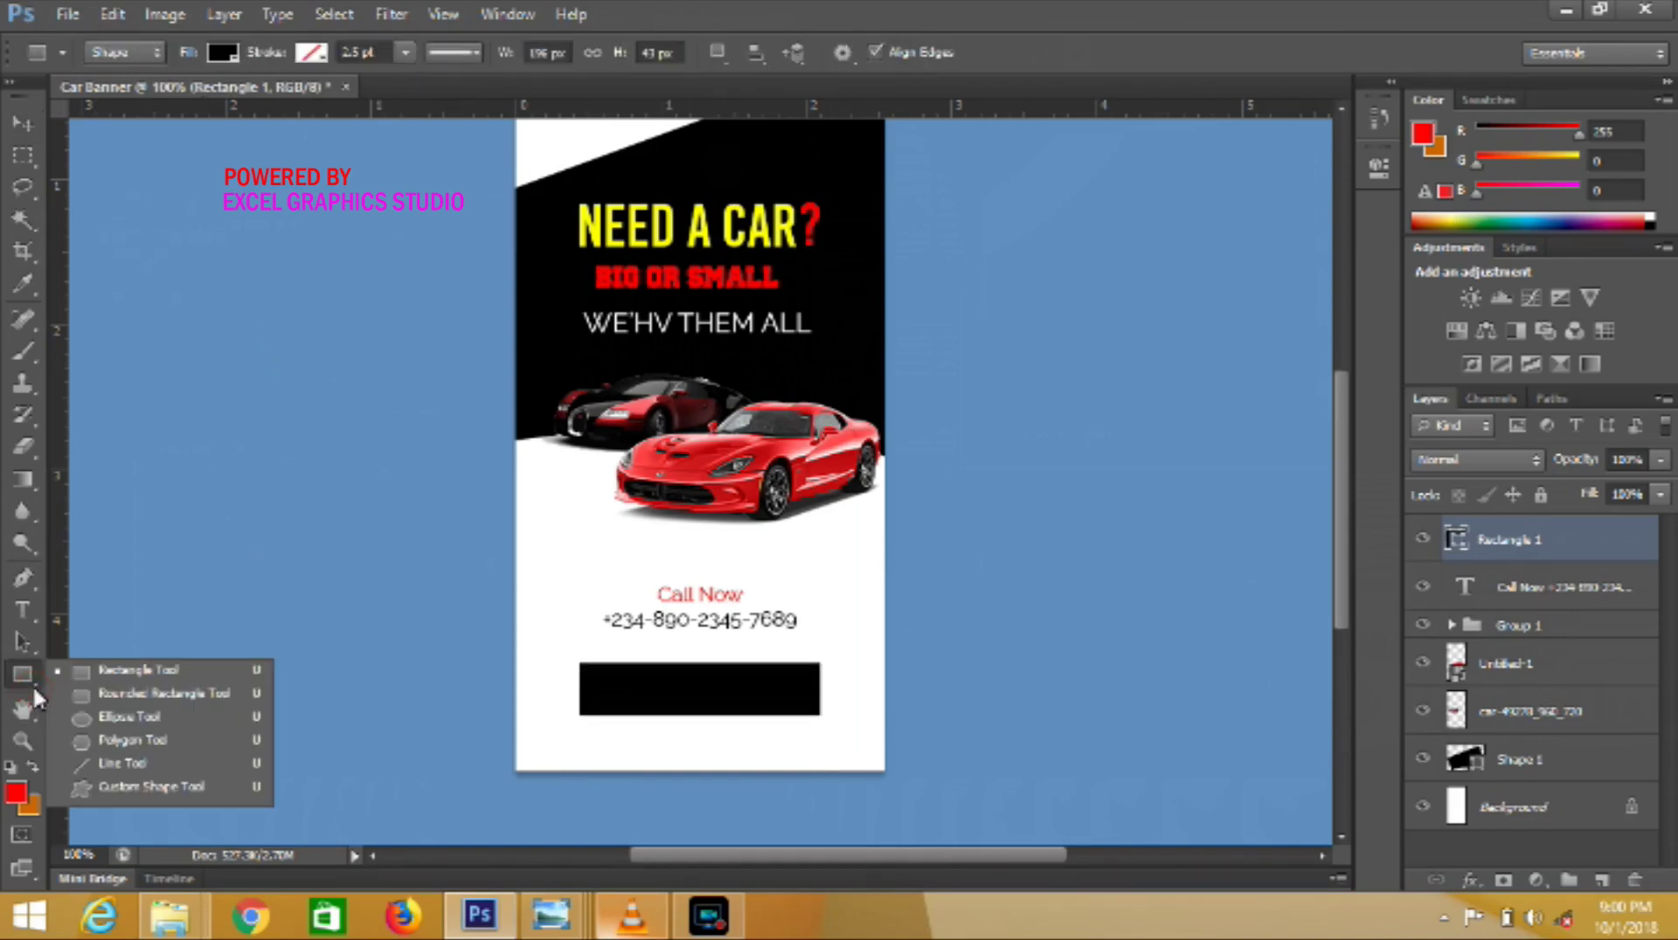
click(133, 788)
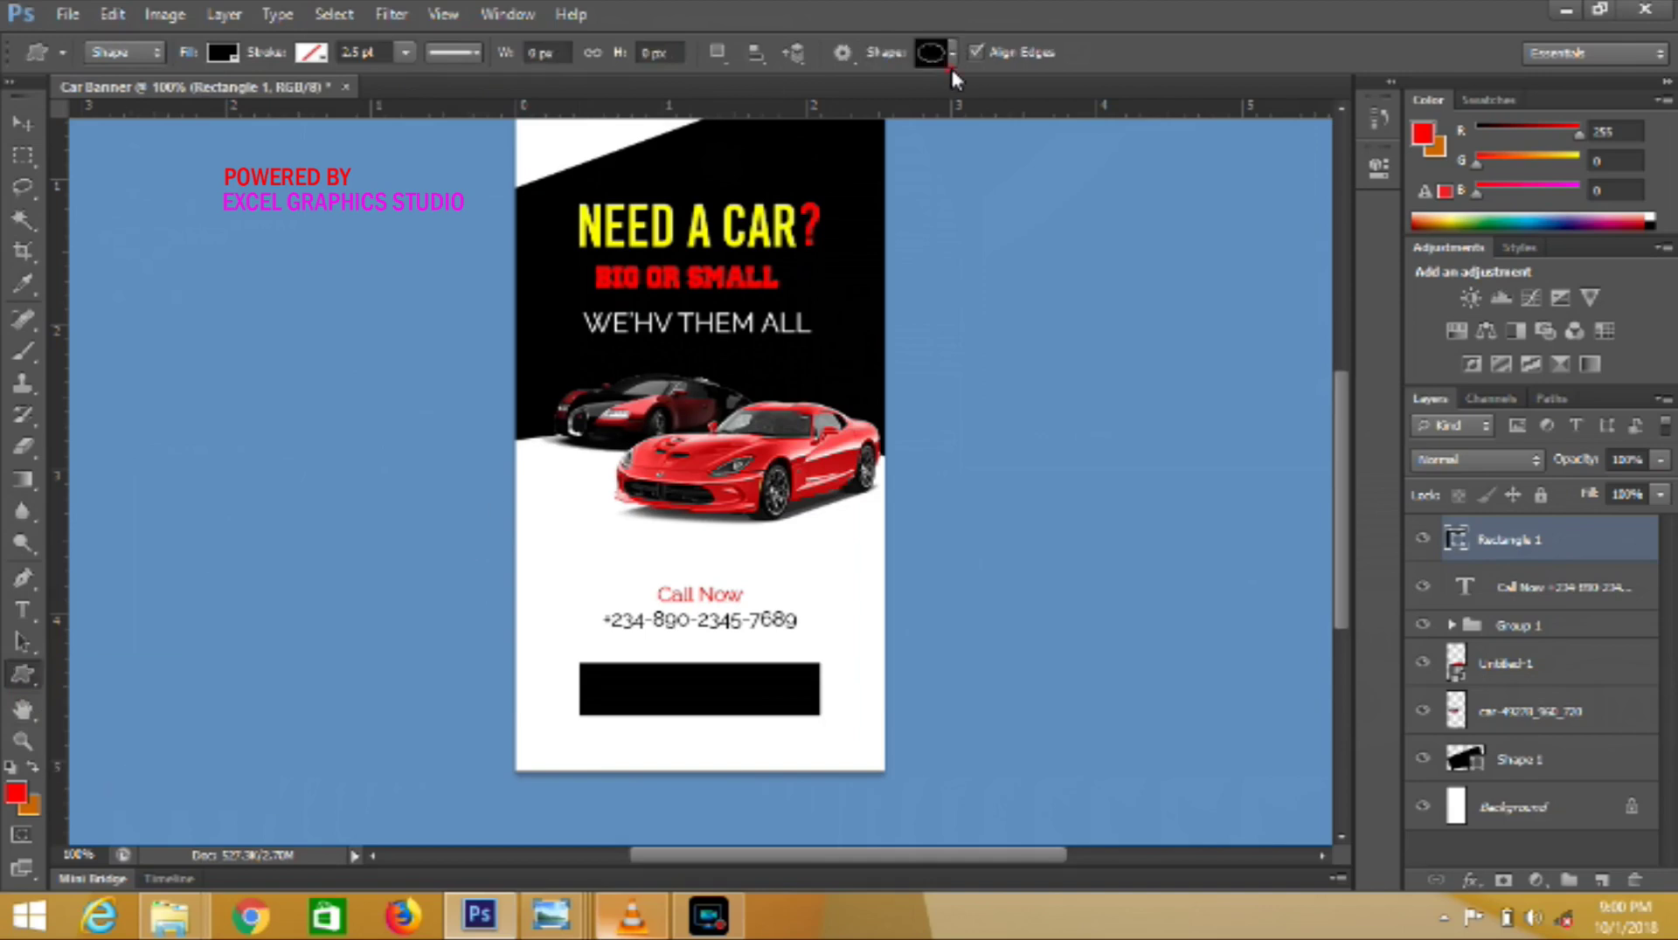
click(950, 54)
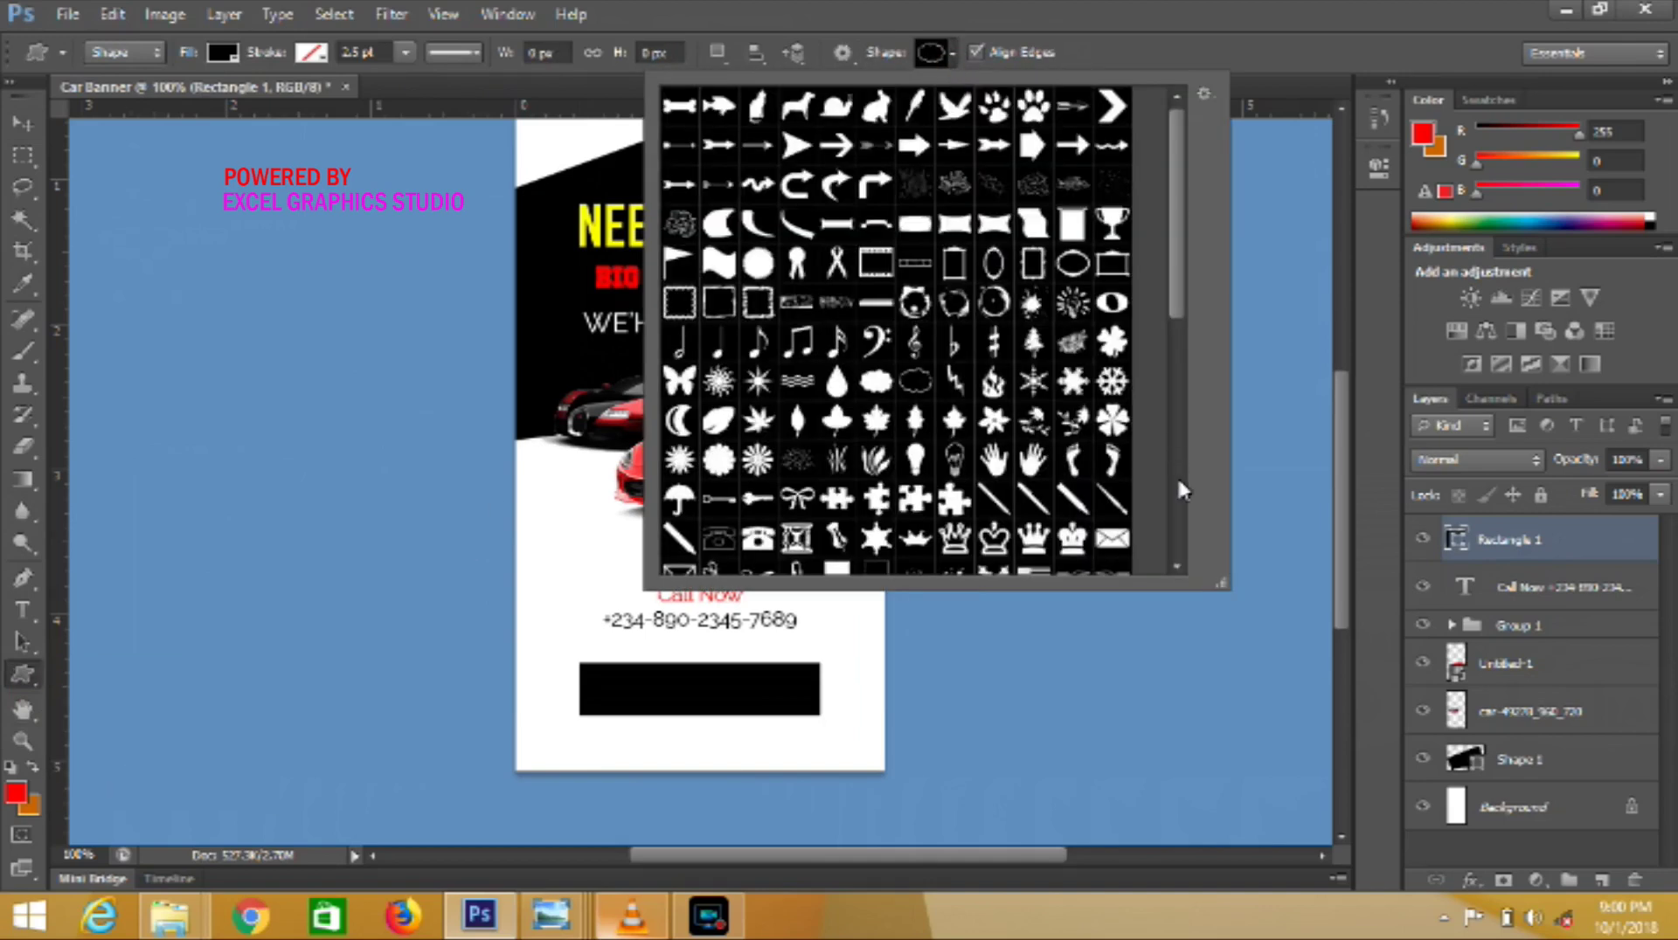
click(1178, 483)
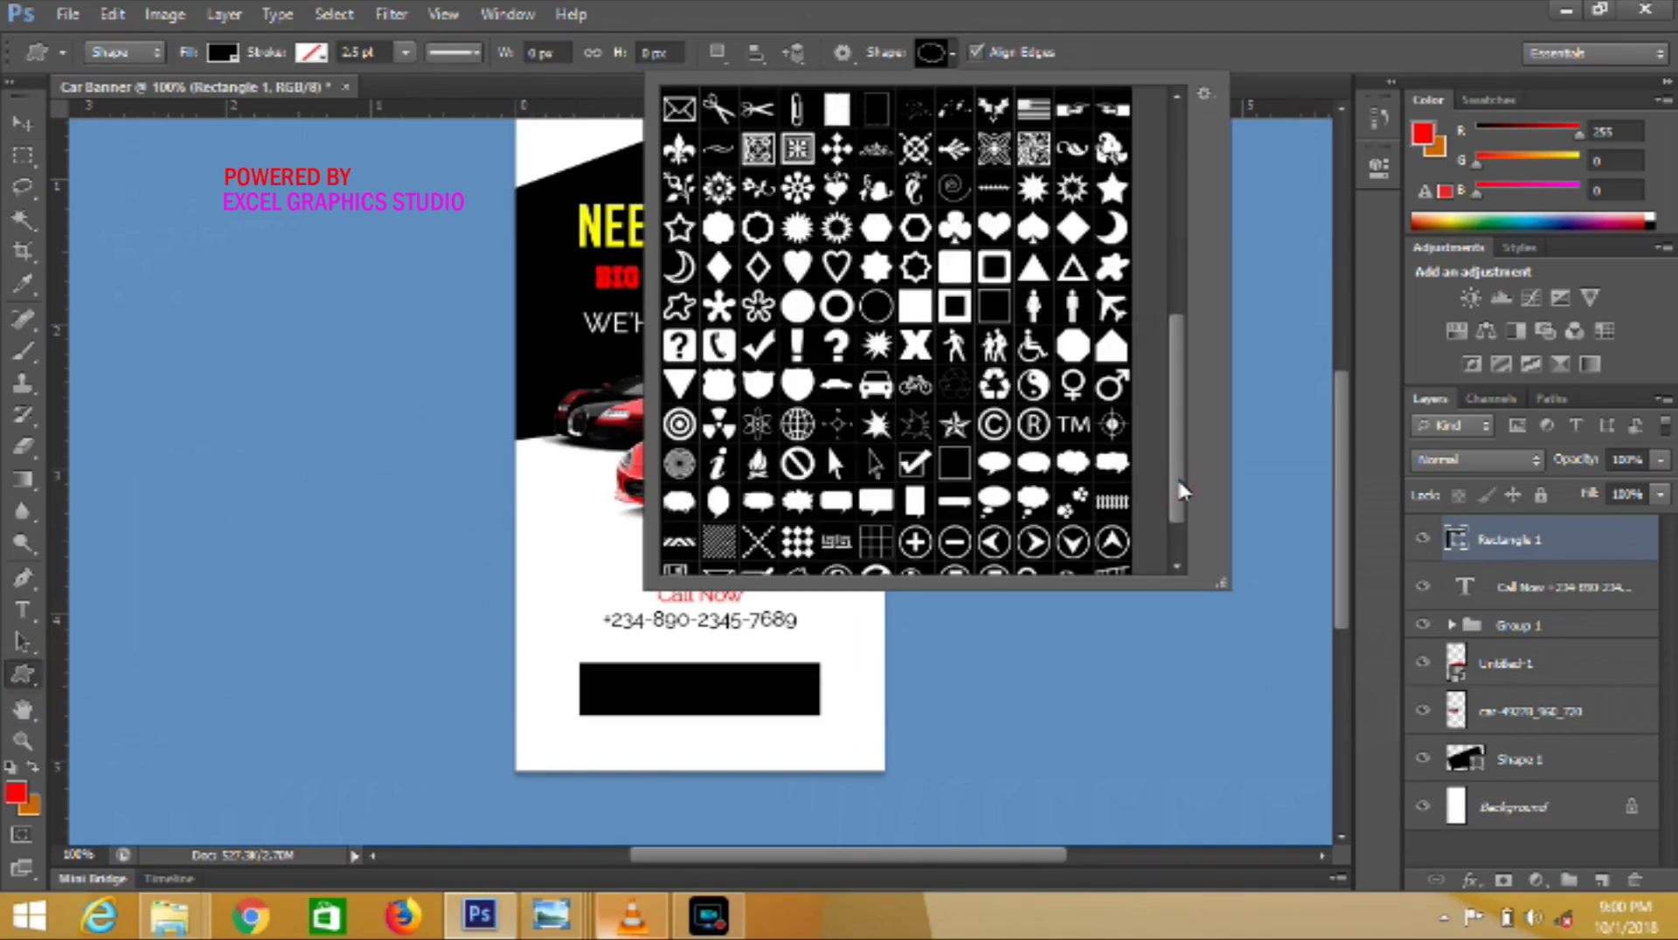
click(1176, 528)
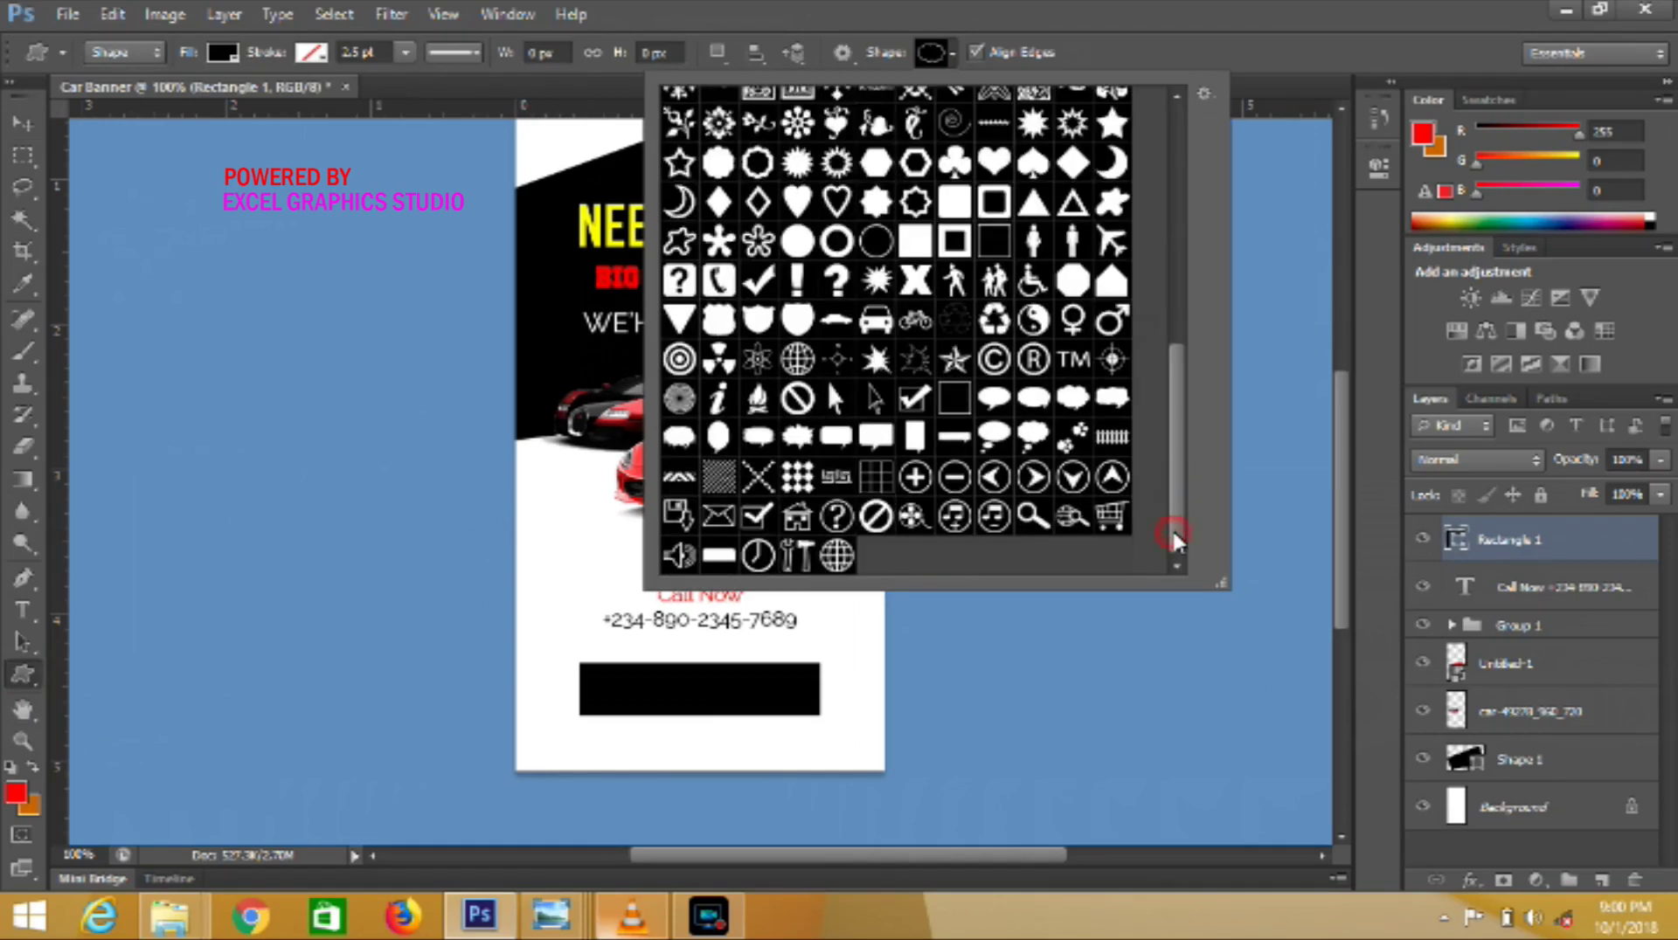
click(1176, 319)
click(1181, 131)
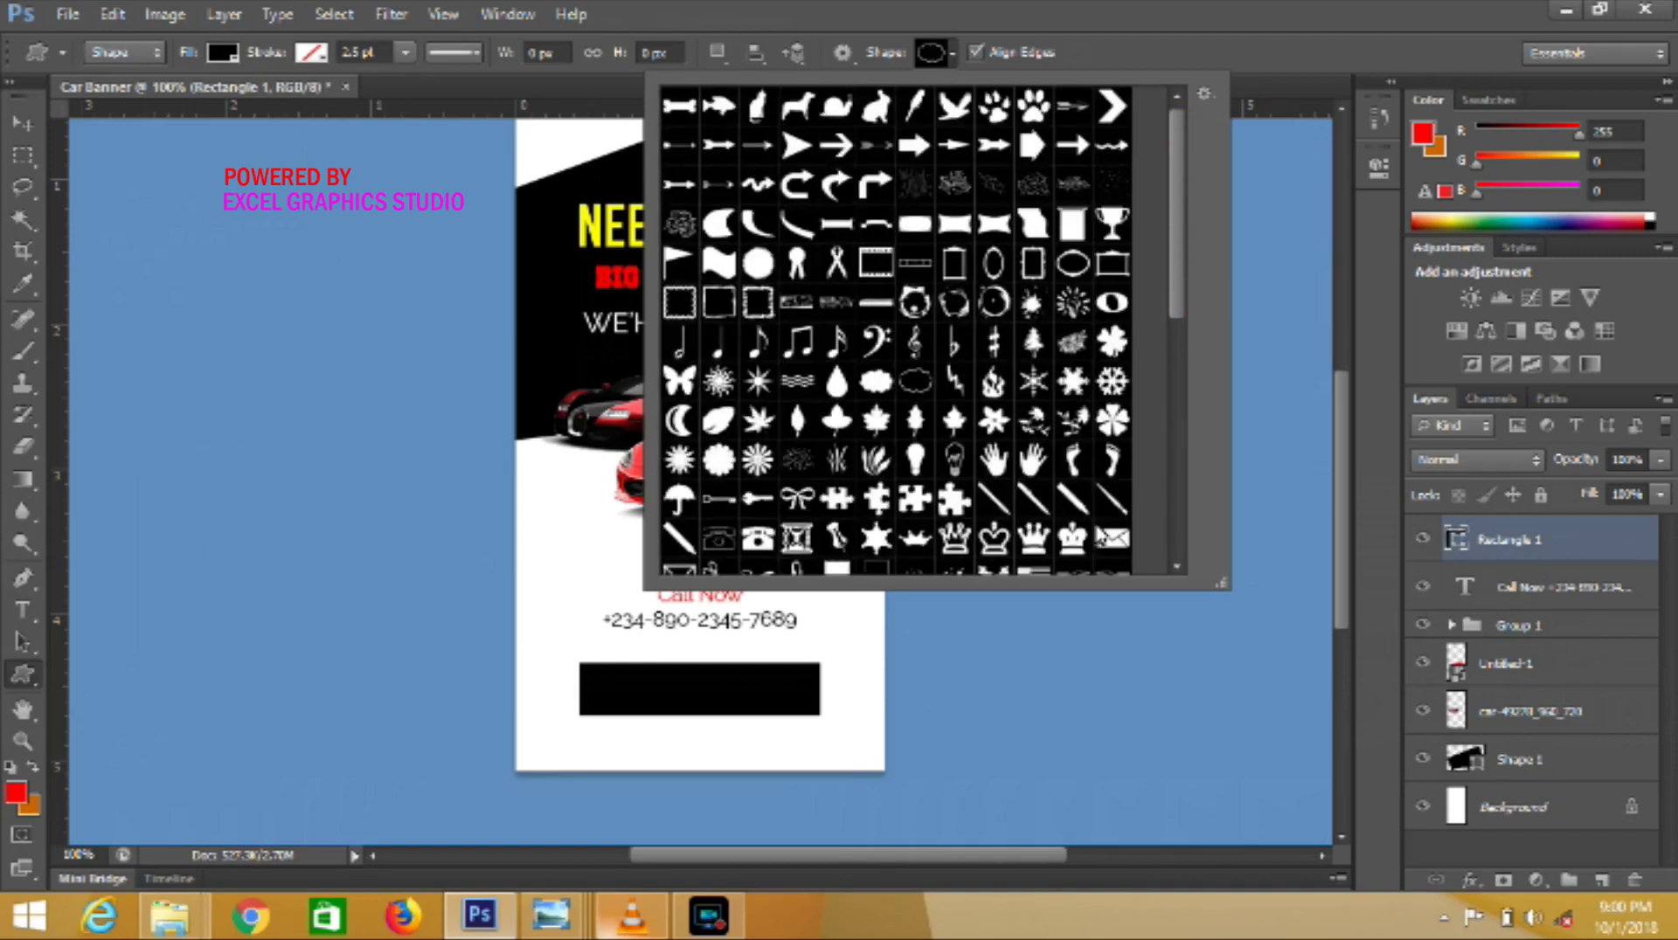
click(1176, 538)
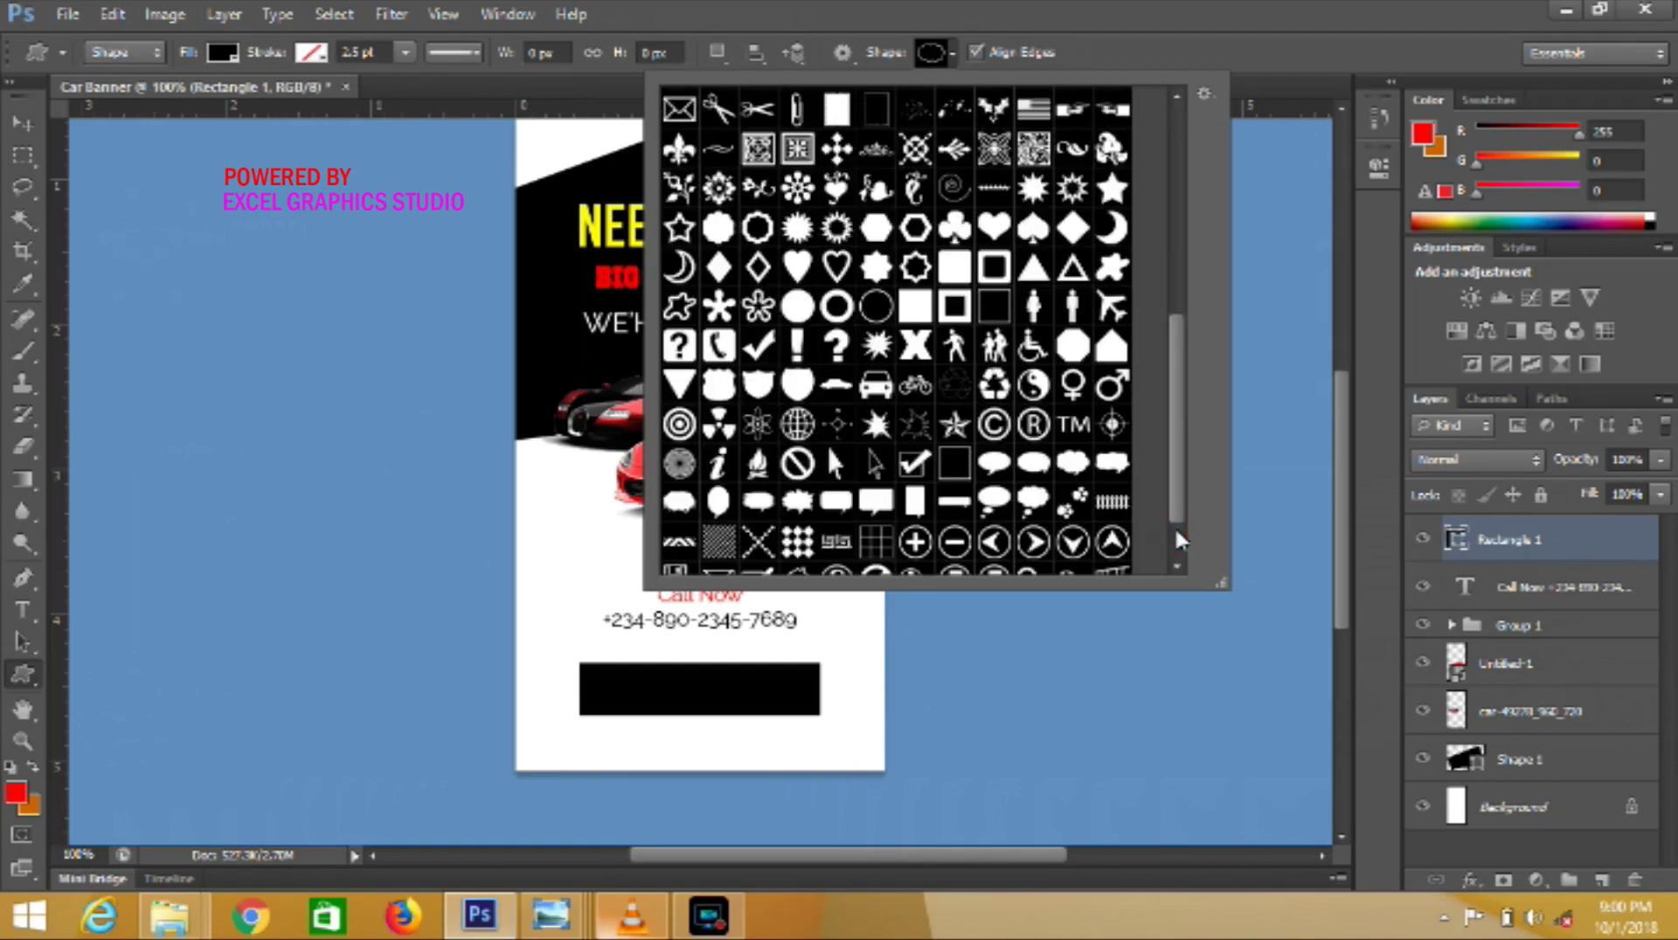
click(1176, 540)
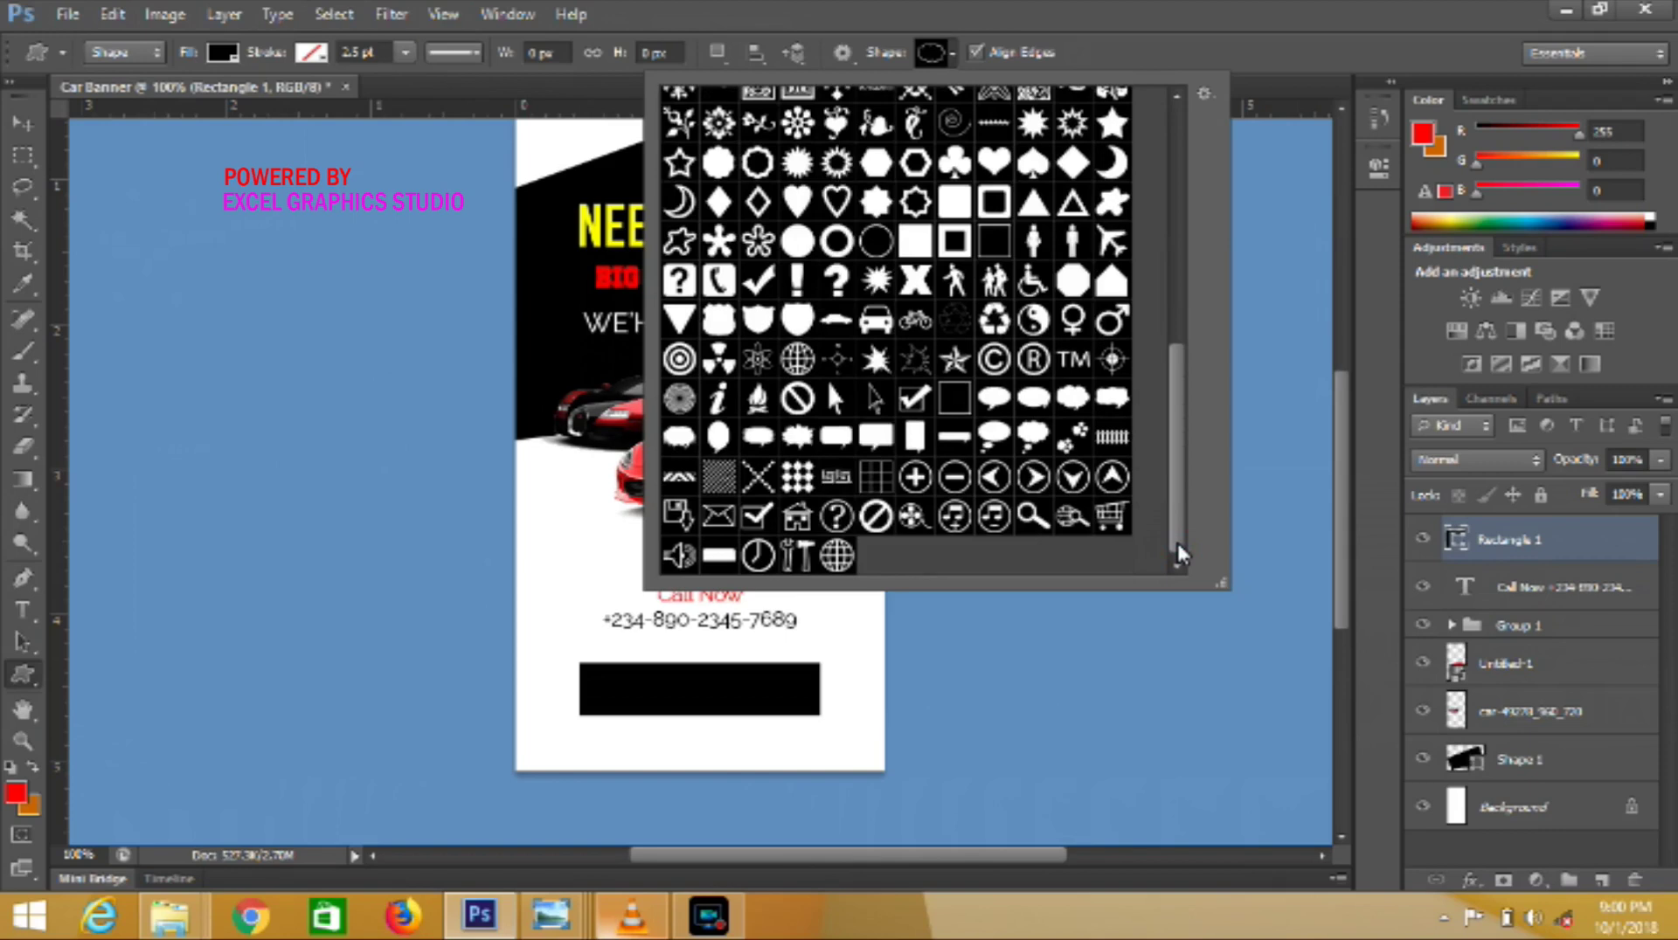
click(835, 400)
click(1034, 208)
click(1602, 879)
click(1601, 880)
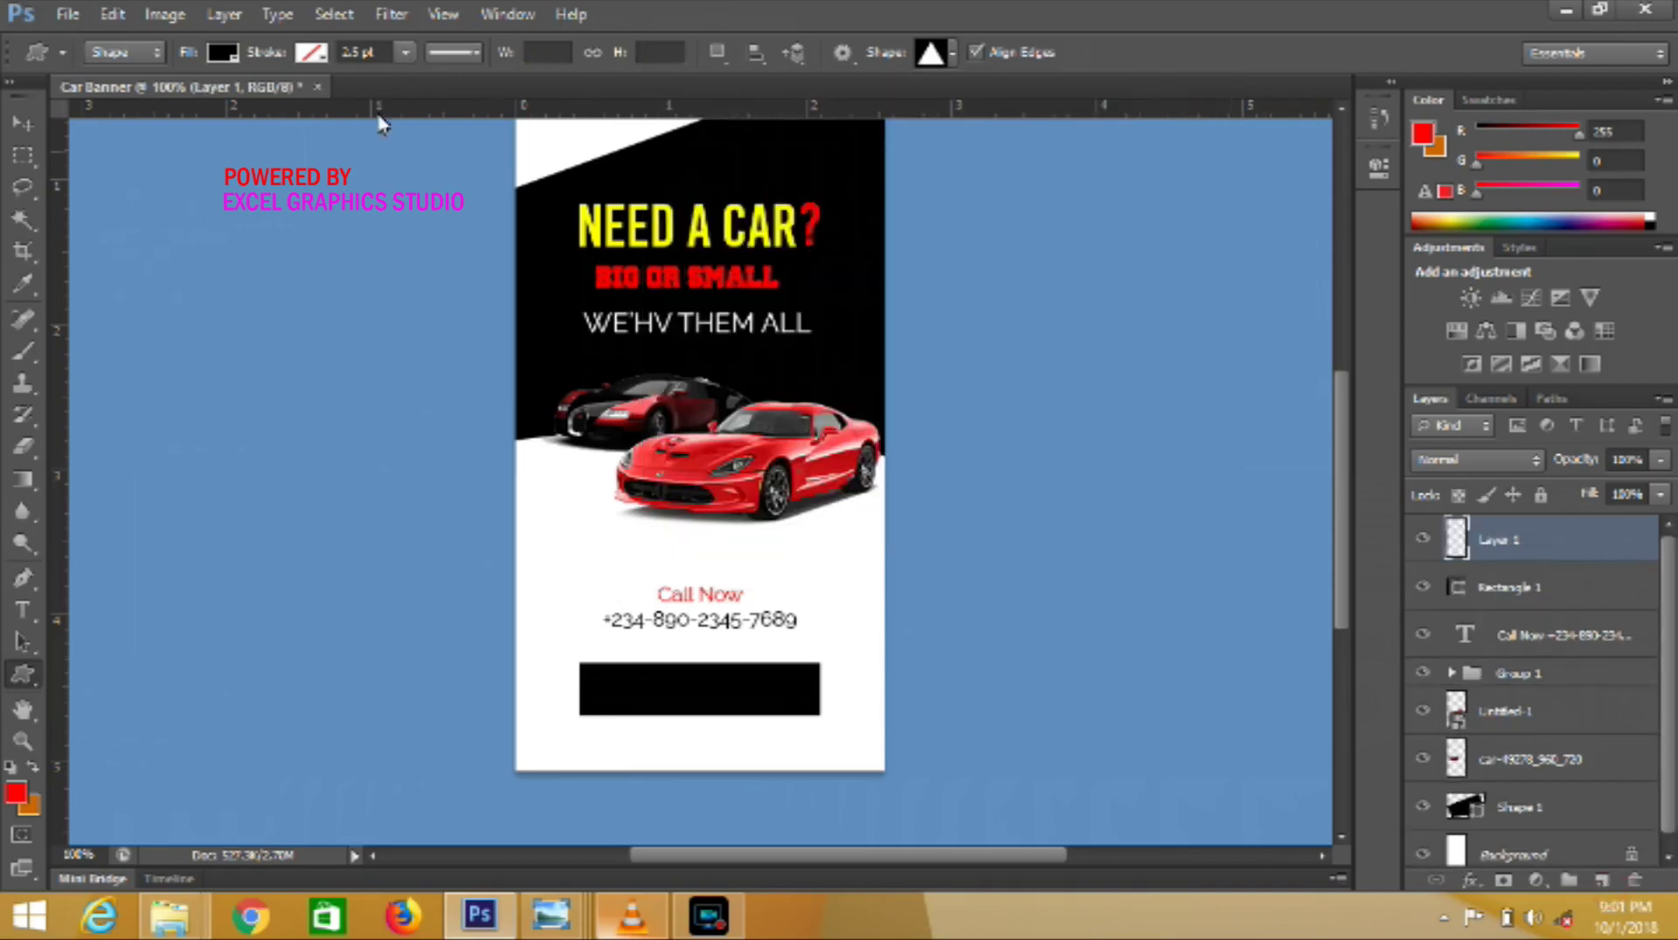
- Set the fill to yellow and draw a small triangle left of Call Now
click(221, 54)
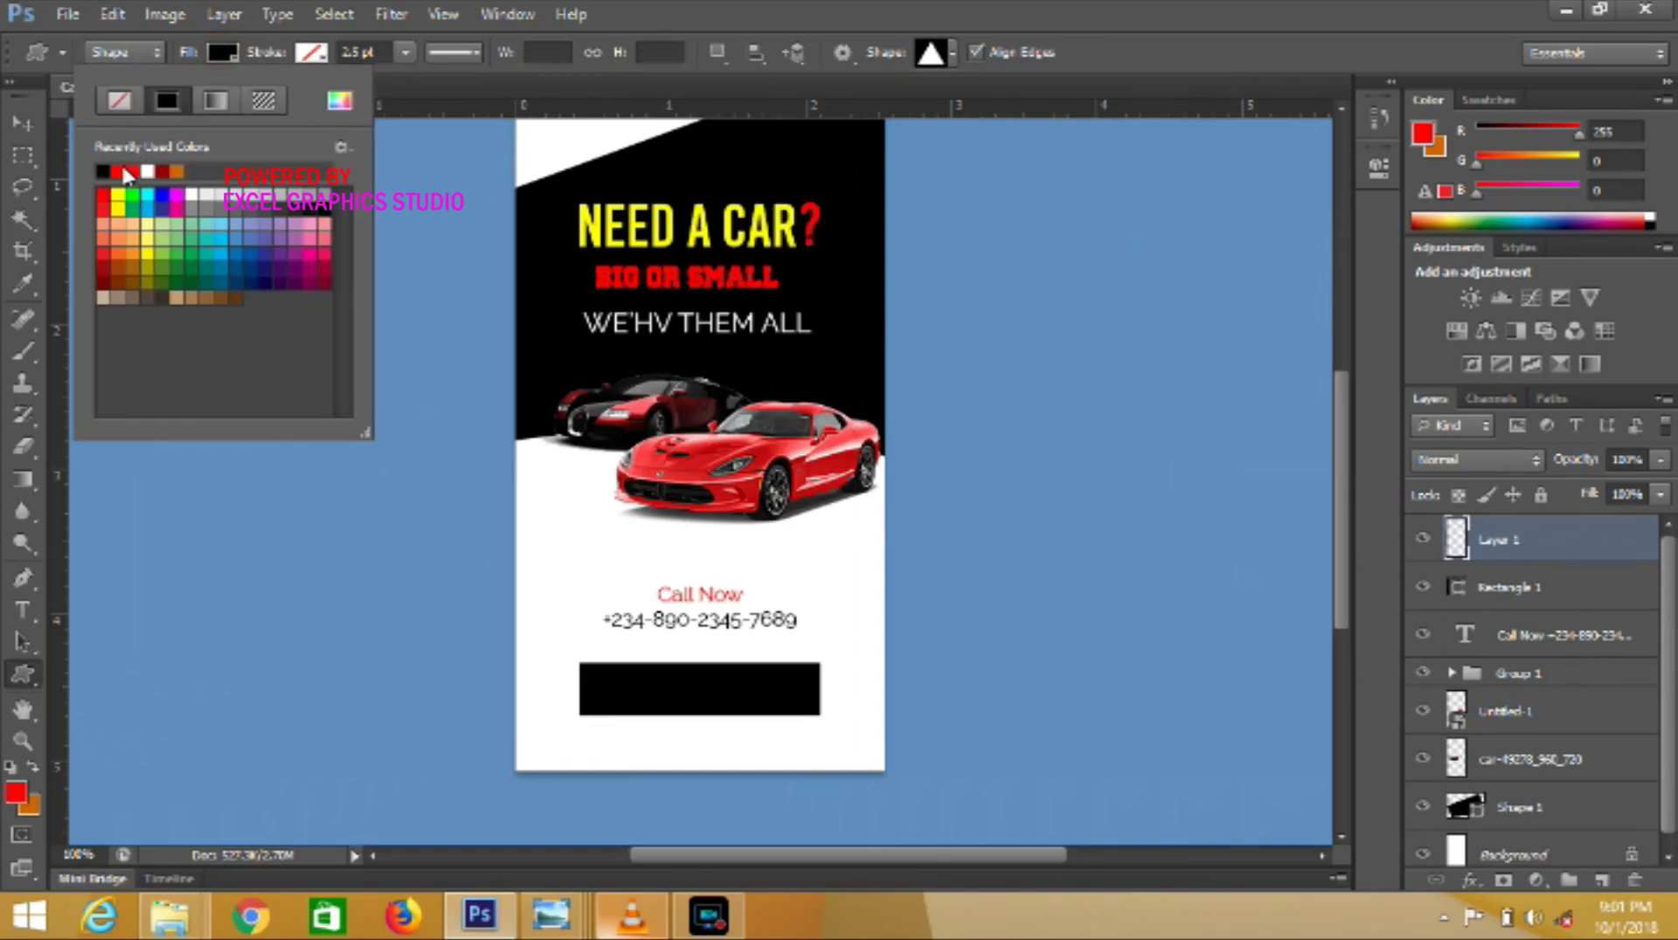
click(119, 195)
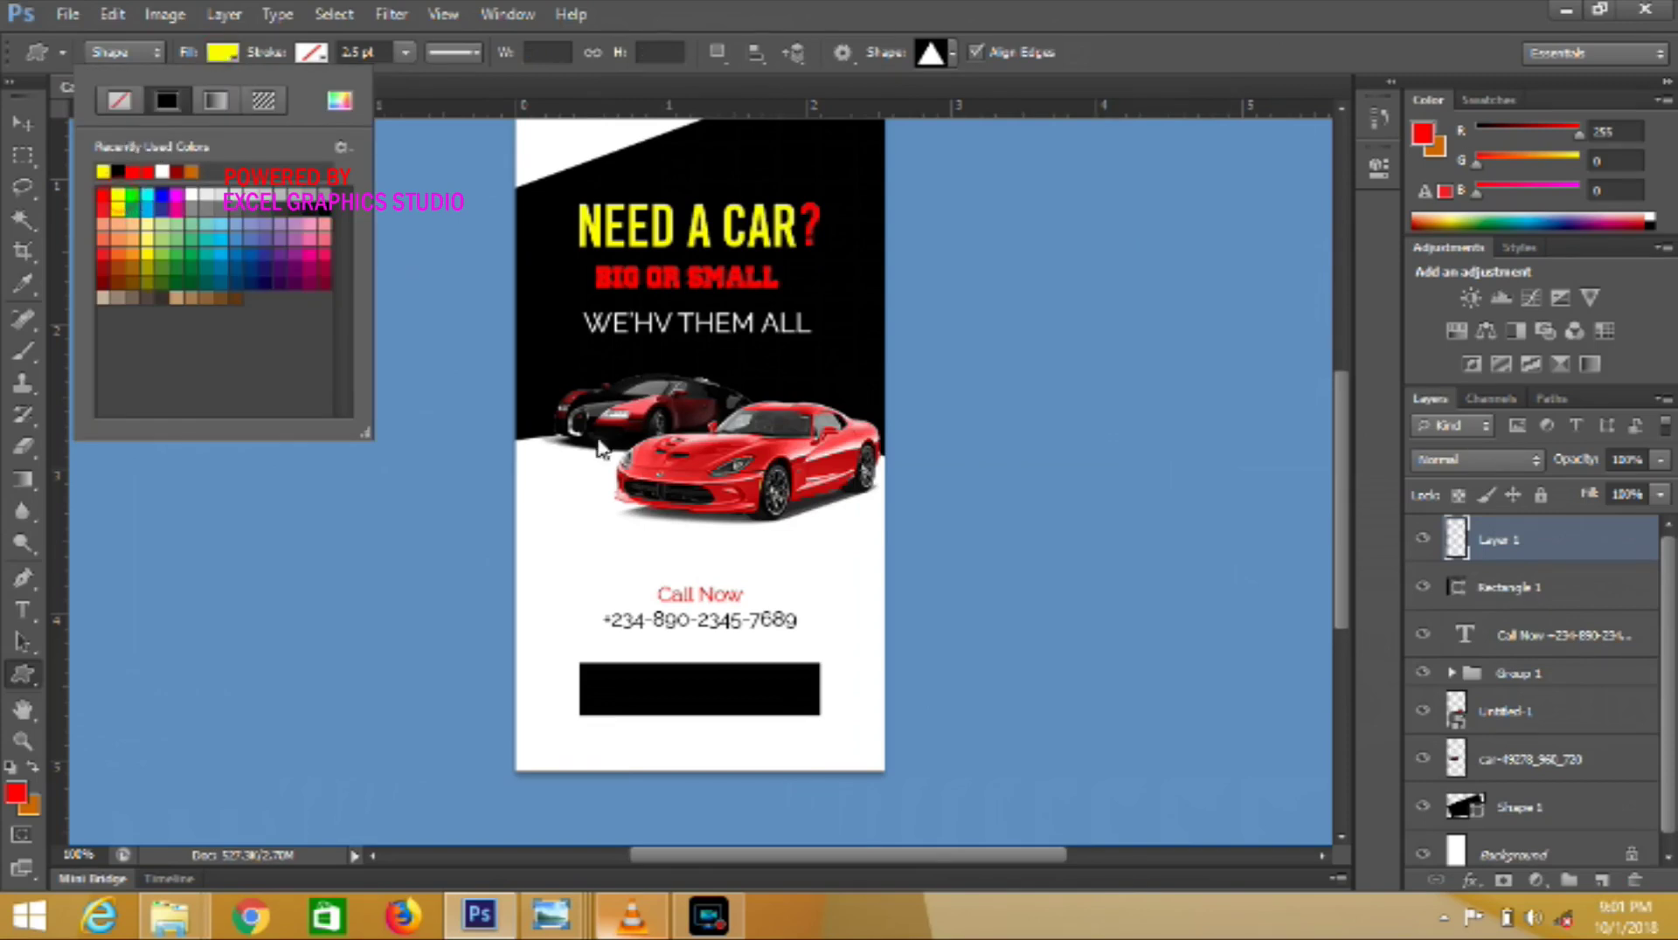
click(575, 570)
drag(579, 569, 641, 582)
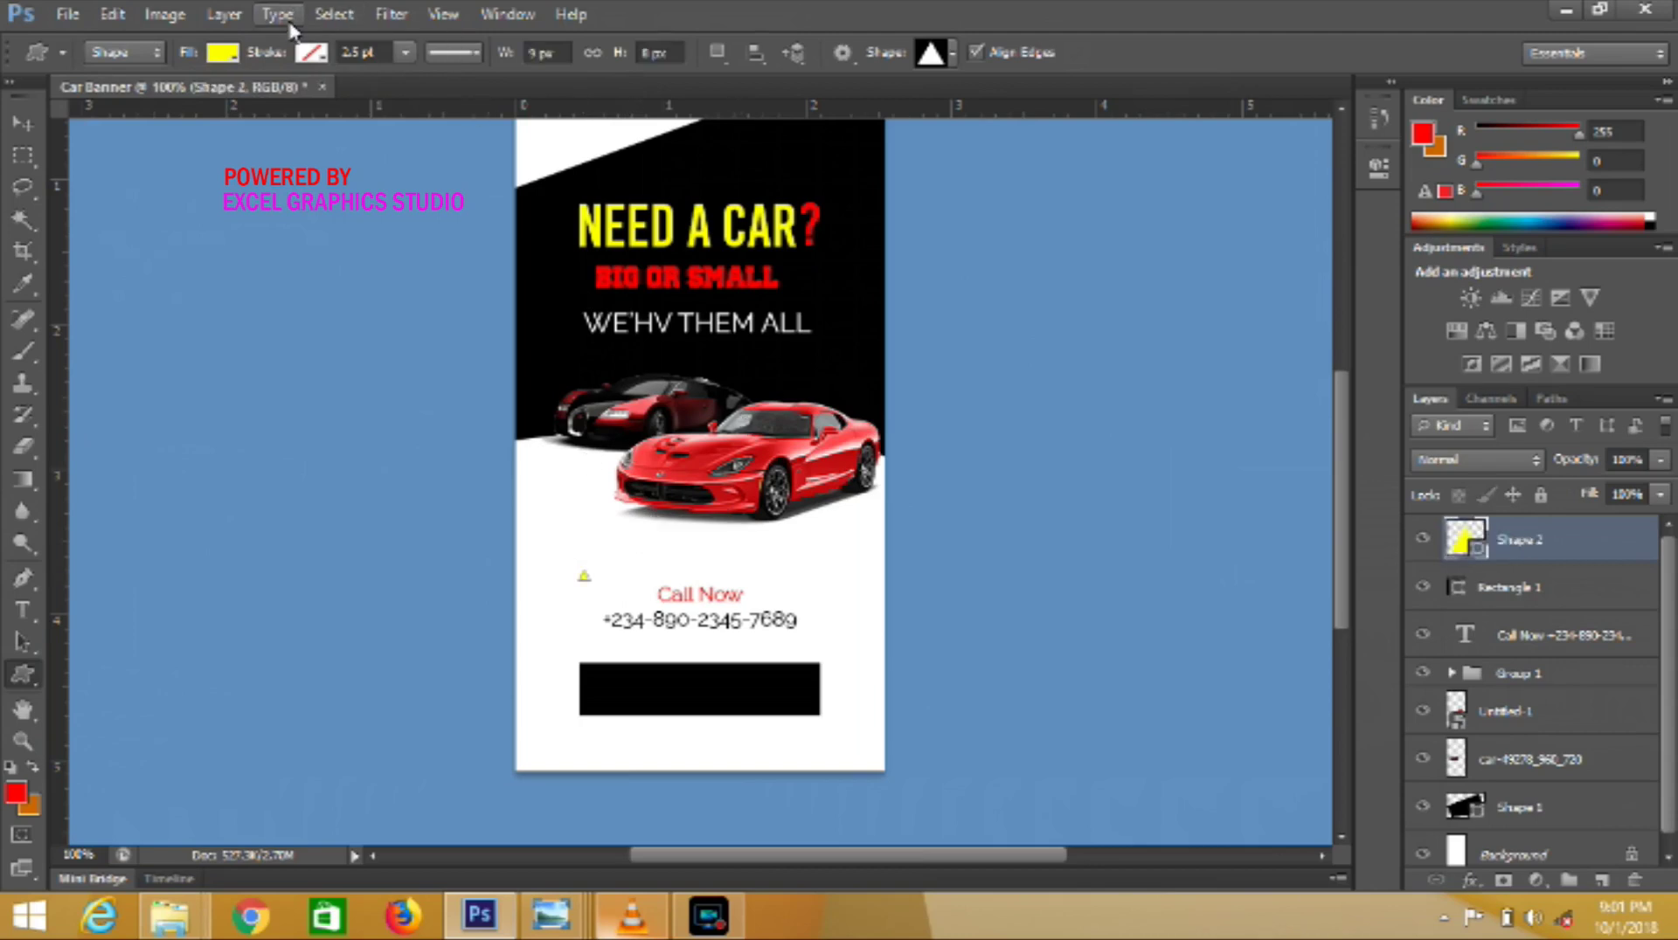
- Rotate the triangle 90° counter-clockwise, flip it to point right, and move it onto the black bar
click(112, 14)
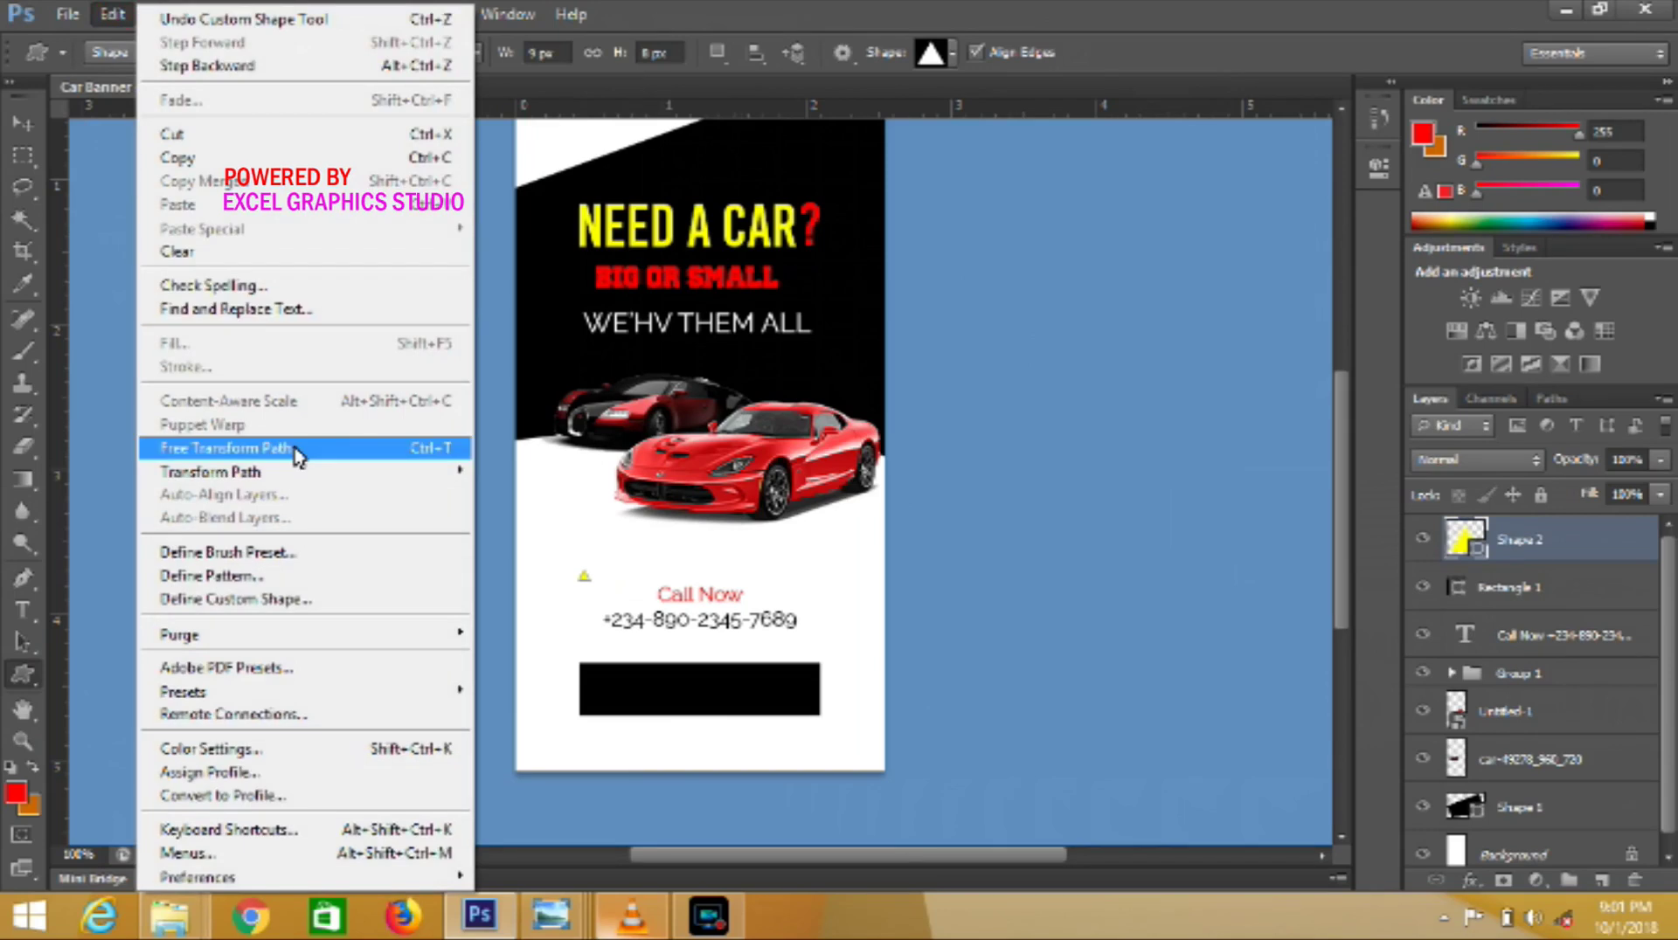
mouse_move(210, 470)
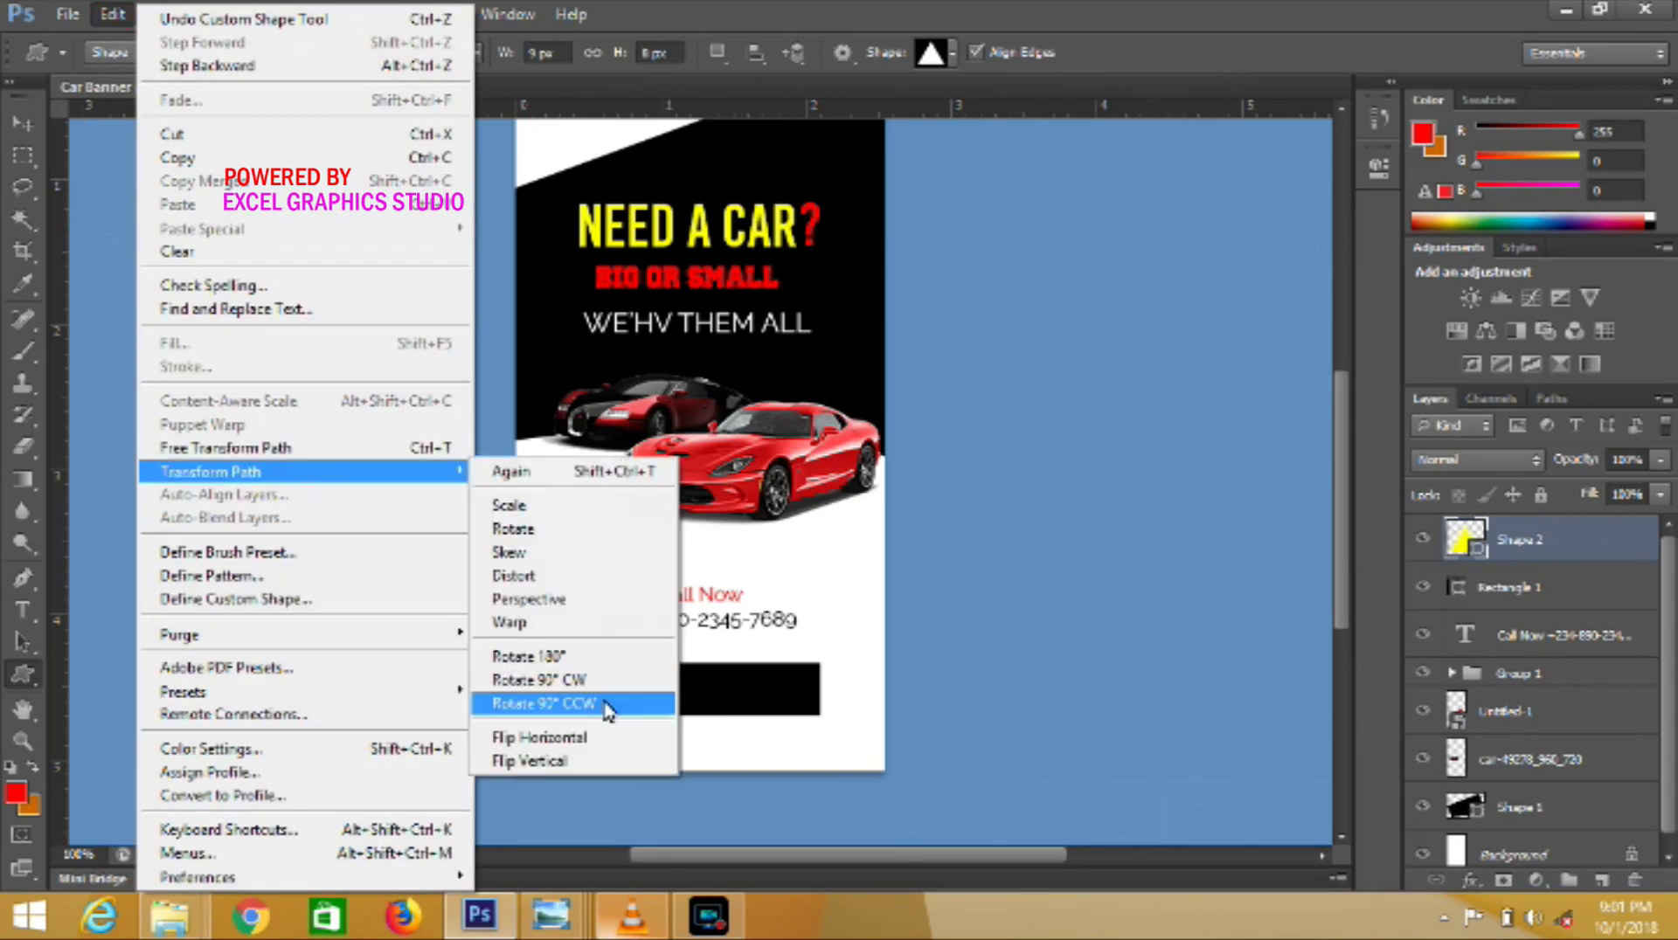
click(608, 705)
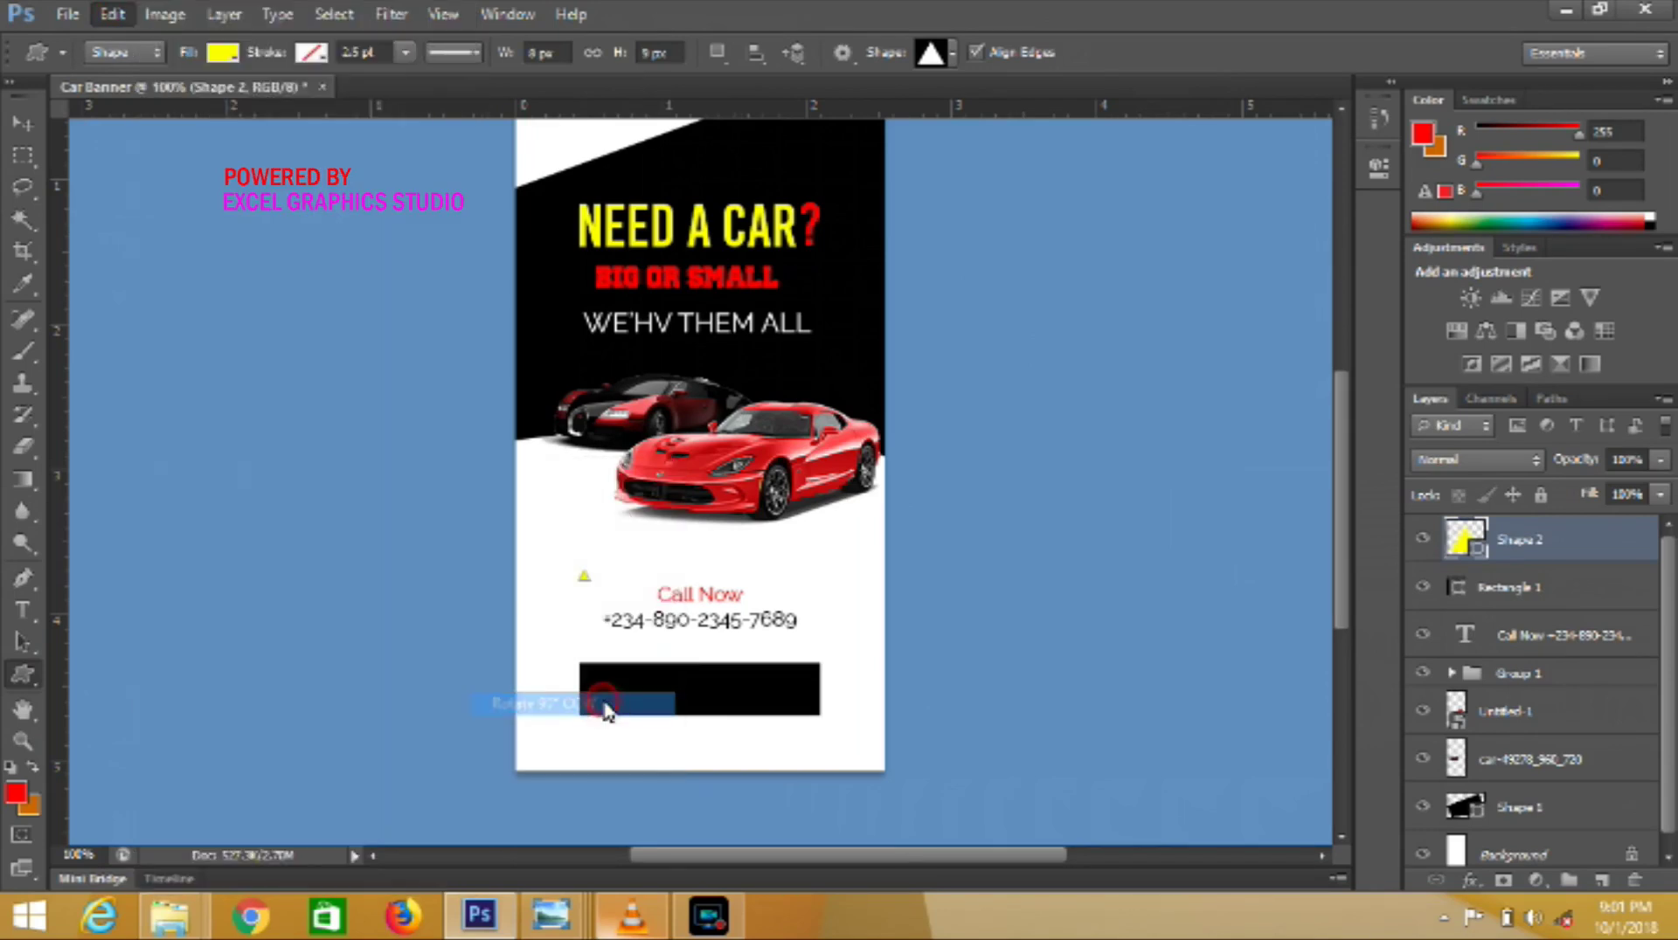
click(28, 122)
click(113, 14)
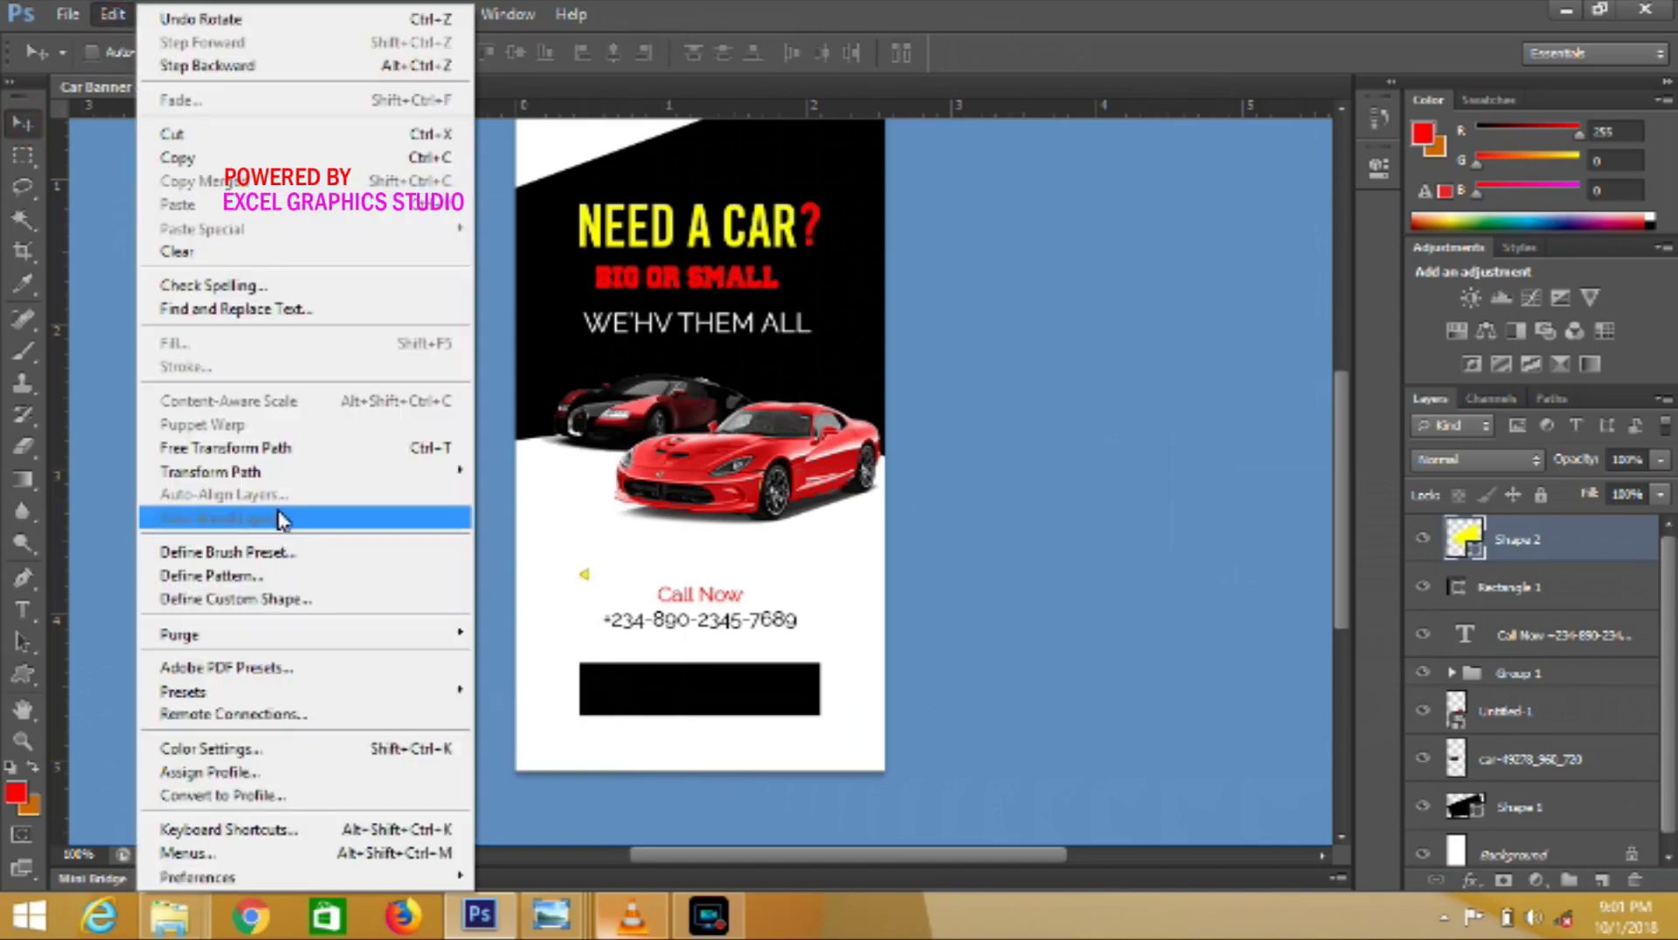
click(577, 736)
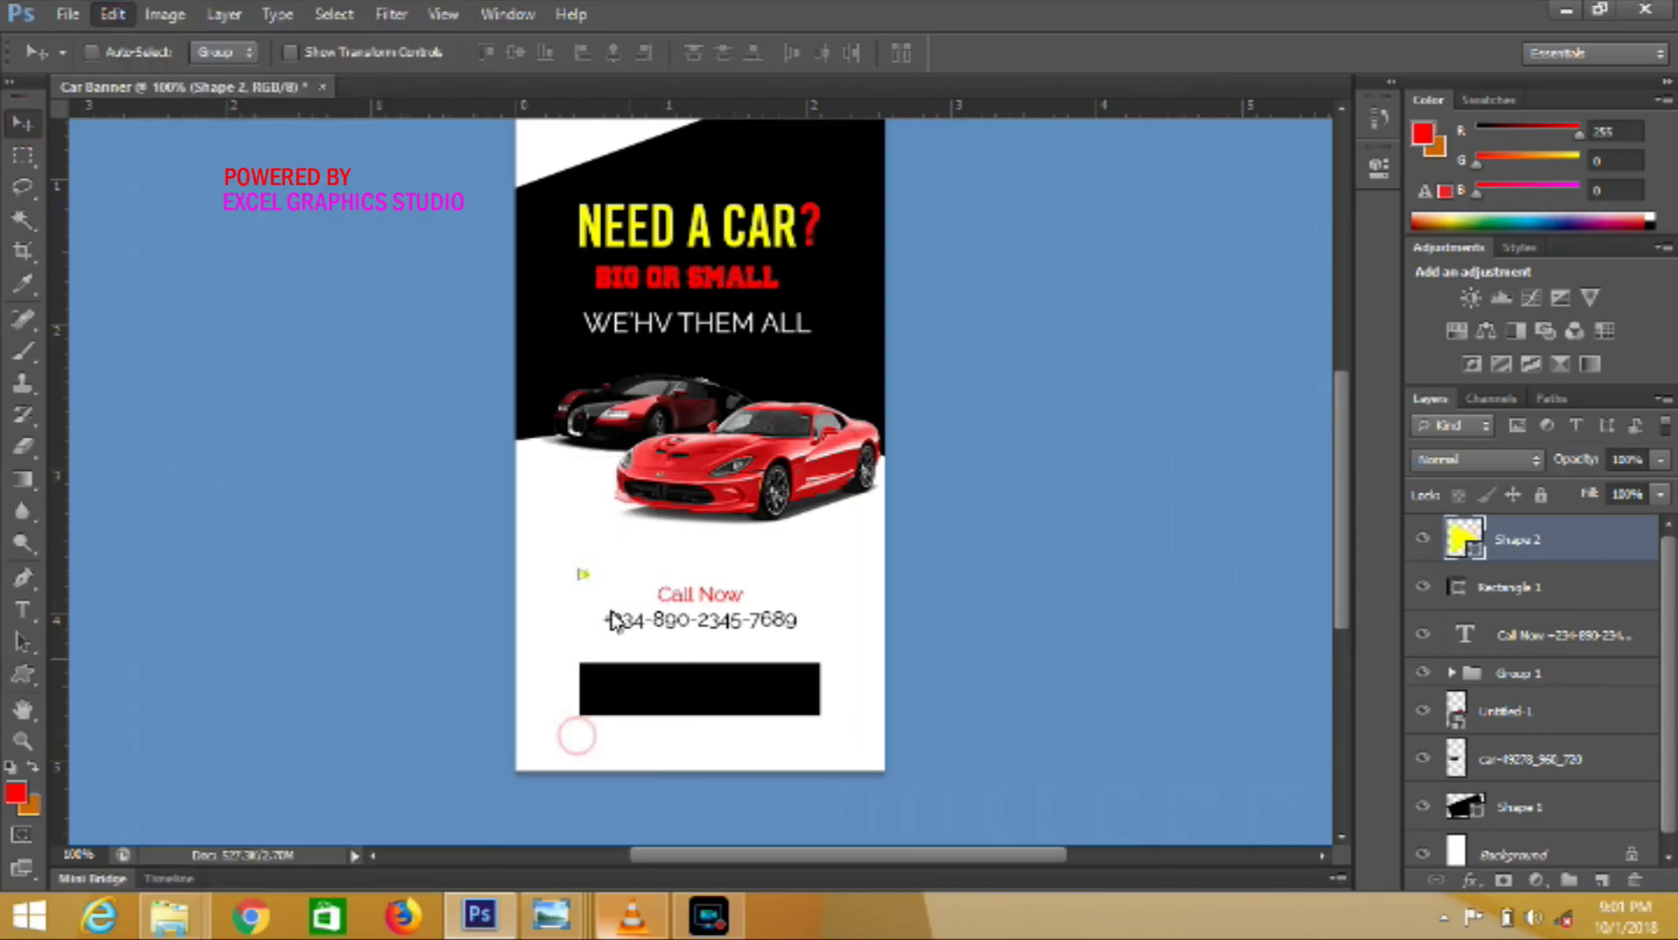
mouse_move(587, 594)
mouse_down()
mouse_move(785, 718)
mouse_move(769, 709)
mouse_up()
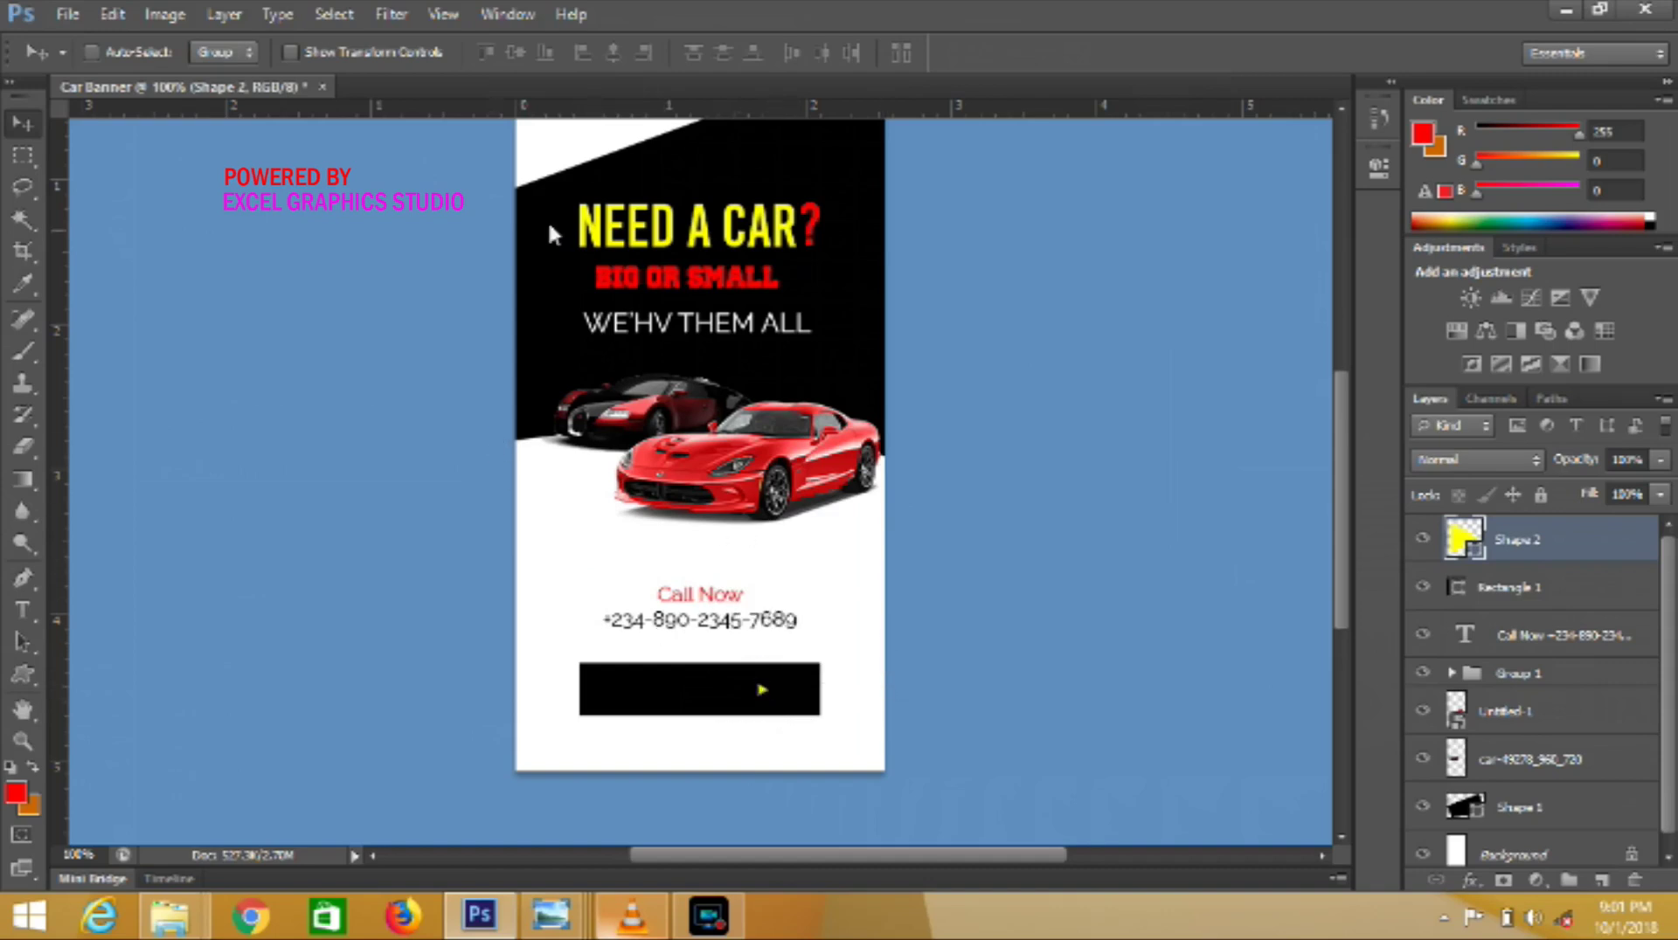
- With only Shape 2 selected, free-transform the arrow to about 160% and commit
shift+click(1485, 587)
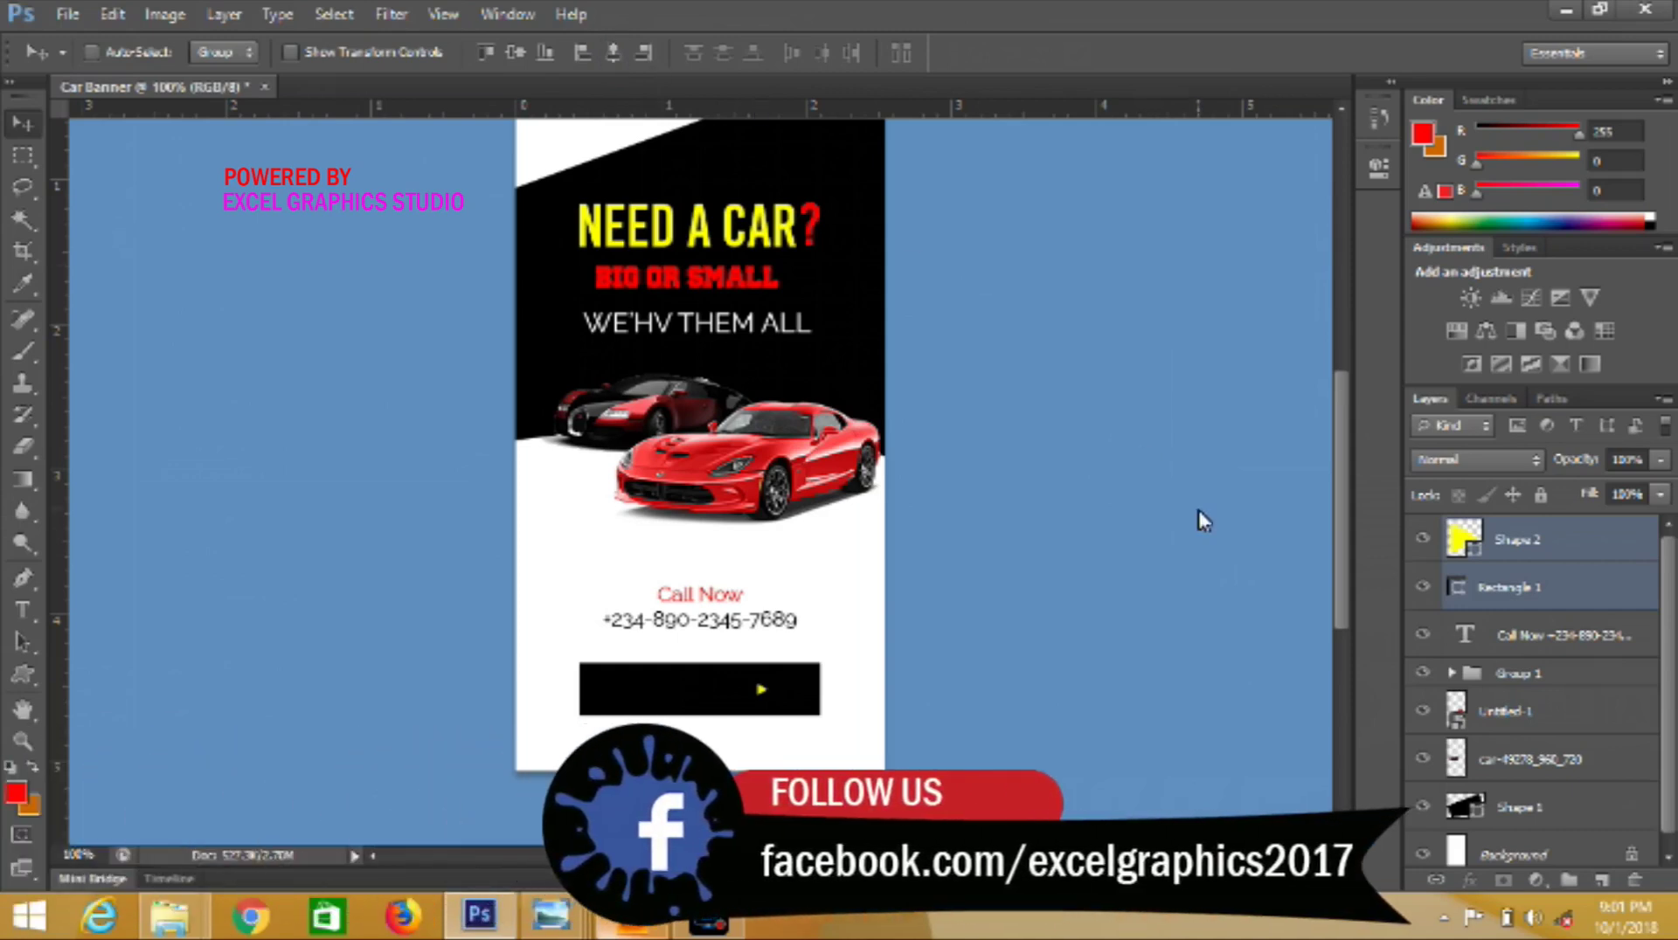
click(1540, 554)
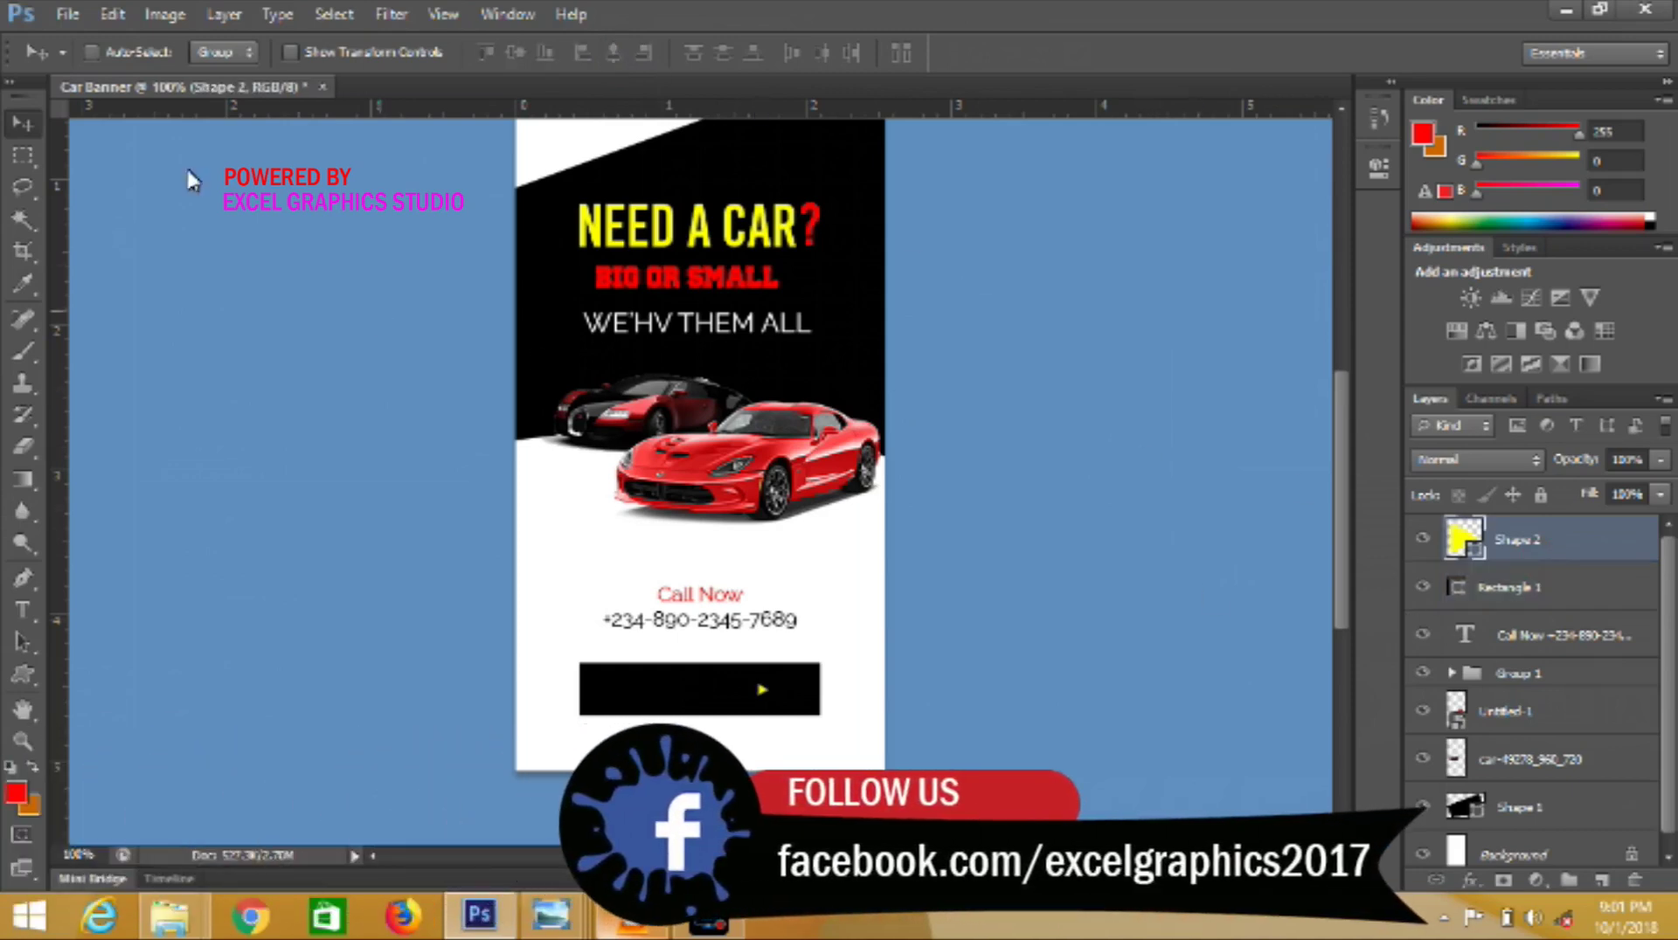
click(112, 14)
click(276, 448)
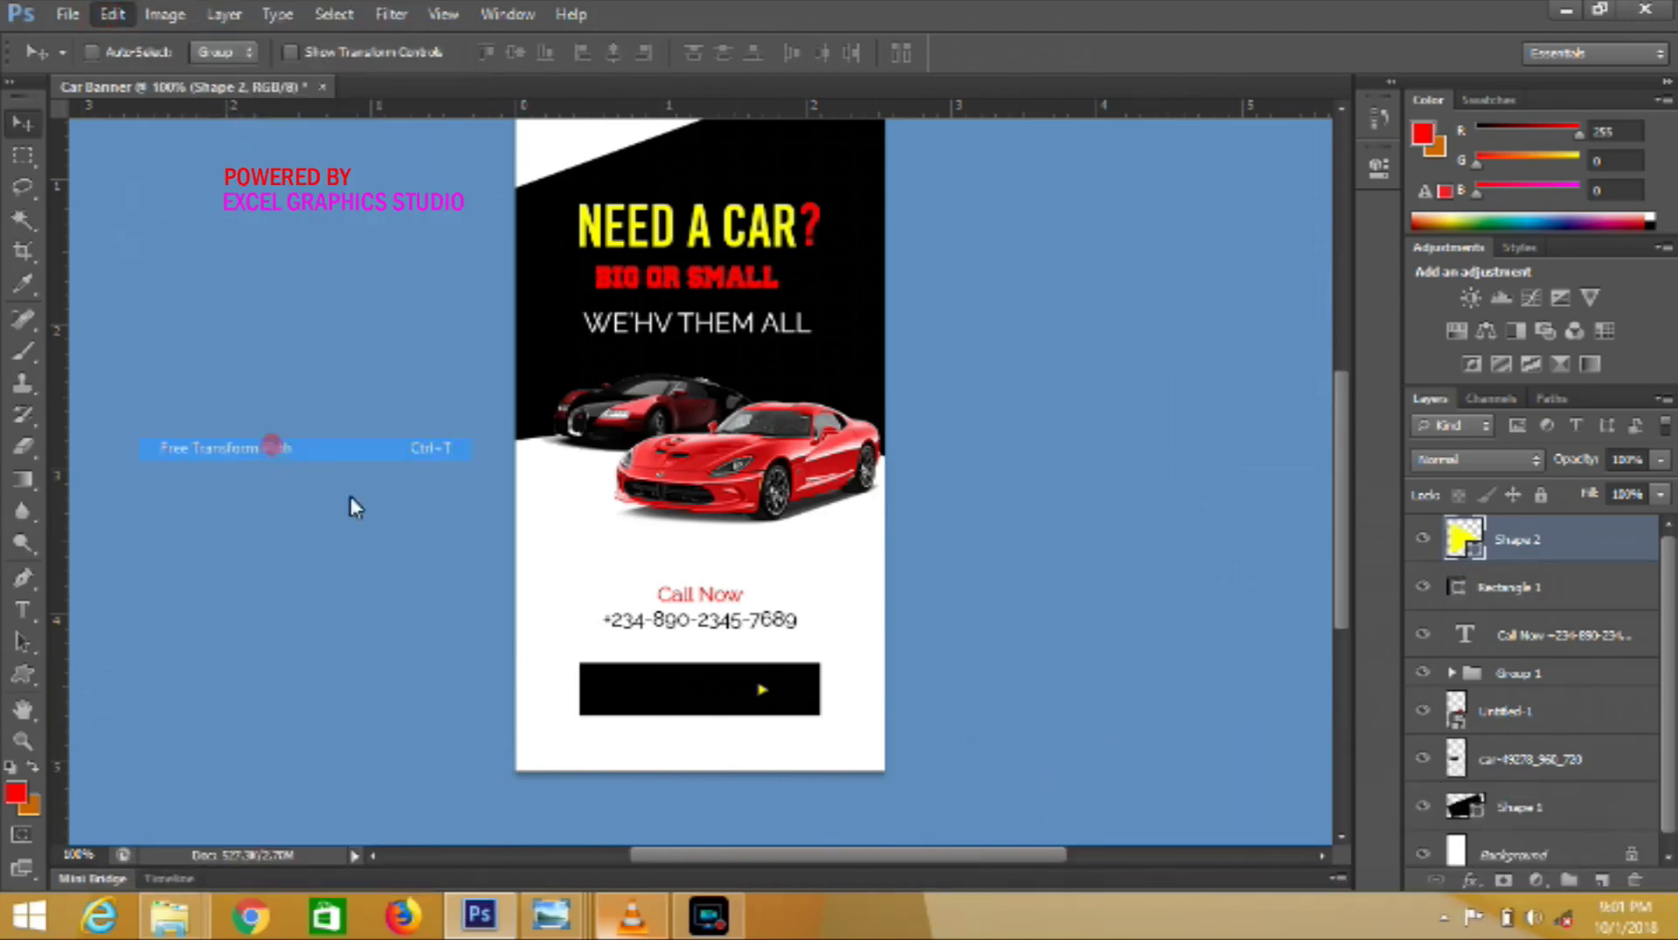
drag(777, 714, 780, 719)
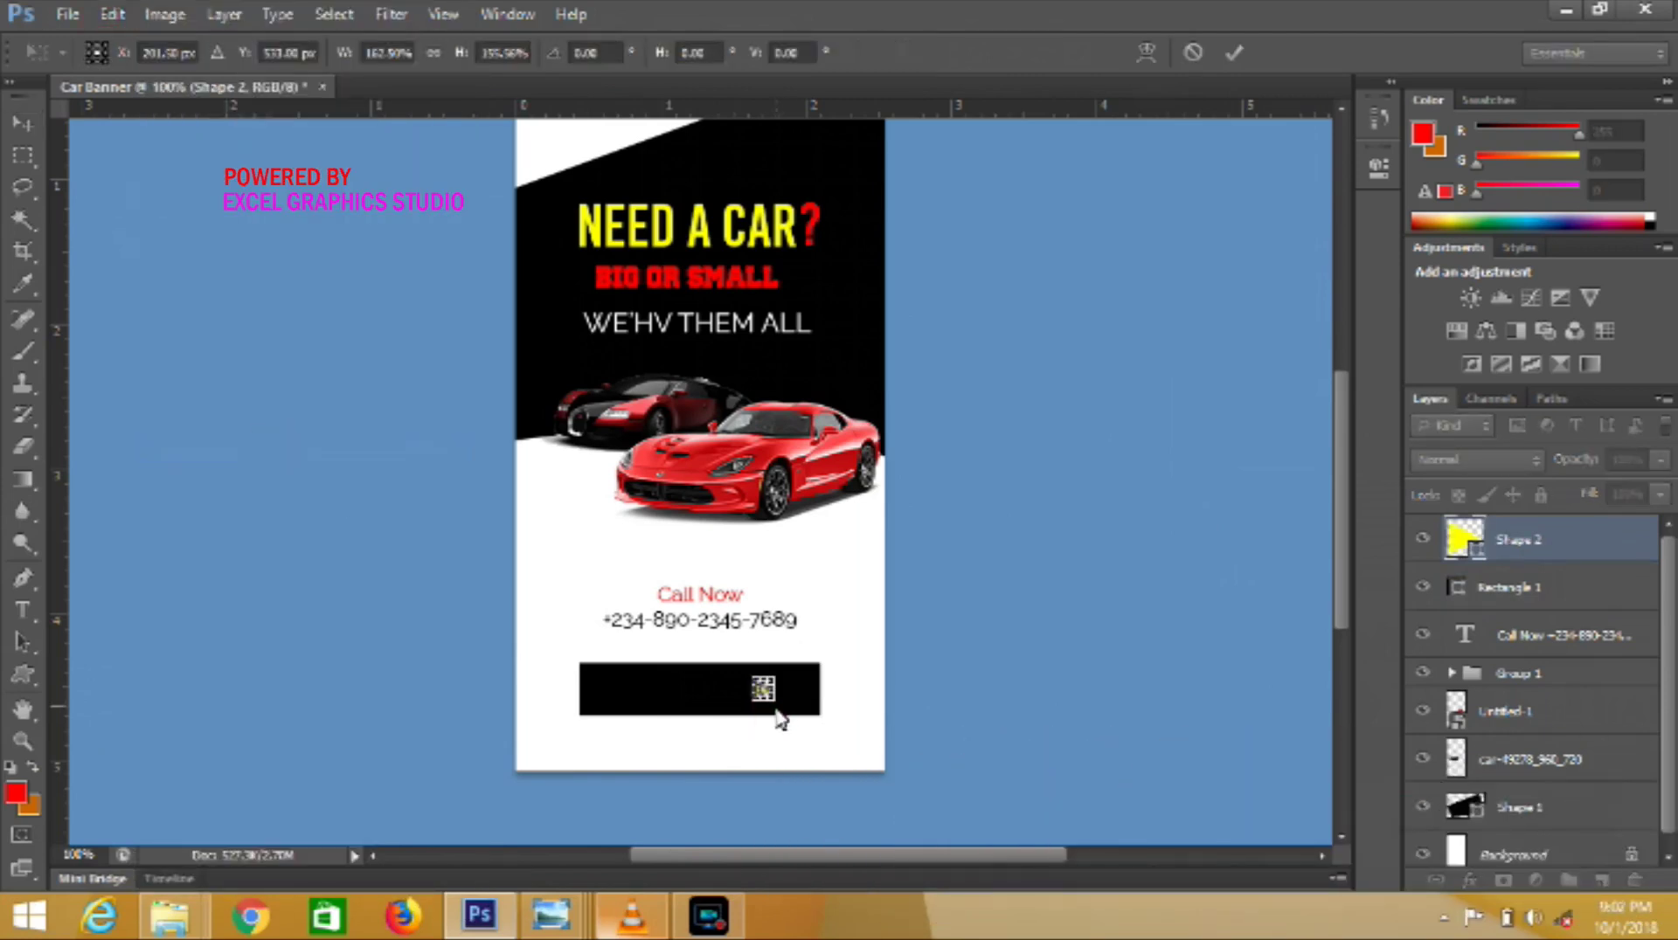
click(1233, 61)
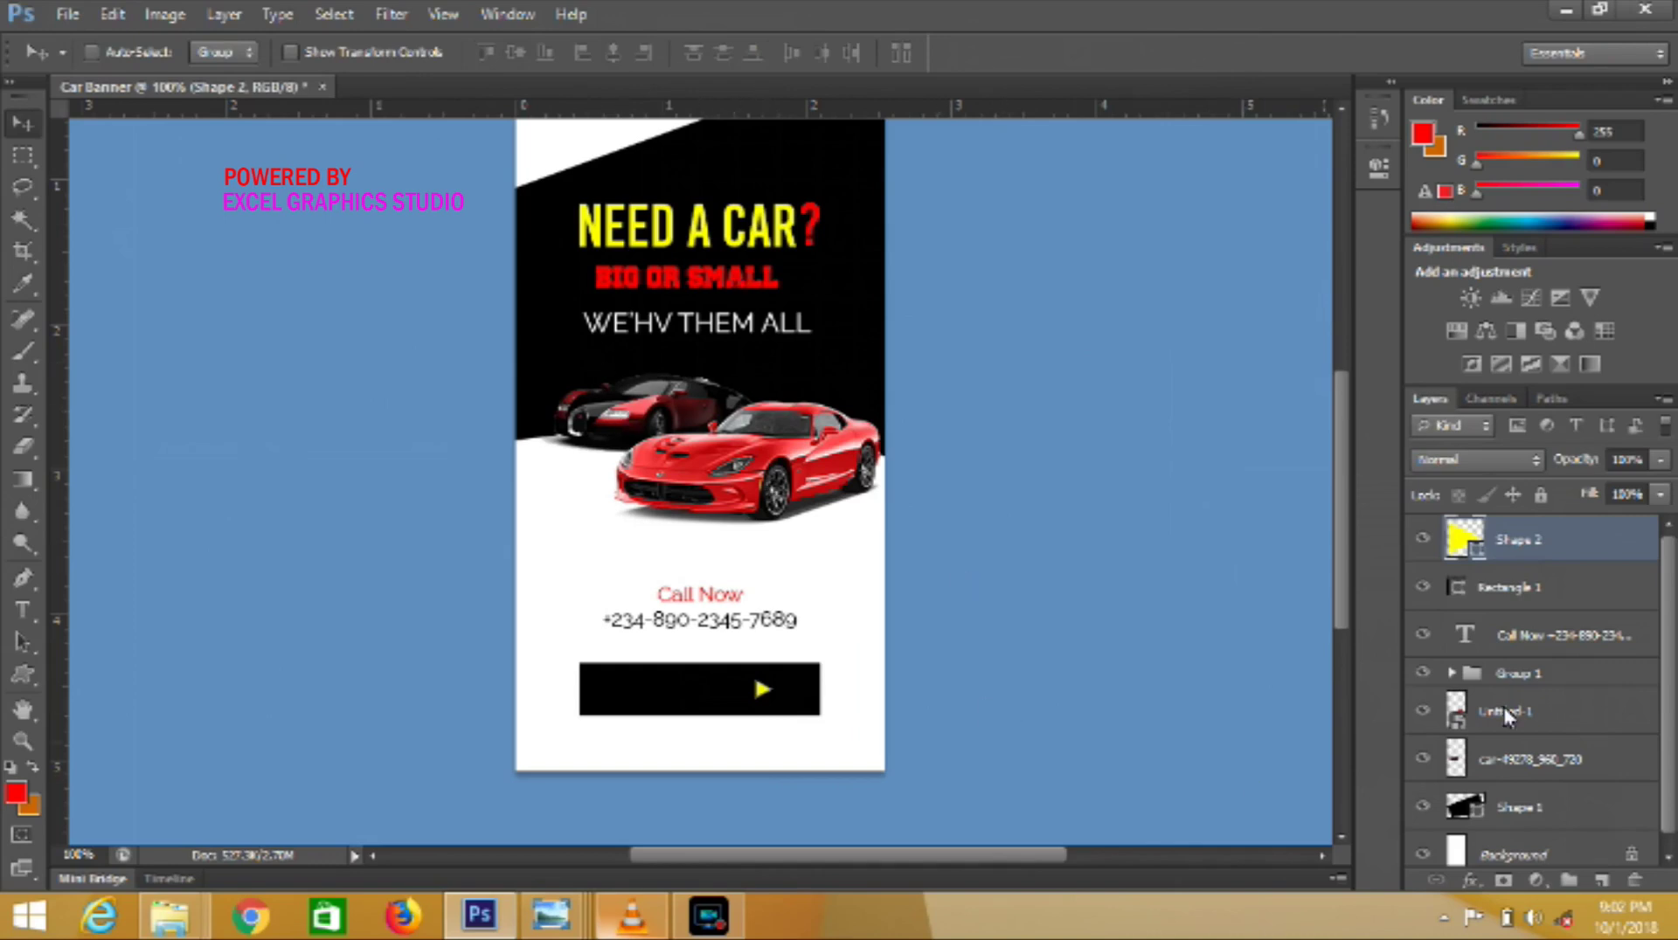
- On a new layer, type BOOK NOW inside the black button
click(1613, 874)
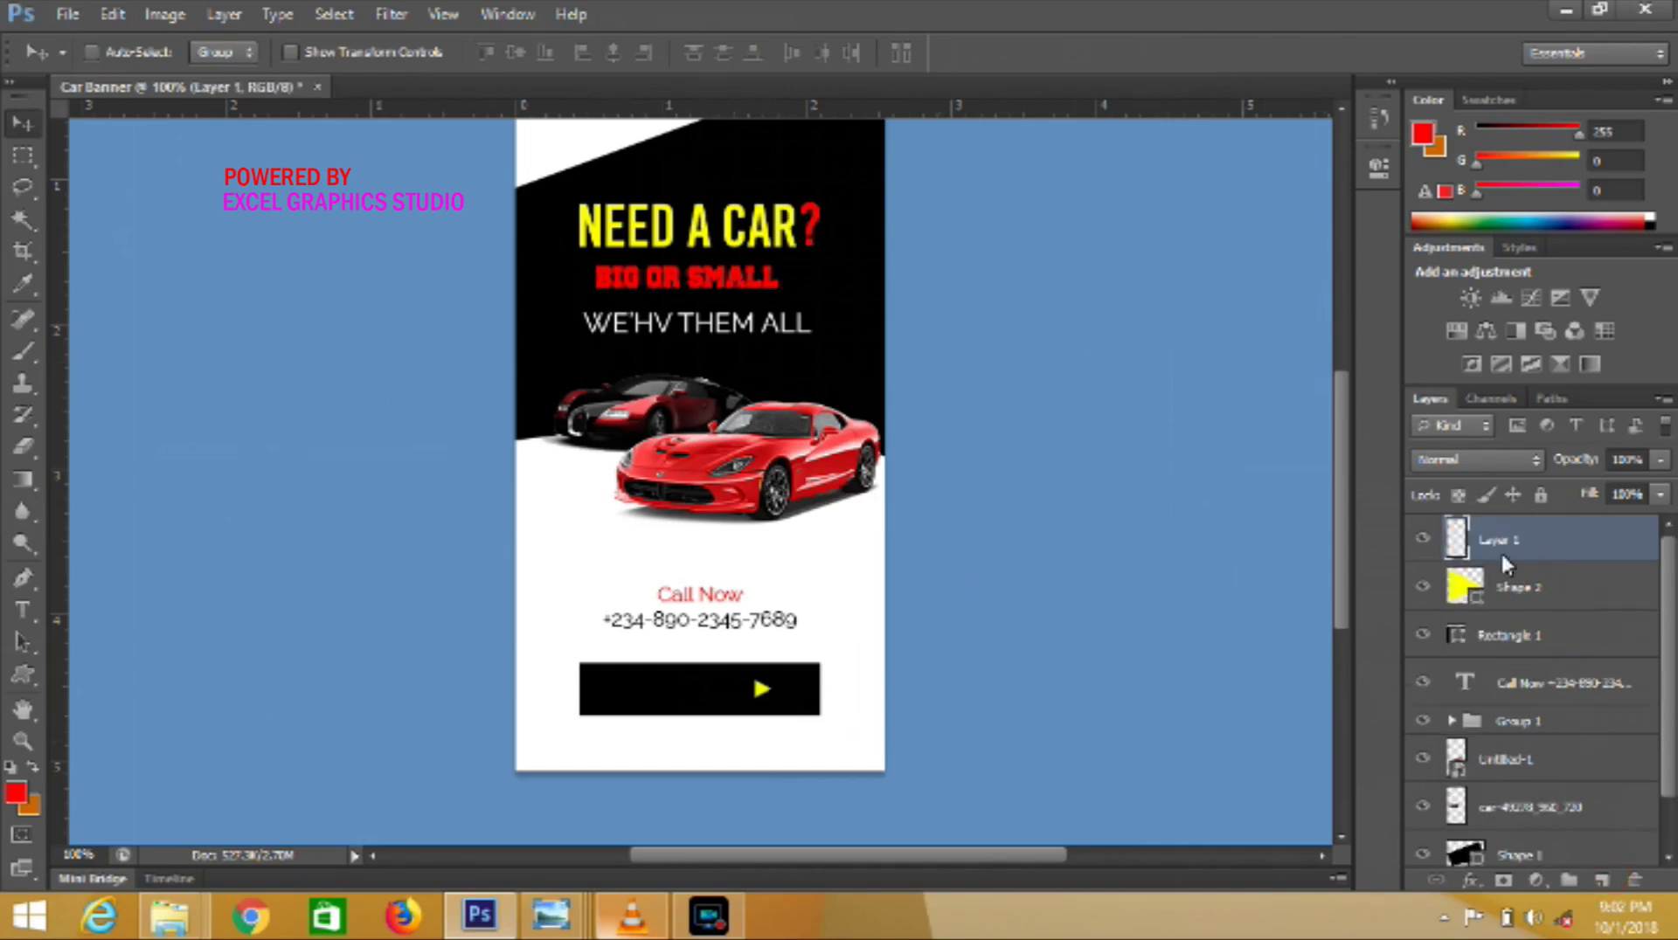
double_click(1476, 595)
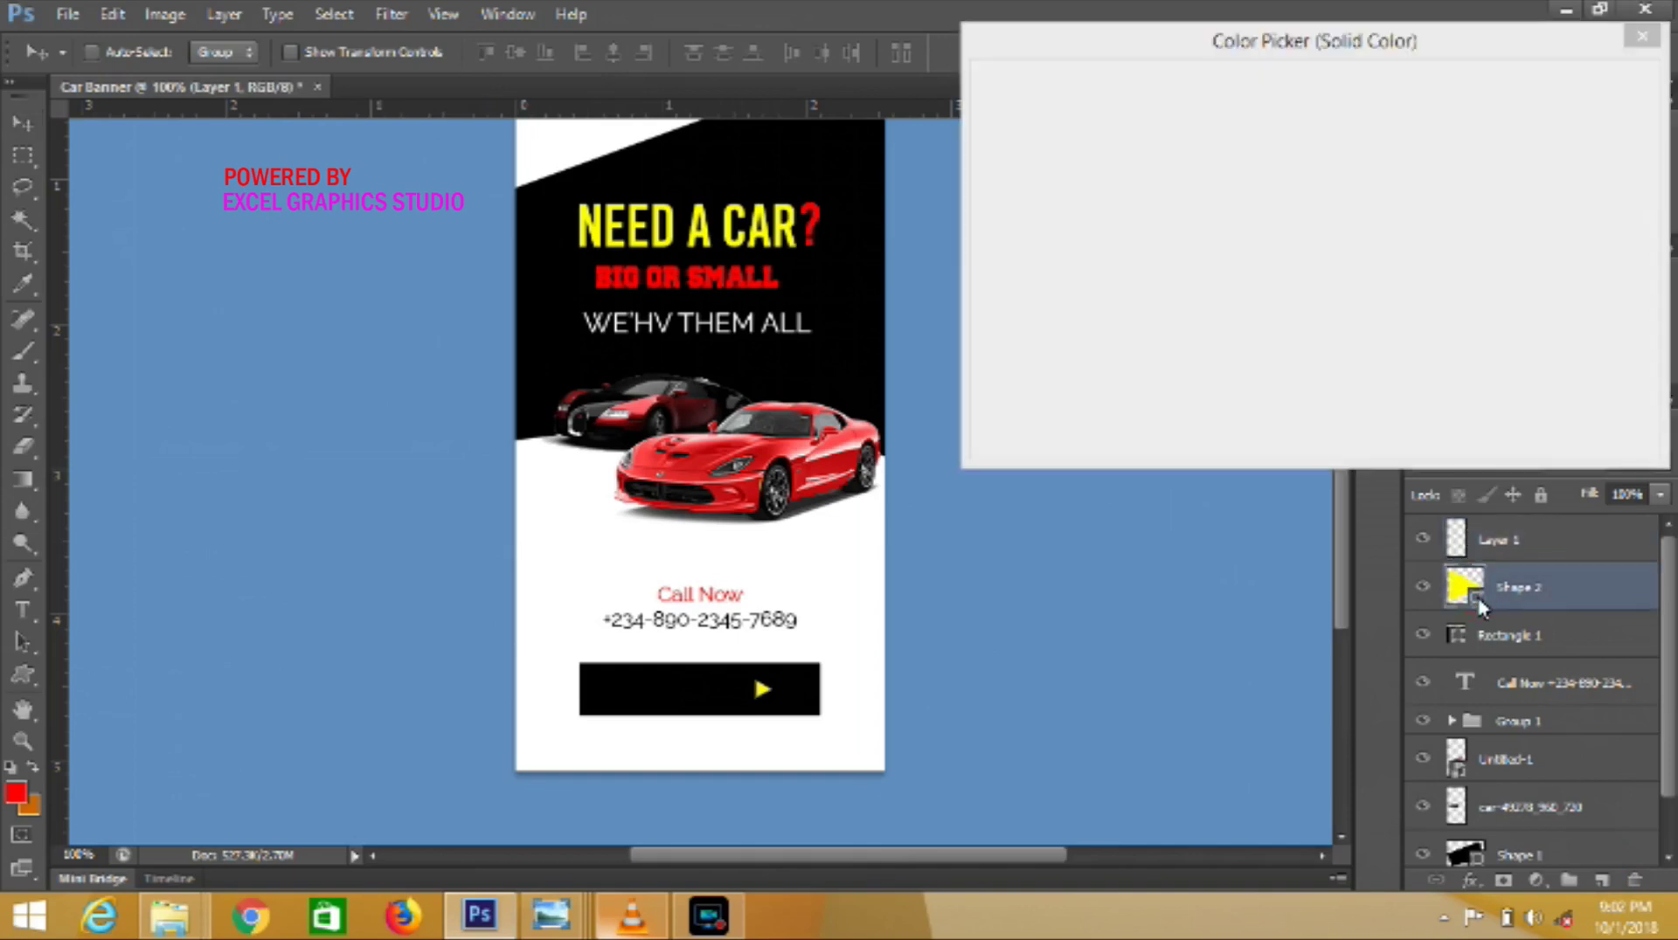
click(1594, 118)
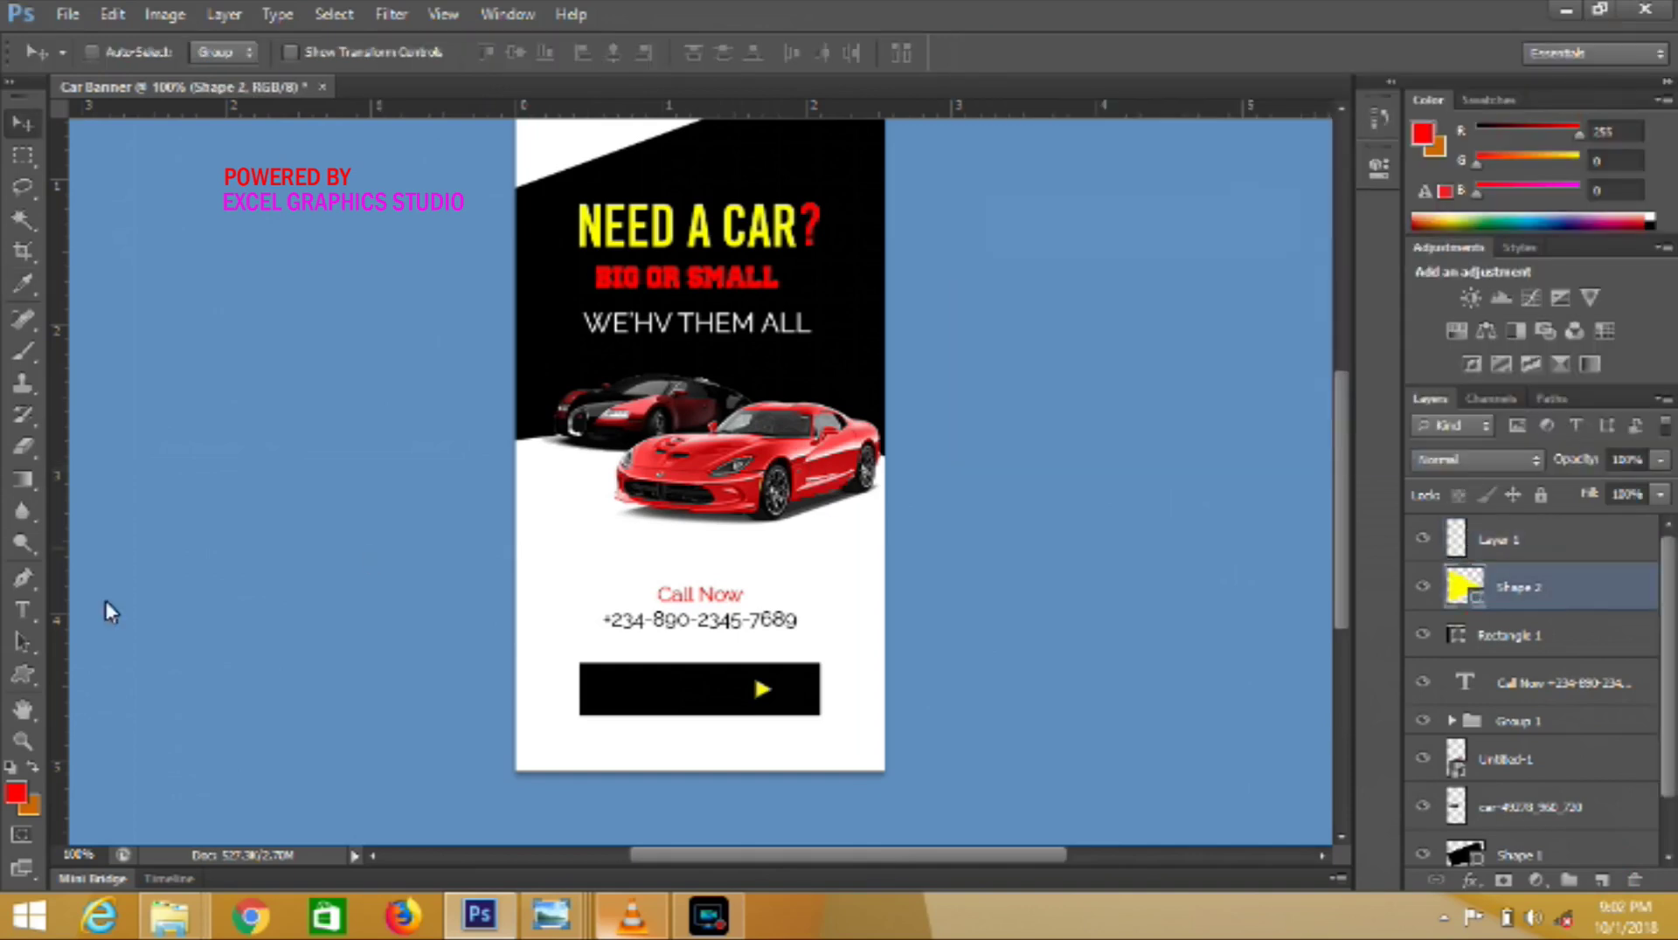
click(27, 611)
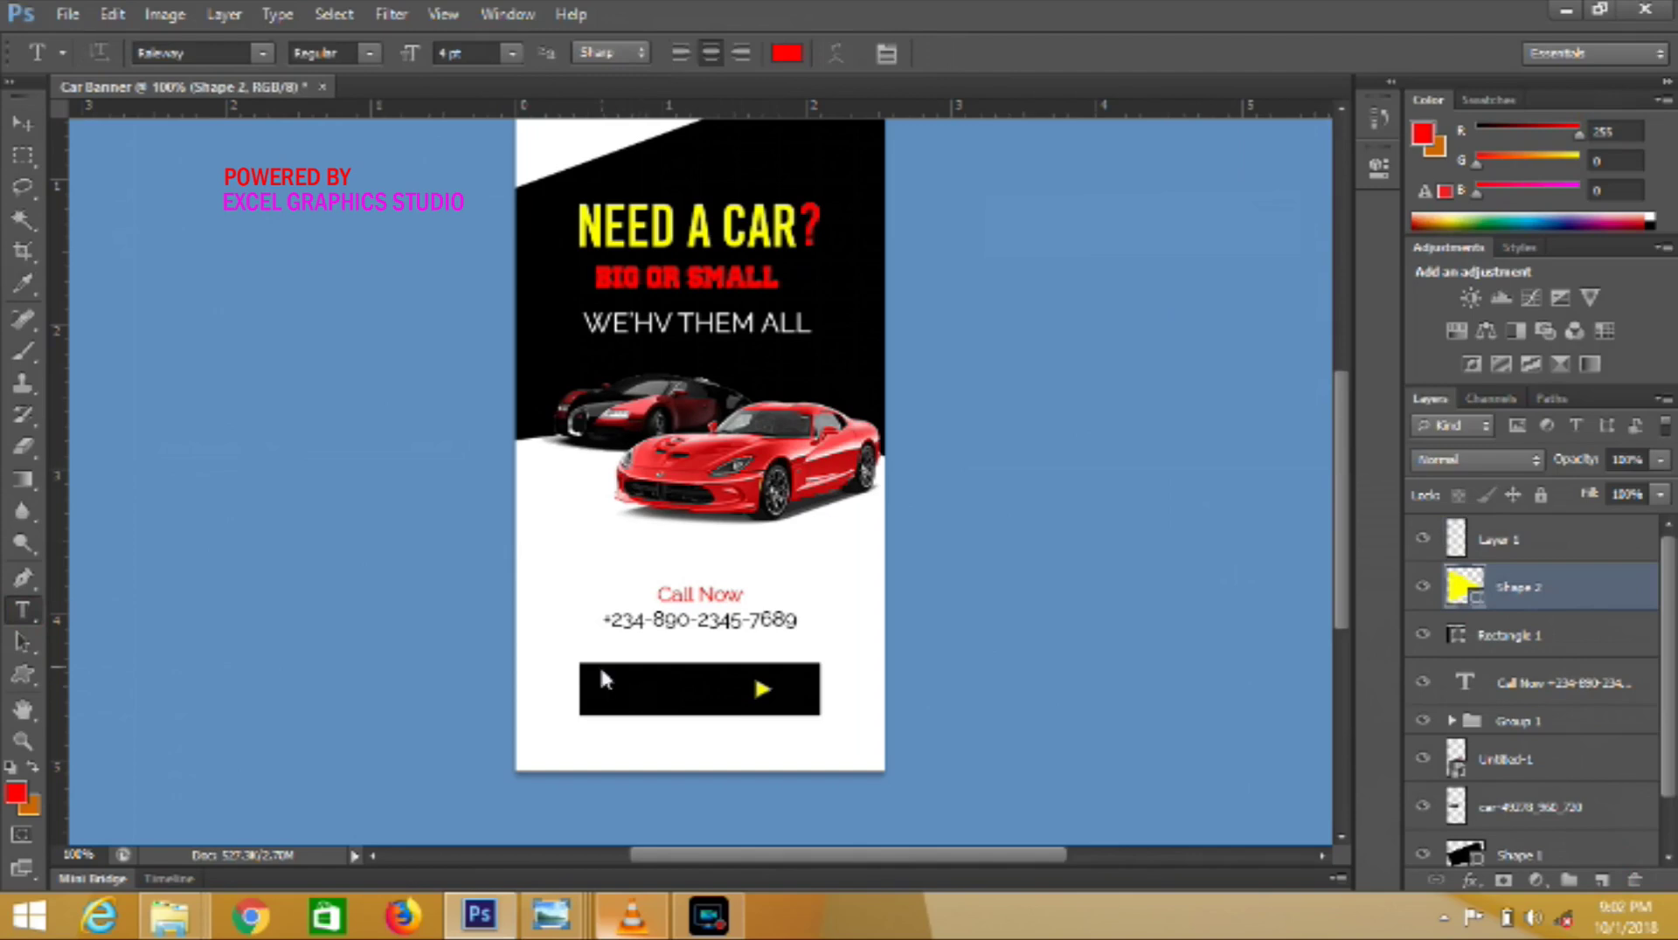
click(1498, 529)
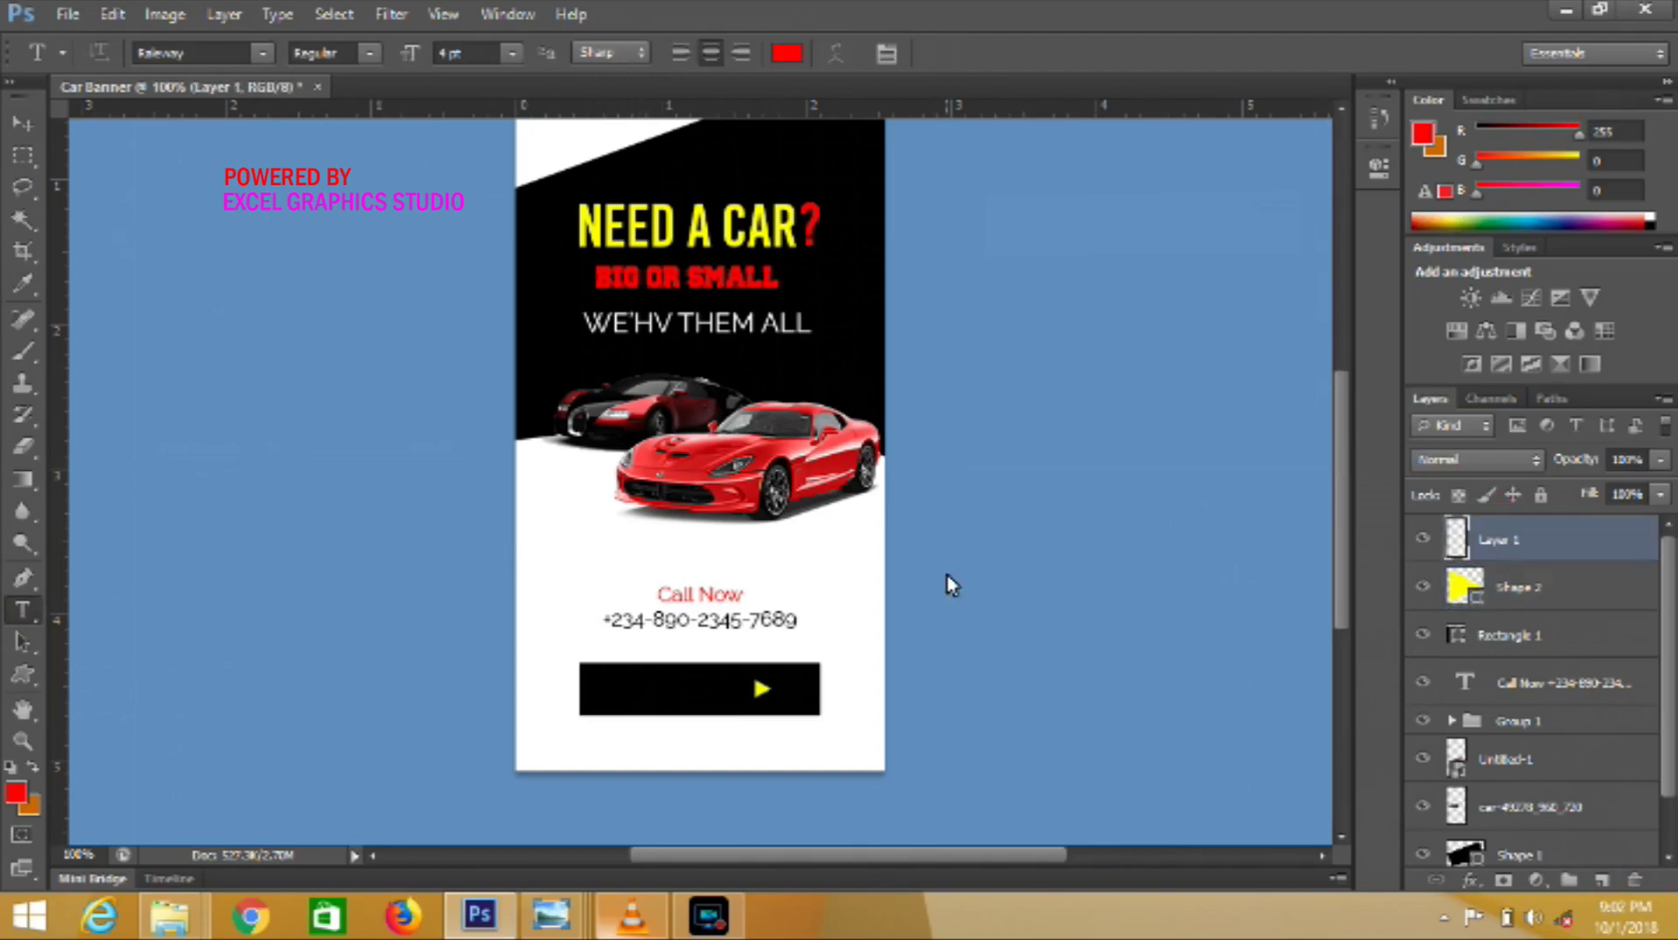
click(604, 695)
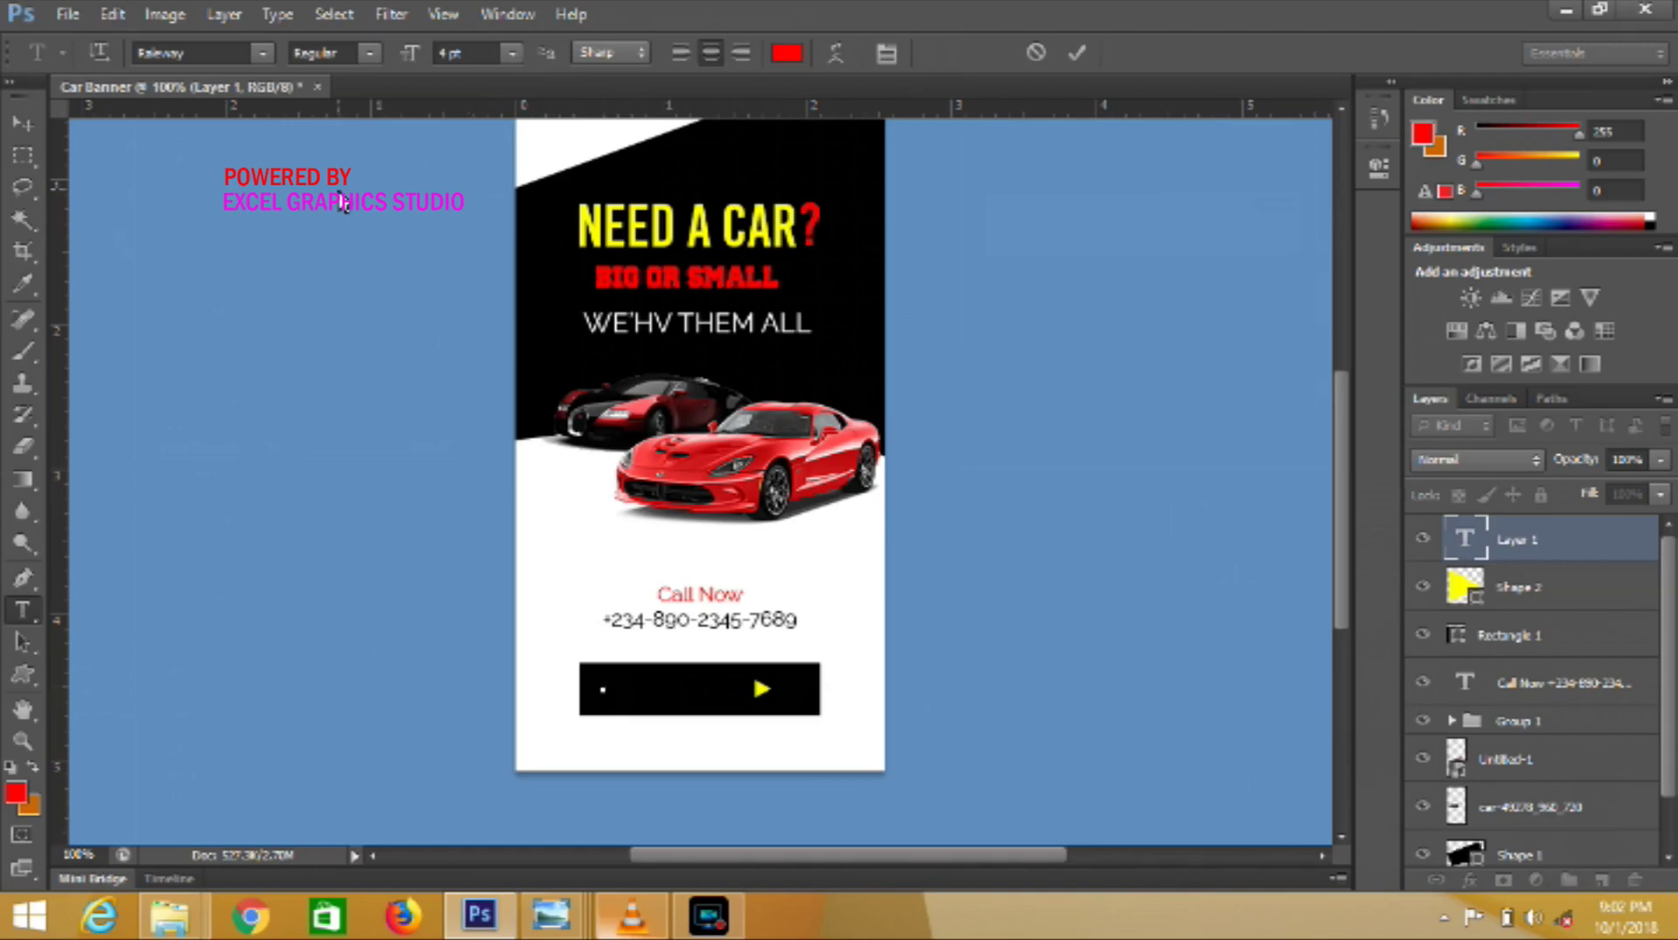
text(BOOK)
key(Home)
text(NOW)
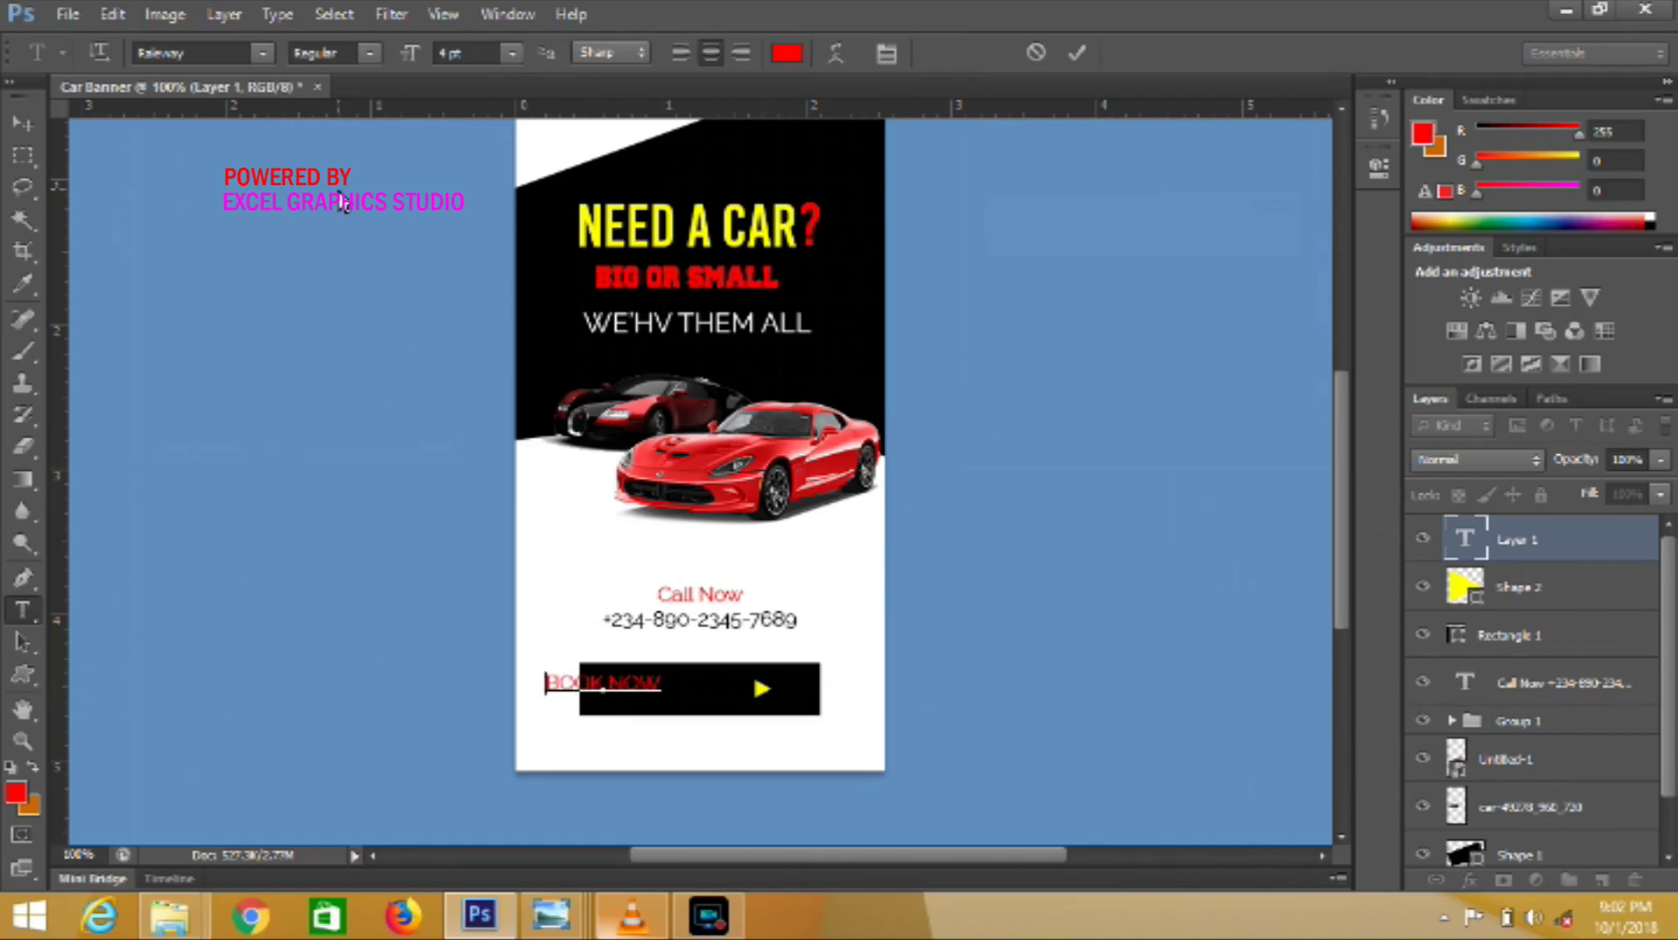
- Set BOOK NOW to Roboto Condensed at a larger size and commit
key(ctrl+a)
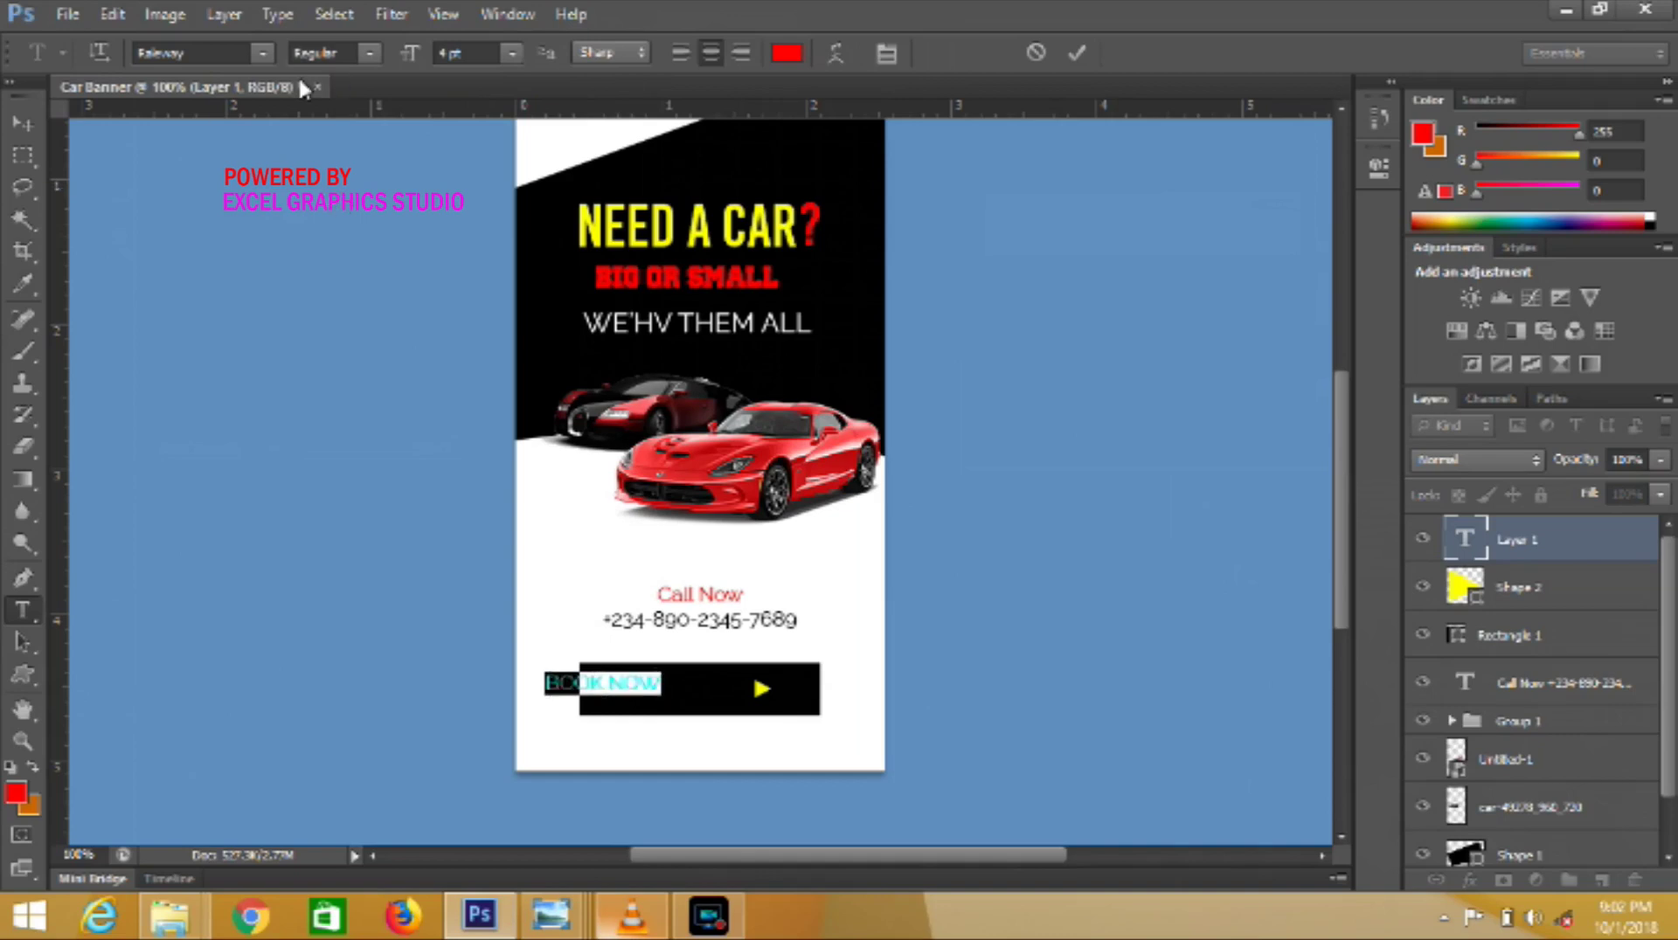
click(270, 51)
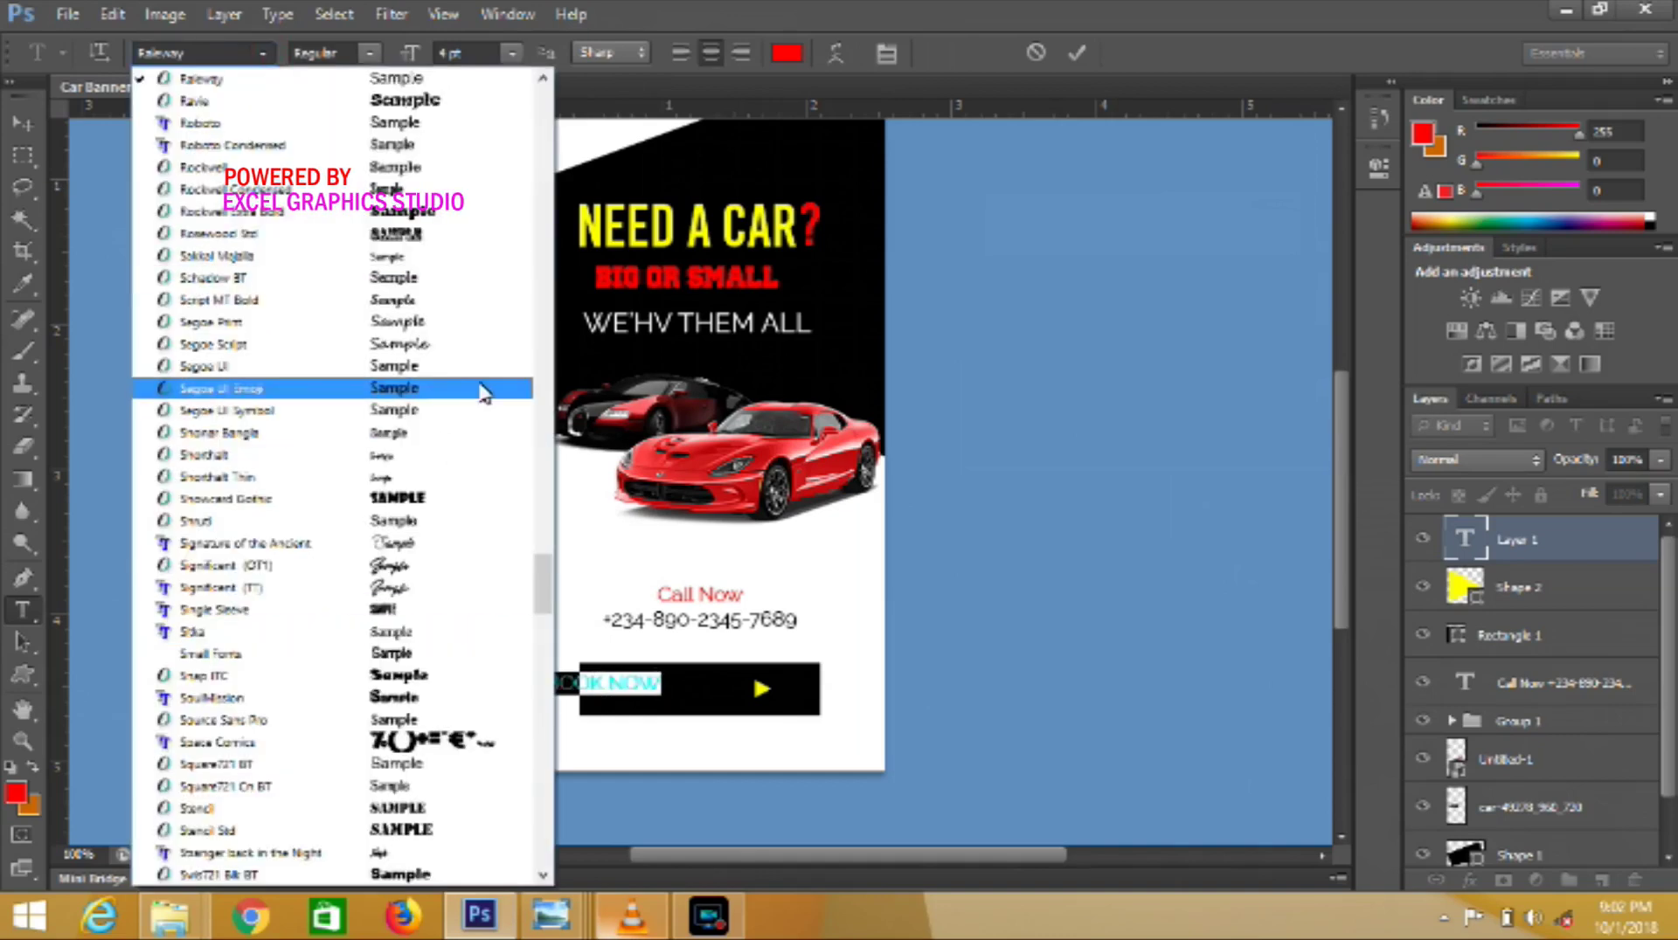
click(407, 142)
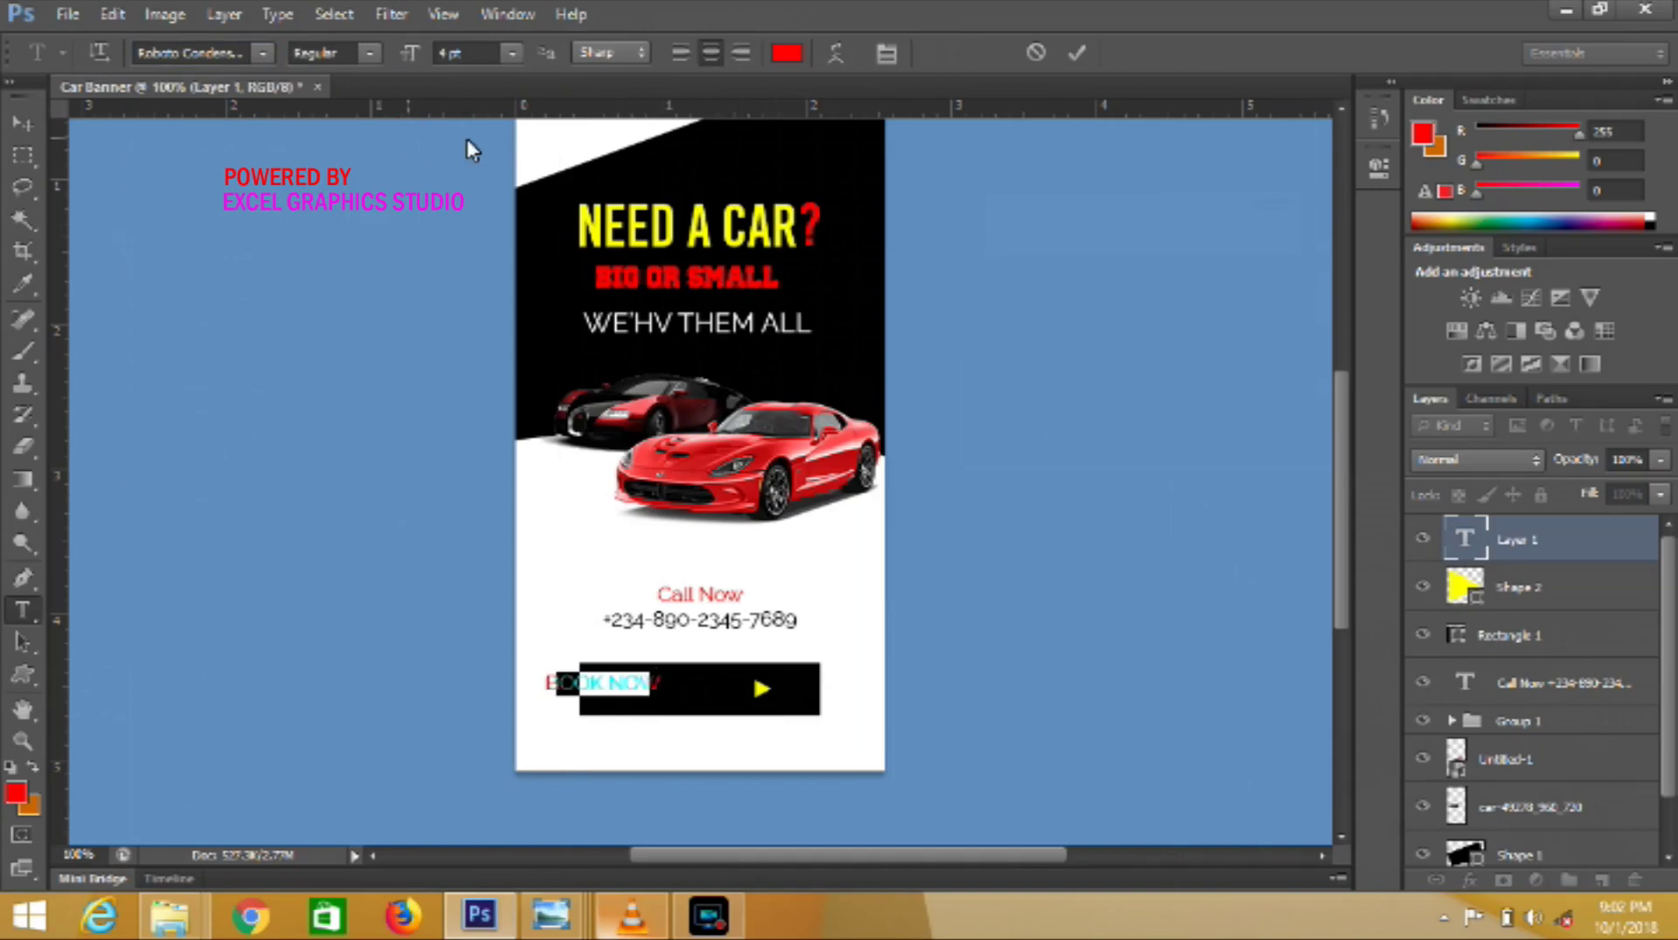
drag(418, 52, 419, 45)
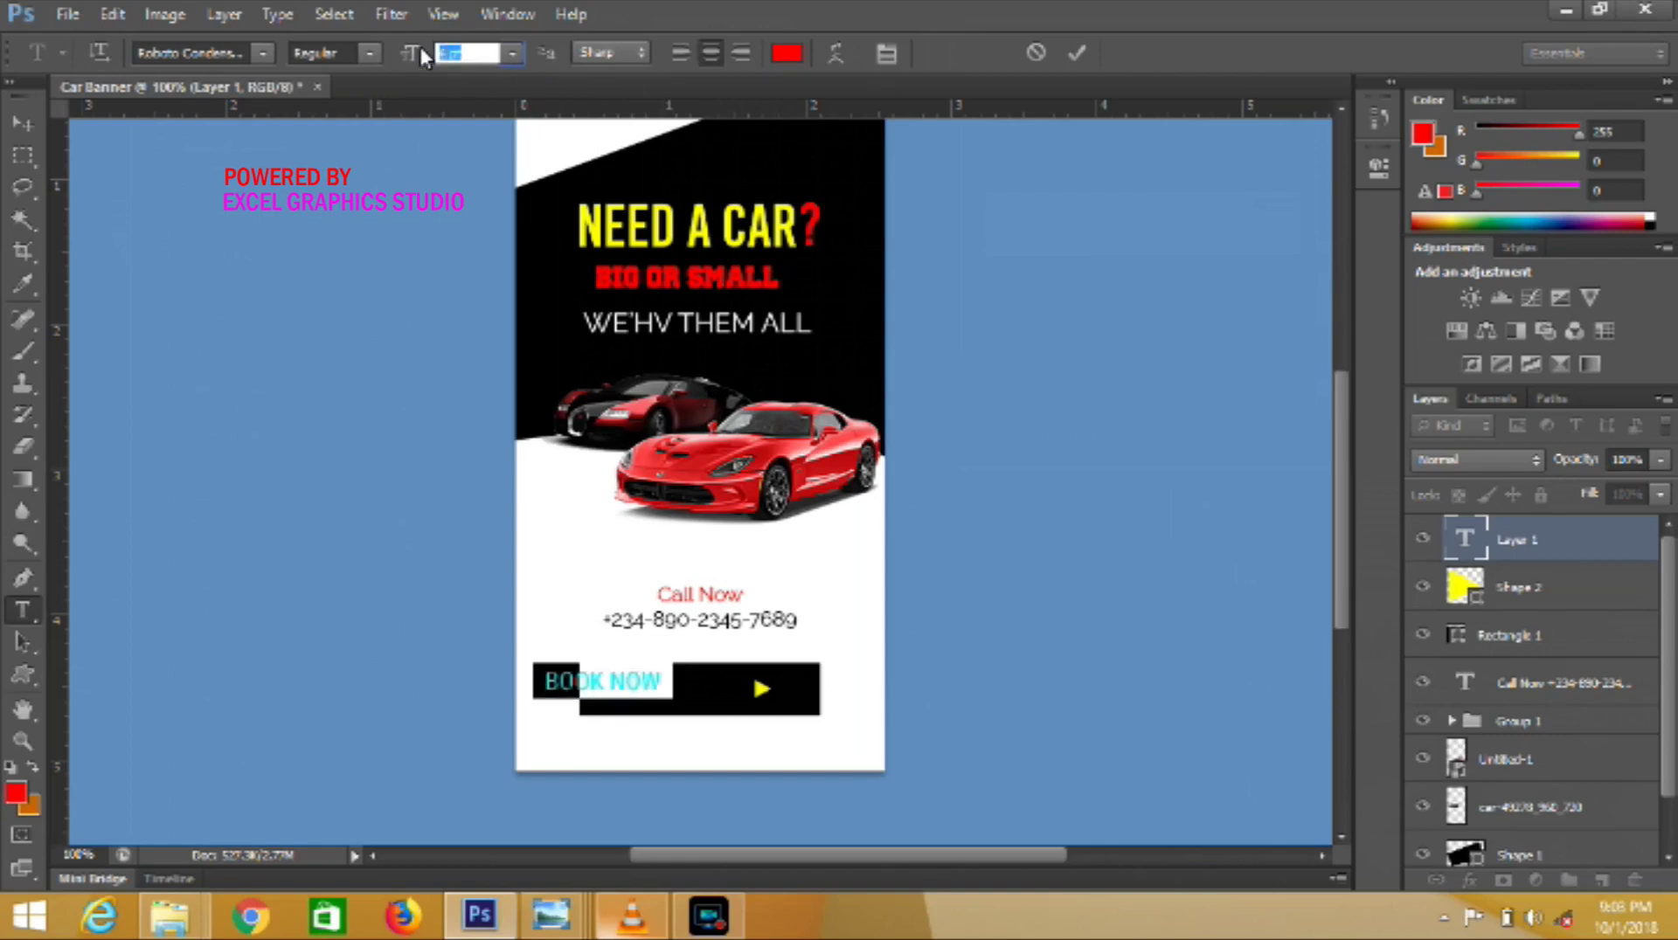
click(1073, 52)
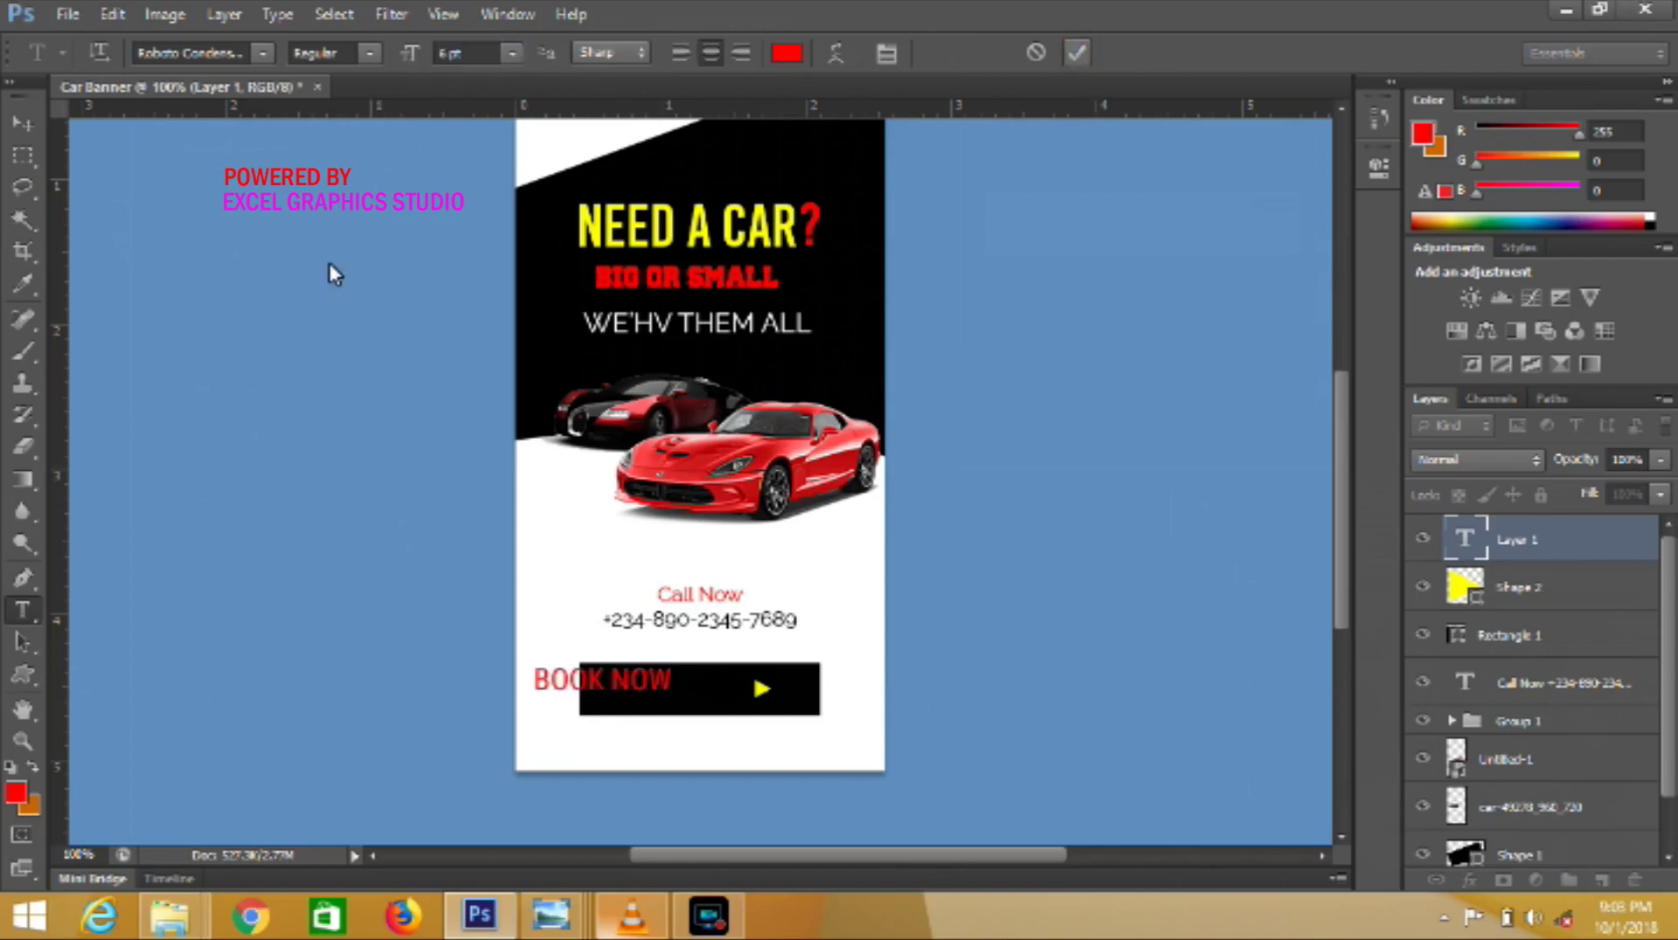
- Move BOOK NOW beside the arrow and centre it horizontally on the black button
key(v)
drag(625, 686, 695, 697)
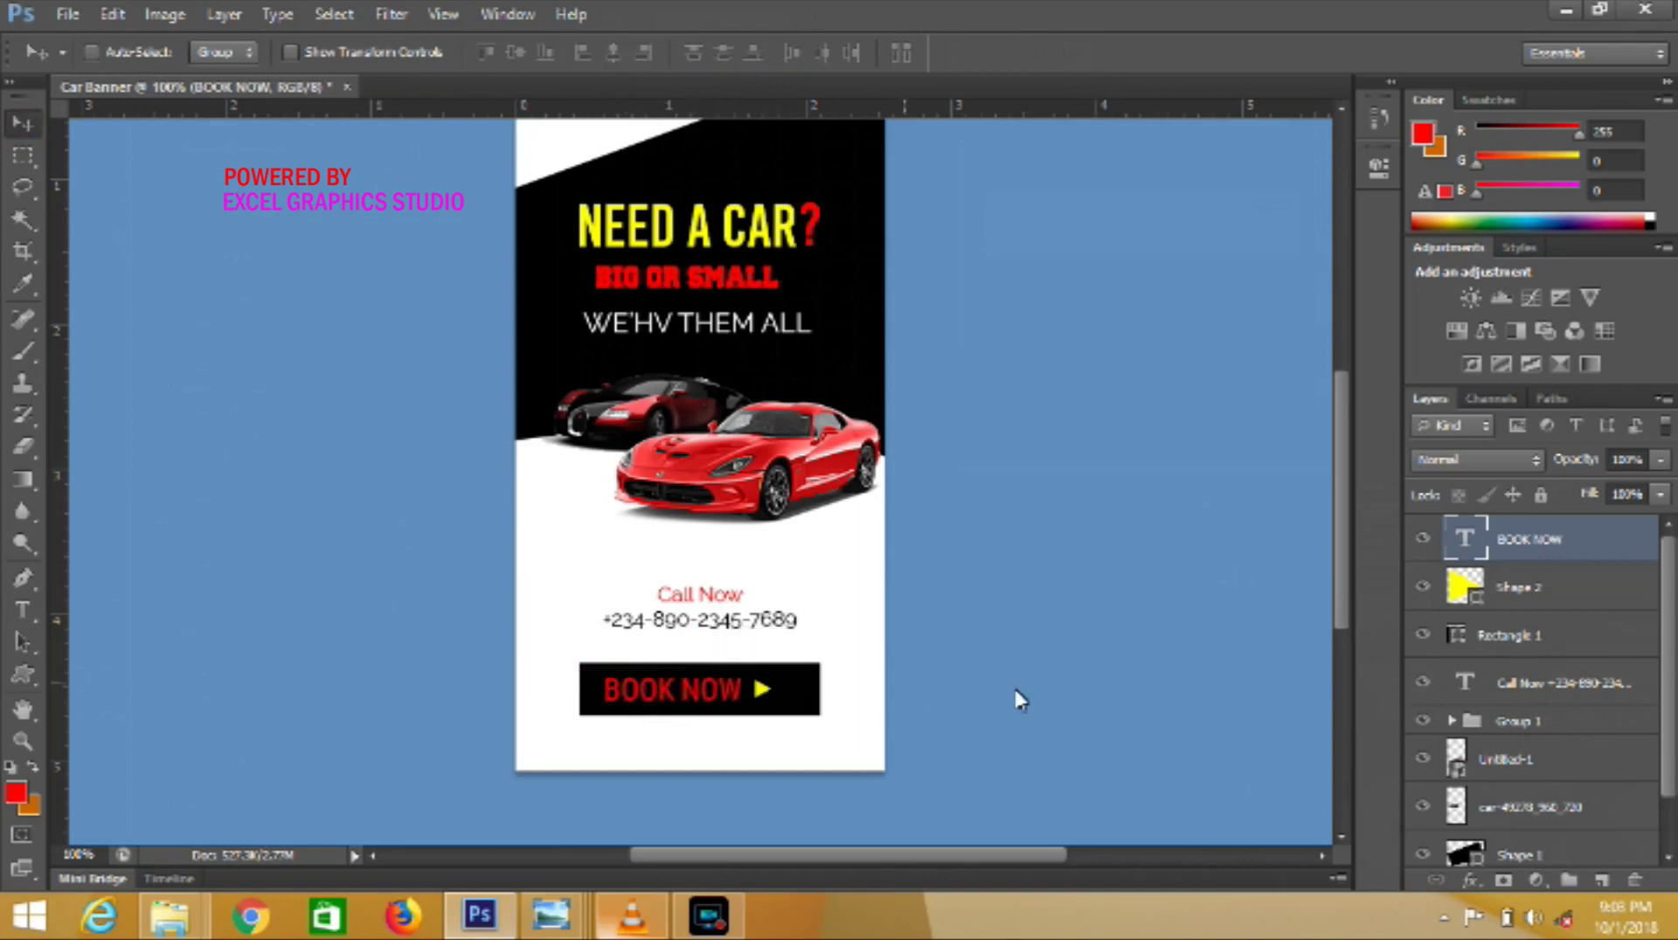
ctrl+click(1539, 638)
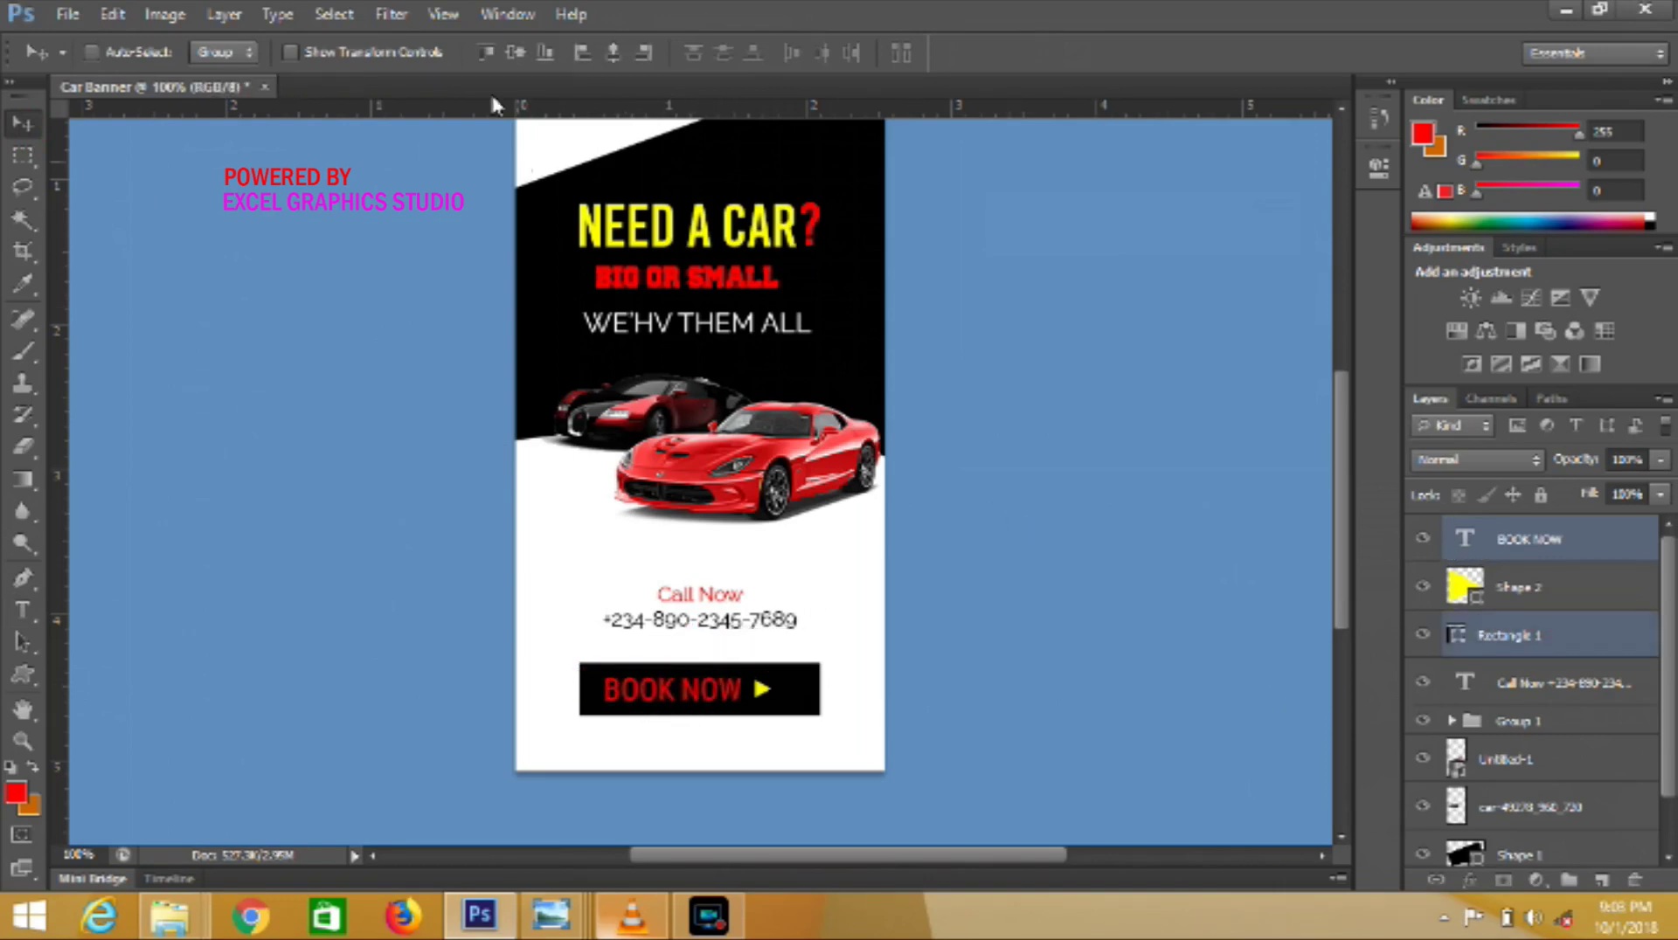
click(610, 54)
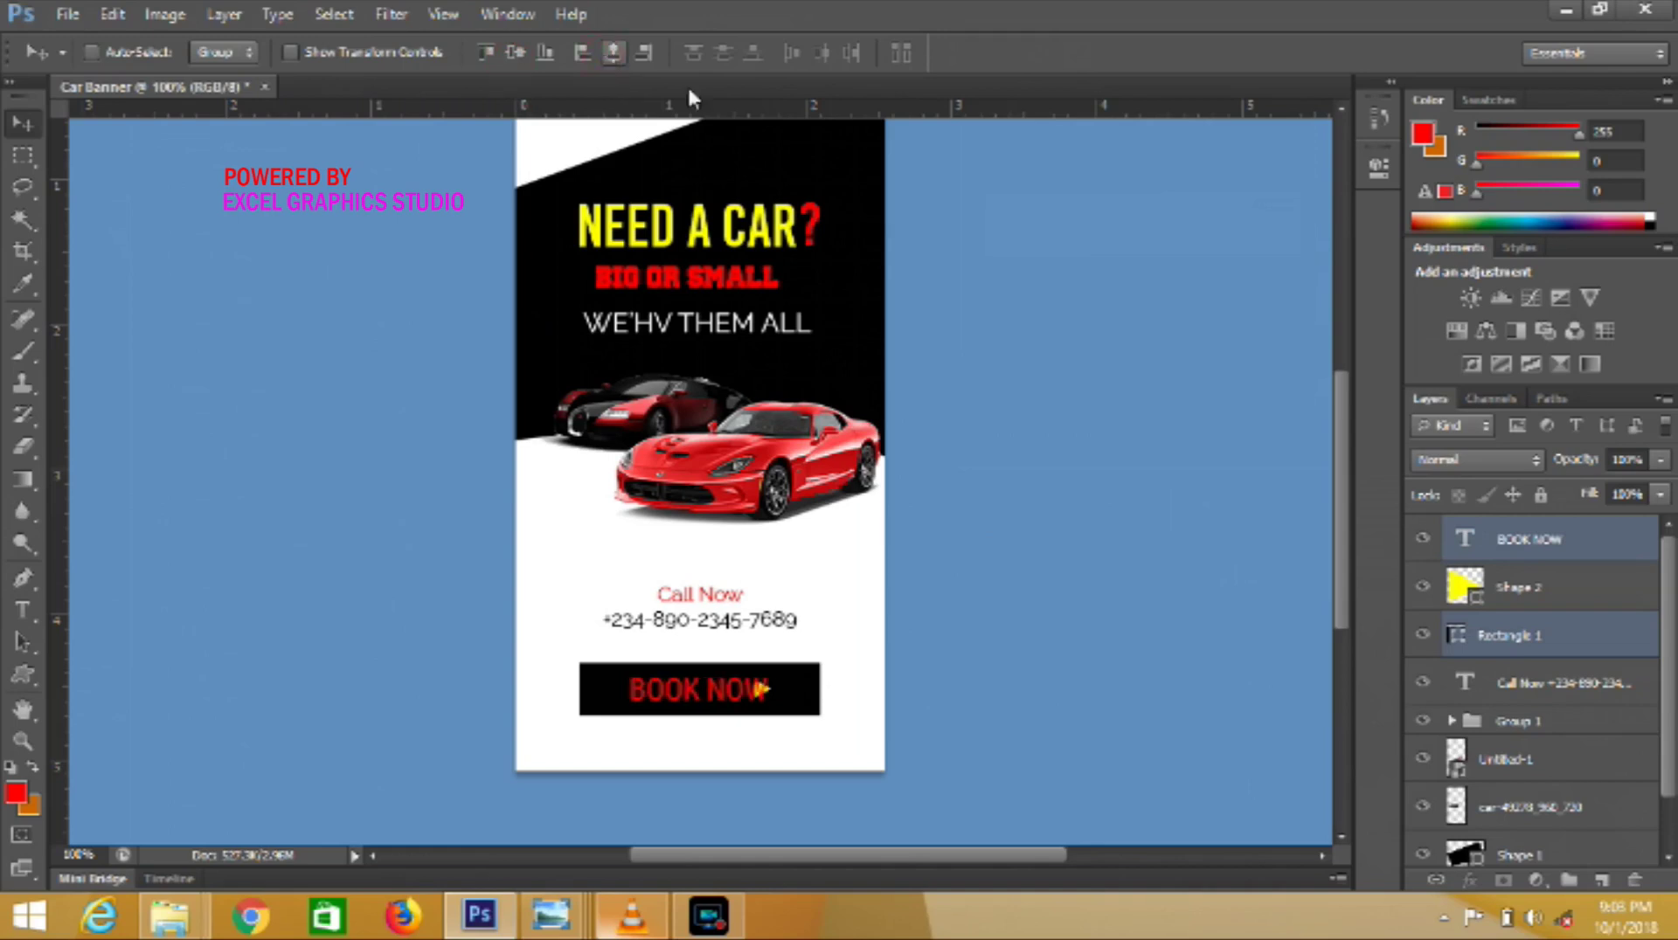
click(1517, 586)
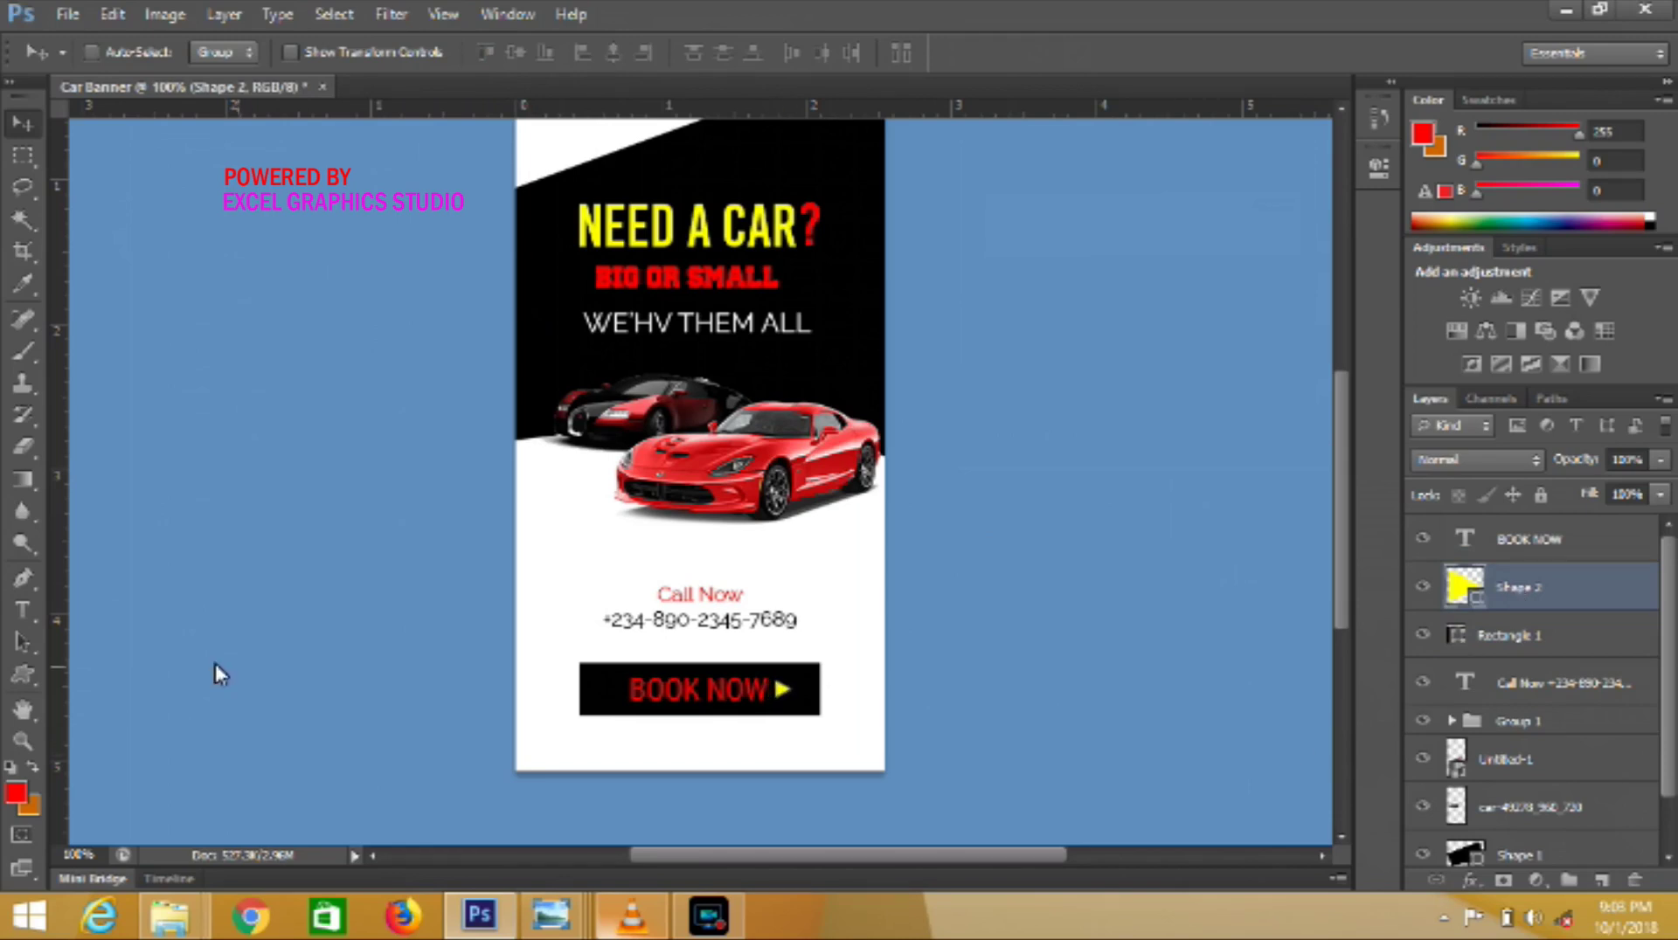
- Change the BOOK NOW text colour to white
click(24, 610)
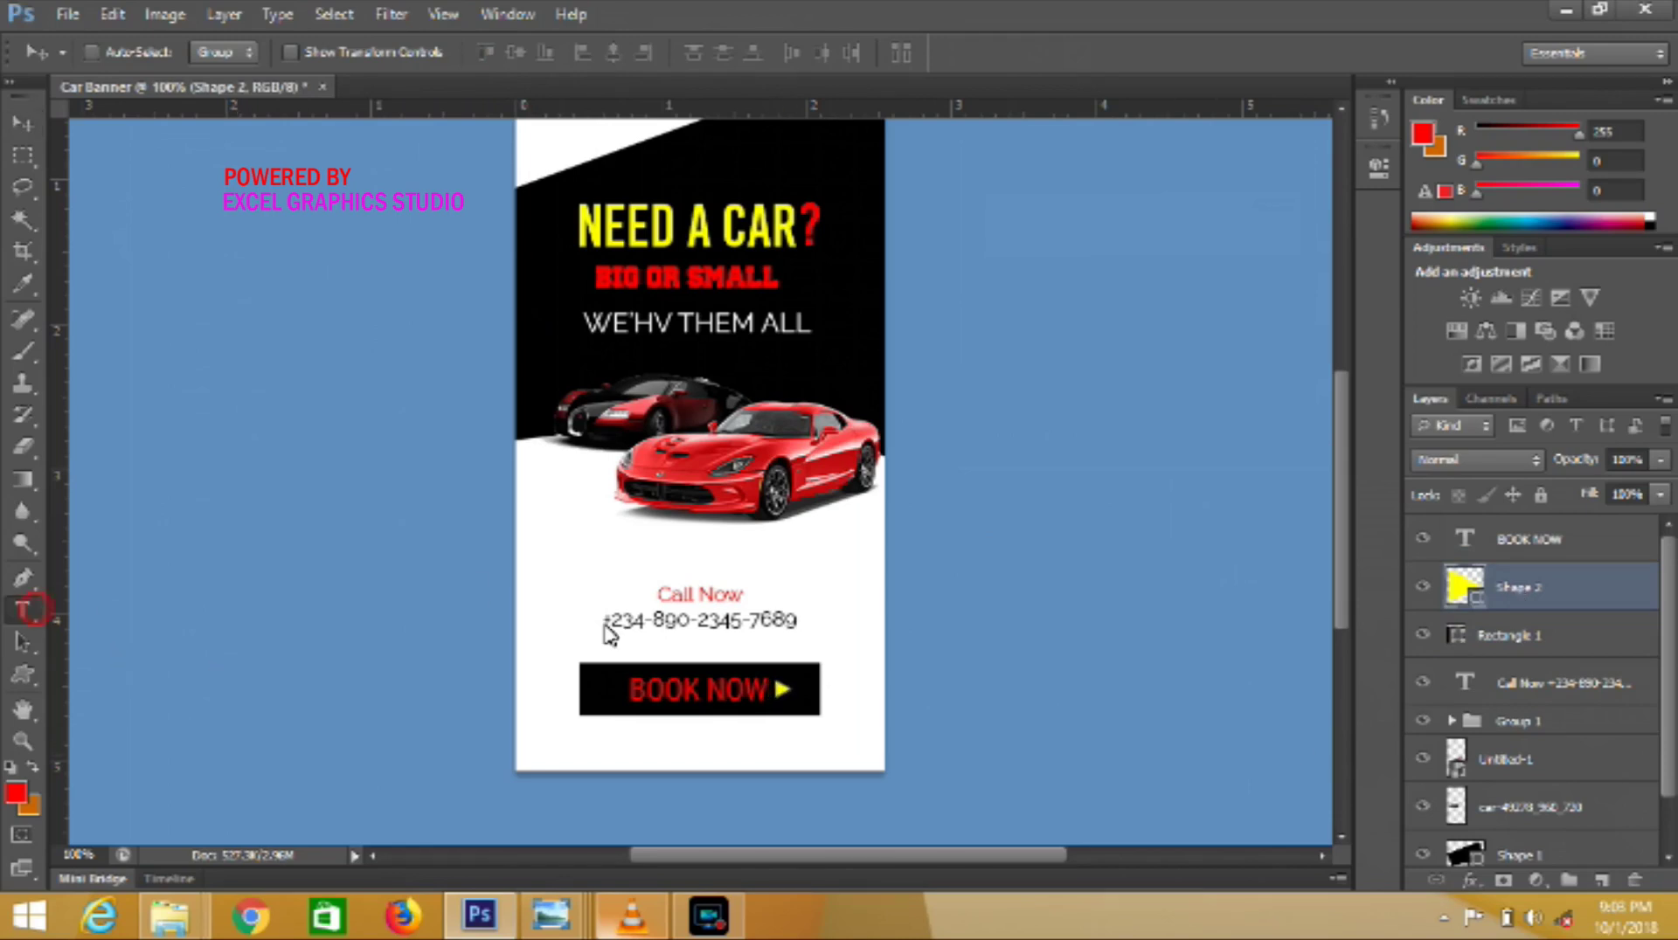
click(671, 704)
key(ctrl+a)
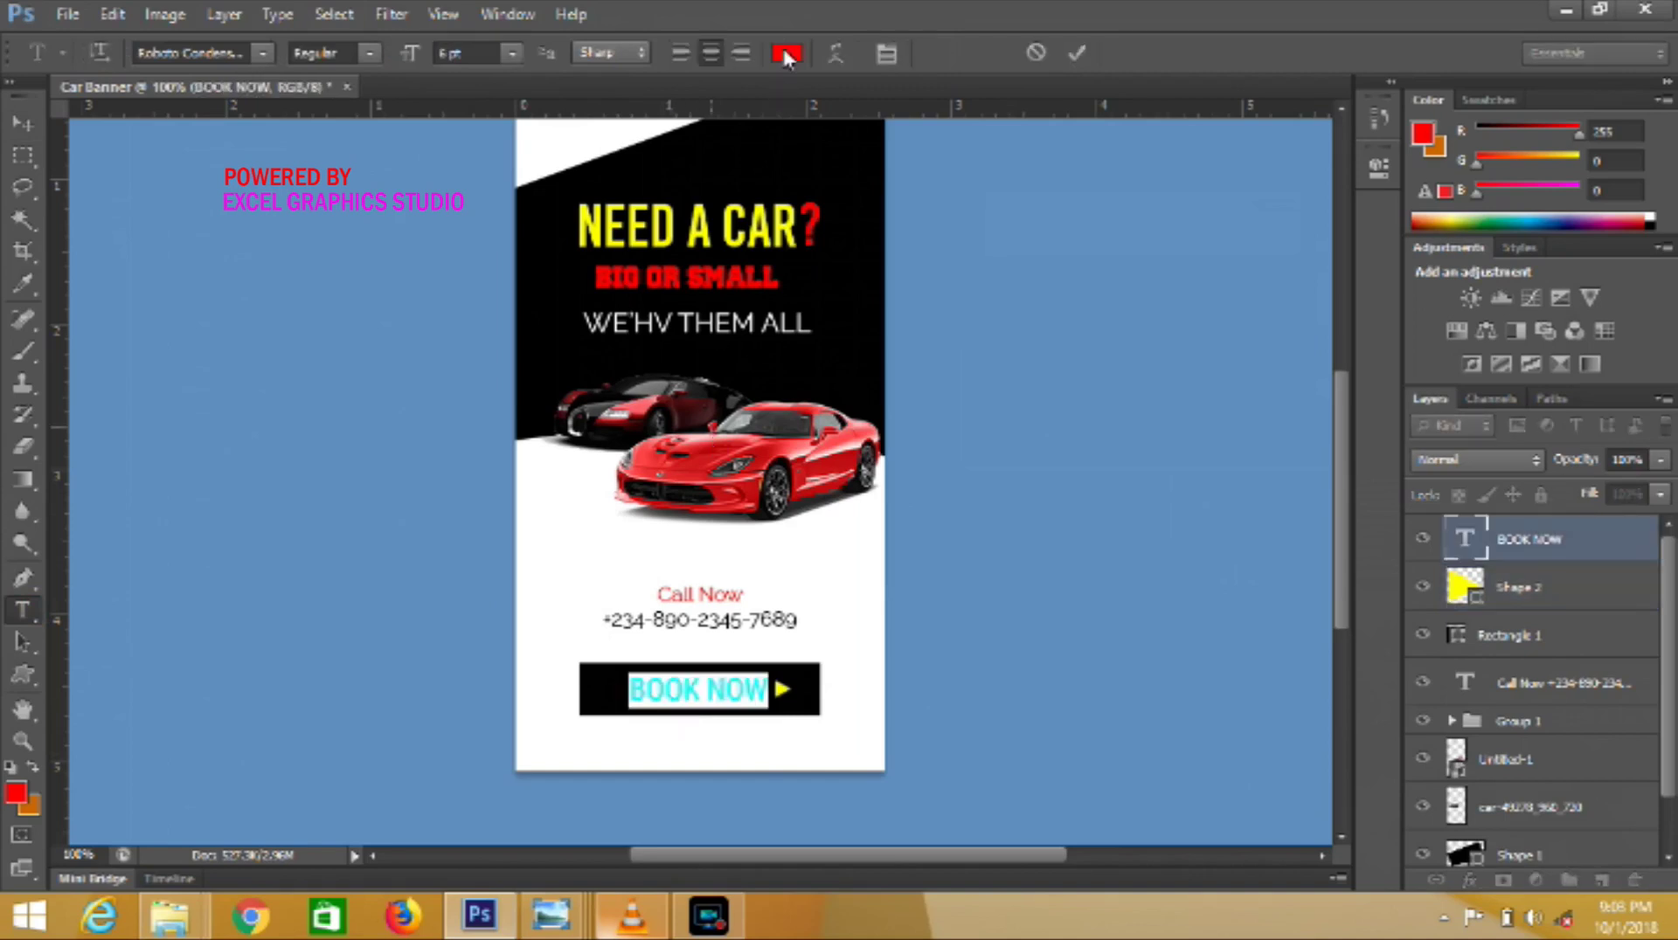
click(785, 56)
click(572, 520)
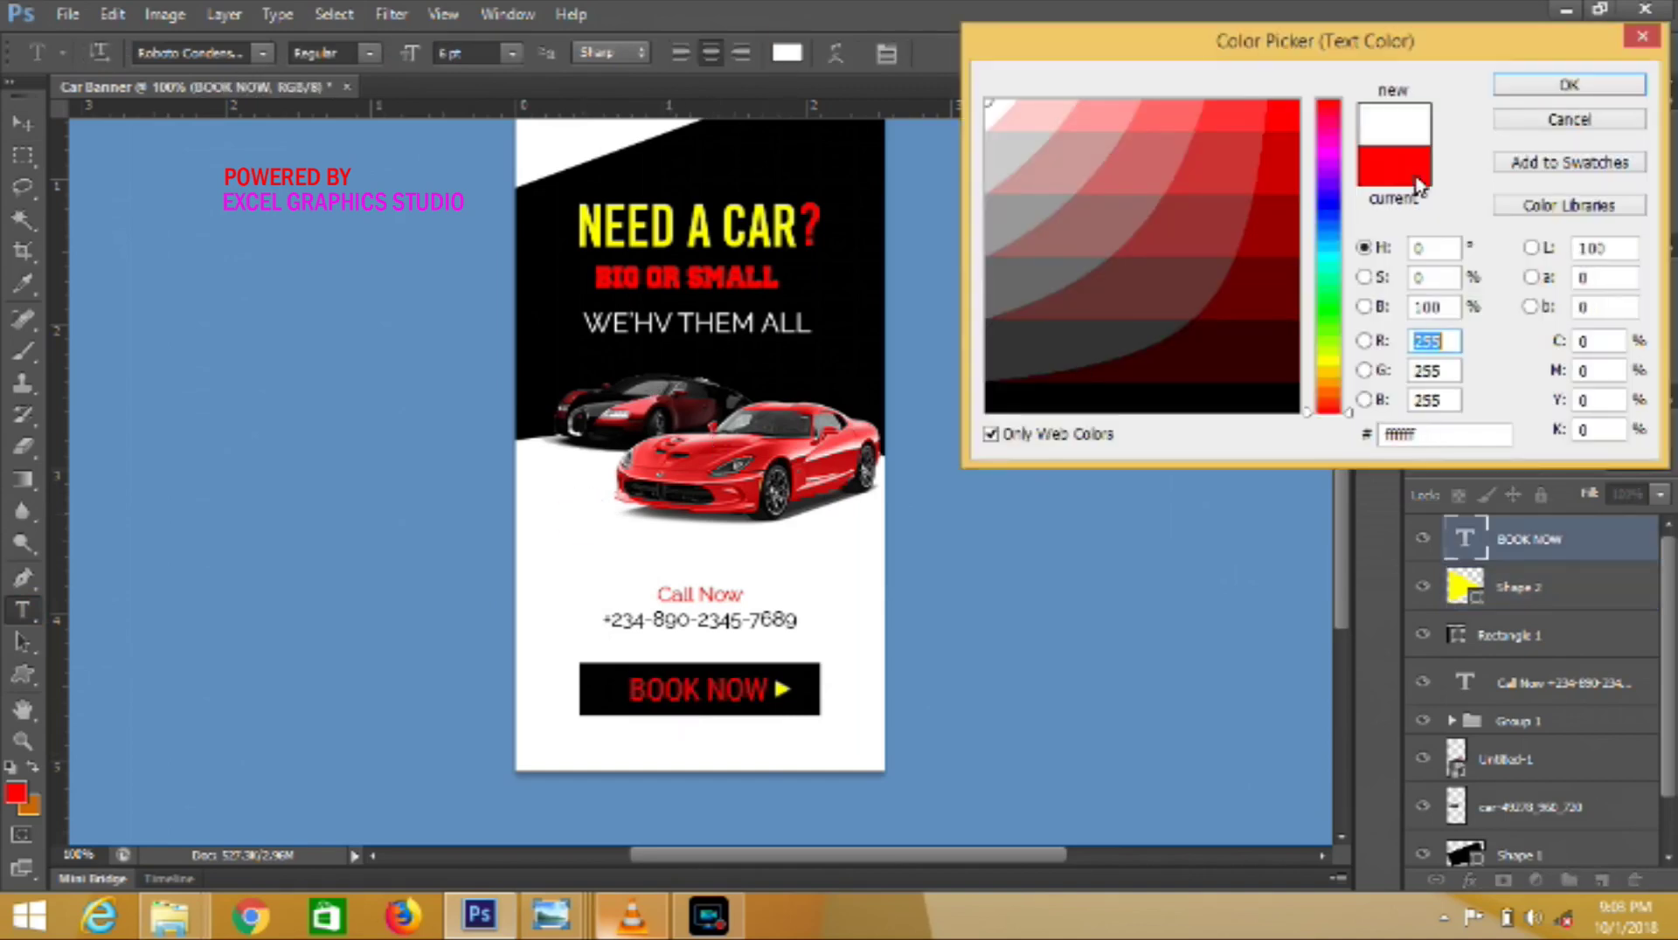
click(1577, 88)
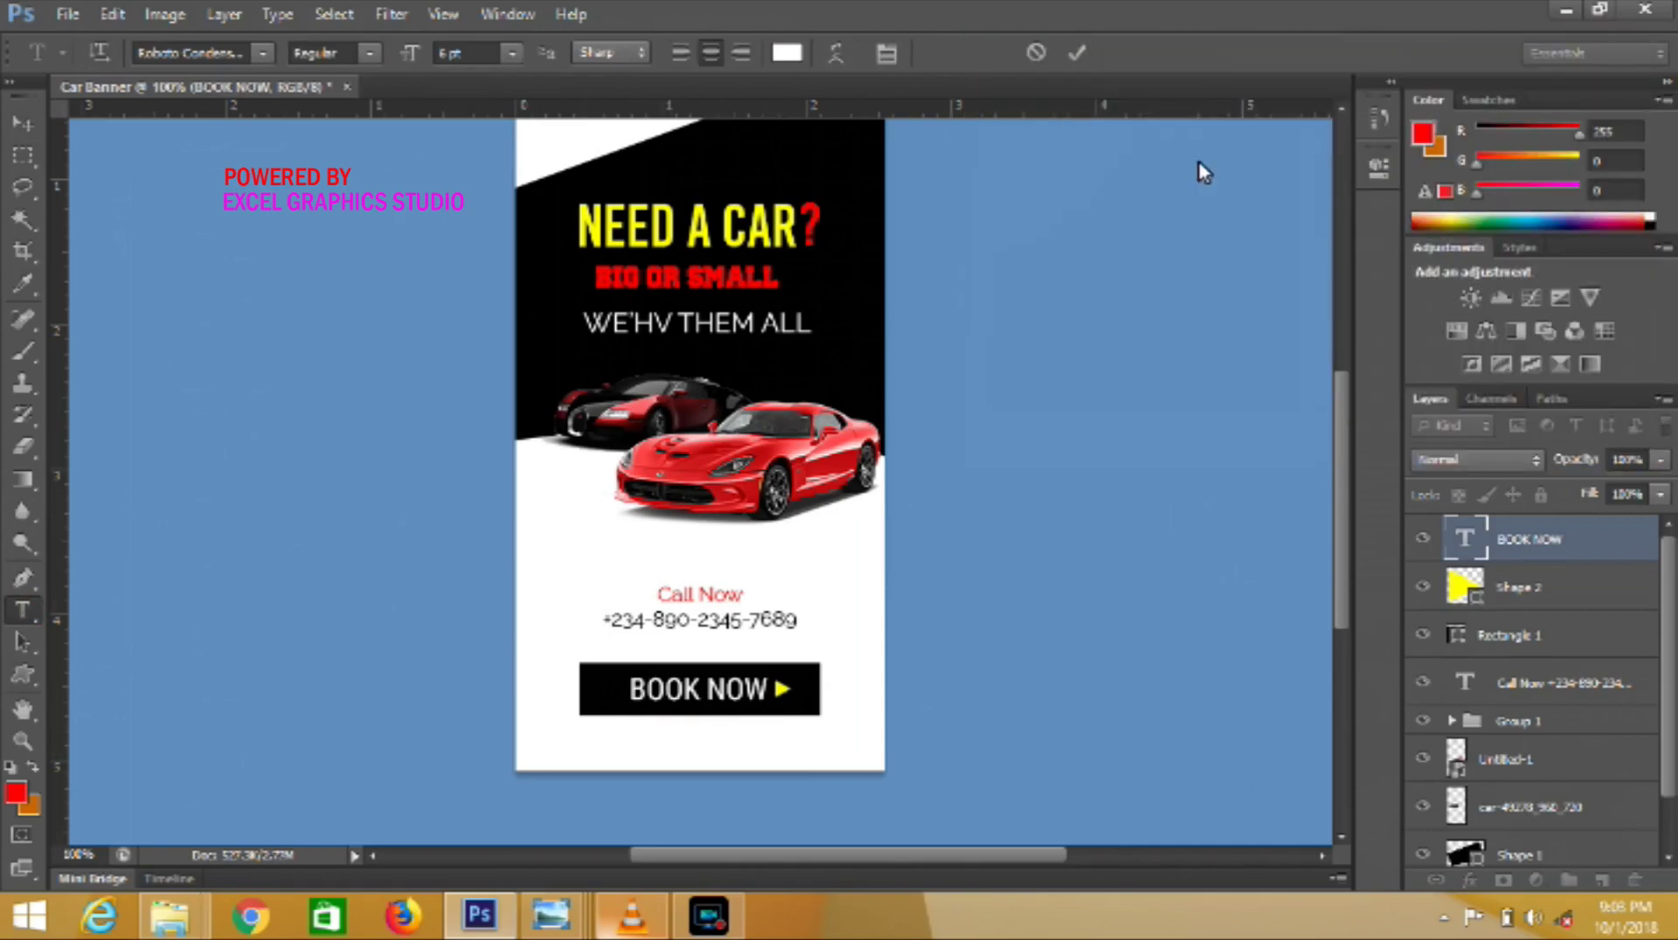
click(1077, 53)
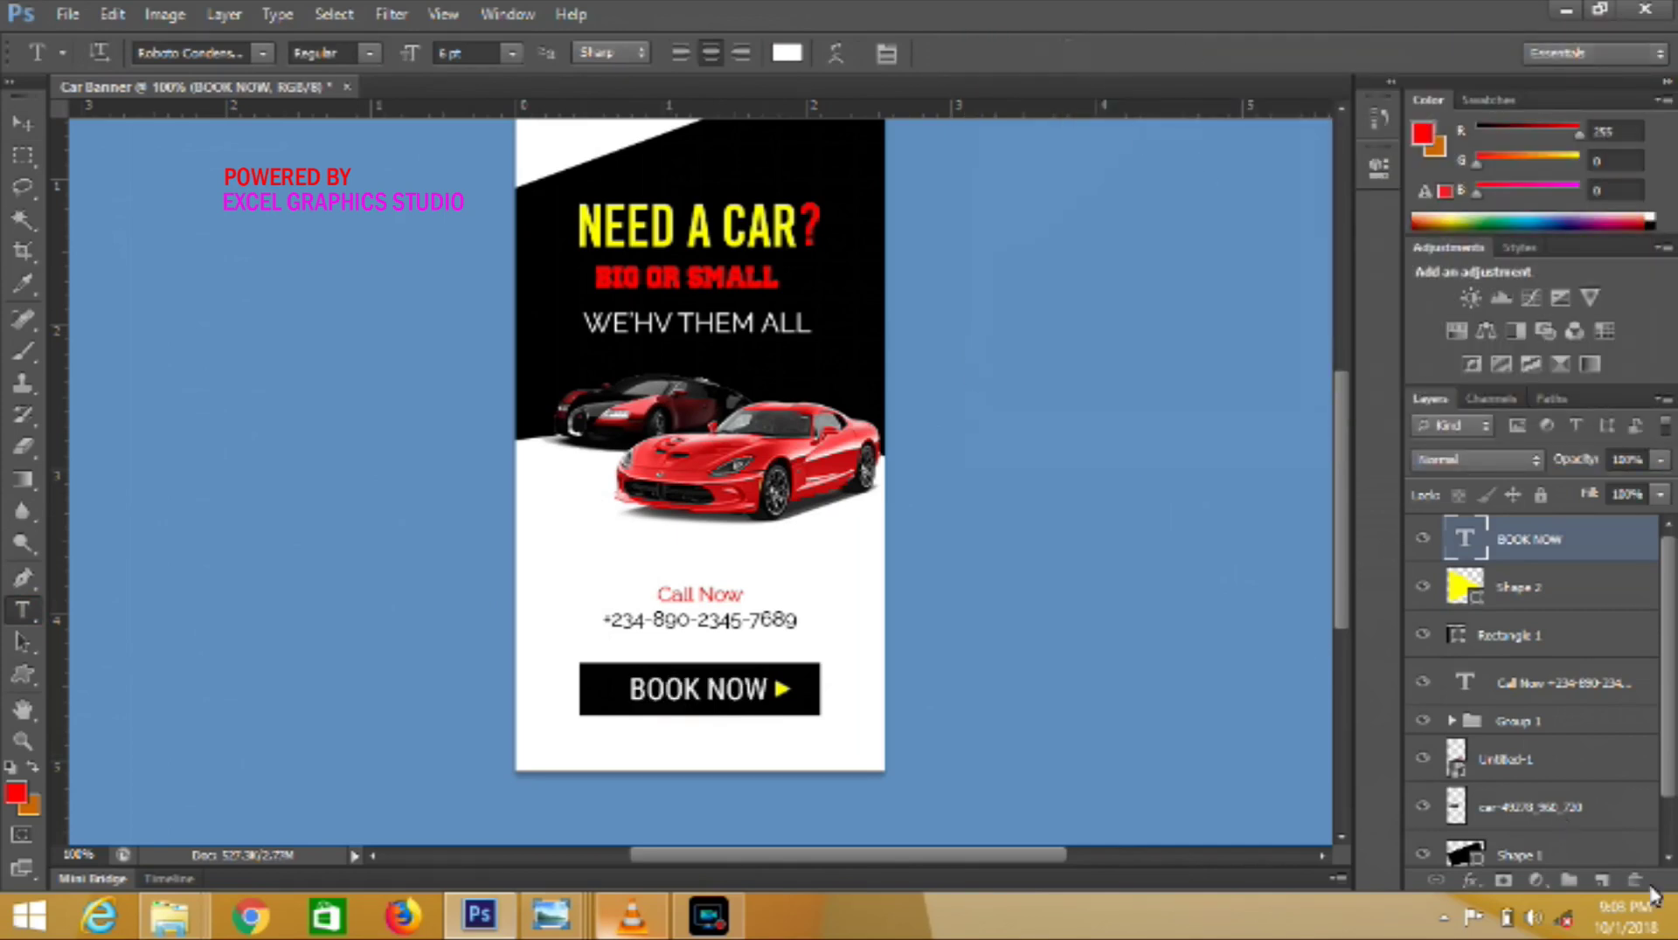
- On a new layer, start the credit text near the bottom-left and colour it red
click(1599, 881)
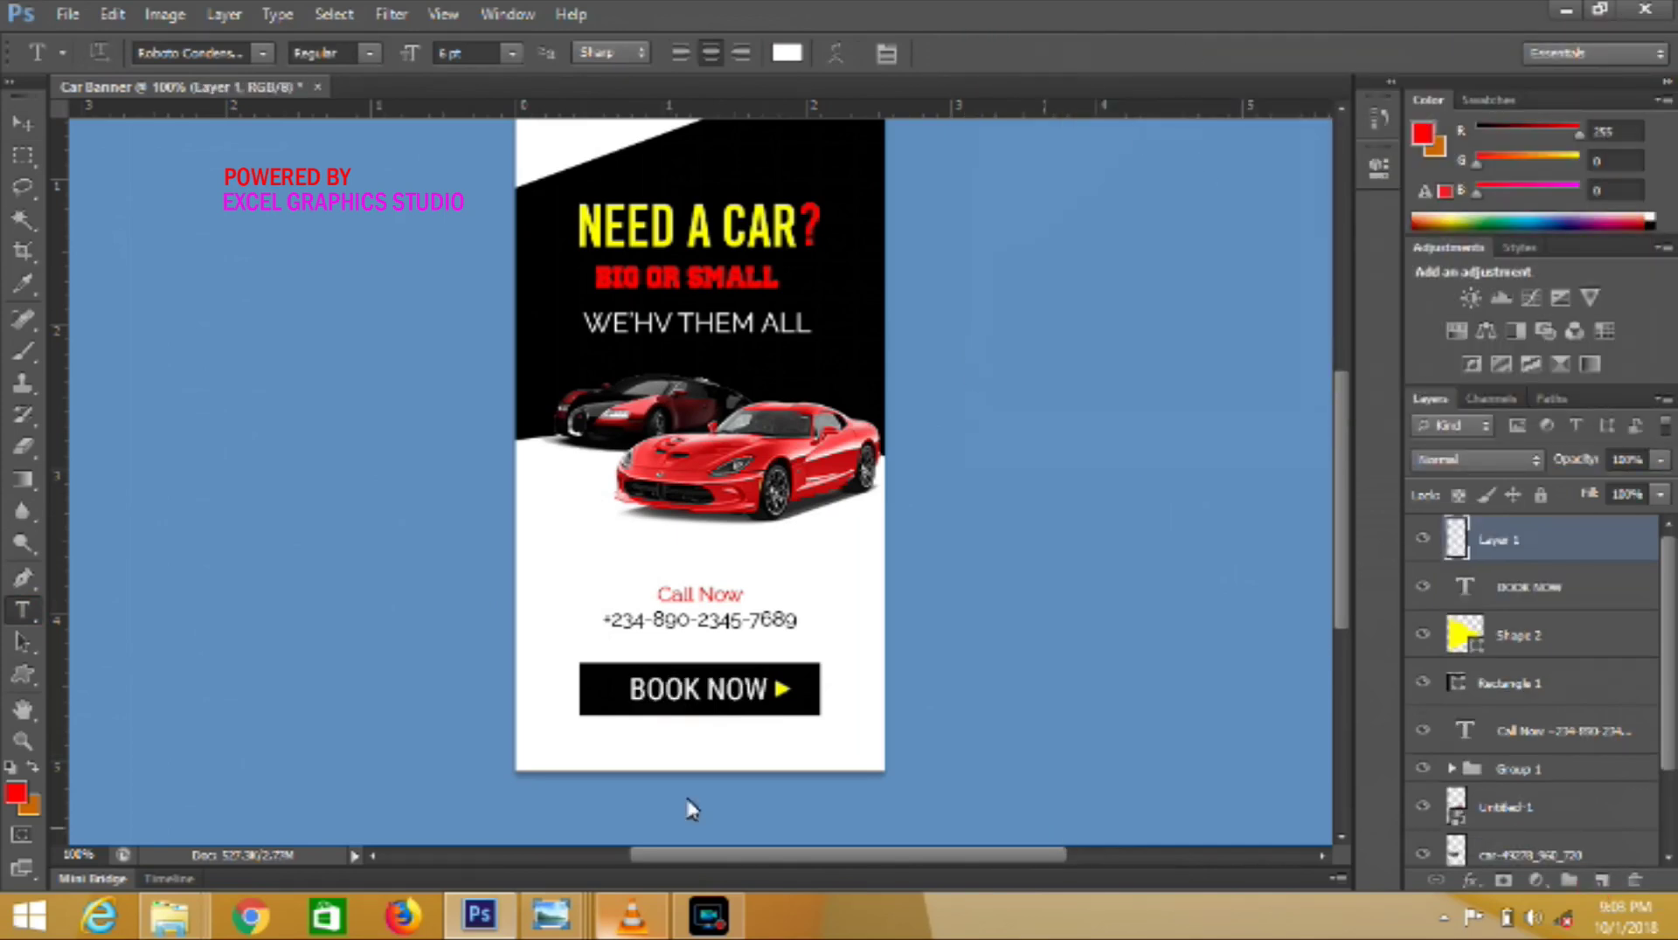
click(540, 749)
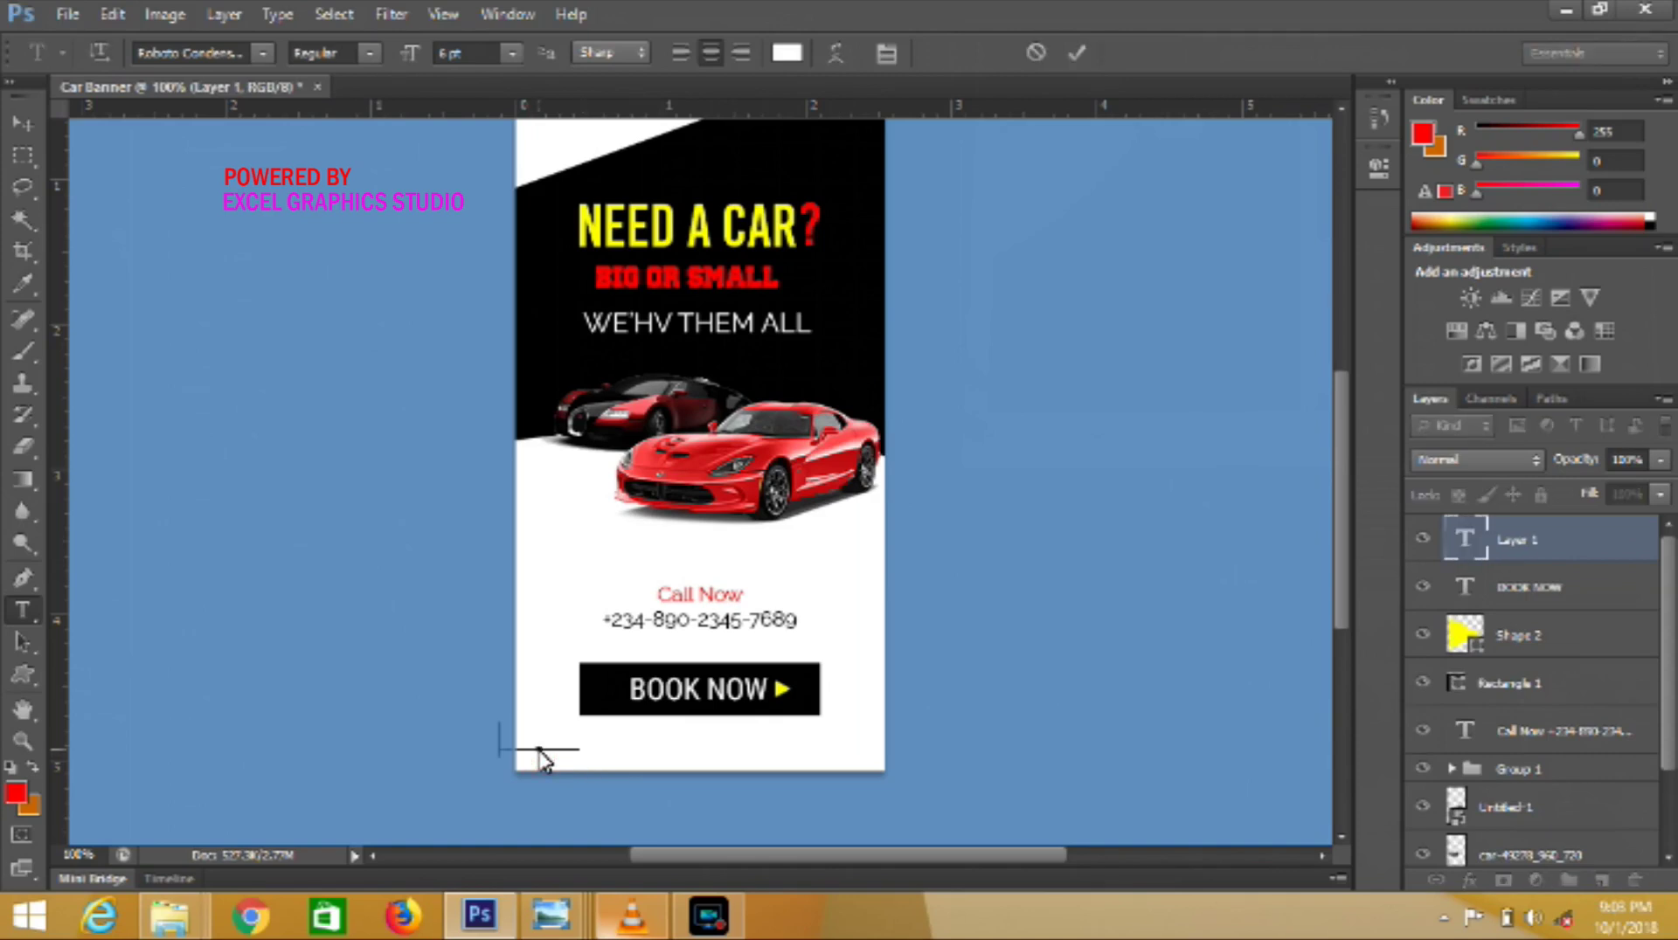
key(ctrl+a)
click(790, 53)
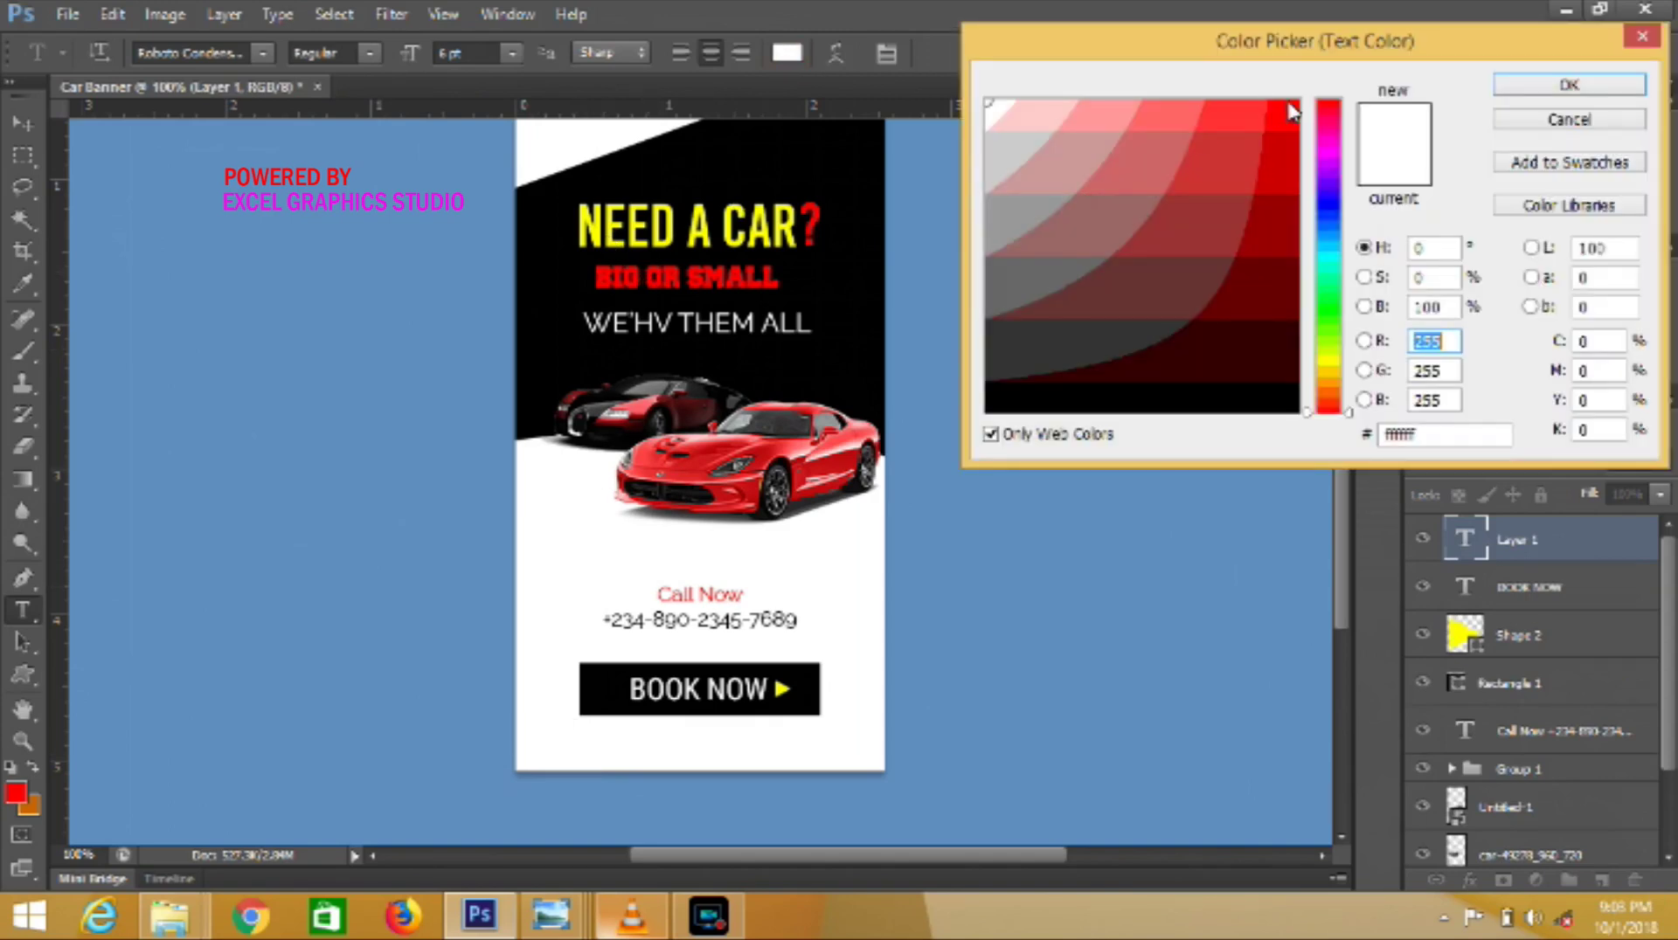
click(1290, 105)
click(1542, 83)
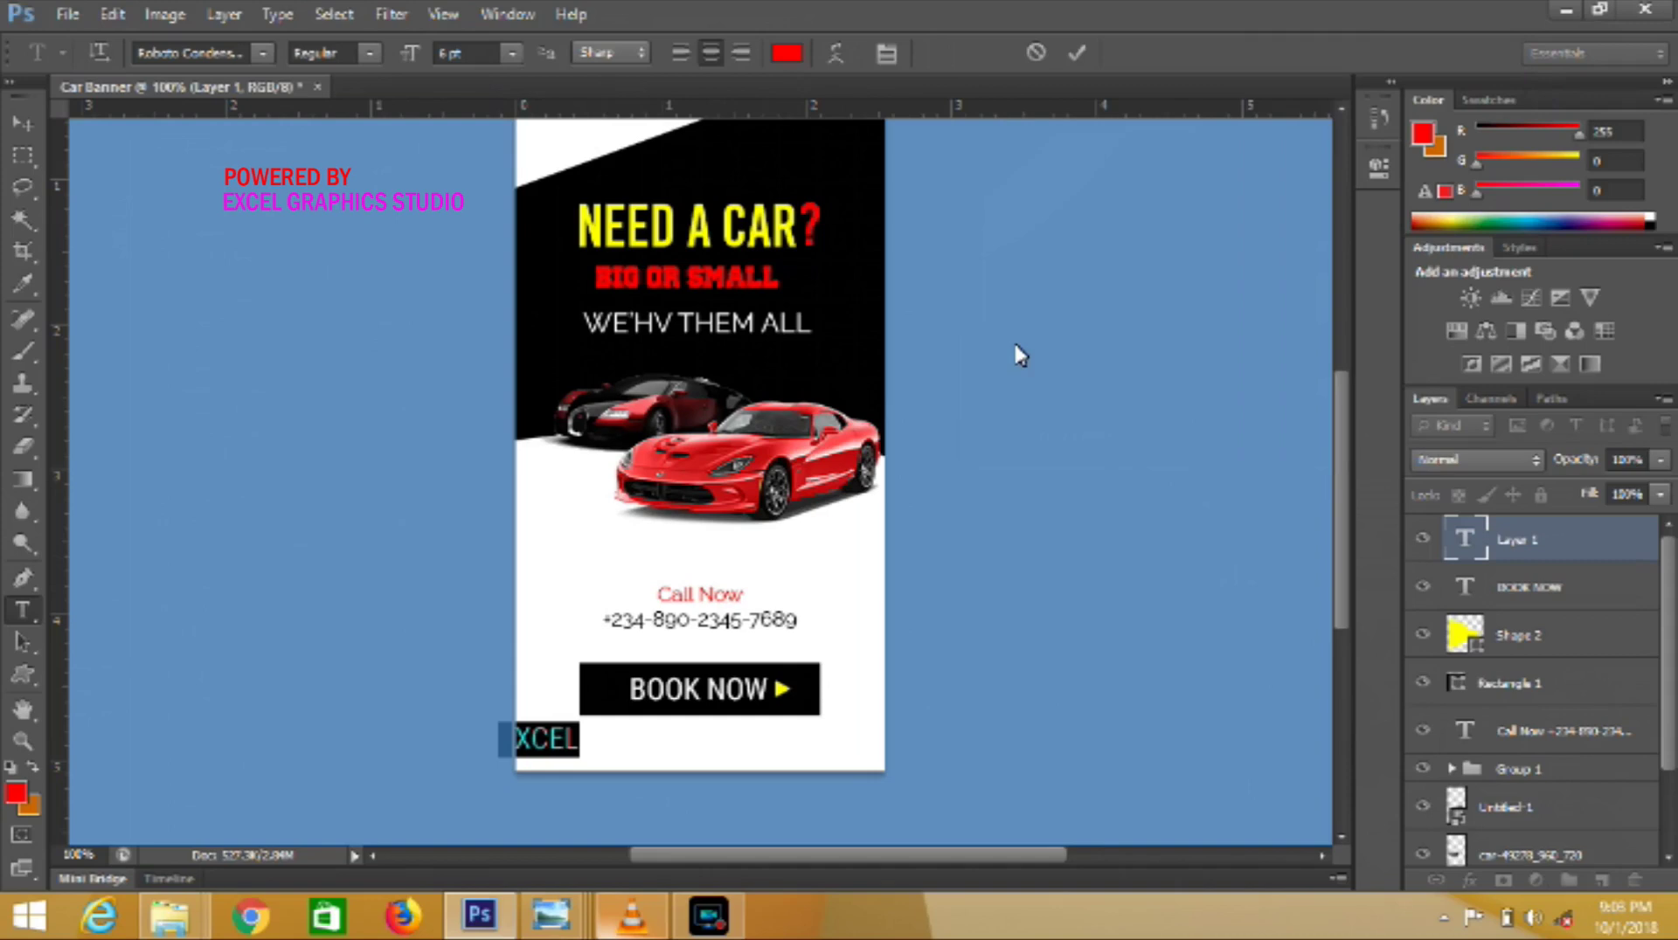
click(585, 741)
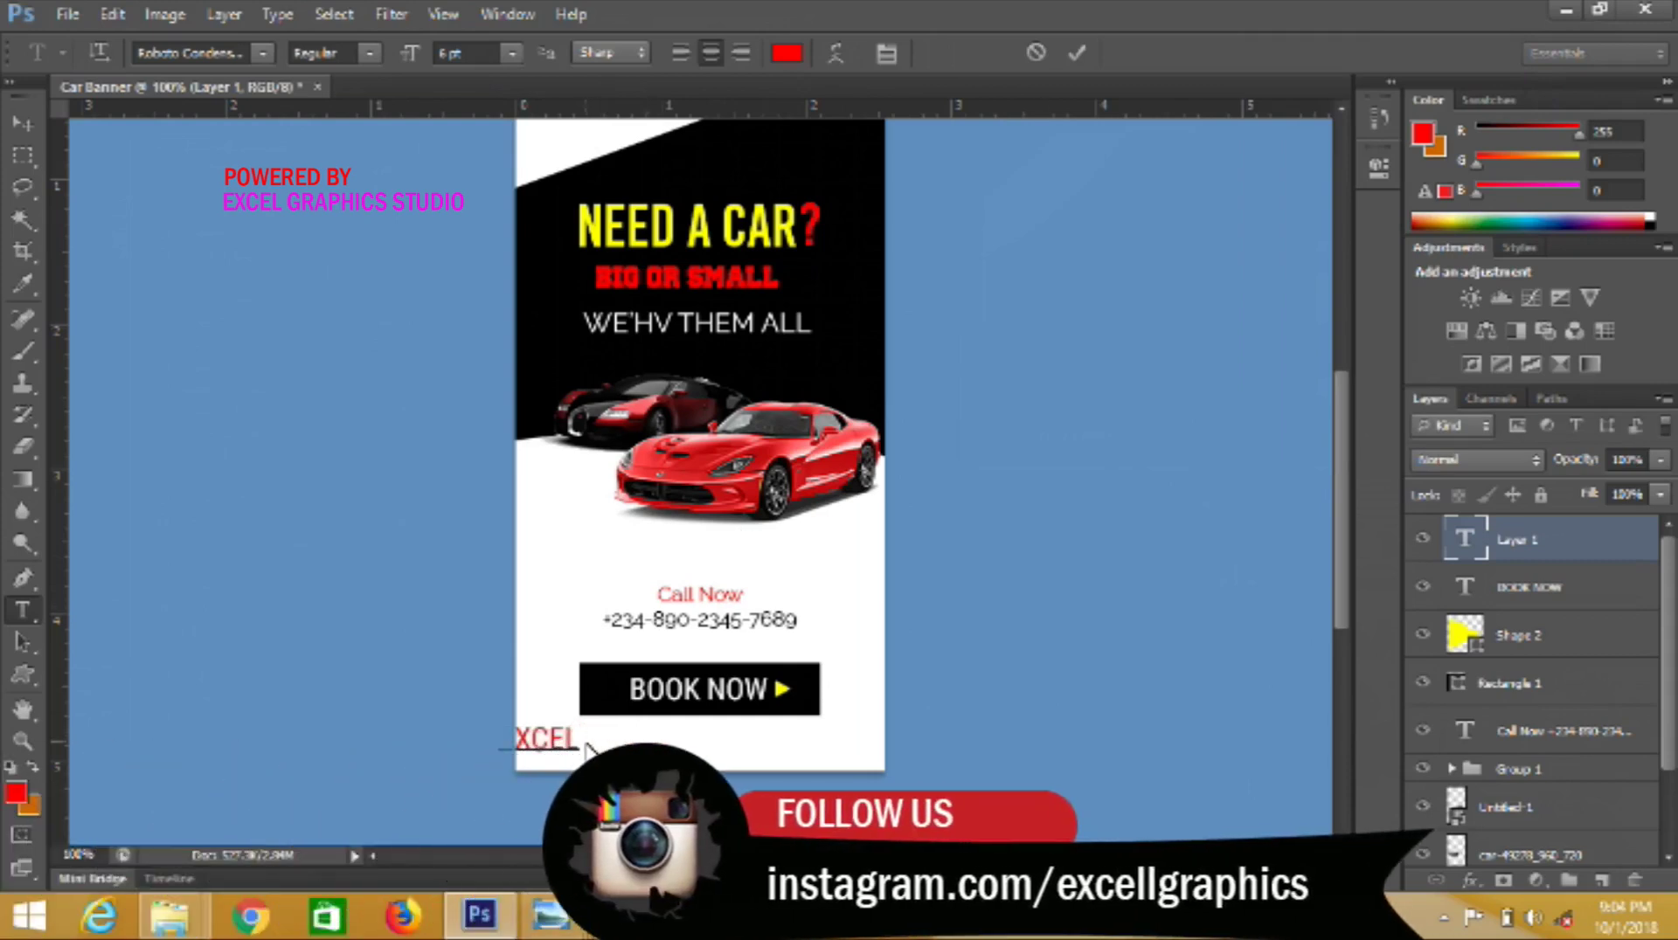
- Complete the line as EXCEL GRAPHICS STUDIO, shrink it to 4 pt, and commit
text(GRAPHICS STUDIO)
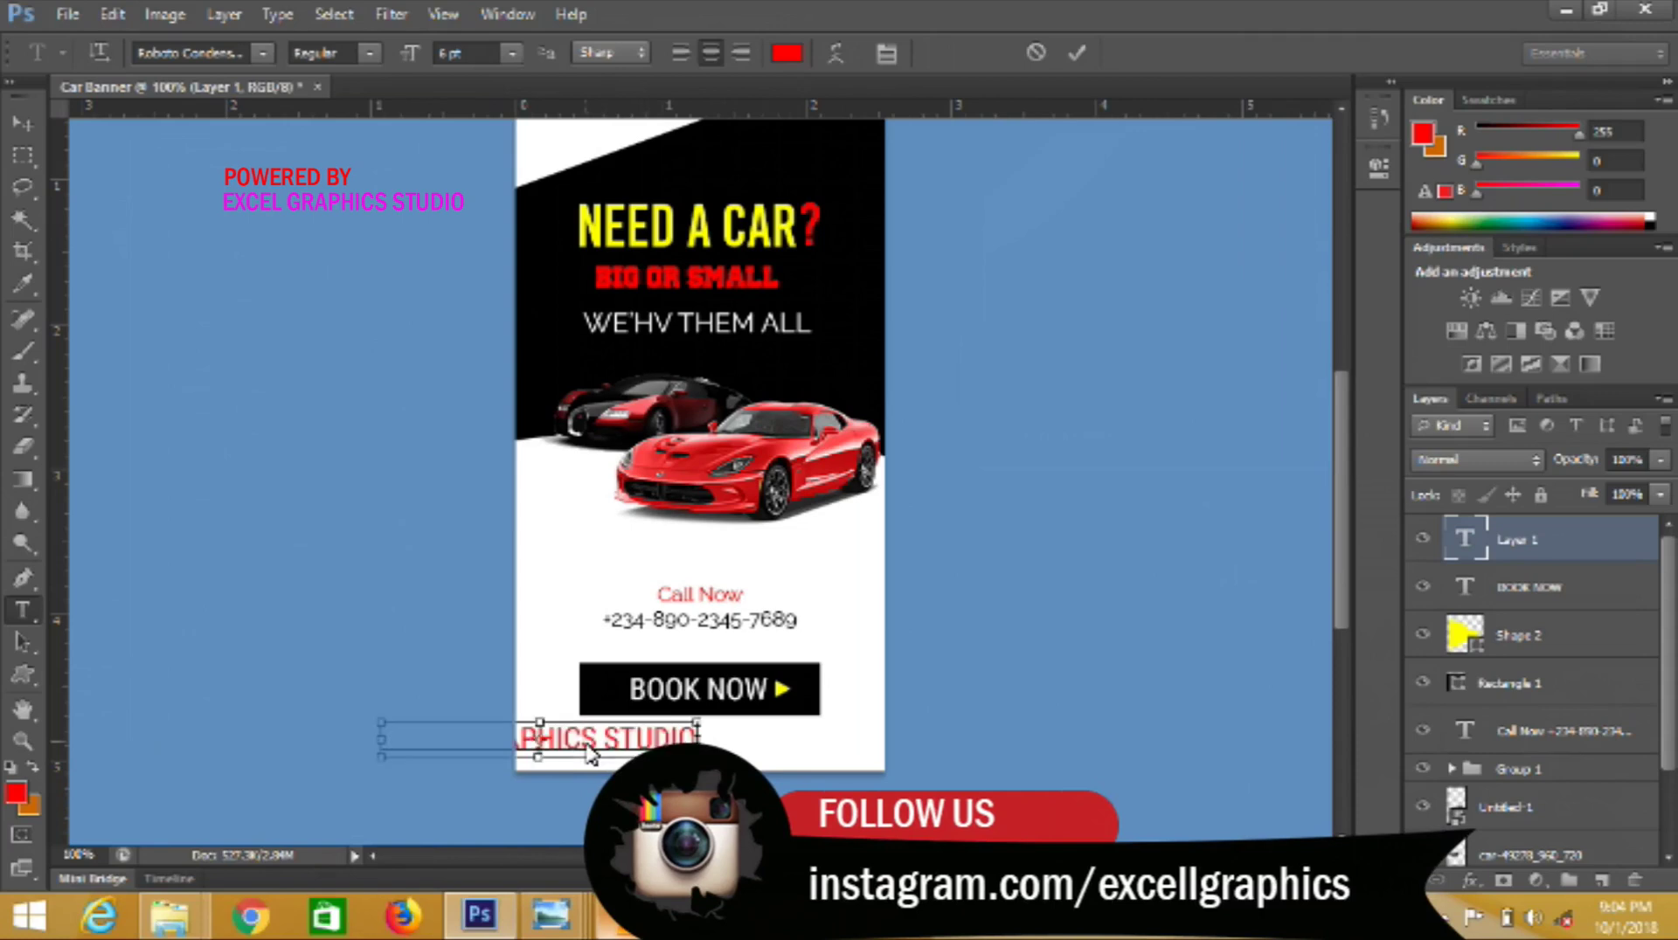
key(ctrl+a)
drag(414, 59, 412, 63)
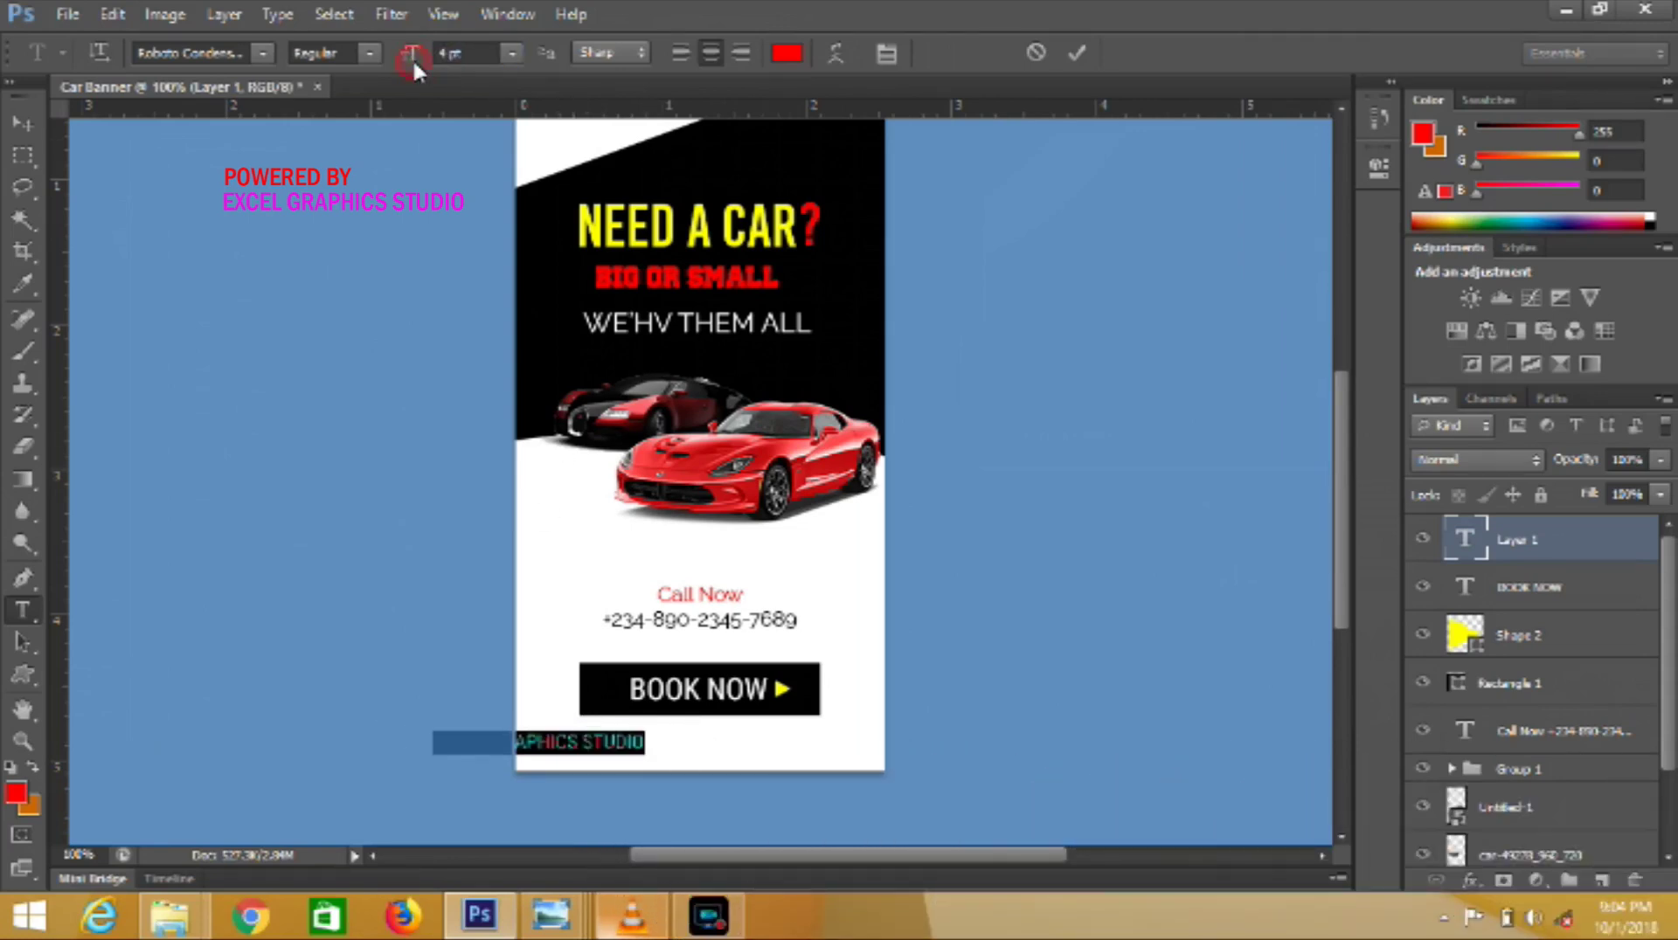
click(412, 58)
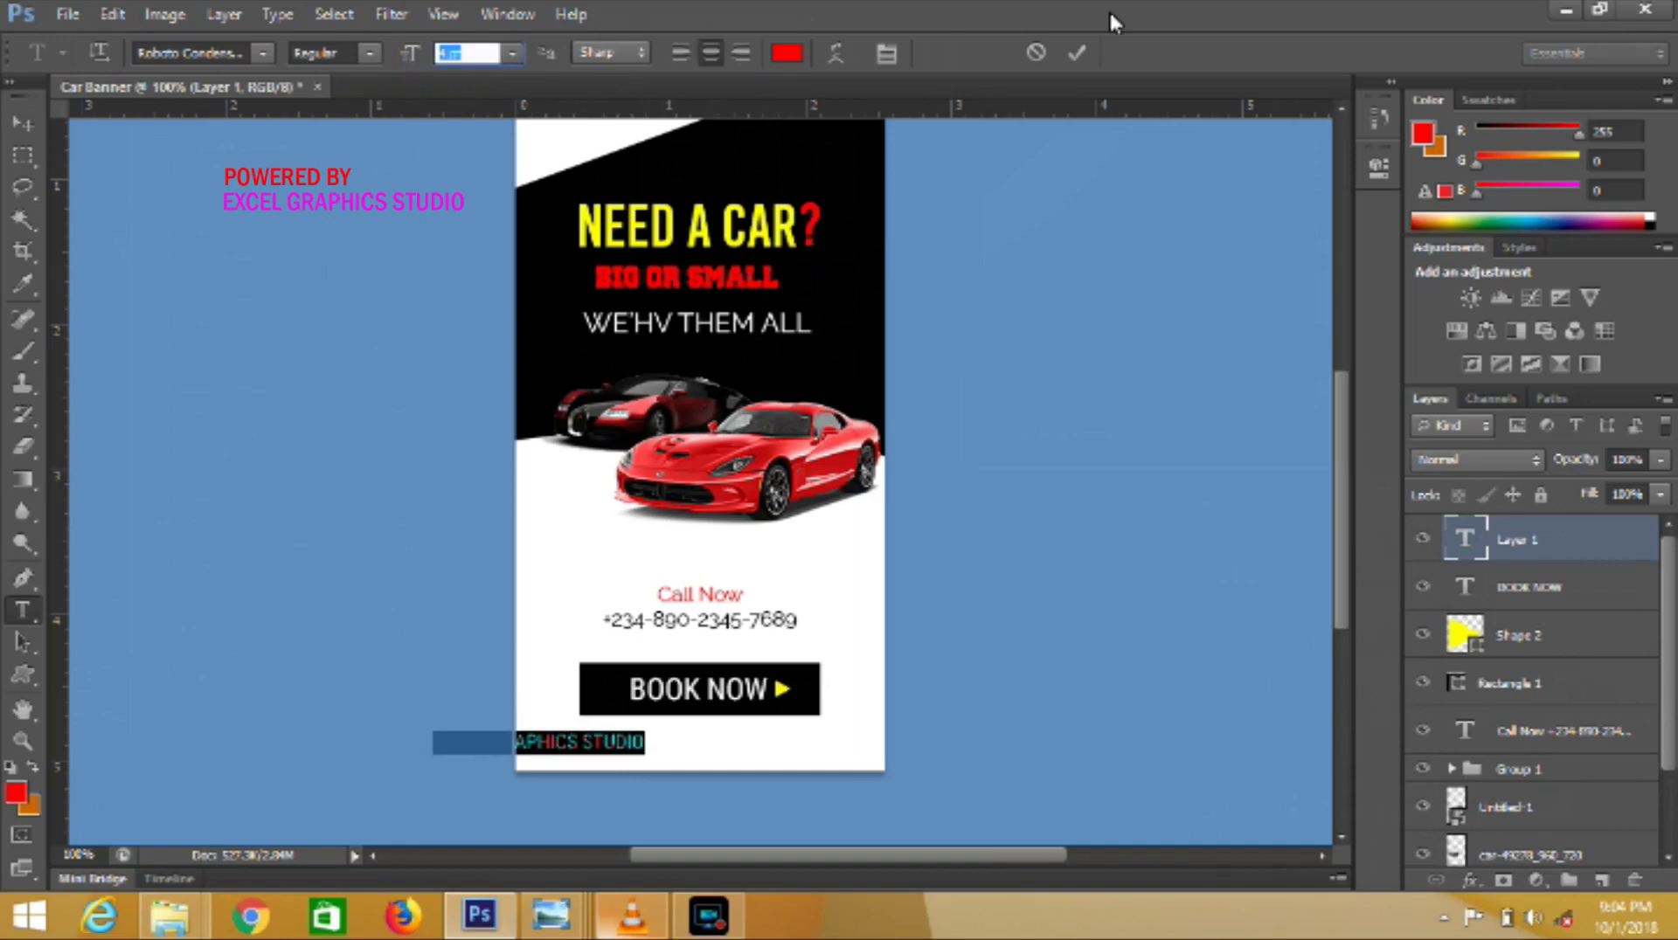
click(1083, 51)
- Move the credit below BOOK NOW, reduce it to 3 pt, and nudge it up
key(v)
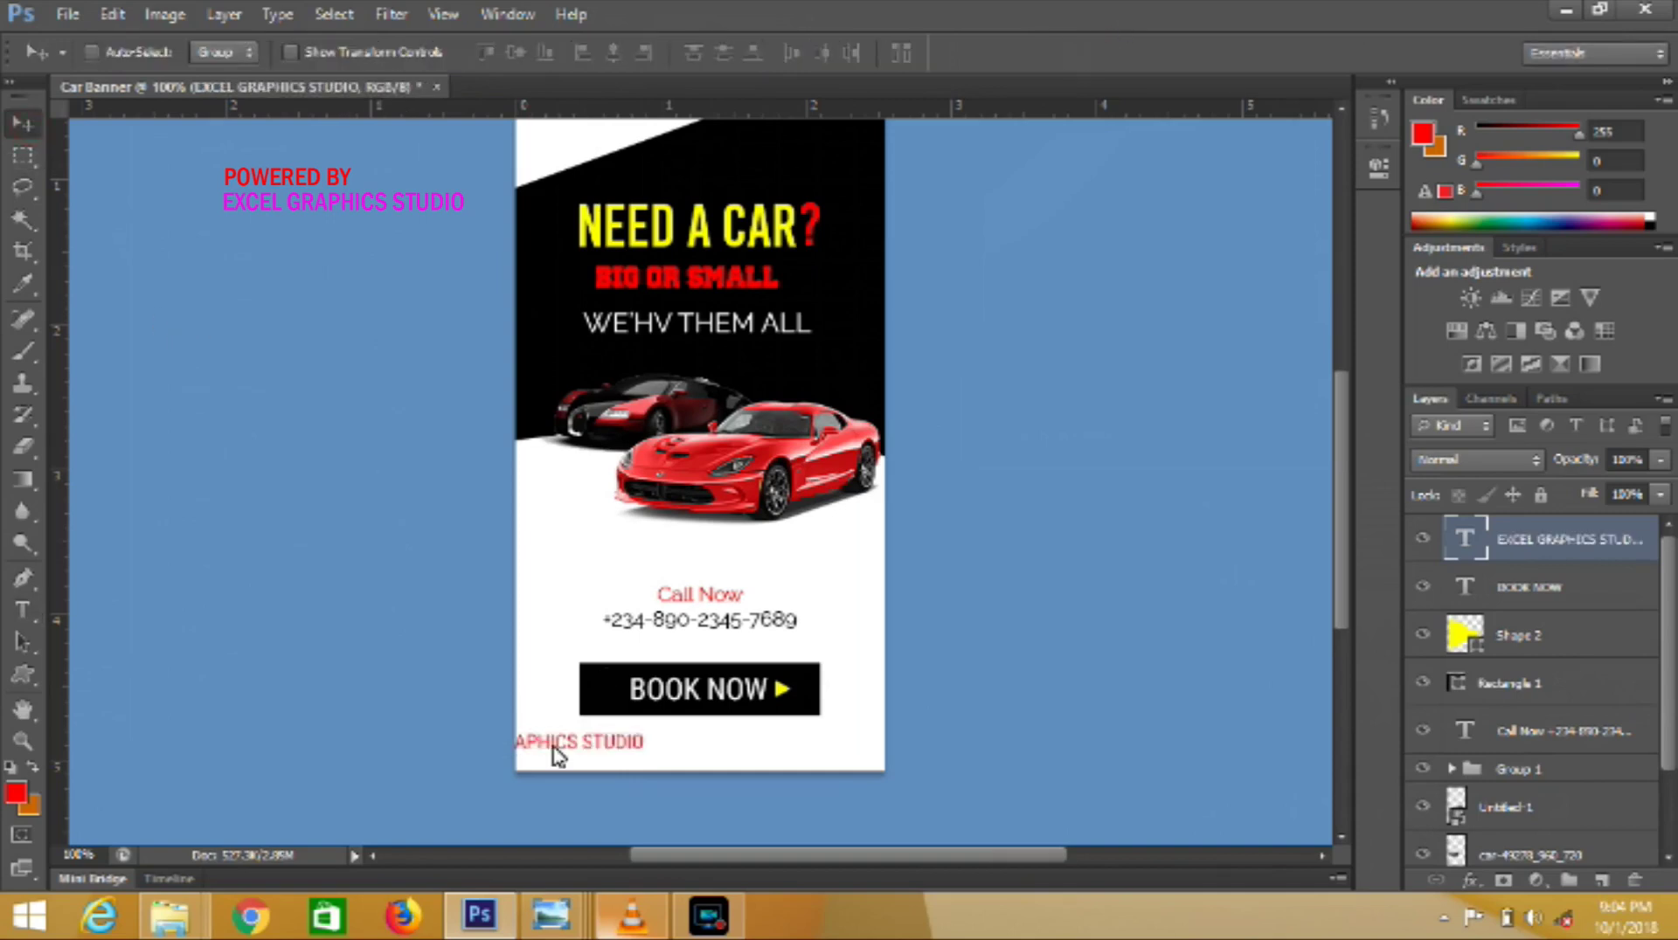
drag(566, 750, 773, 762)
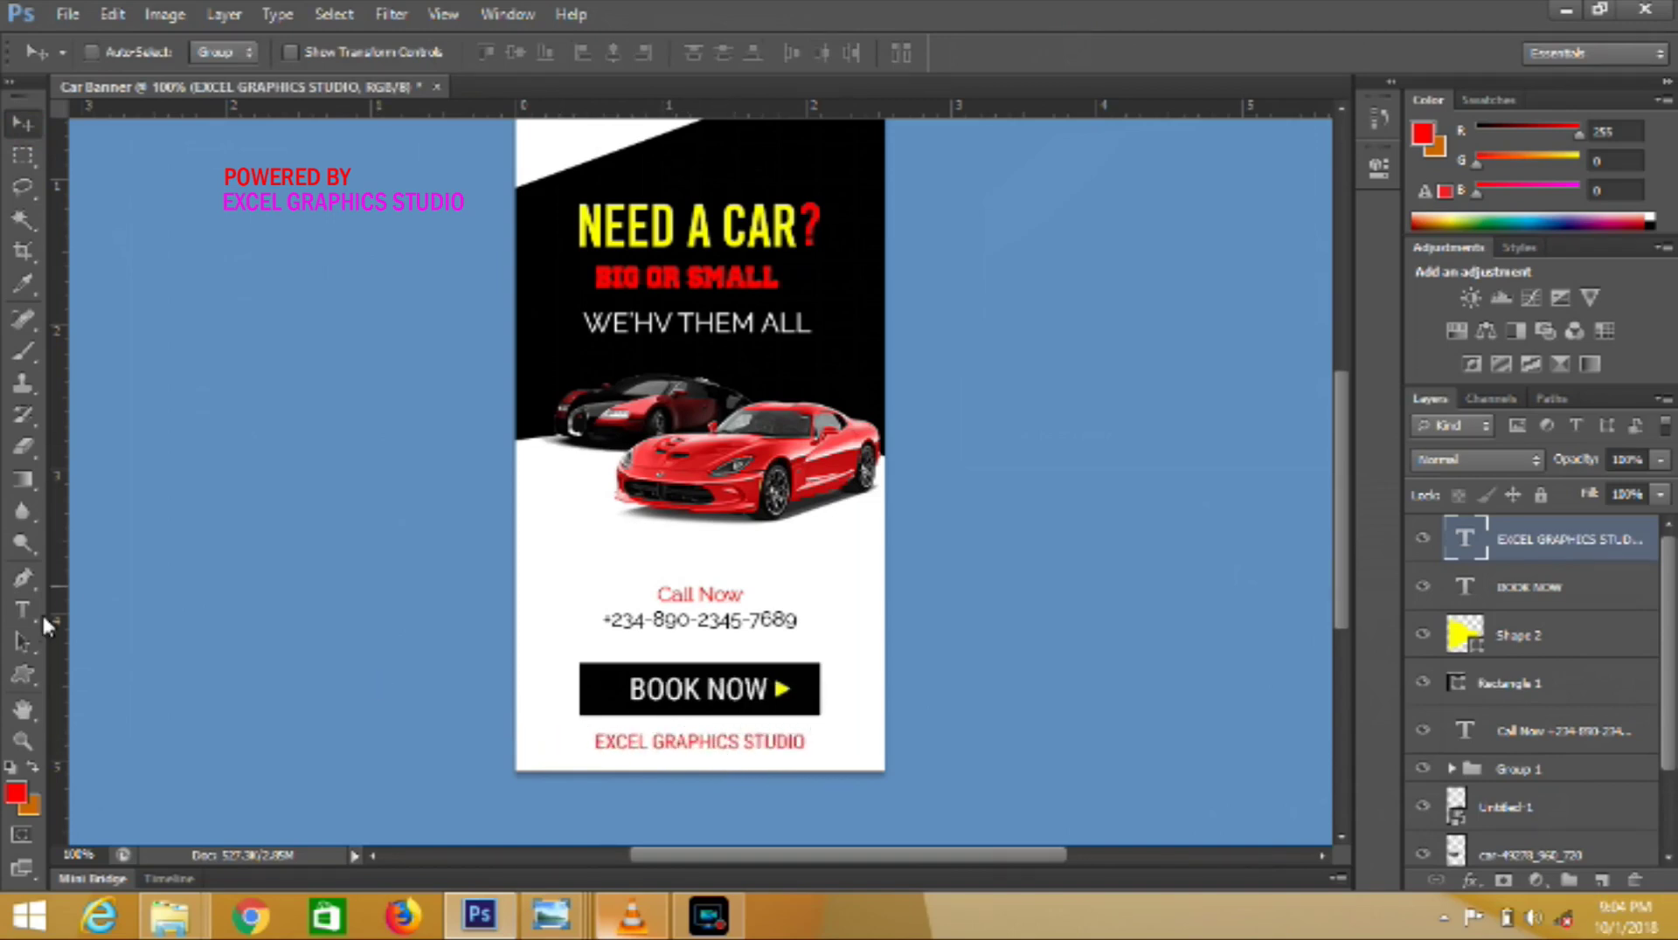
click(23, 611)
click(681, 743)
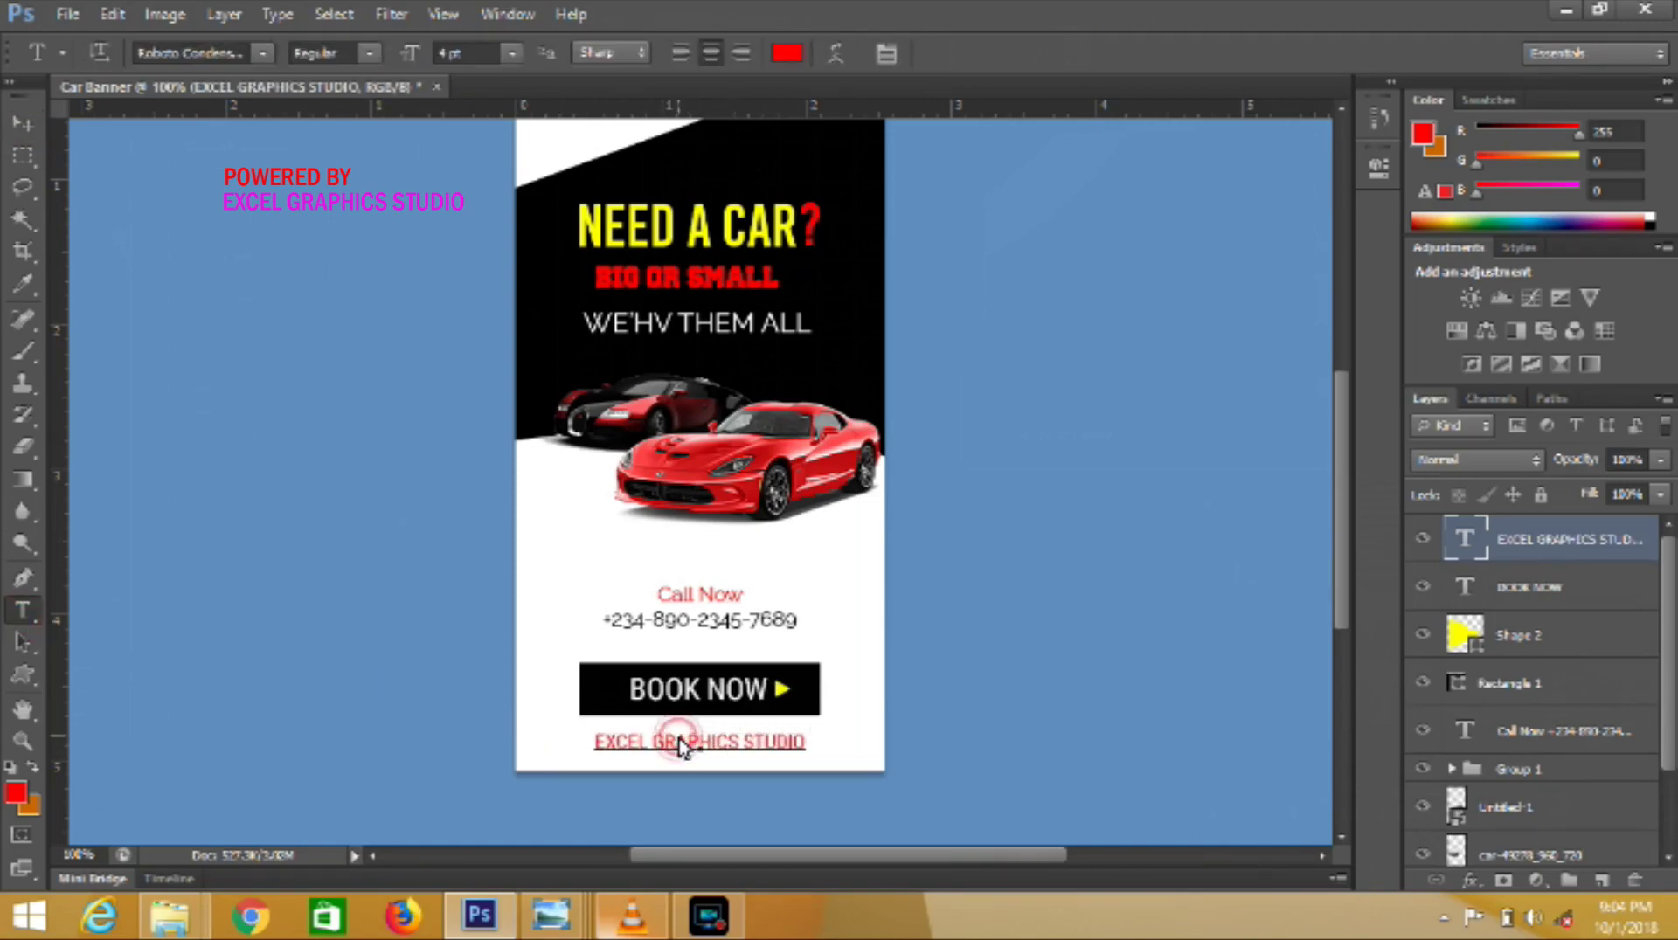
triple_click(681, 745)
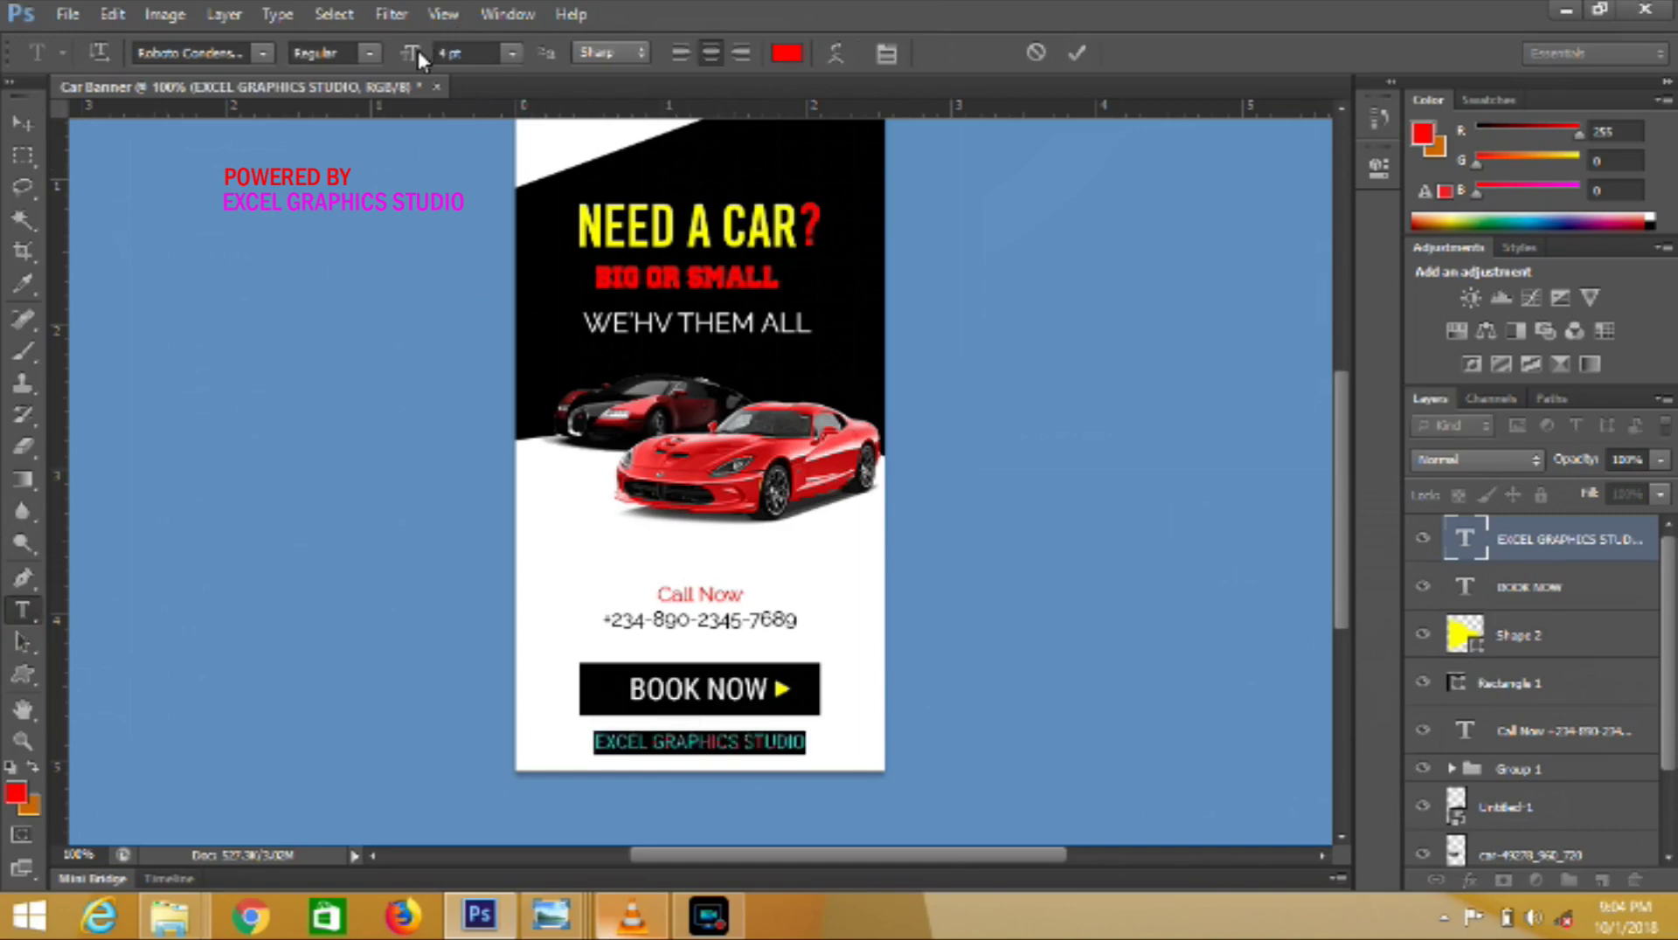
drag(416, 47, 416, 47)
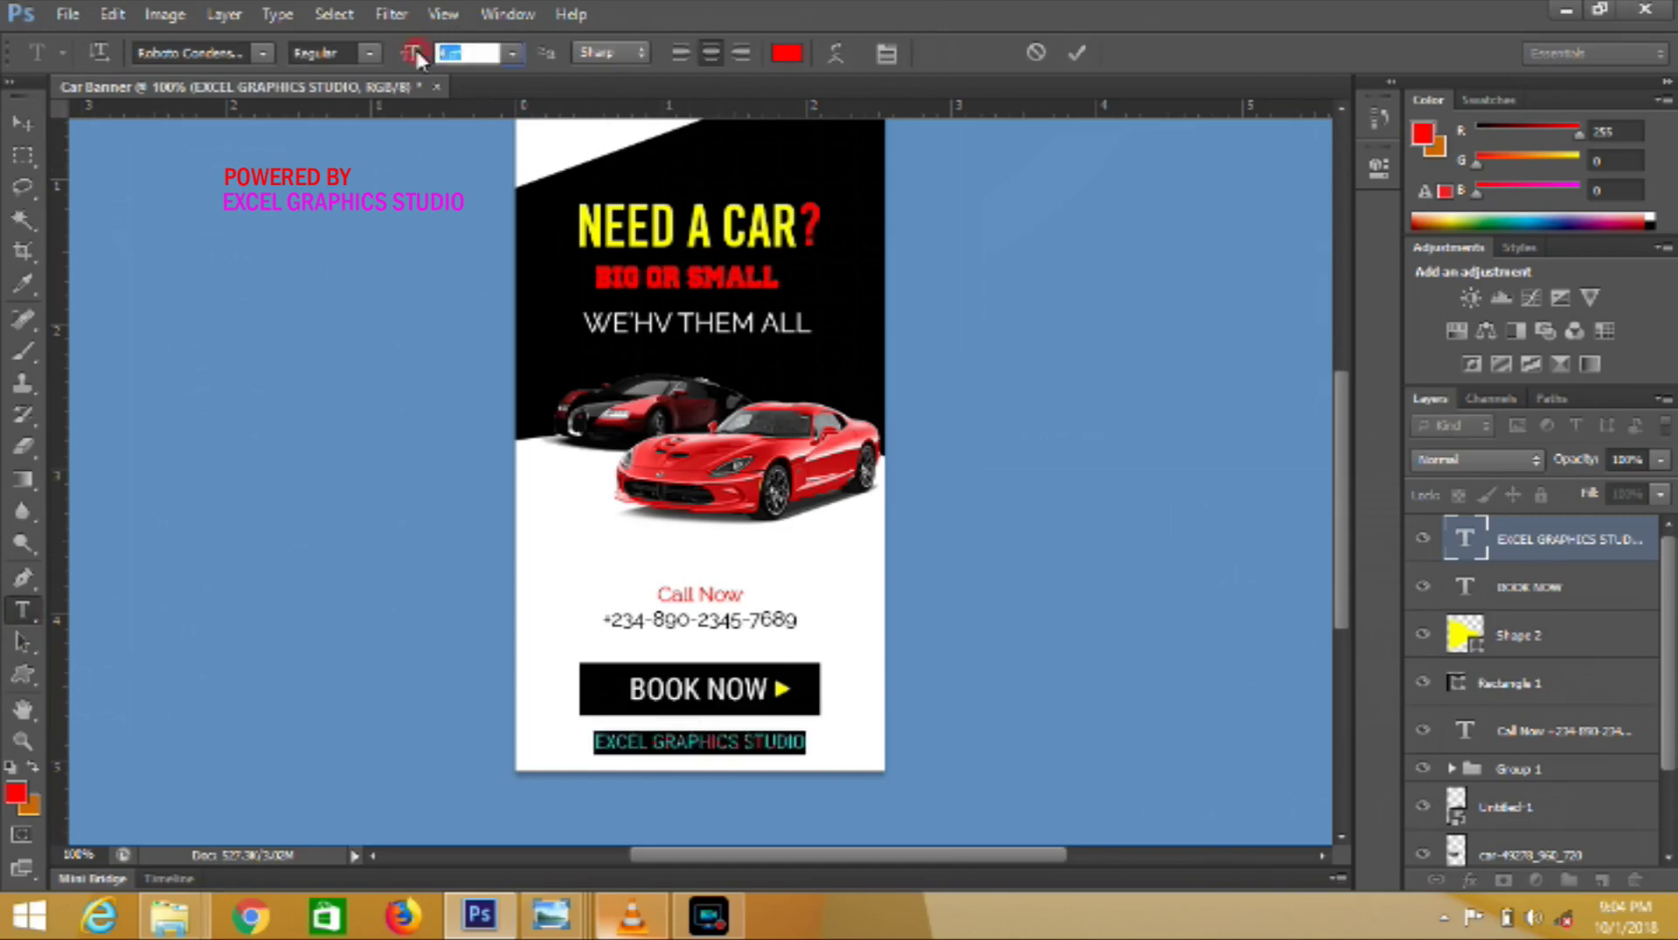
click(1071, 66)
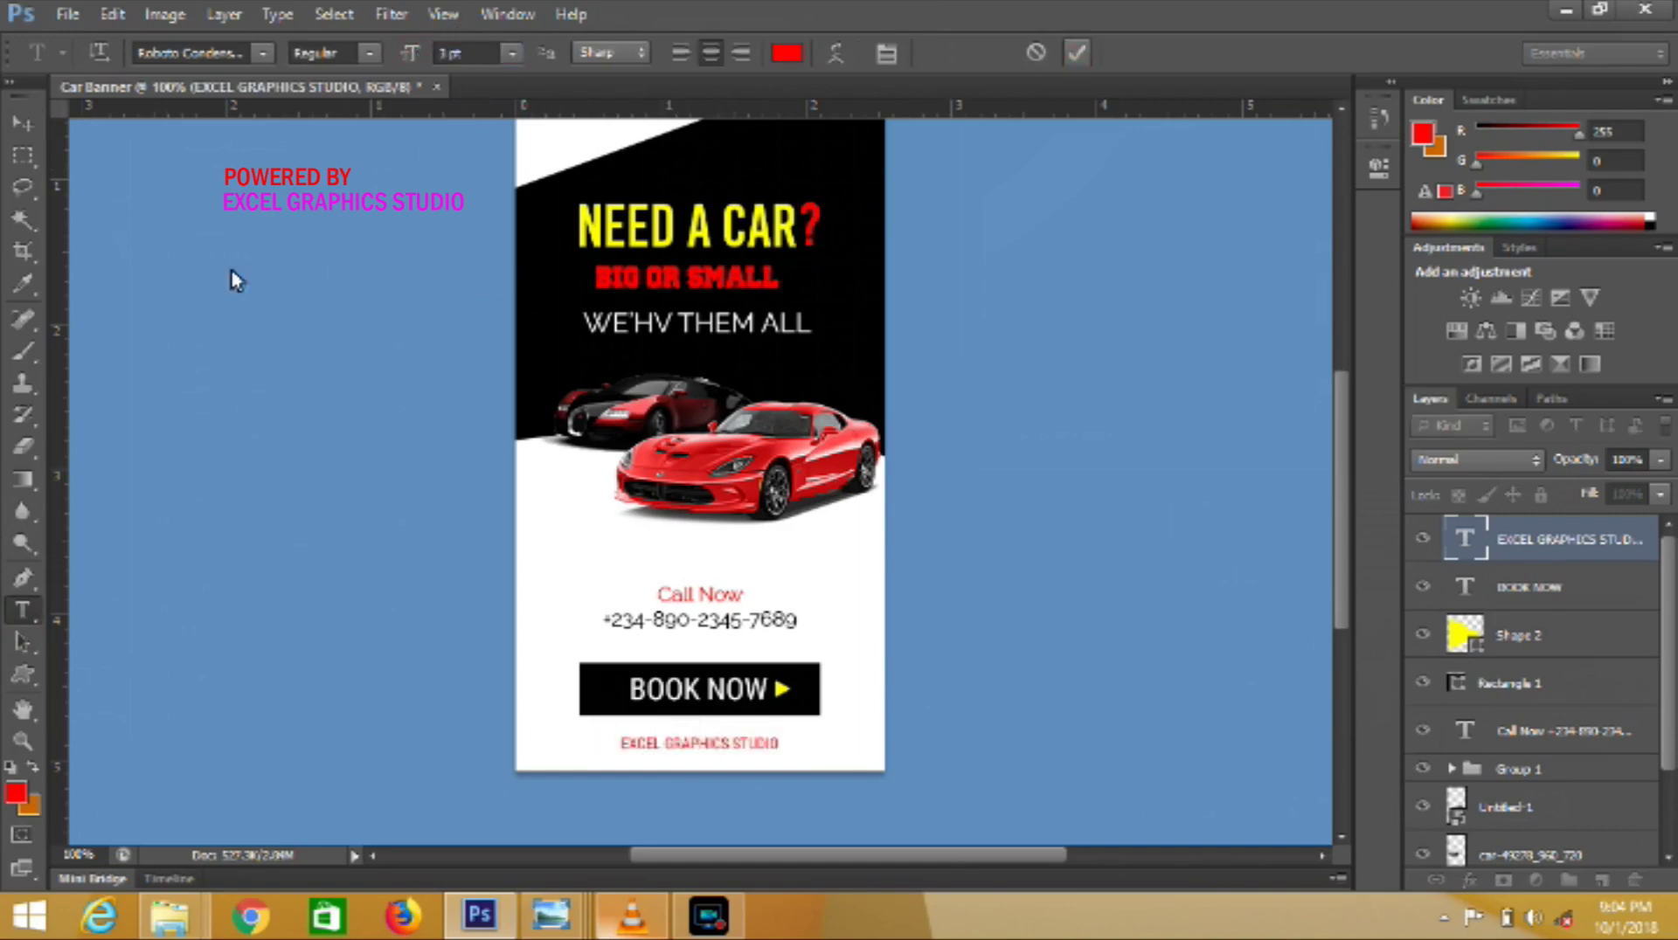
click(23, 125)
key(Up)
key(Up)
key(Up)
key(Up)
key(Up)
key(Up)
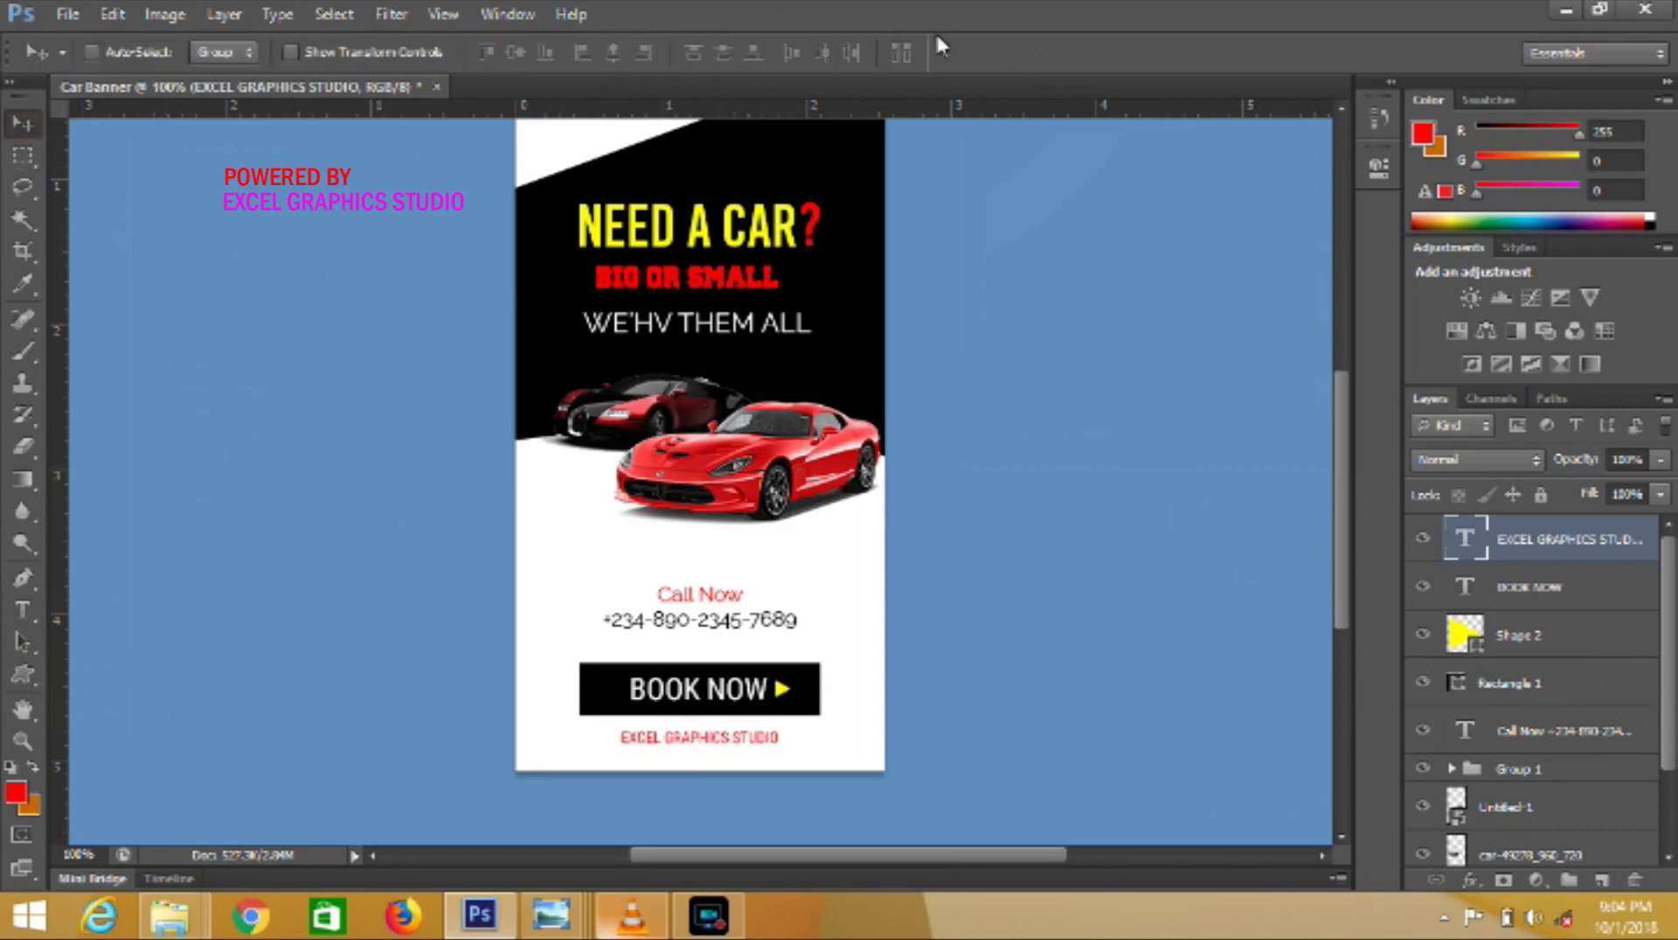
click(1343, 108)
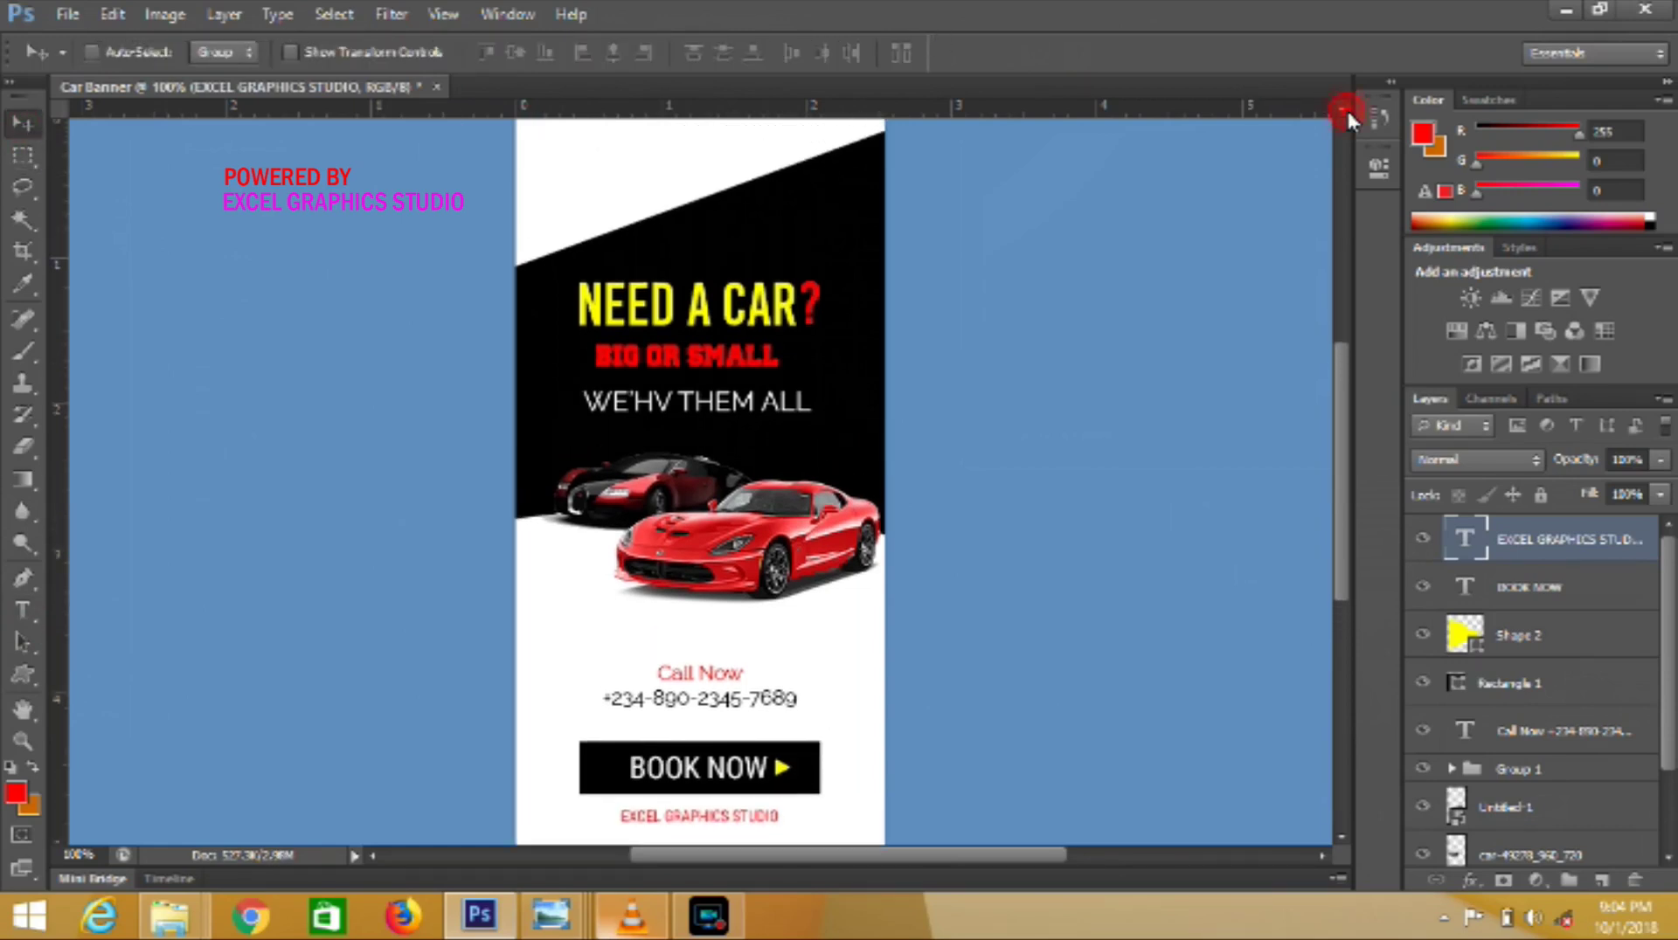
- Type LOGO at the banner's top-left and set its font to Bebas Neue
click(23, 610)
click(554, 253)
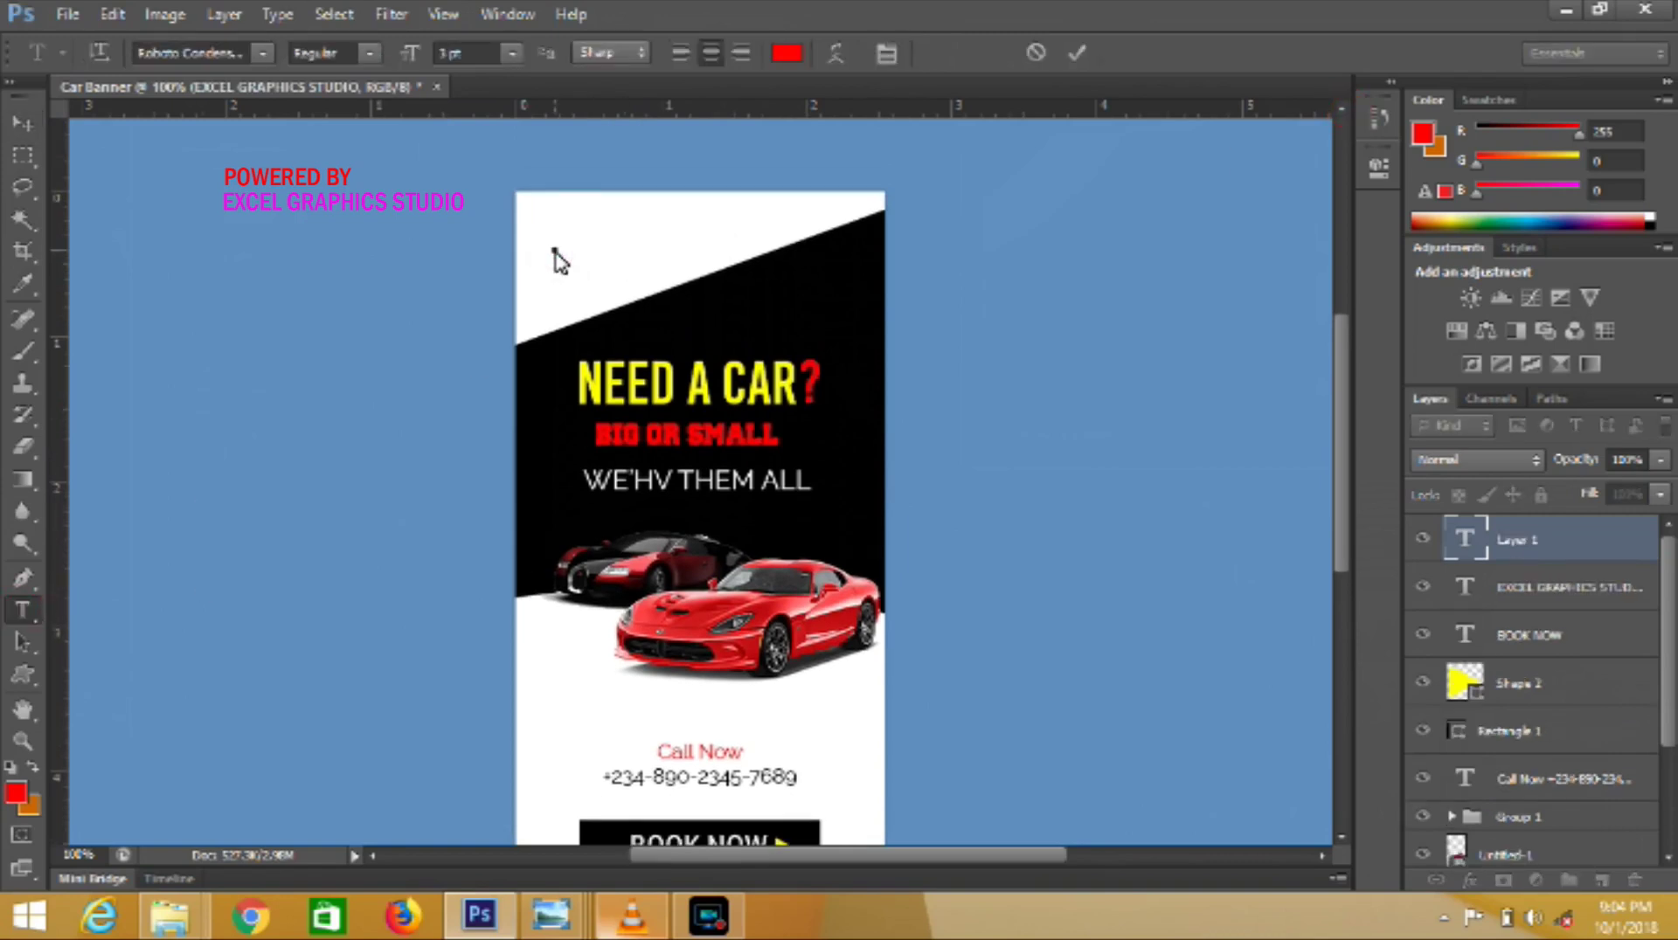
text(LOGO)
key(ctrl+a)
click(262, 53)
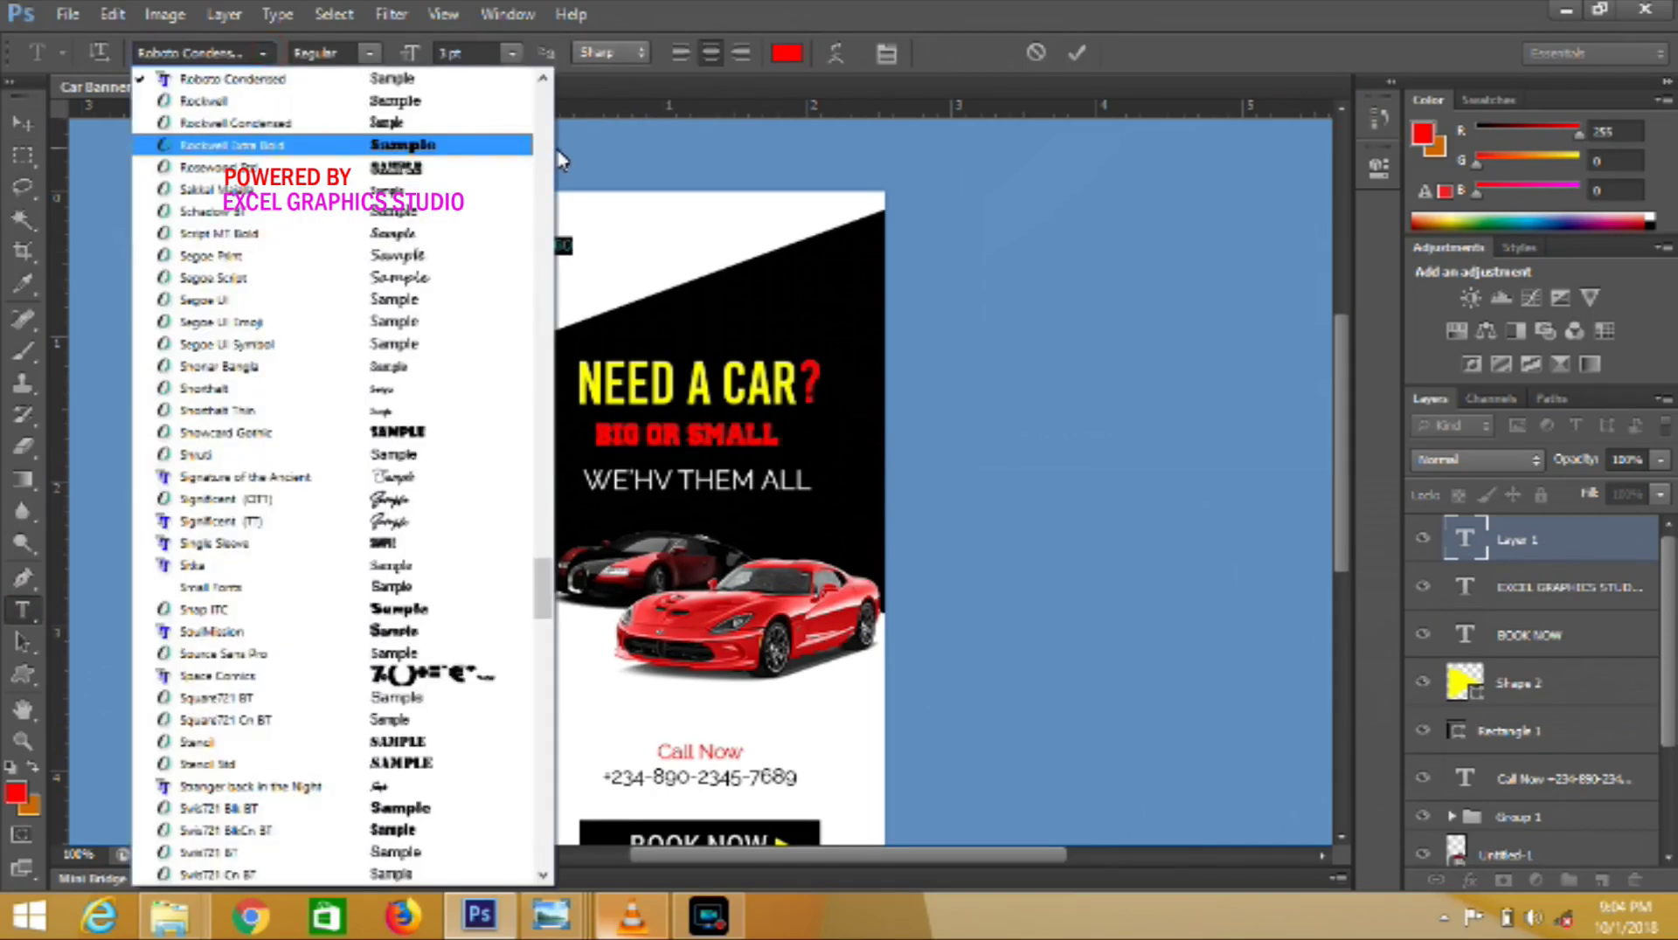
click(547, 149)
drag(548, 148, 548, 149)
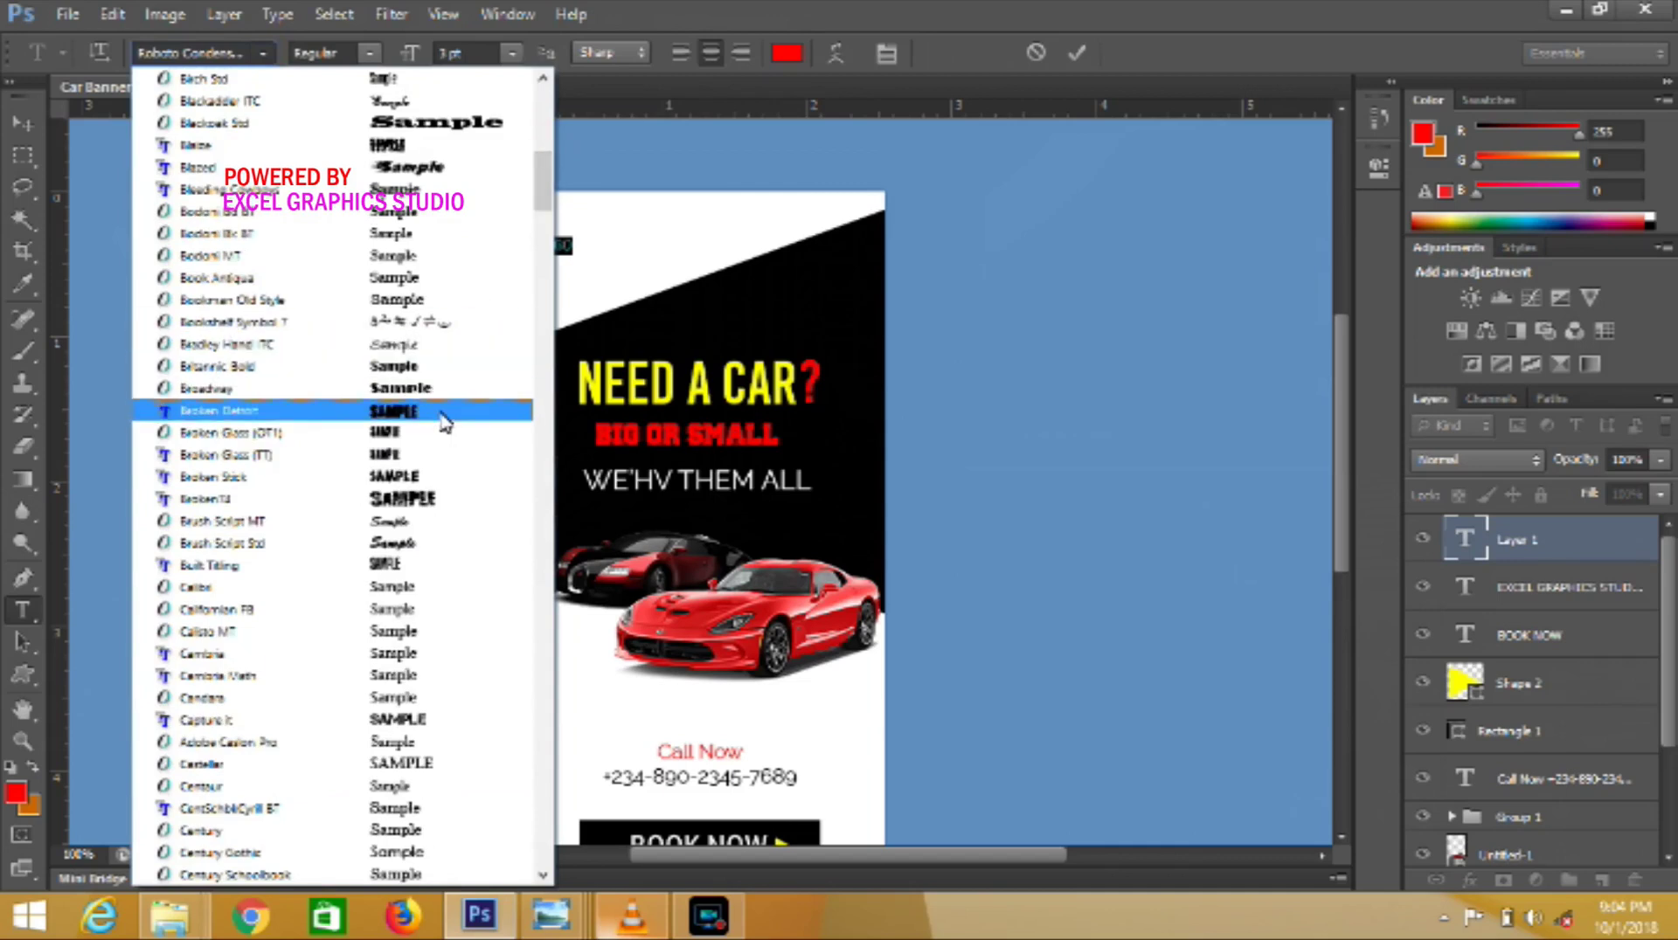
click(543, 131)
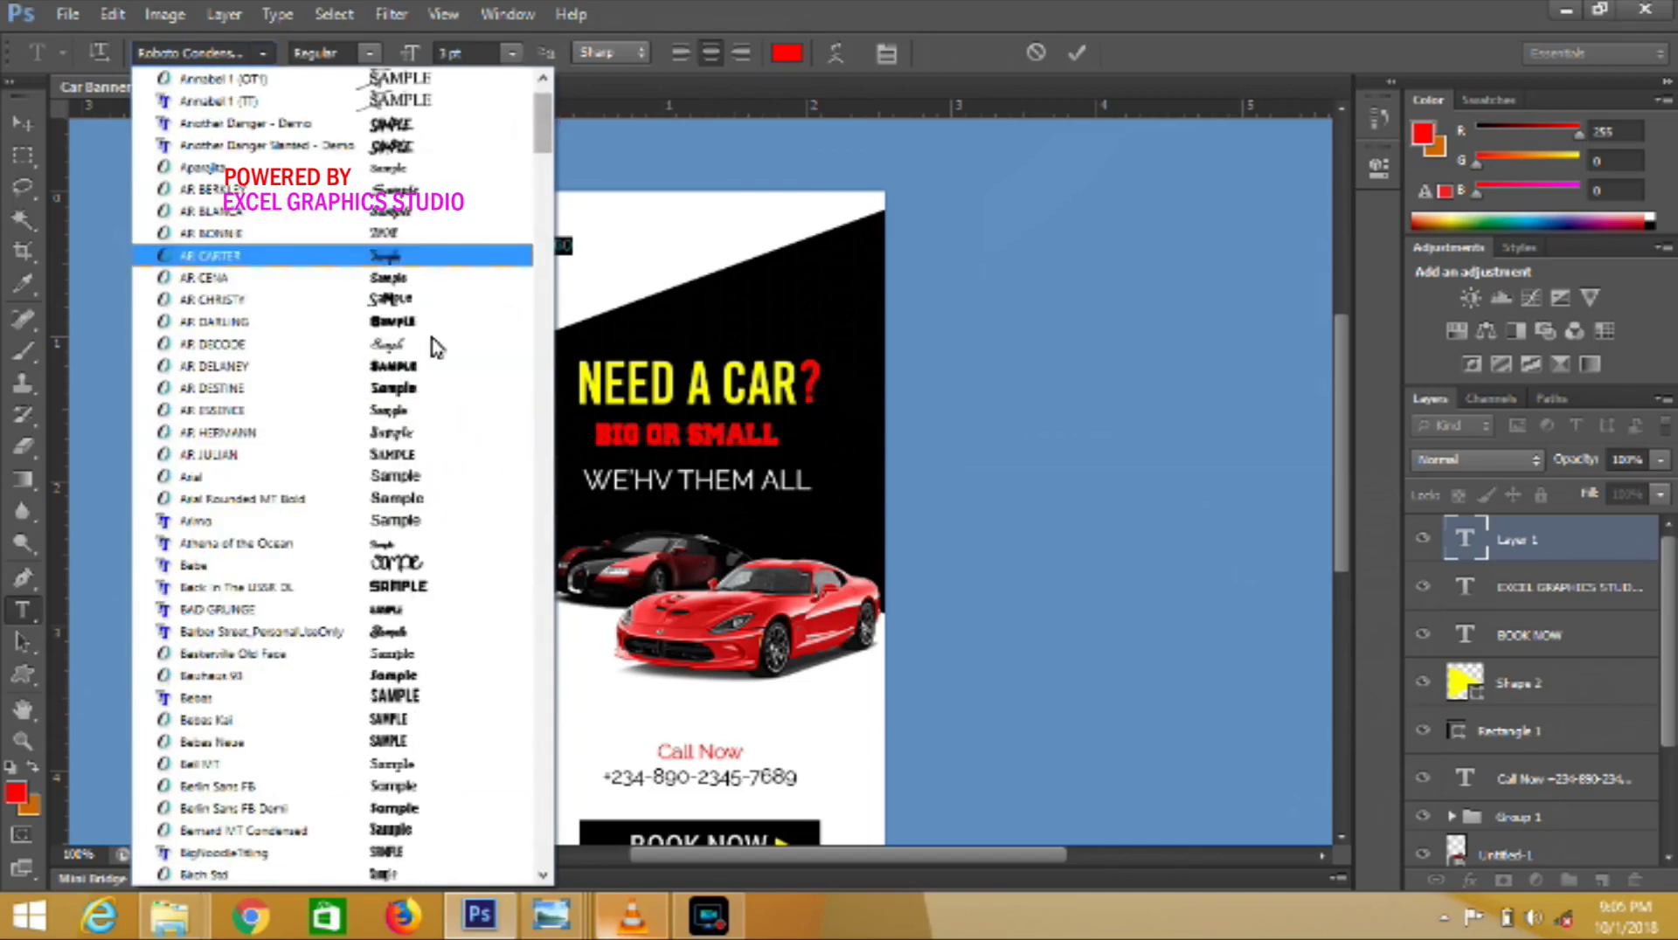
click(423, 742)
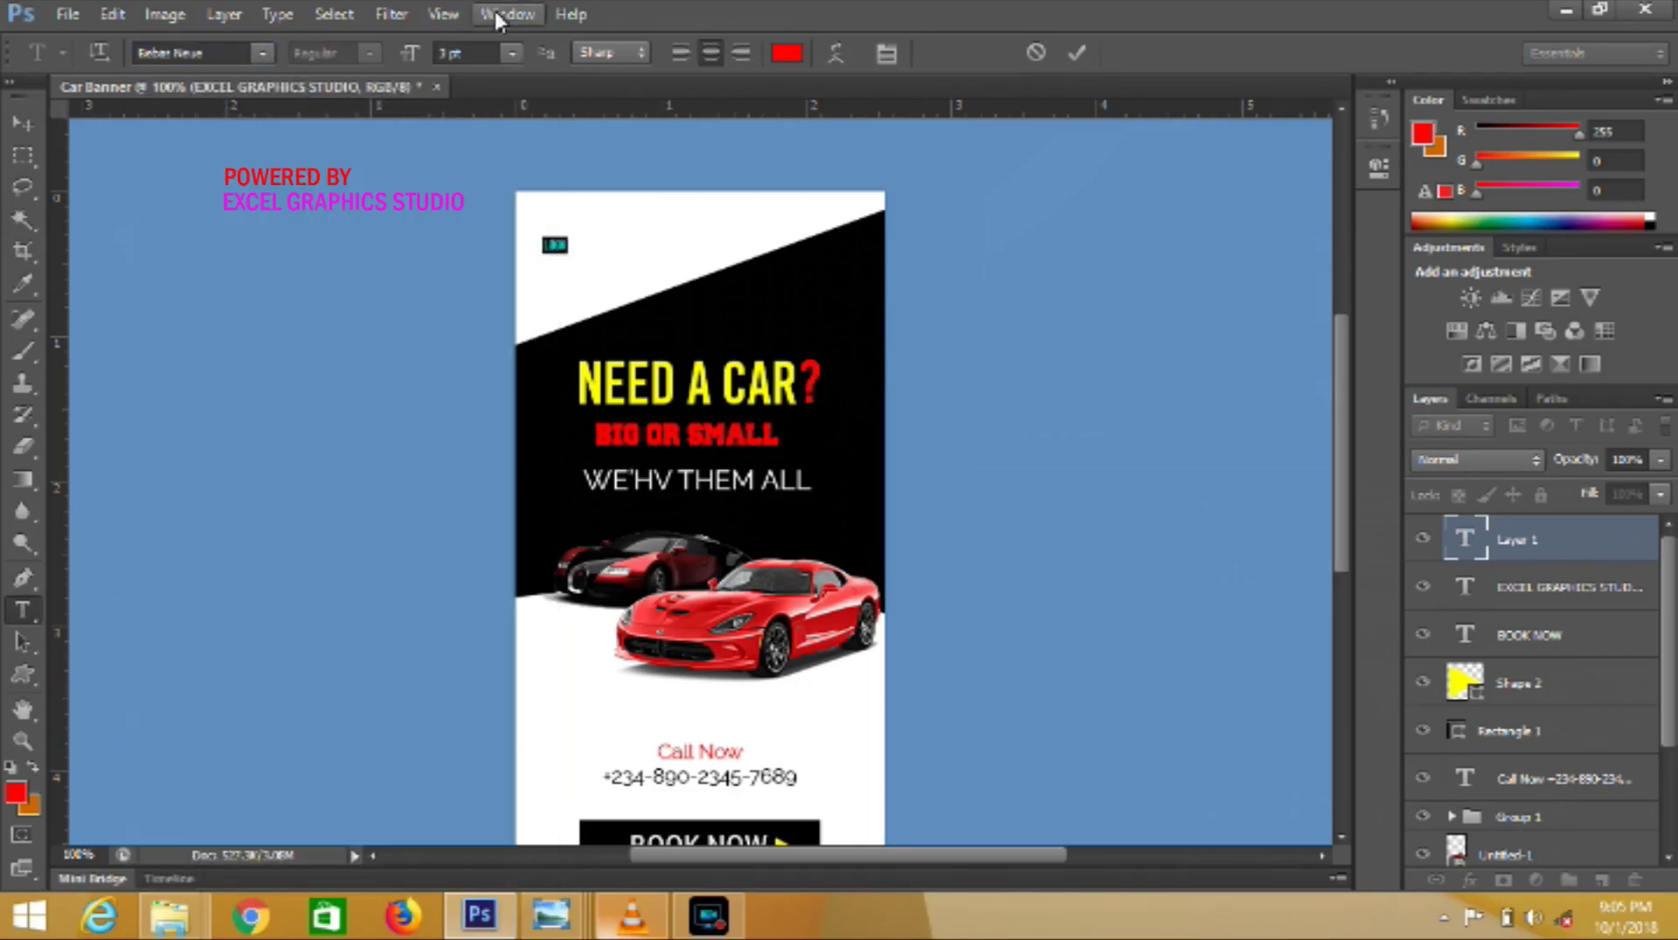
- Size LOGO to 11 pt, commit, and nudge it slightly right
drag(414, 57, 411, 58)
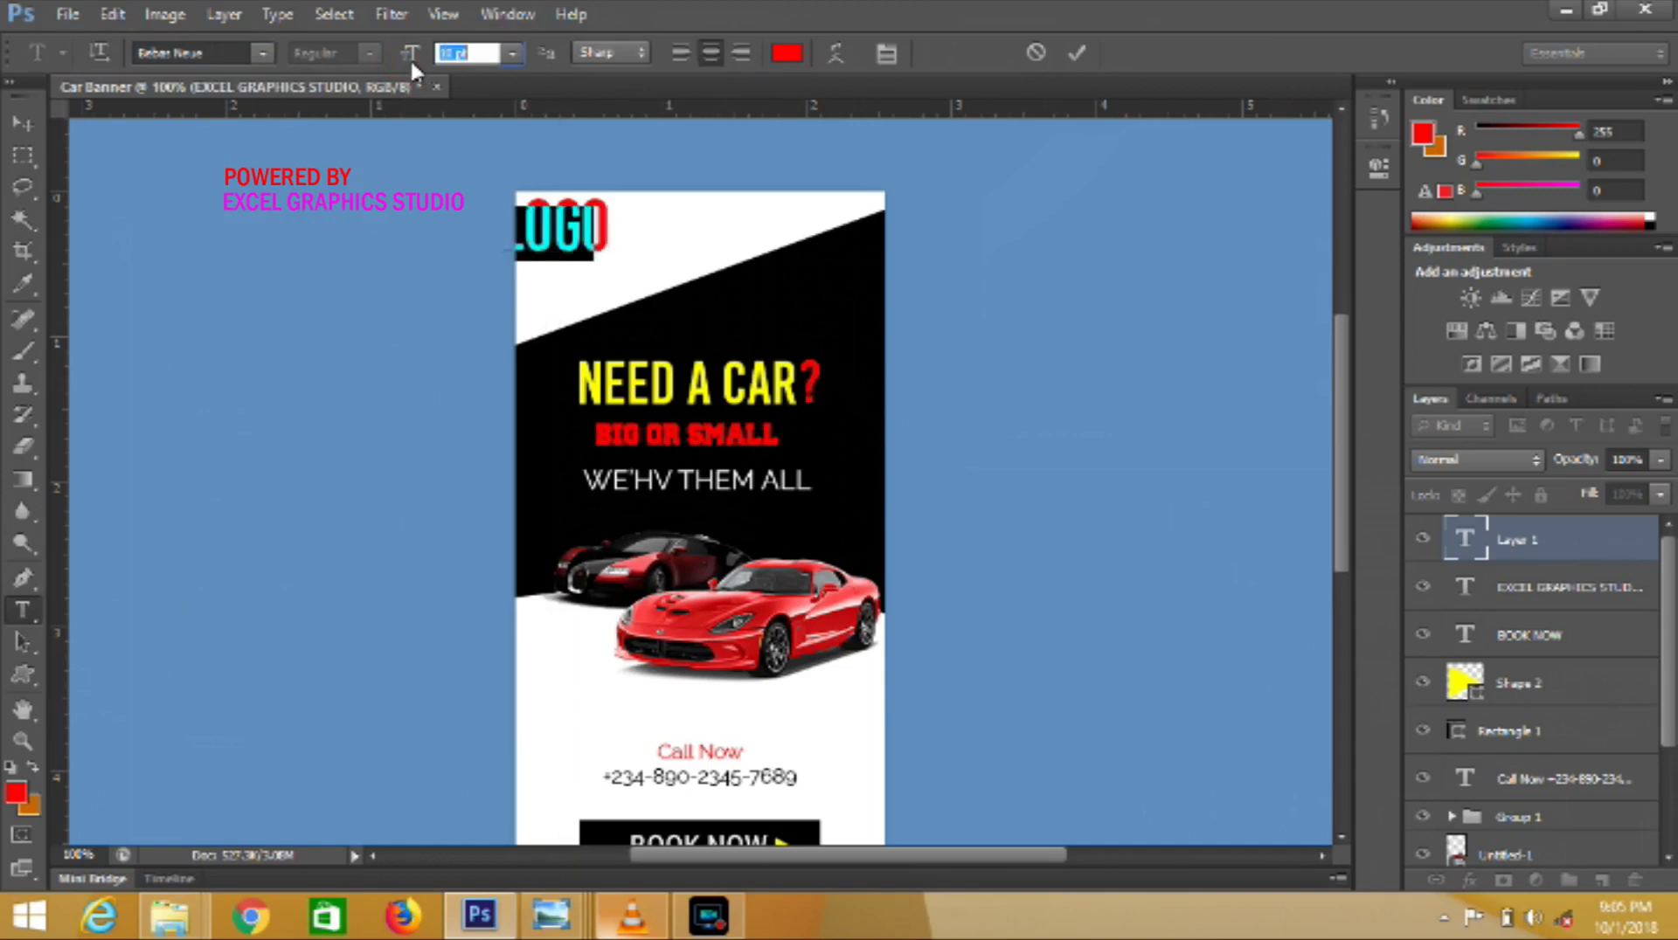
key(Up)
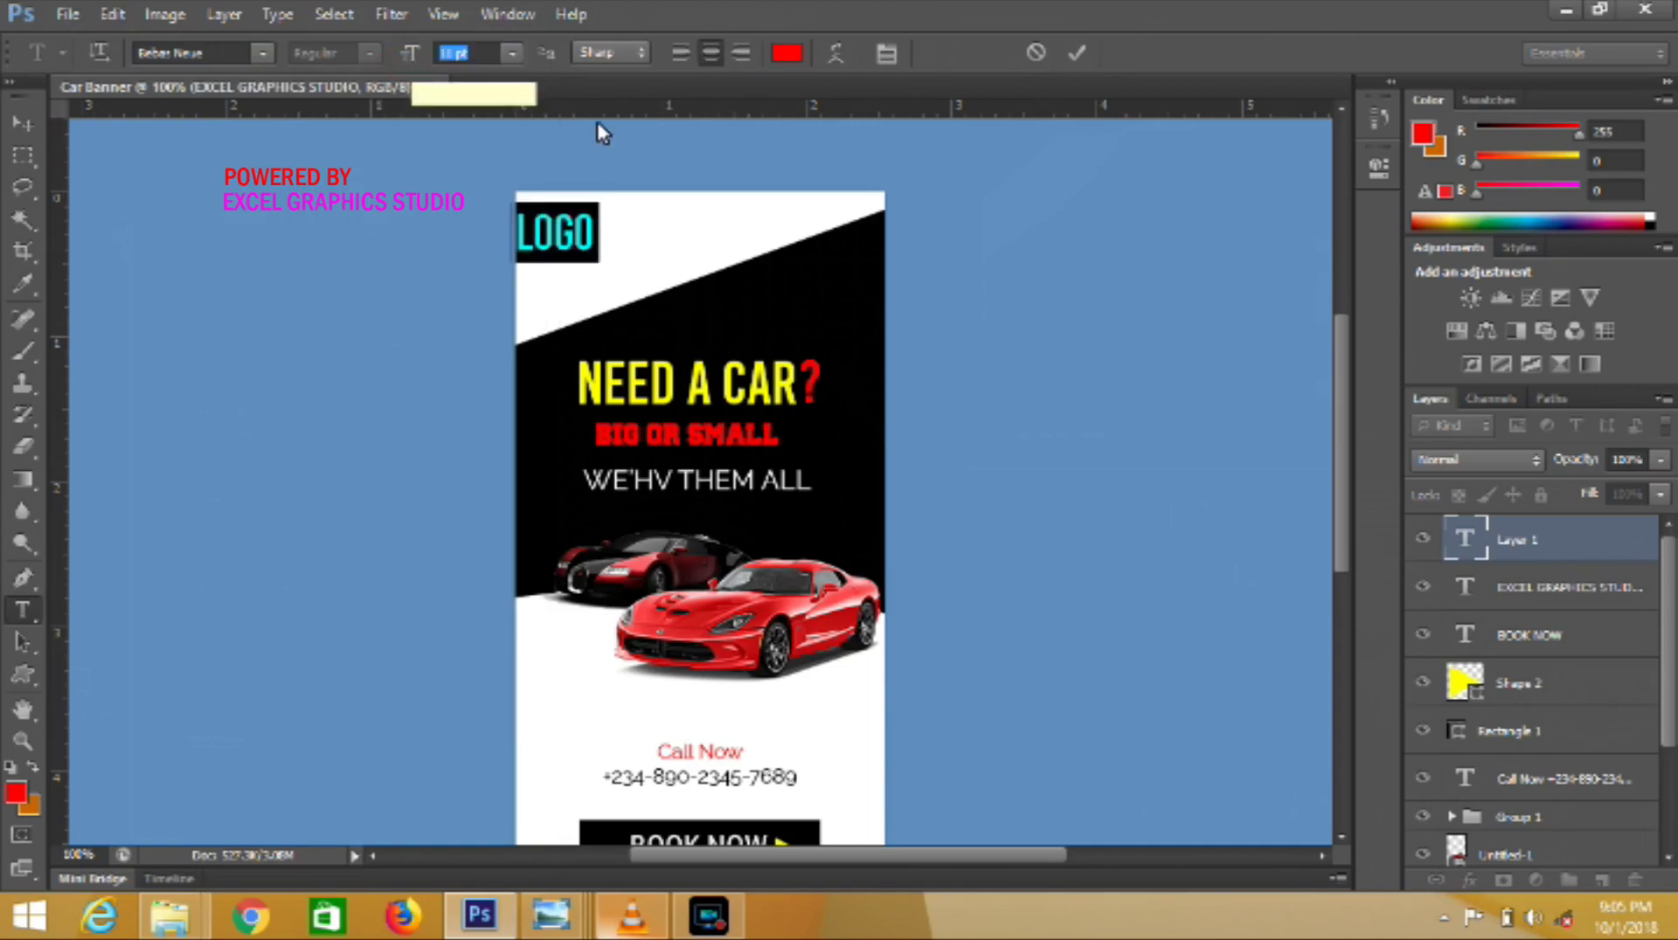
click(1078, 54)
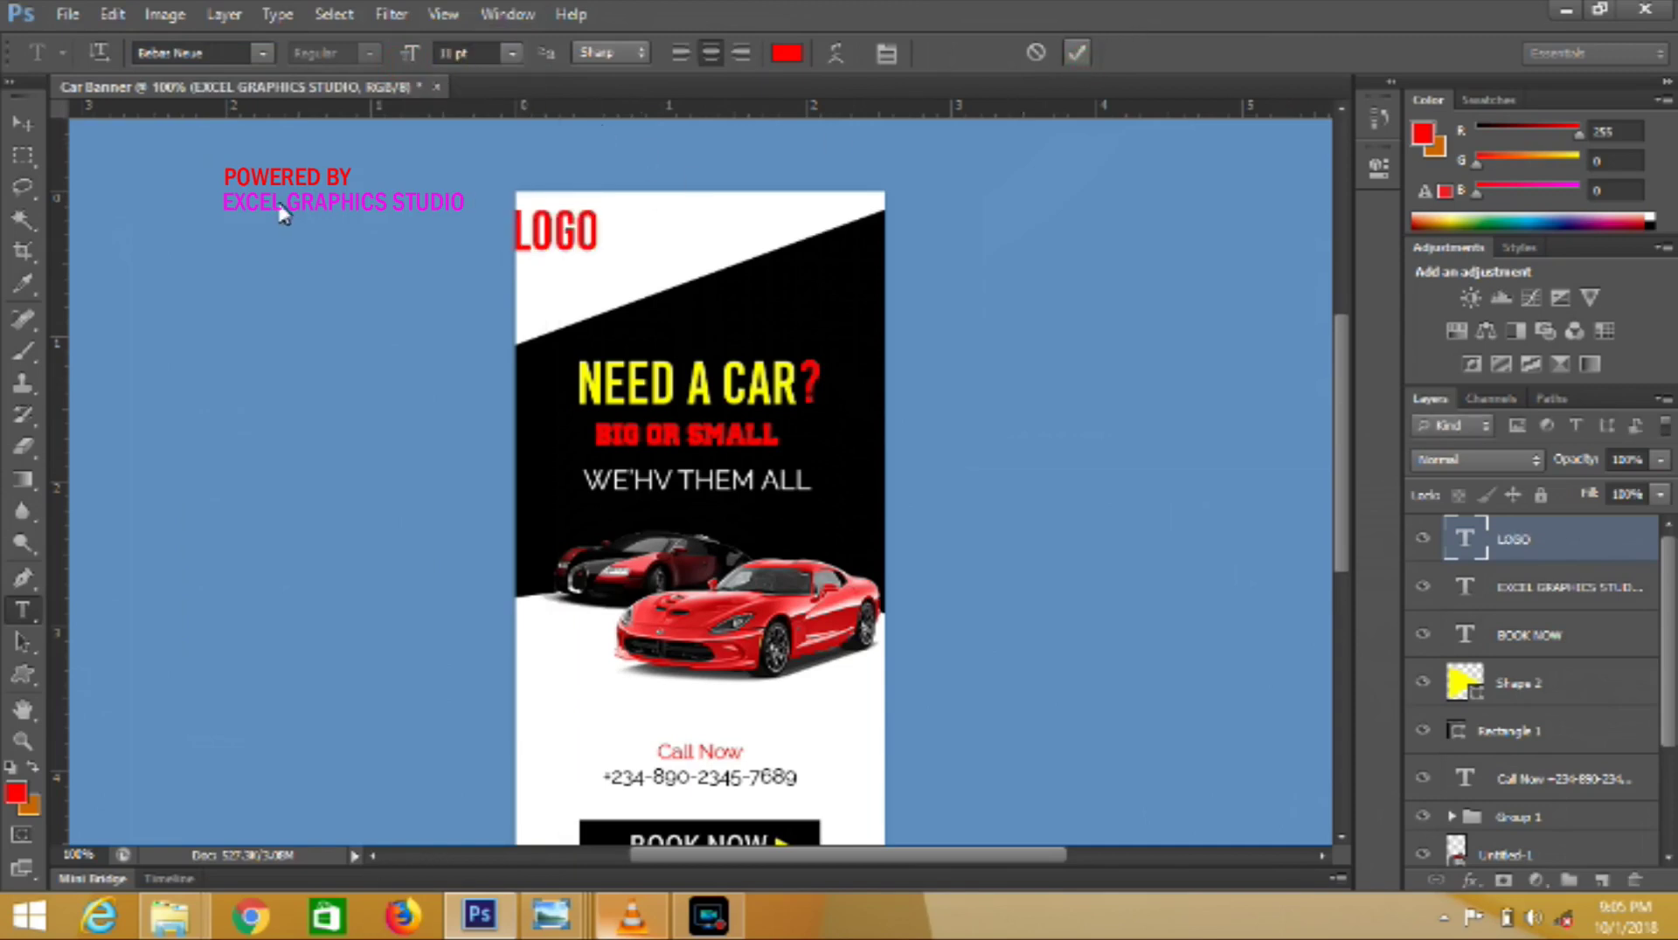
click(22, 124)
key(Right)
key(Right)
key(Right)
key(Right)
key(Right)
key(Right)
key(Right)
key(Right)
key(Right)
key(Right)
key(Right)
key(Right)
key(Right)
key(Right)
key(Right)
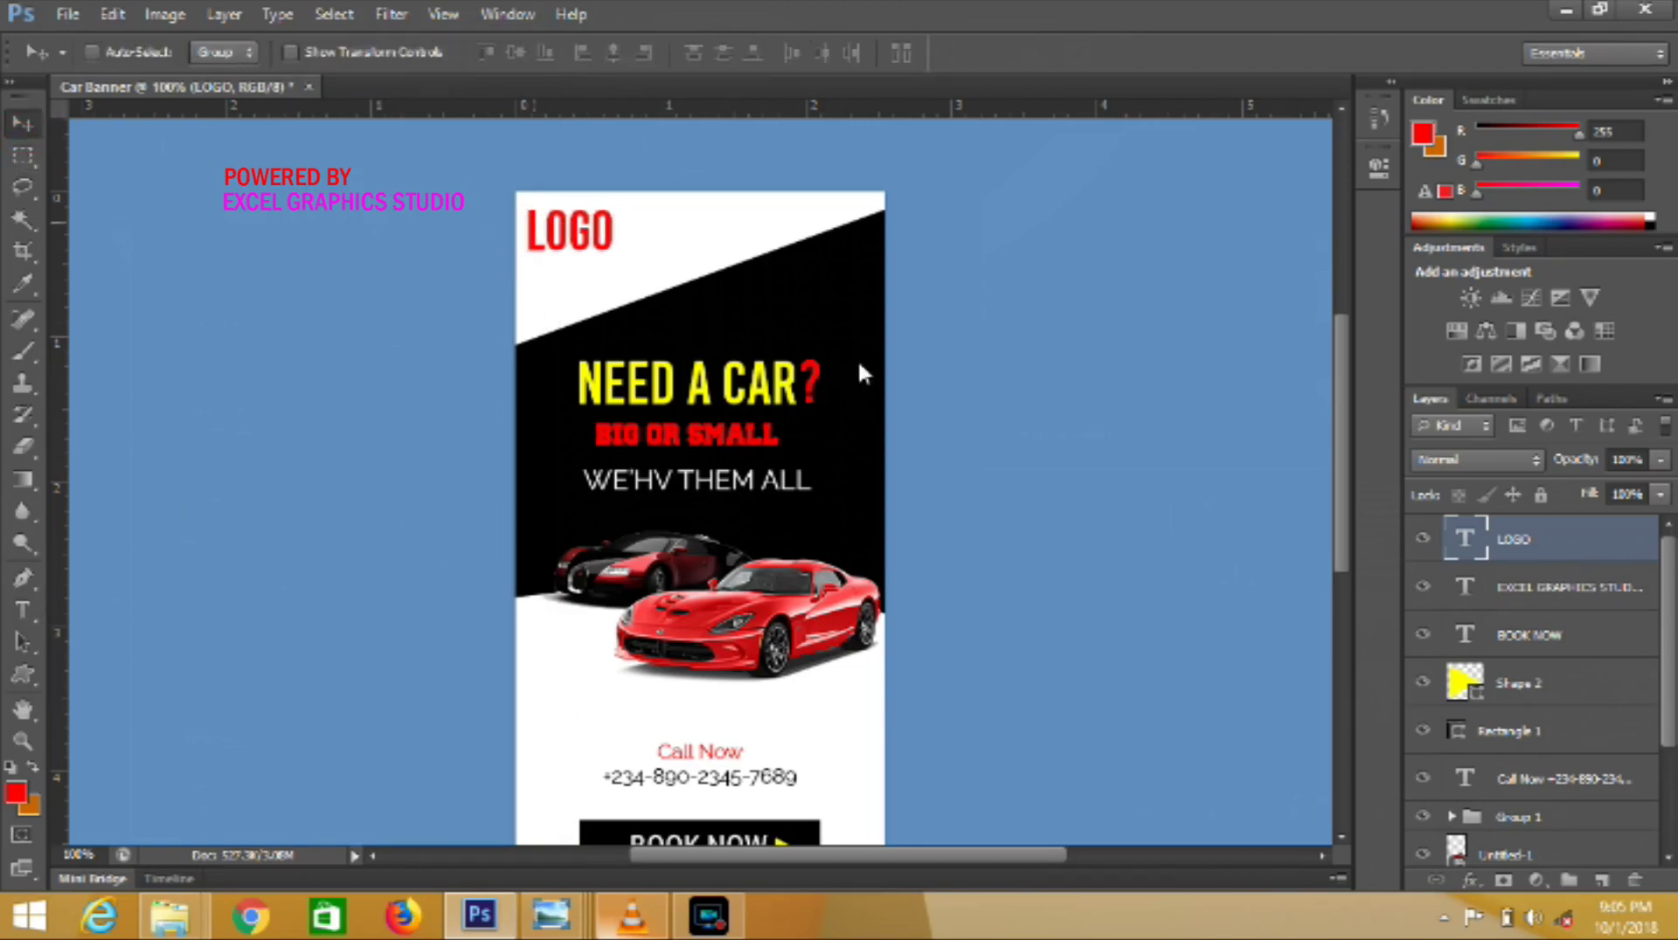
- Draw a black-filled slanted shape over the top-left corner with the Pen tool
click(23, 578)
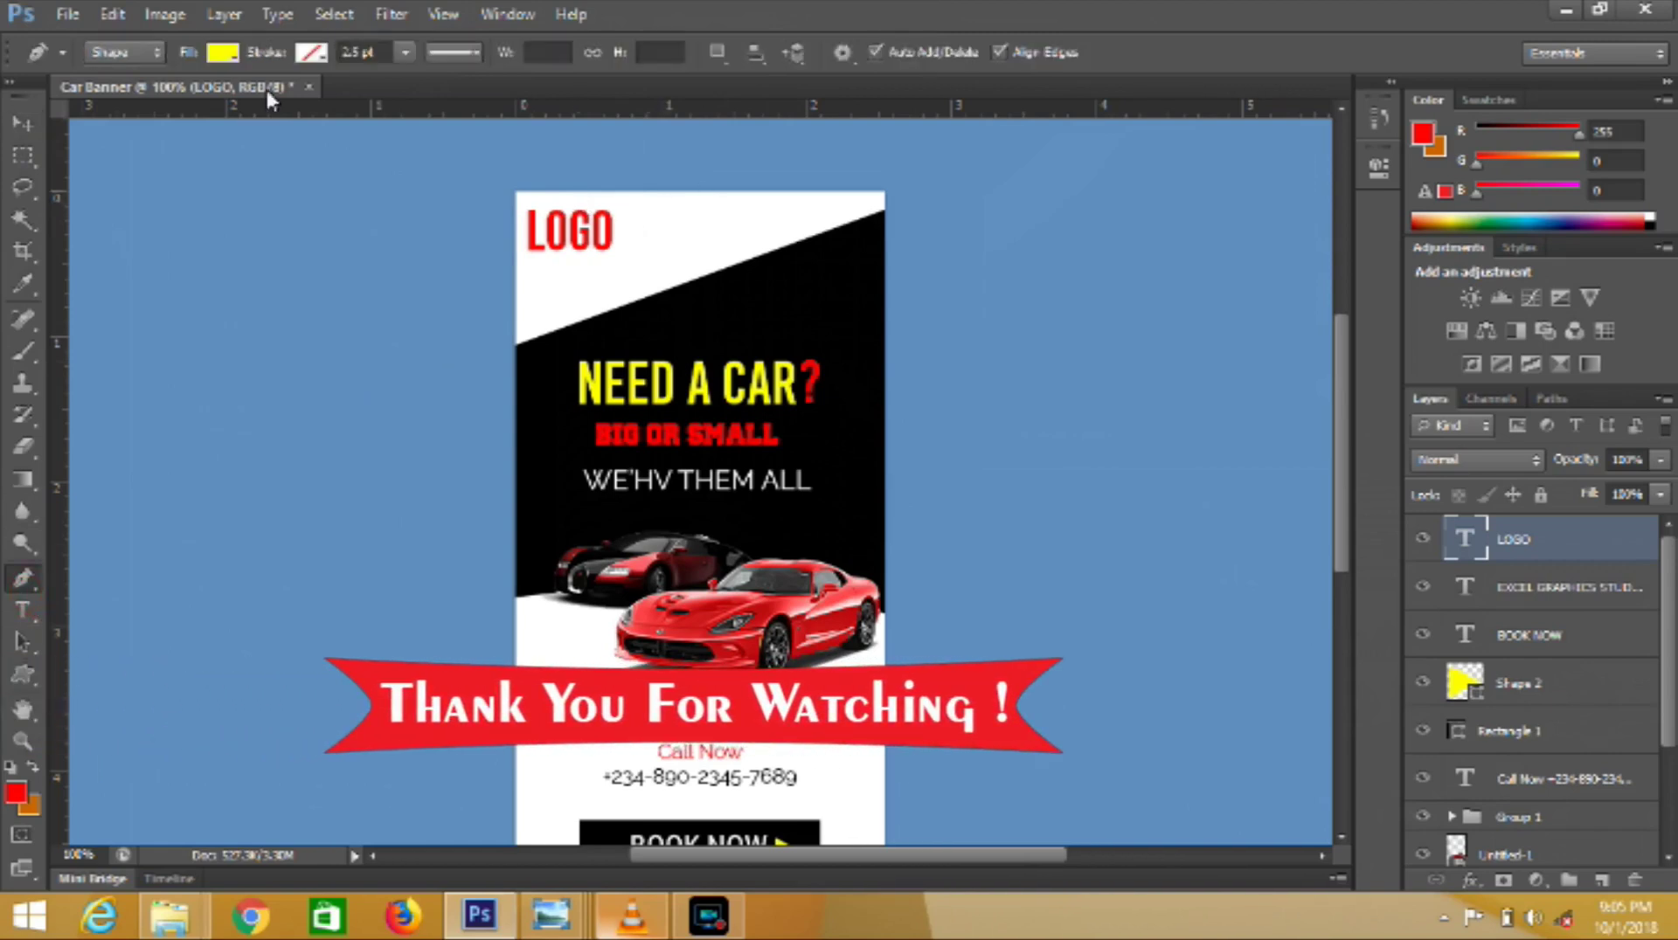
click(225, 58)
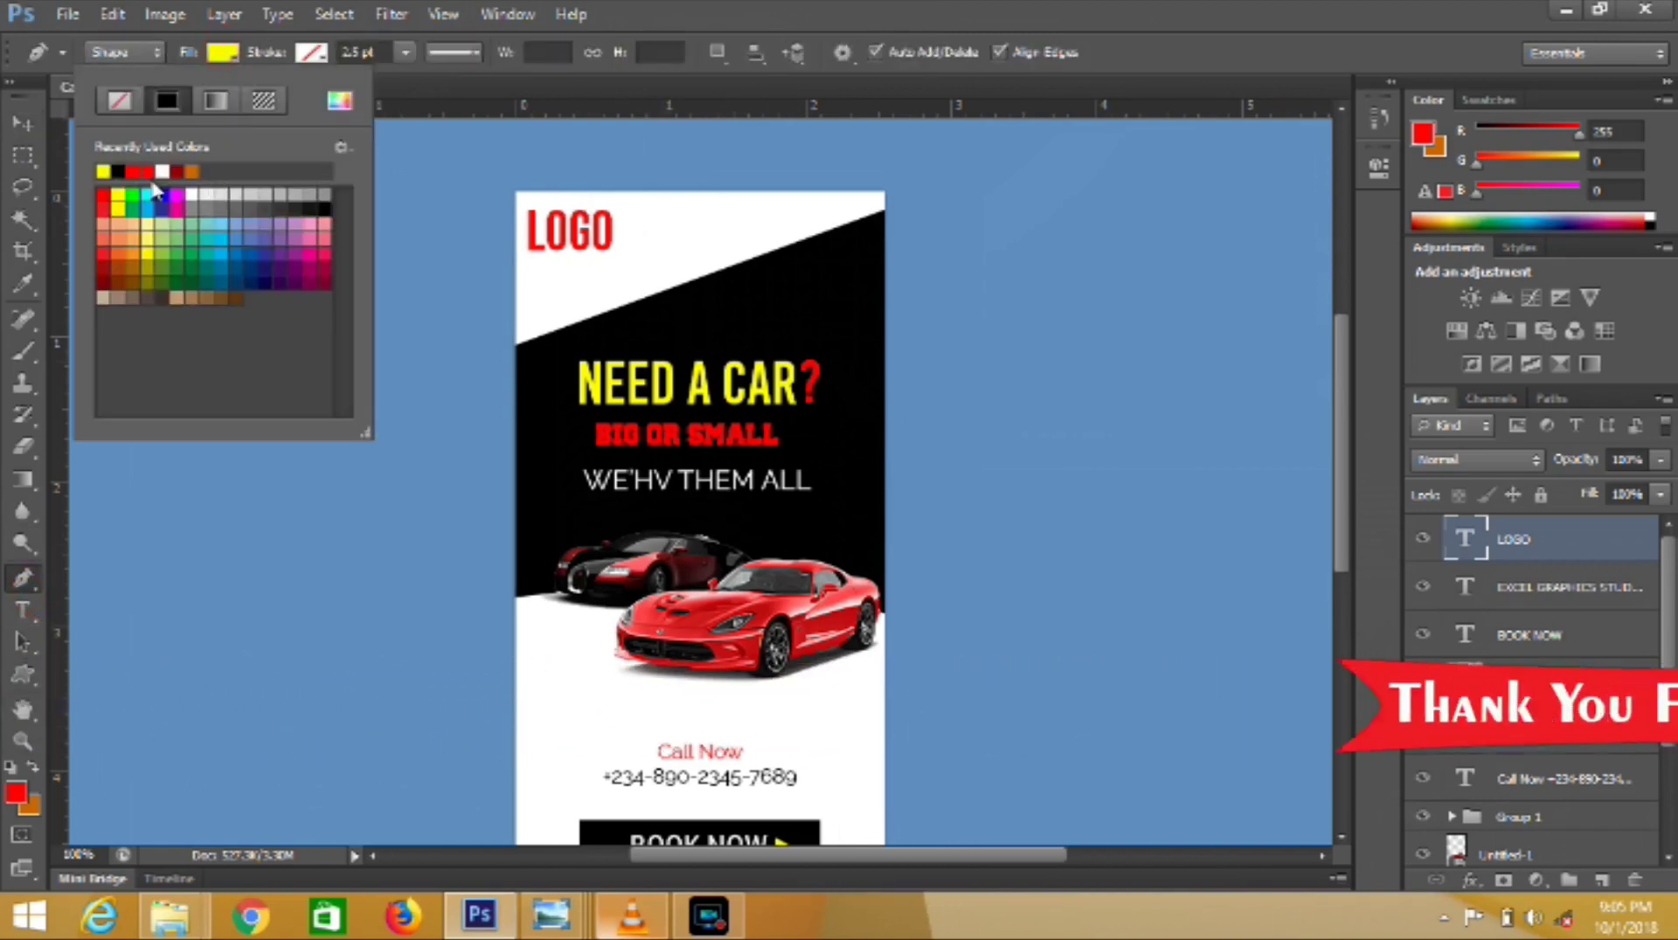
click(102, 172)
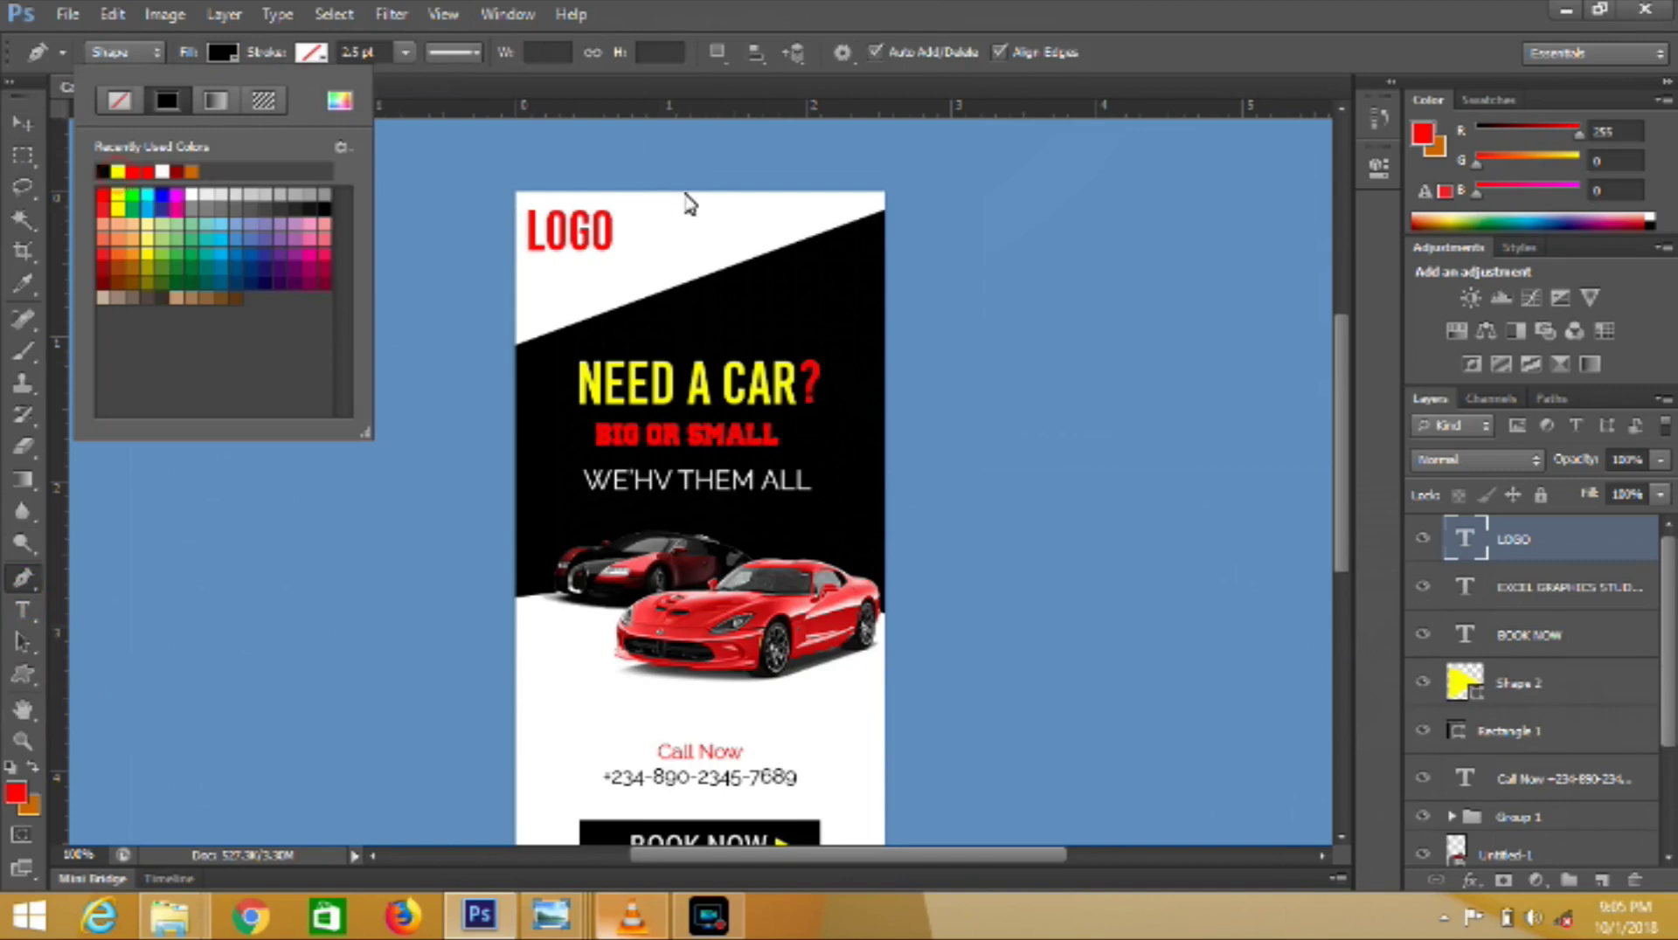
click(640, 194)
click(542, 299)
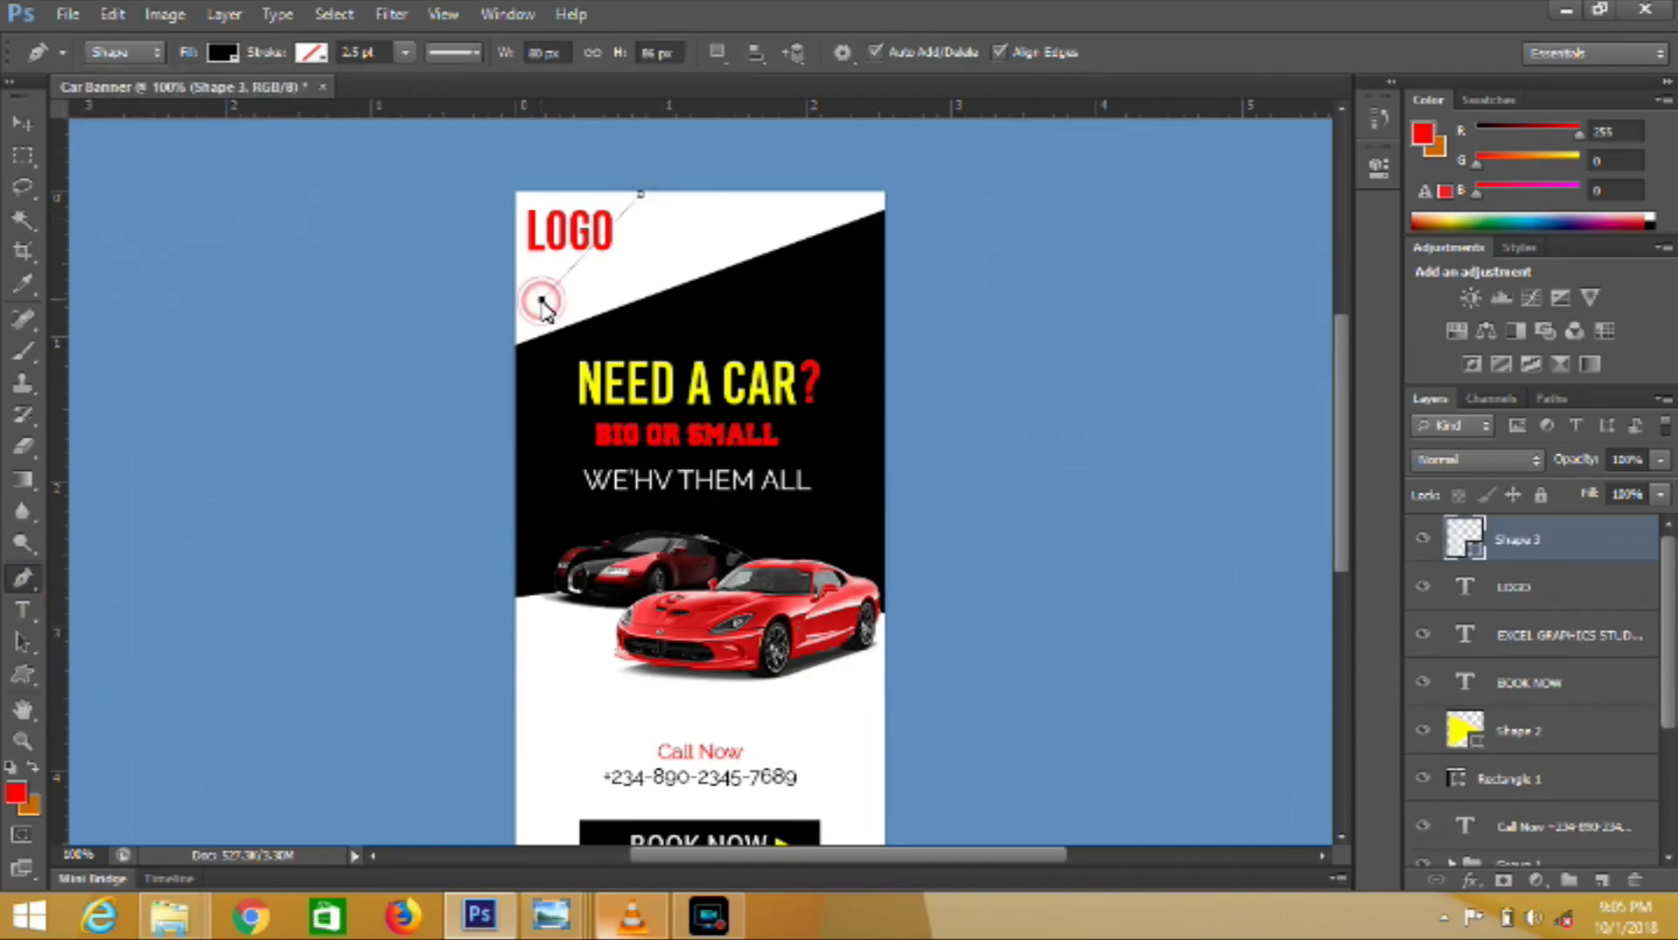
click(437, 280)
click(512, 174)
click(641, 193)
key(Return)
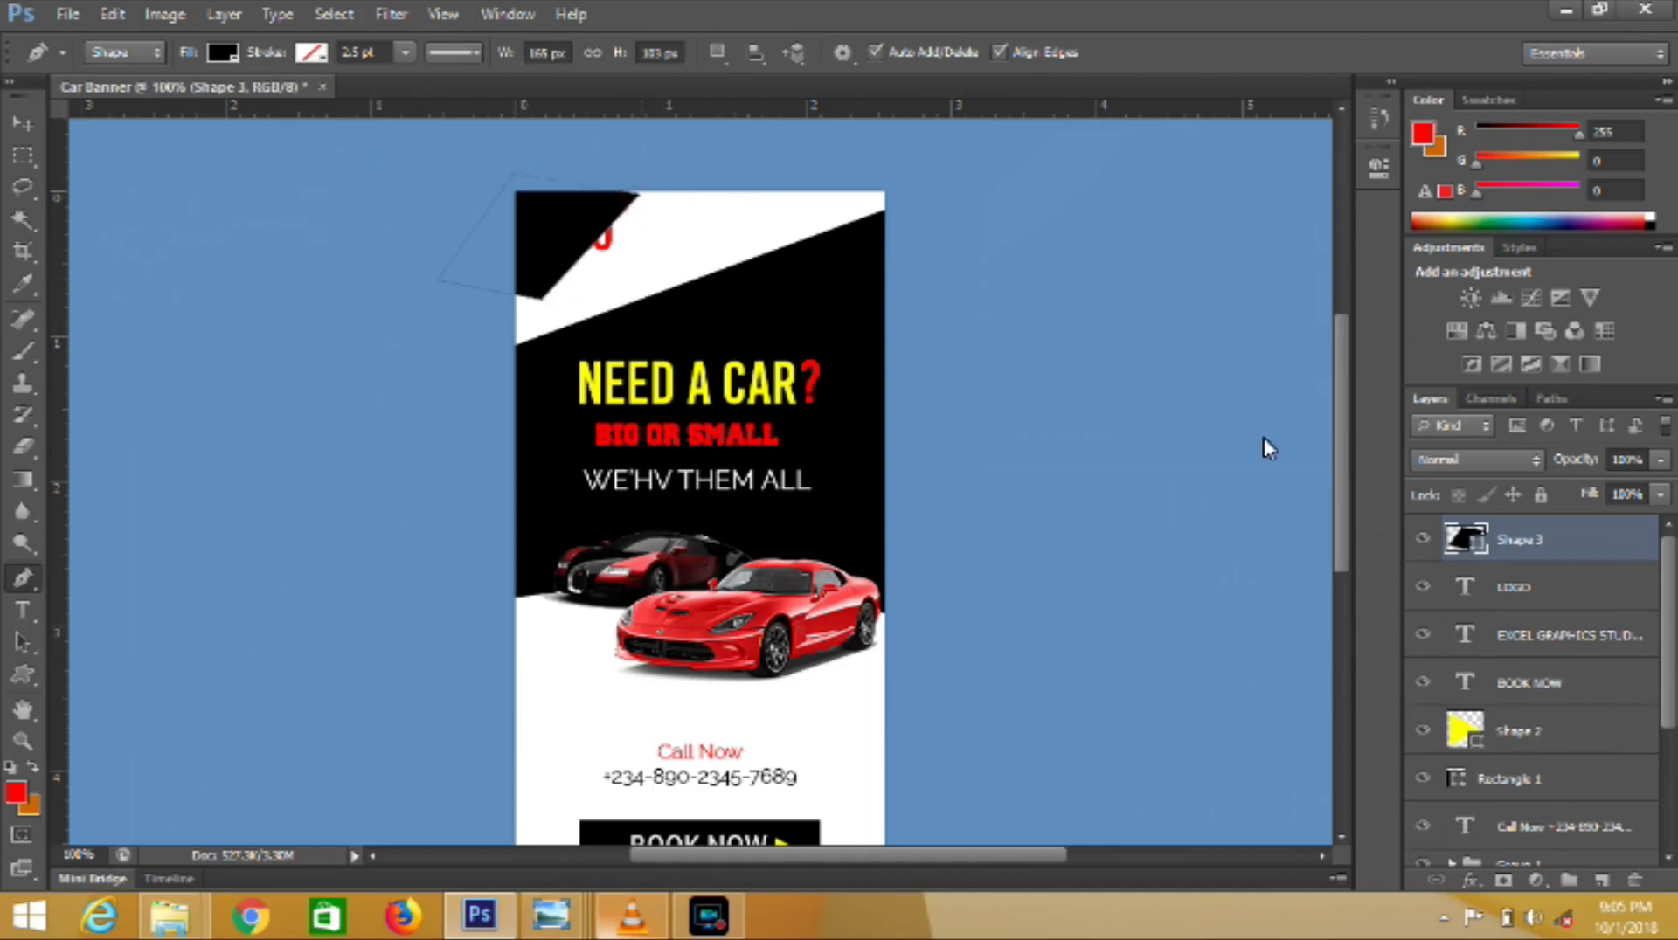
- Stack the LOGO layer above Shape 3 and select Shape 3
drag(1561, 587, 1552, 531)
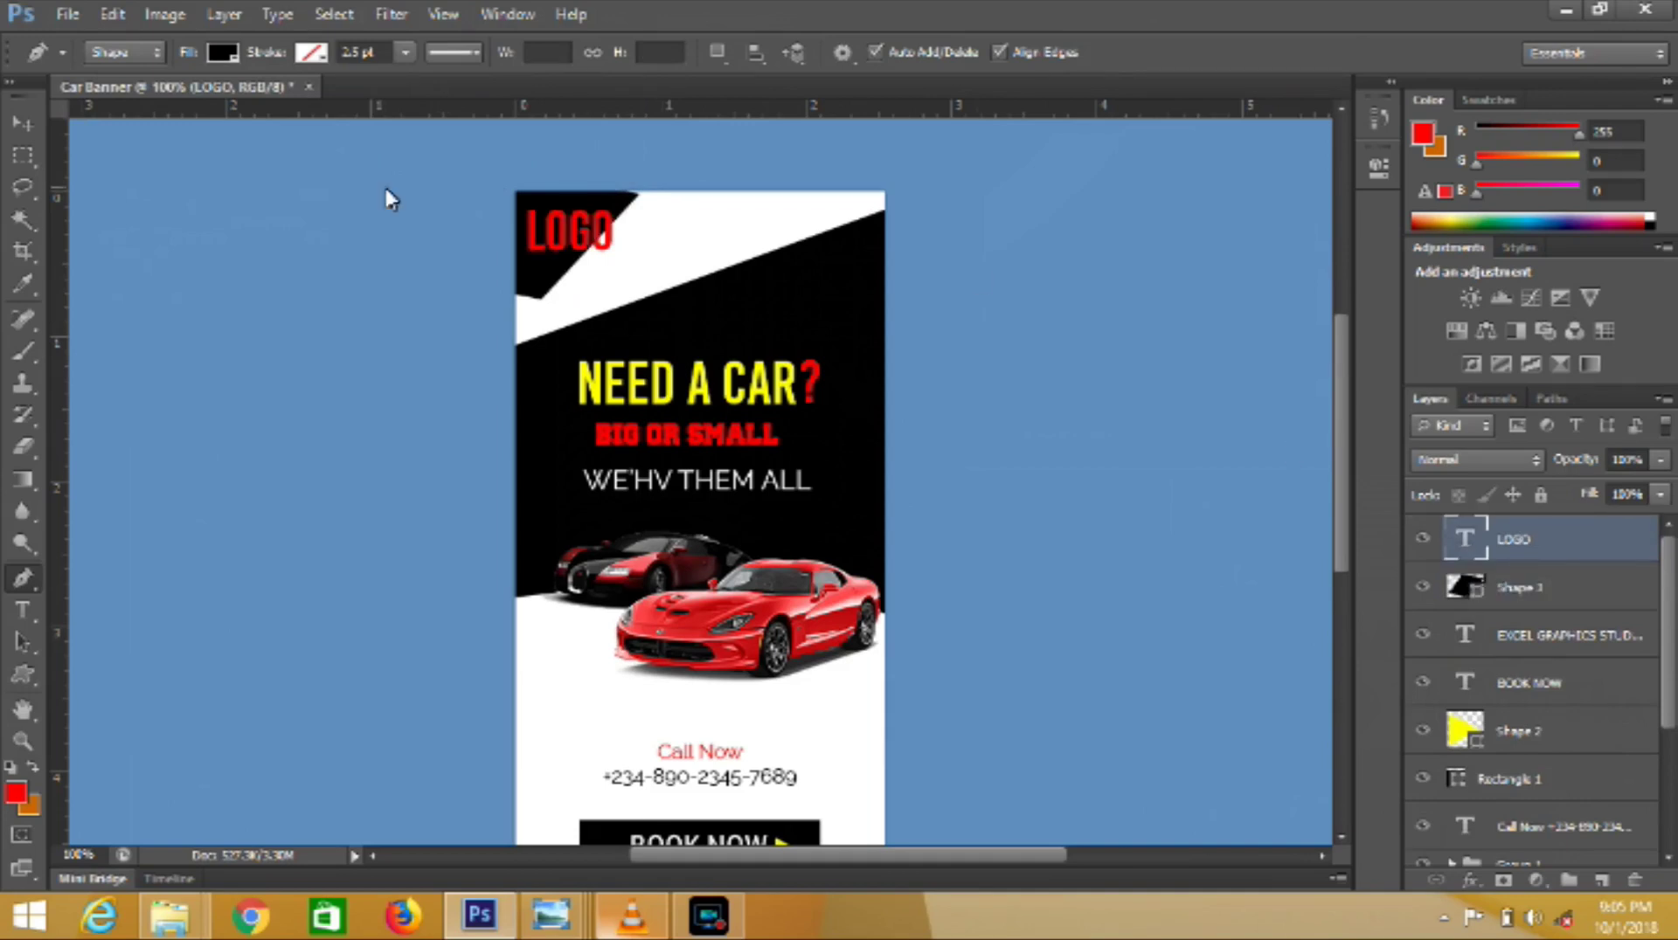
click(37, 125)
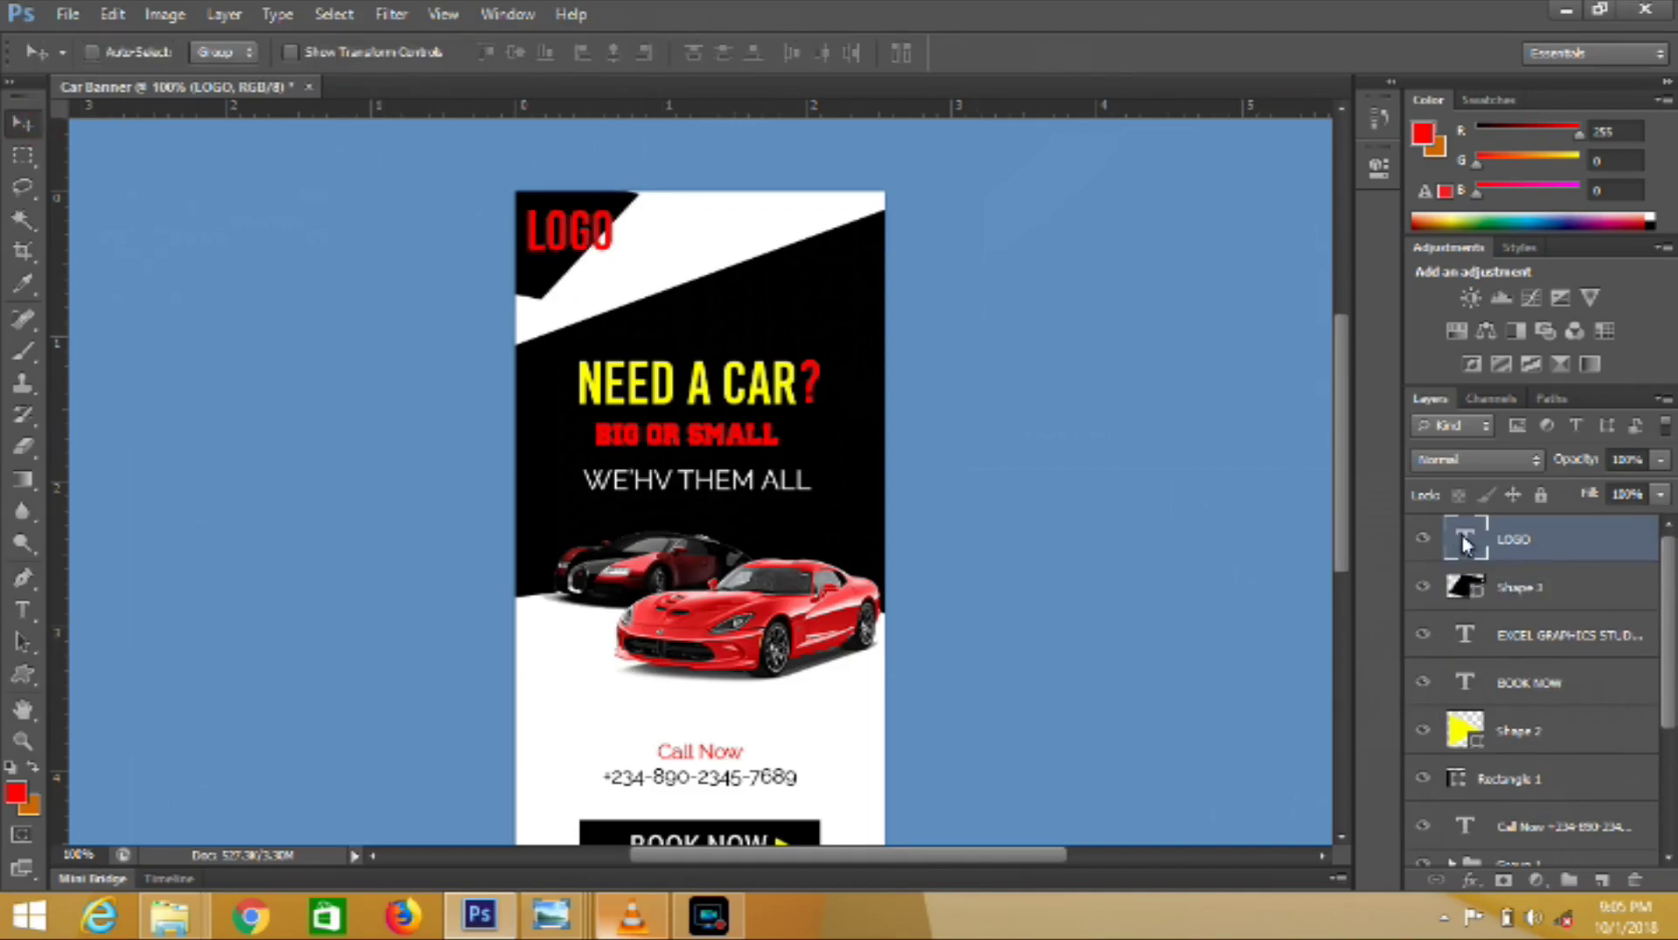
click(1522, 590)
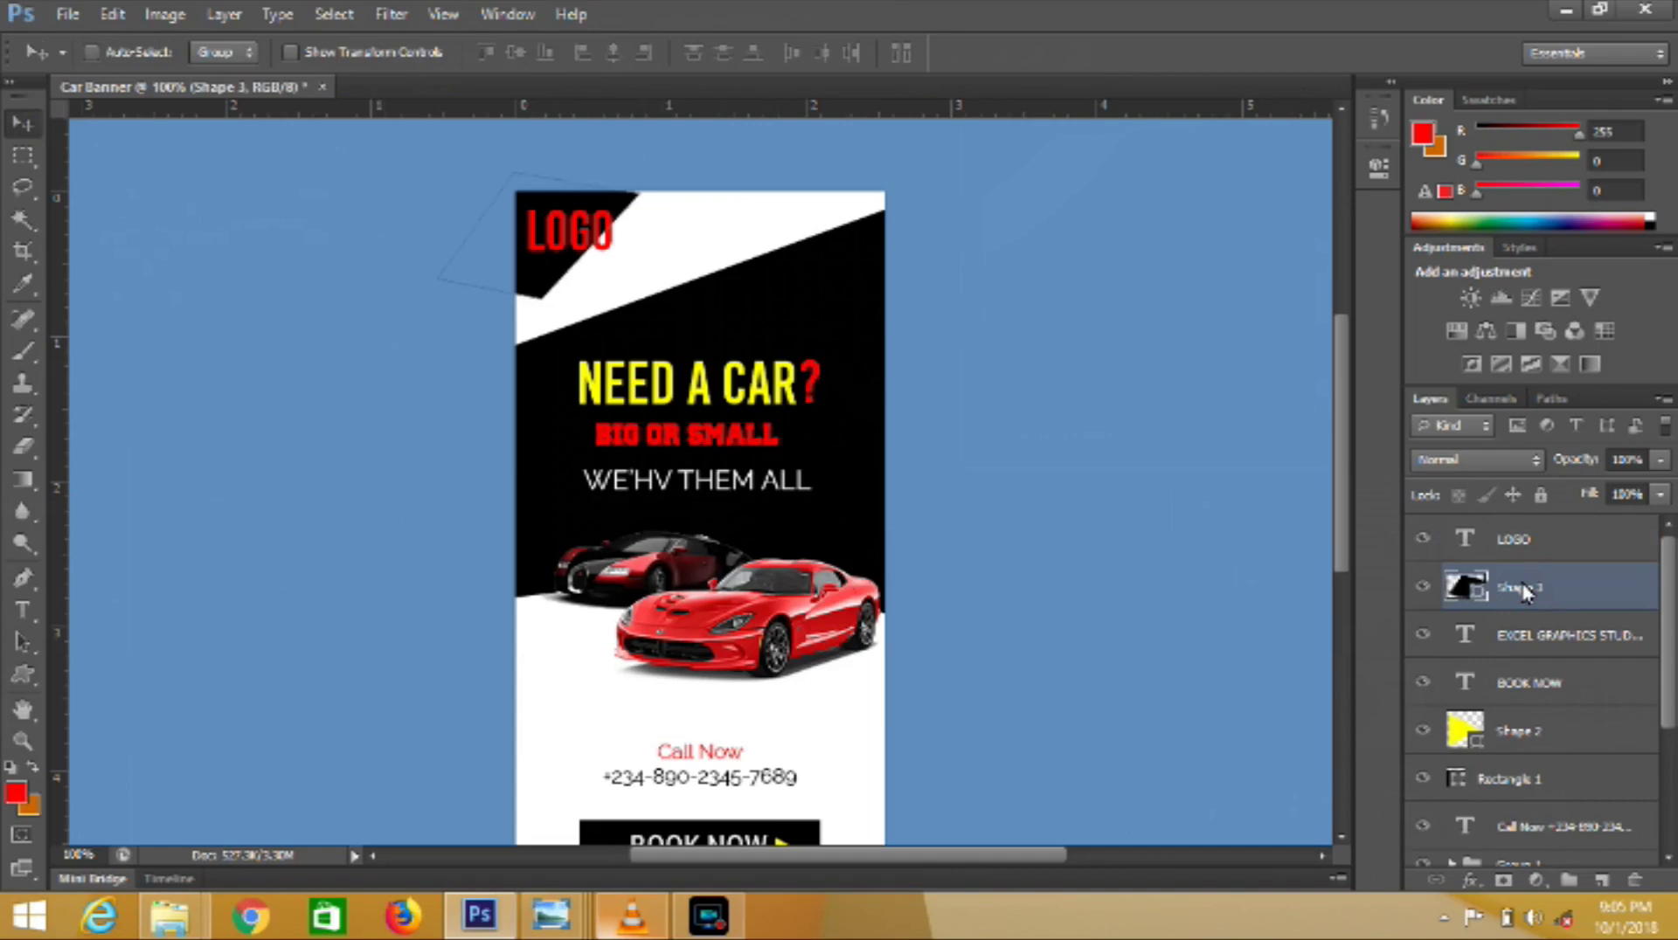